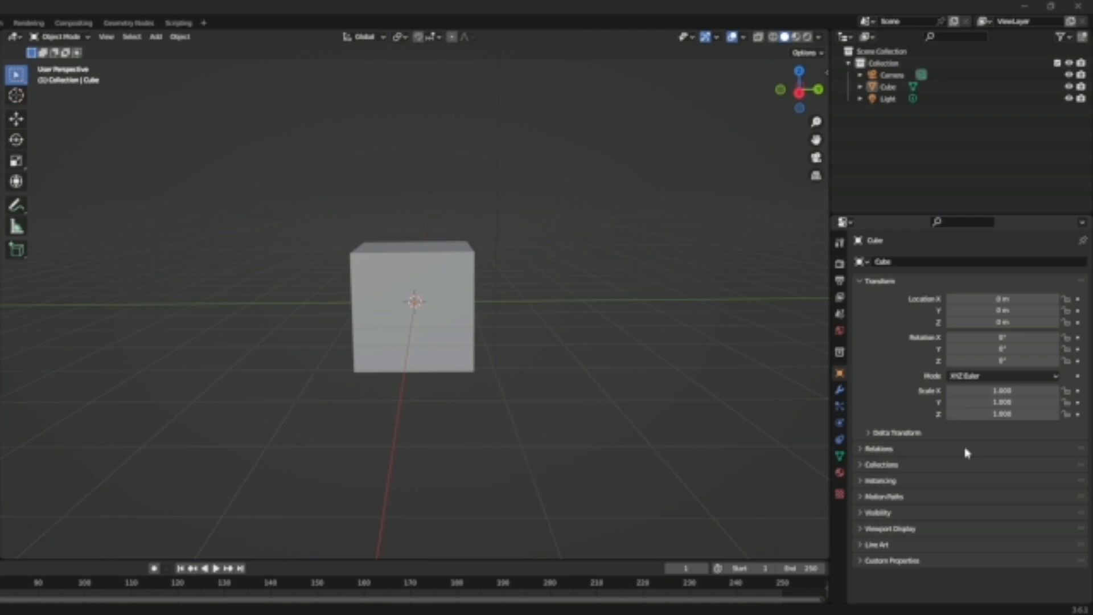
Place the round shield reference image beside the default cube and adjust its position
{"action": "right_click_drag", "start_coordinate": [0, 212], "coordinate": [194, 221]}
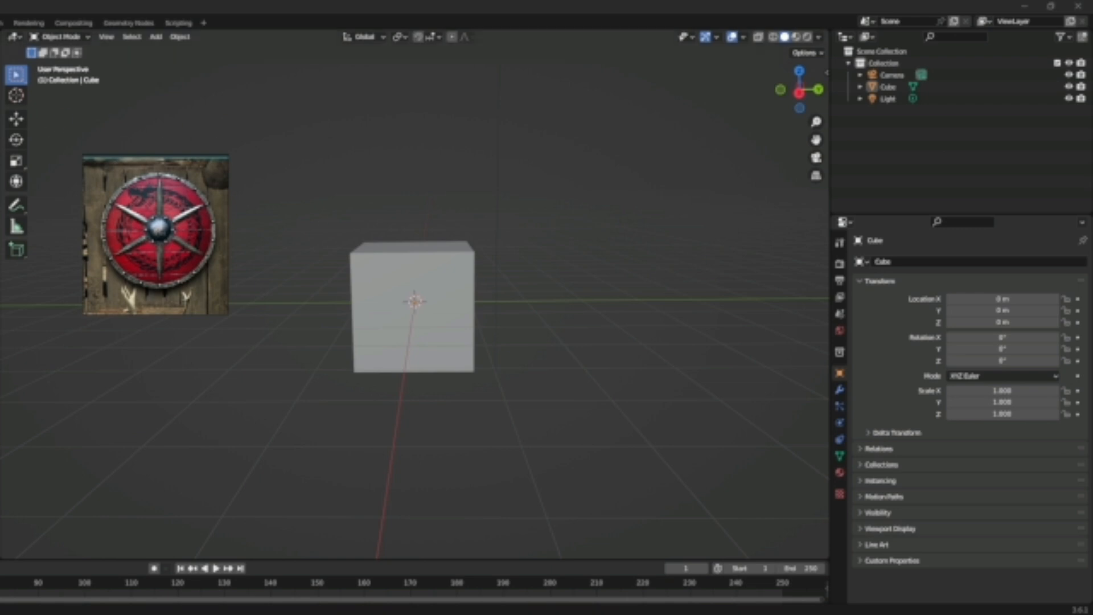
{"action": "mouse_move", "coordinate": [571, 319]}
{"action": "middle_mouse_down"}
{"action": "mouse_move", "coordinate": [475, 309]}
{"action": "mouse_move", "coordinate": [585, 342]}
{"action": "mouse_move", "coordinate": [549, 295]}
{"action": "mouse_move", "coordinate": [555, 317]}
{"action": "middle_mouse_up"}
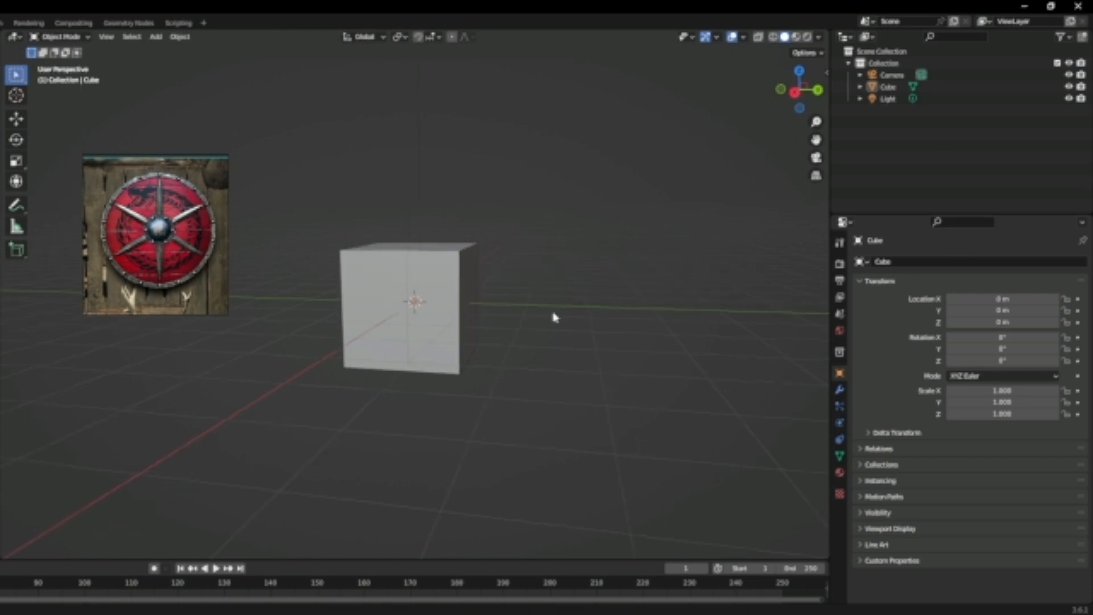
{"action": "middle_click_drag", "start_coordinate": [555, 317], "coordinate": [549, 319]}
{"action": "mouse_move", "coordinate": [184, 227]}
{"action": "left_mouse_down"}
{"action": "mouse_move", "coordinate": [201, 215]}
{"action": "mouse_move", "coordinate": [194, 230]}
{"action": "left_mouse_up"}
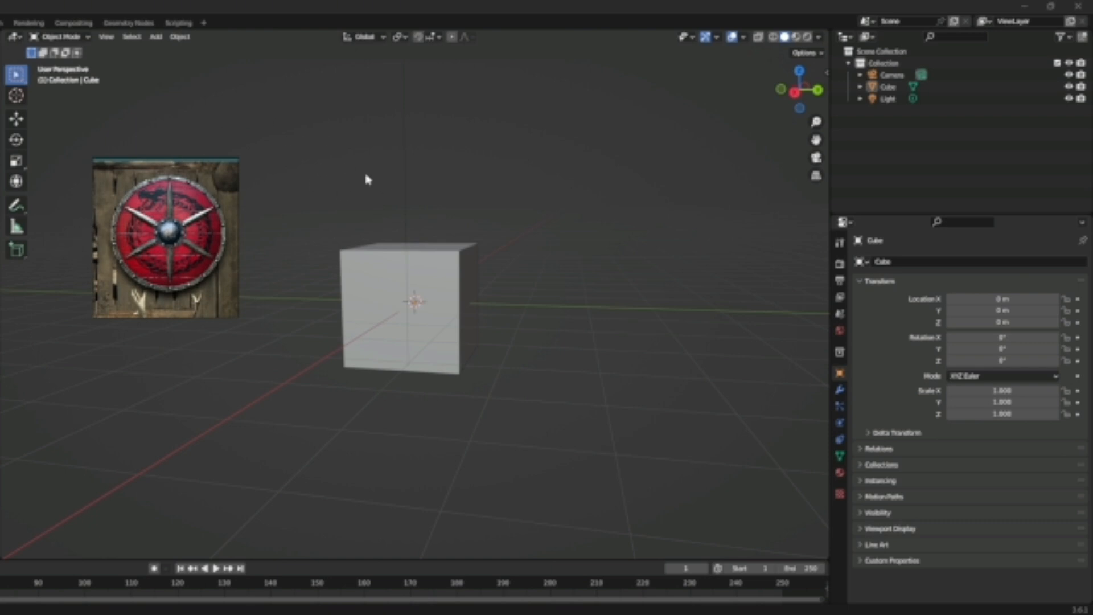
{"action": "mouse_move", "coordinate": [238, 317]}
{"action": "left_mouse_down"}
{"action": "mouse_move", "coordinate": [499, 514]}
{"action": "mouse_move", "coordinate": [244, 371]}
{"action": "mouse_move", "coordinate": [237, 309]}
{"action": "left_mouse_up"}
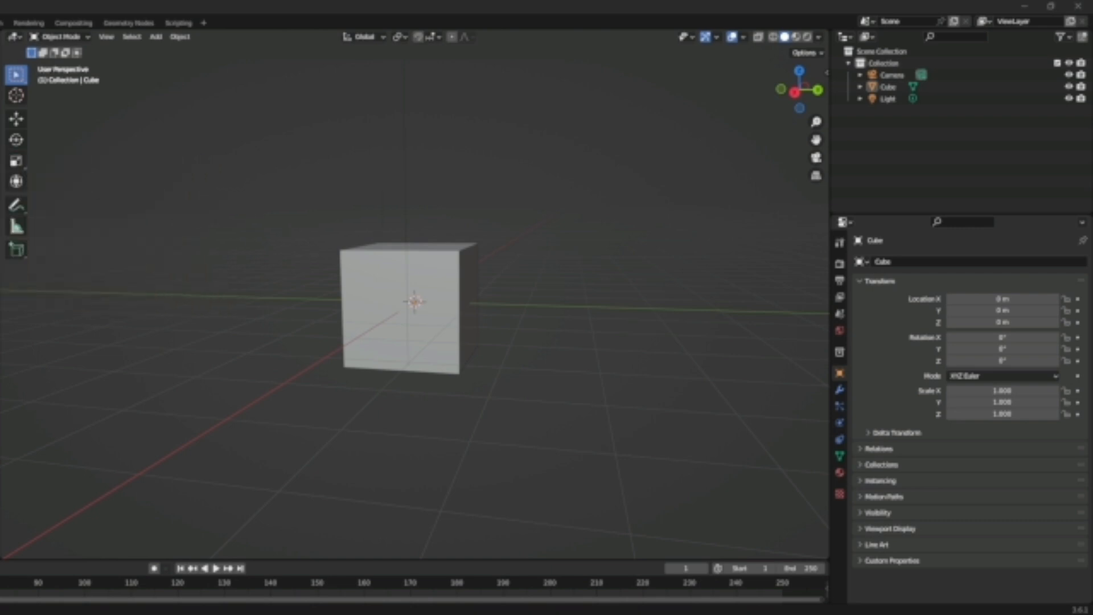
Delete the default cube and add a 16-vertex cylinder, 1 m radius and 2 m deep, with Triangle Fan caps
{"action": "left_click", "coordinate": [428, 339]}
{"action": "key", "text": "Delete"}
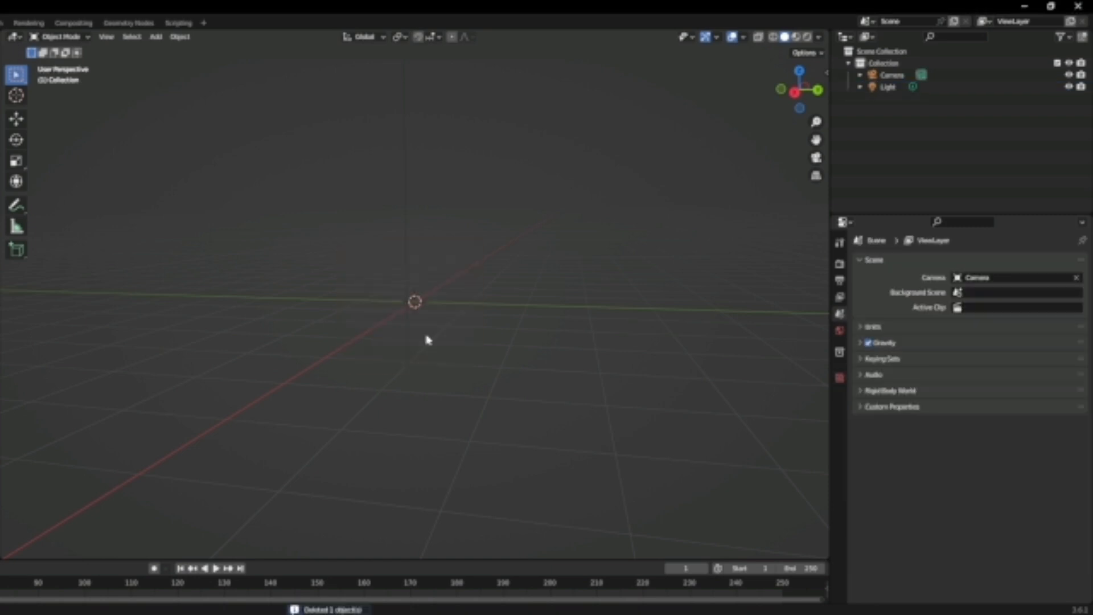
{"action": "key", "text": "shift+a"}
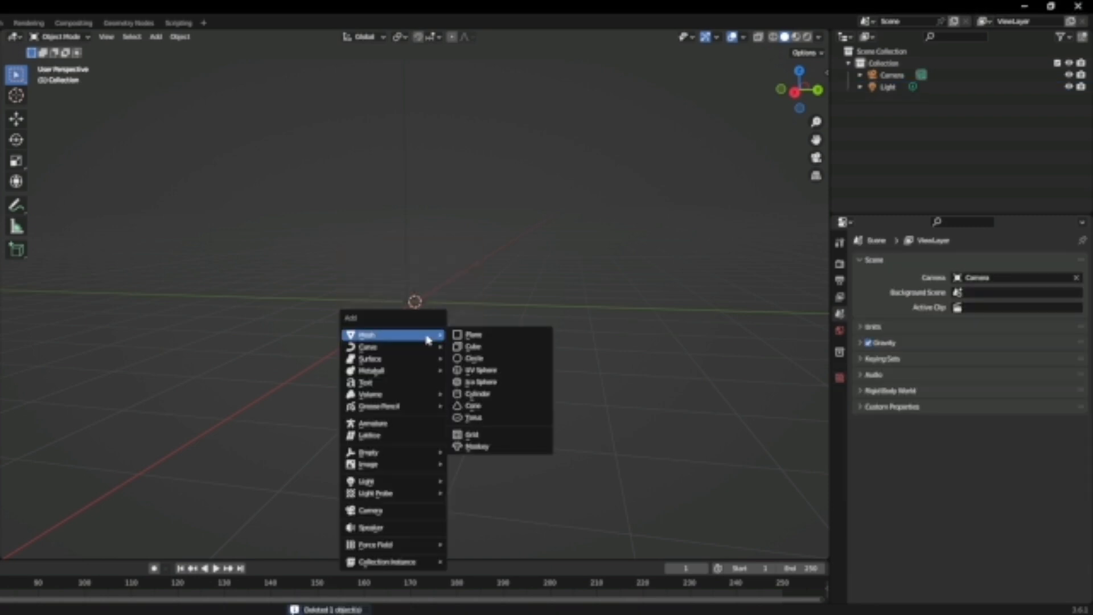
{"action": "mouse_move", "coordinate": [431, 334]}
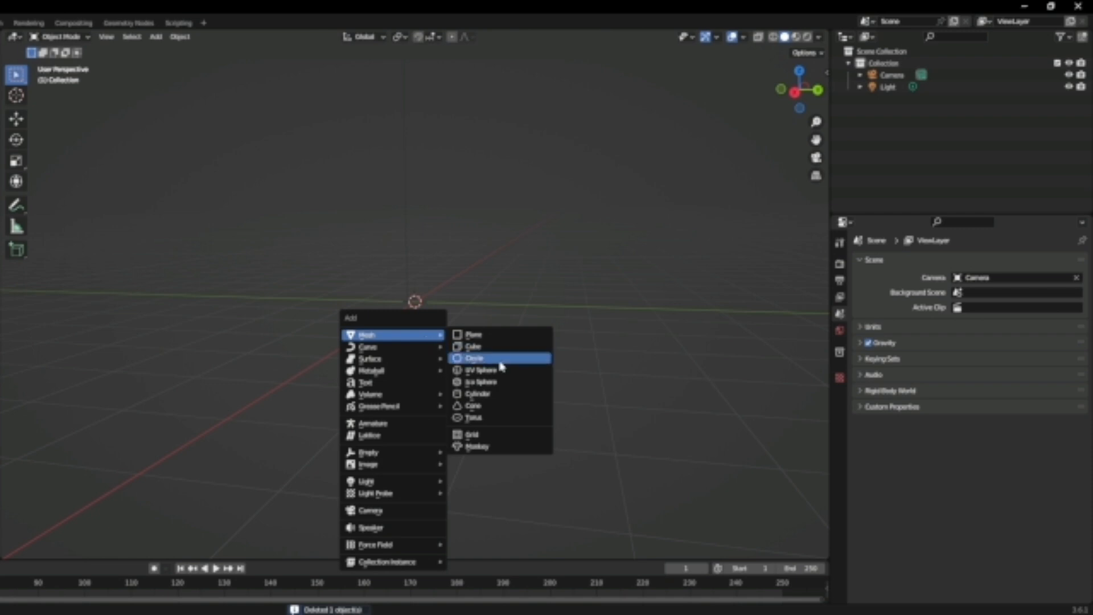
{"action": "left_click", "coordinate": [513, 390]}
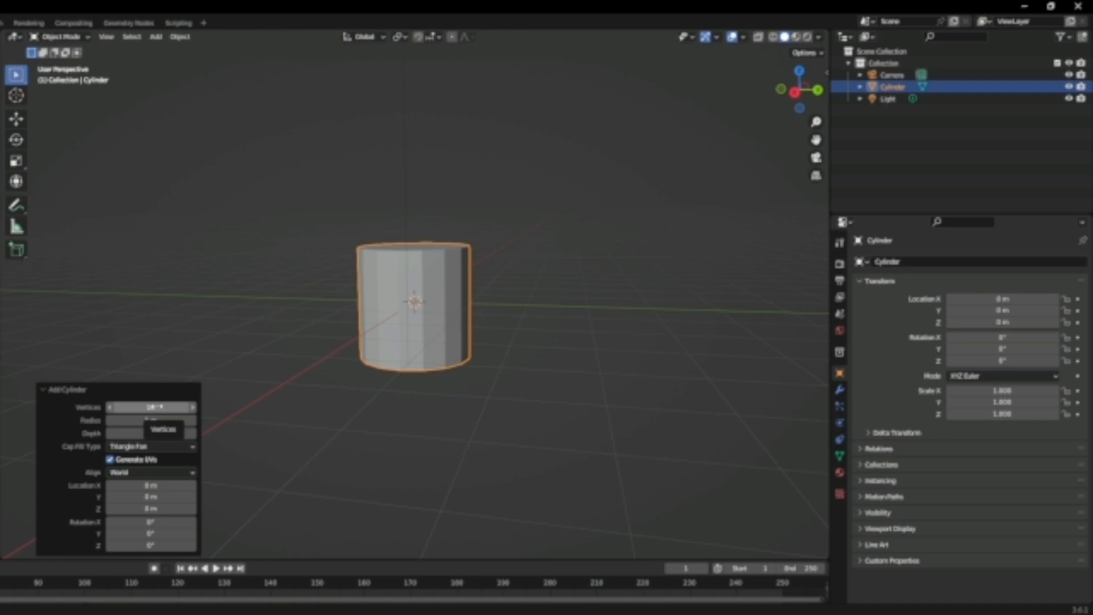
{"action": "left_click", "coordinate": [153, 447]}
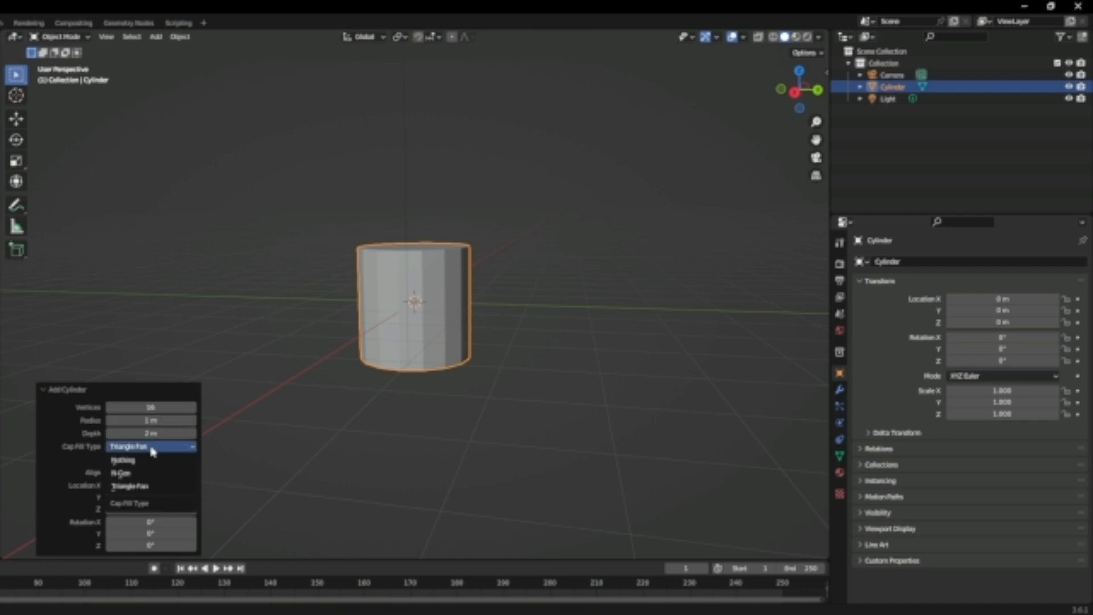
{"action": "left_click", "coordinate": [151, 485]}
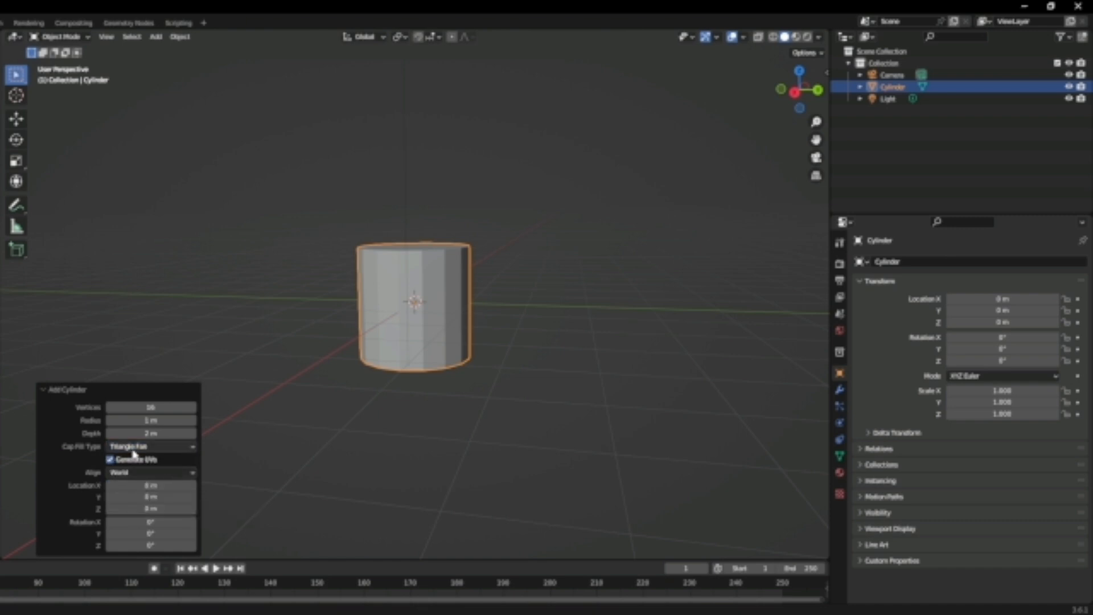
{"action": "left_click", "coordinate": [443, 315]}
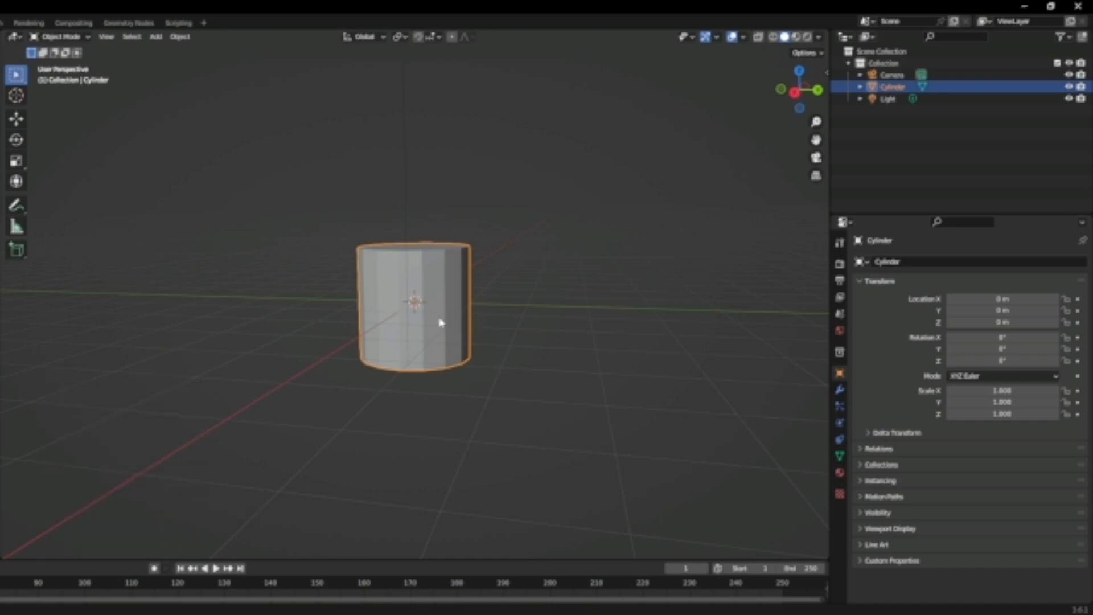
Flatten the cylinder into a thin disc by scaling it along Z to about 0.053
{"action": "key", "text": "s"}
{"action": "key", "text": "z"}
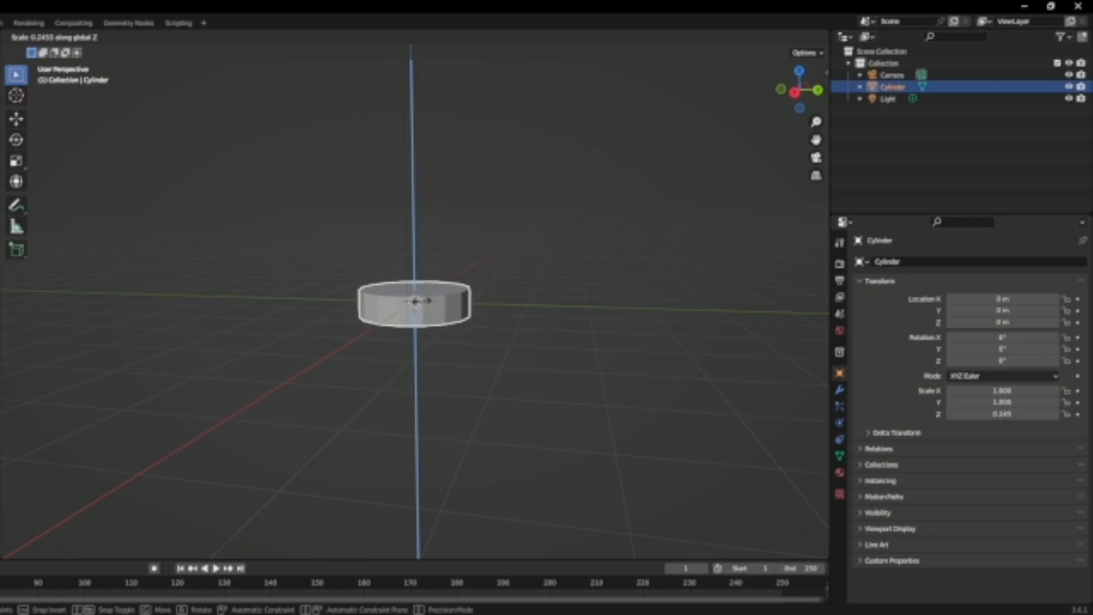
{"action": "left_click", "coordinate": [418, 305]}
{"action": "scroll", "coordinate": [451, 337], "scroll_direction": "up", "scroll_amount": 6}
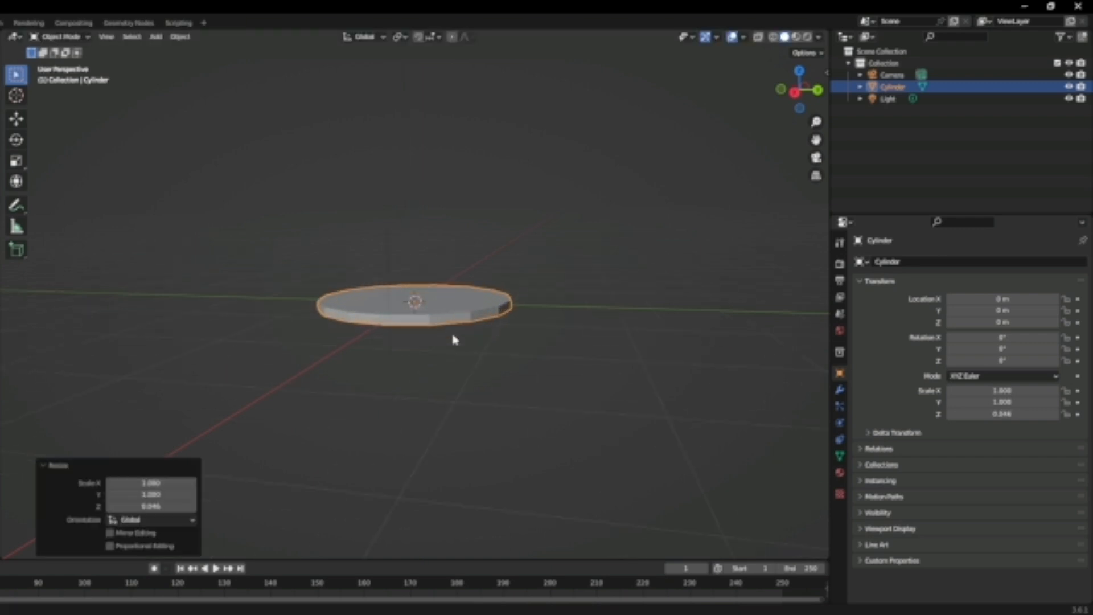
{"action": "key", "text": "s"}
{"action": "key", "text": "z"}
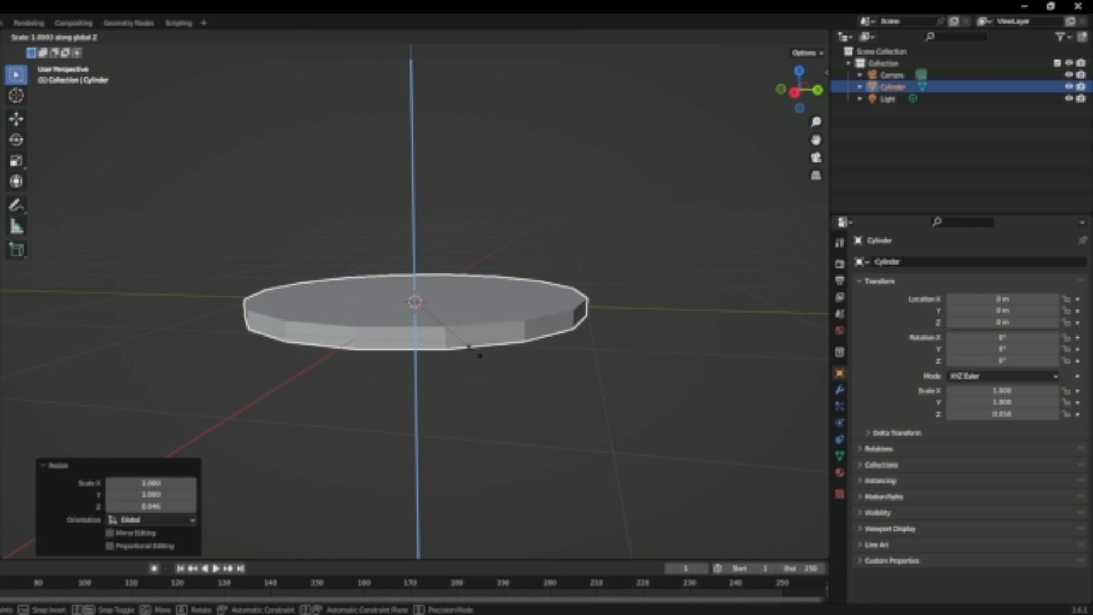
{"action": "left_click", "coordinate": [478, 340]}
Enter Edit Mode on the disc and inspect the triangle-fan layout of its top cap
{"action": "middle_click_drag", "start_coordinate": [586, 325], "coordinate": [575, 392]}
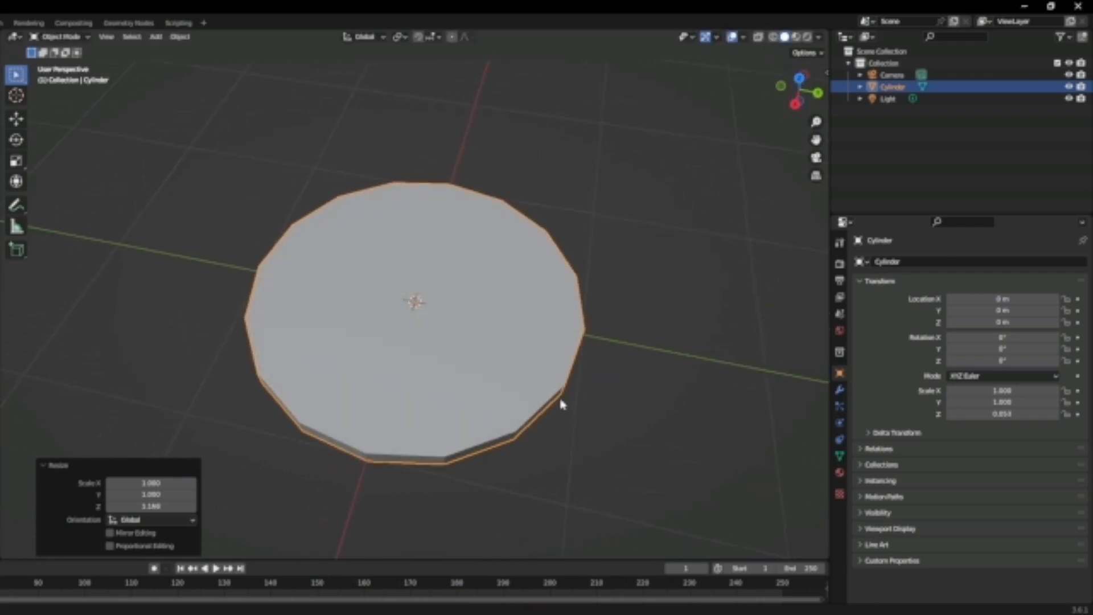
{"action": "key", "text": "Tab"}
{"action": "scroll", "coordinate": [557, 377], "scroll_direction": "up", "scroll_amount": 2}
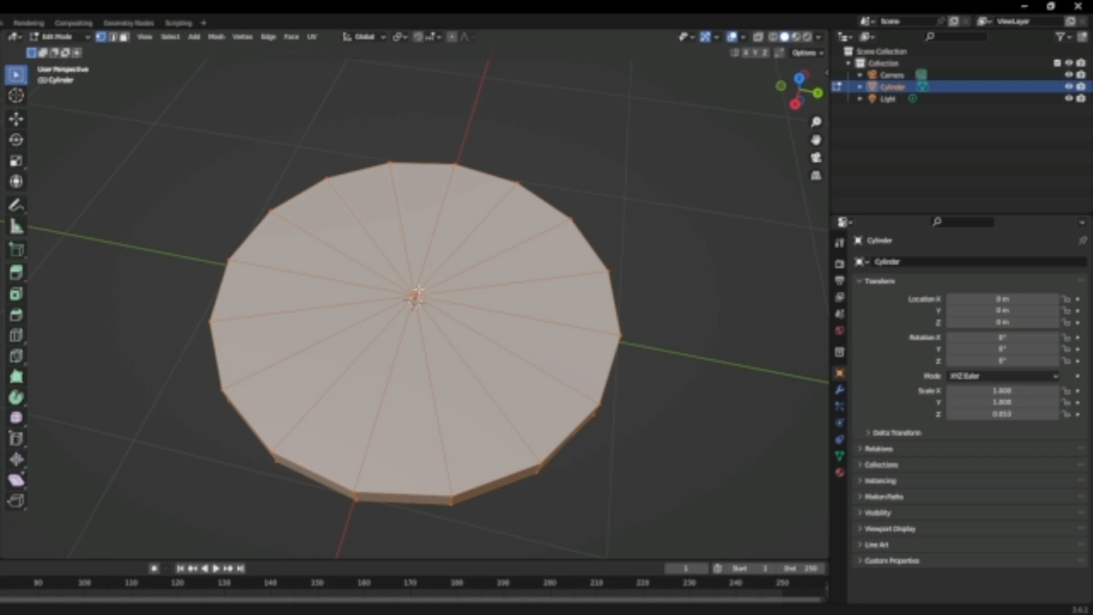
{"action": "scroll", "coordinate": [417, 289], "scroll_direction": "up", "scroll_amount": 5}
{"action": "scroll", "coordinate": [414, 274], "scroll_direction": "down", "scroll_amount": 6}
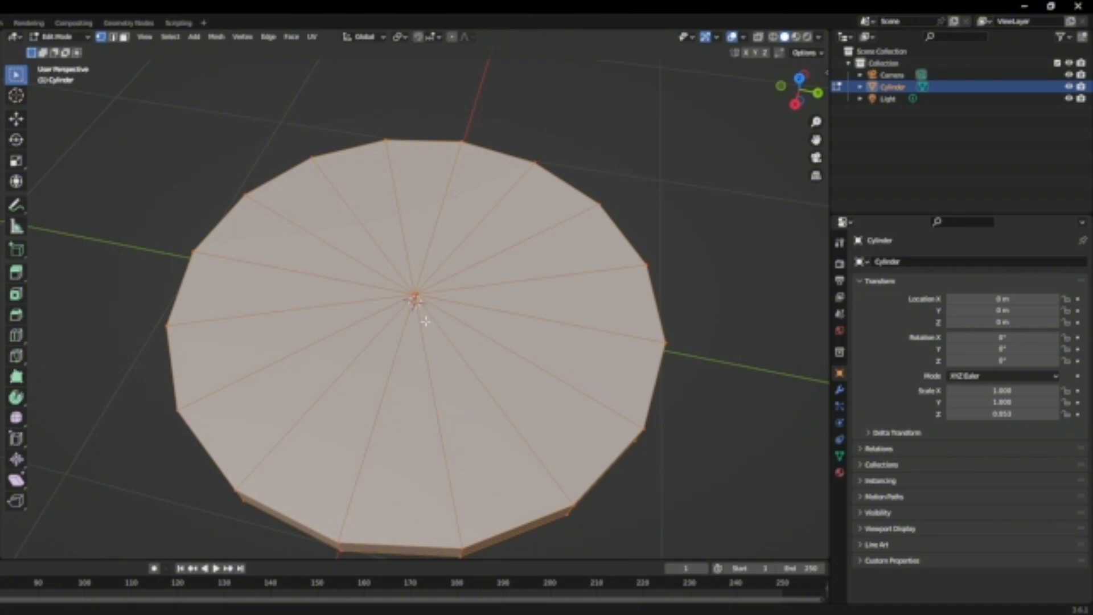
{"action": "left_click", "coordinate": [840, 390]}
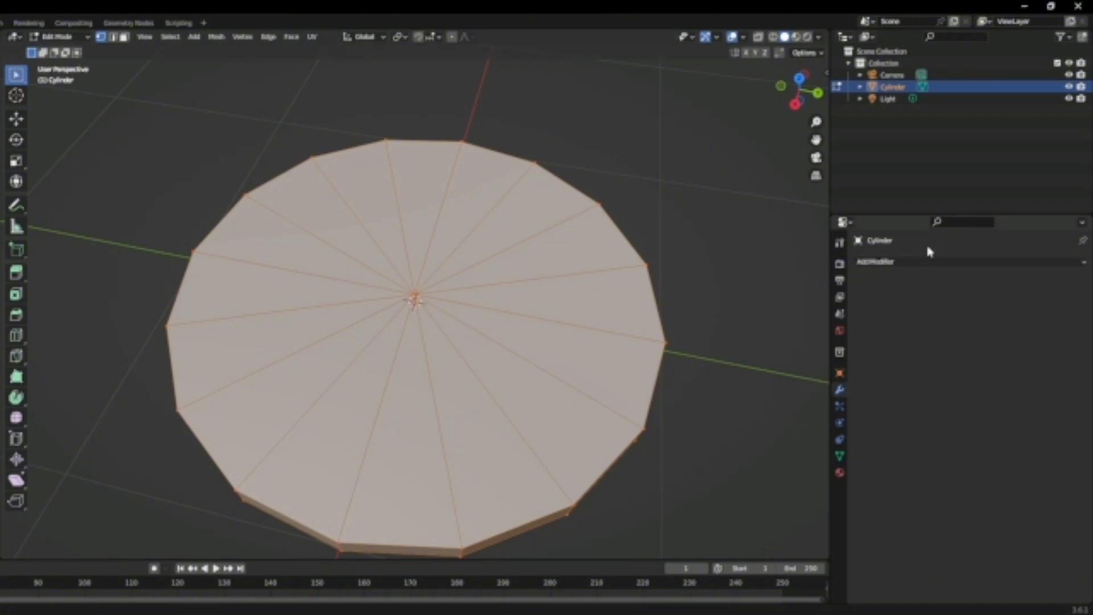
{"action": "left_click", "coordinate": [926, 261]}
{"action": "scroll", "coordinate": [275, 432], "scroll_direction": "down", "scroll_amount": 3}
{"action": "left_click", "coordinate": [275, 432]}
Add a second 16-vertex cylinder within the same mesh and set its cap fill type to N-Gon
{"action": "middle_click_drag", "start_coordinate": [771, 466], "coordinate": [568, 393], "text": "shift"}
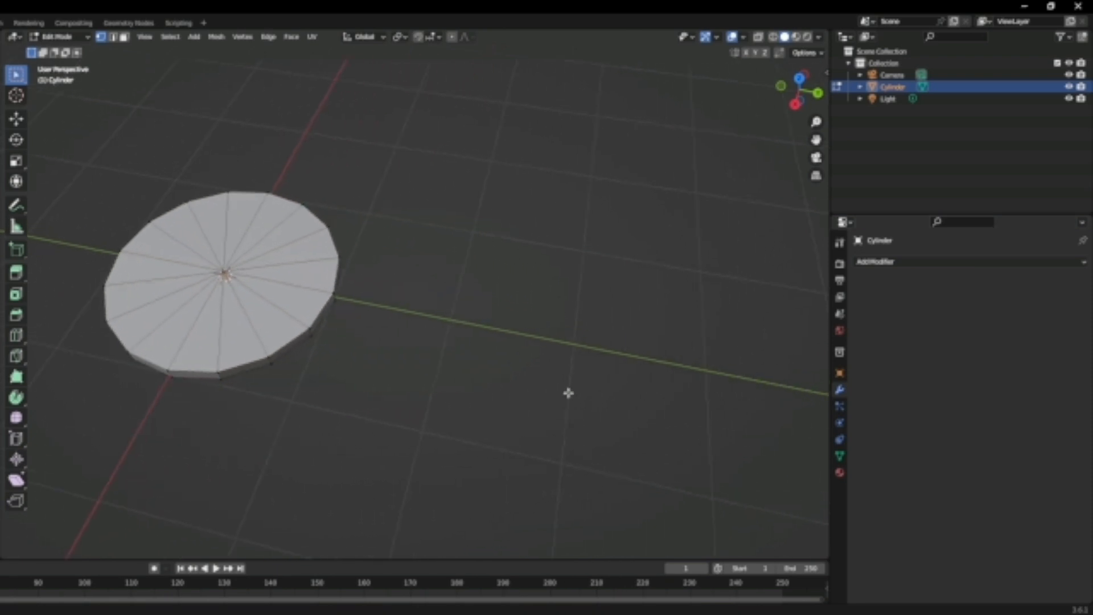
{"action": "key", "text": "shift+a"}
{"action": "left_click", "coordinate": [538, 451]}
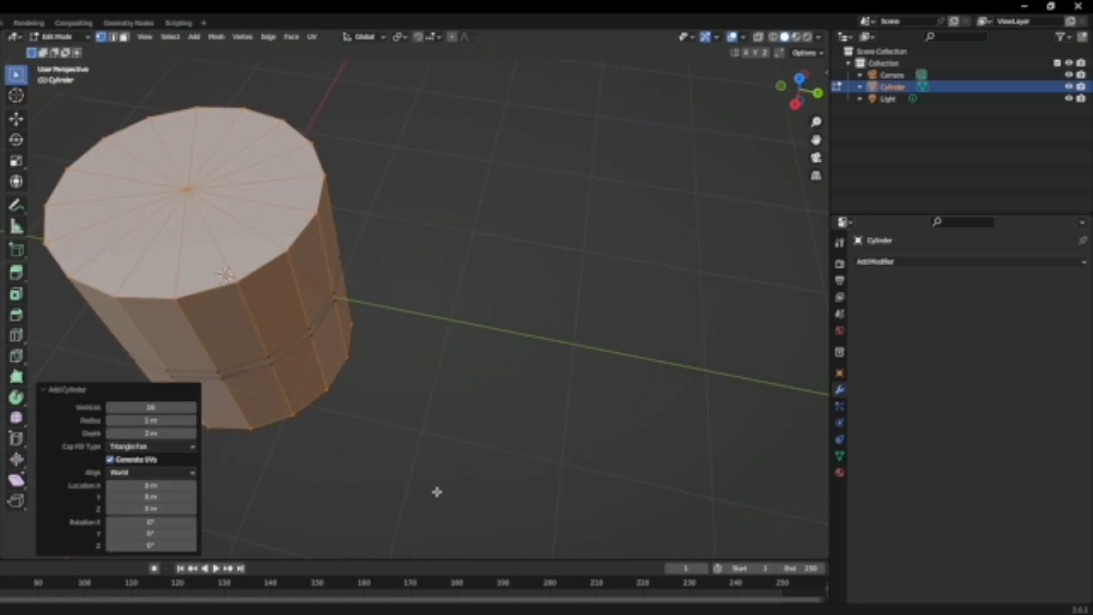
{"action": "left_click", "coordinate": [164, 448]}
{"action": "left_click", "coordinate": [159, 459]}
{"action": "left_click", "coordinate": [159, 459]}
{"action": "left_click", "coordinate": [142, 459]}
{"action": "left_click", "coordinate": [144, 446]}
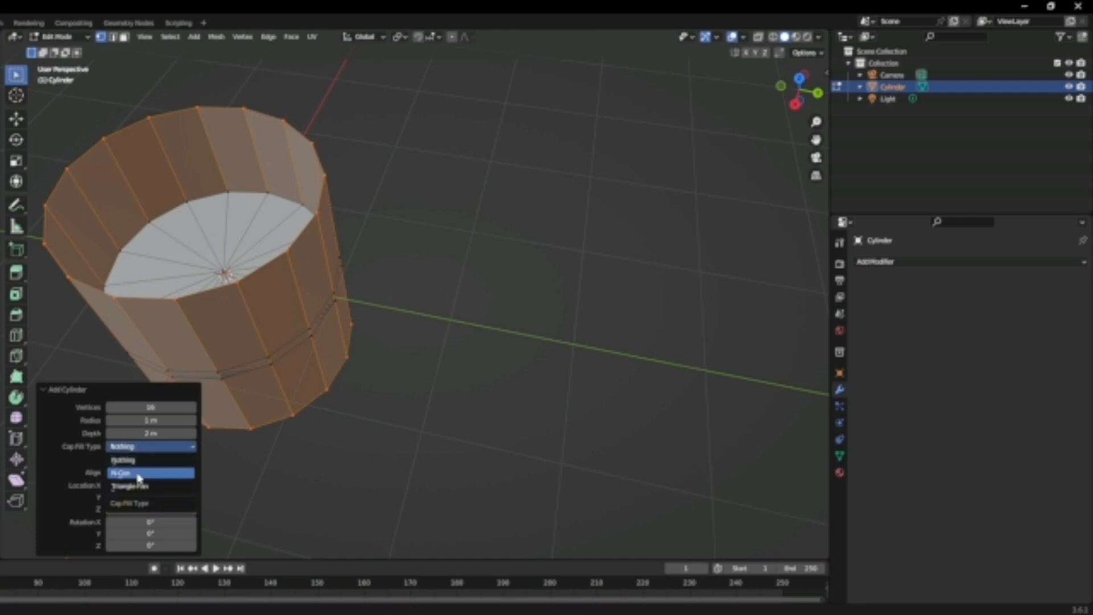
{"action": "left_click", "coordinate": [142, 471]}
Move the N-Gon cylinder along Y to beside the disc and inspect its undivided top cap
{"action": "left_click", "coordinate": [16, 119]}
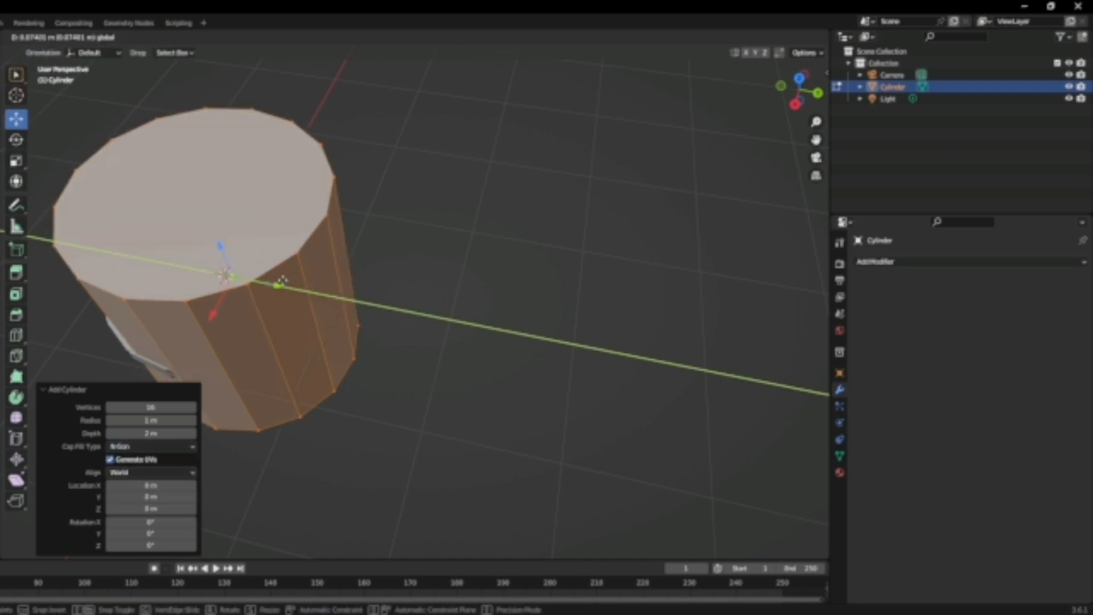
{"action": "left_click_drag", "start_coordinate": [269, 283], "coordinate": [579, 311]}
{"action": "key", "text": "Tab"}
{"action": "key", "text": "Tab"}
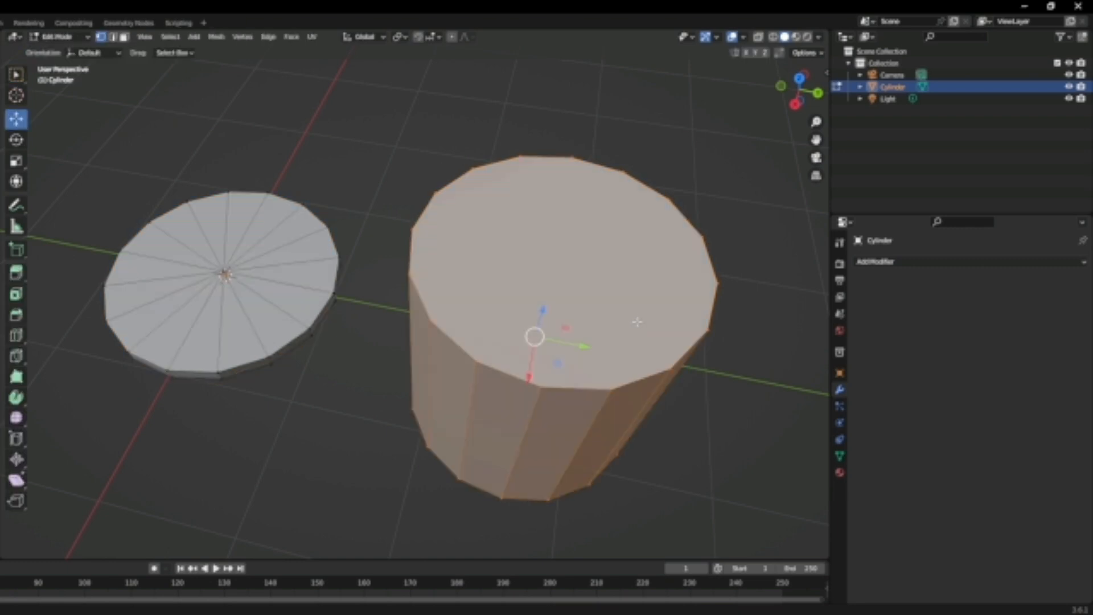
{"action": "scroll", "coordinate": [632, 319], "scroll_direction": "up", "scroll_amount": 3}
{"action": "middle_click_drag", "start_coordinate": [672, 322], "coordinate": [504, 324], "text": "shift"}
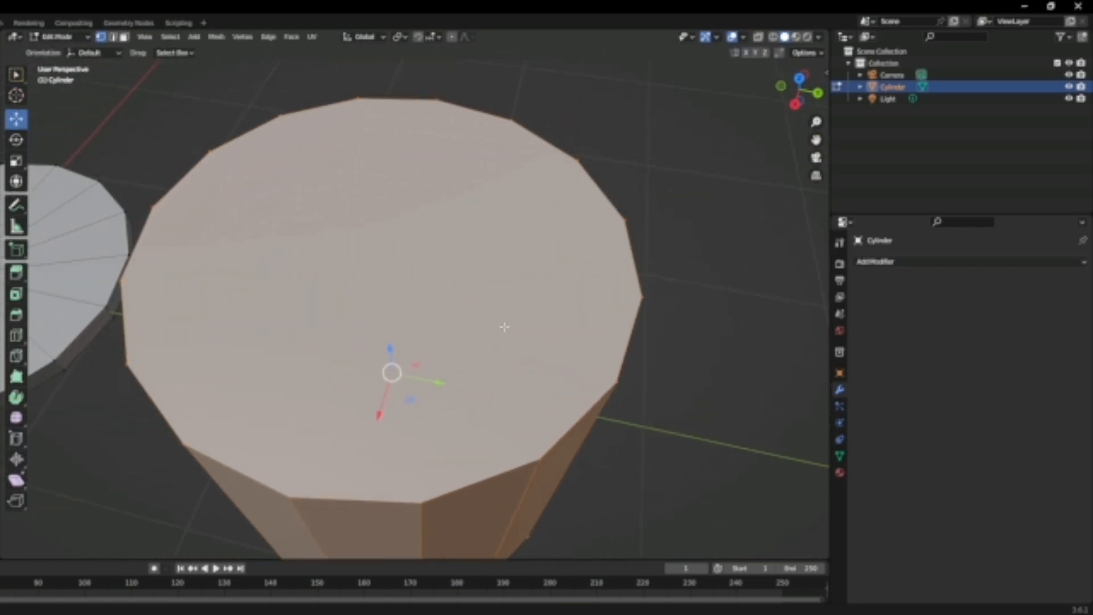
{"action": "scroll", "coordinate": [453, 271], "scroll_direction": "down", "scroll_amount": 2}
{"action": "key", "text": "alt+a"}
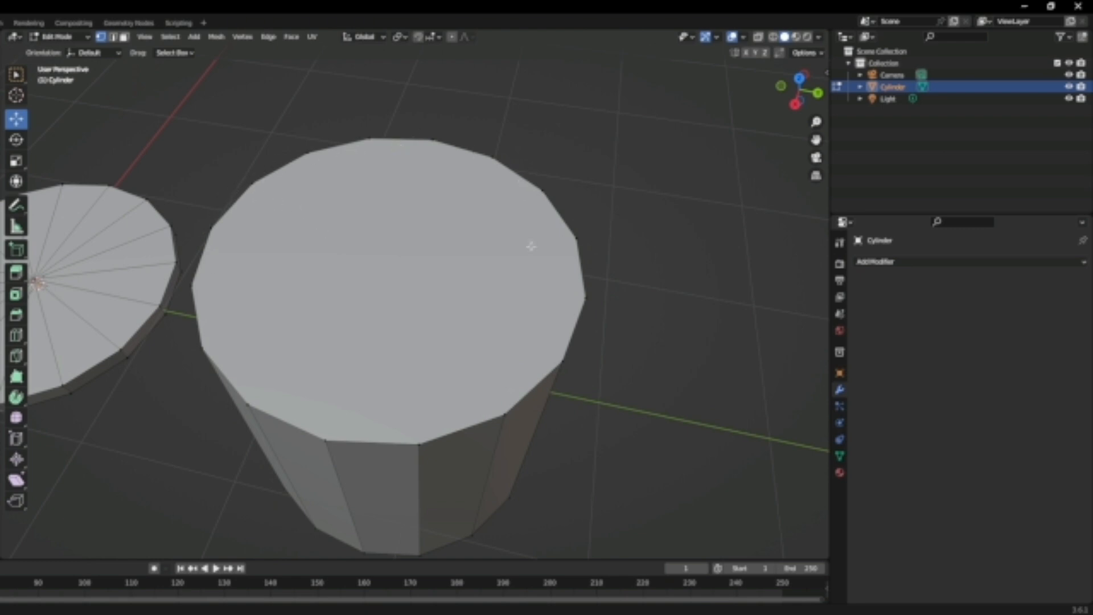
{"action": "key", "text": "Tab"}
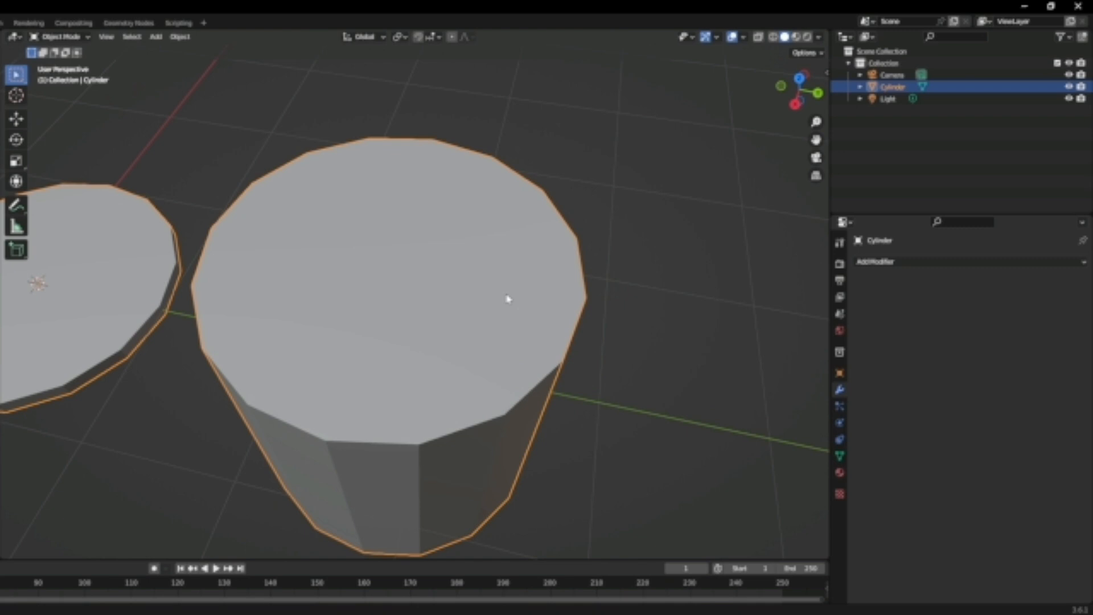
Undo the move and the addition of the second cylinder
{"action": "key", "text": "Tab"}
{"action": "key", "text": "a"}
{"action": "key", "text": "ctrl+z"}
{"action": "key", "text": "ctrl+z"}
{"action": "key", "text": "ctrl+z"}
{"action": "key", "text": "ctrl+z"}
{"action": "key", "text": "ctrl+z"}
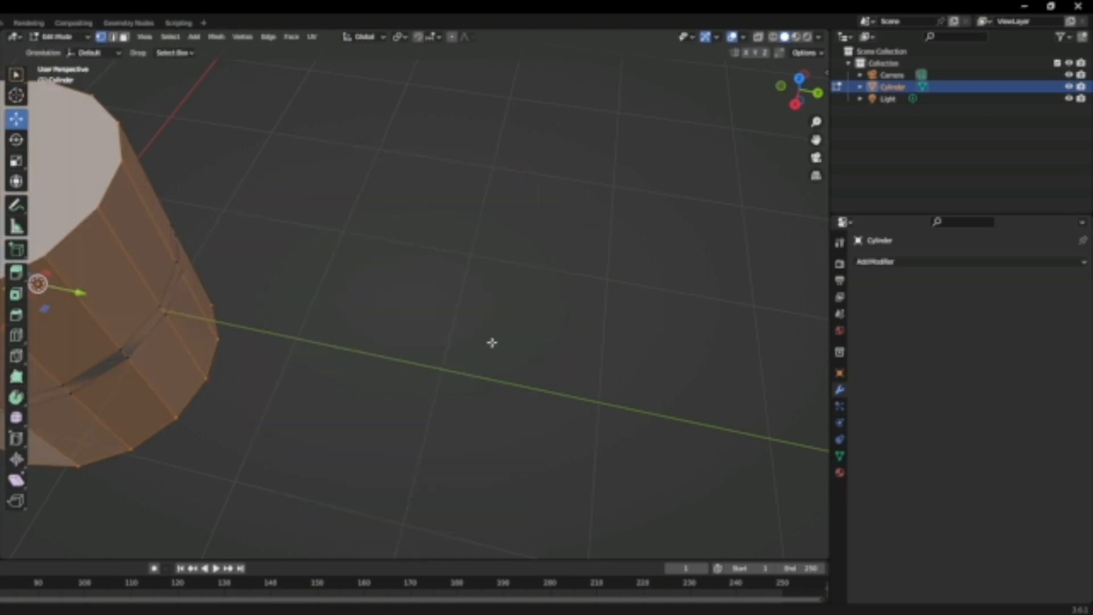
{"action": "right_click", "coordinate": [281, 419], "text": "shift"}
{"action": "middle_click_drag", "start_coordinate": [329, 420], "coordinate": [668, 391], "text": "shift"}
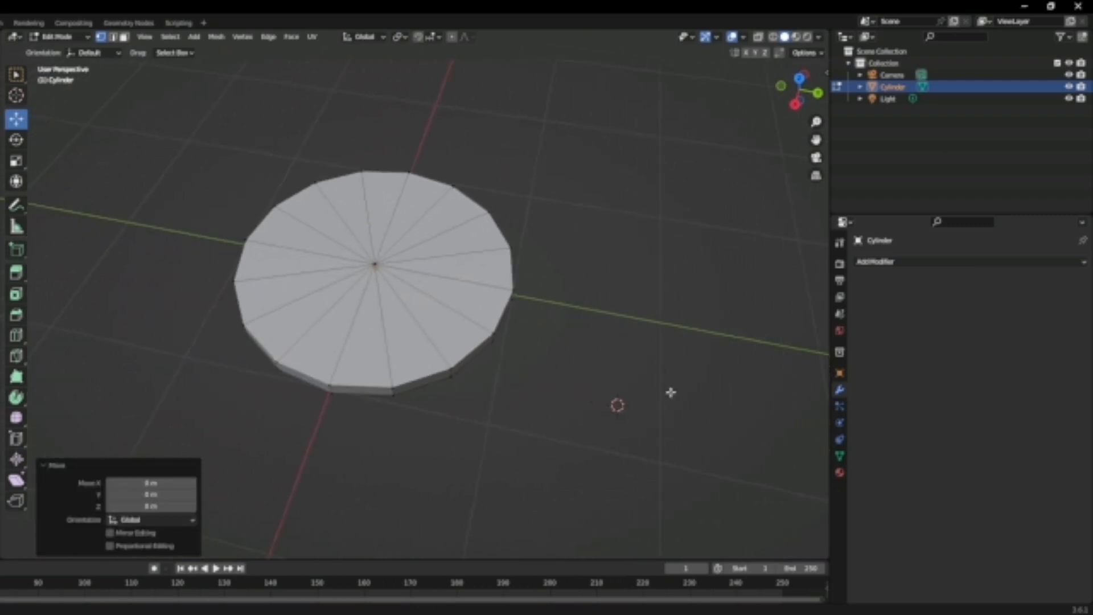
{"action": "middle_click_drag", "start_coordinate": [500, 378], "coordinate": [527, 408], "text": "shift"}
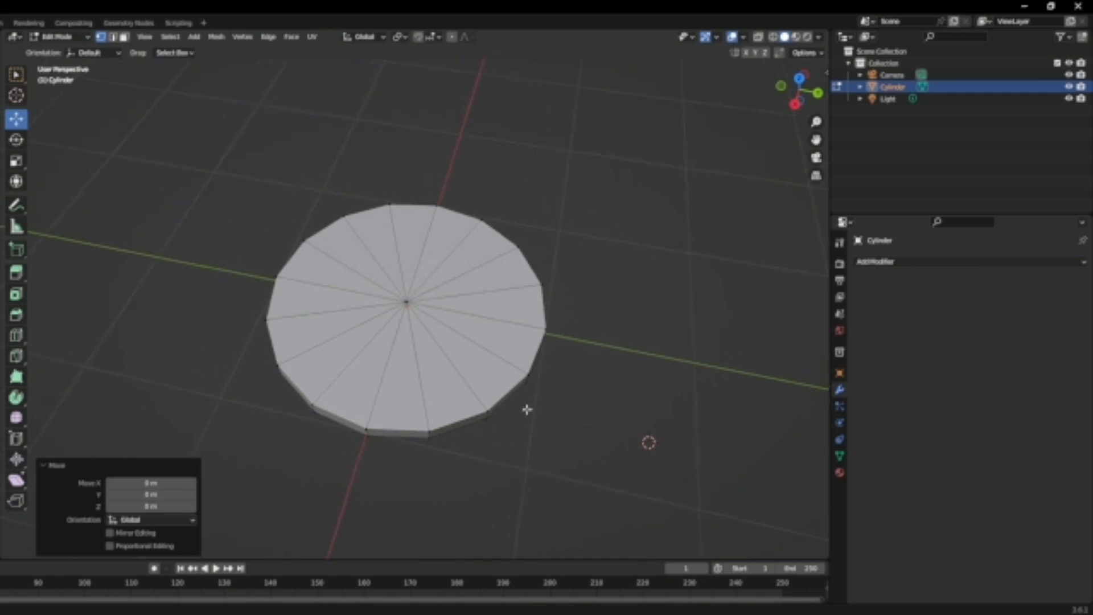
Switch to face selection and select six adjacent triangular faces on the disc's top
{"action": "scroll", "coordinate": [473, 417], "scroll_direction": "up", "scroll_amount": 2}
{"action": "key", "text": "Tab"}
{"action": "key", "text": "Tab"}
{"action": "left_click", "coordinate": [124, 38]}
{"action": "left_click", "coordinate": [318, 399]}
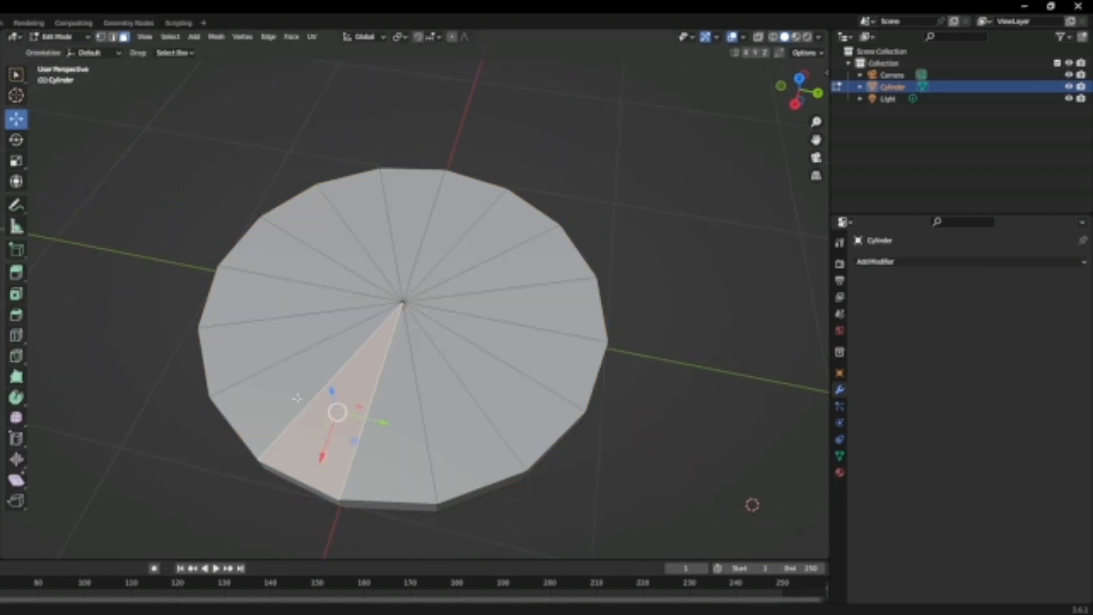
{"action": "left_click", "coordinate": [282, 385], "text": "shift"}
{"action": "left_click", "coordinate": [256, 337], "text": "shift"}
{"action": "left_click", "coordinate": [271, 299], "text": "shift"}
{"action": "left_click", "coordinate": [296, 262], "text": "shift"}
{"action": "left_click", "coordinate": [325, 244], "text": "shift"}
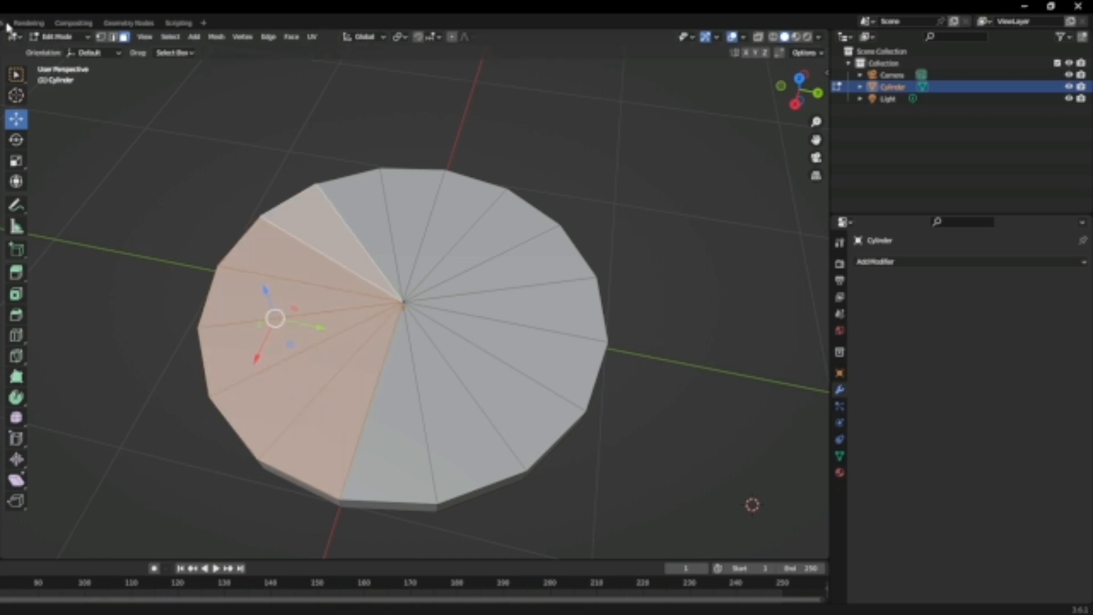
Use the Select Circle tool to select all the triangular faces on the disc's top
{"action": "left_click", "coordinate": [16, 74]}
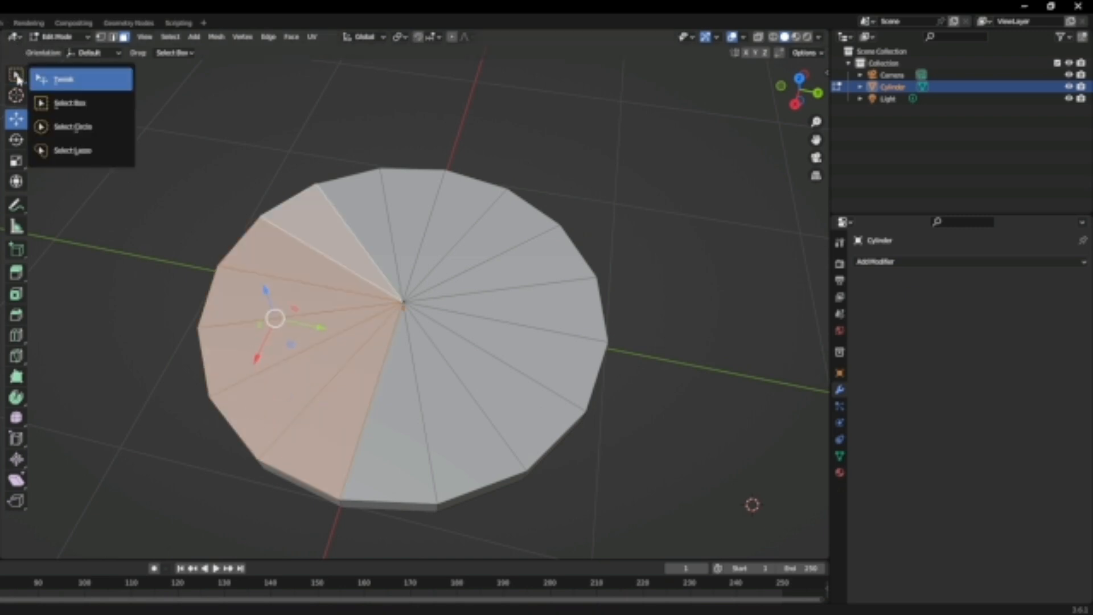
{"action": "left_click", "coordinate": [84, 127]}
{"action": "mouse_move", "coordinate": [364, 398]}
{"action": "left_mouse_down"}
{"action": "mouse_move", "coordinate": [497, 297]}
{"action": "mouse_move", "coordinate": [408, 364]}
{"action": "left_mouse_up"}
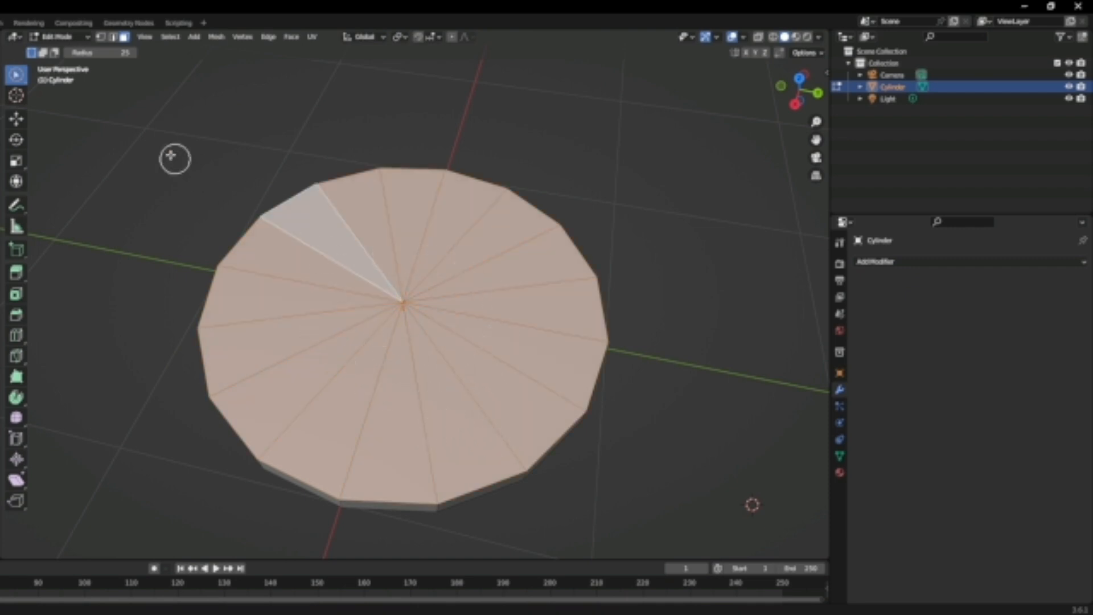
{"action": "middle_click_drag", "start_coordinate": [390, 436], "coordinate": [454, 345]}
{"action": "key", "text": "alt+a"}
{"action": "mouse_move", "coordinate": [454, 346]}
{"action": "left_mouse_down"}
{"action": "mouse_move", "coordinate": [353, 408]}
{"action": "mouse_move", "coordinate": [446, 281]}
{"action": "mouse_move", "coordinate": [473, 285]}
{"action": "left_mouse_up"}
Inset the selected top faces by about 0.66 m to form a small central circle
{"action": "middle_click_drag", "start_coordinate": [484, 178], "coordinate": [503, 340]}
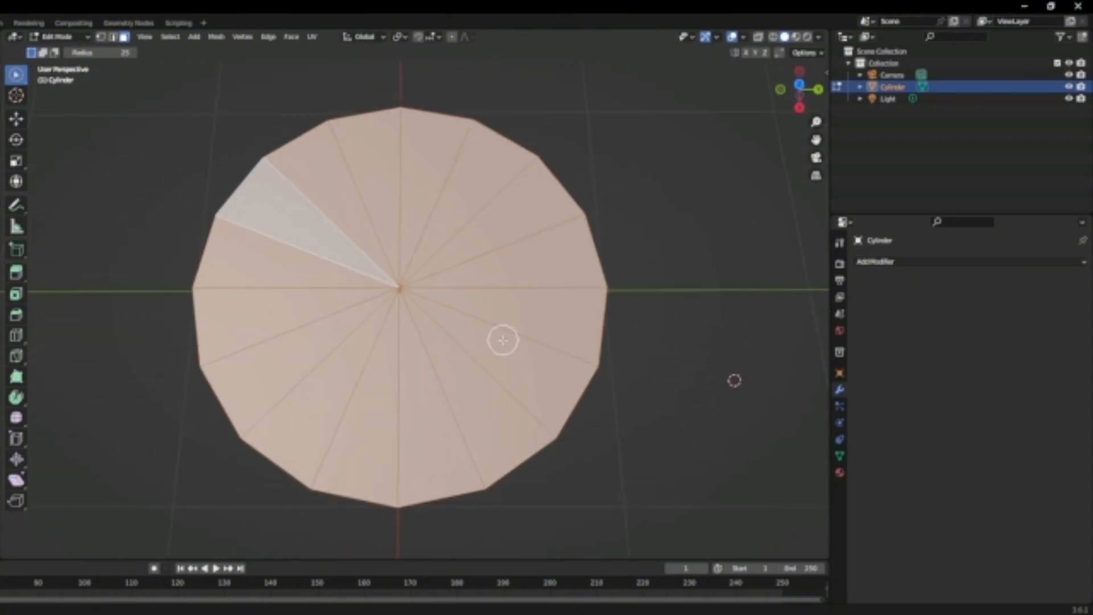
{"action": "key", "text": "i"}
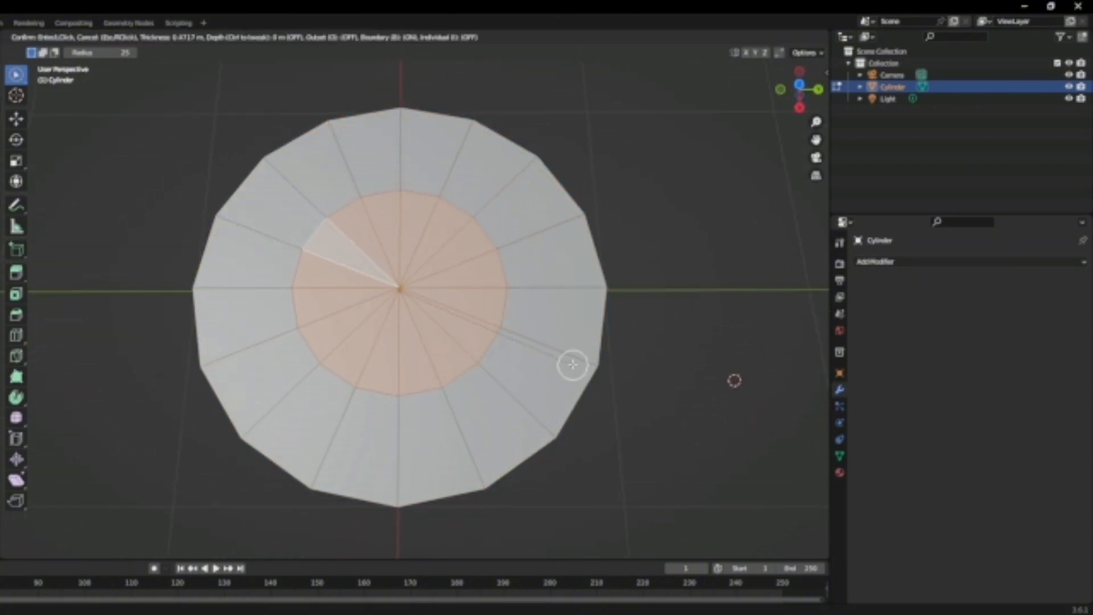
{"action": "left_click", "coordinate": [543, 359]}
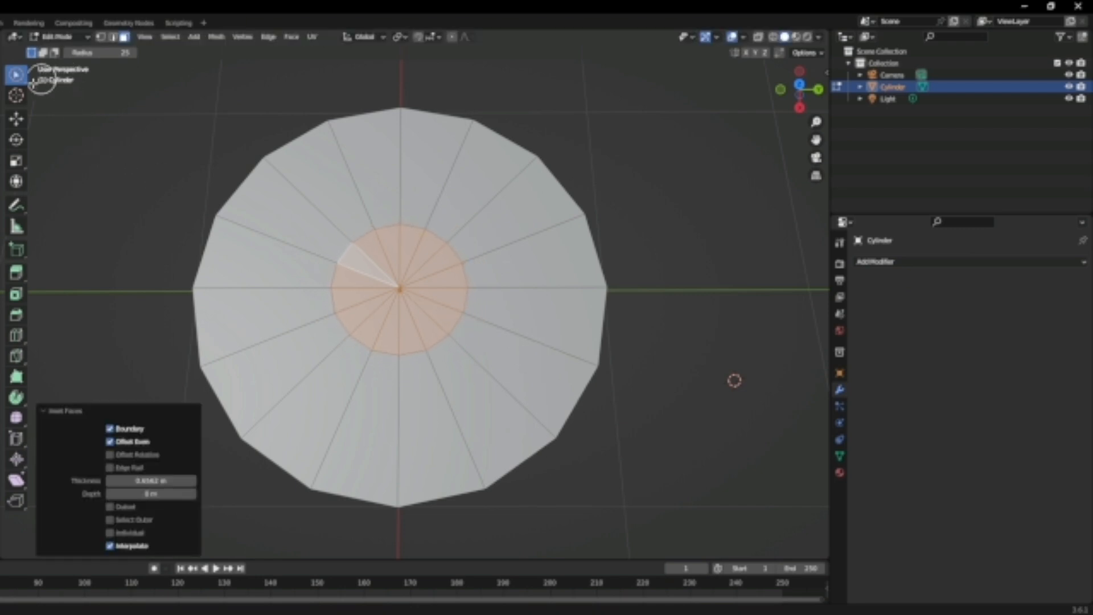
Switch to edge selection with the Tweak tool and clear the current selection
{"action": "left_click", "coordinate": [113, 37]}
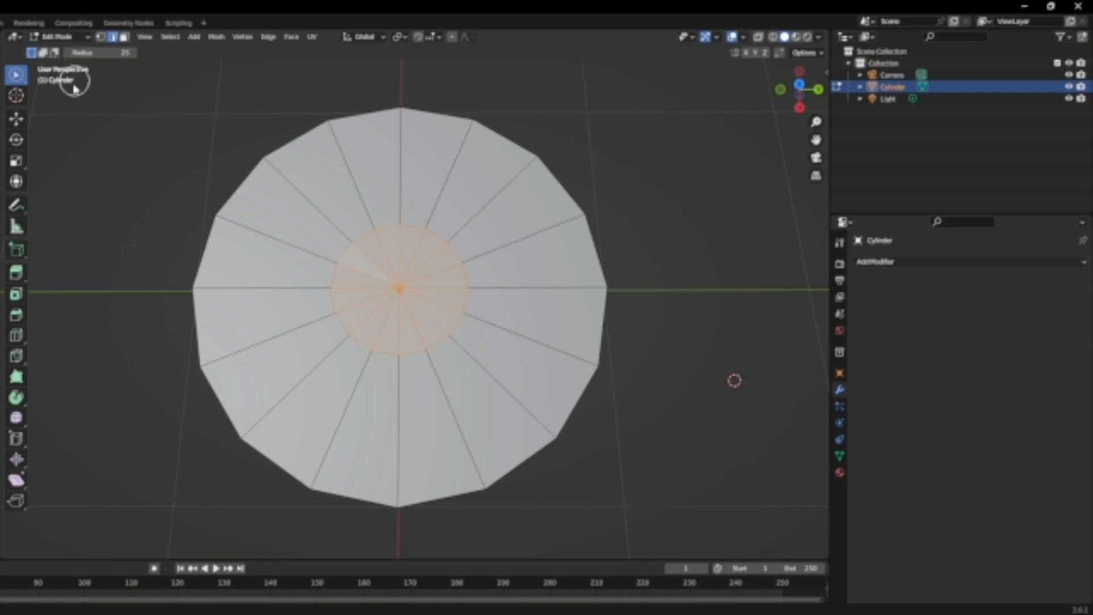
{"action": "left_click", "coordinate": [16, 74]}
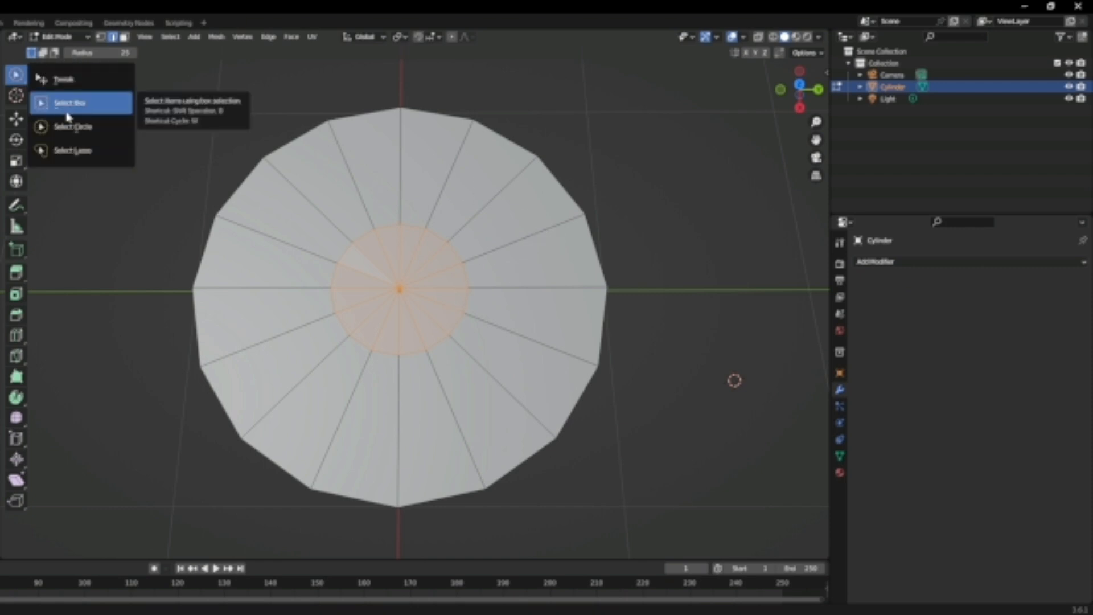
{"action": "left_click", "coordinate": [67, 112]}
{"action": "left_click", "coordinate": [16, 75]}
{"action": "left_click", "coordinate": [90, 91]}
{"action": "left_click", "coordinate": [666, 204]}
{"action": "scroll", "coordinate": [465, 267], "scroll_direction": "up", "scroll_amount": 2}
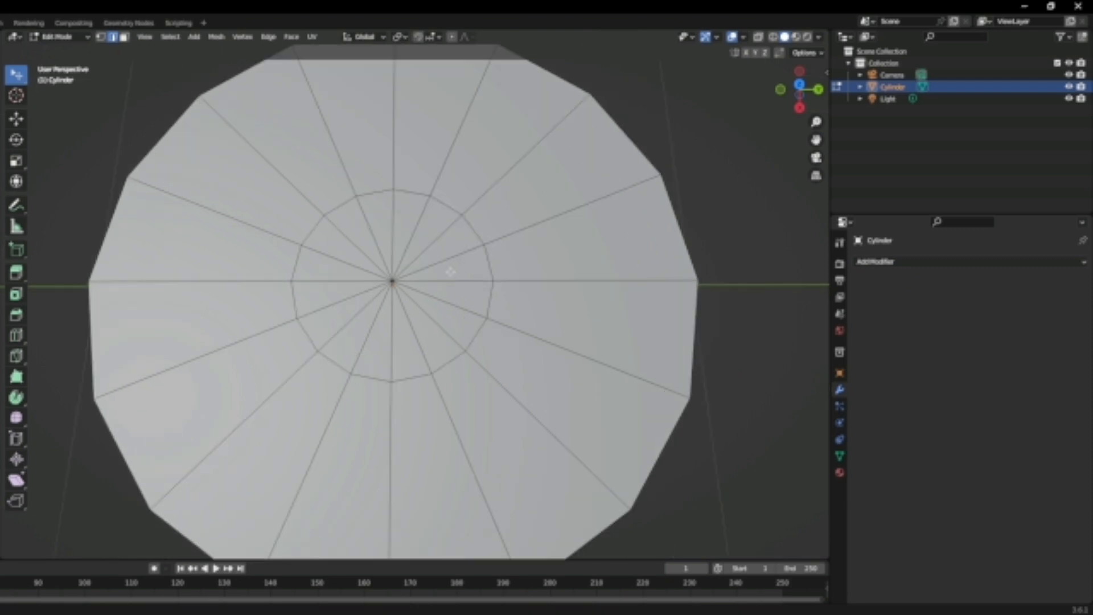
Select every second spoke edge inside the top cap's inset circle and dissolve these edges
{"action": "left_click", "coordinate": [360, 215]}
{"action": "left_click", "coordinate": [410, 238], "text": "shift"}
{"action": "left_click", "coordinate": [444, 257], "text": "shift"}
{"action": "left_click", "coordinate": [459, 309], "text": "shift"}
{"action": "left_click", "coordinate": [419, 340], "text": "shift"}
{"action": "left_click", "coordinate": [366, 340], "text": "shift"}
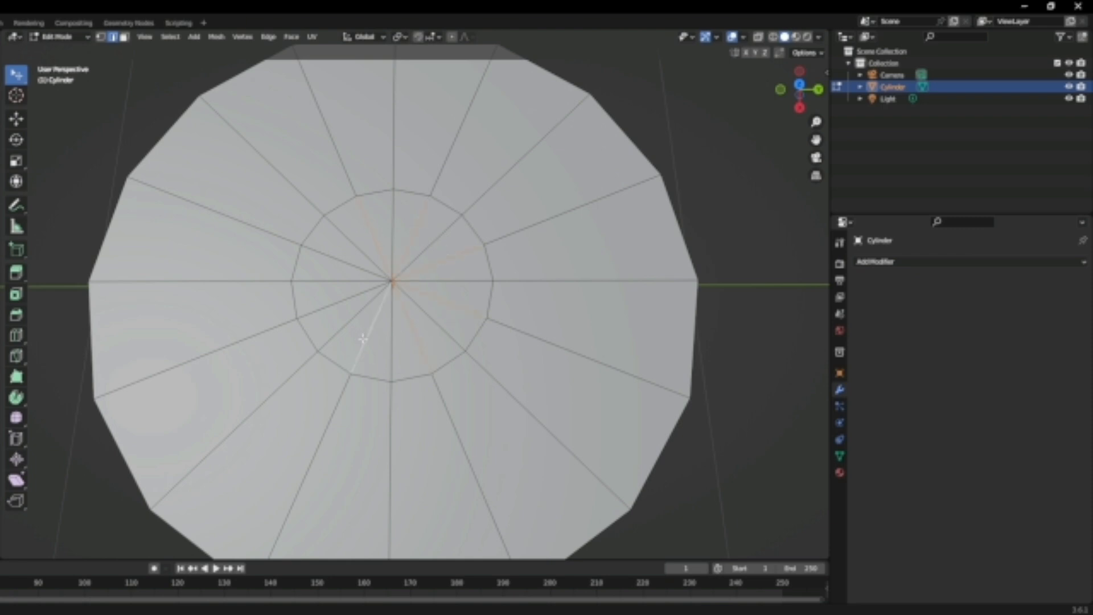
{"action": "left_click", "coordinate": [340, 300], "text": "shift"}
{"action": "left_click", "coordinate": [346, 264], "text": "shift"}
{"action": "middle_click_drag", "start_coordinate": [337, 381], "coordinate": [367, 106]}
Select every second spoke edge inside the inset circle on the disc's underside and dissolve these edges
{"action": "left_click", "coordinate": [385, 269], "text": "shift"}
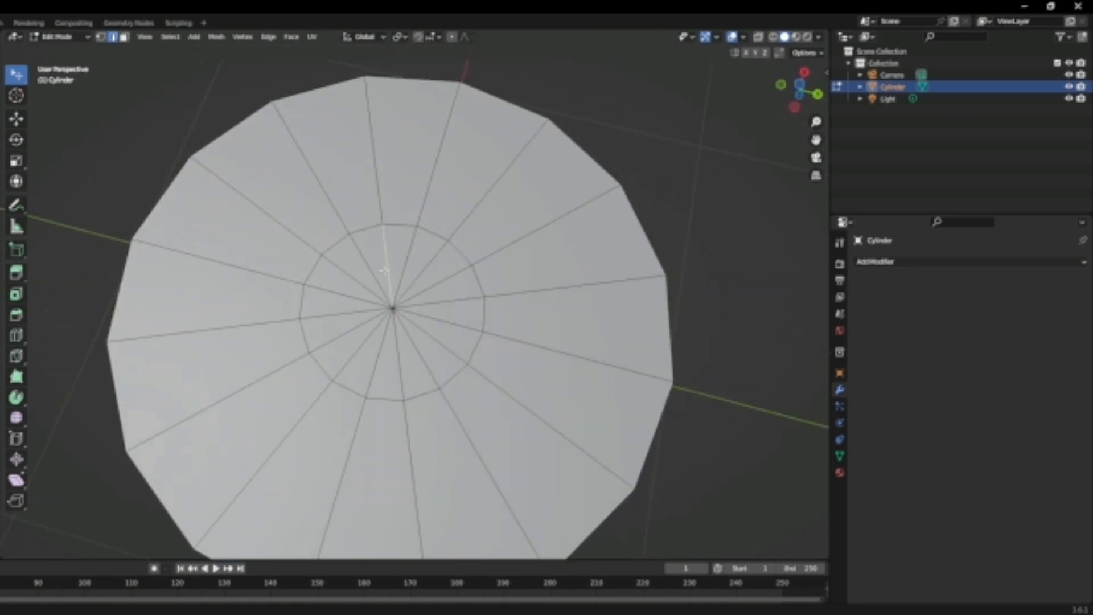
{"action": "left_click", "coordinate": [336, 316], "text": "shift"}
{"action": "left_click", "coordinate": [396, 373], "text": "shift"}
{"action": "left_click", "coordinate": [453, 302], "text": "shift"}
{"action": "left_click", "coordinate": [429, 278], "text": "shift"}
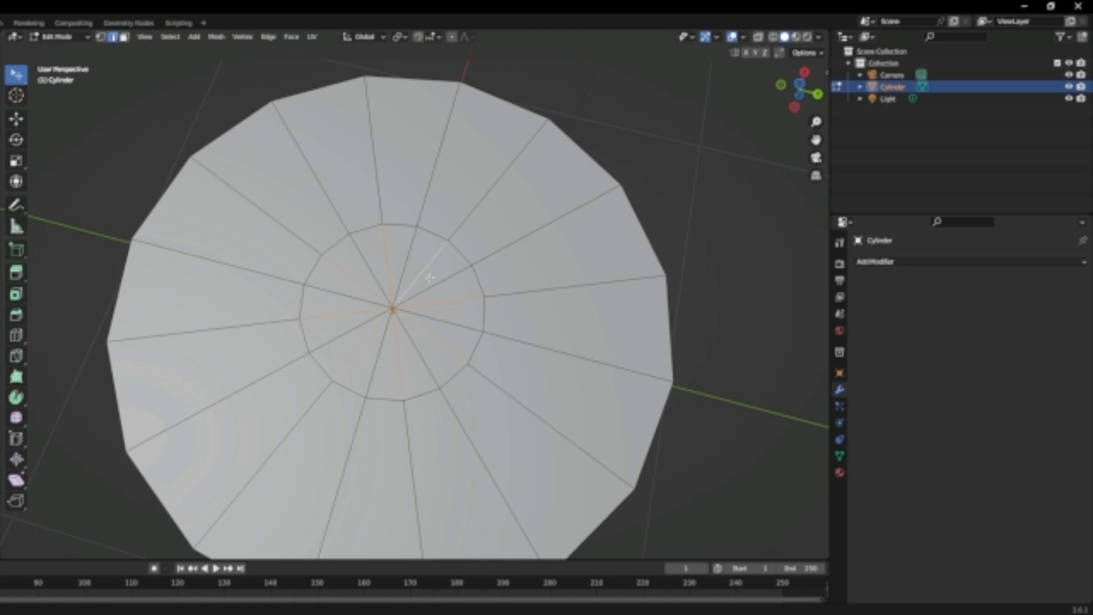
{"action": "key", "text": "x"}
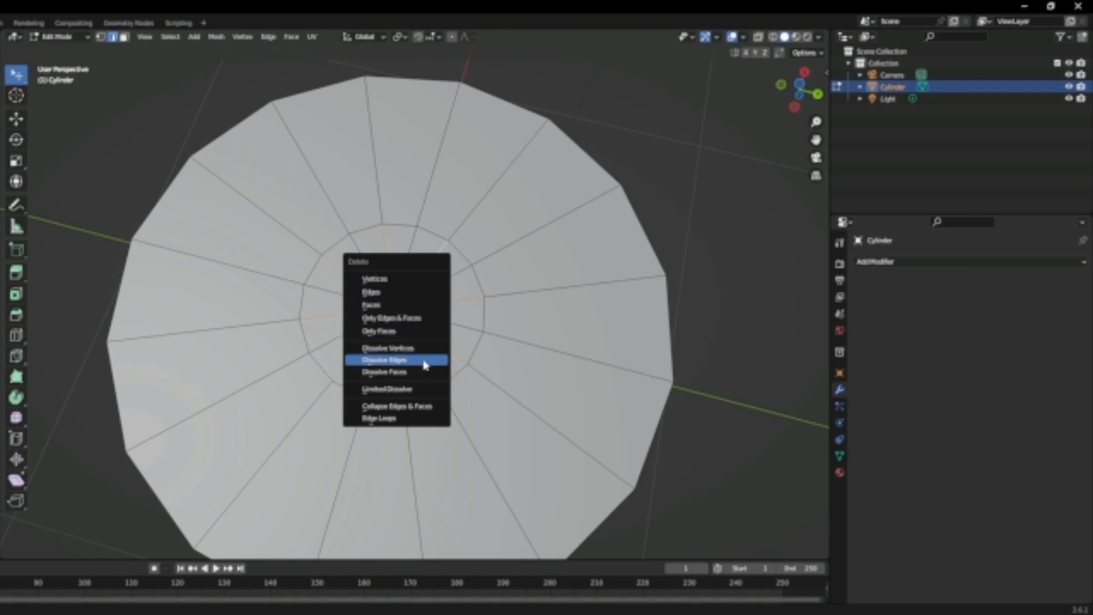
{"action": "left_click", "coordinate": [424, 360]}
{"action": "middle_click_drag", "start_coordinate": [433, 375], "coordinate": [470, 406]}
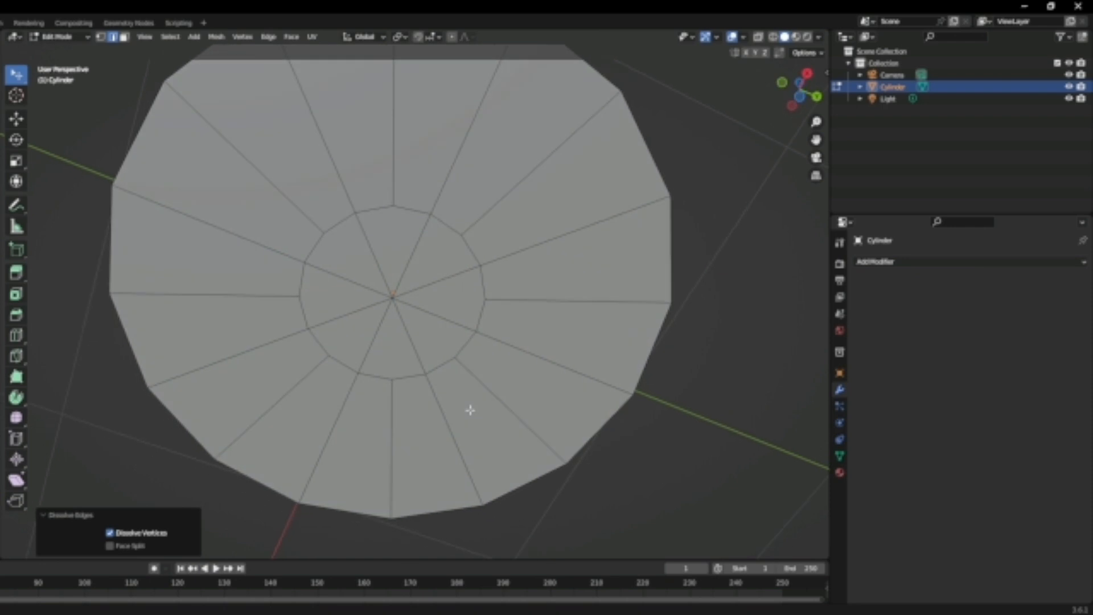
Switch to face selection and inspect the disc's simplified top cap in both Edit Mode and Object Mode
{"action": "middle_click_drag", "start_coordinate": [468, 226], "coordinate": [444, 245]}
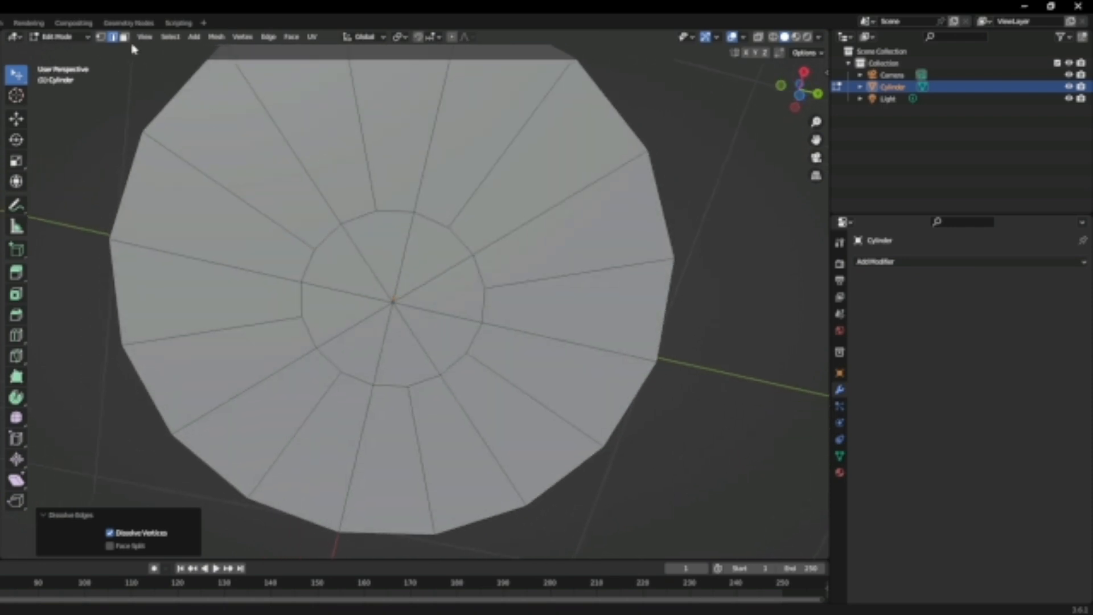
{"action": "left_click", "coordinate": [124, 36]}
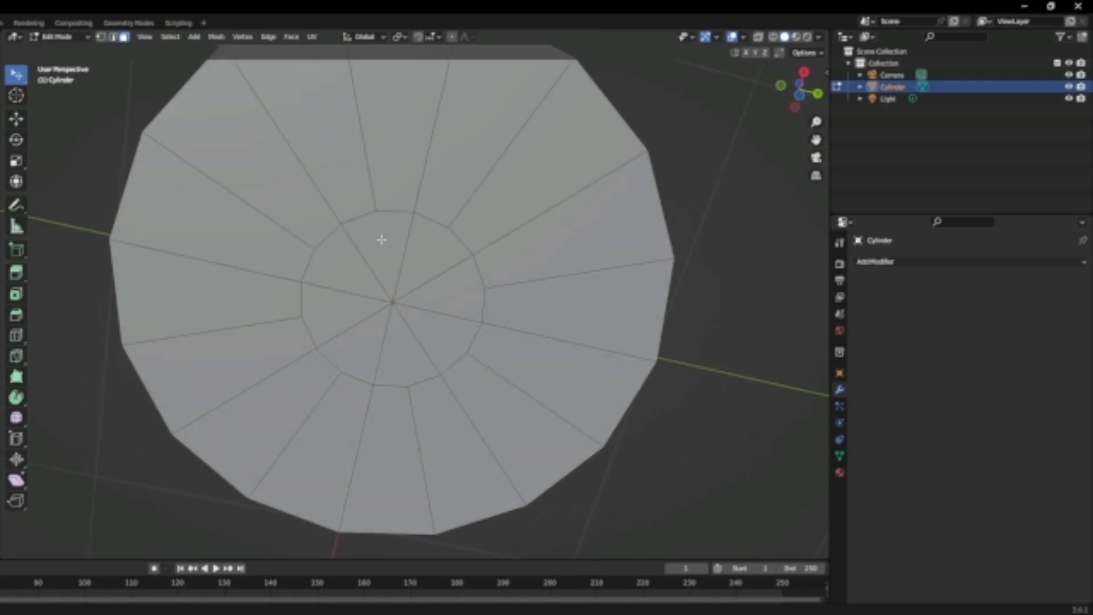
{"action": "left_click", "coordinate": [101, 36]}
{"action": "left_click", "coordinate": [124, 36]}
{"action": "middle_click_drag", "start_coordinate": [378, 114], "coordinate": [375, 307]}
{"action": "scroll", "coordinate": [443, 364], "scroll_direction": "down", "scroll_amount": 3}
{"action": "middle_click_drag", "start_coordinate": [459, 383], "coordinate": [497, 394]}
{"action": "scroll", "coordinate": [470, 373], "scroll_direction": "up", "scroll_amount": 2}
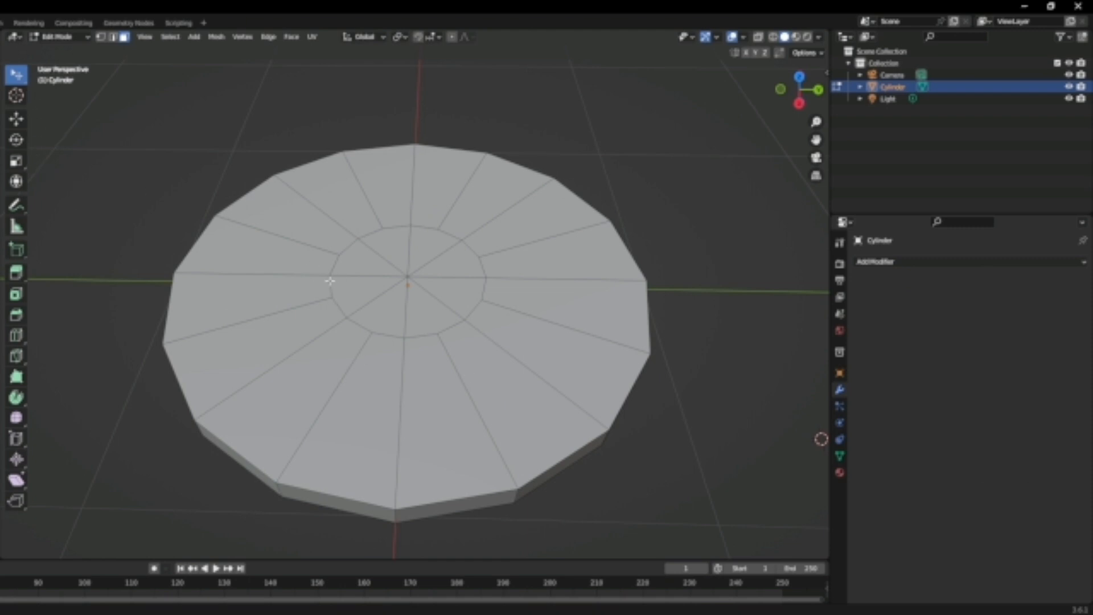
{"action": "key", "text": "Tab"}
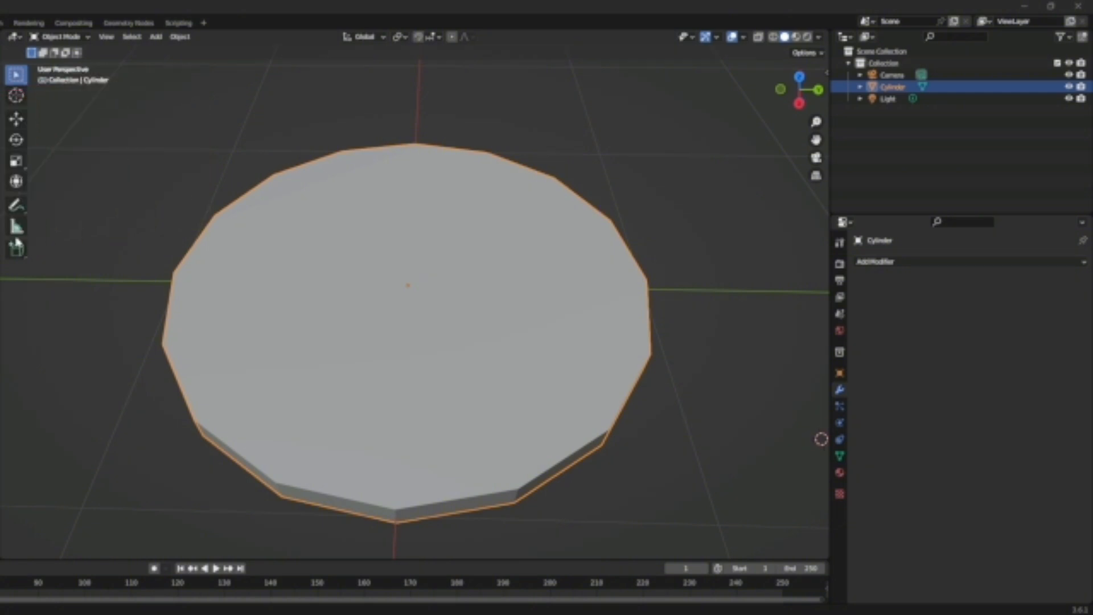
{"action": "key", "text": "Tab"}
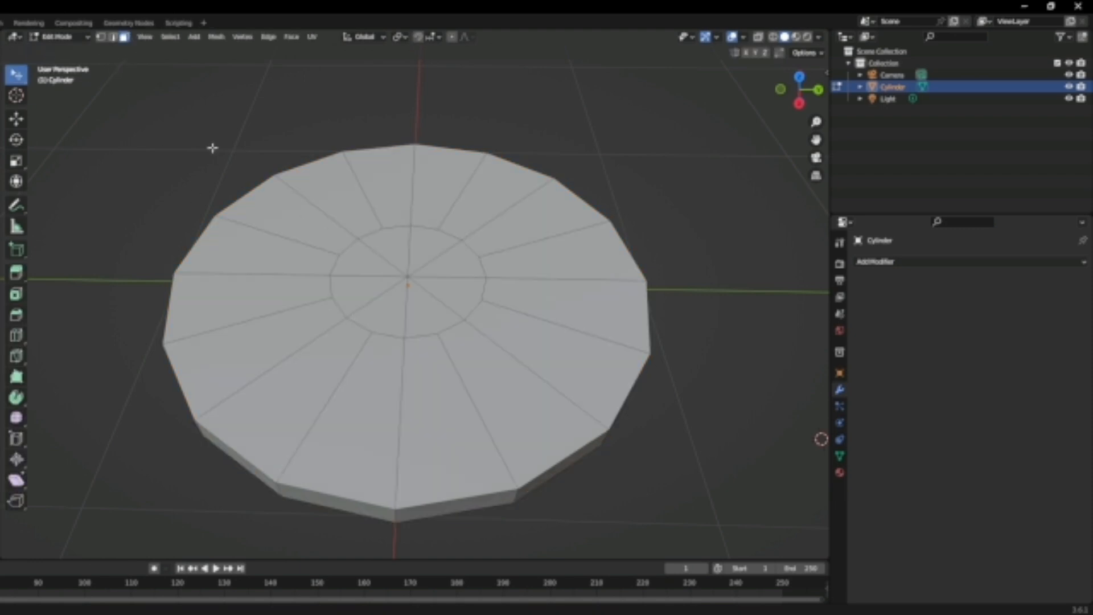
Select all faces on the disc's top with Select Circle and inset them by about 0.07 m to form a narrow rim
{"action": "left_click", "coordinate": [18, 79]}
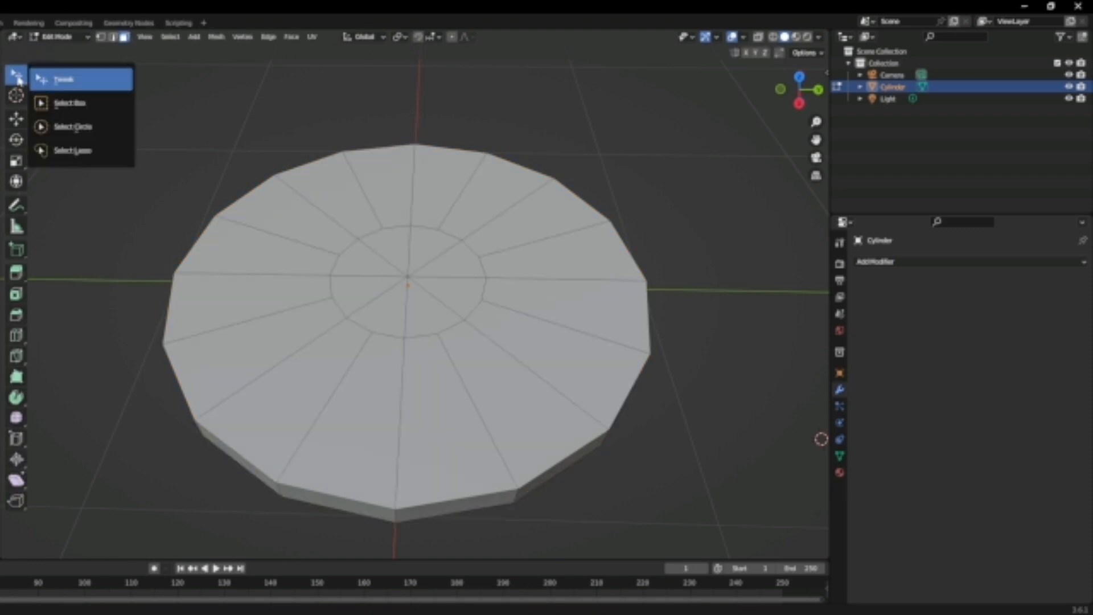
{"action": "left_click", "coordinate": [73, 127]}
{"action": "mouse_move", "coordinate": [342, 393]}
{"action": "left_mouse_down"}
{"action": "mouse_move", "coordinate": [385, 188]}
{"action": "mouse_move", "coordinate": [389, 370]}
{"action": "mouse_move", "coordinate": [366, 256]}
{"action": "left_mouse_up"}
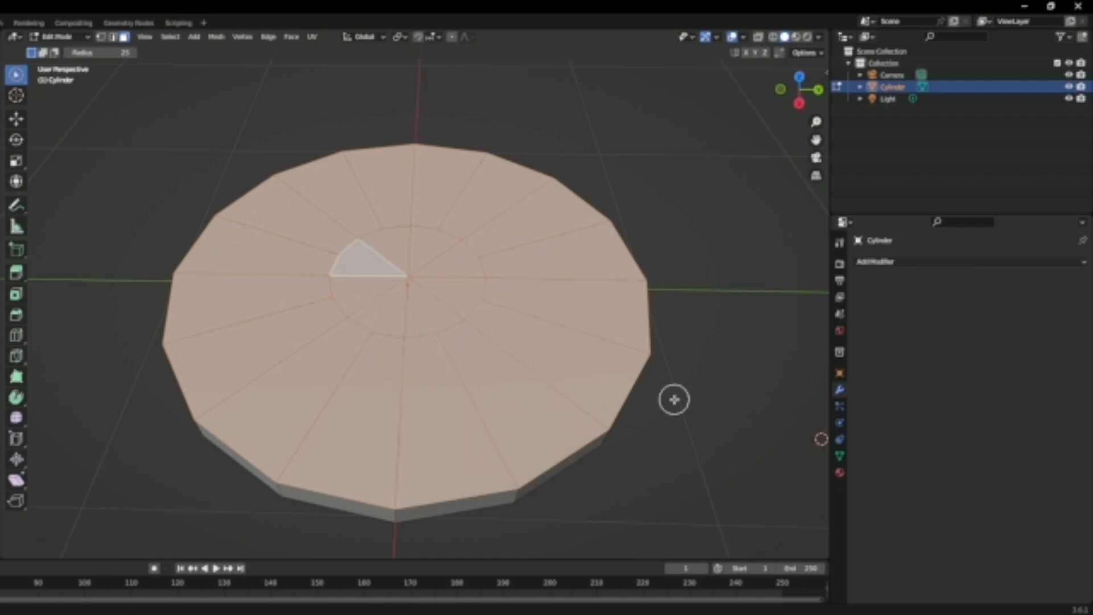
{"action": "key", "text": "i"}
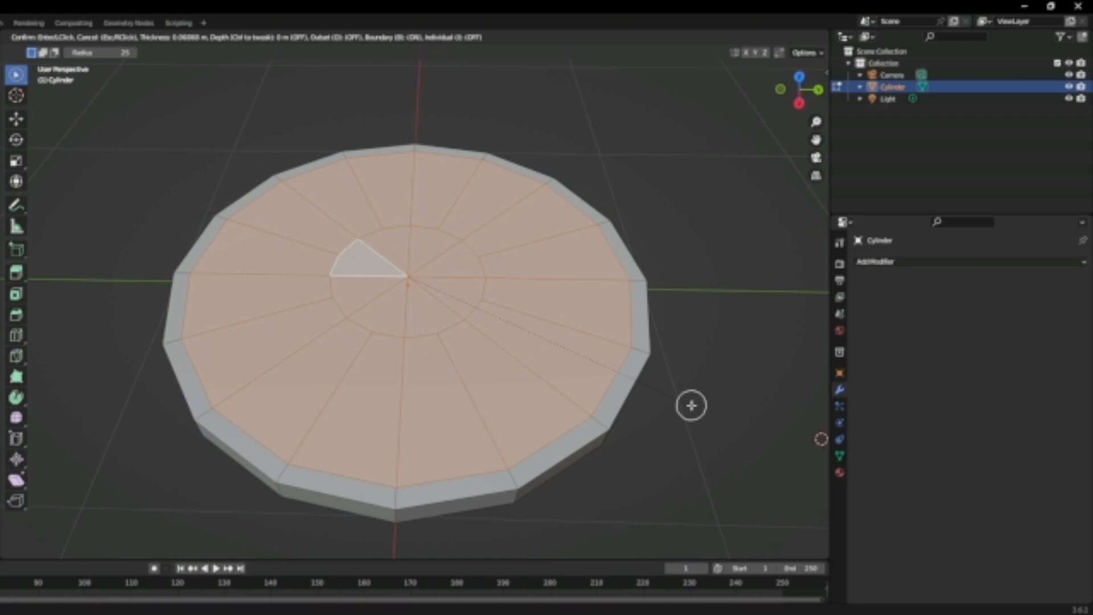
{"action": "left_click", "coordinate": [688, 405]}
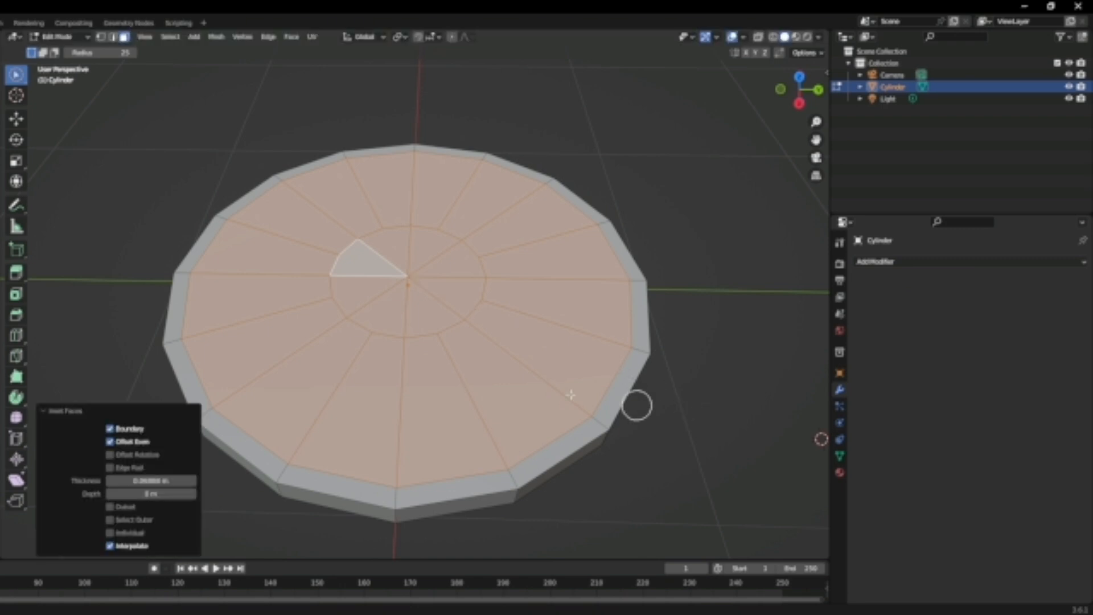
Switch to the Select Box tool and loop-select the ring of narrow rim faces around the disc's top
{"action": "left_click_drag", "start_coordinate": [21, 81], "coordinate": [52, 101]}
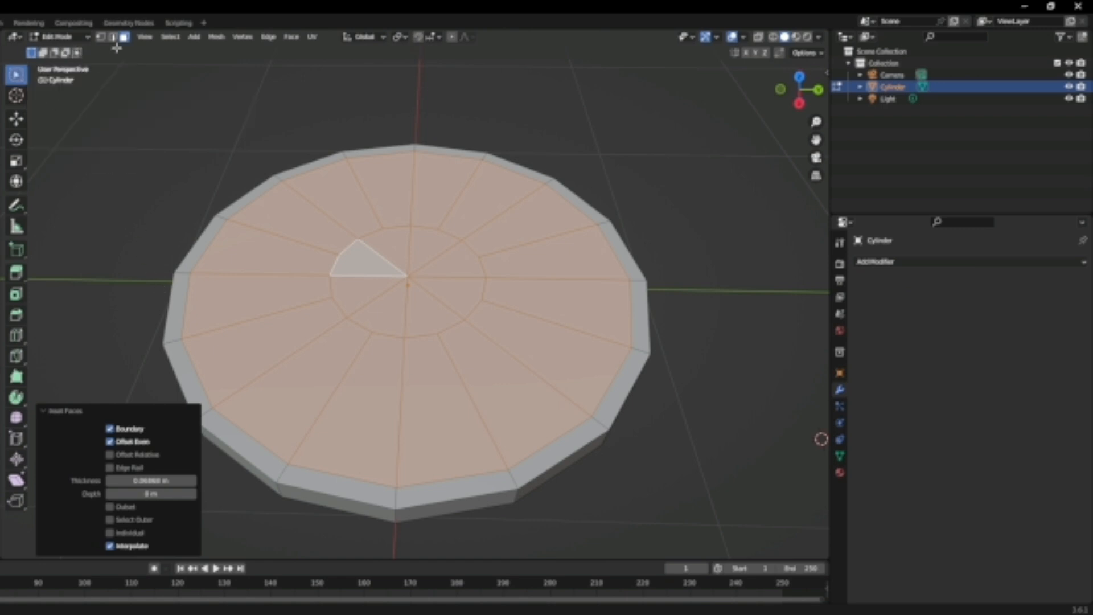
{"action": "left_click", "coordinate": [14, 82]}
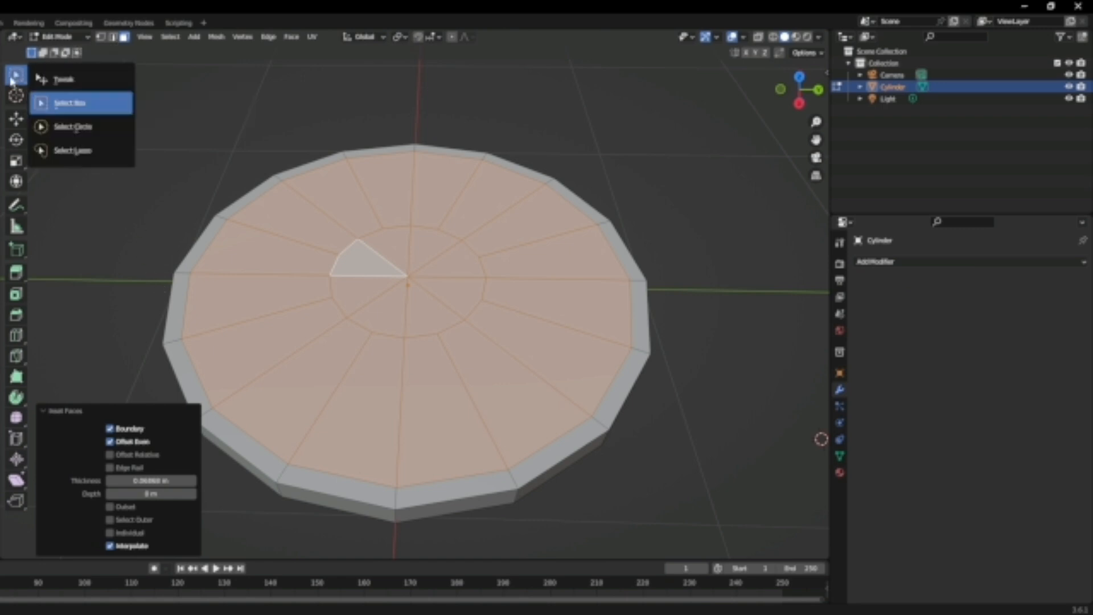
{"action": "left_click", "coordinate": [184, 279]}
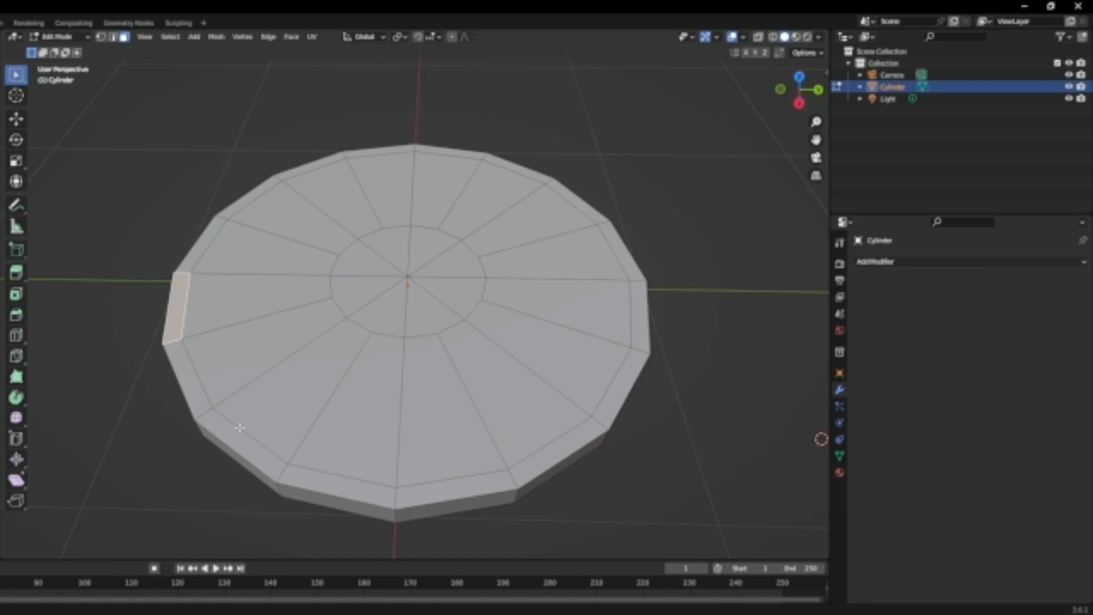
{"action": "scroll", "coordinate": [286, 462], "scroll_direction": "up", "scroll_amount": 1}
{"action": "middle_click_drag", "start_coordinate": [298, 447], "coordinate": [336, 330]}
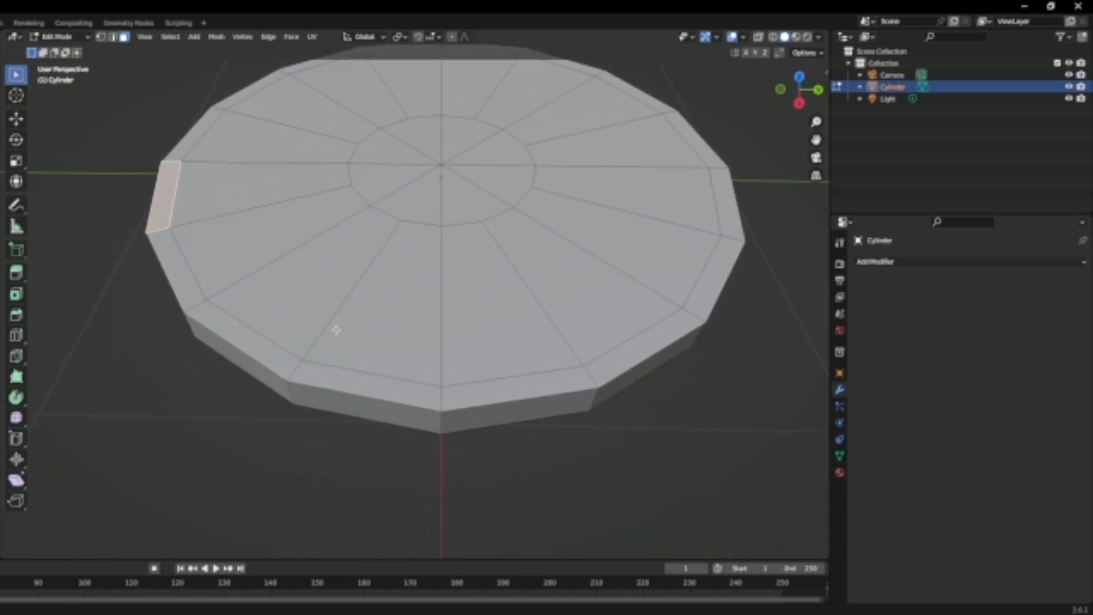
{"action": "scroll", "coordinate": [296, 396], "scroll_direction": "up", "scroll_amount": 1}
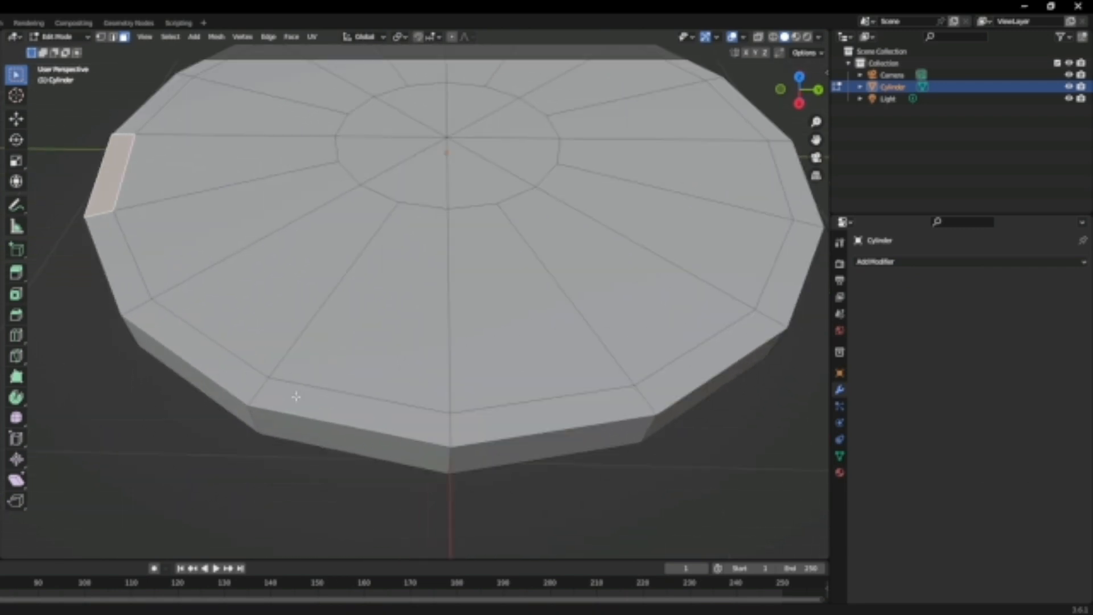
{"action": "left_click", "coordinate": [356, 399], "text": "ctrl"}
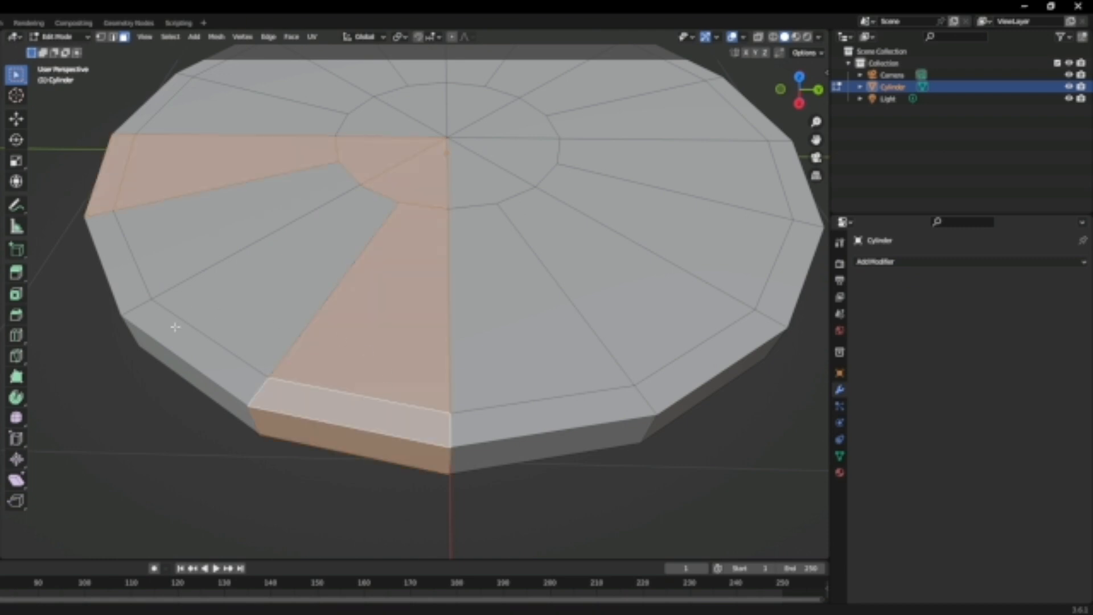
{"action": "key", "text": "alt+a"}
{"action": "key", "text": "ctrl+z"}
{"action": "left_click", "coordinate": [261, 394], "text": "alt"}
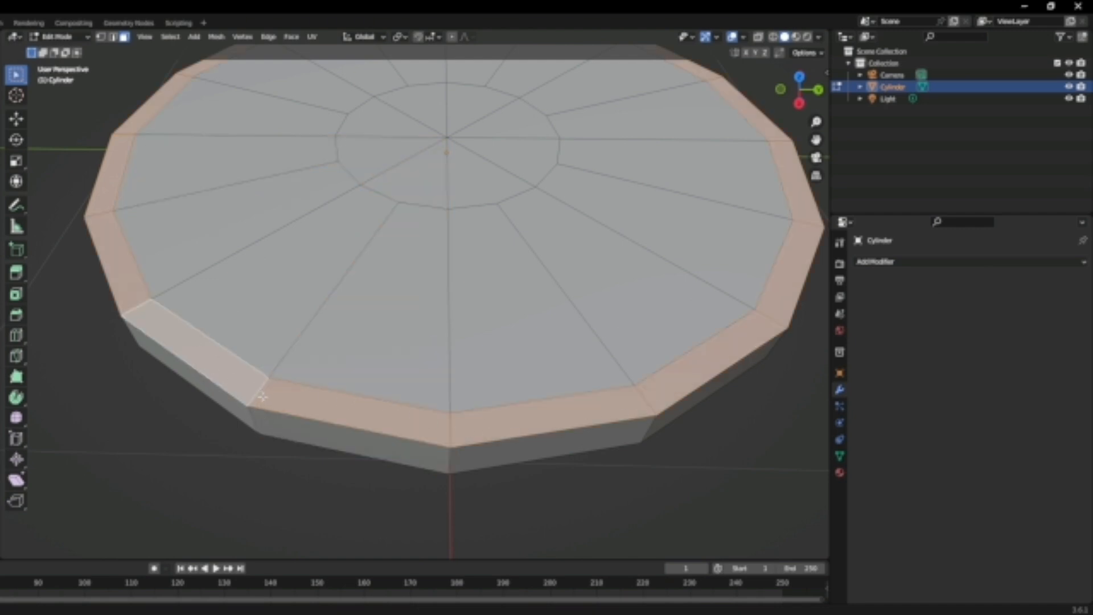
Try a face loop selection starting from the long upper edge of a front side face
{"action": "scroll", "coordinate": [262, 397], "scroll_direction": "up", "scroll_amount": 2}
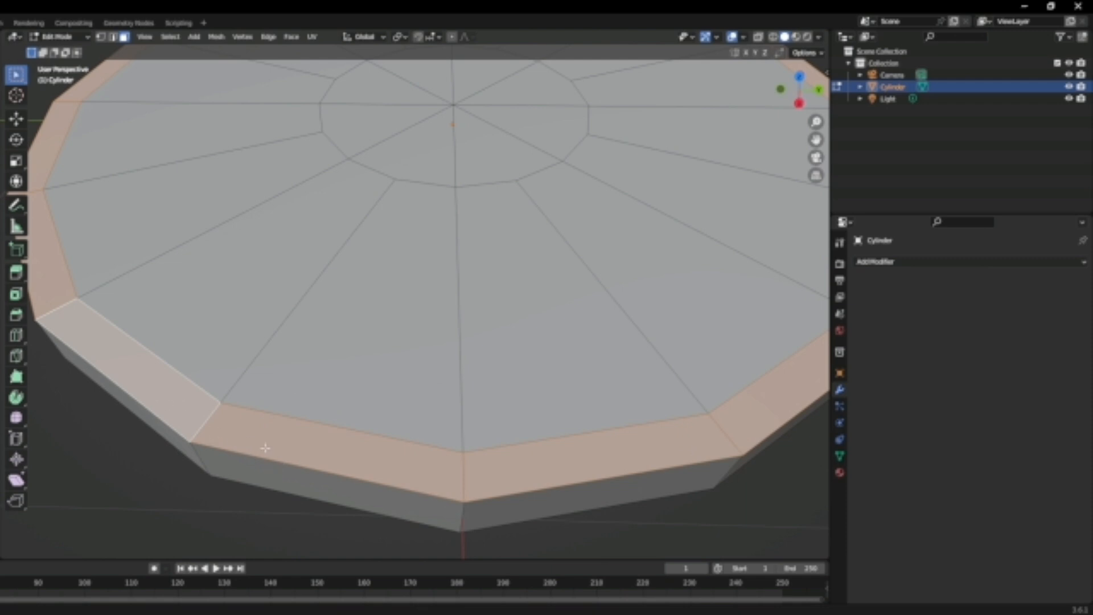
{"action": "left_click", "coordinate": [311, 473], "text": "alt"}
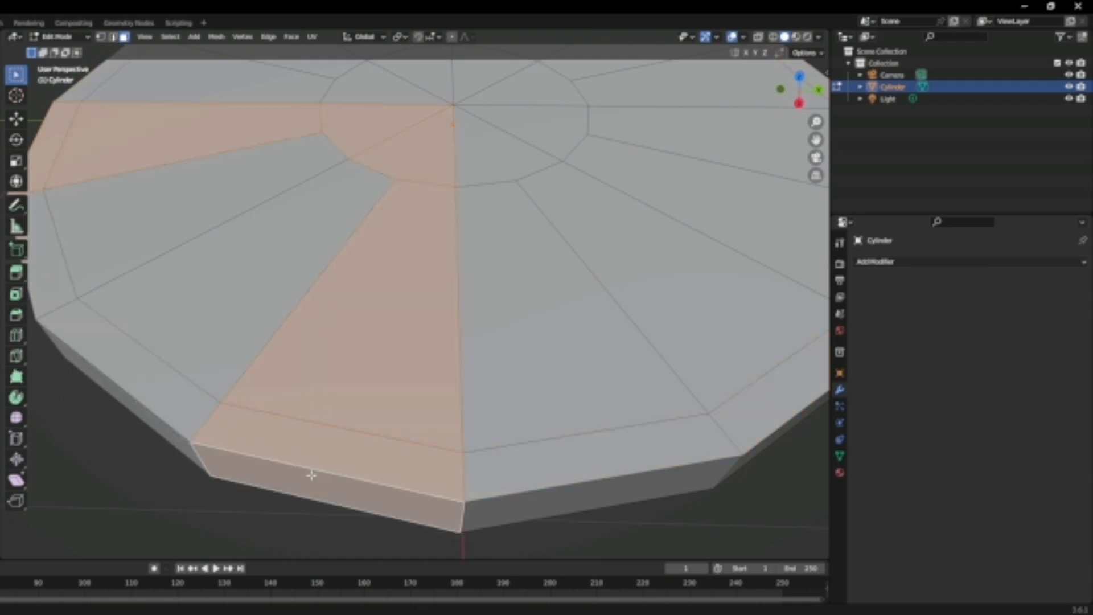
{"action": "mouse_move", "coordinate": [317, 495]}
{"action": "middle_mouse_down"}
{"action": "mouse_move", "coordinate": [327, 374]}
{"action": "mouse_move", "coordinate": [324, 494]}
{"action": "middle_mouse_up"}
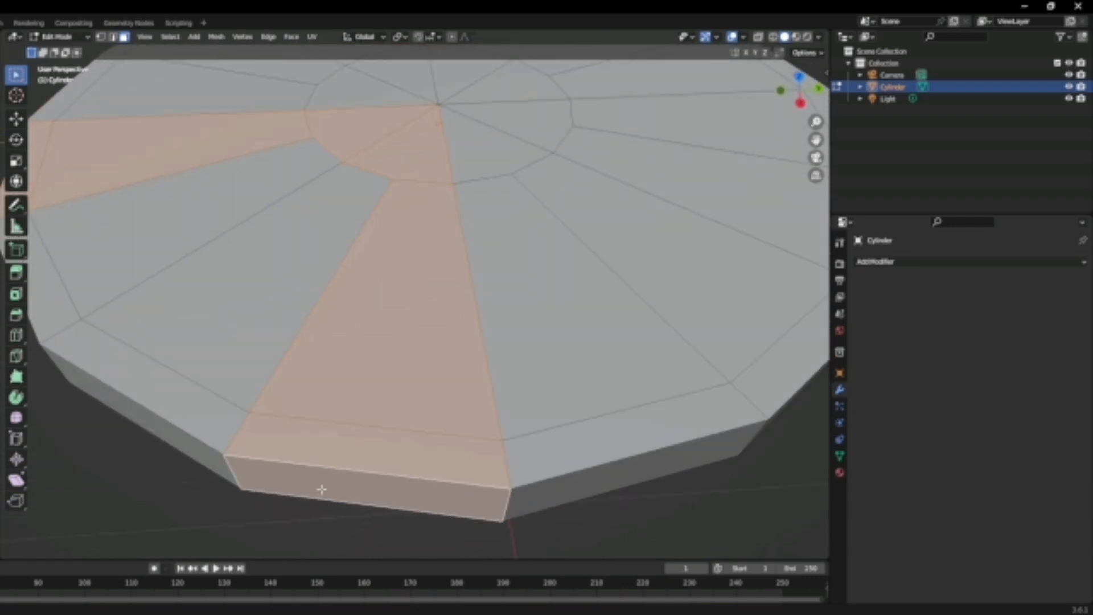
Reselect the full ring of rim faces by loop-selecting from a short edge between two neighbouring rim faces
{"action": "scroll", "coordinate": [321, 489], "scroll_direction": "down", "scroll_amount": 3}
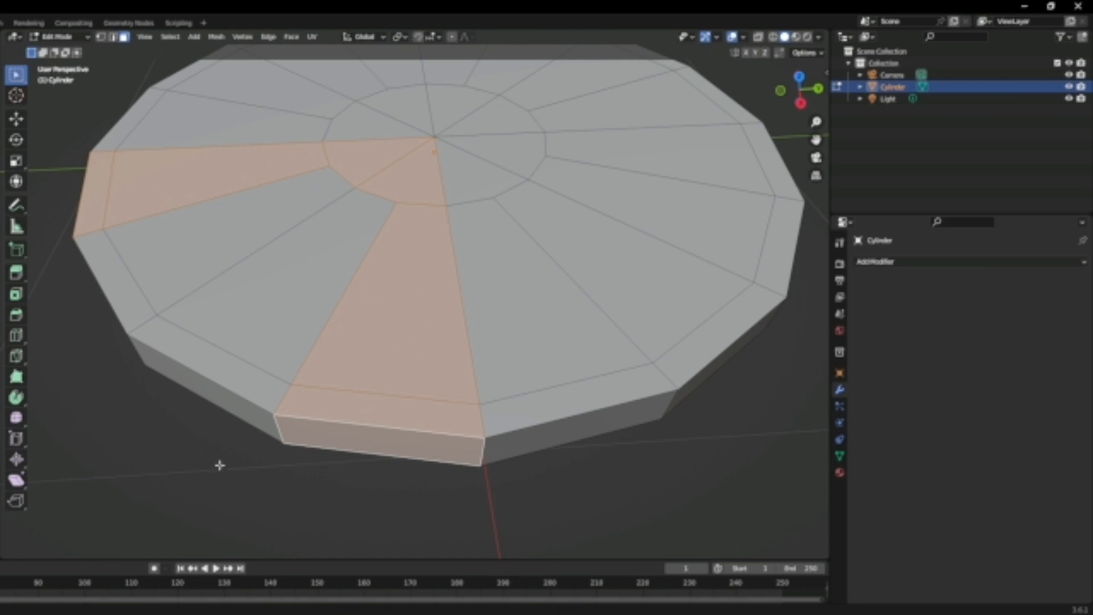
{"action": "scroll", "coordinate": [460, 320], "scroll_direction": "down", "scroll_amount": 4}
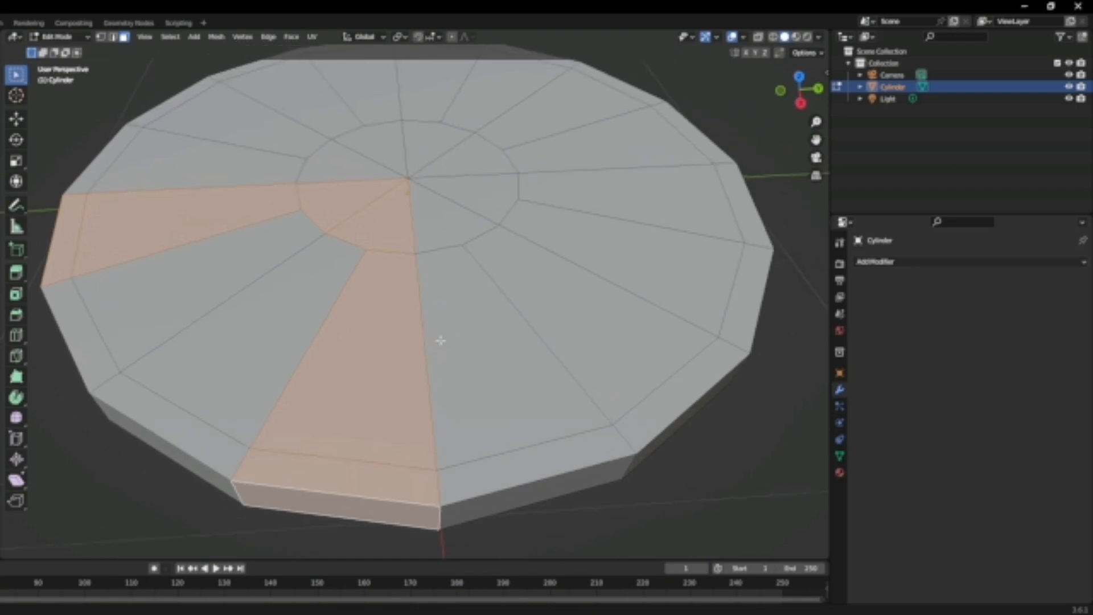
{"action": "scroll", "coordinate": [663, 373], "scroll_direction": "up", "scroll_amount": 2}
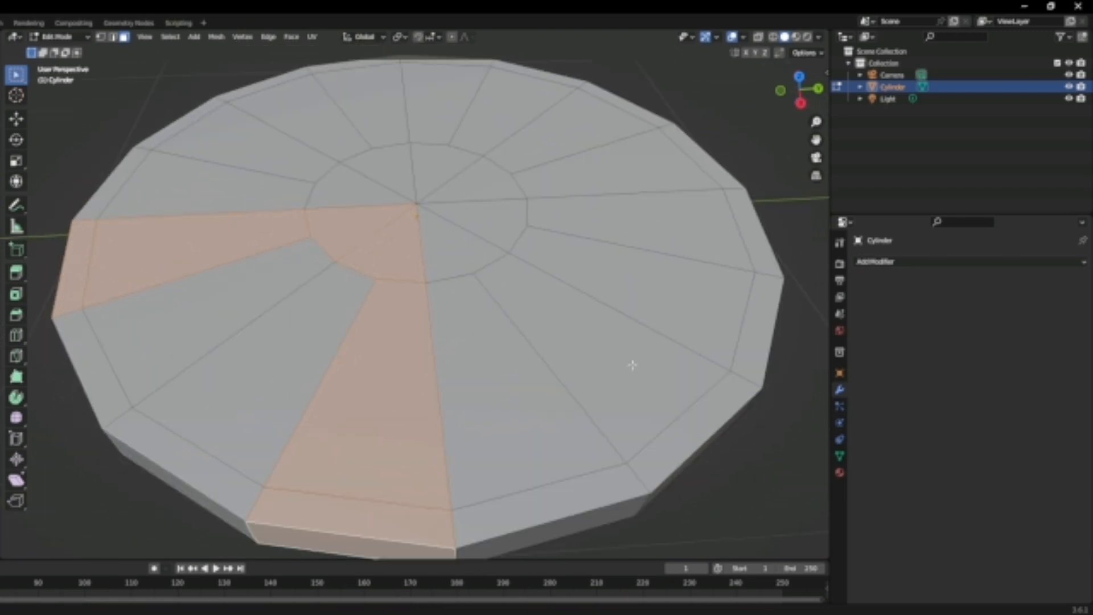
{"action": "scroll", "coordinate": [817, 366], "scroll_direction": "down", "scroll_amount": 3}
{"action": "scroll", "coordinate": [398, 450], "scroll_direction": "up", "scroll_amount": 1}
{"action": "scroll", "coordinate": [383, 443], "scroll_direction": "up", "scroll_amount": 2}
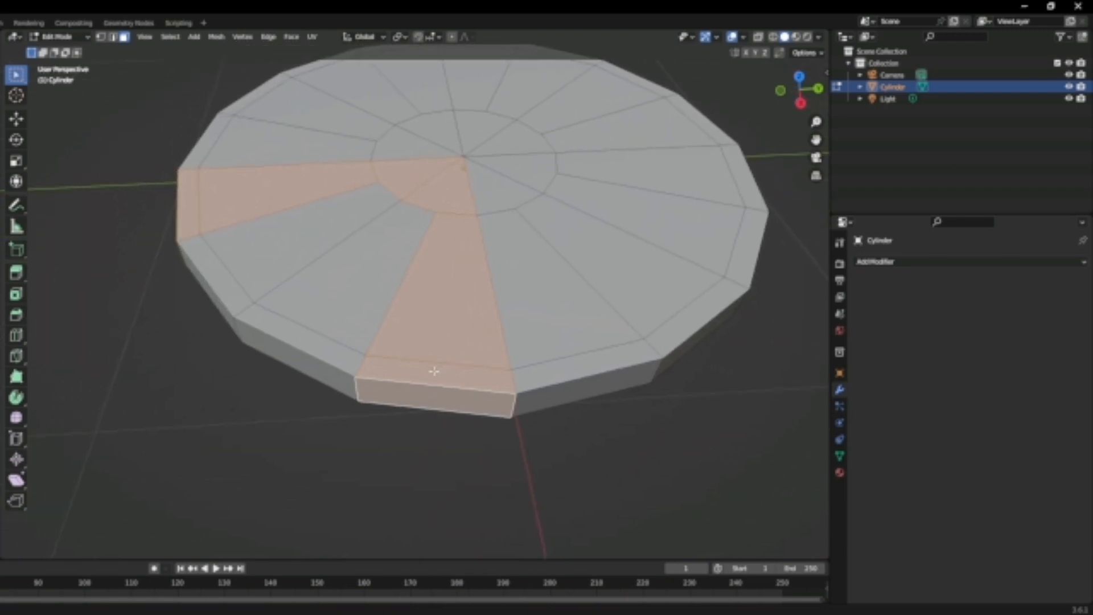
{"action": "left_click", "coordinate": [348, 383], "text": "alt"}
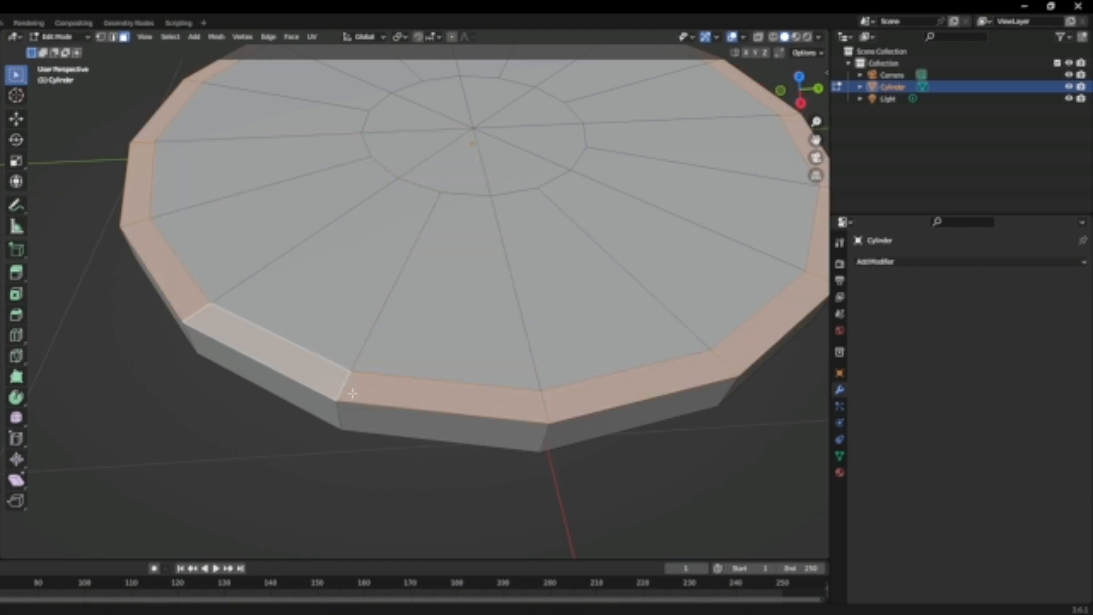
Extrude the selected ring of rim faces outward along their normals by about 1.27 m
{"action": "scroll", "coordinate": [471, 293], "scroll_direction": "down", "scroll_amount": 1}
{"action": "middle_click_drag", "start_coordinate": [471, 292], "coordinate": [410, 379]}
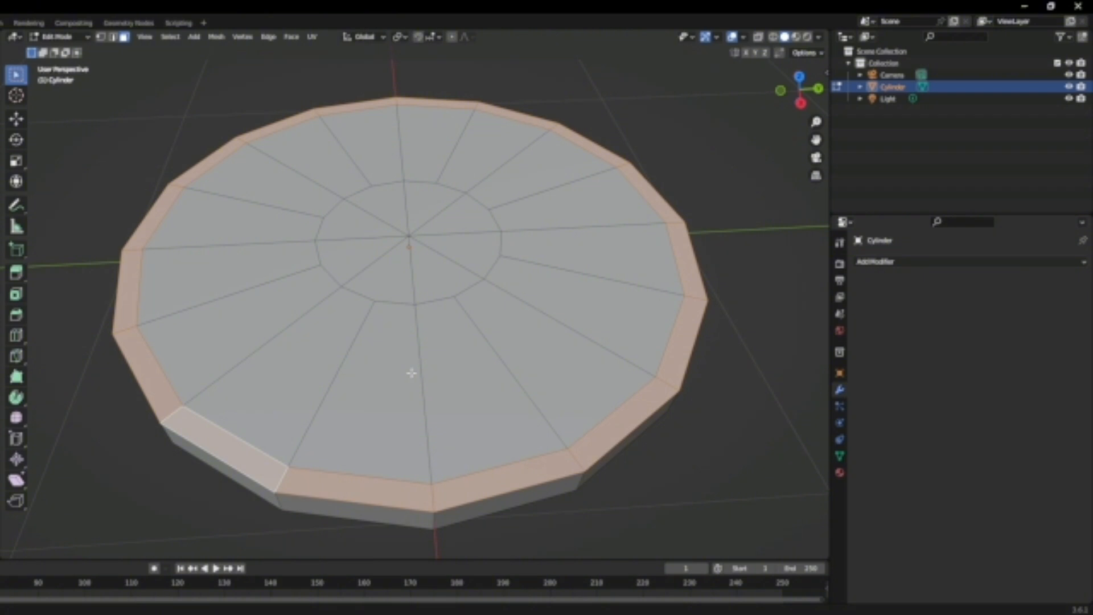
{"action": "key", "text": "alt+e"}
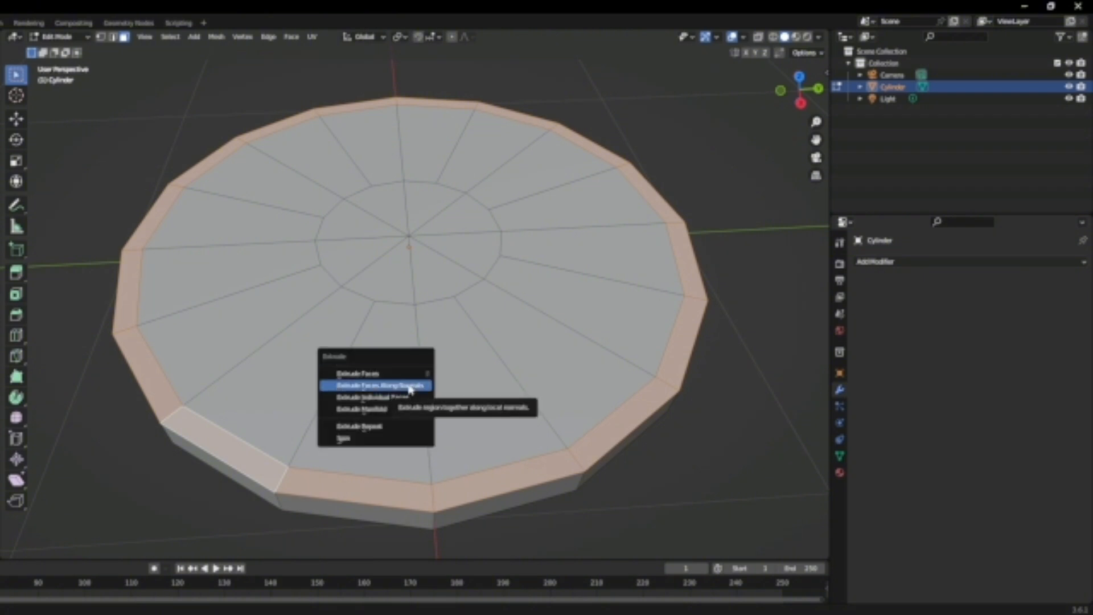
{"action": "left_click", "coordinate": [410, 387]}
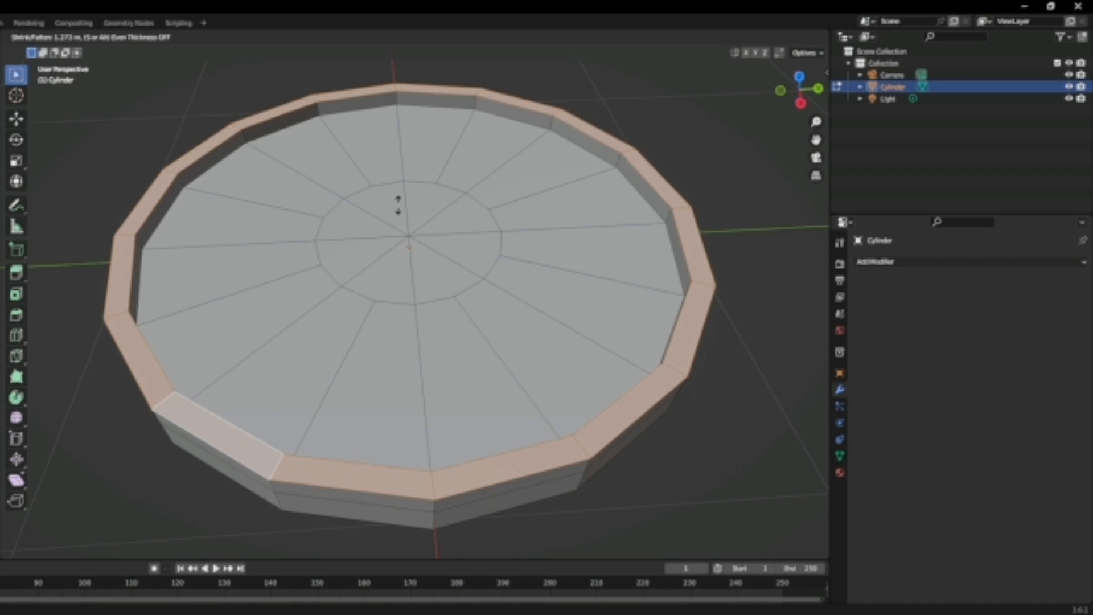
{"action": "left_click", "coordinate": [397, 206]}
{"action": "scroll", "coordinate": [558, 329], "scroll_direction": "down", "scroll_amount": 1}
{"action": "scroll", "coordinate": [558, 329], "scroll_direction": "up", "scroll_amount": 2}
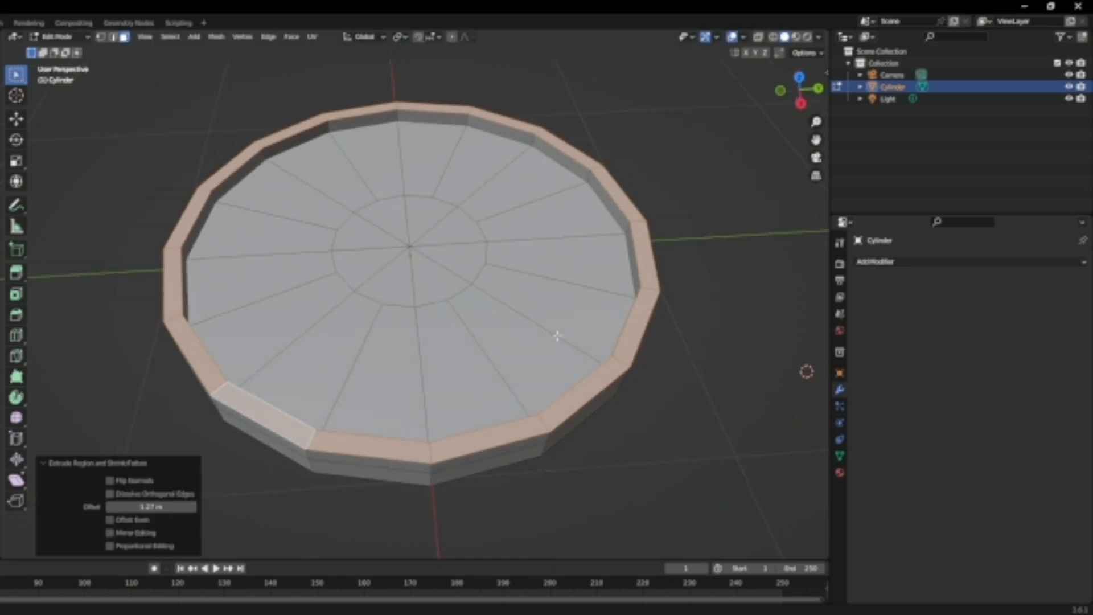
Try adding a separate 16-sided cylinder with Triangle Fan caps beside the shield in Object Mode, and delete it
{"action": "key", "text": "Tab"}
{"action": "left_click", "coordinate": [145, 112]}
{"action": "middle_click_drag", "start_coordinate": [476, 300], "coordinate": [483, 371]}
{"action": "scroll", "coordinate": [500, 358], "scroll_direction": "down", "scroll_amount": 2}
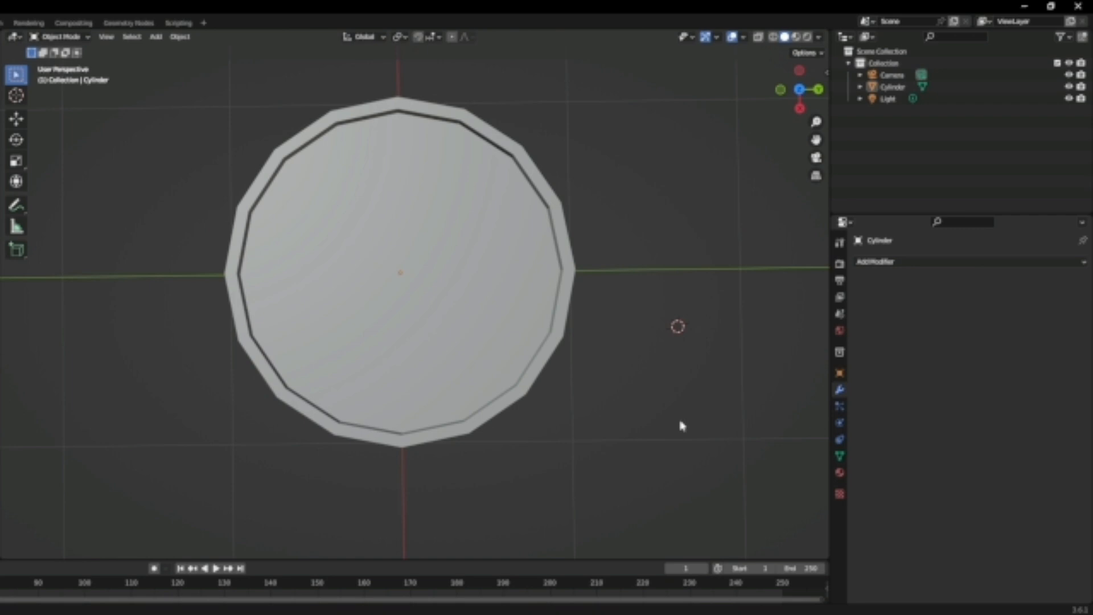
{"action": "key", "text": "shift+a"}
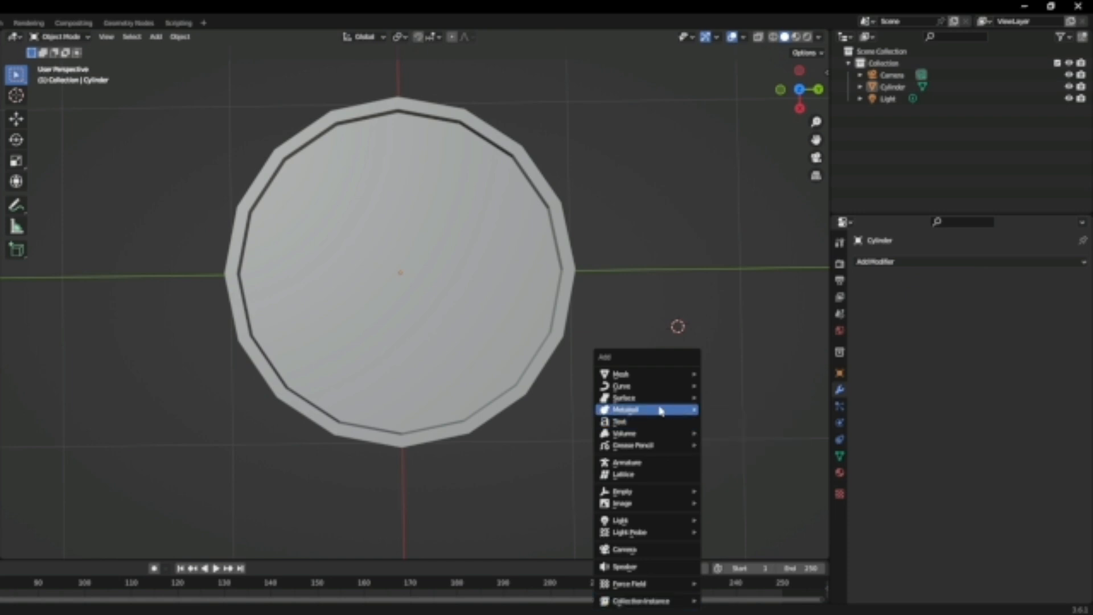
{"action": "mouse_move", "coordinate": [657, 379]}
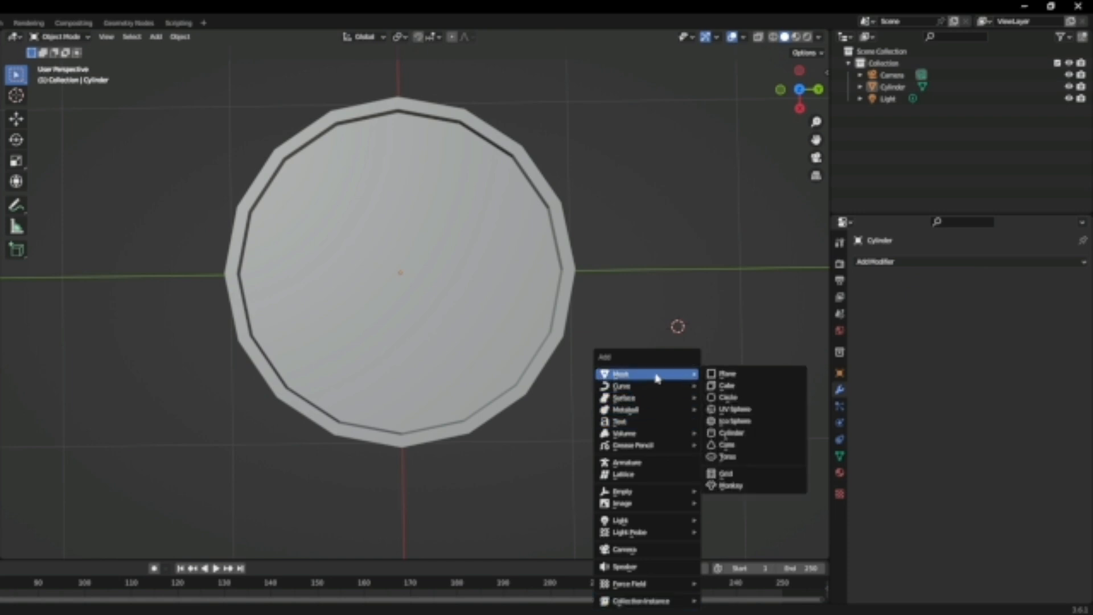
{"action": "left_click", "coordinate": [731, 432]}
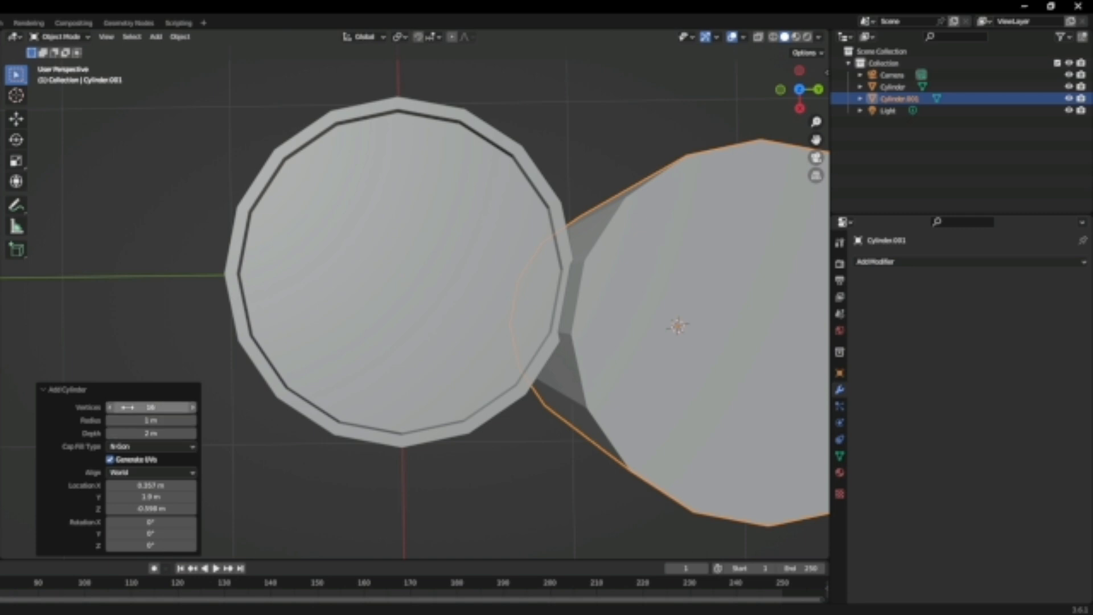
{"action": "left_click", "coordinate": [136, 448]}
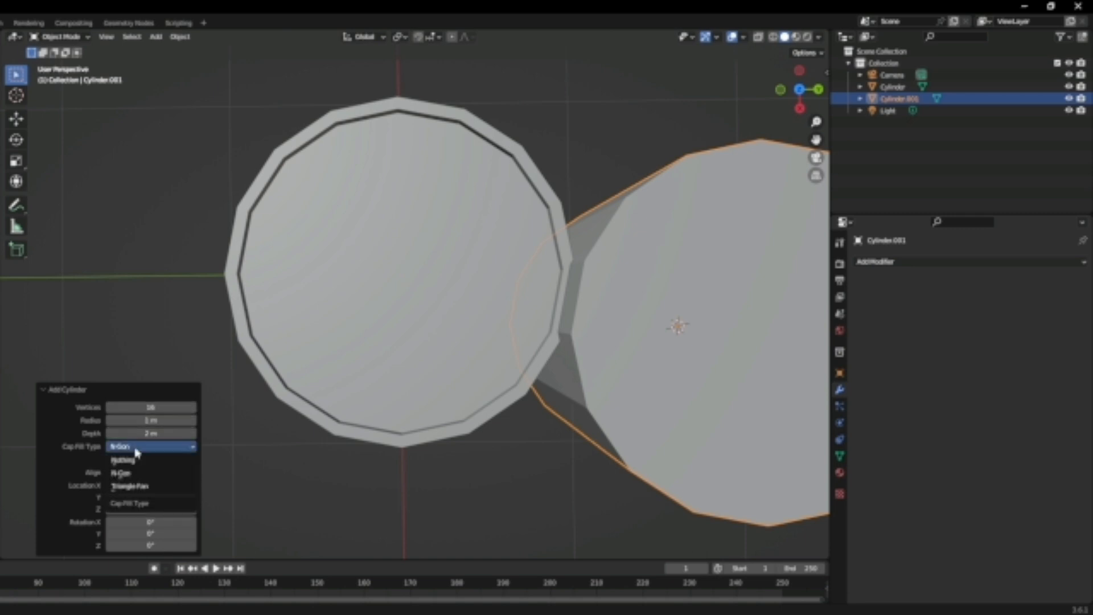
{"action": "left_click", "coordinate": [136, 487]}
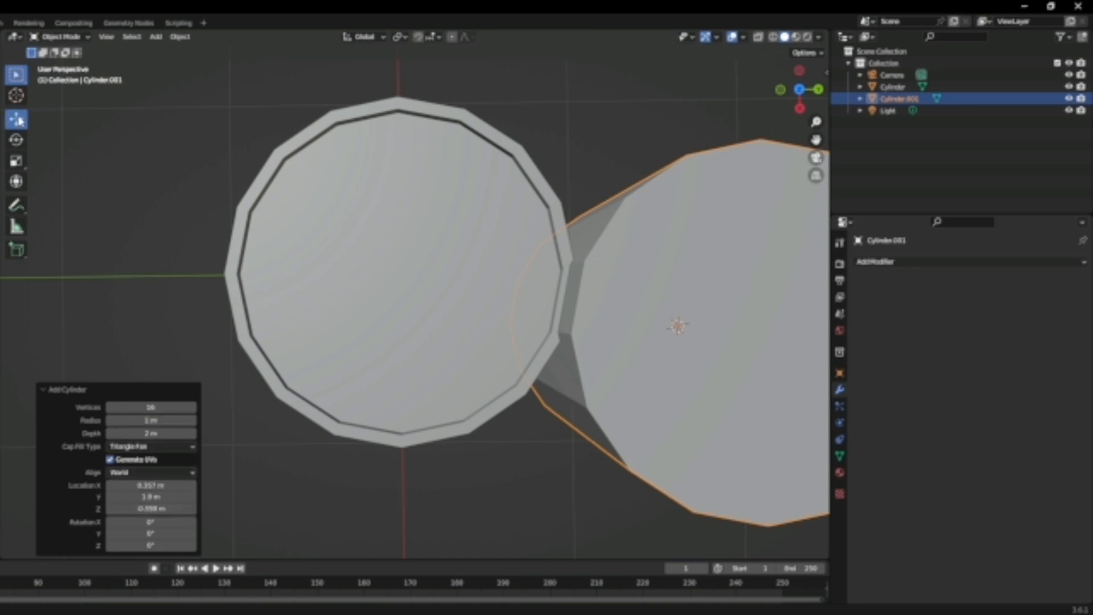
{"action": "left_click", "coordinate": [16, 119]}
{"action": "key", "text": "x"}
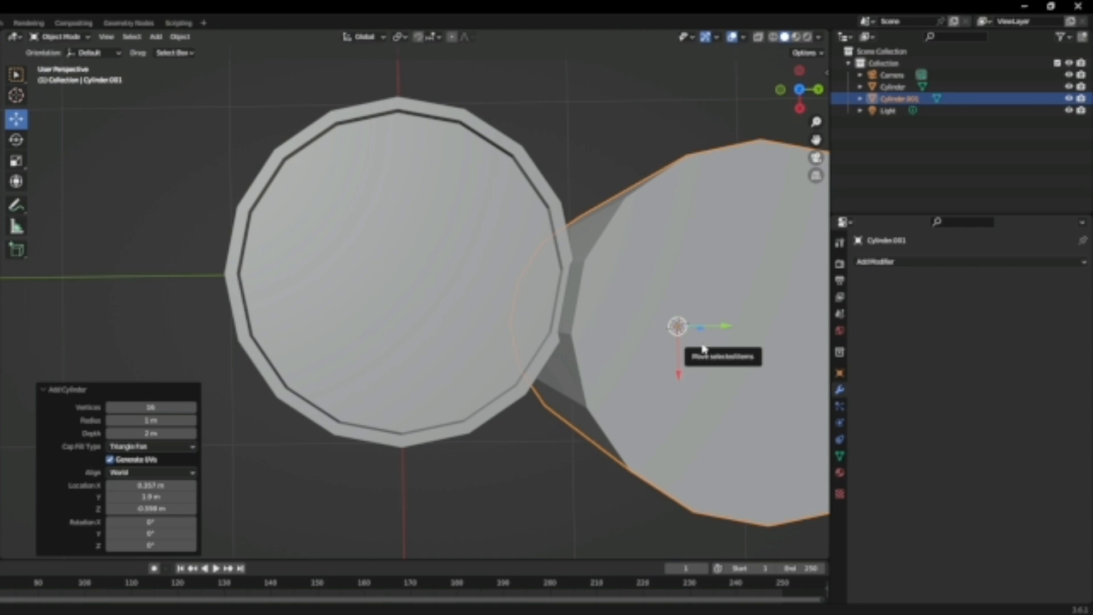
{"action": "left_click", "coordinate": [704, 349]}
Select the shield disc and switch it back to Edit Mode
{"action": "scroll", "coordinate": [524, 317], "scroll_direction": "up", "scroll_amount": 2}
{"action": "left_click", "coordinate": [515, 289]}
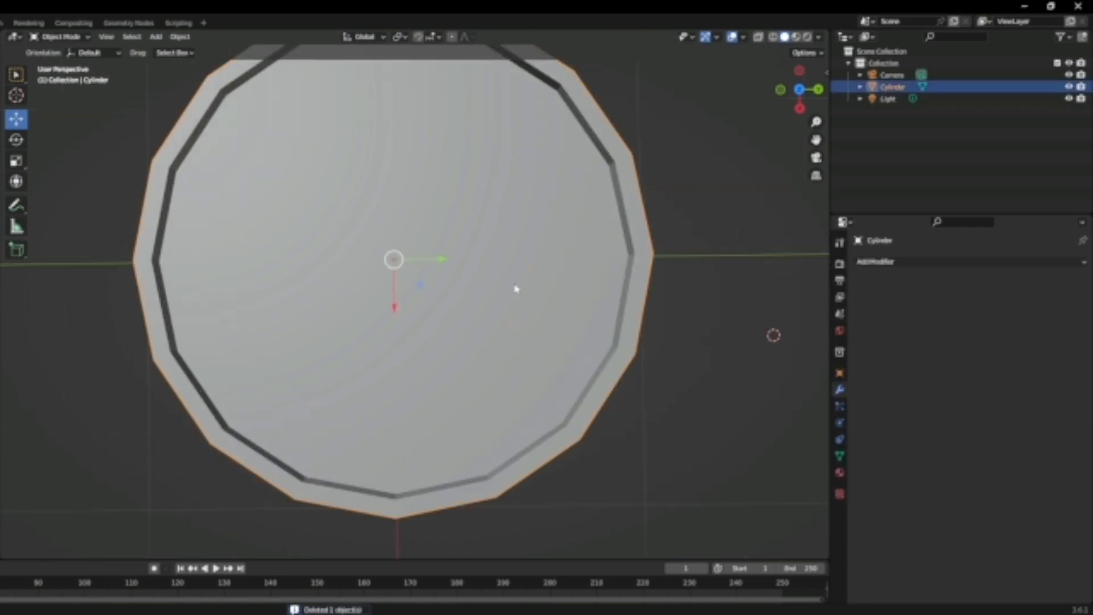
{"action": "key", "text": "Tab"}
{"action": "scroll", "coordinate": [428, 284], "scroll_direction": "up", "scroll_amount": 2}
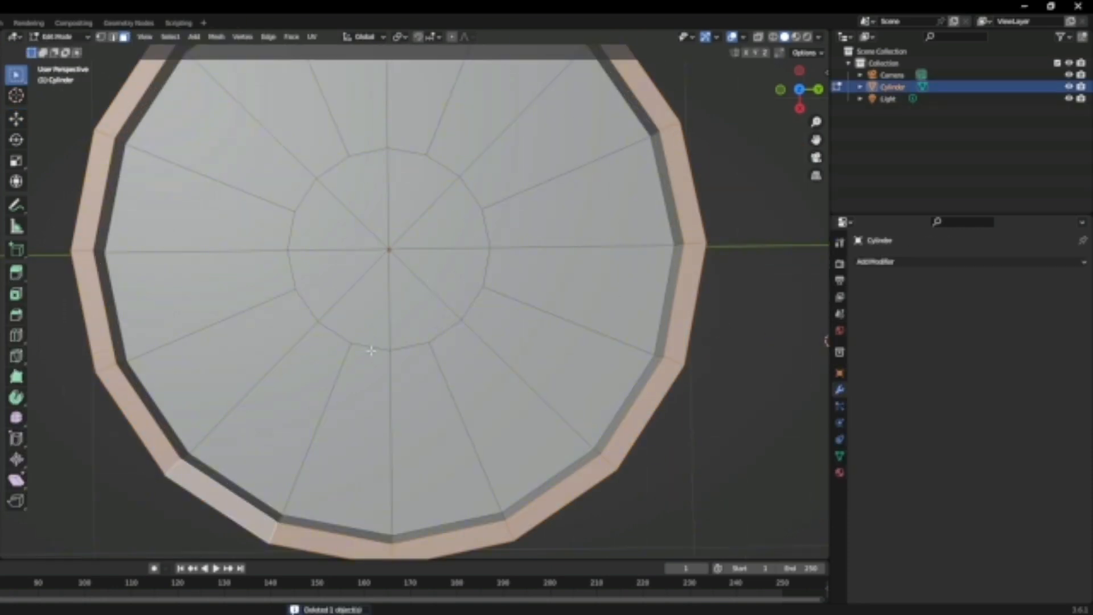
Try adding the eight wedge faces of the central circle to the rim selection, and clear the whole selection
{"action": "left_click", "coordinate": [340, 259], "text": "shift"}
{"action": "left_click", "coordinate": [336, 228], "text": "shift"}
{"action": "left_click", "coordinate": [364, 193], "text": "shift"}
{"action": "left_click", "coordinate": [429, 195], "text": "shift"}
{"action": "left_click", "coordinate": [472, 224], "text": "shift"}
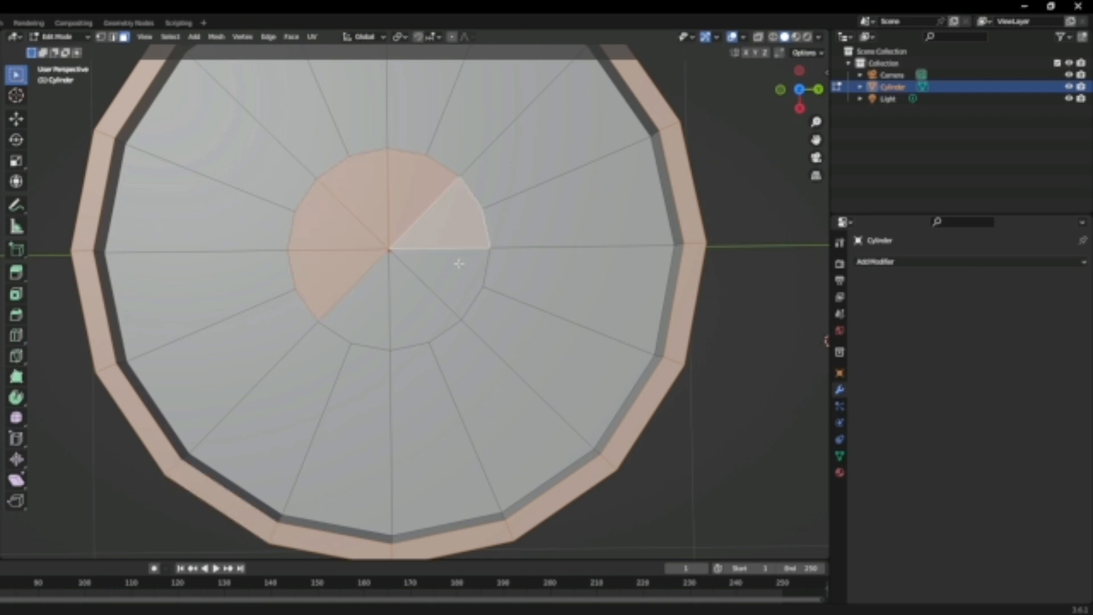
{"action": "left_click", "coordinate": [460, 261], "text": "shift"}
{"action": "left_click", "coordinate": [419, 299], "text": "shift"}
{"action": "left_click", "coordinate": [359, 318], "text": "shift"}
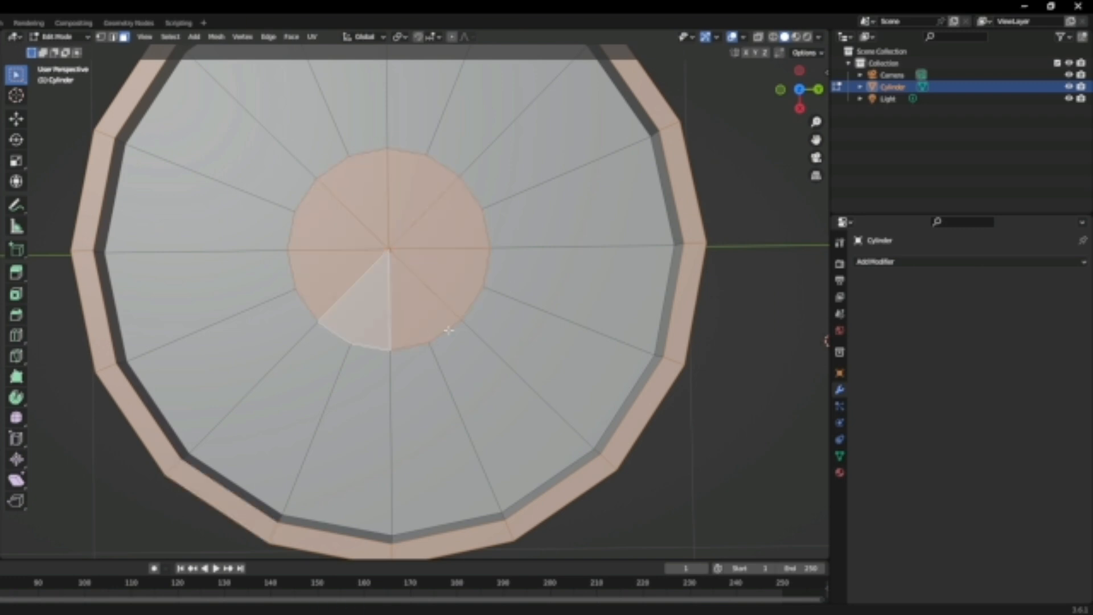
{"action": "key", "text": "g"}
{"action": "key", "text": "Escape"}
{"action": "key", "text": "alt+a"}
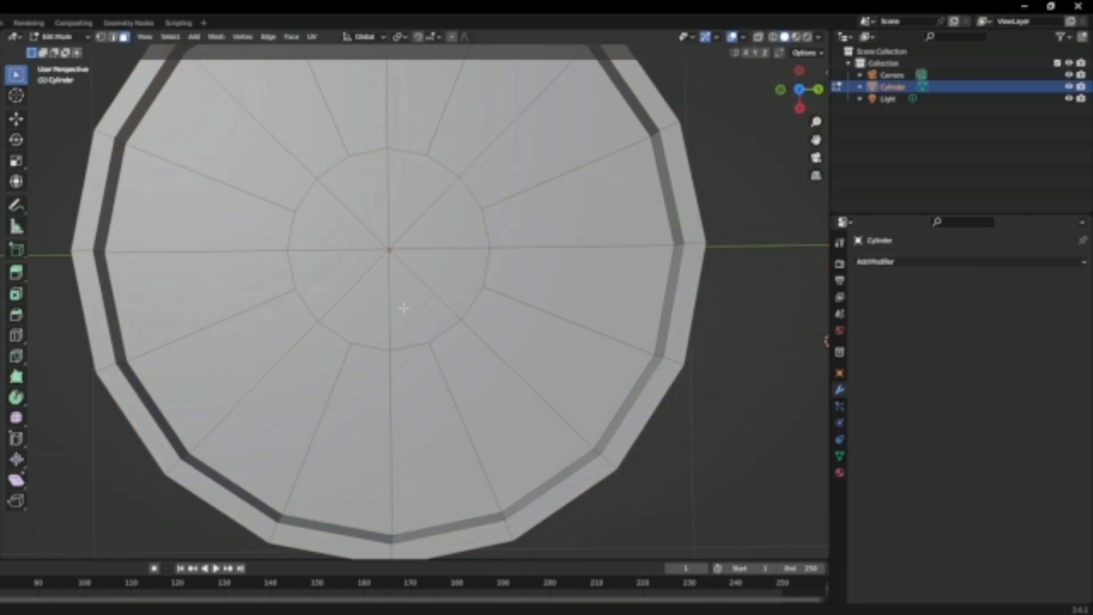
Select only the eight wedge faces of the central circle and duplicate them in place
{"action": "left_click", "coordinate": [424, 293]}
{"action": "left_click", "coordinate": [465, 271], "text": "shift"}
{"action": "left_click", "coordinate": [453, 218], "text": "shift"}
{"action": "left_click", "coordinate": [365, 190], "text": "shift"}
{"action": "left_click", "coordinate": [411, 195], "text": "shift"}
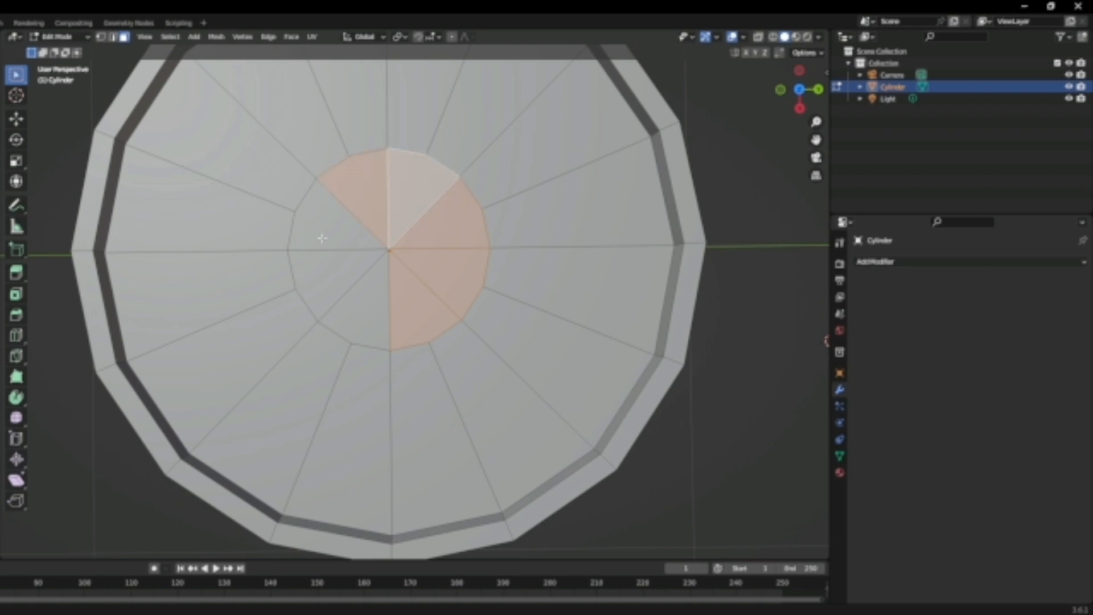
{"action": "left_click", "coordinate": [321, 236], "text": "shift"}
{"action": "left_click", "coordinate": [361, 297], "text": "shift"}
{"action": "left_click", "coordinate": [334, 277], "text": "shift"}
{"action": "key", "text": "g"}
{"action": "right_click", "coordinate": [544, 294]}
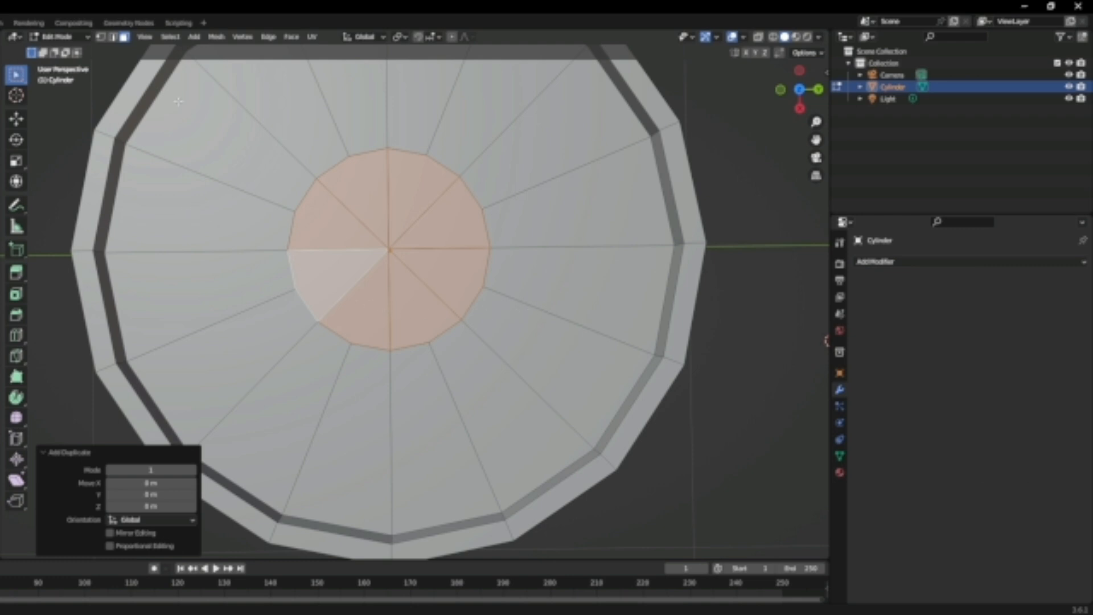
Separate the duplicated circle faces into their own object and select that object in Object Mode
{"action": "key", "text": "p"}
{"action": "left_click", "coordinate": [447, 362]}
{"action": "middle_click_drag", "start_coordinate": [459, 358], "coordinate": [424, 289]}
{"action": "key", "text": "Tab"}
{"action": "left_click", "coordinate": [424, 286]}
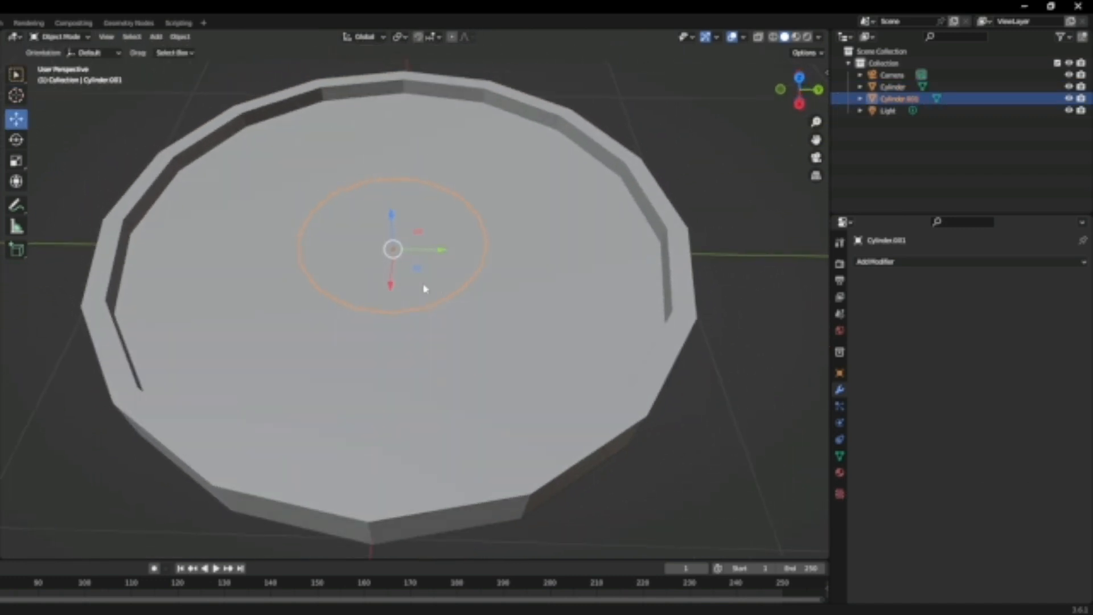
Extrude all faces of the separated central circle upward by about 0.058 m and return to Object Mode
{"action": "key", "text": "Tab"}
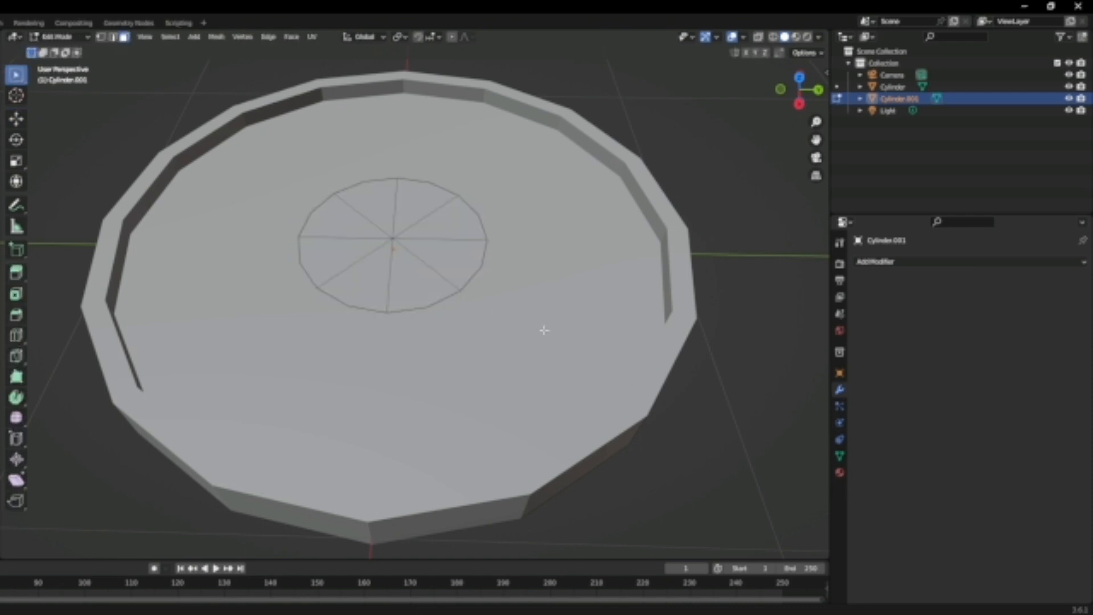
{"action": "key", "text": "a"}
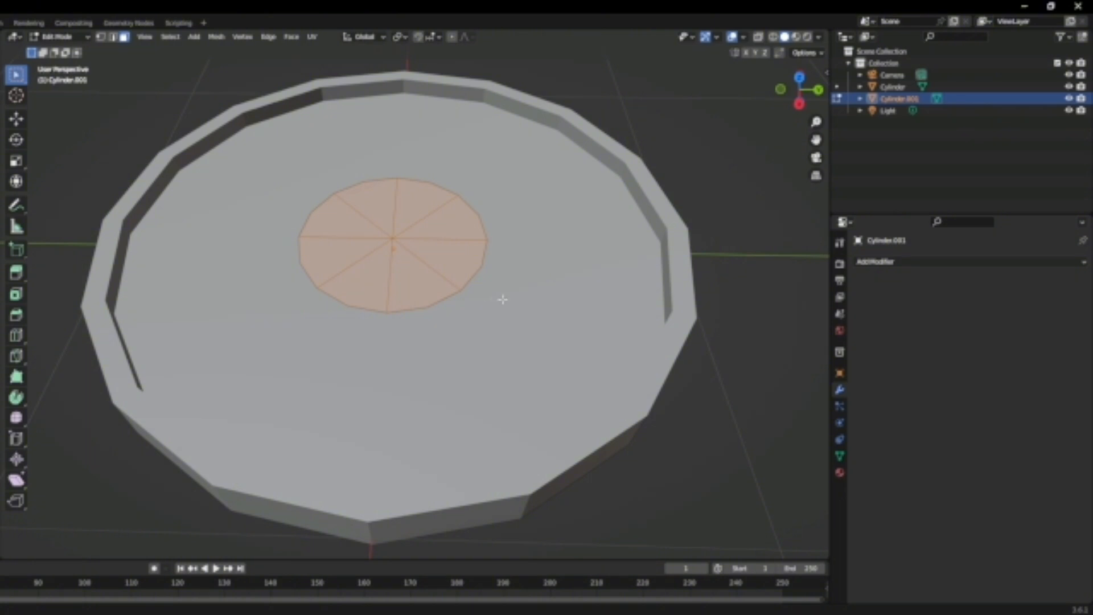
{"action": "key", "text": "e"}
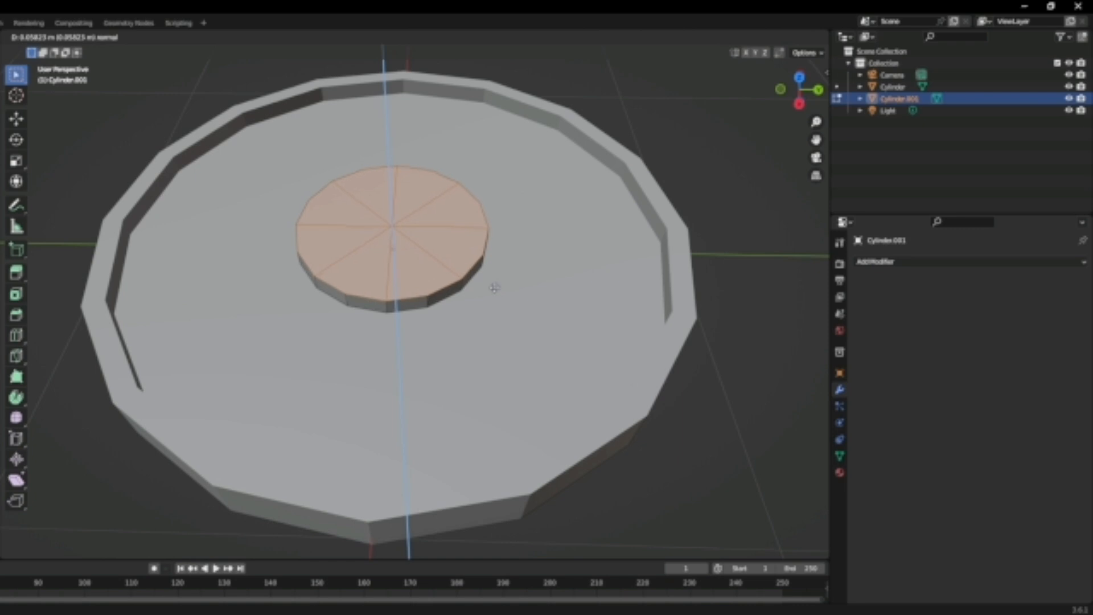
{"action": "left_click", "coordinate": [494, 287]}
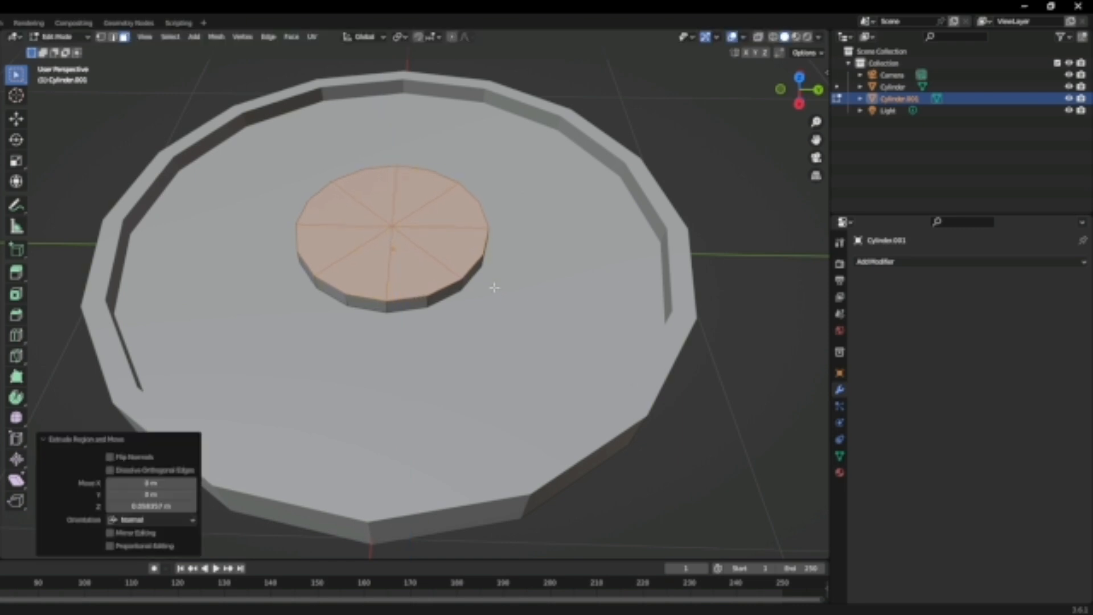
{"action": "middle_click_drag", "start_coordinate": [495, 283], "coordinate": [498, 339]}
{"action": "key", "text": "Tab"}
Scale the raised central disc down uniformly to about 0.877
{"action": "scroll", "coordinate": [493, 342], "scroll_direction": "down", "scroll_amount": 4}
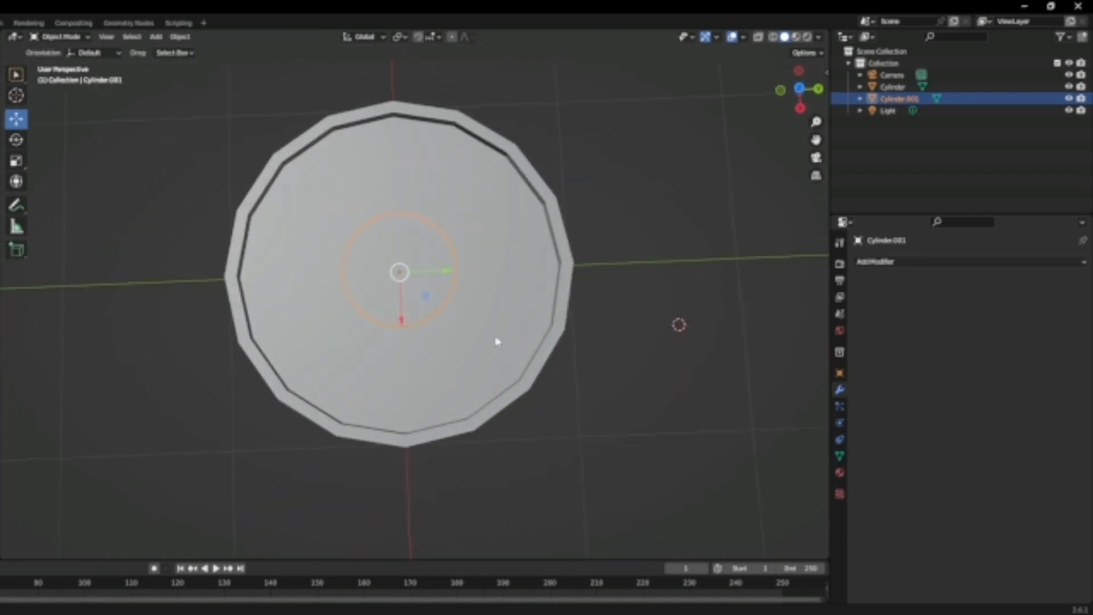
{"action": "key", "text": "s"}
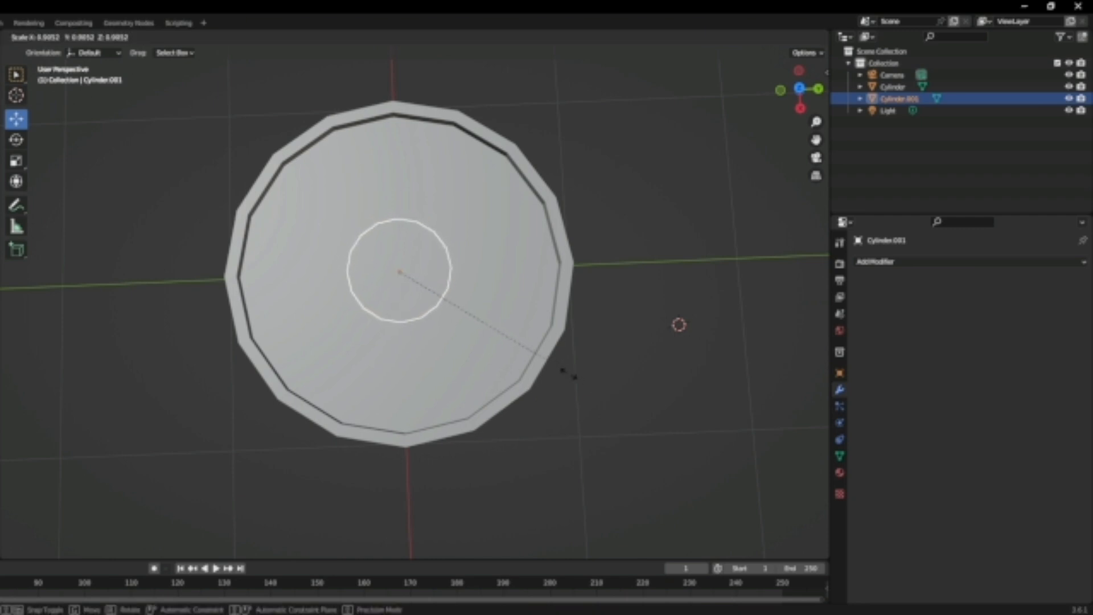
{"action": "left_click", "coordinate": [565, 374]}
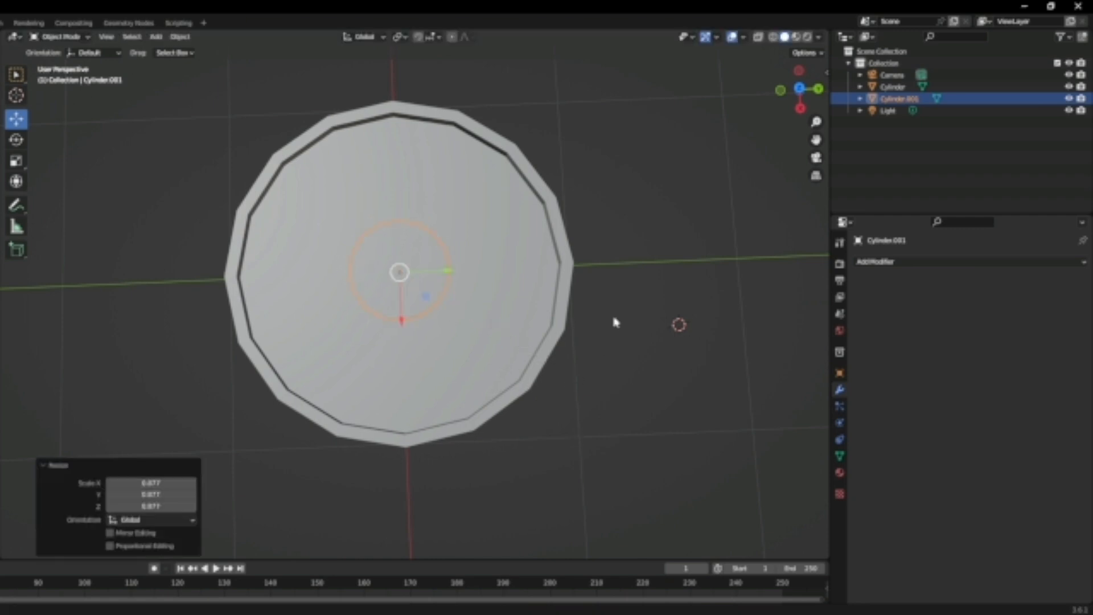
Try MatCap viewport lighting with several presets, including the dark grey and brown ones
{"action": "left_click", "coordinate": [819, 38]}
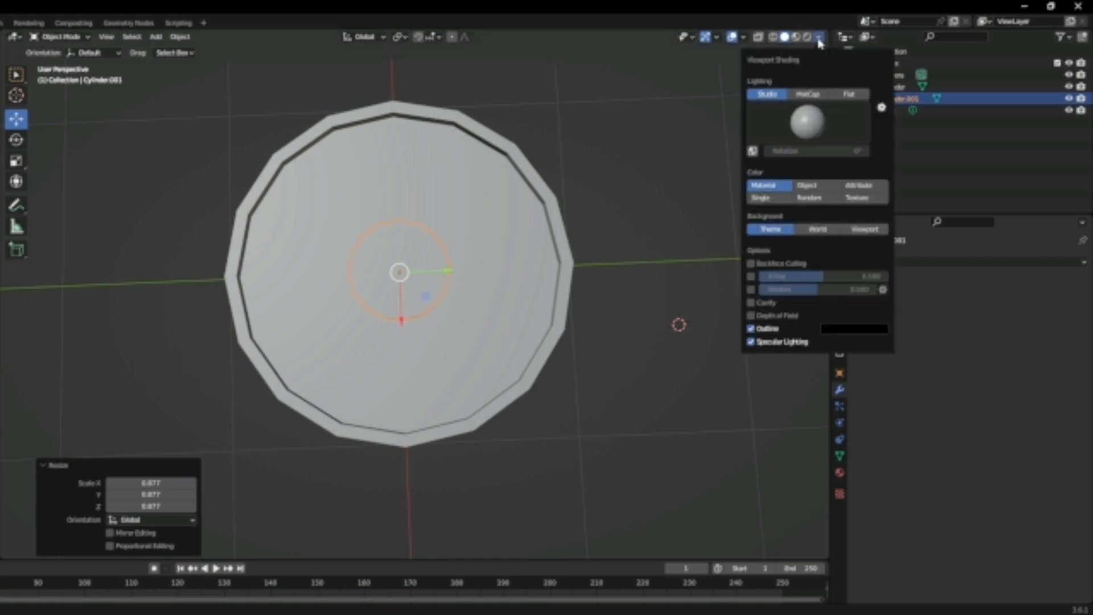
{"action": "left_click", "coordinate": [793, 96]}
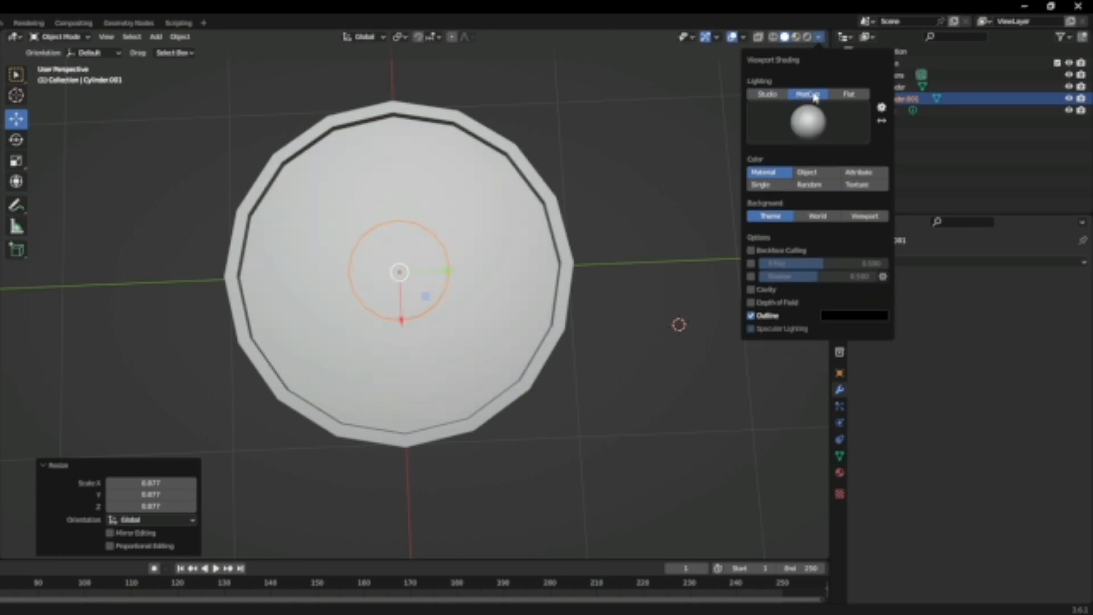
{"action": "left_click", "coordinate": [768, 94]}
{"action": "left_click", "coordinate": [808, 94]}
{"action": "left_click", "coordinate": [808, 121]}
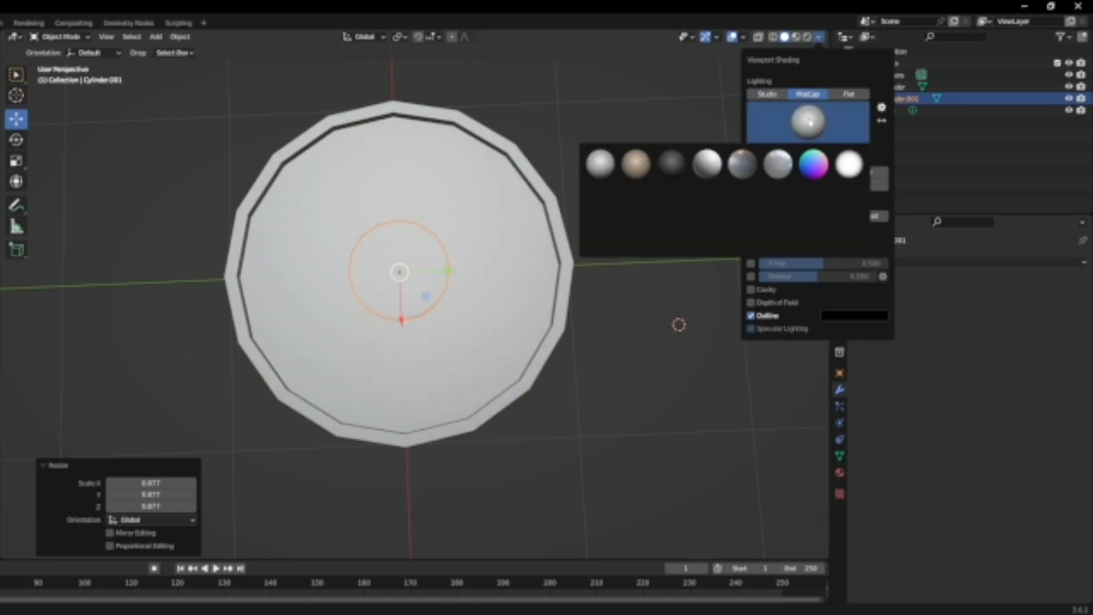
{"action": "left_click", "coordinate": [672, 170]}
{"action": "left_click", "coordinate": [804, 123]}
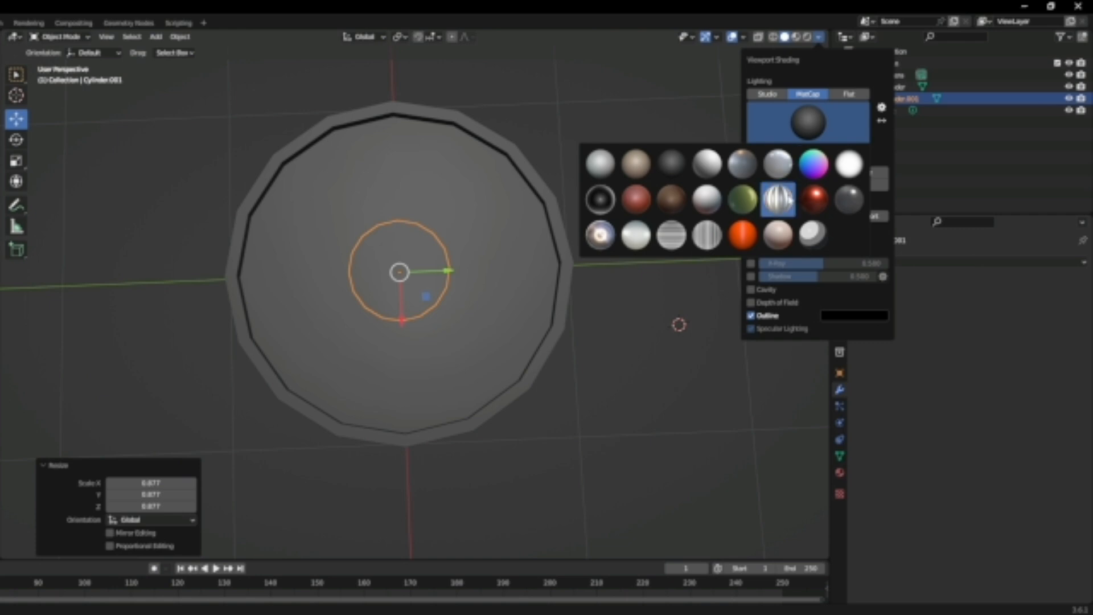
{"action": "left_click", "coordinate": [827, 117]}
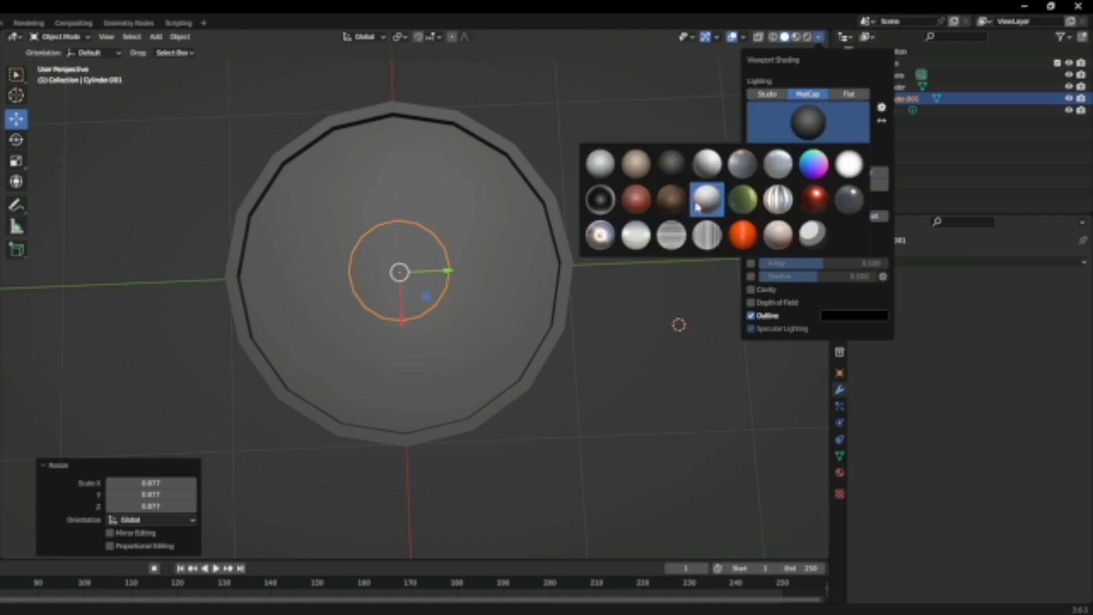
{"action": "left_click", "coordinate": [636, 206]}
{"action": "left_click", "coordinate": [822, 121]}
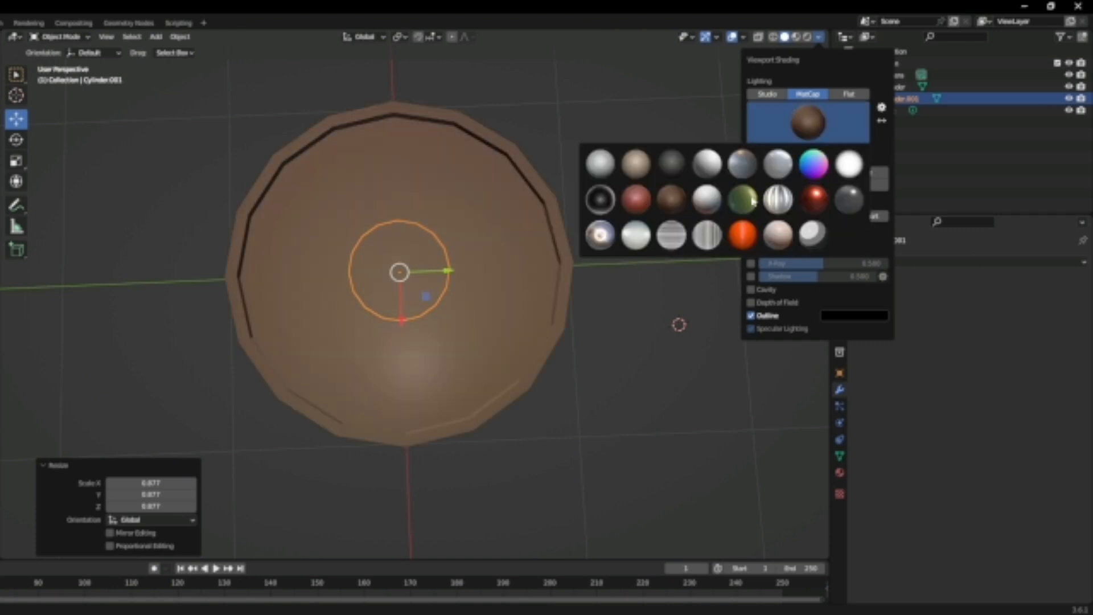
{"action": "left_click", "coordinate": [706, 199]}
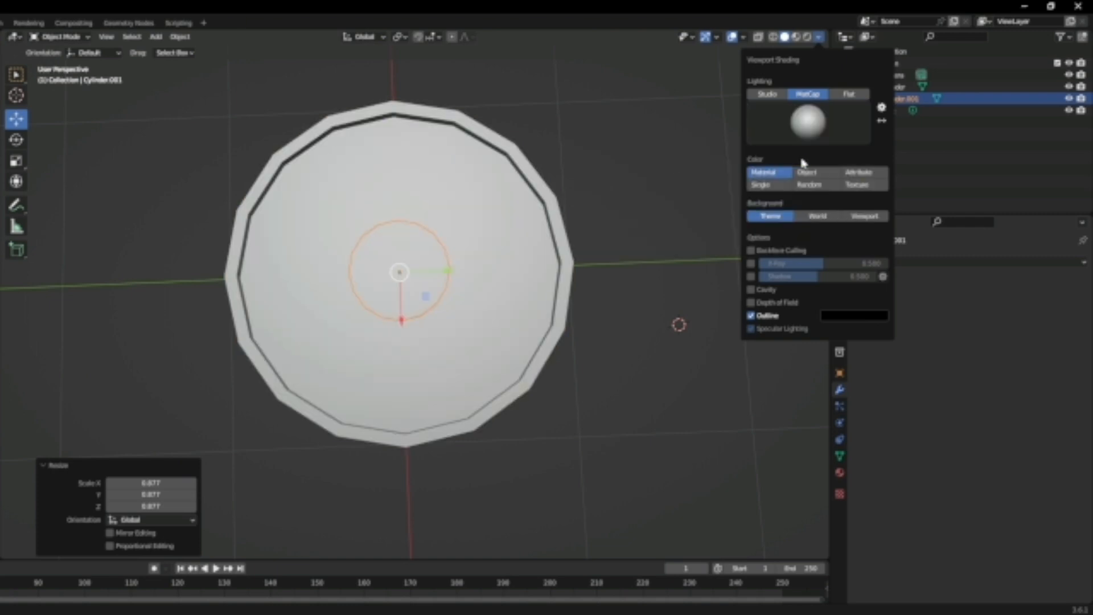
Set the viewport lighting to Studio and enable Cavity shading
{"action": "left_click", "coordinate": [768, 95]}
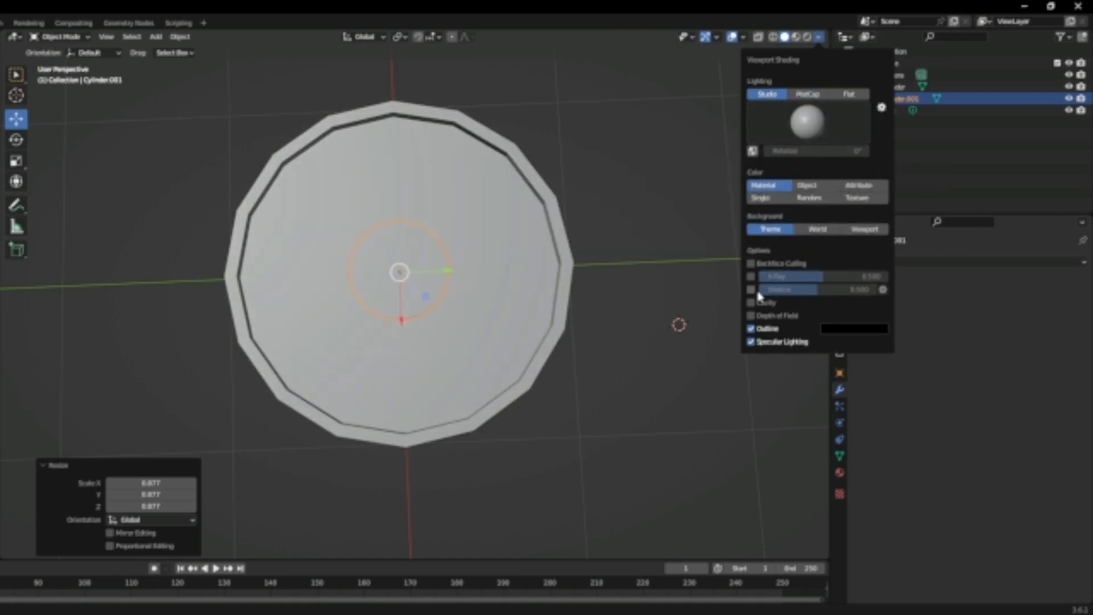
{"action": "left_click", "coordinate": [752, 303]}
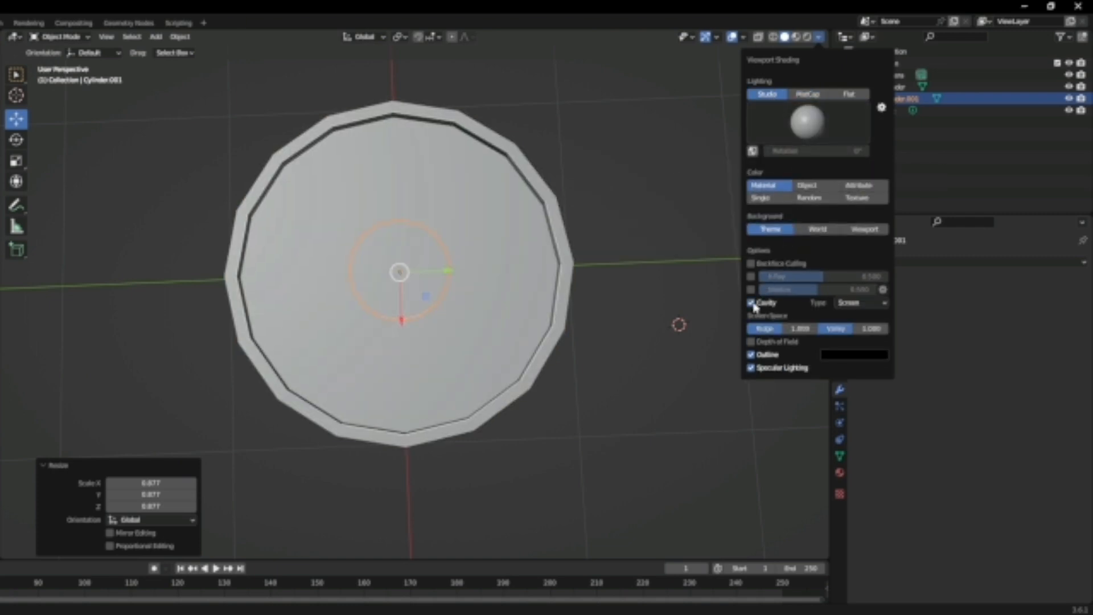
Set the viewport Cavity type to Both, then deselect the disc and inspect the shield's shading
{"action": "left_click", "coordinate": [851, 305]}
{"action": "left_click", "coordinate": [868, 341]}
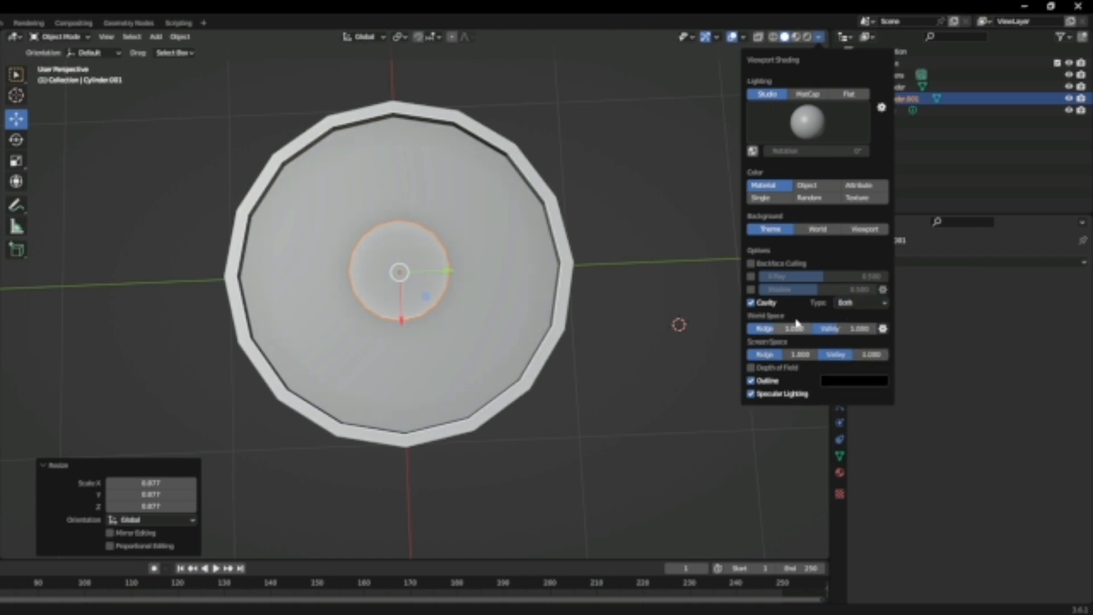
{"action": "scroll", "coordinate": [513, 310], "scroll_direction": "up", "scroll_amount": 2}
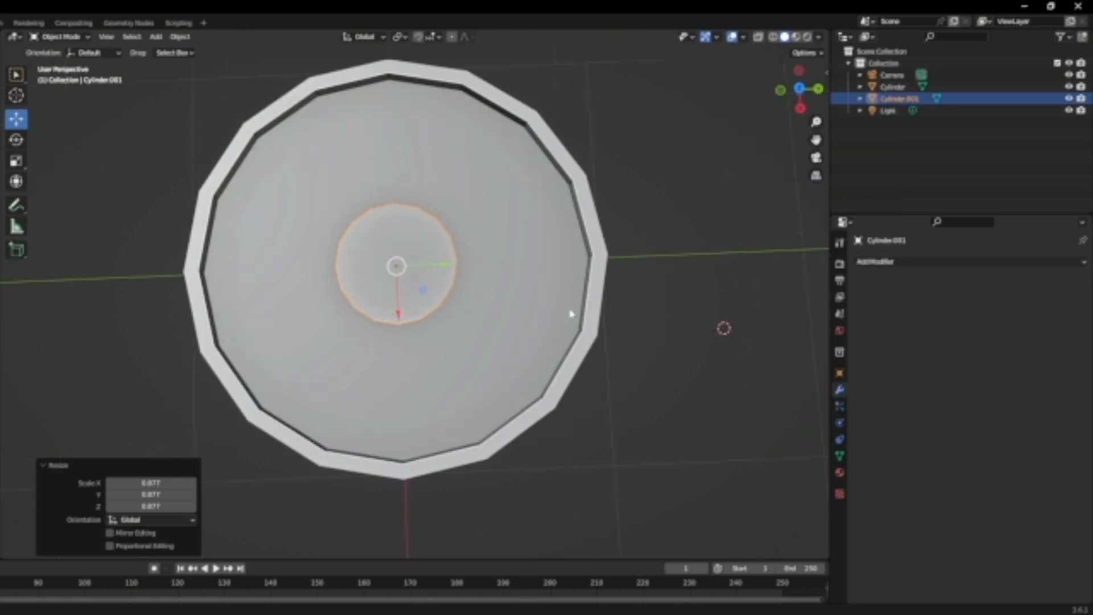
{"action": "left_click", "coordinate": [700, 317]}
{"action": "middle_click_drag", "start_coordinate": [471, 301], "coordinate": [280, 186]}
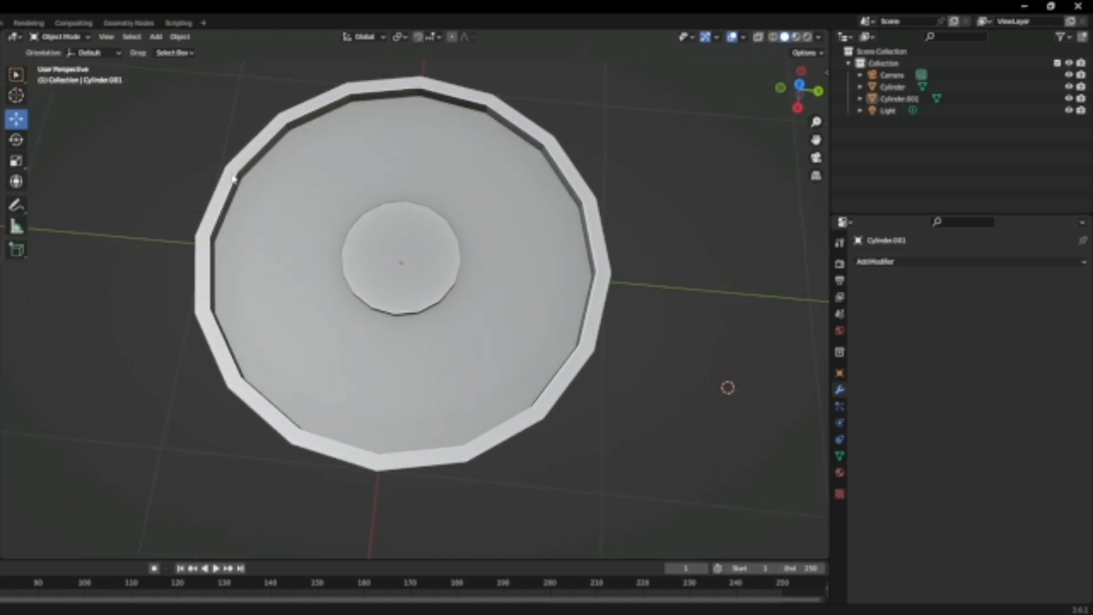
{"action": "middle_click_drag", "start_coordinate": [449, 319], "coordinate": [424, 305]}
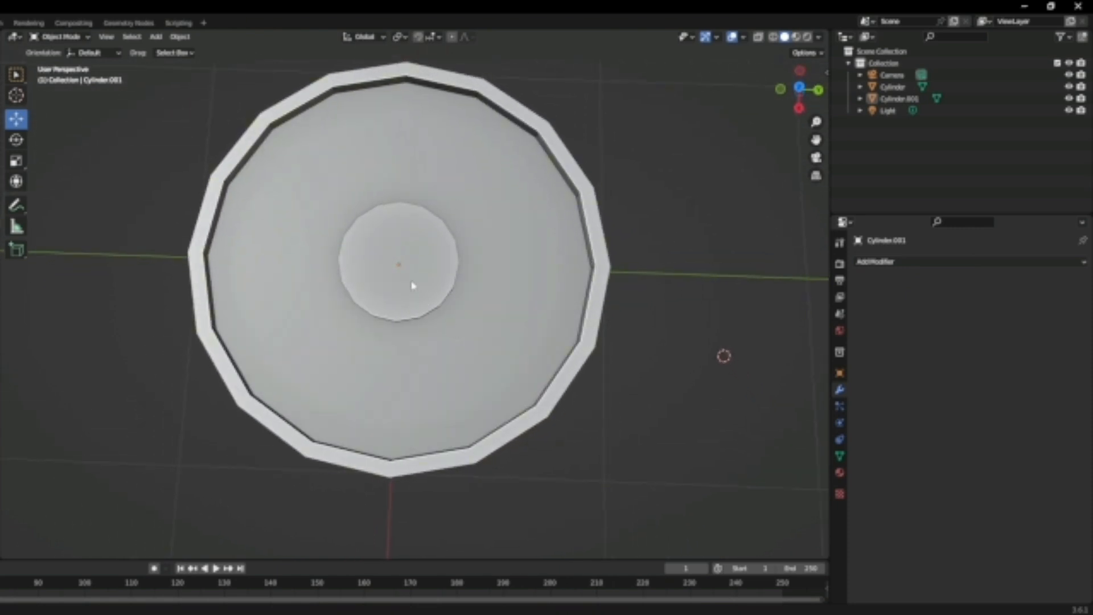
Select the raised central disc and scale it down uniformly to about 0.864
{"action": "left_click", "coordinate": [413, 285]}
{"action": "middle_click_drag", "start_coordinate": [409, 284], "coordinate": [465, 306]}
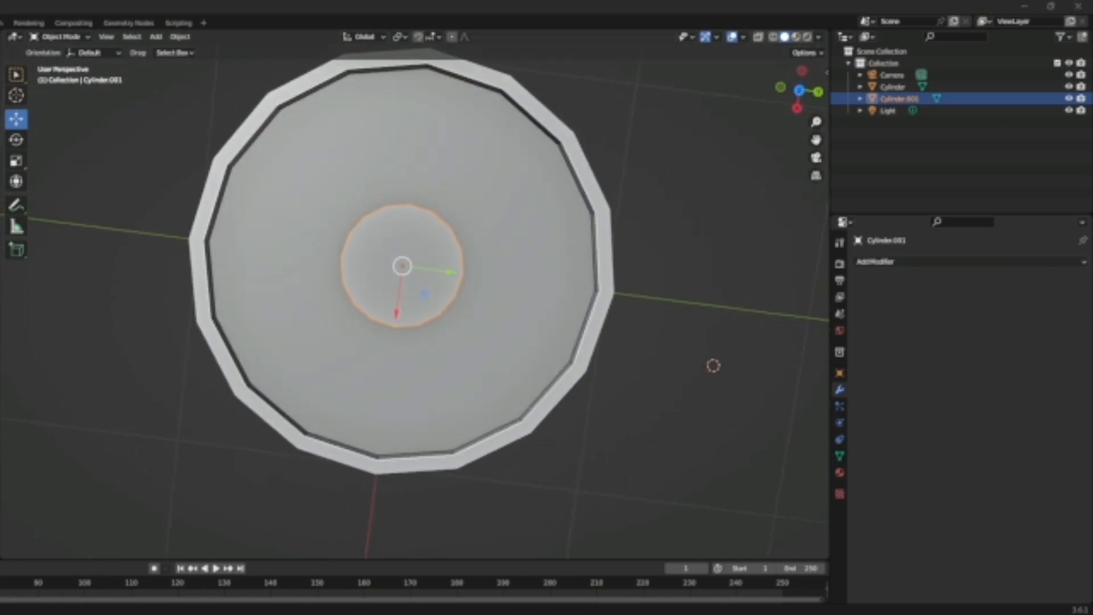
{"action": "scroll", "coordinate": [435, 282], "scroll_direction": "up", "scroll_amount": 1}
{"action": "scroll", "coordinate": [435, 282], "scroll_direction": "down", "scroll_amount": 1}
{"action": "left_click", "coordinate": [455, 287]}
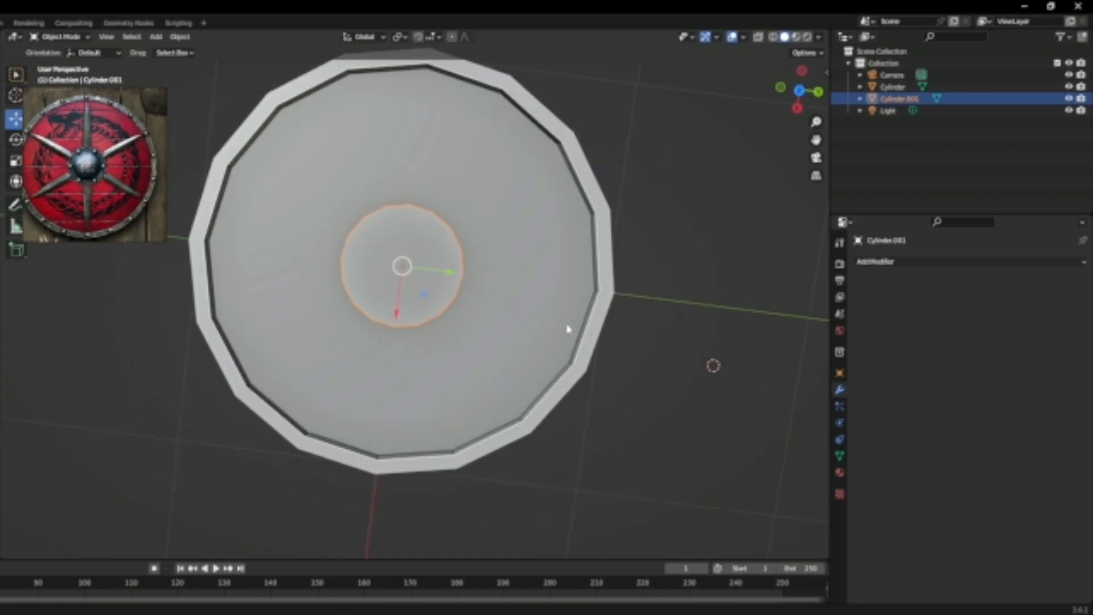
{"action": "key", "text": "s"}
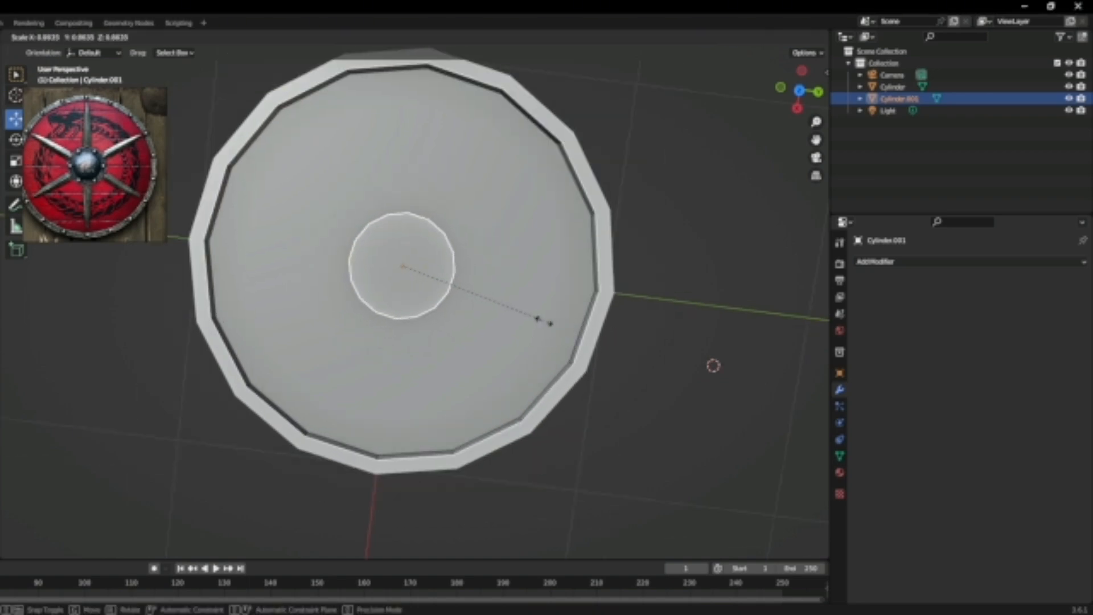
{"action": "left_click", "coordinate": [543, 321]}
In Edit Mode, inset the central disc's top faces by about 0.082 m and delete the inner faces
{"action": "middle_click_drag", "start_coordinate": [464, 316], "coordinate": [420, 263]}
{"action": "scroll", "coordinate": [420, 263], "scroll_direction": "up", "scroll_amount": 1}
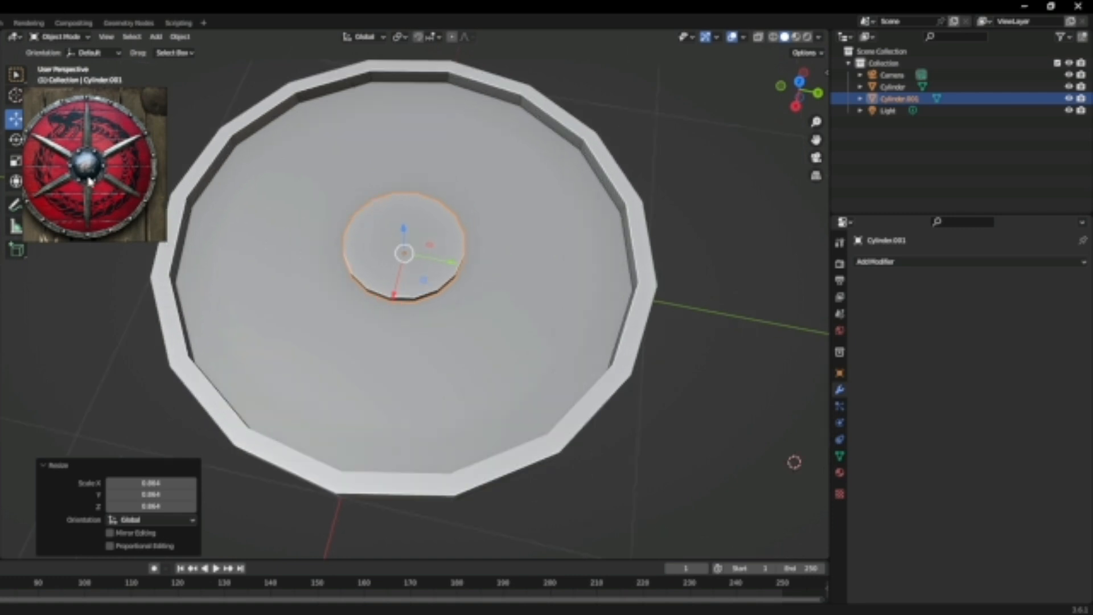
{"action": "scroll", "coordinate": [607, 280], "scroll_direction": "up", "scroll_amount": 2}
{"action": "scroll", "coordinate": [535, 250], "scroll_direction": "up", "scroll_amount": 2}
{"action": "scroll", "coordinate": [532, 247], "scroll_direction": "down", "scroll_amount": 1}
{"action": "middle_click_drag", "start_coordinate": [529, 248], "coordinate": [569, 377], "text": "shift"}
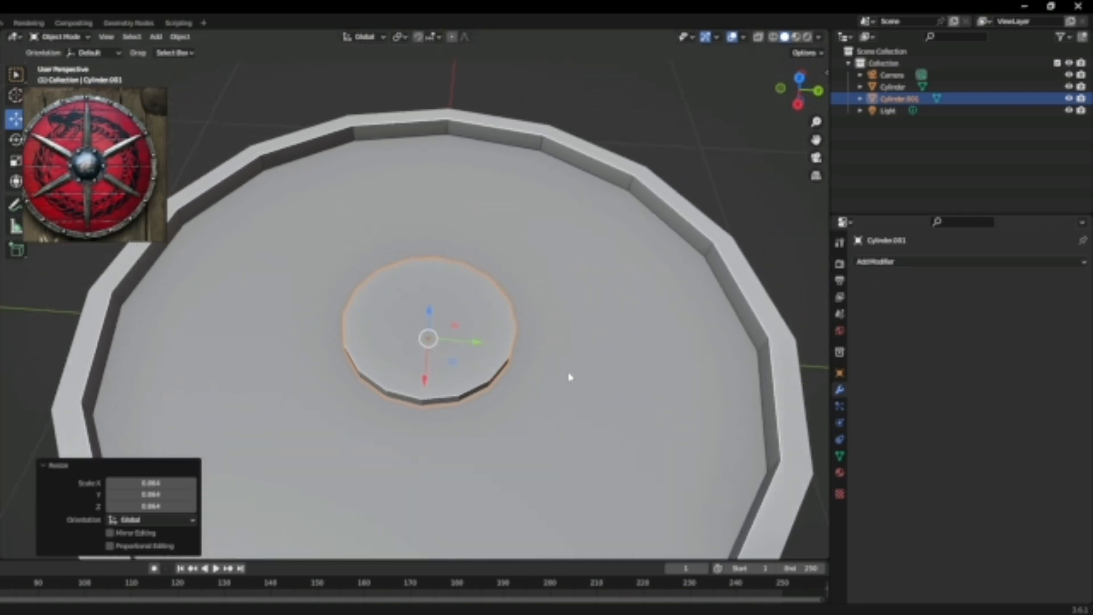
{"action": "key", "text": "Tab"}
{"action": "scroll", "coordinate": [523, 397], "scroll_direction": "up", "scroll_amount": 2}
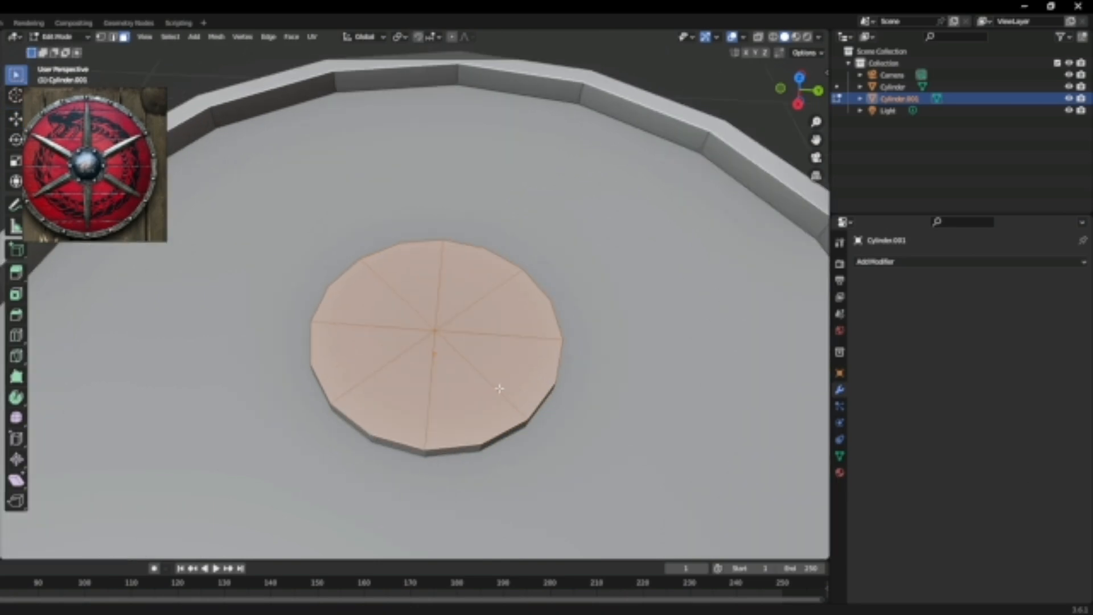
{"action": "key", "text": "i"}
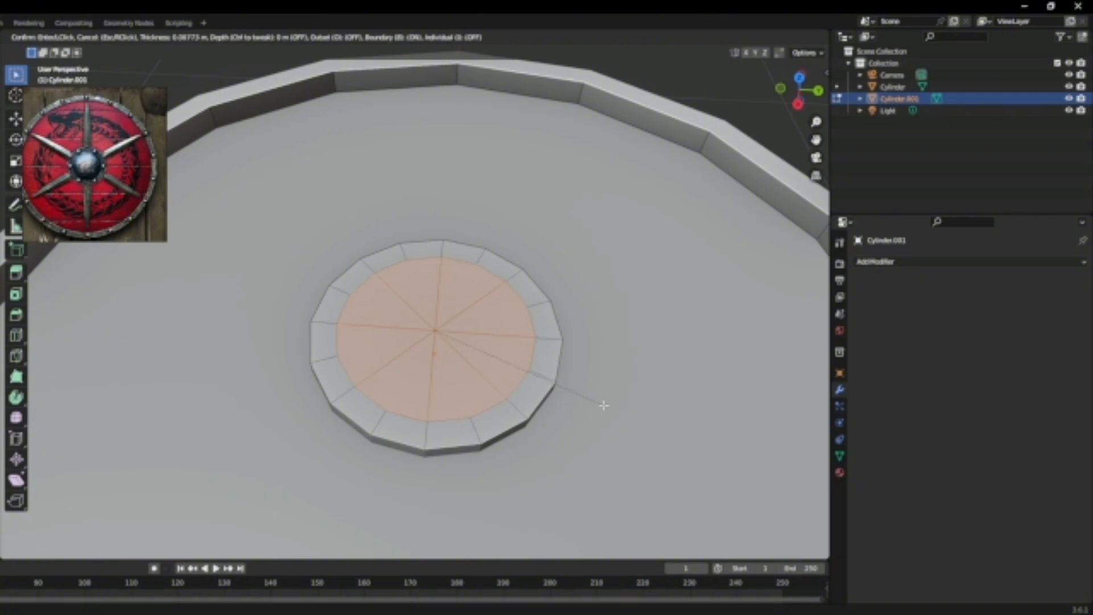
{"action": "left_click", "coordinate": [600, 404]}
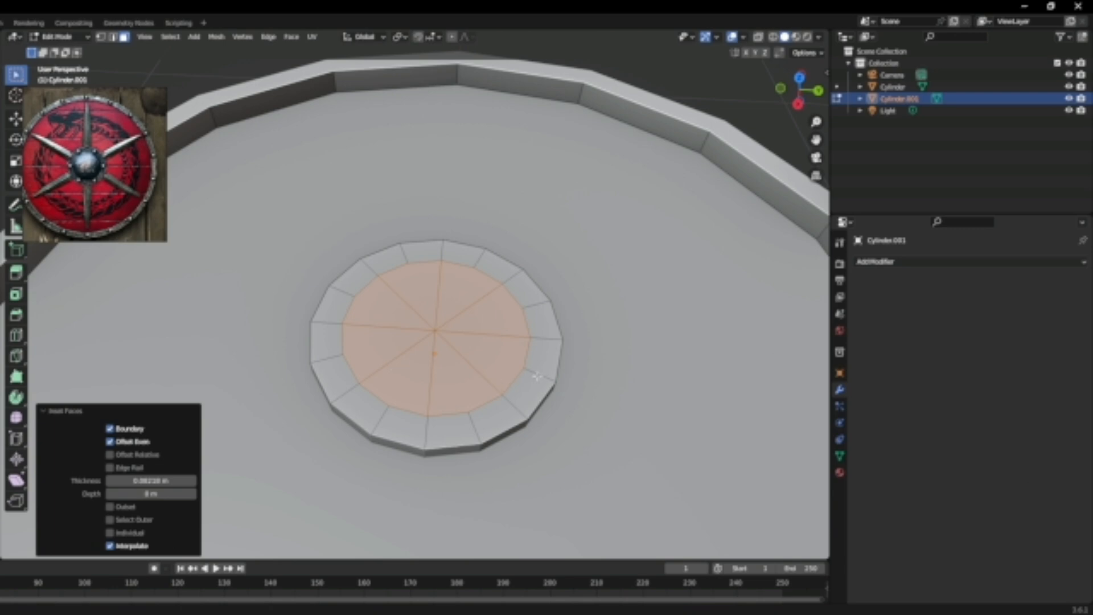
{"action": "key", "text": "x"}
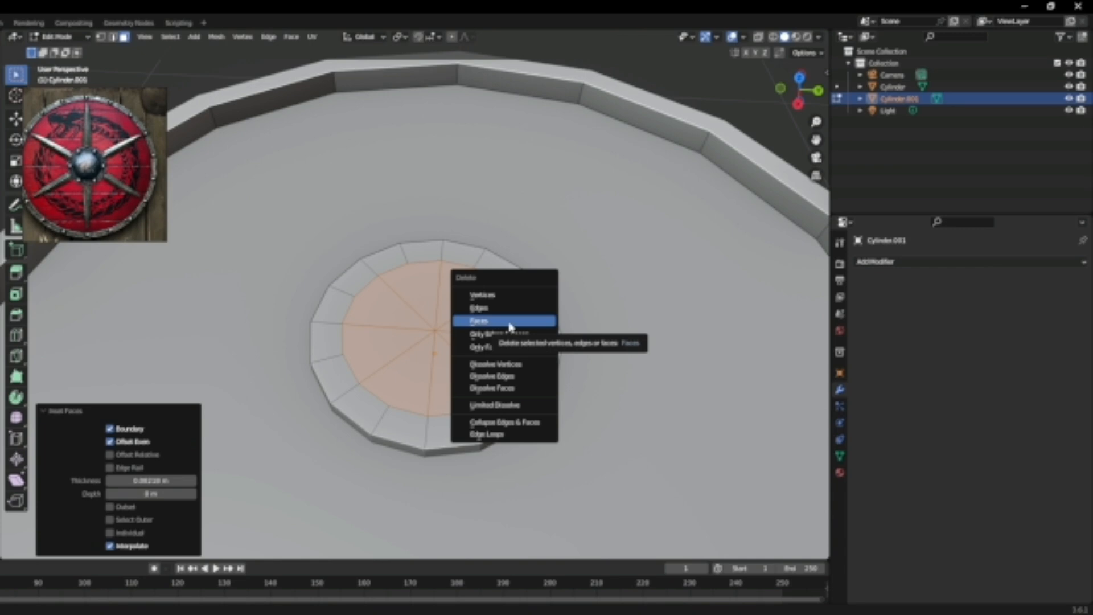
{"action": "left_click", "coordinate": [510, 322]}
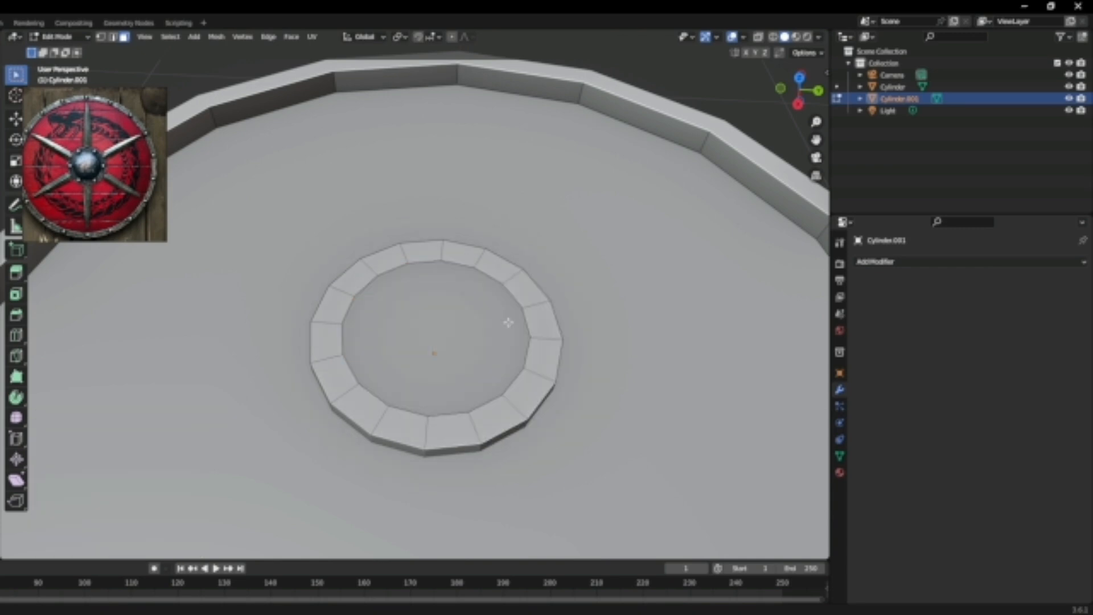
Select the ring's inner edge loop and extrude it about 0.042 m upward along Z
{"action": "left_click", "coordinate": [113, 36]}
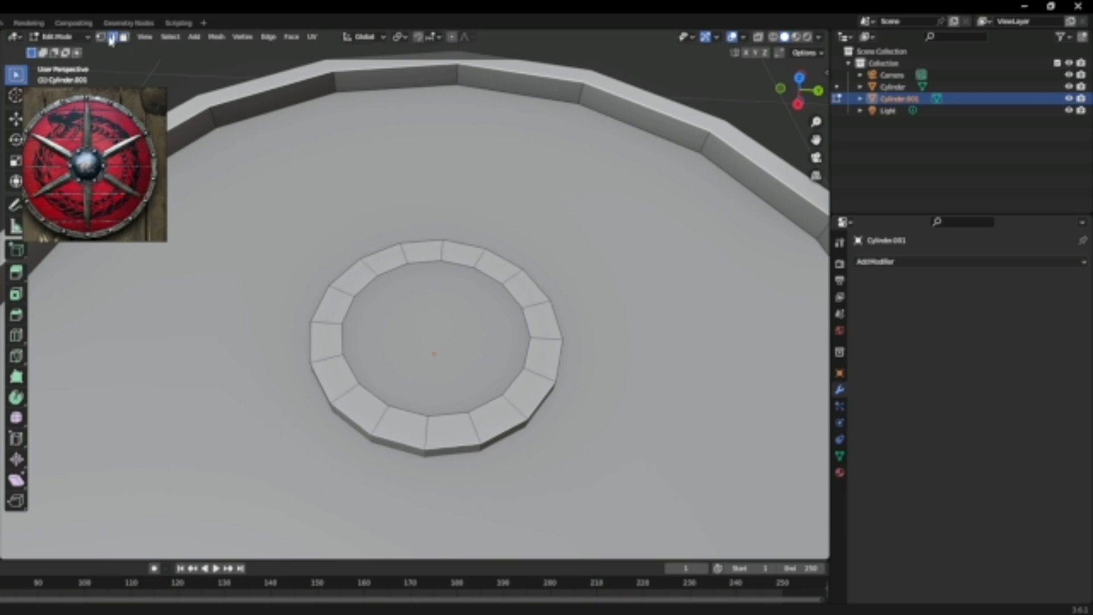
{"action": "left_click", "coordinate": [355, 291], "text": "alt"}
{"action": "key", "text": "alt+a"}
{"action": "left_click", "coordinate": [356, 294], "text": "alt"}
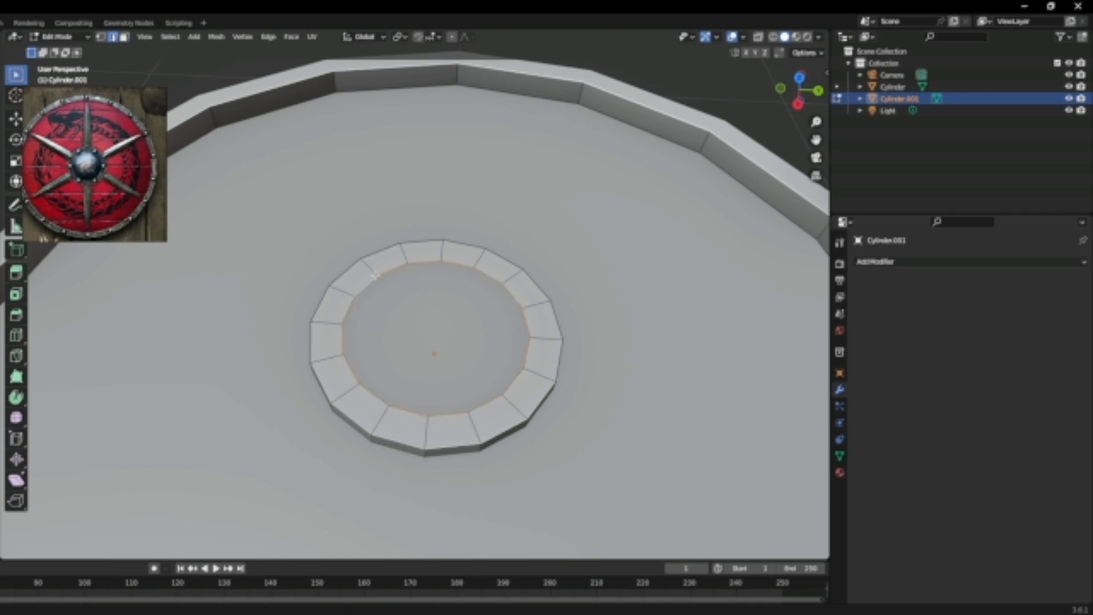
{"action": "middle_click_drag", "start_coordinate": [597, 388], "coordinate": [609, 334]}
{"action": "key", "text": "e"}
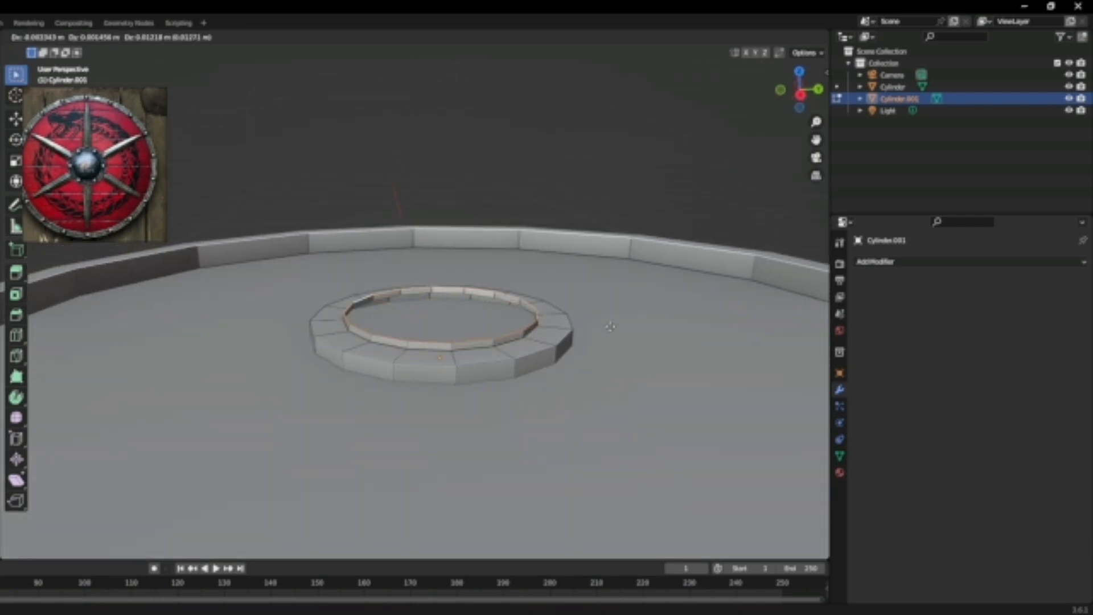
{"action": "key", "text": "z"}
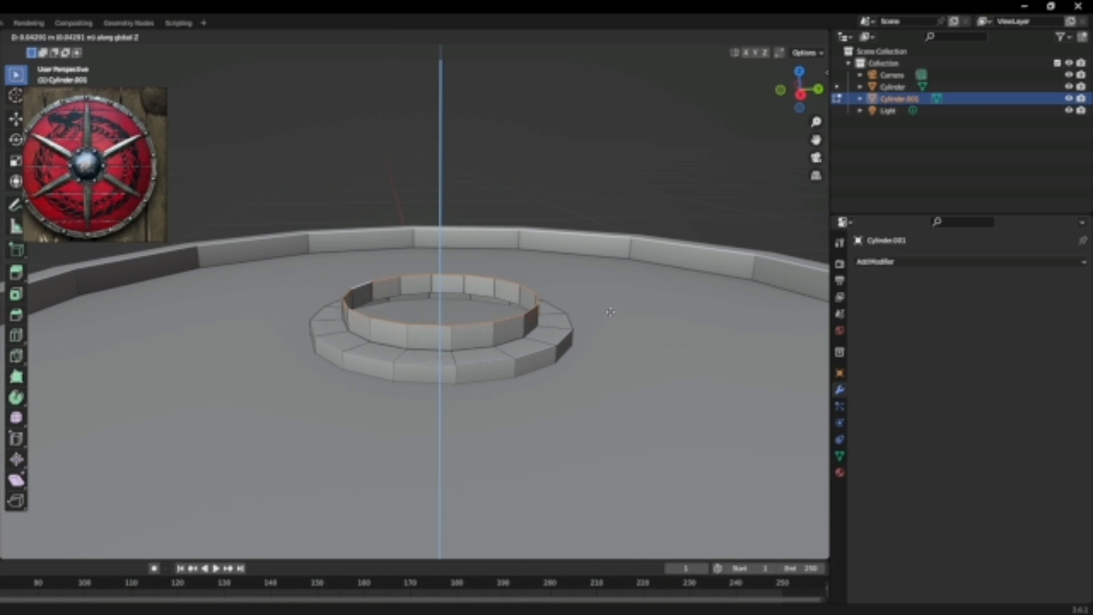
{"action": "left_click", "coordinate": [610, 312]}
Extrude the boss's top edge loop about 0.046 m upward along Z and scale it to about 0.834
{"action": "middle_click_drag", "start_coordinate": [611, 312], "coordinate": [622, 303]}
{"action": "key", "text": "e"}
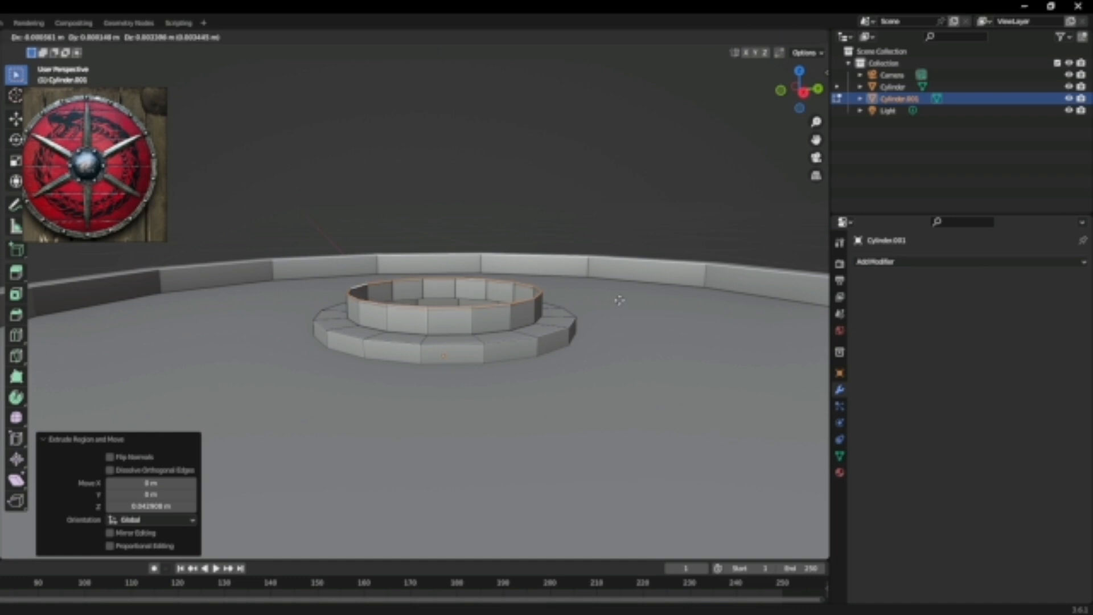
{"action": "key", "text": "z"}
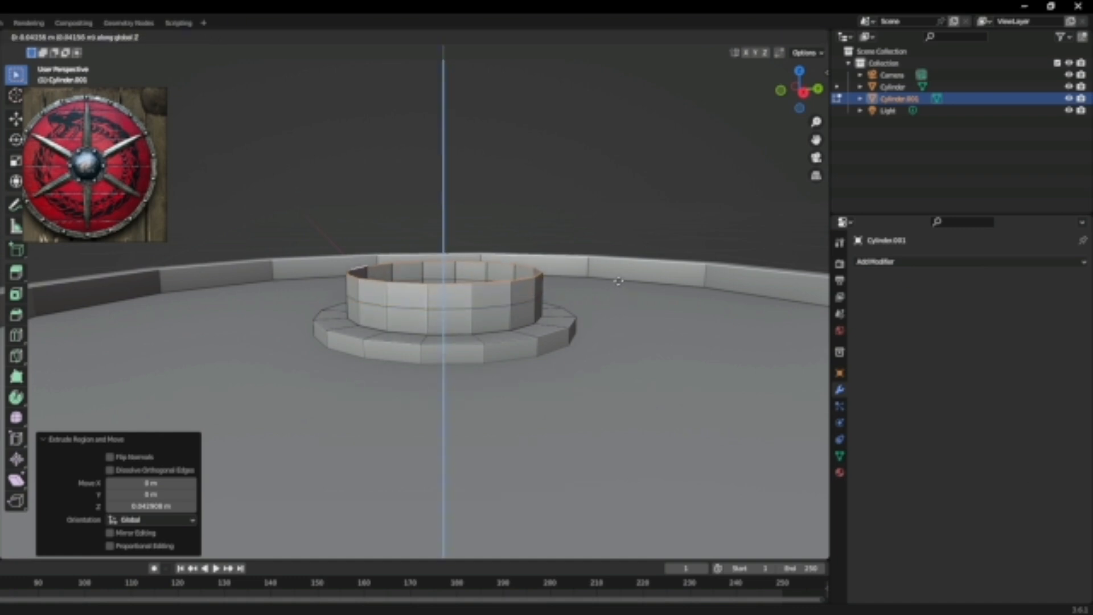
{"action": "left_click", "coordinate": [618, 281]}
{"action": "key", "text": "s"}
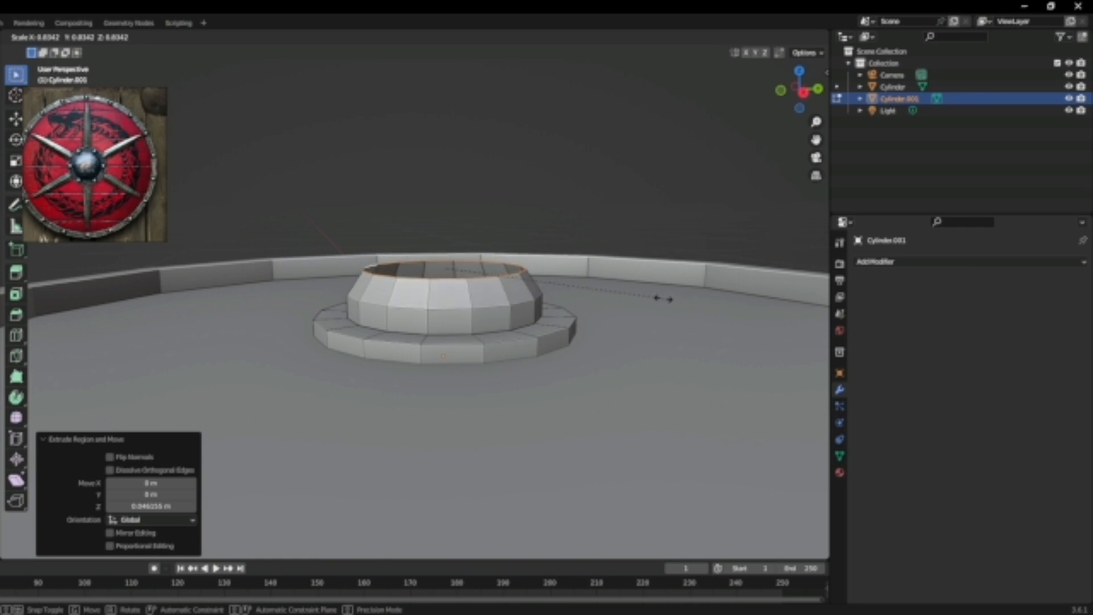
{"action": "left_click", "coordinate": [662, 298]}
Extrude the narrowed top loop about 0.042 m along Z and scale it to about 0.561 to round the dome
{"action": "key", "text": "e"}
{"action": "key", "text": "z"}
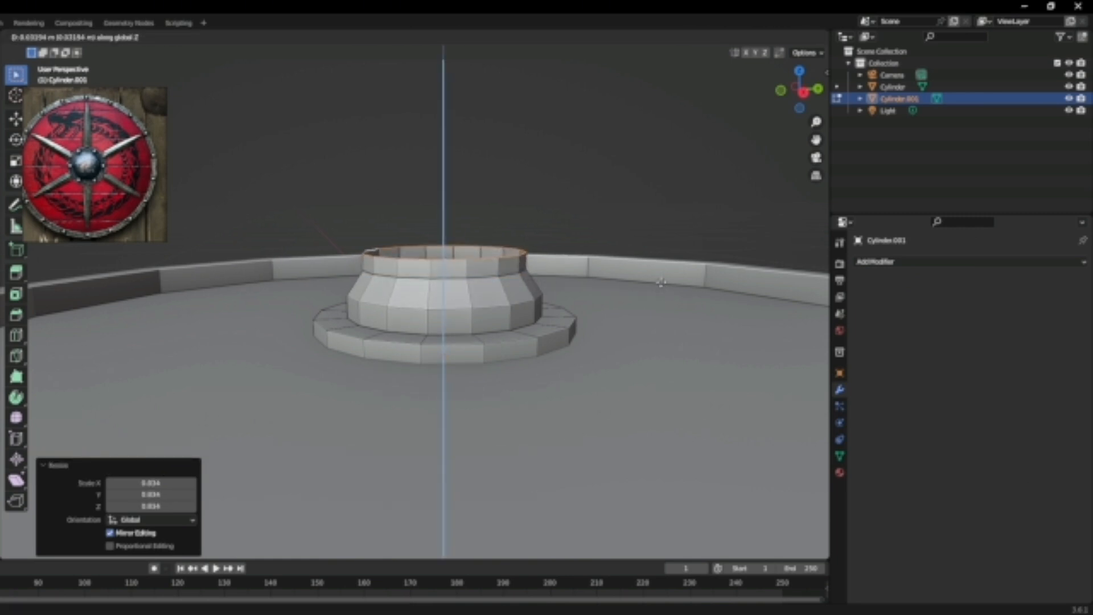
{"action": "left_click", "coordinate": [654, 275]}
{"action": "key", "text": "s"}
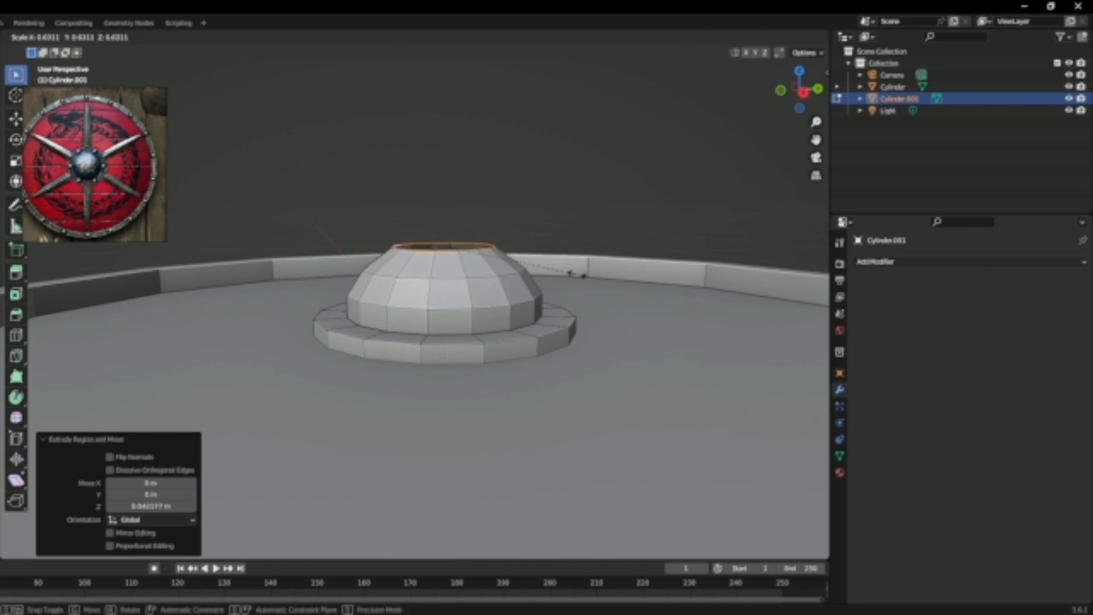
{"action": "left_click", "coordinate": [564, 273]}
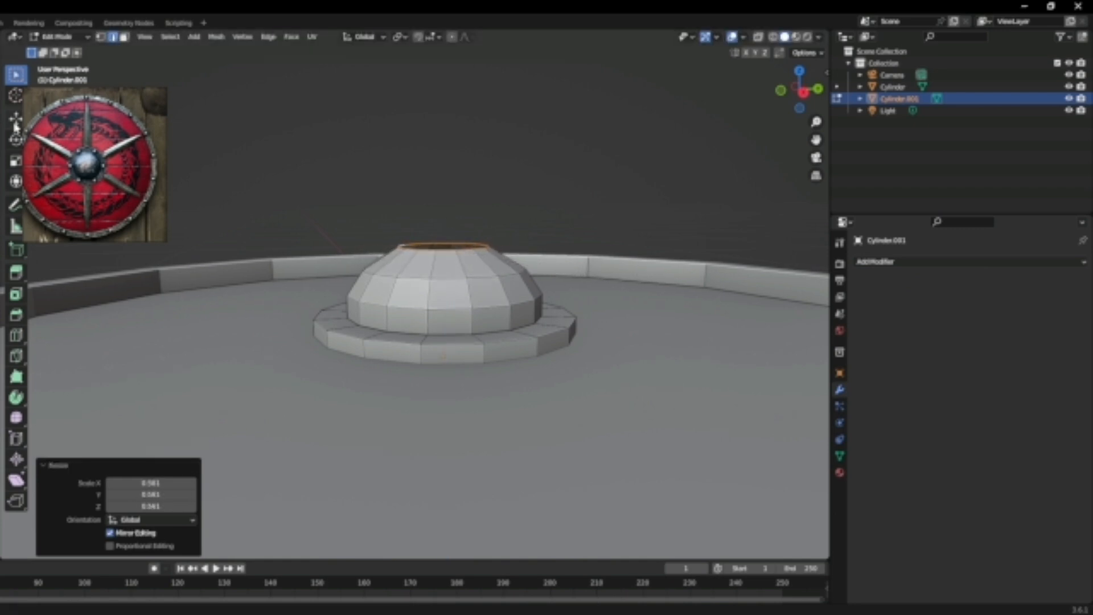
Activate the Move tool and nudge the dome's top edge loop slightly along Z
{"action": "left_click_drag", "start_coordinate": [116, 170], "coordinate": [0, 199]}
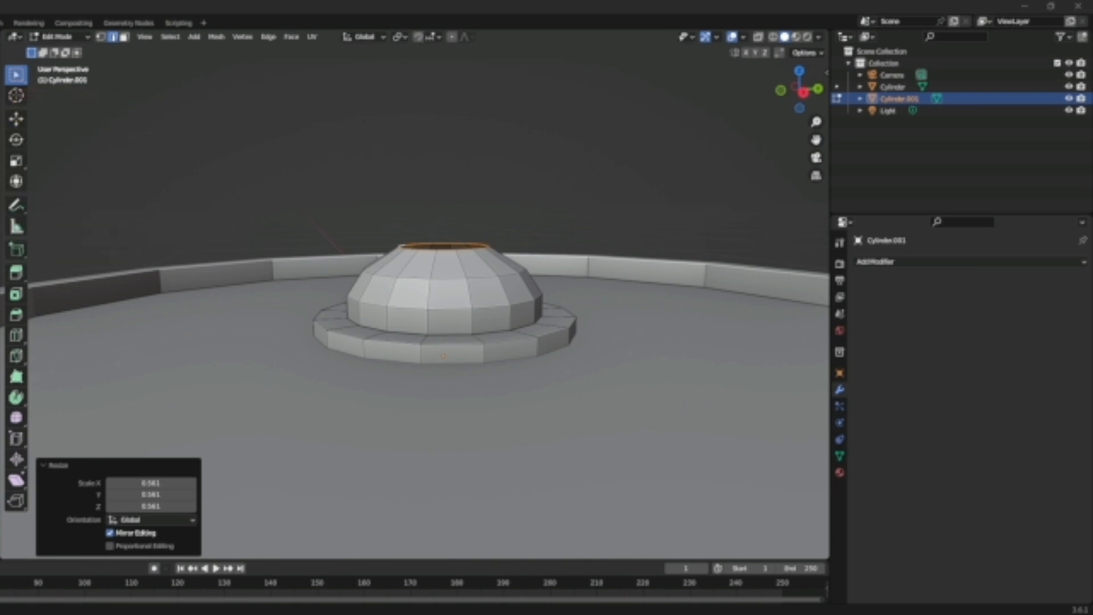
{"action": "left_click", "coordinate": [15, 118]}
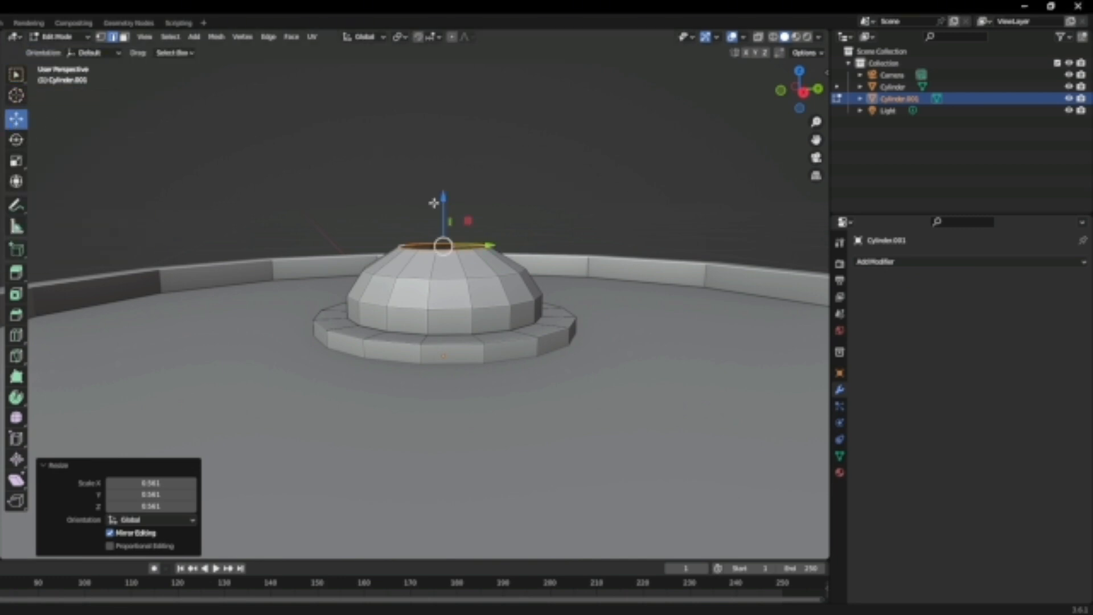
{"action": "left_click_drag", "start_coordinate": [442, 205], "coordinate": [439, 212]}
Try to fill the dome's top opening with a single face
{"action": "middle_click_drag", "start_coordinate": [523, 234], "coordinate": [551, 357]}
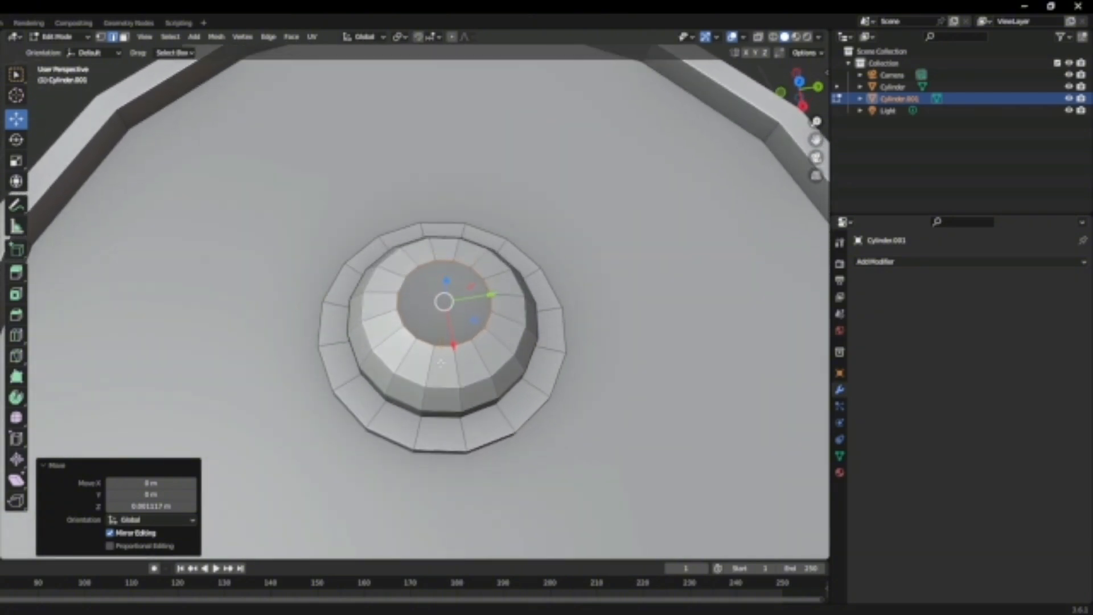
{"action": "key", "text": "f"}
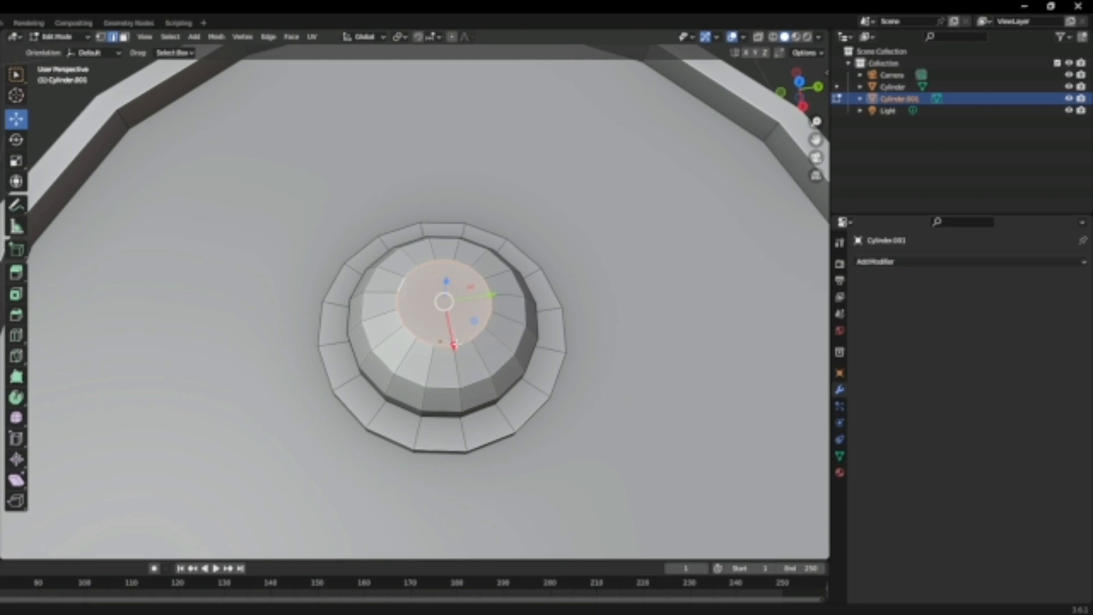
{"action": "key", "text": "ctrl+z"}
Fill a first strip face across the dome's top opening between two opposite edges of its rim
{"action": "middle_click_drag", "start_coordinate": [588, 385], "coordinate": [537, 332]}
{"action": "scroll", "coordinate": [536, 332], "scroll_direction": "up", "scroll_amount": 4}
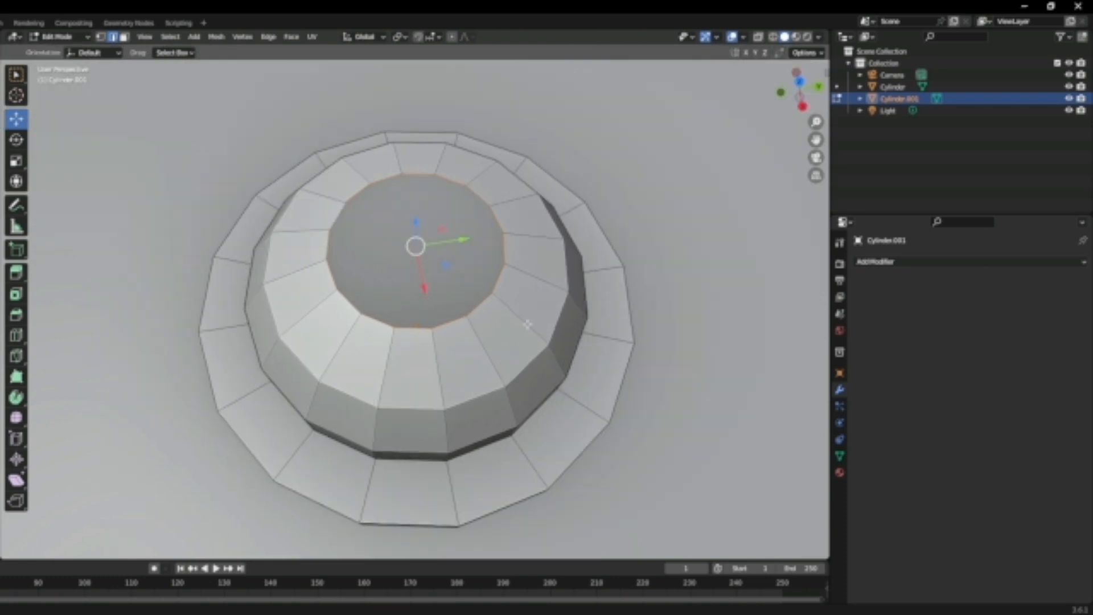
{"action": "scroll", "coordinate": [535, 327], "scroll_direction": "down", "scroll_amount": 2}
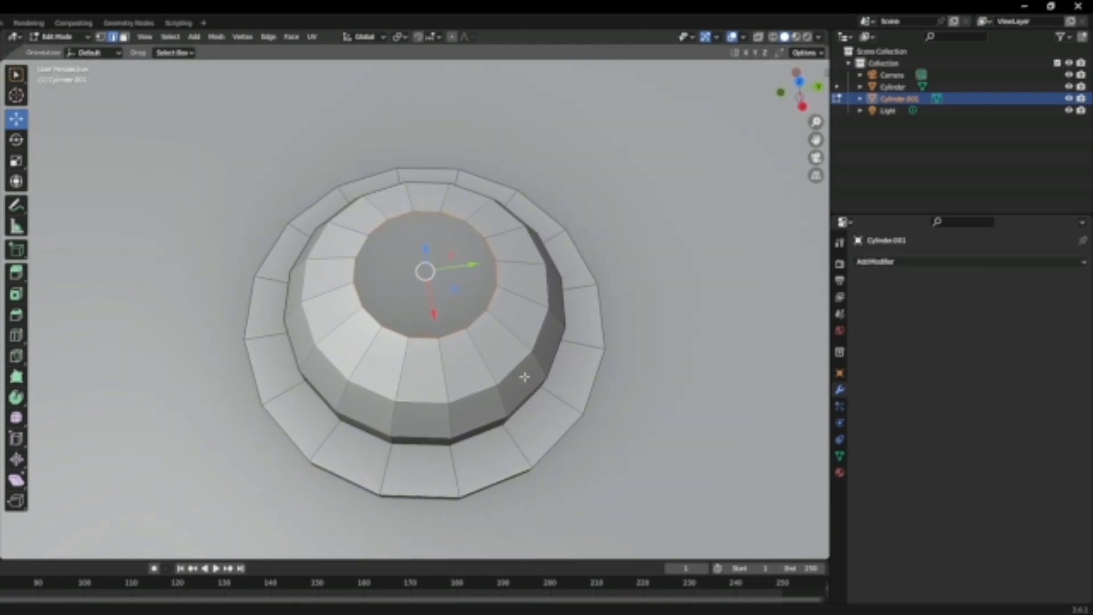
{"action": "left_click", "coordinate": [124, 37]}
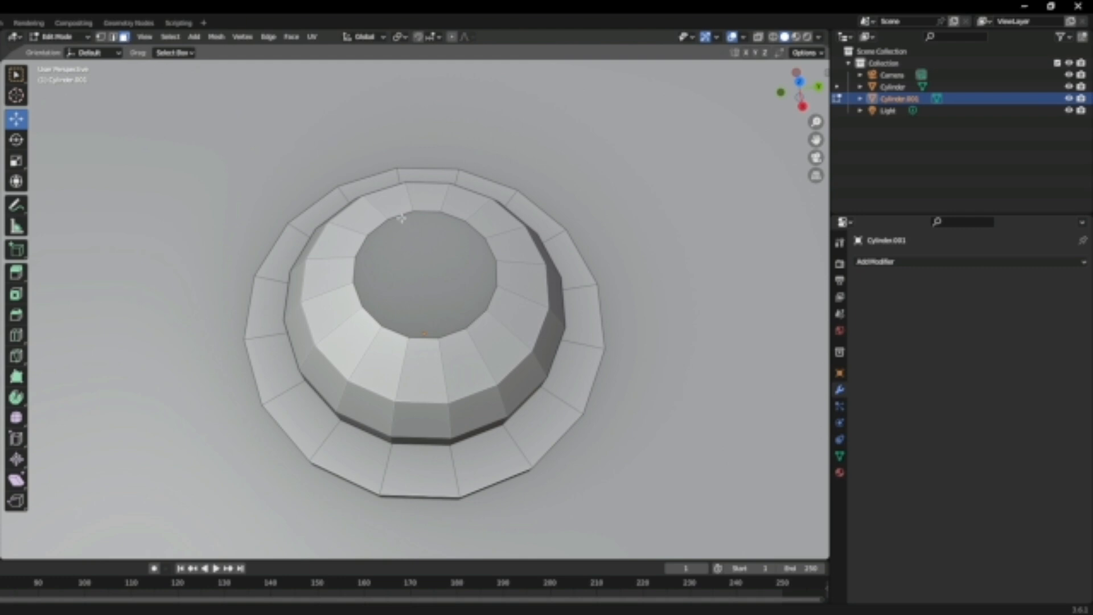
{"action": "left_click", "coordinate": [420, 214]}
{"action": "left_click", "coordinate": [113, 37]}
{"action": "left_click", "coordinate": [418, 246]}
{"action": "left_click", "coordinate": [395, 329], "text": "shift"}
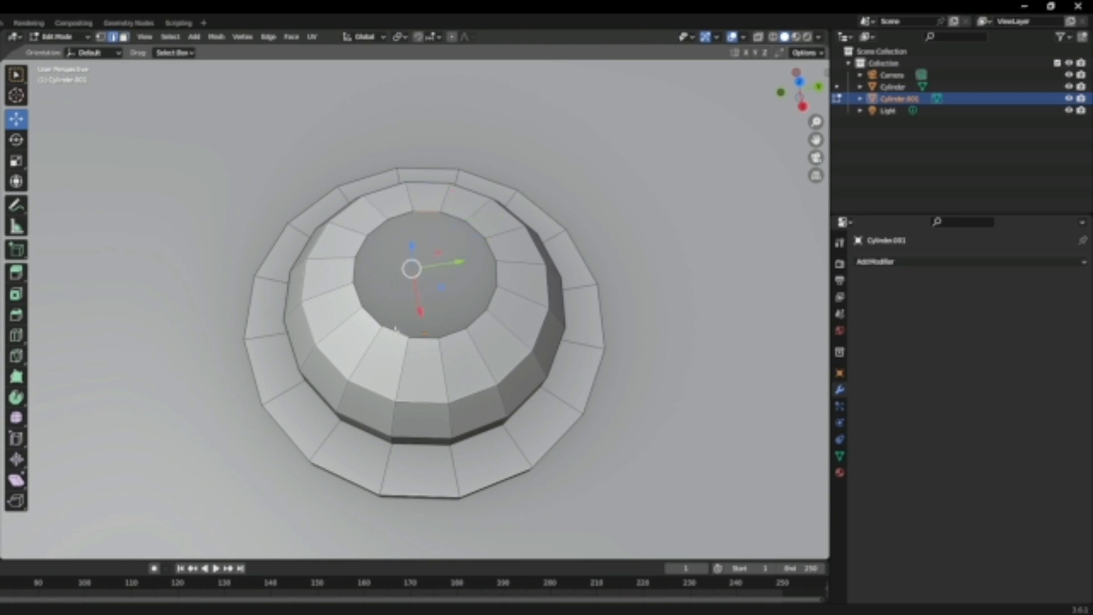
{"action": "key", "text": "f"}
Fill three more strip faces across the dome's opening, two on one side of the first strip and one on the other
{"action": "left_click", "coordinate": [457, 220]}
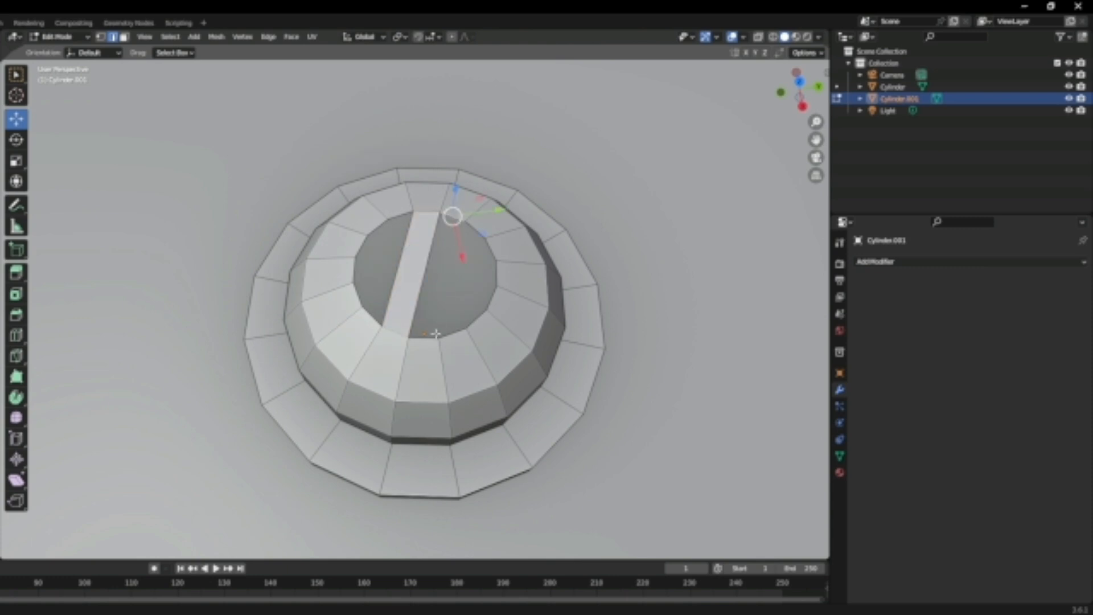
{"action": "left_click", "coordinate": [431, 339], "text": "shift"}
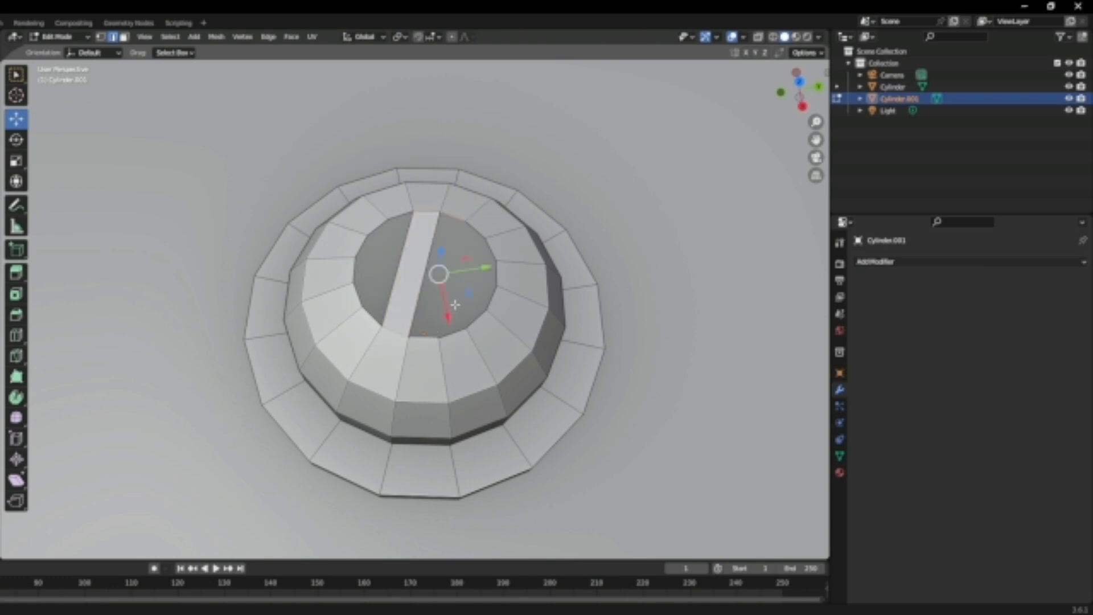
{"action": "key", "text": "f"}
{"action": "left_click", "coordinate": [468, 230]}
{"action": "left_click", "coordinate": [450, 333], "text": "shift"}
{"action": "key", "text": "f"}
{"action": "left_click", "coordinate": [400, 215]}
{"action": "left_click", "coordinate": [375, 316], "text": "shift"}
{"action": "key", "text": "f"}
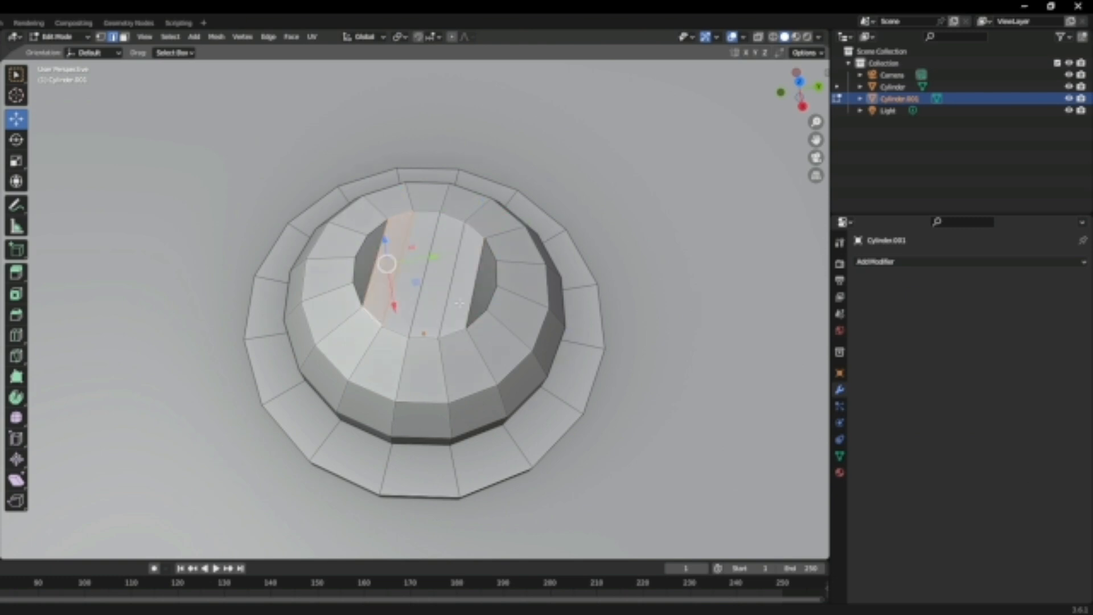
Try to fill the gap on one side of the dome's opening with two long strip faces
{"action": "left_click", "coordinate": [598, 227]}
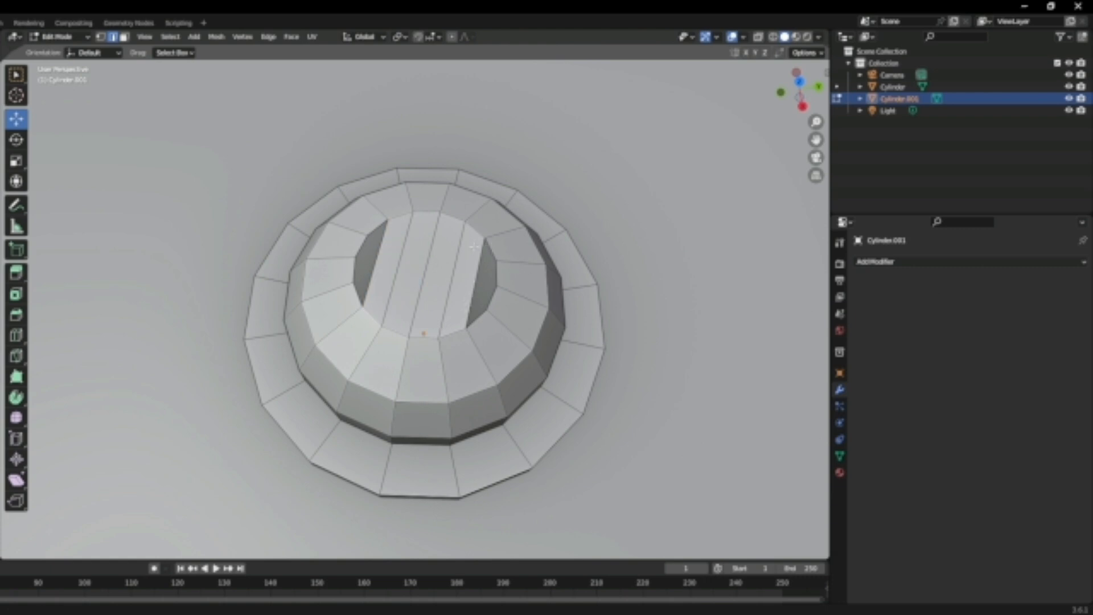
{"action": "left_click", "coordinate": [491, 251]}
{"action": "left_click", "coordinate": [483, 316], "text": "shift"}
{"action": "key", "text": "f"}
{"action": "left_click", "coordinate": [497, 278]}
{"action": "left_click", "coordinate": [497, 301], "text": "shift"}
{"action": "key", "text": "f"}
{"action": "key", "text": "alt+a"}
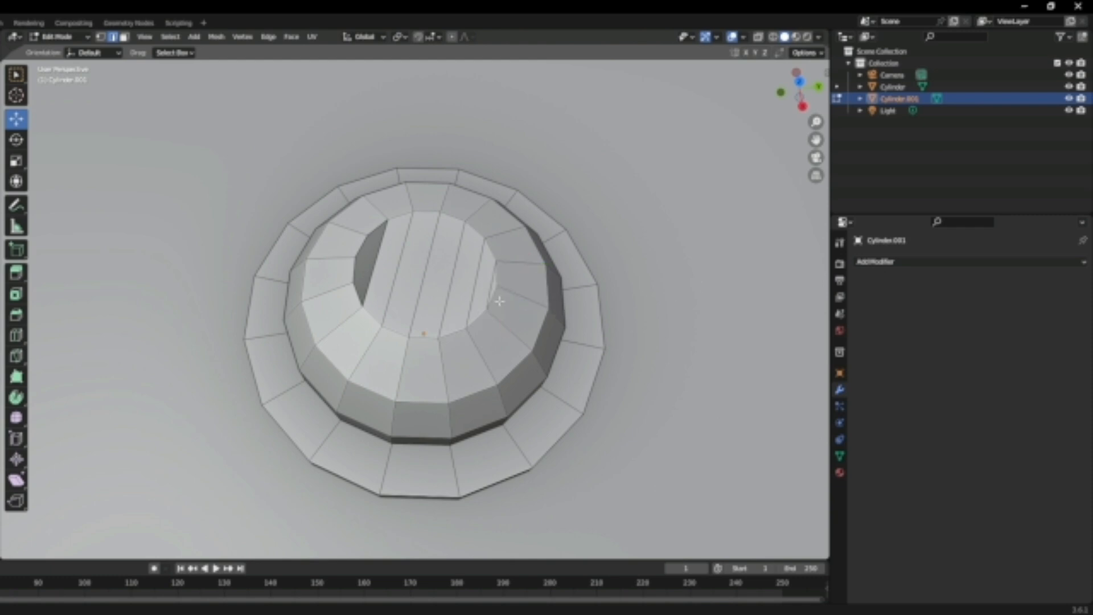
Undo the strip faces just added in the side gap of the dome's opening
{"action": "key", "text": "ctrl+z"}
{"action": "key", "text": "ctrl+z"}
{"action": "key", "text": "ctrl+z"}
{"action": "key", "text": "ctrl+z"}
{"action": "key", "text": "ctrl+z"}
Add a single centred loop cut across the four strip faces on top of the dome
{"action": "key", "text": "alt+a"}
{"action": "key", "text": "ctrl+r"}
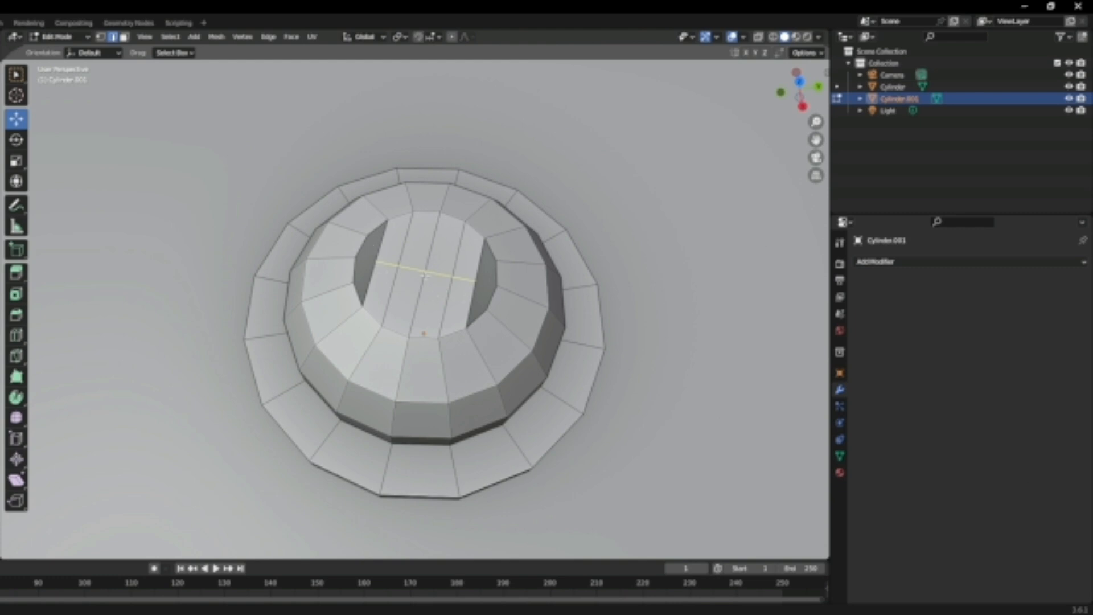
{"action": "left_click", "coordinate": [424, 276]}
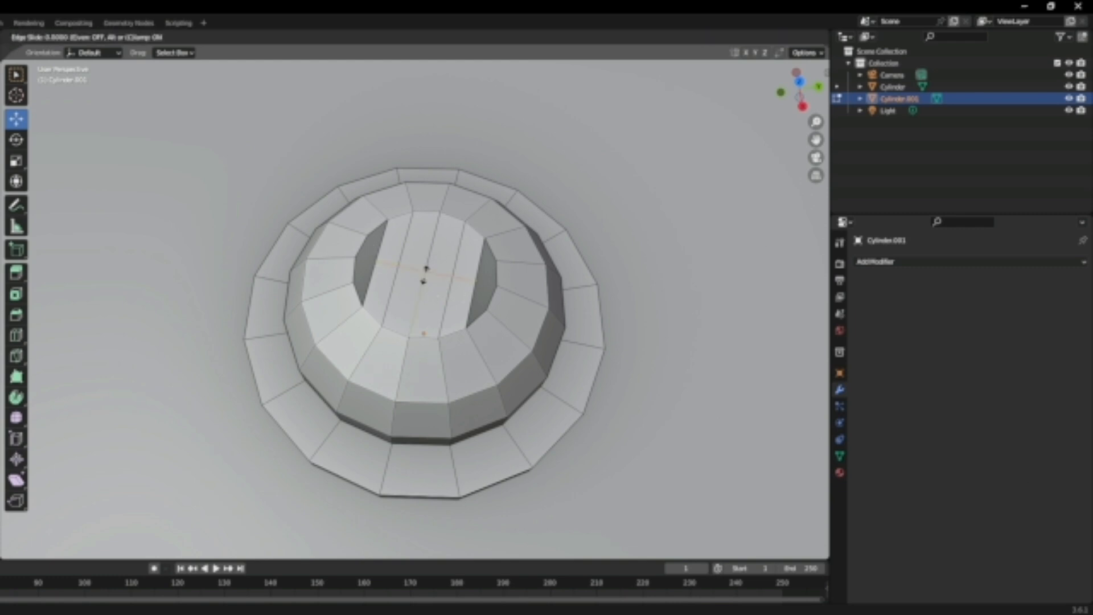
{"action": "right_click", "coordinate": [424, 276]}
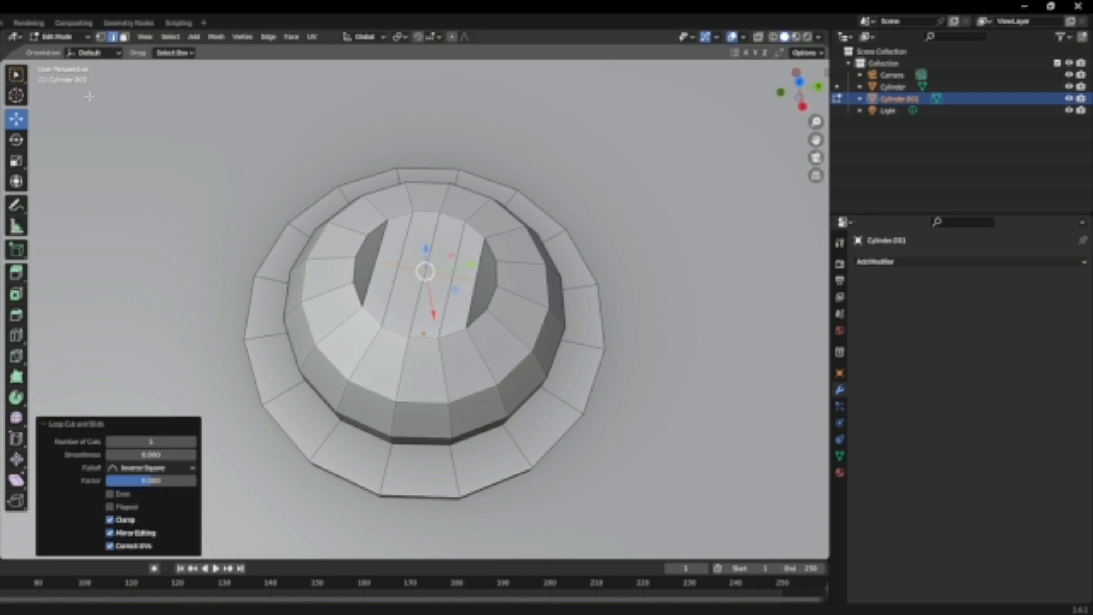
Fill the gap on the +Y side of the dome's opening with faces built from its rim edges
{"action": "left_click", "coordinate": [124, 36]}
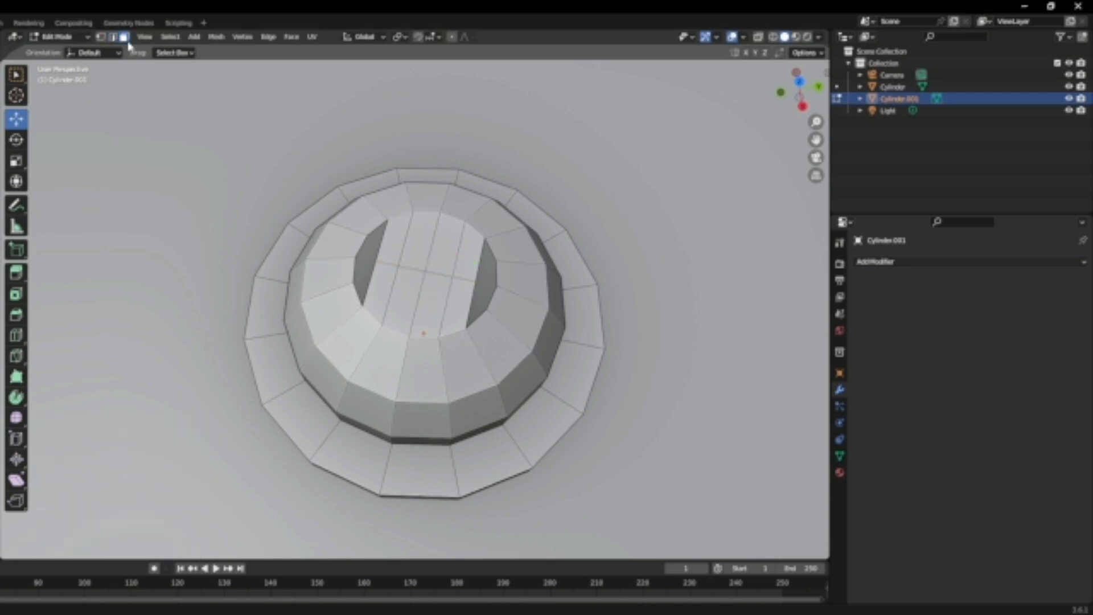
{"action": "left_click", "coordinate": [490, 246]}
{"action": "key", "text": "2"}
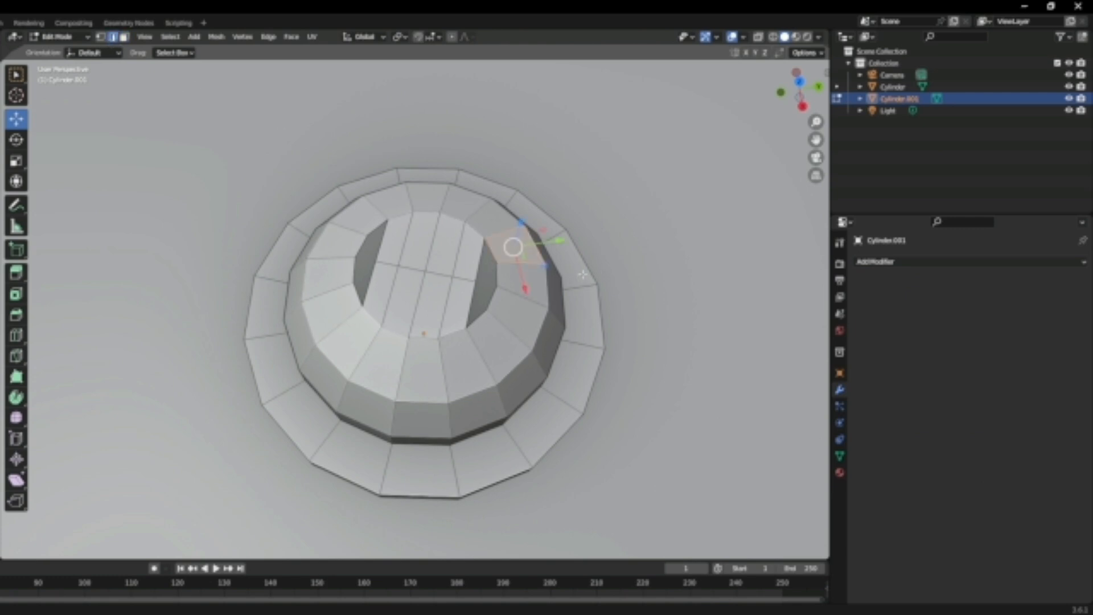
{"action": "left_click", "coordinate": [481, 263]}
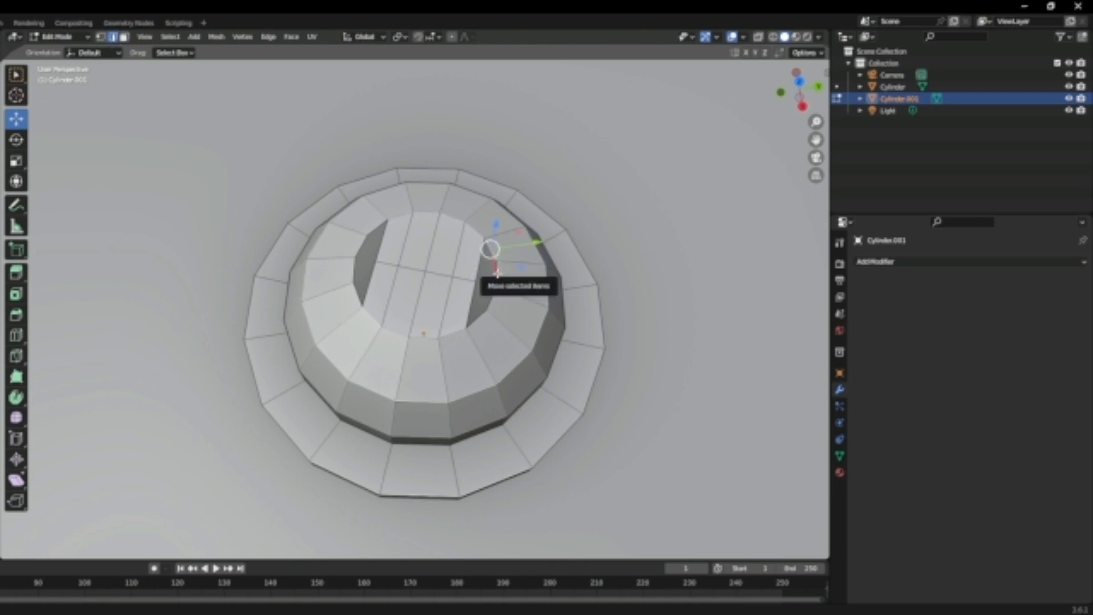
{"action": "left_click", "coordinate": [481, 311]}
{"action": "left_click", "coordinate": [474, 308]}
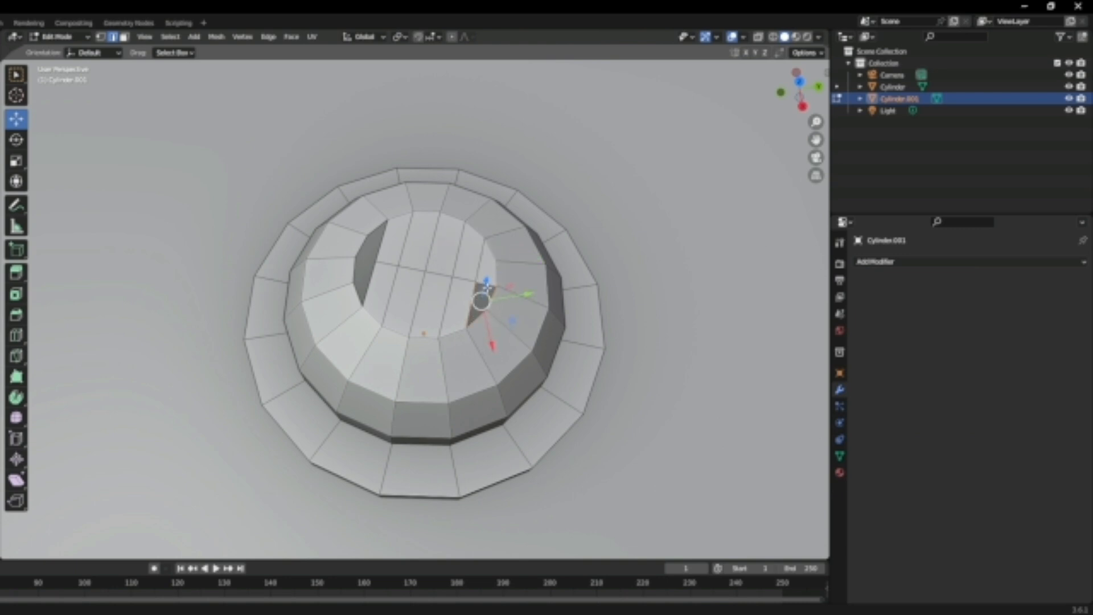
Fill the remaining gap on the opposite side of the dome's opening with faces and clear the selection
{"action": "left_click", "coordinate": [366, 281]}
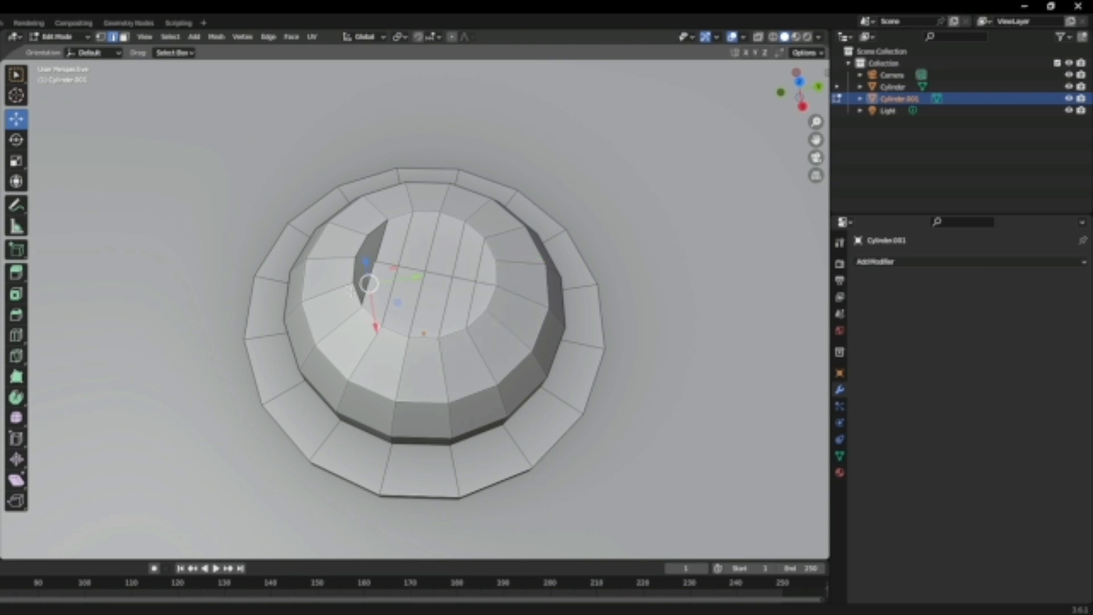
{"action": "left_click", "coordinate": [361, 276]}
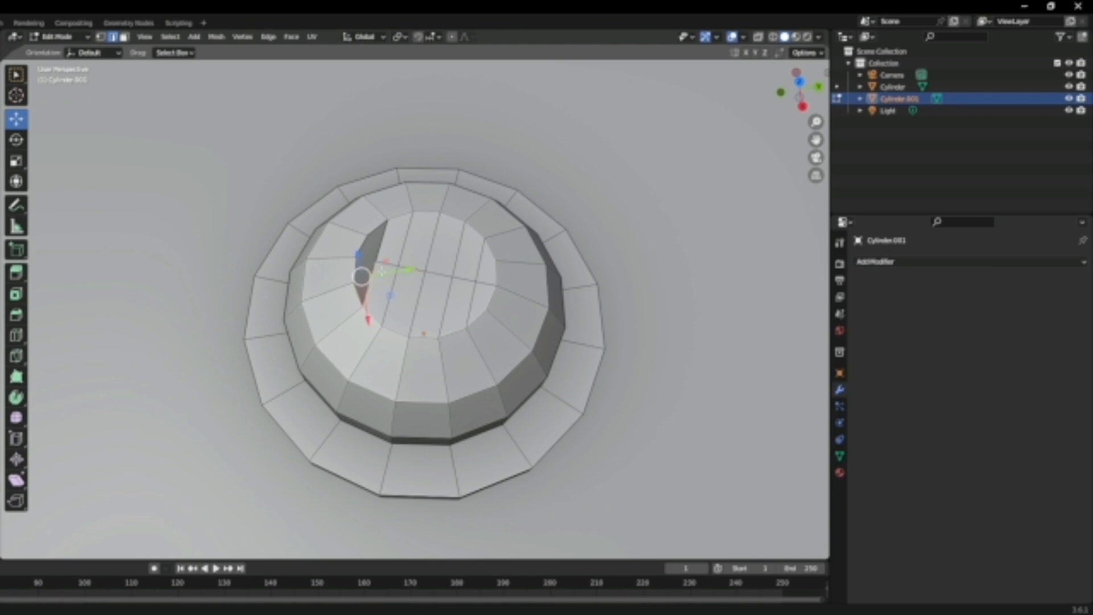
{"action": "left_click", "coordinate": [371, 243]}
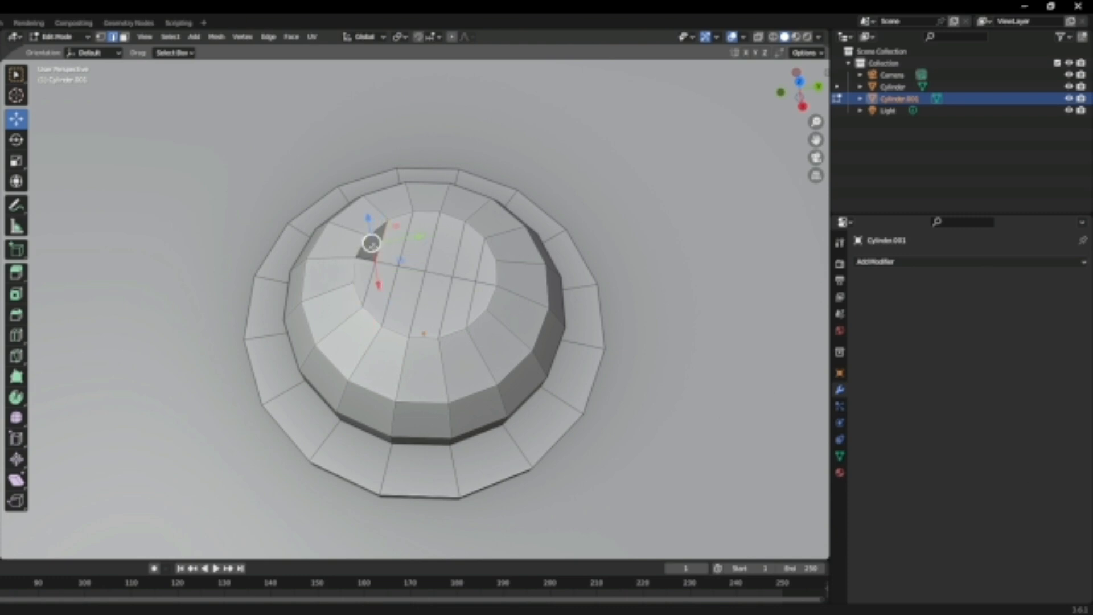
{"action": "left_click", "coordinate": [665, 247]}
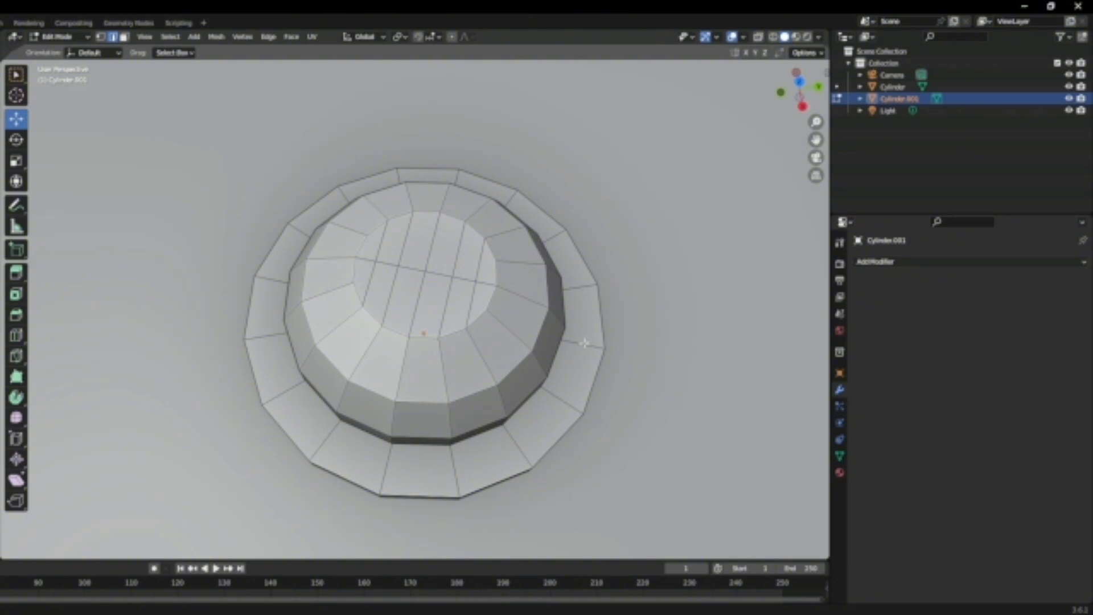
Select the middle edges of the cut across the dome's top and raise them about 0.006 m along Z
{"action": "middle_click_drag", "start_coordinate": [488, 240], "coordinate": [573, 208]}
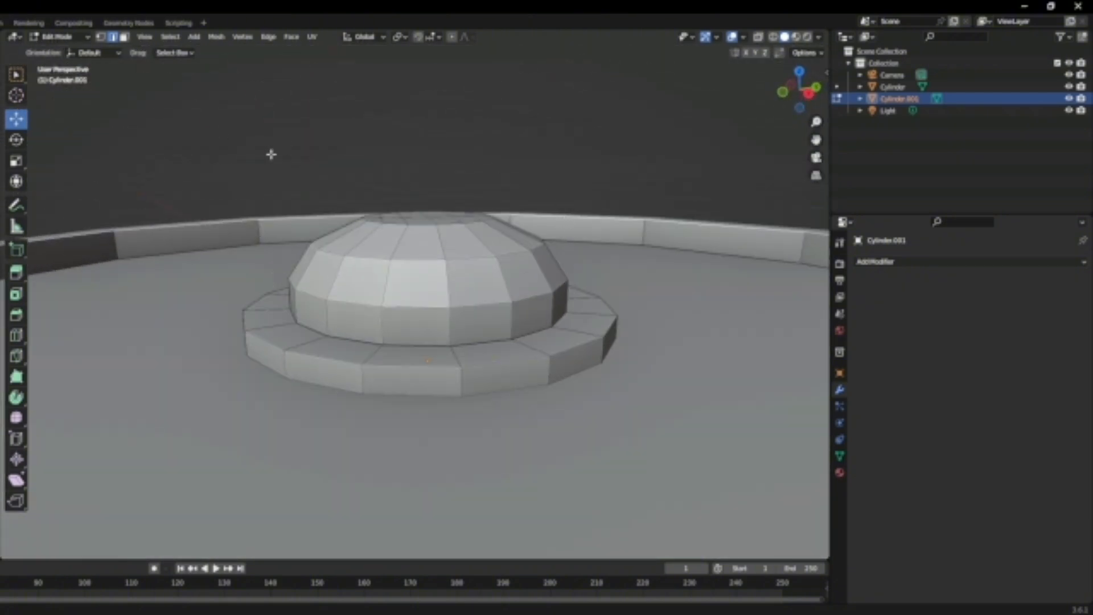
{"action": "middle_click_drag", "start_coordinate": [220, 135], "coordinate": [290, 90]}
{"action": "middle_click_drag", "start_coordinate": [165, 66], "coordinate": [163, 80]}
{"action": "left_click", "coordinate": [391, 220]}
{"action": "left_click", "coordinate": [426, 224], "text": "shift"}
{"action": "left_click", "coordinate": [449, 225], "text": "shift"}
{"action": "left_click", "coordinate": [458, 225], "text": "shift"}
{"action": "middle_click_drag", "start_coordinate": [523, 233], "coordinate": [465, 203]}
{"action": "left_click_drag", "start_coordinate": [426, 174], "coordinate": [427, 176]}
{"action": "left_click", "coordinate": [428, 210]}
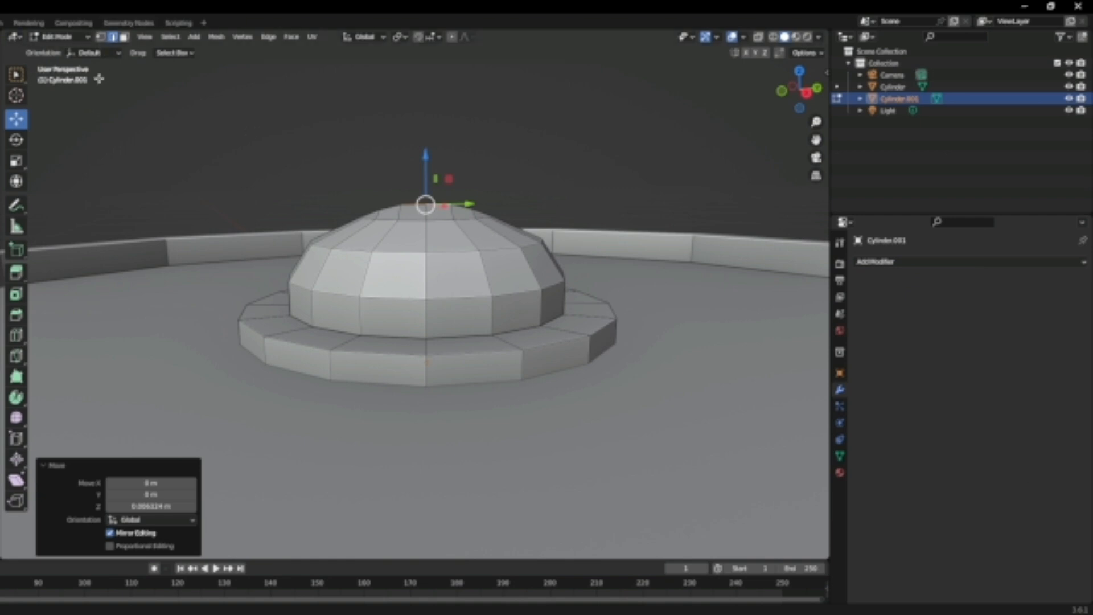
Switch to vertex selection, nudge the dome's top centre vertices slightly along Z, and check the boss in Object Mode
{"action": "left_click", "coordinate": [101, 36]}
{"action": "left_click_drag", "start_coordinate": [425, 170], "coordinate": [425, 174]}
{"action": "middle_click_drag", "start_coordinate": [544, 145], "coordinate": [630, 248]}
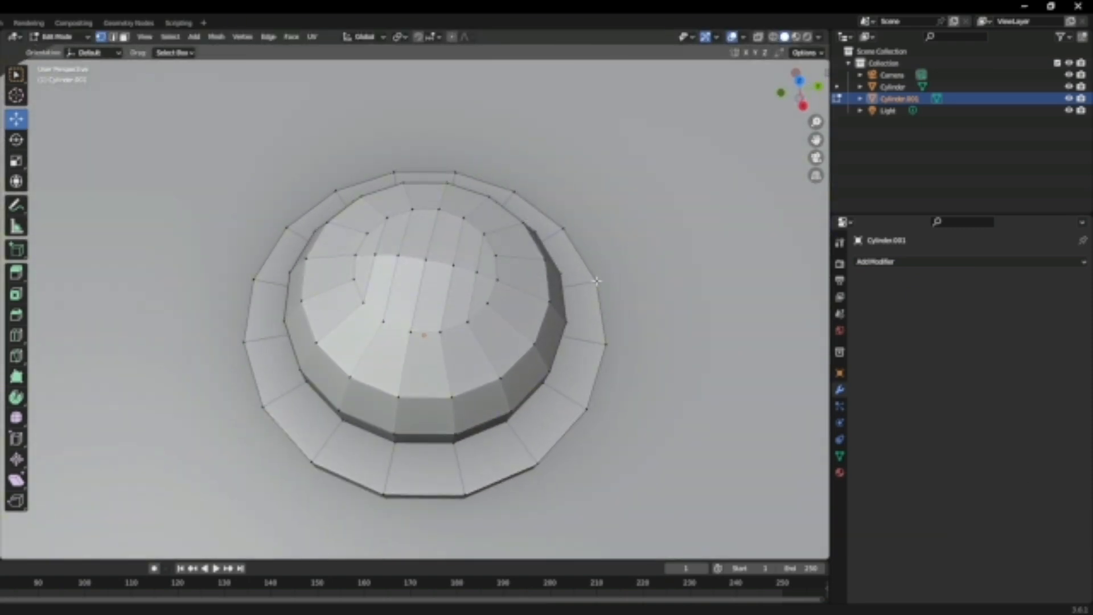
{"action": "key", "text": "Tab"}
{"action": "middle_click_drag", "start_coordinate": [619, 298], "coordinate": [626, 249]}
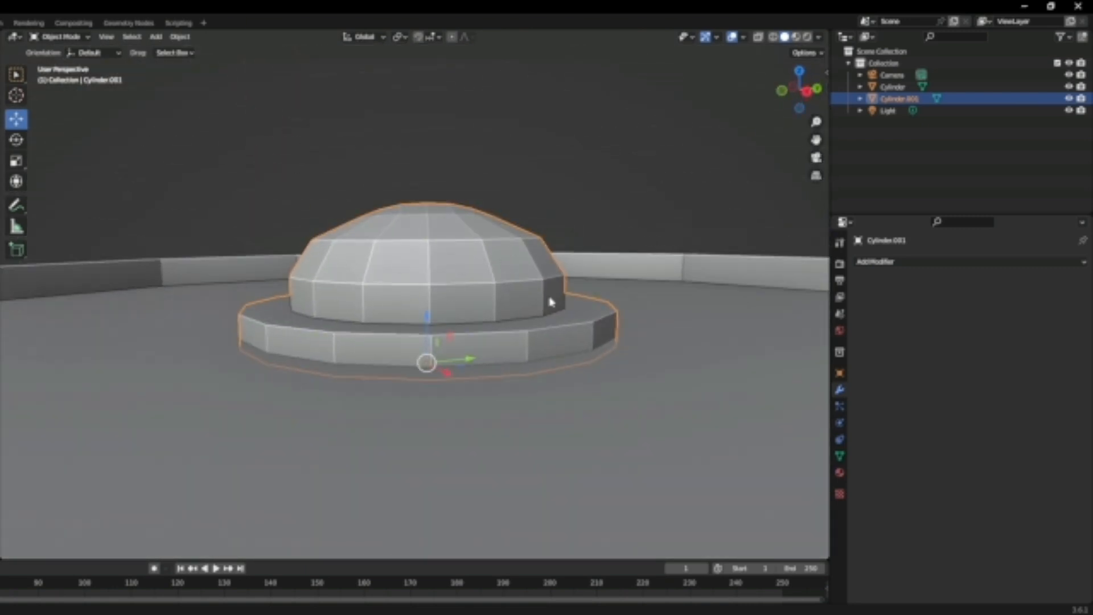
{"action": "key", "text": "Tab"}
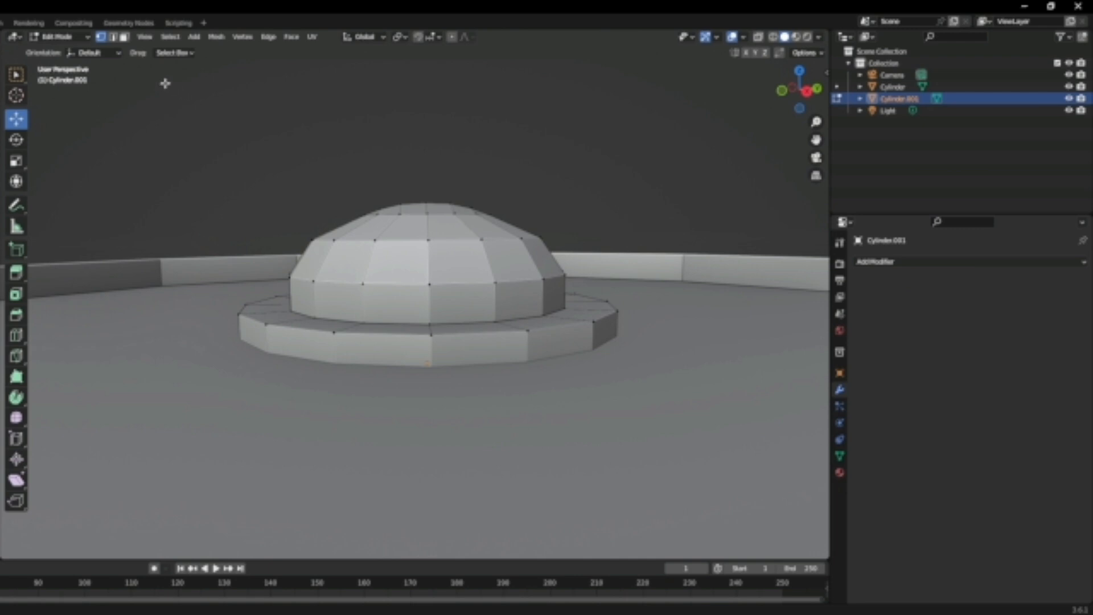
Select the ring of faces around the middle of the dome and scale it to 0.960
{"action": "left_click", "coordinate": [124, 37]}
{"action": "left_click", "coordinate": [482, 267], "text": "alt"}
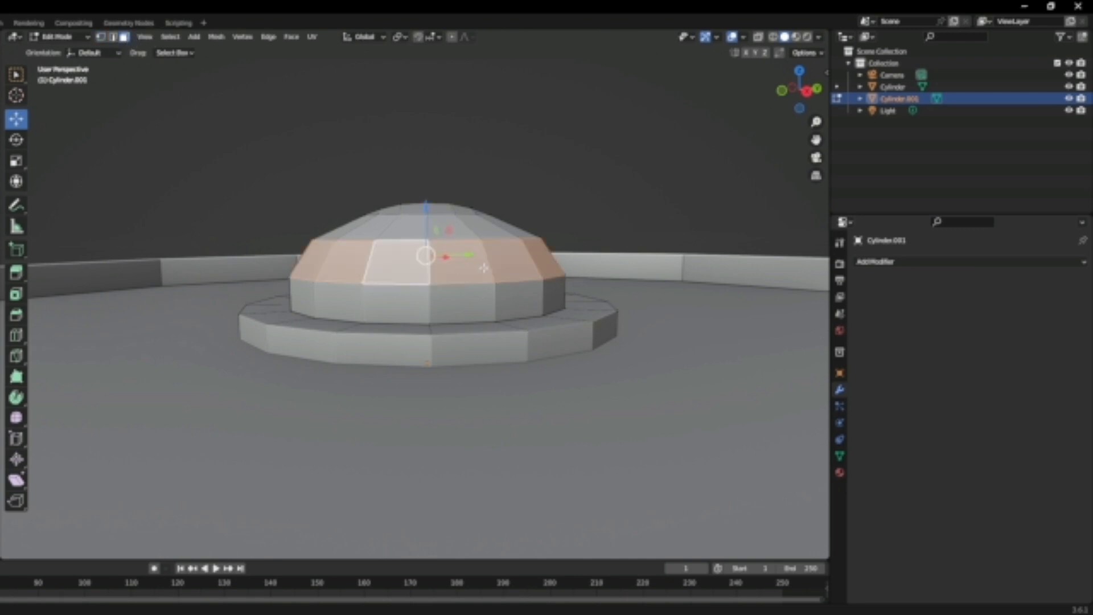
{"action": "left_click", "coordinate": [483, 263], "text": "shift"}
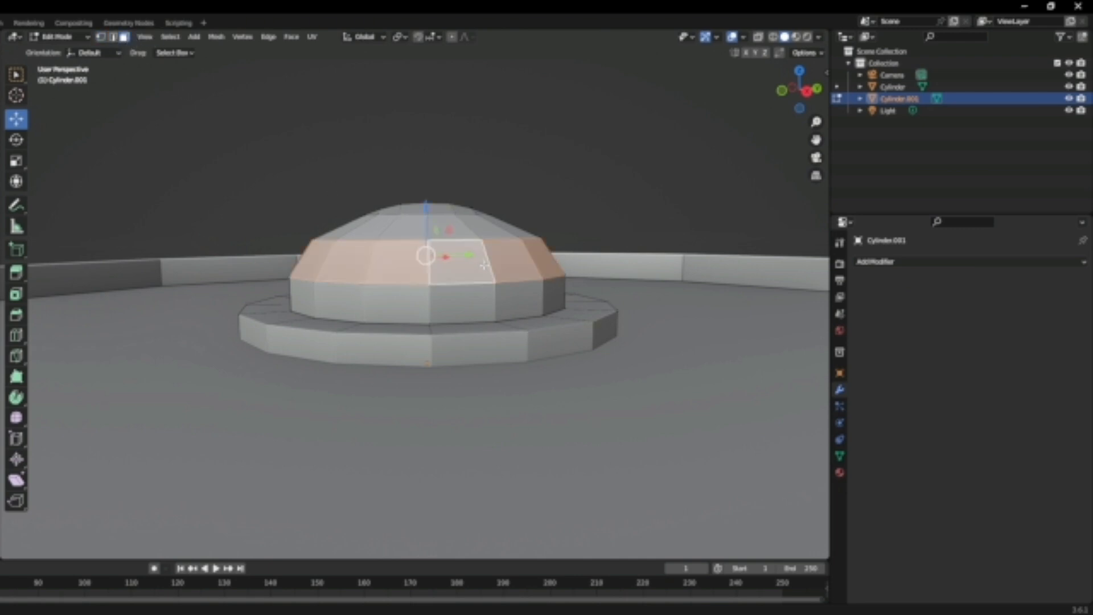
{"action": "left_click", "coordinate": [634, 162]}
{"action": "left_click", "coordinate": [477, 261], "text": "alt"}
{"action": "left_click_drag", "start_coordinate": [426, 209], "coordinate": [425, 215]}
{"action": "key", "text": "ctrl+z"}
{"action": "key", "text": "s"}
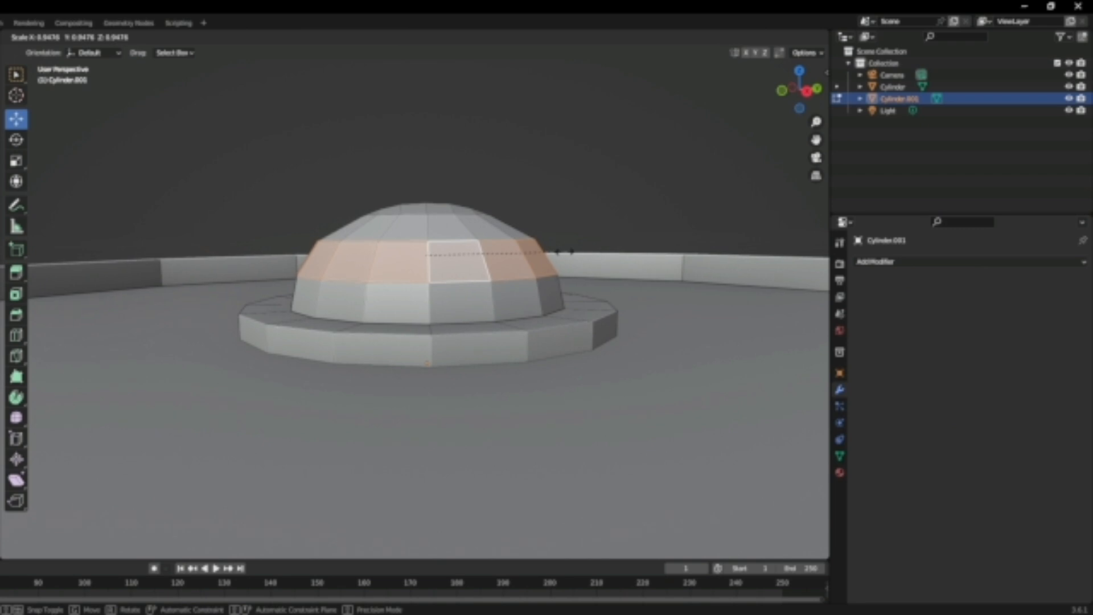
{"action": "left_click", "coordinate": [565, 252]}
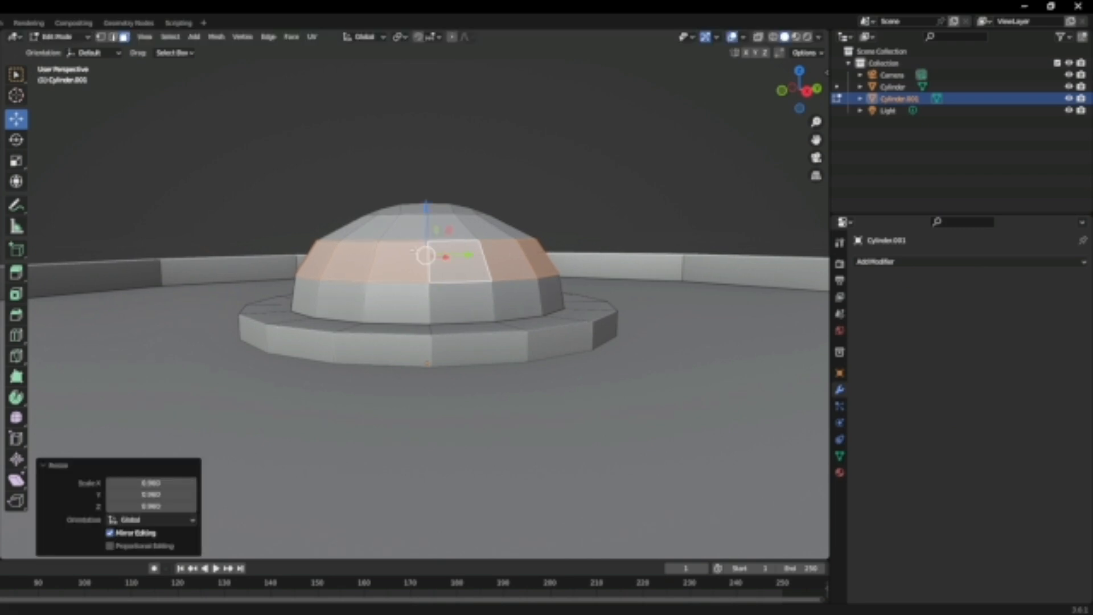
In X-ray and the right orthographic view, select all dome vertices above its base row and lower them slightly along Z
{"action": "left_click", "coordinate": [102, 37]}
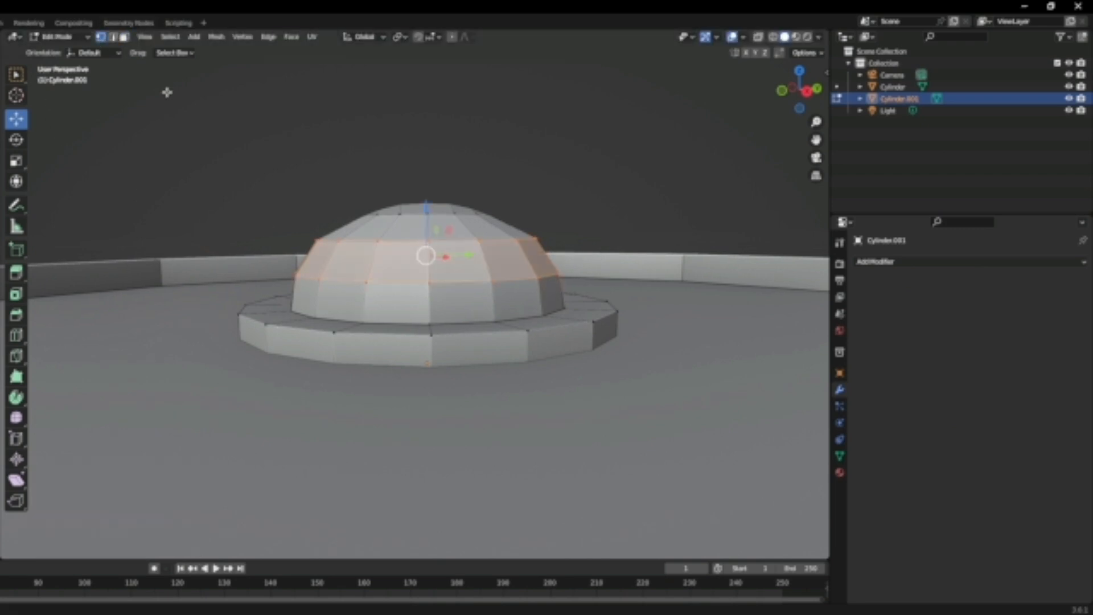
{"action": "left_click", "coordinate": [759, 37]}
{"action": "left_click", "coordinate": [805, 97]}
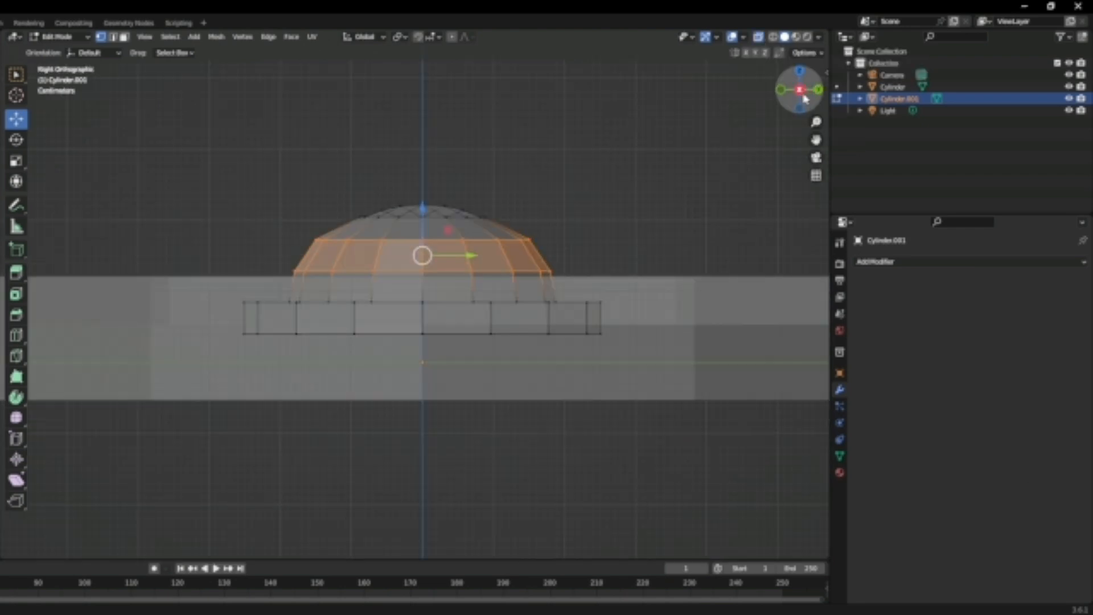
{"action": "left_click_drag", "start_coordinate": [221, 160], "coordinate": [660, 259]}
{"action": "left_click_drag", "start_coordinate": [190, 108], "coordinate": [680, 264]}
{"action": "left_click_drag", "start_coordinate": [164, 130], "coordinate": [660, 277]}
{"action": "left_click_drag", "start_coordinate": [421, 195], "coordinate": [424, 203]}
Select only the dome's upper rows of vertices, lower them slightly along Z, and clear the selection
{"action": "left_click_drag", "start_coordinate": [221, 169], "coordinate": [602, 254]}
{"action": "left_click_drag", "start_coordinate": [421, 187], "coordinate": [419, 191]}
{"action": "left_click", "coordinate": [513, 163]}
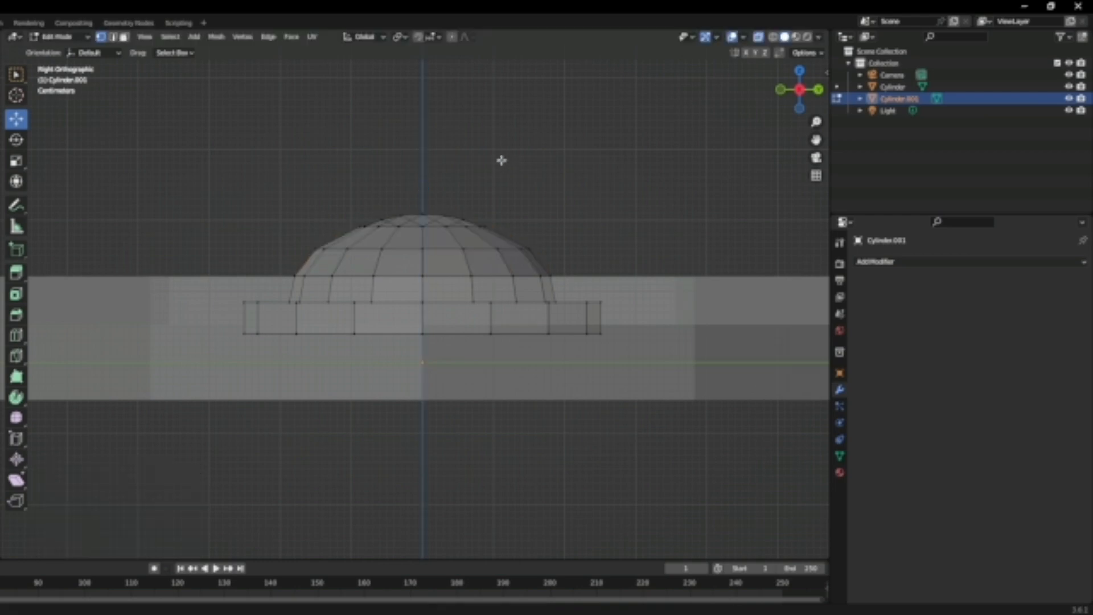
{"action": "left_click_drag", "start_coordinate": [187, 139], "coordinate": [595, 182]}
{"action": "left_click_drag", "start_coordinate": [154, 137], "coordinate": [750, 278]}
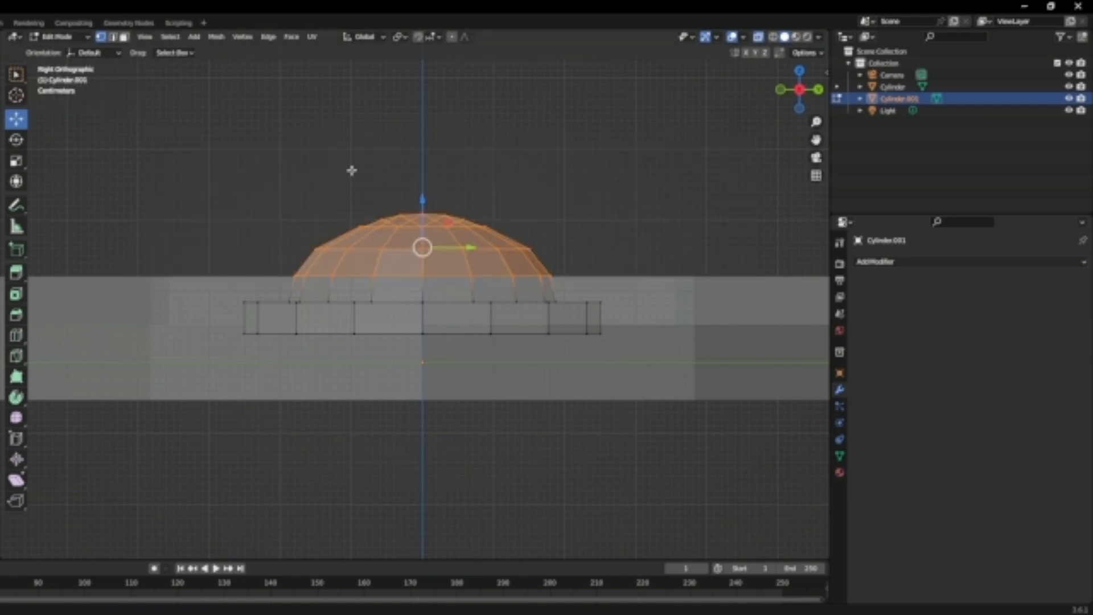
{"action": "left_click_drag", "start_coordinate": [170, 125], "coordinate": [664, 263]}
{"action": "left_click_drag", "start_coordinate": [253, 153], "coordinate": [585, 234]}
Turn off X-ray display and return the boss to Object Mode
{"action": "mouse_move", "coordinate": [531, 188]}
{"action": "middle_mouse_down"}
{"action": "mouse_move", "coordinate": [615, 212]}
{"action": "mouse_move", "coordinate": [671, 178]}
{"action": "middle_mouse_up"}
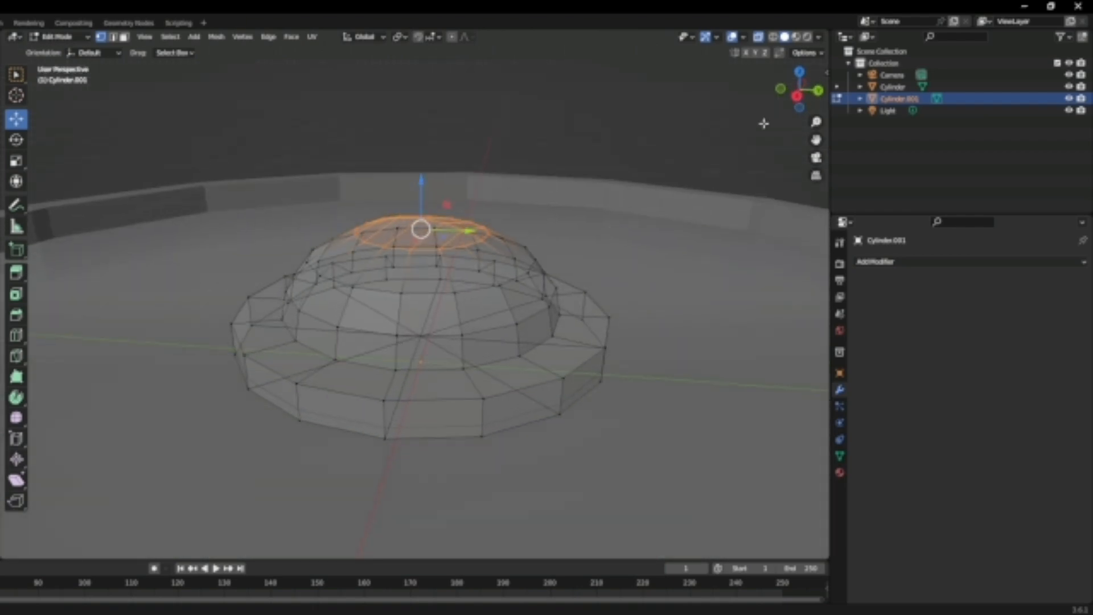
{"action": "key", "text": "alt+z"}
{"action": "middle_click_drag", "start_coordinate": [550, 176], "coordinate": [543, 332]}
{"action": "scroll", "coordinate": [548, 347], "scroll_direction": "down", "scroll_amount": 3}
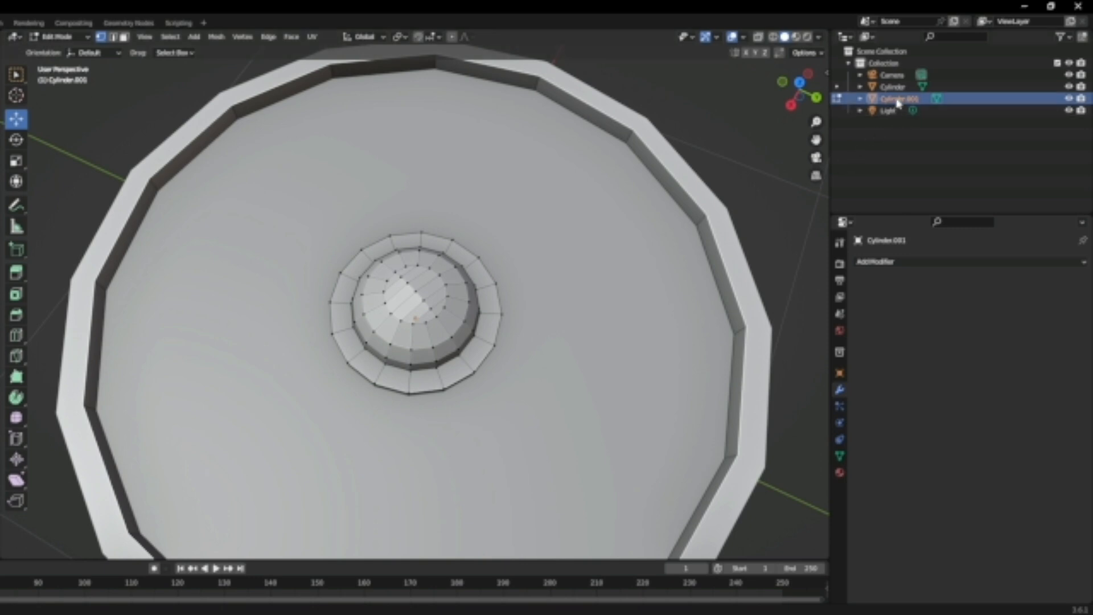
{"action": "key", "text": "Tab"}
Rename the large rimmed shield object as Escudo_base
{"action": "left_click", "coordinate": [668, 242]}
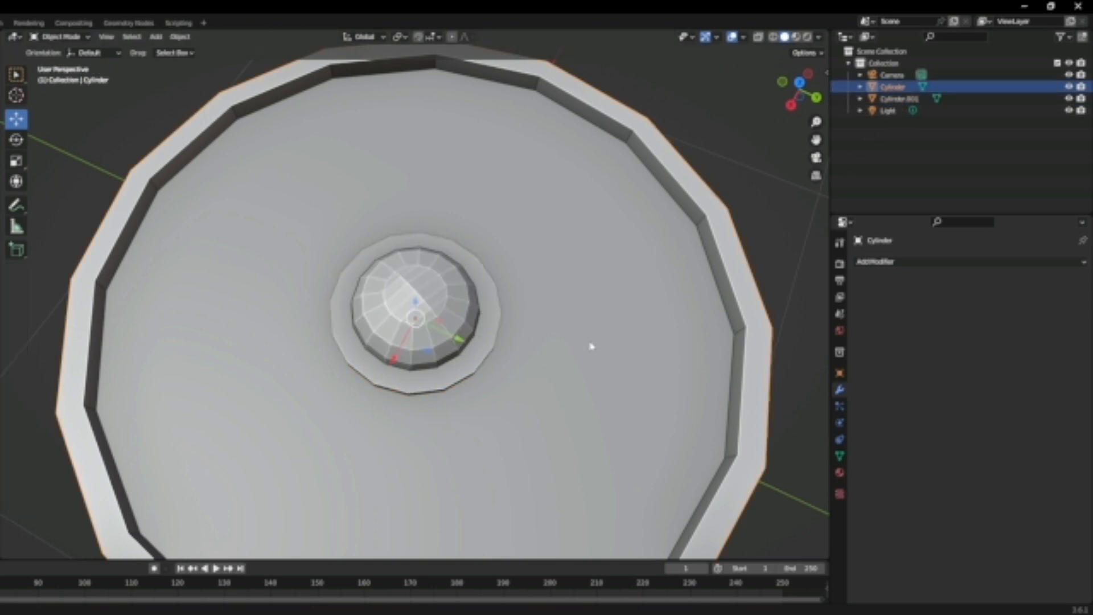
{"action": "scroll", "coordinate": [655, 259], "scroll_direction": "down", "scroll_amount": 2}
{"action": "double_click", "coordinate": [894, 87]}
{"action": "type", "text": "dish"}
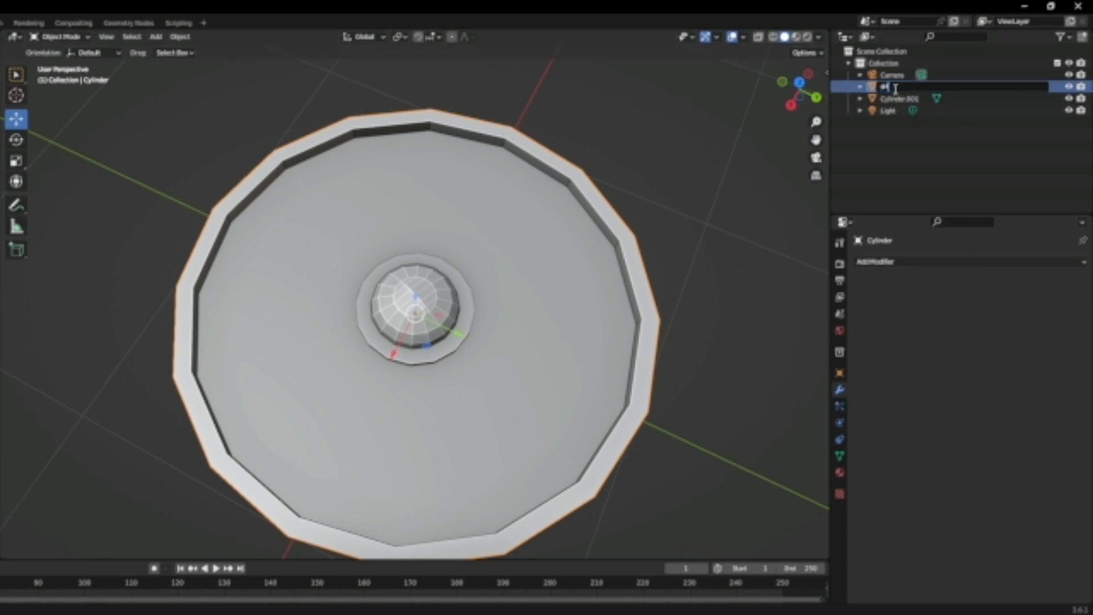
{"action": "key", "text": "BackSpace"}
{"action": "key", "text": "BackSpace"}
{"action": "key", "text": "BackSpace"}
{"action": "key", "text": "BackSpace"}
{"action": "type", "text": "Shield_bo"}
{"action": "key", "text": "BackSpace"}
{"action": "key", "text": "BackSpace"}
{"action": "key", "text": "BackSpace"}
{"action": "key", "text": "BackSpace"}
{"action": "key", "text": "BackSpace"}
{"action": "key", "text": "BackSpace"}
{"action": "key", "text": "BackSpace"}
{"action": "key", "text": "BackSpace"}
{"action": "key", "text": "BackSpace"}
{"action": "type", "text": "Border"}
{"action": "type", "text": "_base"}
{"action": "key", "text": "Return"}
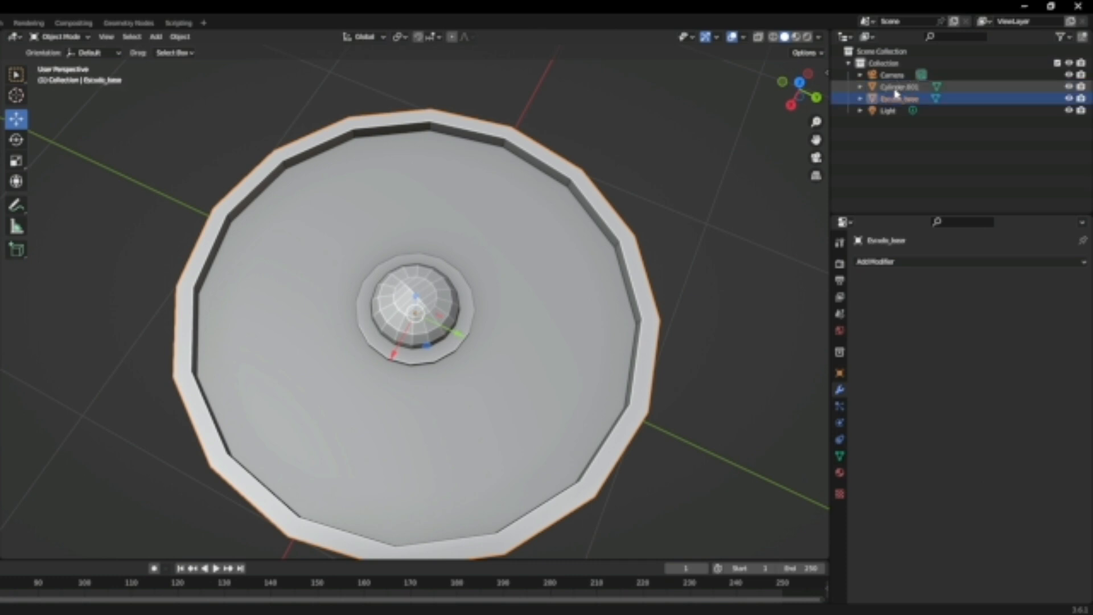
Rename the central boss object as Escudo_meio and deselect it
{"action": "left_click", "coordinate": [899, 88]}
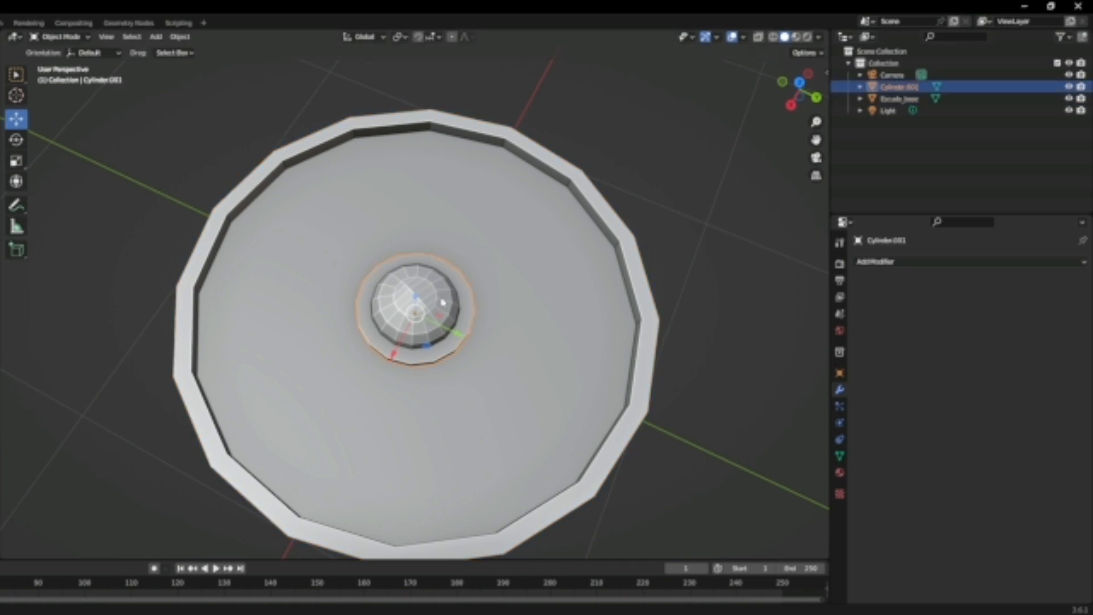
{"action": "double_click", "coordinate": [912, 88]}
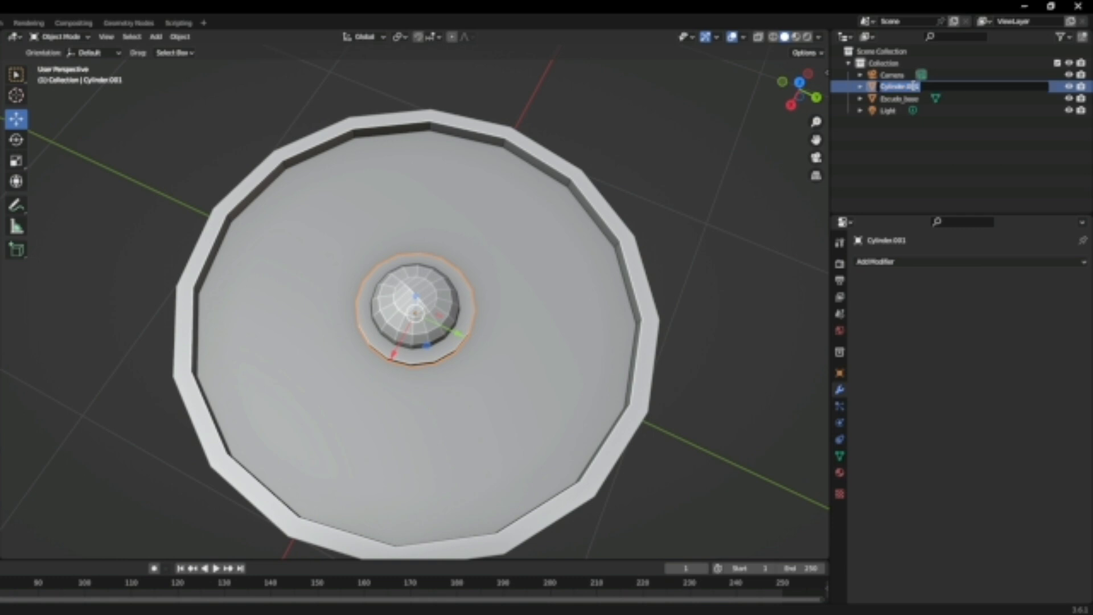
{"action": "type", "text": "Base"}
{"action": "key", "text": "Return"}
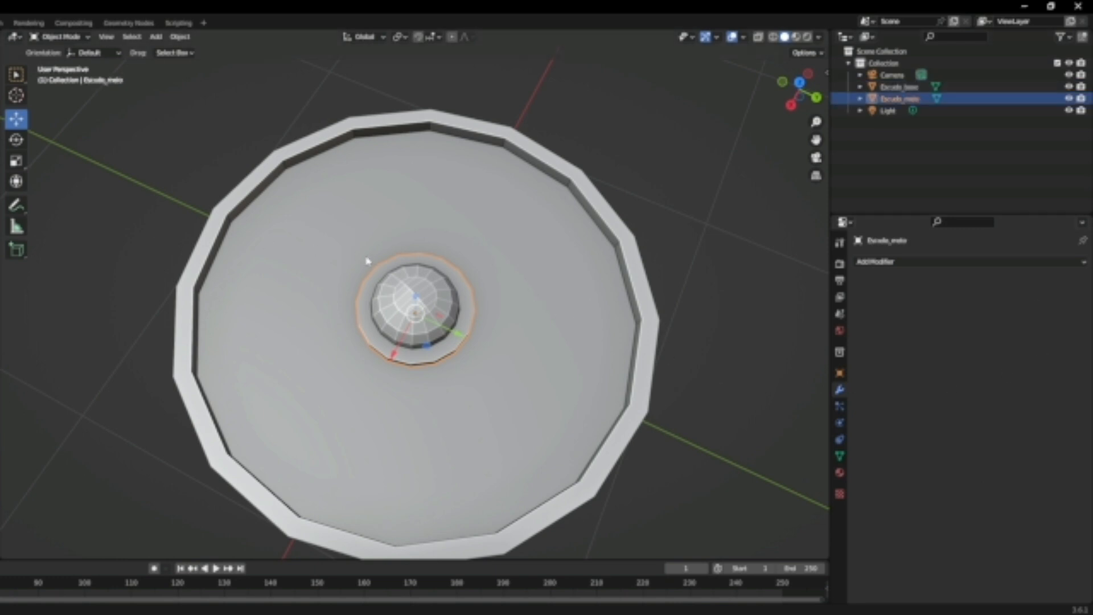
{"action": "left_click", "coordinate": [738, 244]}
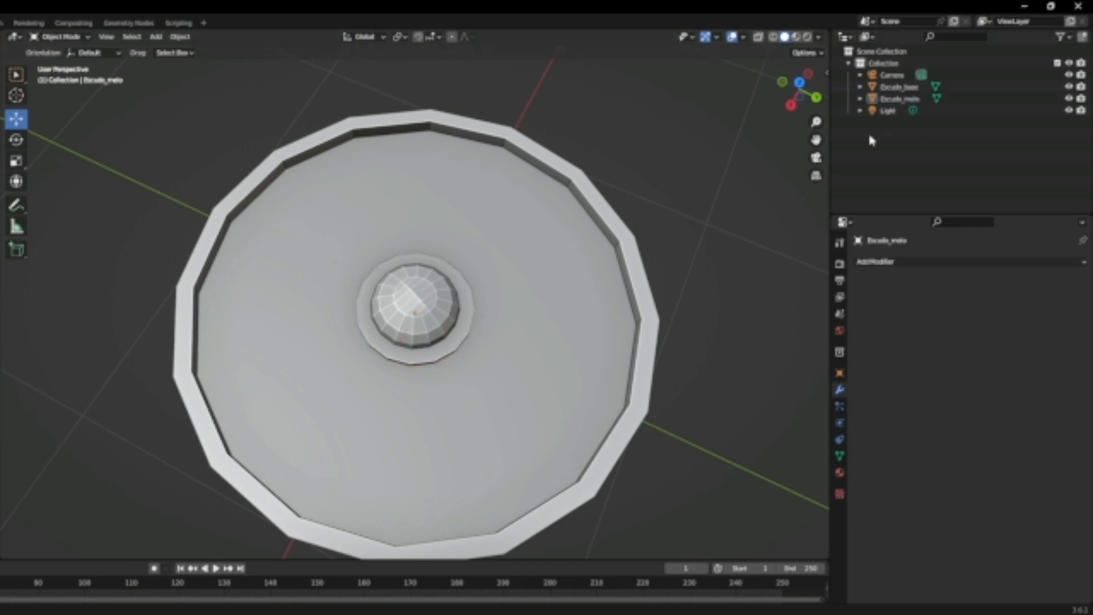
Create a new collection in the scene and name it Escudo_Blocagem
{"action": "right_click", "coordinate": [903, 145]}
{"action": "left_click", "coordinate": [905, 139]}
{"action": "double_click", "coordinate": [905, 122]}
{"action": "type", "text": "Escudo"}
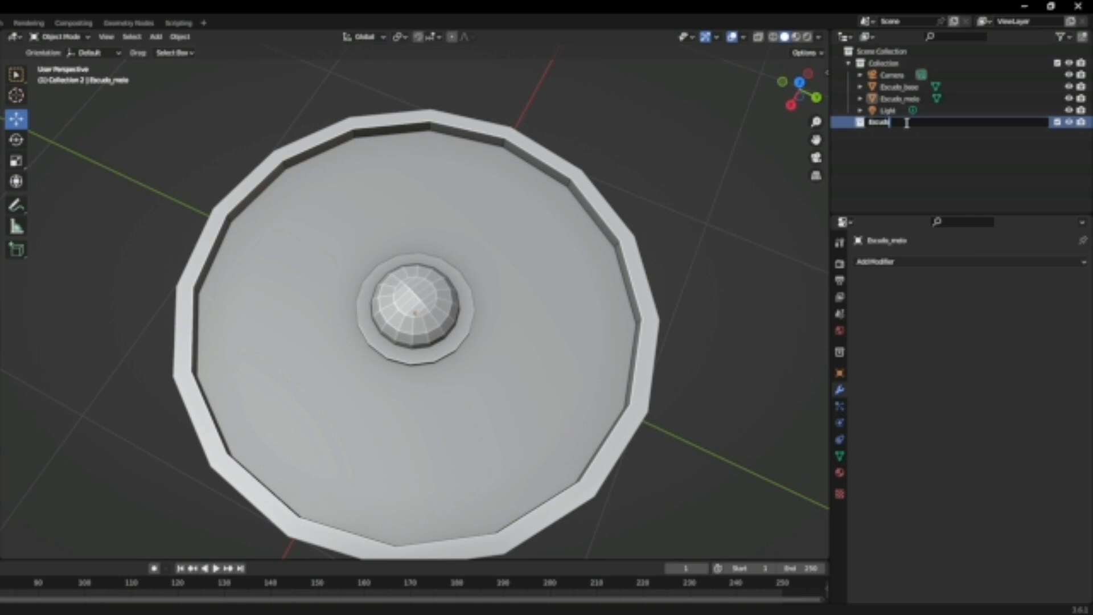
{"action": "key", "text": "Return"}
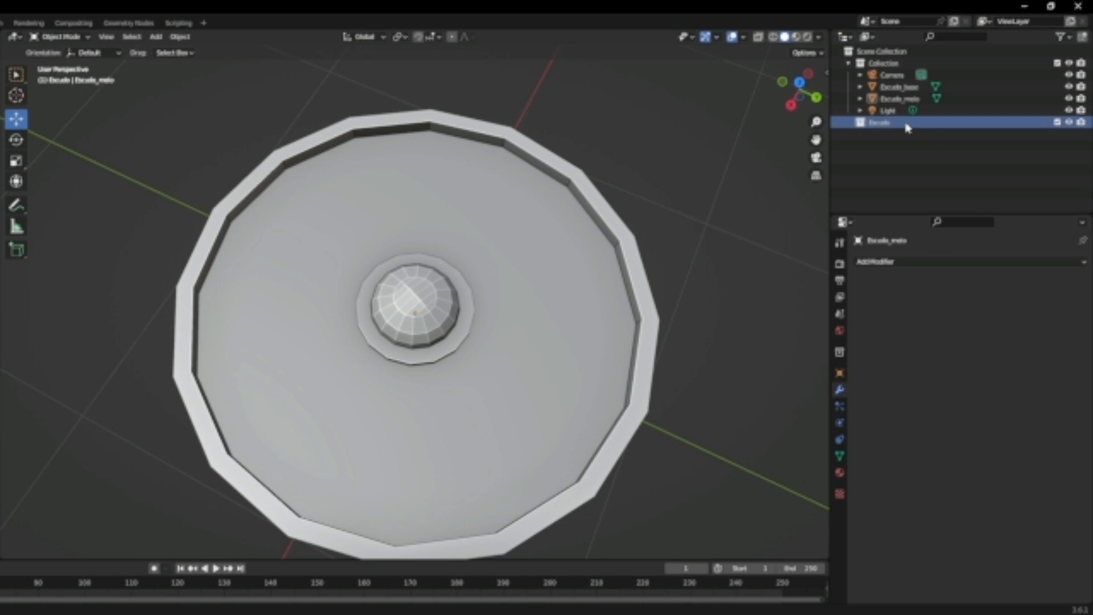
{"action": "right_click", "coordinate": [892, 122]}
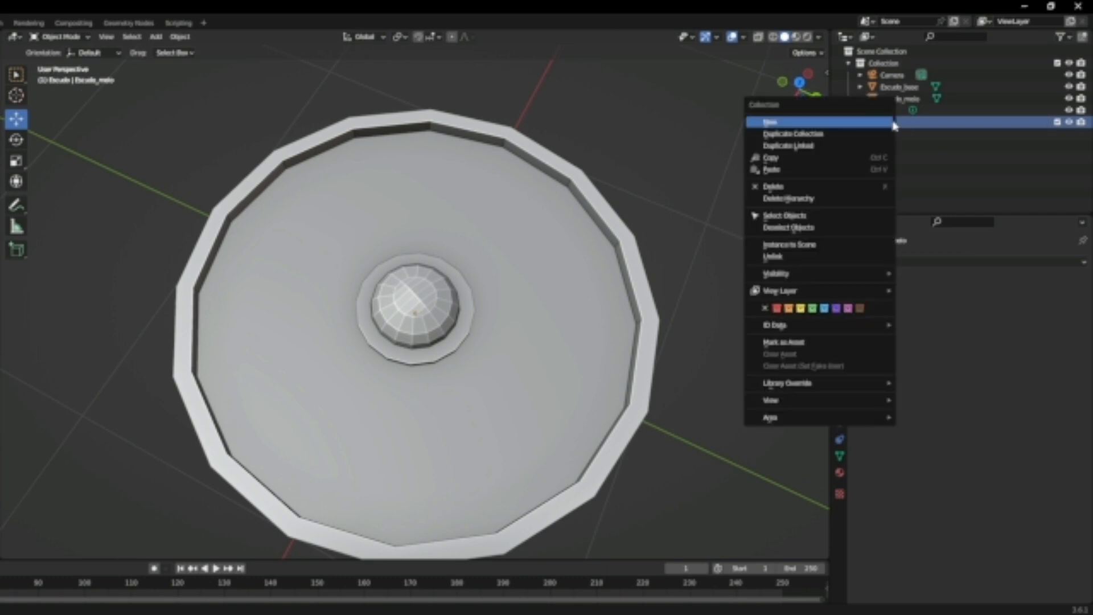
{"action": "left_click", "coordinate": [919, 122]}
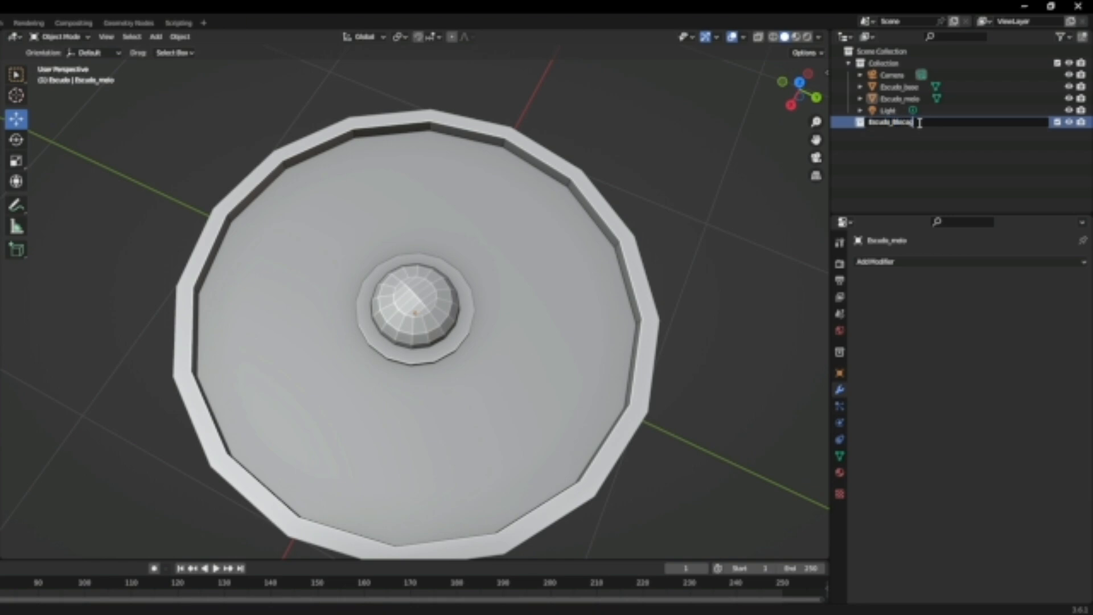
{"action": "key", "text": "Return"}
Move the Escudo_base and Escudo_meio objects into the Escudo_Blocagem collection
{"action": "left_click", "coordinate": [899, 98]}
{"action": "left_click", "coordinate": [899, 86], "text": "ctrl"}
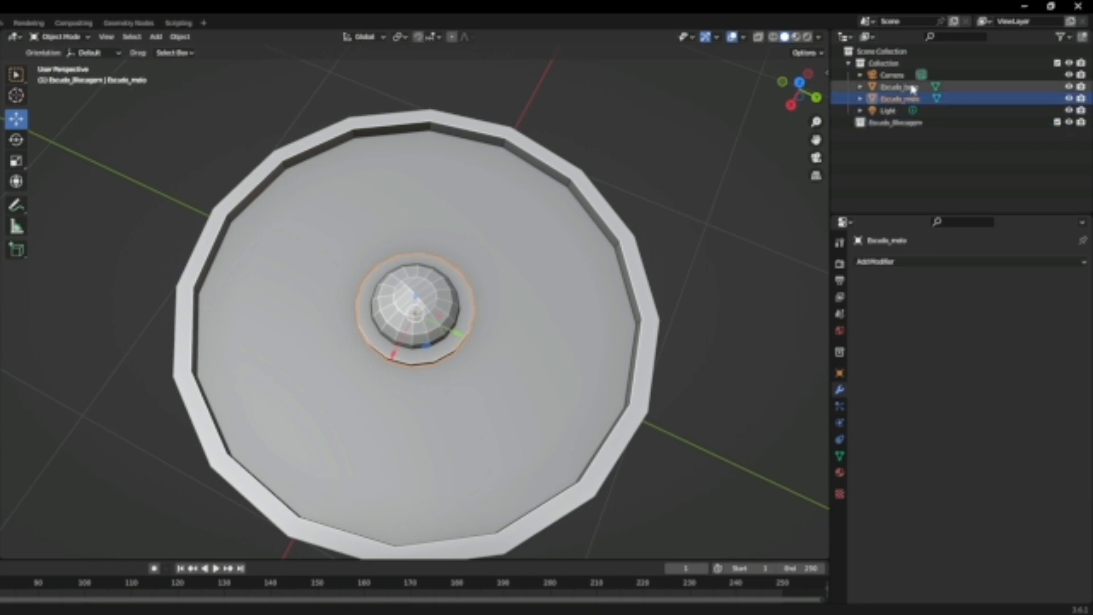
{"action": "left_click_drag", "start_coordinate": [899, 94], "coordinate": [904, 121]}
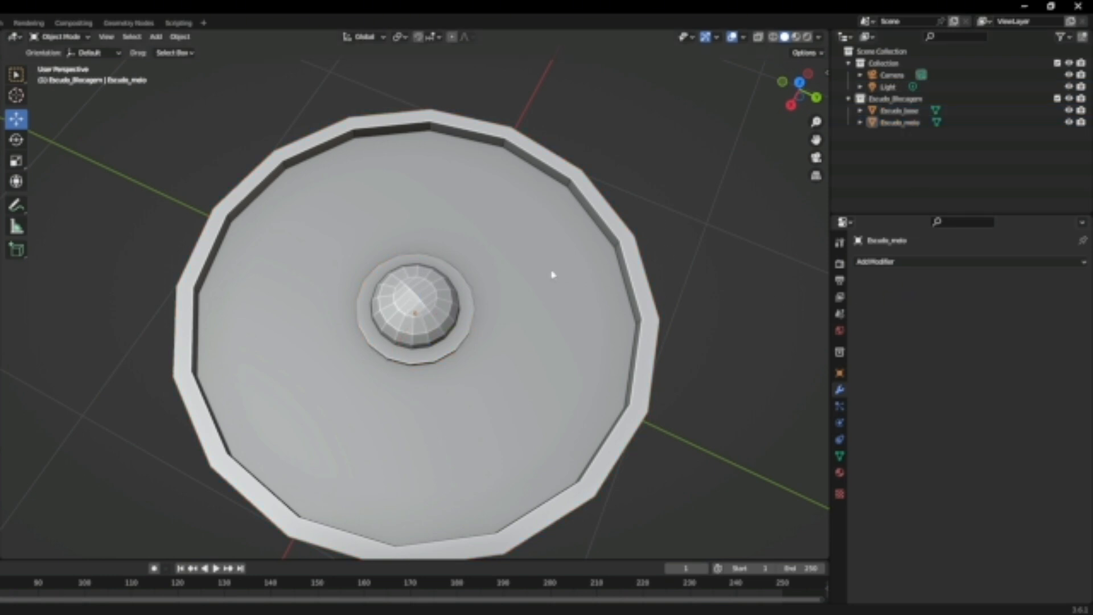
{"action": "left_click", "coordinate": [599, 220]}
{"action": "left_click", "coordinate": [458, 316], "text": "shift"}
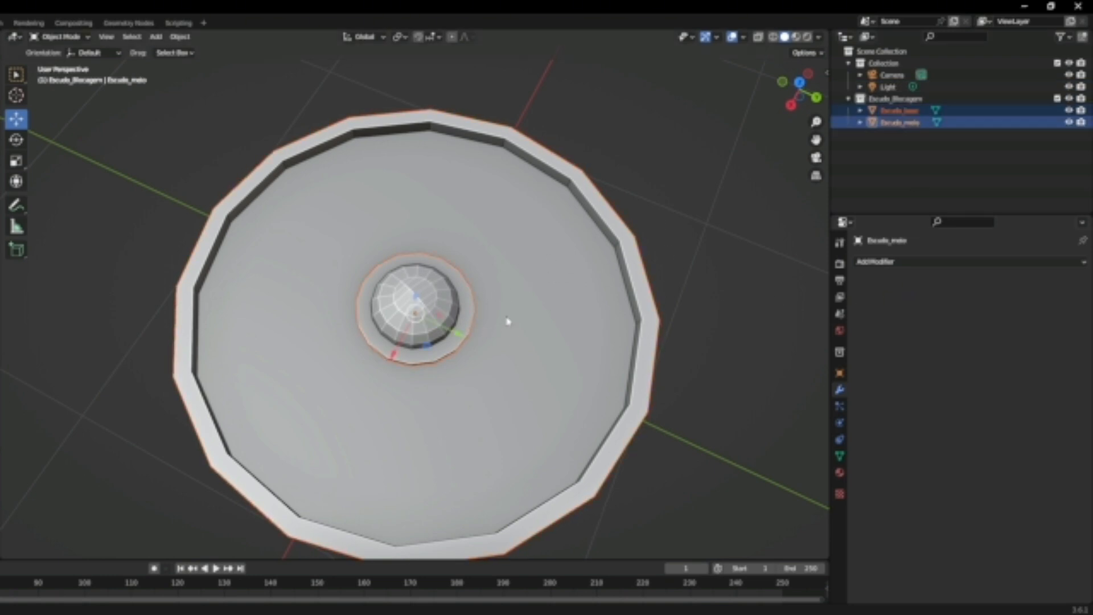
{"action": "key", "text": "m"}
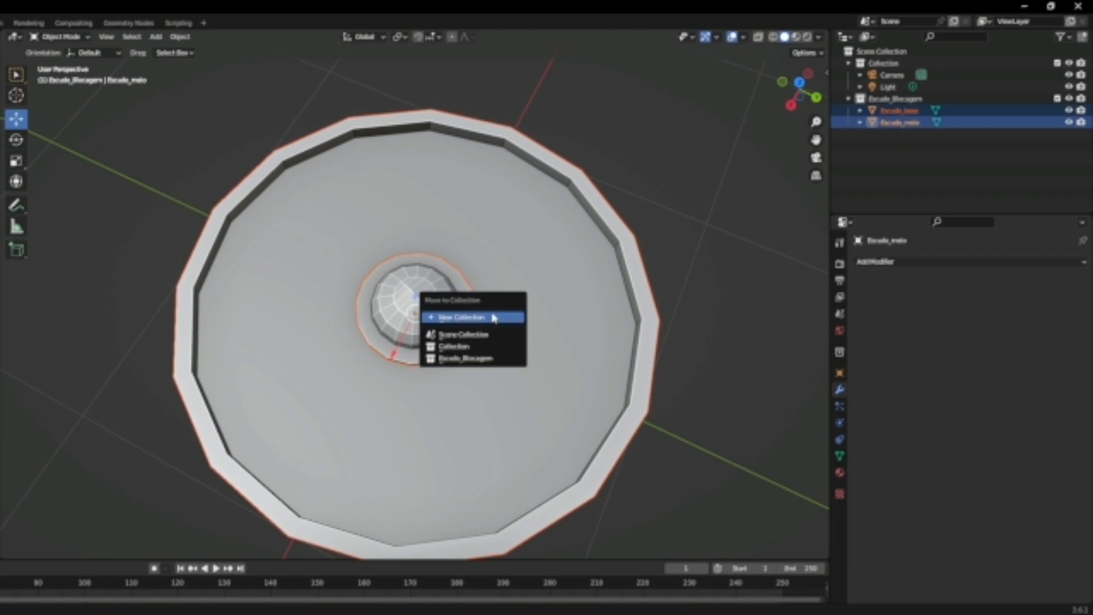
{"action": "left_click", "coordinate": [482, 358]}
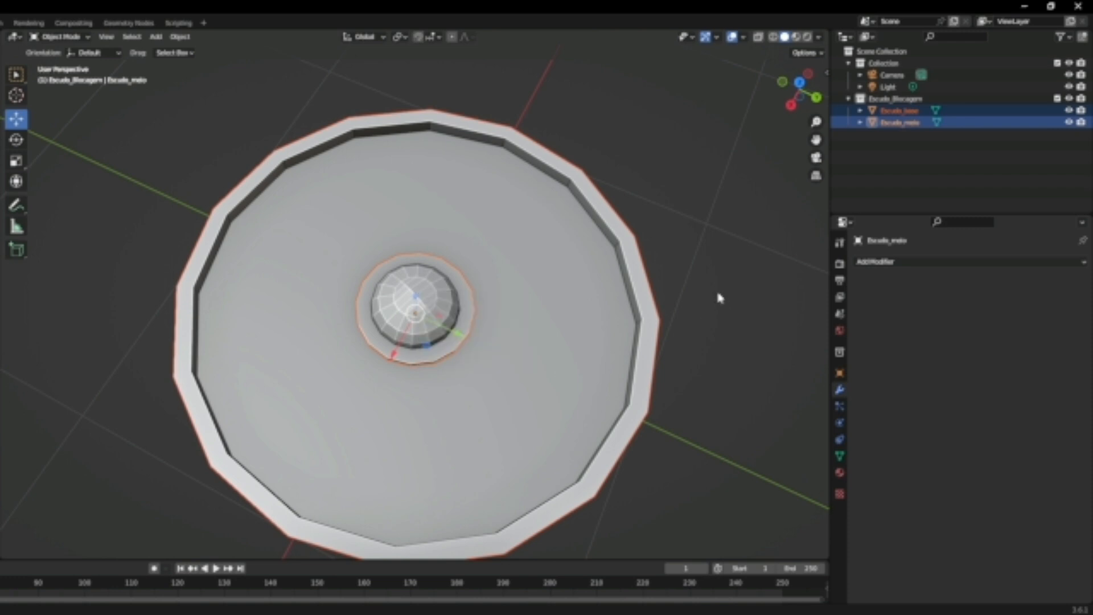
{"action": "left_click", "coordinate": [412, 295]}
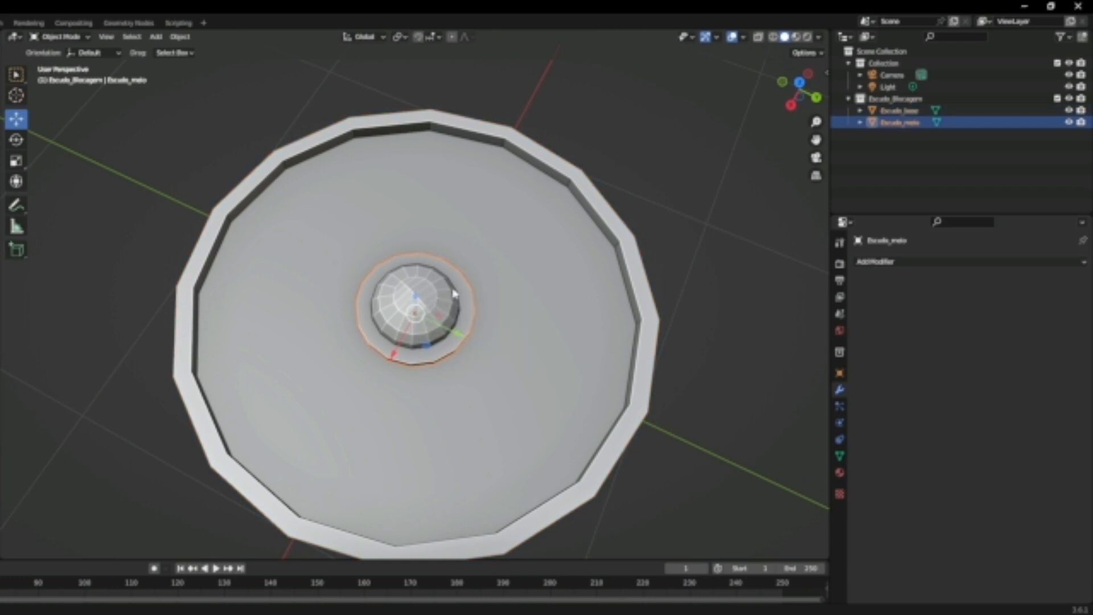
{"action": "left_click", "coordinate": [738, 275]}
{"action": "left_click", "coordinate": [455, 295]}
{"action": "key", "text": "F2"}
{"action": "left_click", "coordinate": [561, 237]}
{"action": "key", "text": "F2"}
{"action": "left_click", "coordinate": [423, 314]}
{"action": "key", "text": "F2"}
{"action": "middle_click_drag", "start_coordinate": [488, 423], "coordinate": [515, 383]}
{"action": "scroll", "coordinate": [515, 383], "scroll_direction": "up", "scroll_amount": 2}
{"action": "scroll", "coordinate": [515, 386], "scroll_direction": "down", "scroll_amount": 1}
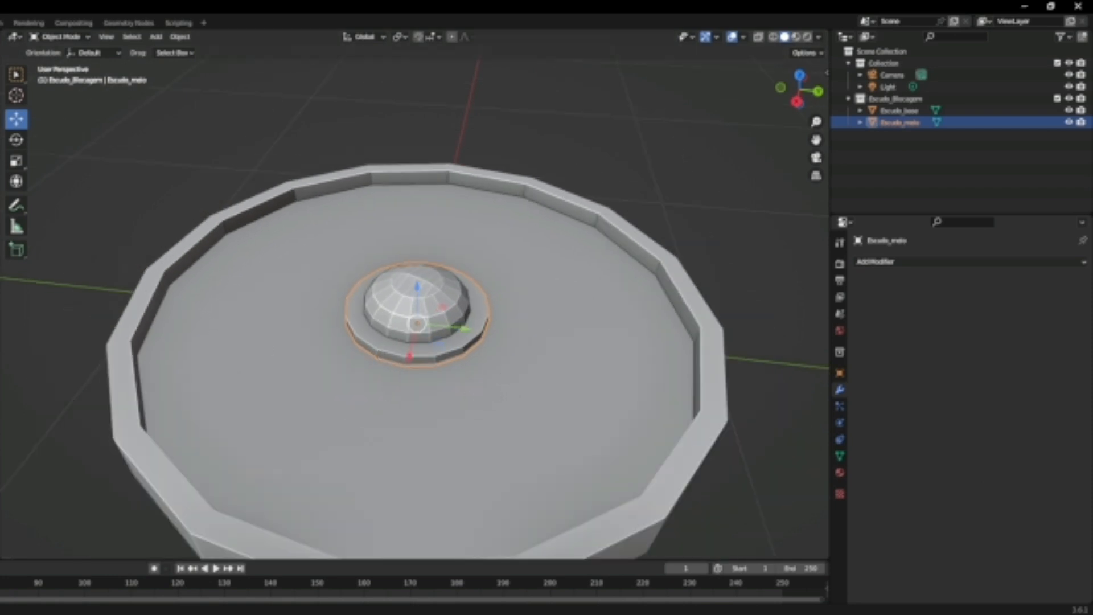
{"action": "mouse_move", "coordinate": [477, 440]}
{"action": "middle_mouse_down"}
{"action": "mouse_move", "coordinate": [462, 462]}
{"action": "mouse_move", "coordinate": [485, 440]}
{"action": "middle_mouse_up"}
{"action": "scroll", "coordinate": [506, 419], "scroll_direction": "down", "scroll_amount": 2}
{"action": "left_click", "coordinate": [505, 421]}
{"action": "middle_click_drag", "start_coordinate": [511, 392], "coordinate": [490, 364]}
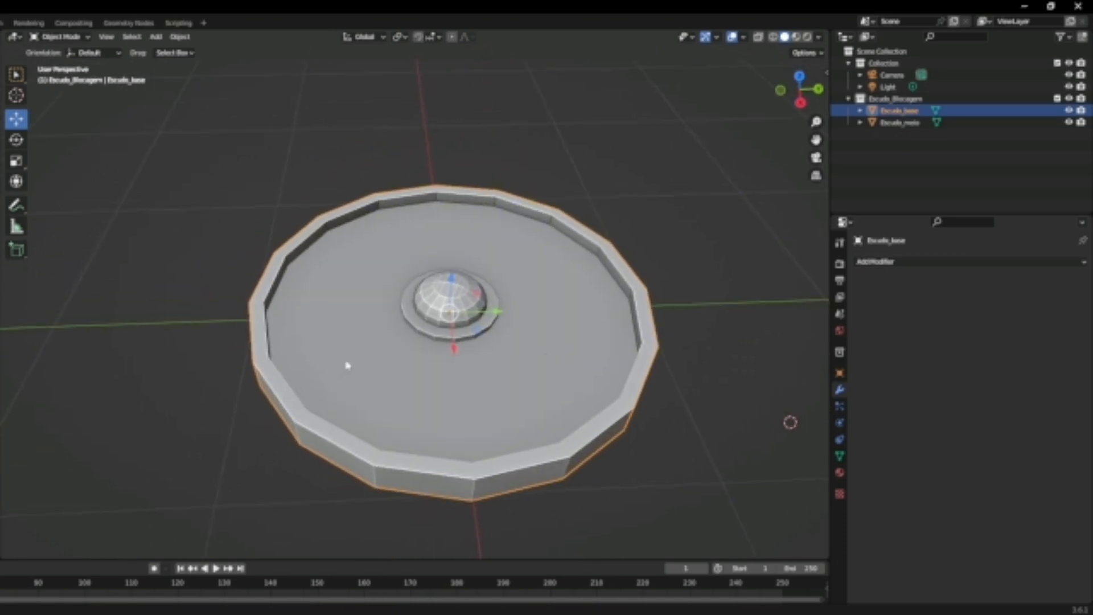
{"action": "middle_click_drag", "start_coordinate": [346, 366], "coordinate": [397, 358], "text": "shift"}
{"action": "left_click", "coordinate": [205, 338]}
Scale the shield's central boss up slightly and deselect it
{"action": "middle_click_drag", "start_coordinate": [263, 341], "coordinate": [263, 314]}
{"action": "middle_click_drag", "start_coordinate": [481, 336], "coordinate": [547, 340]}
{"action": "left_click", "coordinate": [541, 337]}
{"action": "key", "text": "s"}
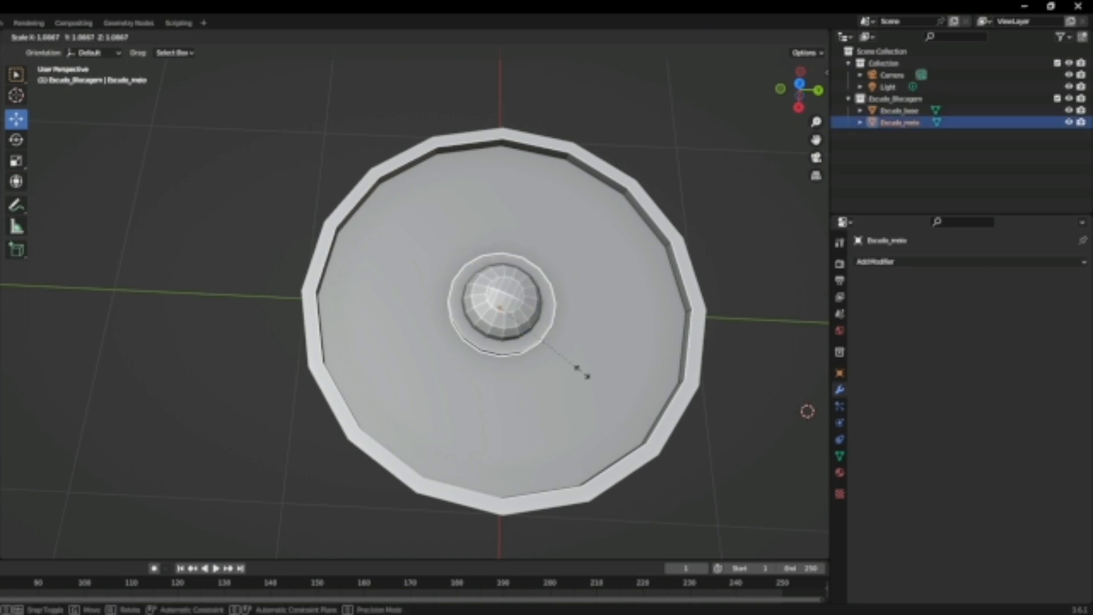
{"action": "left_click", "coordinate": [585, 376]}
{"action": "middle_click_drag", "start_coordinate": [585, 376], "coordinate": [577, 338]}
{"action": "middle_click_drag", "start_coordinate": [93, 325], "coordinate": [178, 305]}
{"action": "left_click", "coordinate": [202, 329]}
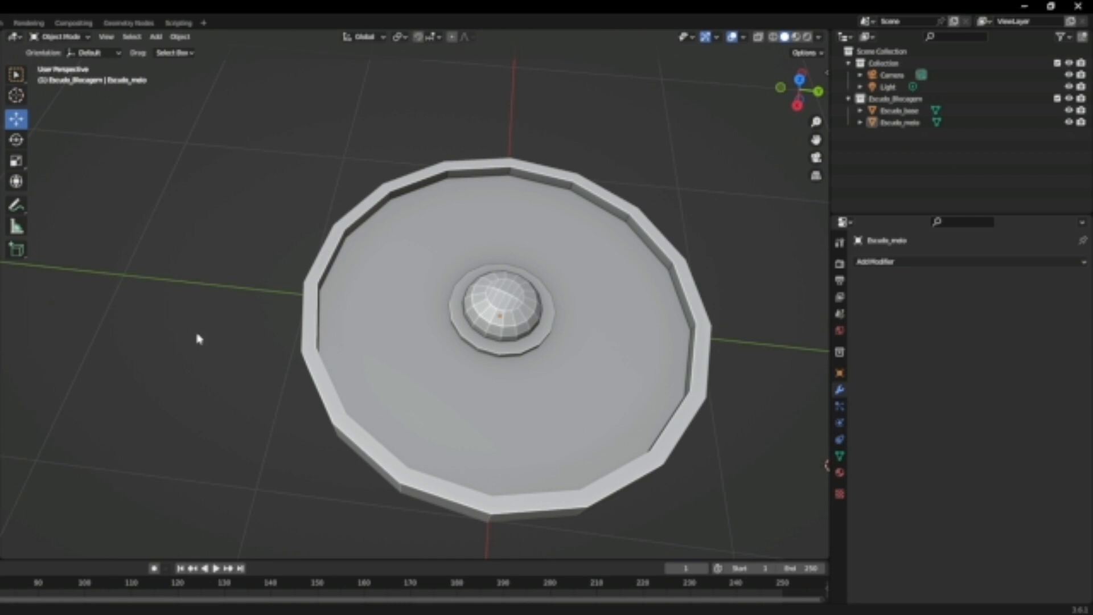
Add a cube and move it over to the opposite side of the shield
{"action": "key", "text": "shift+a"}
{"action": "left_click", "coordinate": [245, 345]}
{"action": "scroll", "coordinate": [480, 311], "scroll_direction": "down", "scroll_amount": 2}
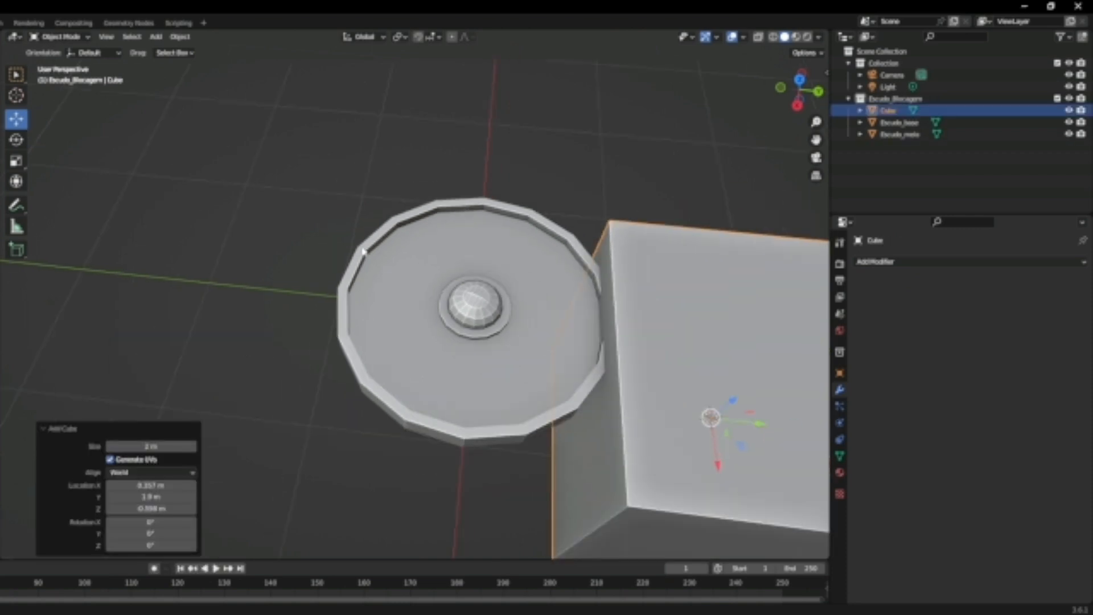
{"action": "scroll", "coordinate": [315, 276], "scroll_direction": "down", "scroll_amount": 2}
{"action": "left_click_drag", "start_coordinate": [683, 392], "coordinate": [357, 292]}
Scale the cube down to a small block beside the shield and raise it along Z
{"action": "key", "text": "s"}
{"action": "left_click", "coordinate": [307, 299]}
{"action": "middle_click_drag", "start_coordinate": [379, 299], "coordinate": [411, 291]}
{"action": "key", "text": "s"}
{"action": "left_click", "coordinate": [379, 319]}
{"action": "left_click_drag", "start_coordinate": [294, 284], "coordinate": [296, 258]}
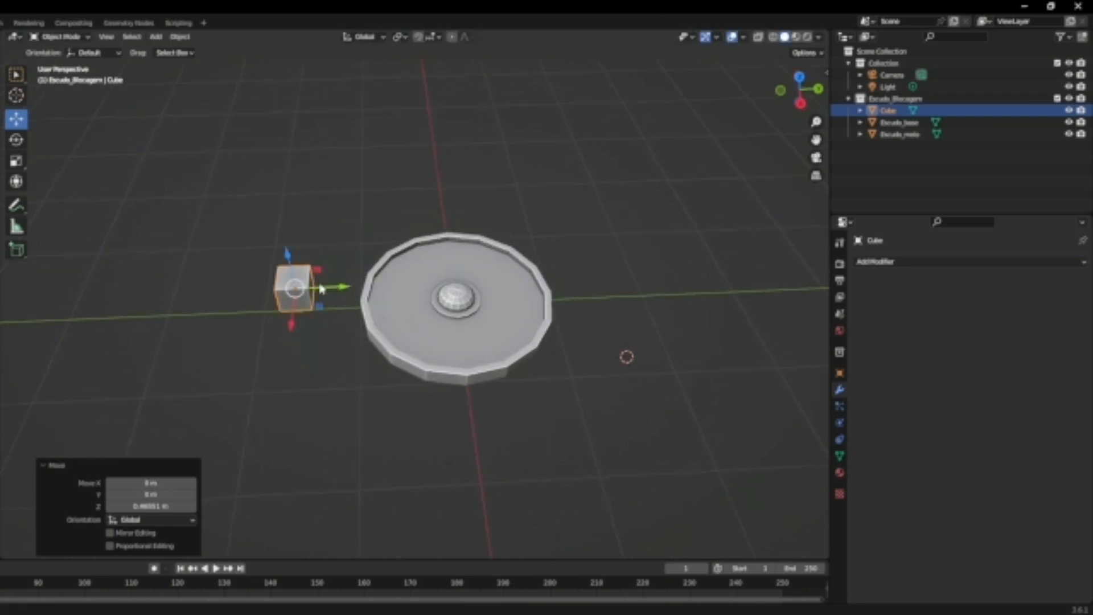
{"action": "middle_click_drag", "start_coordinate": [296, 257], "coordinate": [315, 257]}
{"action": "left_click_drag", "start_coordinate": [305, 270], "coordinate": [303, 244]}
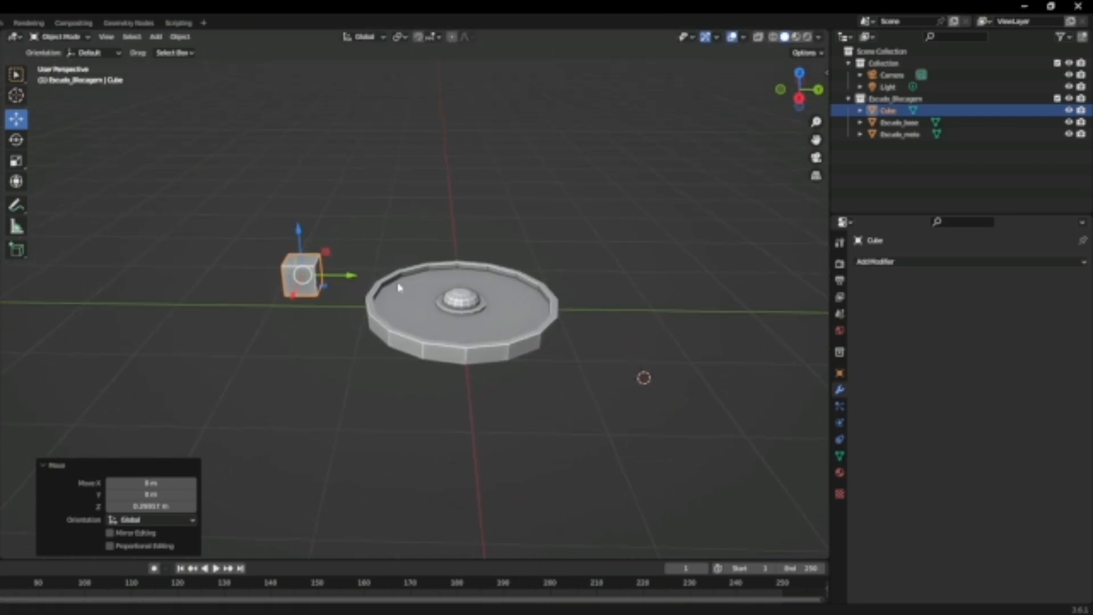
Flatten the block along Z to about 0.39 and stretch it along X by about 4.6 into a long bar
{"action": "middle_click_drag", "start_coordinate": [307, 250], "coordinate": [504, 336]}
{"action": "scroll", "coordinate": [505, 340], "scroll_direction": "up", "scroll_amount": 3}
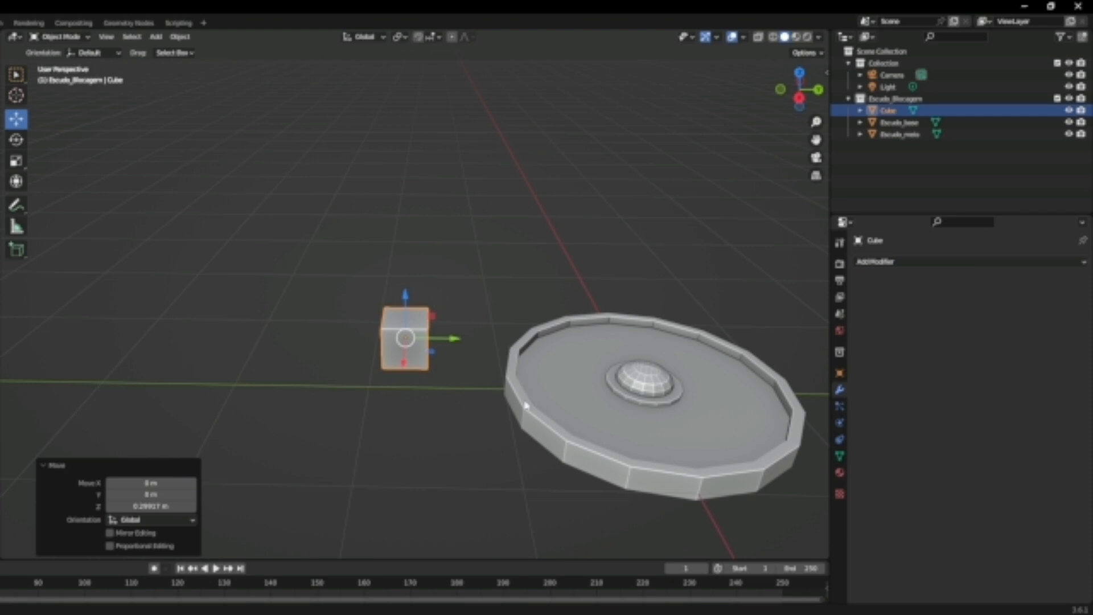
{"action": "key", "text": "s"}
{"action": "key", "text": "z"}
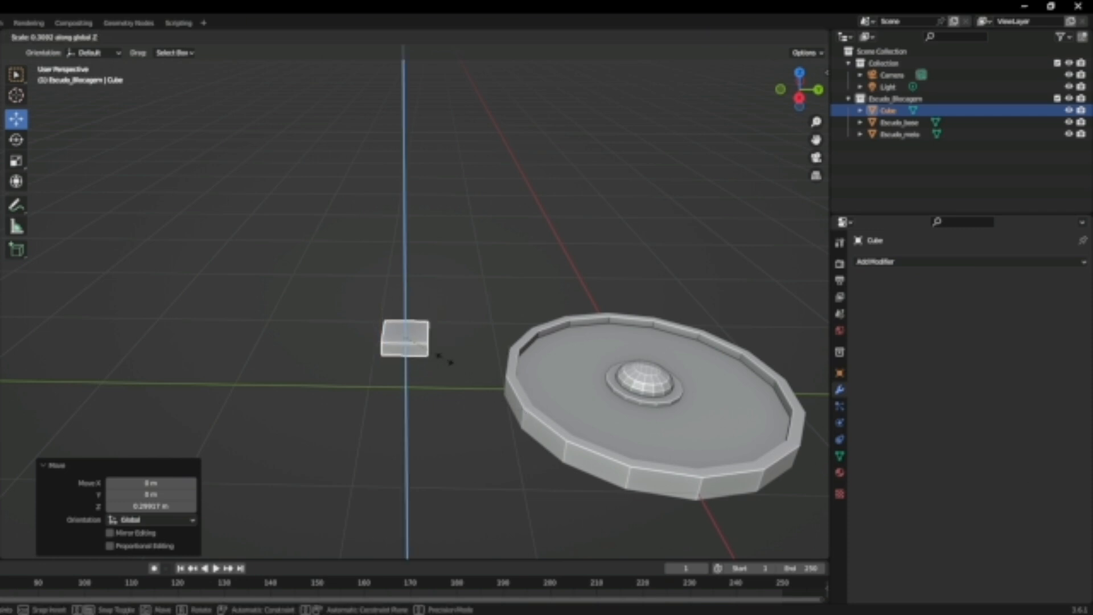
{"action": "left_click", "coordinate": [449, 362]}
{"action": "middle_click_drag", "start_coordinate": [450, 362], "coordinate": [453, 435]}
{"action": "key", "text": "s"}
{"action": "key", "text": "x"}
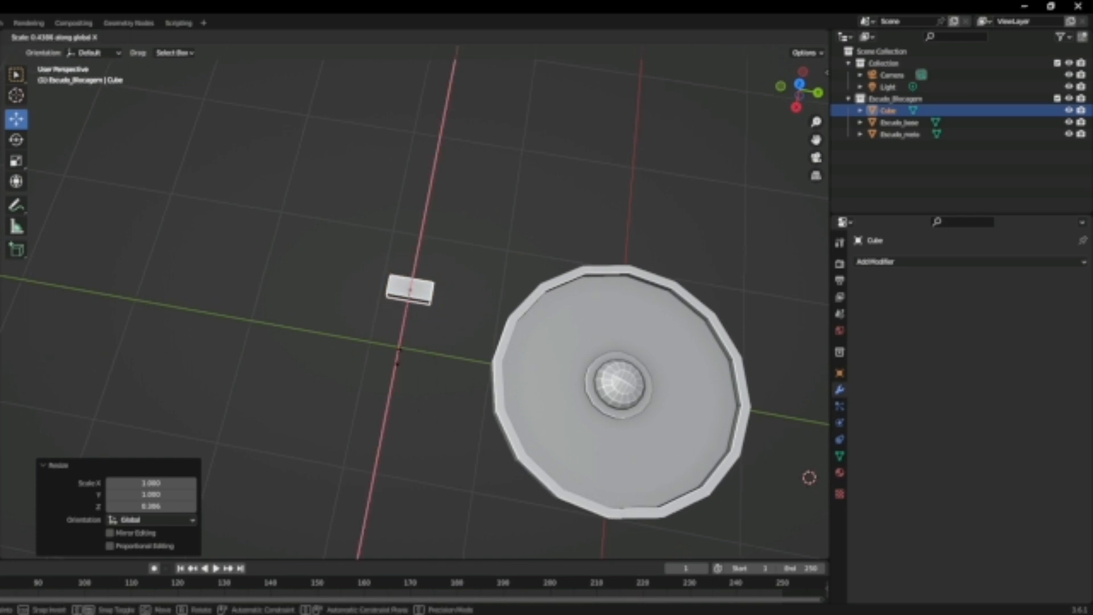
{"action": "left_click", "coordinate": [199, 182]}
Narrow the bar along Y to about 0.42 and shorten it slightly along X
{"action": "key", "text": "s"}
{"action": "key", "text": "y"}
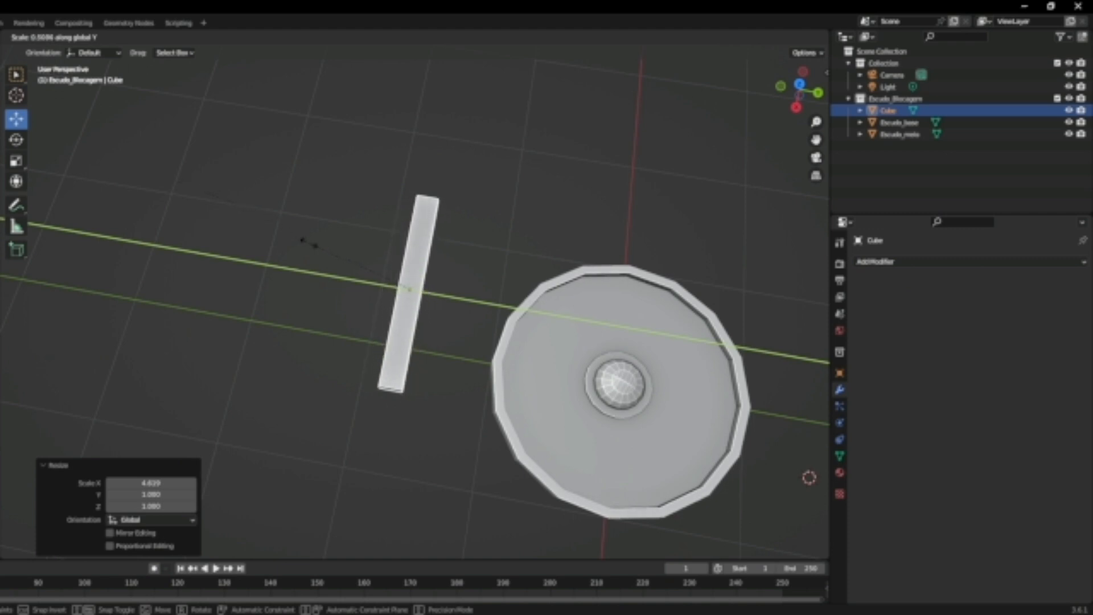
{"action": "left_click", "coordinate": [326, 254]}
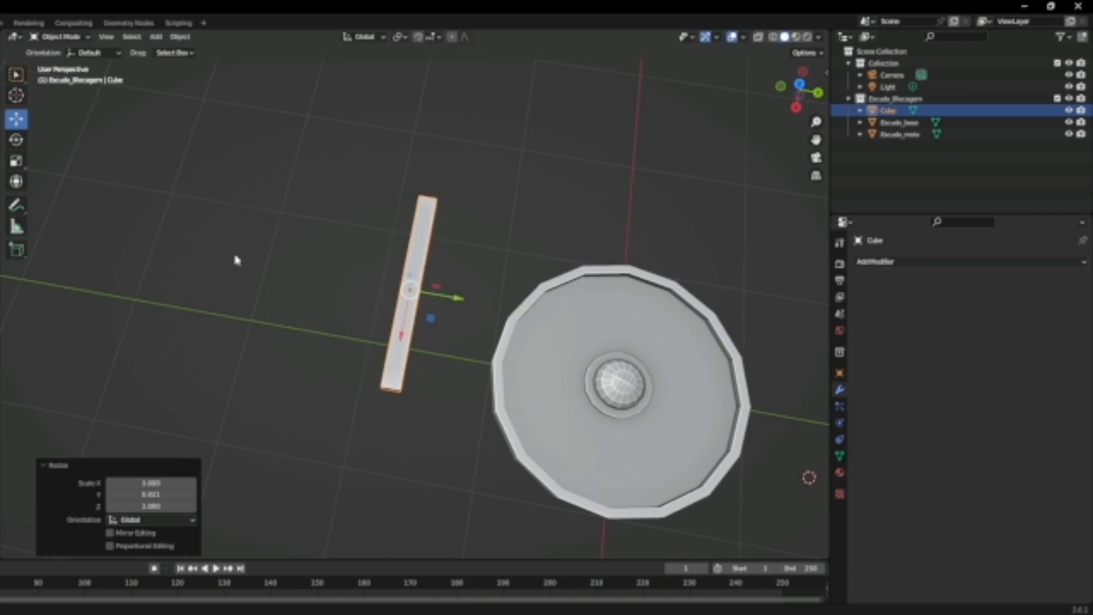
{"action": "key", "text": "s"}
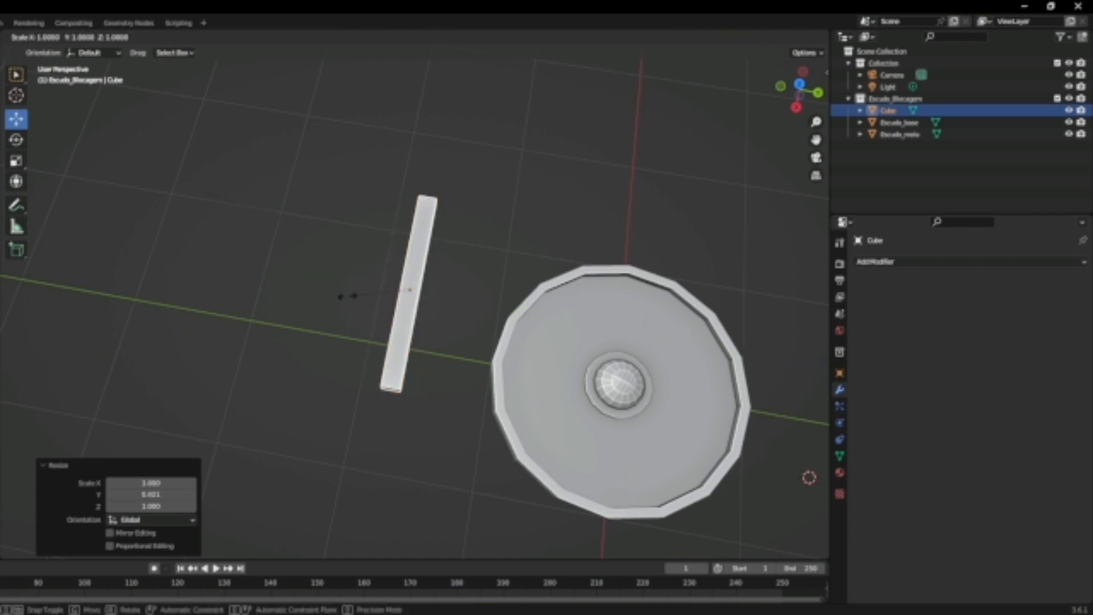
{"action": "key", "text": "x"}
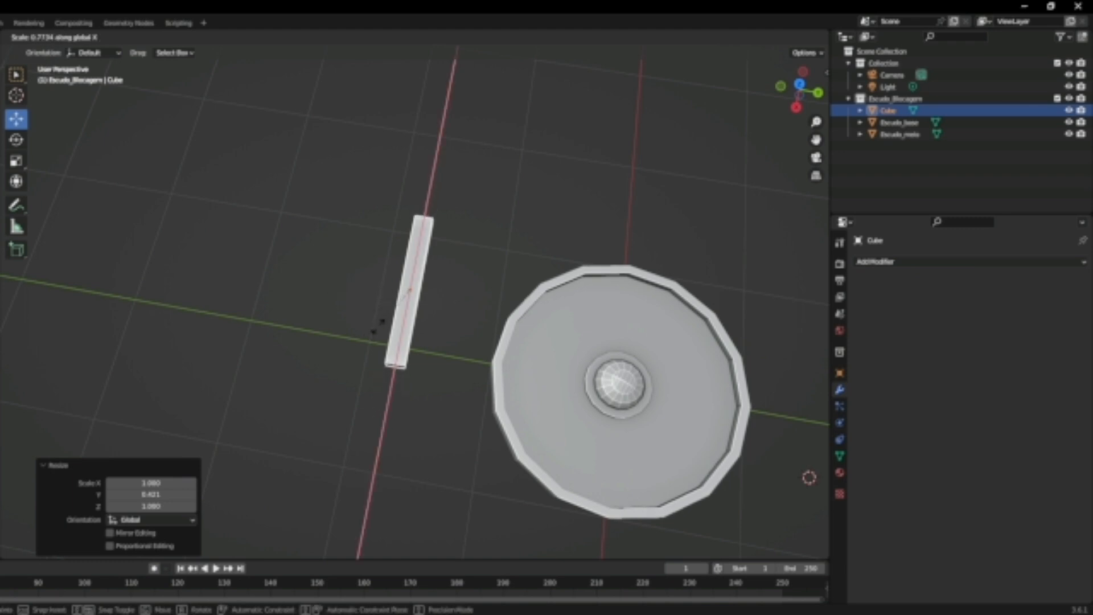
{"action": "left_click", "coordinate": [374, 326]}
Enter Edit Mode on the bar and select the four corner vertices of its top face
{"action": "scroll", "coordinate": [478, 358], "scroll_direction": "up", "scroll_amount": 2}
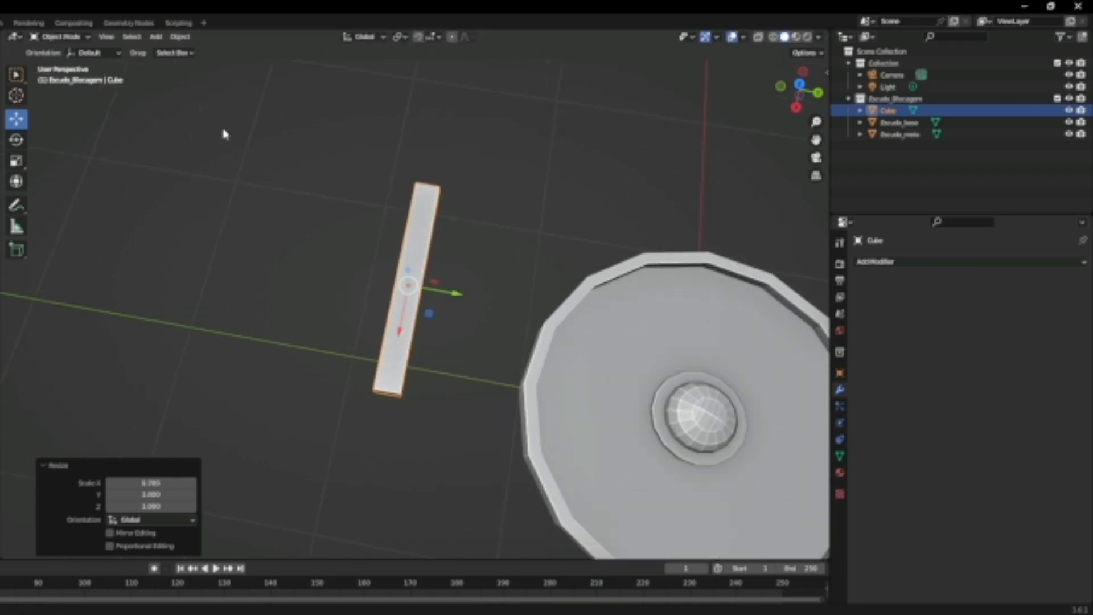
{"action": "scroll", "coordinate": [200, 136], "scroll_direction": "up", "scroll_amount": 1}
{"action": "key", "text": "Tab"}
{"action": "scroll", "coordinate": [471, 298], "scroll_direction": "up", "scroll_amount": 2}
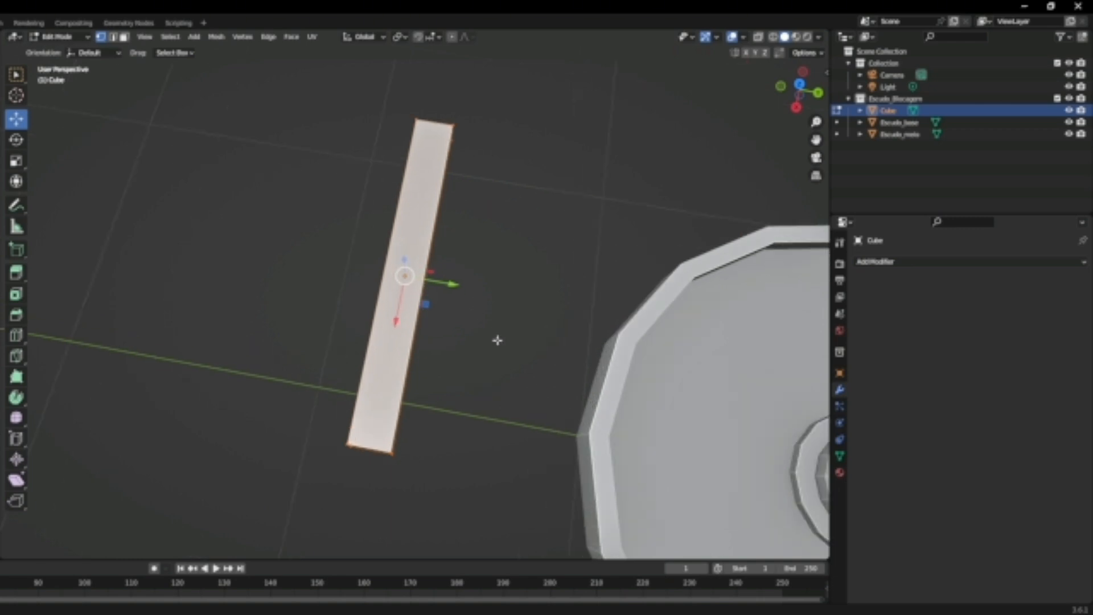
{"action": "middle_click_drag", "start_coordinate": [498, 339], "coordinate": [510, 298], "text": "shift"}
{"action": "middle_click_drag", "start_coordinate": [411, 402], "coordinate": [414, 467]}
{"action": "left_click", "coordinate": [394, 469]}
{"action": "middle_click_drag", "start_coordinate": [476, 381], "coordinate": [333, 364]}
{"action": "left_click", "coordinate": [761, 483], "text": "shift"}
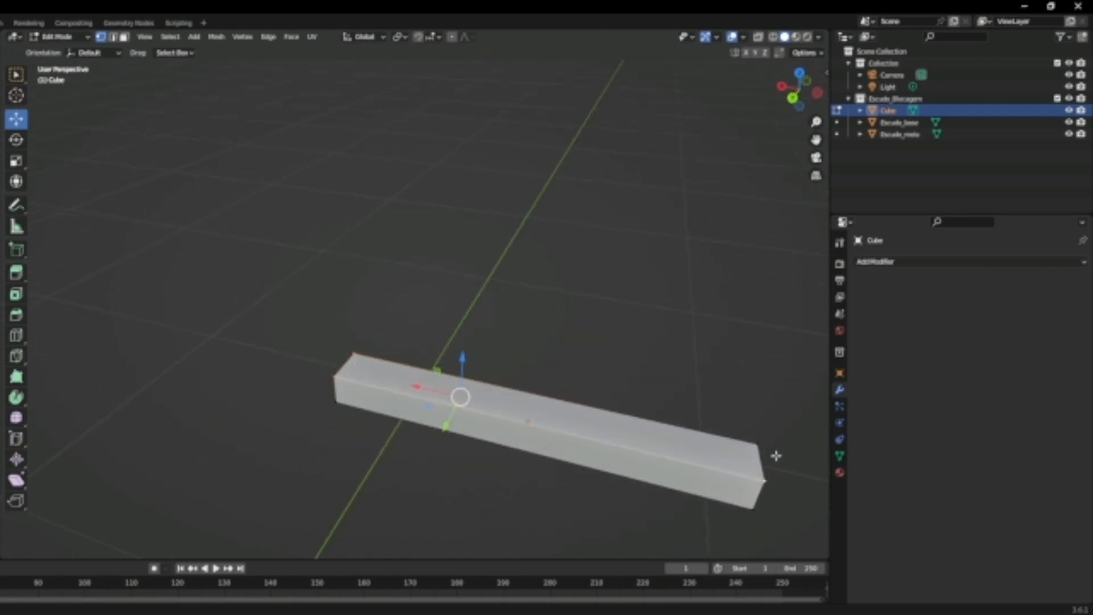
{"action": "left_click", "coordinate": [754, 442], "text": "shift"}
{"action": "left_click", "coordinate": [351, 413], "text": "shift"}
{"action": "middle_click_drag", "start_coordinate": [351, 413], "coordinate": [514, 442]}
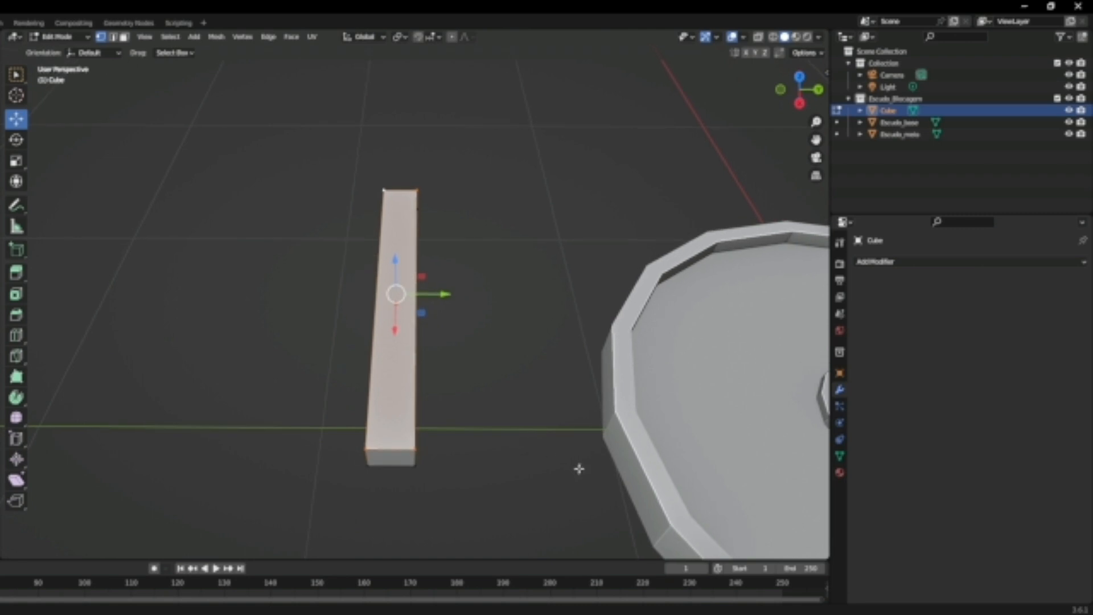
Try narrowing the bar's top face along Y to about 0.48, and undo the scaling
{"action": "key", "text": "s"}
{"action": "key", "text": "y"}
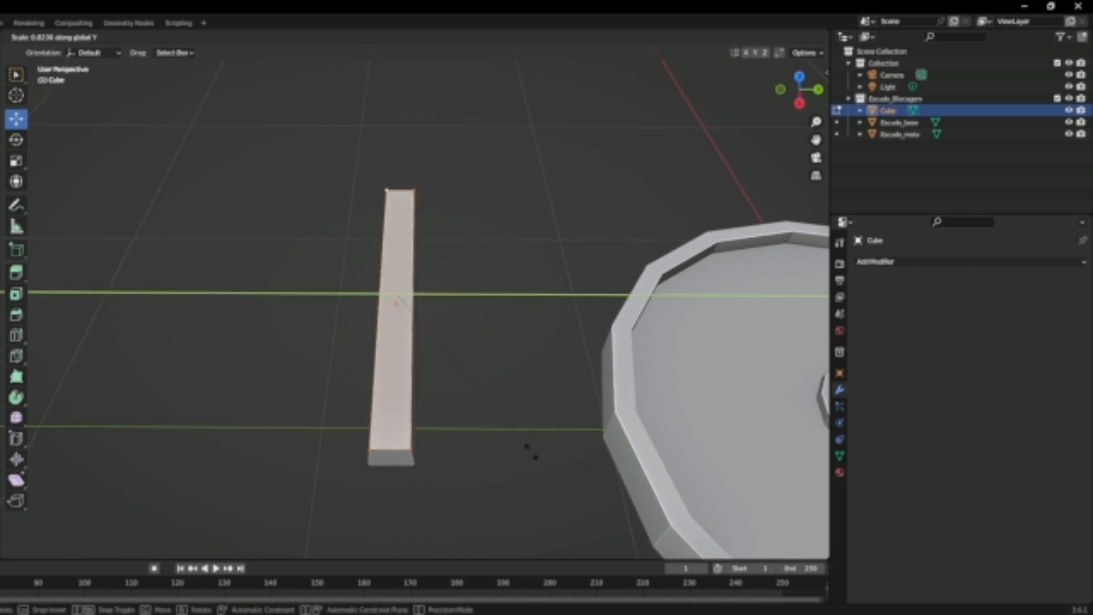
{"action": "left_click", "coordinate": [393, 415]}
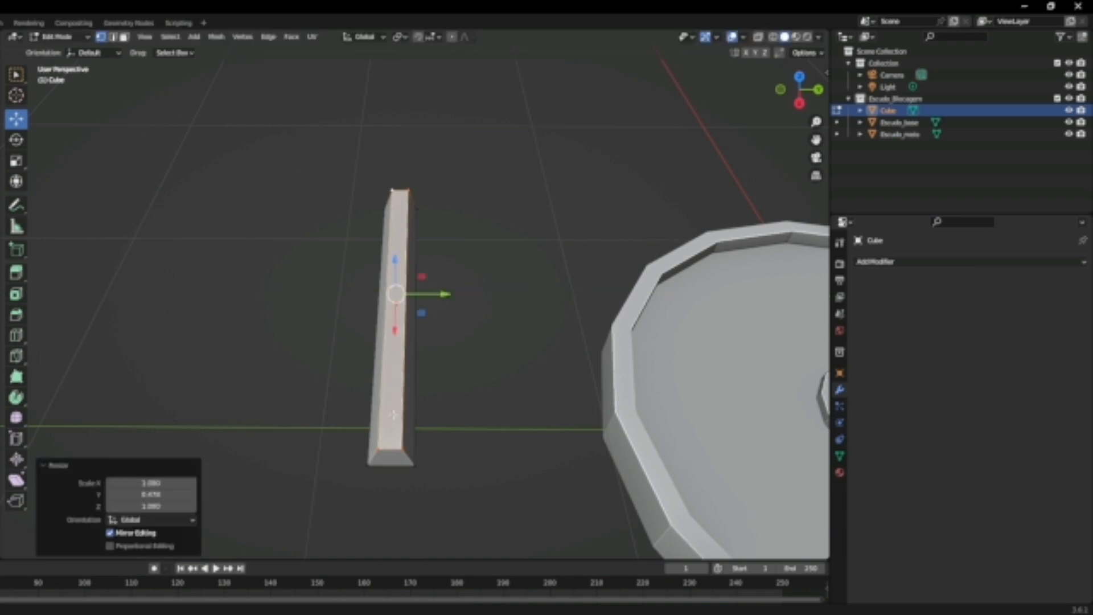
{"action": "key", "text": "ctrl+z"}
Place the Viking shield reference image over the 3D viewport near the bar for comparison
{"action": "middle_click_drag", "start_coordinate": [403, 423], "coordinate": [489, 345]}
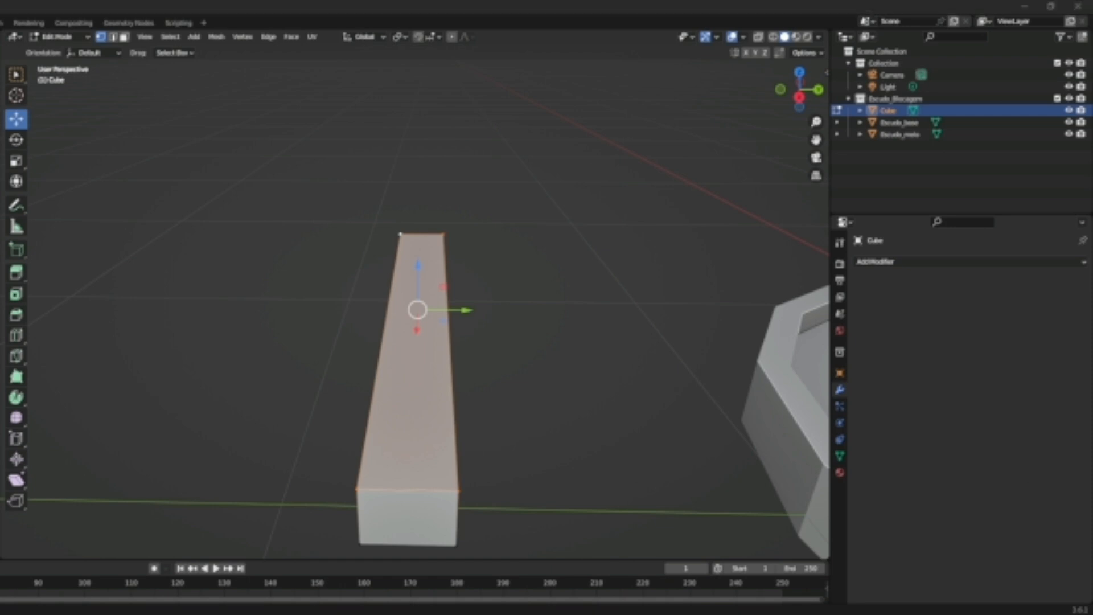
{"action": "left_click_drag", "start_coordinate": [0, 200], "coordinate": [165, 180]}
{"action": "middle_click_drag", "start_coordinate": [356, 363], "coordinate": [395, 443]}
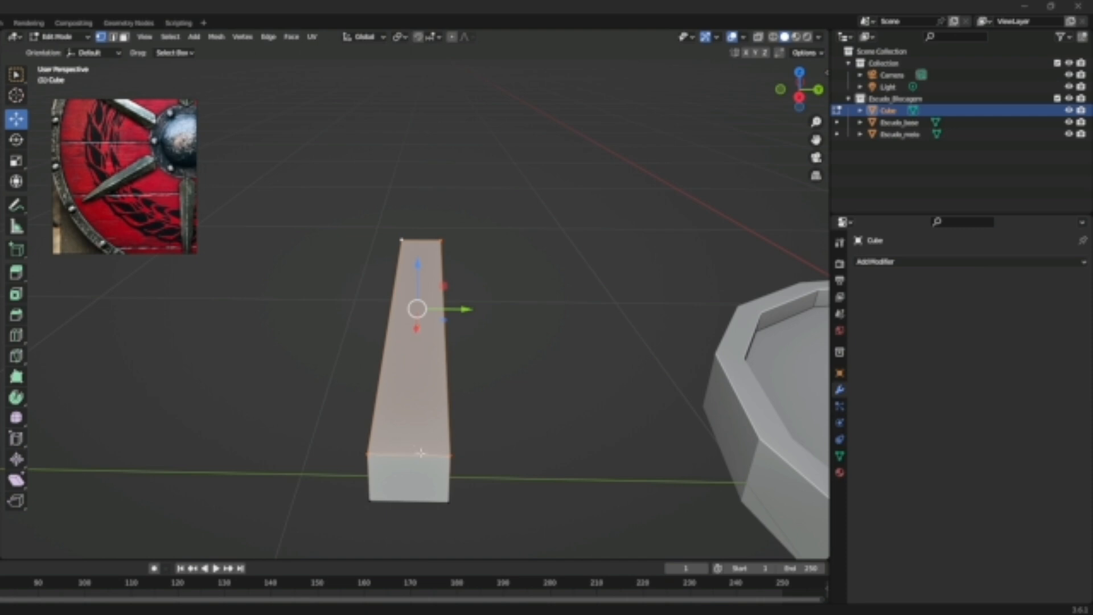
Add one centred loop cut running lengthwise along the bar
{"action": "middle_click_drag", "start_coordinate": [454, 483], "coordinate": [450, 434]}
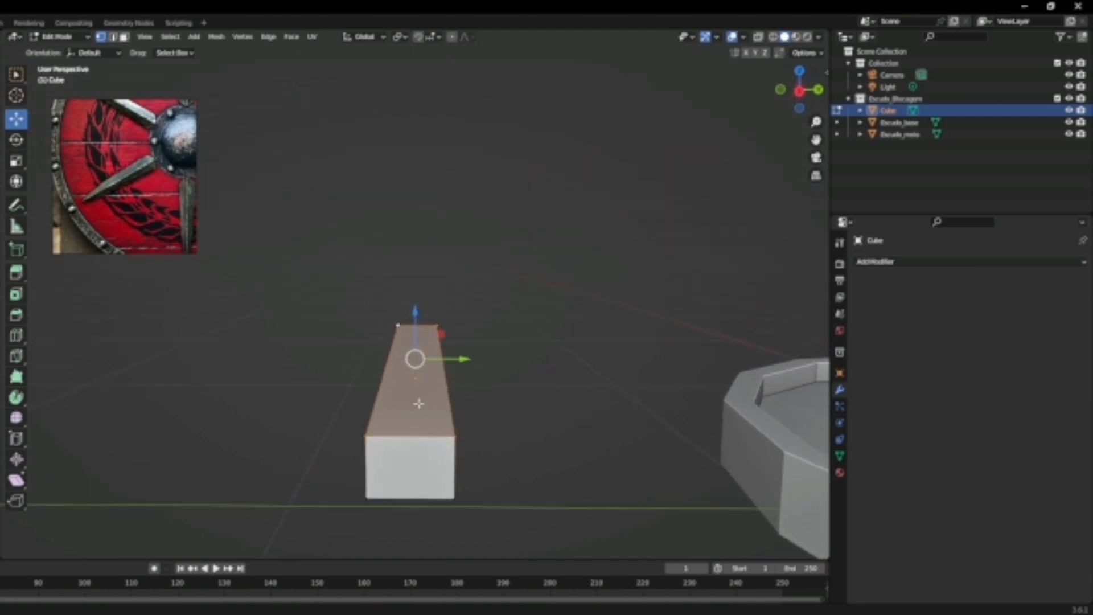
{"action": "key", "text": "ctrl+r"}
{"action": "left_click", "coordinate": [396, 488]}
{"action": "left_click", "coordinate": [396, 488]}
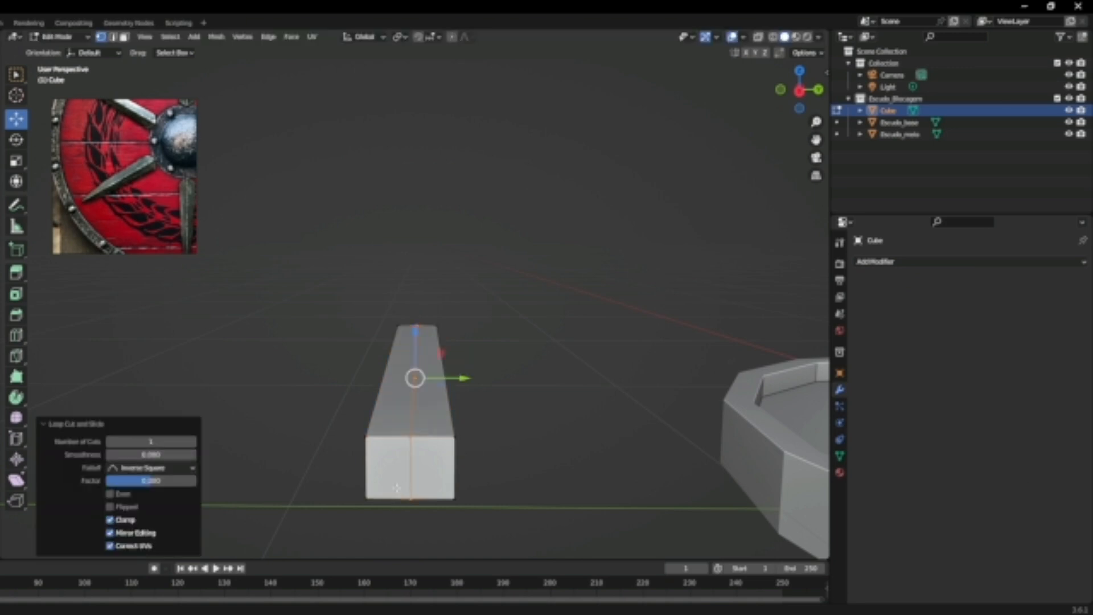
Select the four outer corner vertices of the bar's top and lower them along Z, forming a central ridge
{"action": "left_click", "coordinate": [365, 437]}
{"action": "left_click", "coordinate": [458, 438], "text": "shift"}
{"action": "middle_click_drag", "start_coordinate": [488, 376], "coordinate": [482, 422]}
{"action": "middle_click_drag", "start_coordinate": [459, 143], "coordinate": [419, 210], "text": "shift"}
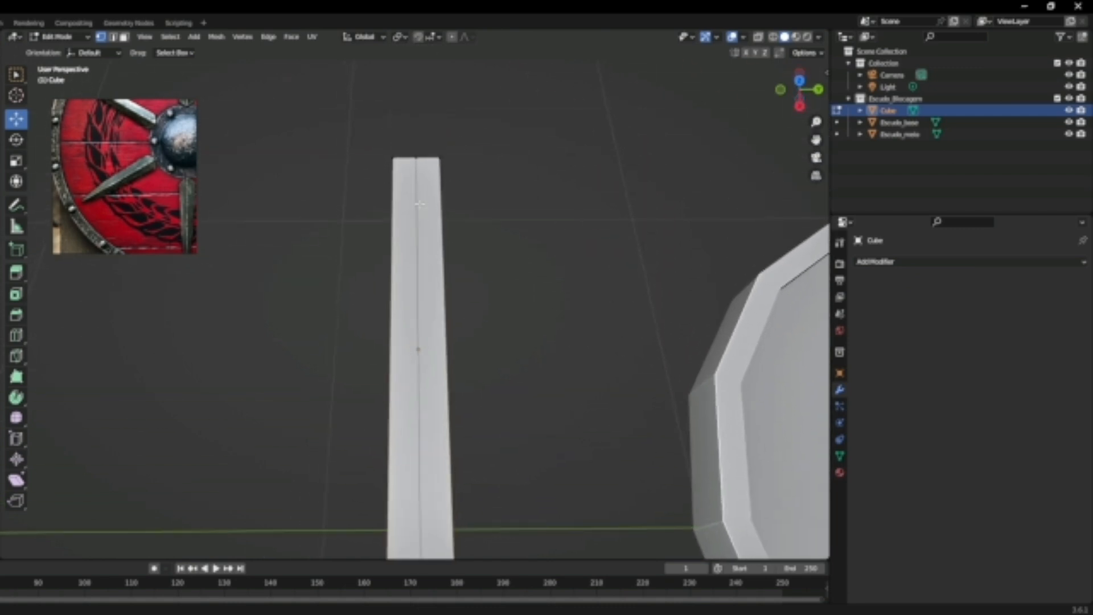
{"action": "left_click", "coordinate": [440, 159], "text": "shift"}
{"action": "left_click", "coordinate": [393, 160], "text": "shift"}
{"action": "middle_click_drag", "start_coordinate": [516, 377], "coordinate": [543, 288], "text": "shift"}
{"action": "left_click_drag", "start_coordinate": [427, 229], "coordinate": [427, 260]}
{"action": "middle_click_drag", "start_coordinate": [507, 336], "coordinate": [517, 325]}
{"action": "left_click_drag", "start_coordinate": [434, 298], "coordinate": [439, 304]}
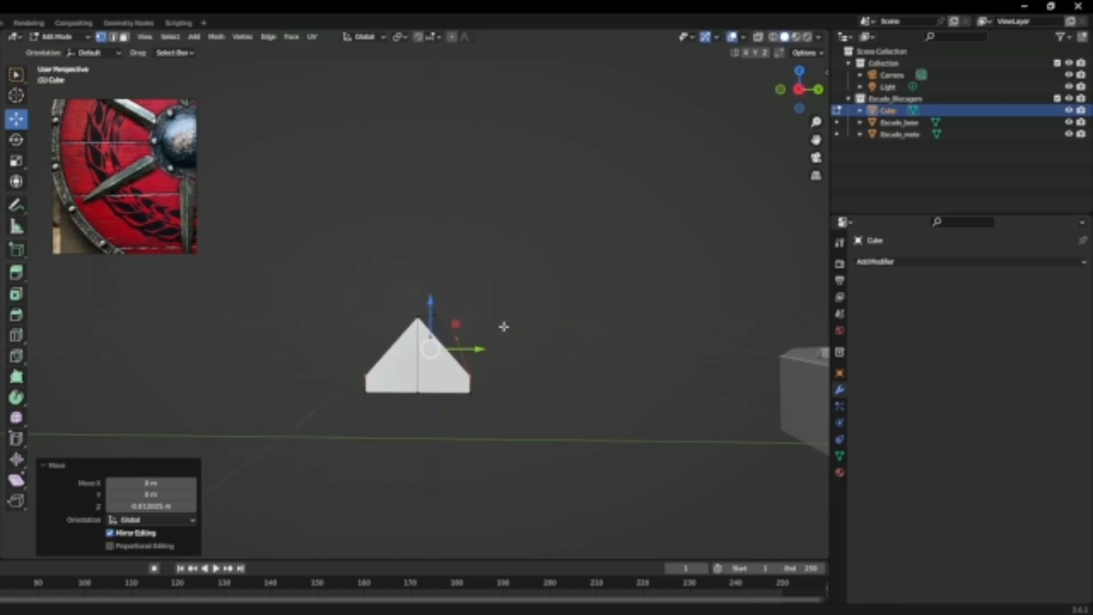
Select the two ridge end vertices and lower the ridge along Z to flatten the bar's profile
{"action": "middle_click_drag", "start_coordinate": [517, 281], "coordinate": [467, 225]}
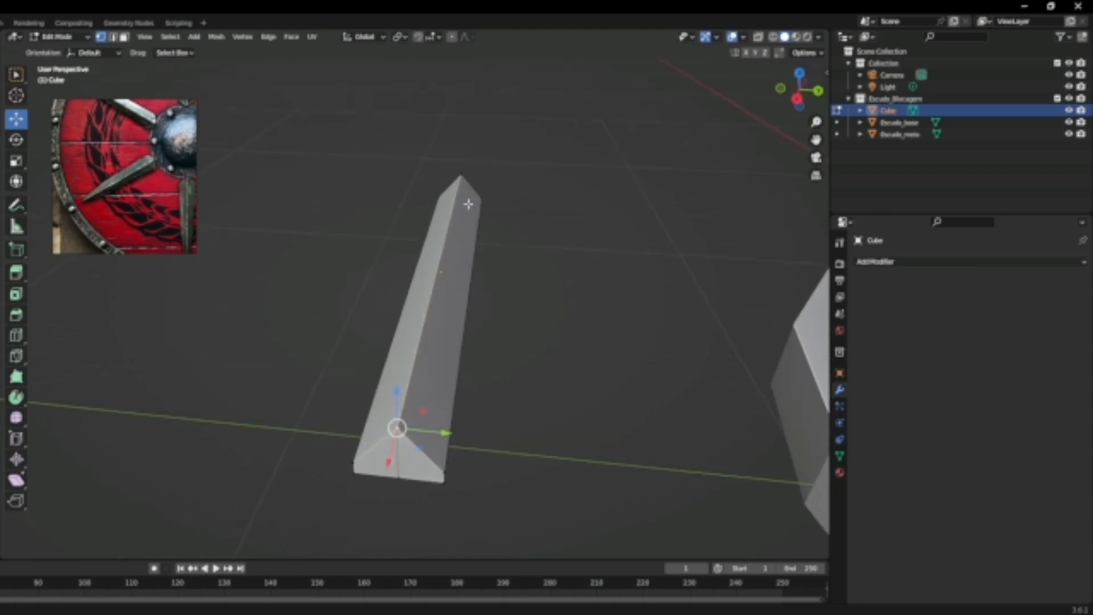
{"action": "left_click", "coordinate": [462, 176], "text": "shift"}
{"action": "middle_click_drag", "start_coordinate": [504, 337], "coordinate": [481, 284]}
{"action": "left_click_drag", "start_coordinate": [434, 261], "coordinate": [441, 286]}
{"action": "middle_click_drag", "start_coordinate": [444, 336], "coordinate": [381, 444]}
Pull the centre vertices of the bar's near end outward along X into a point, and lower its upper tip vertex along Z
{"action": "left_click", "coordinate": [387, 448]}
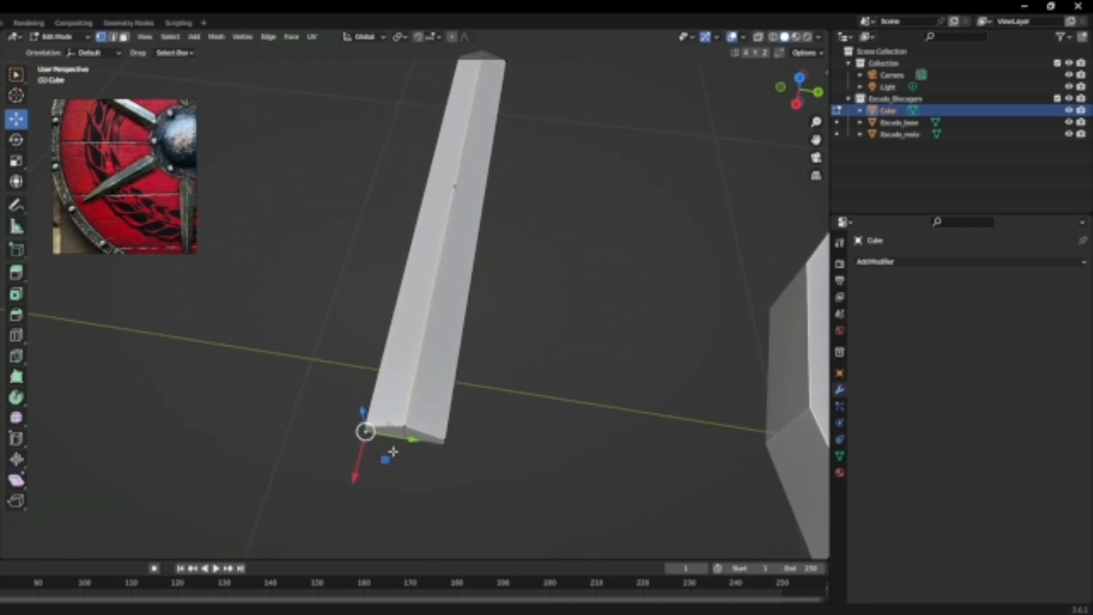
{"action": "left_click", "coordinate": [406, 434]}
{"action": "left_click_drag", "start_coordinate": [390, 479], "coordinate": [369, 521]}
{"action": "middle_click_drag", "start_coordinate": [444, 479], "coordinate": [267, 393]}
{"action": "left_click", "coordinate": [273, 382]}
{"action": "left_click_drag", "start_coordinate": [272, 345], "coordinate": [272, 371]}
{"action": "middle_click_drag", "start_coordinate": [296, 376], "coordinate": [313, 413]}
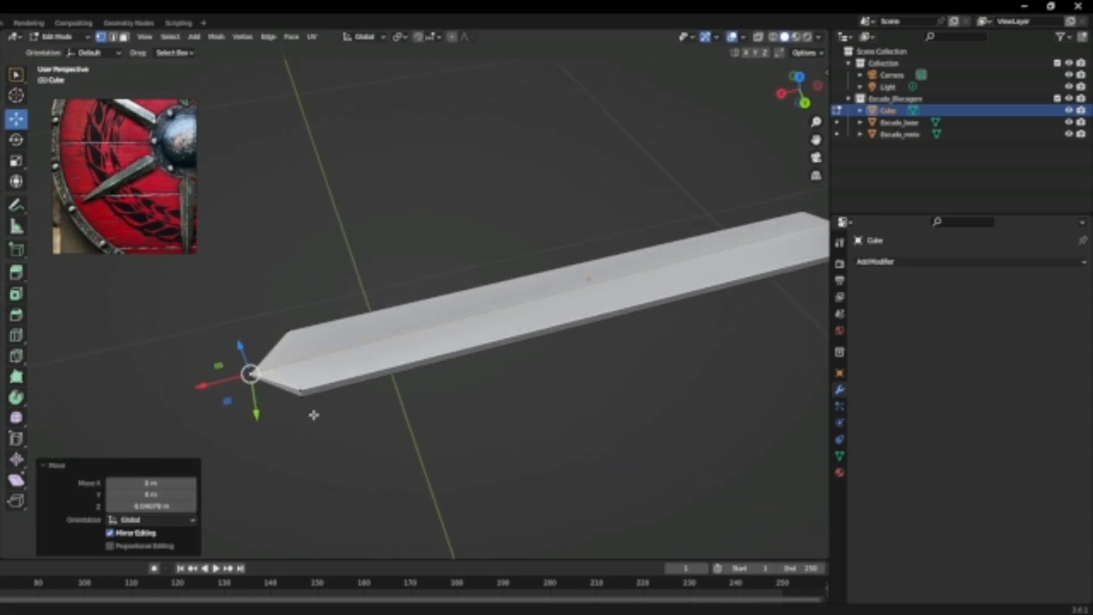
Move the ridge vertex at the bar's far end outward along X and lower it about 0.011 m along Z
{"action": "middle_click_drag", "start_coordinate": [389, 381], "coordinate": [312, 414], "text": "shift"}
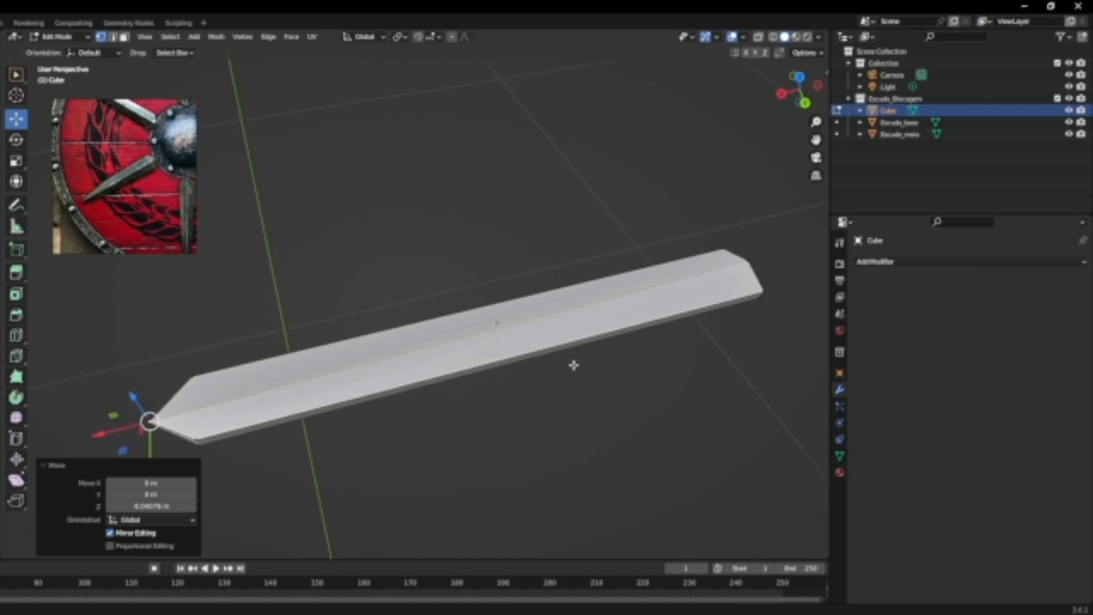
{"action": "middle_click_drag", "start_coordinate": [579, 362], "coordinate": [361, 417], "text": "shift"}
{"action": "middle_click_drag", "start_coordinate": [579, 349], "coordinate": [529, 364]}
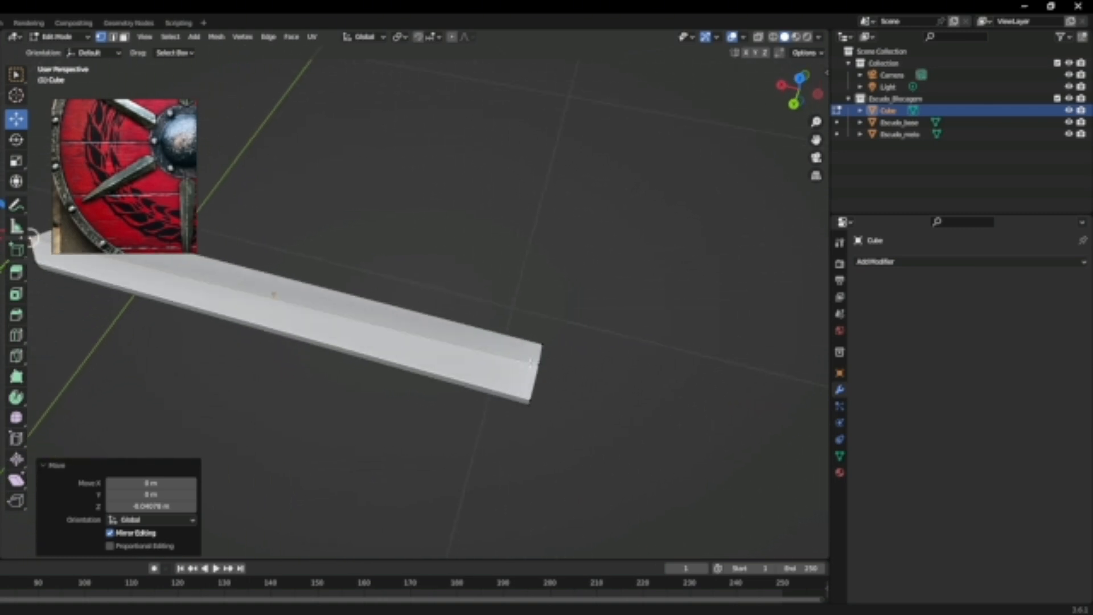
{"action": "left_click", "coordinate": [536, 364]}
{"action": "middle_click_drag", "start_coordinate": [597, 408], "coordinate": [513, 393]}
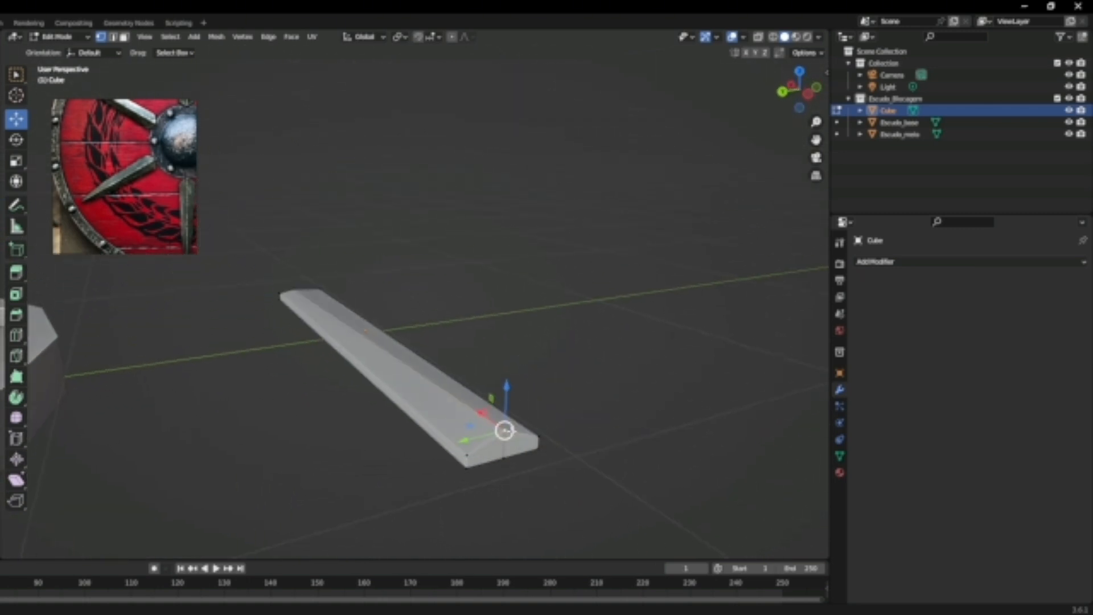
{"action": "middle_click_drag", "start_coordinate": [504, 454], "coordinate": [548, 399]}
{"action": "key", "text": "g"}
{"action": "key", "text": "x"}
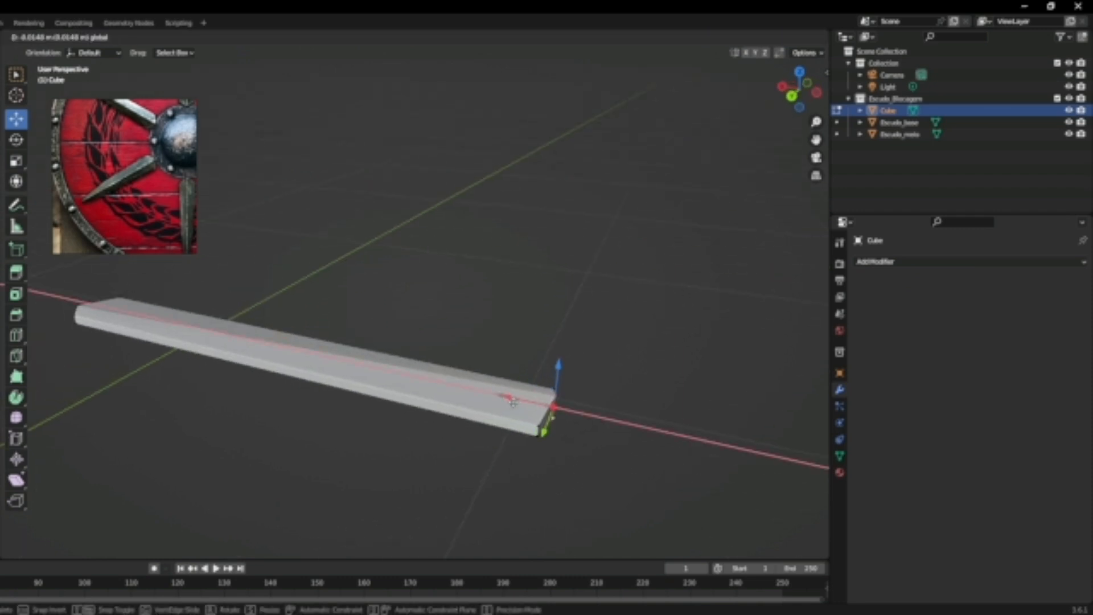
{"action": "left_click", "coordinate": [523, 405]}
{"action": "key", "text": "g"}
{"action": "key", "text": "z"}
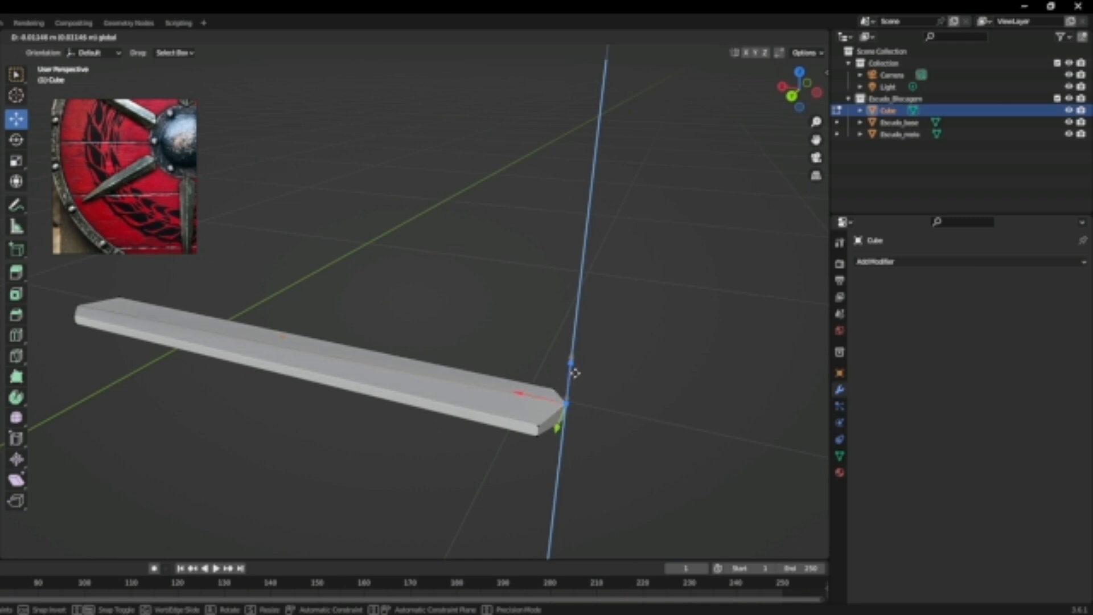
{"action": "left_click", "coordinate": [574, 372]}
Move the lower centre vertex of the far end outward along X to complete the blunt point
{"action": "middle_click_drag", "start_coordinate": [609, 404], "coordinate": [601, 366]}
{"action": "left_click", "coordinate": [576, 421]}
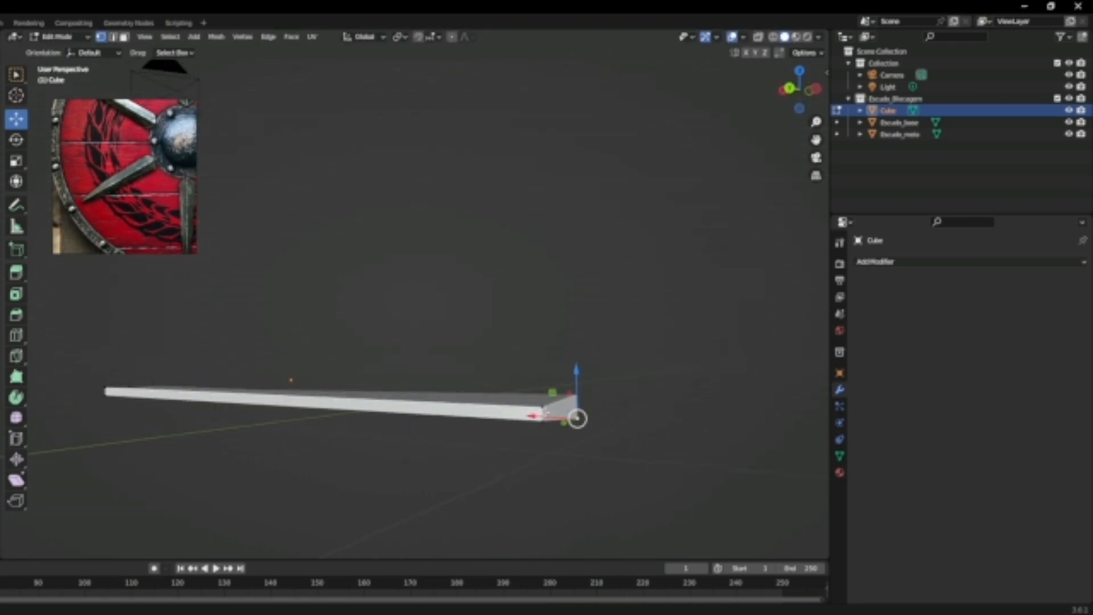
{"action": "key", "text": "g"}
{"action": "key", "text": "x"}
{"action": "left_click", "coordinate": [602, 416]}
{"action": "middle_click_drag", "start_coordinate": [601, 416], "coordinate": [481, 380]}
{"action": "scroll", "coordinate": [330, 368], "scroll_direction": "down", "scroll_amount": 2}
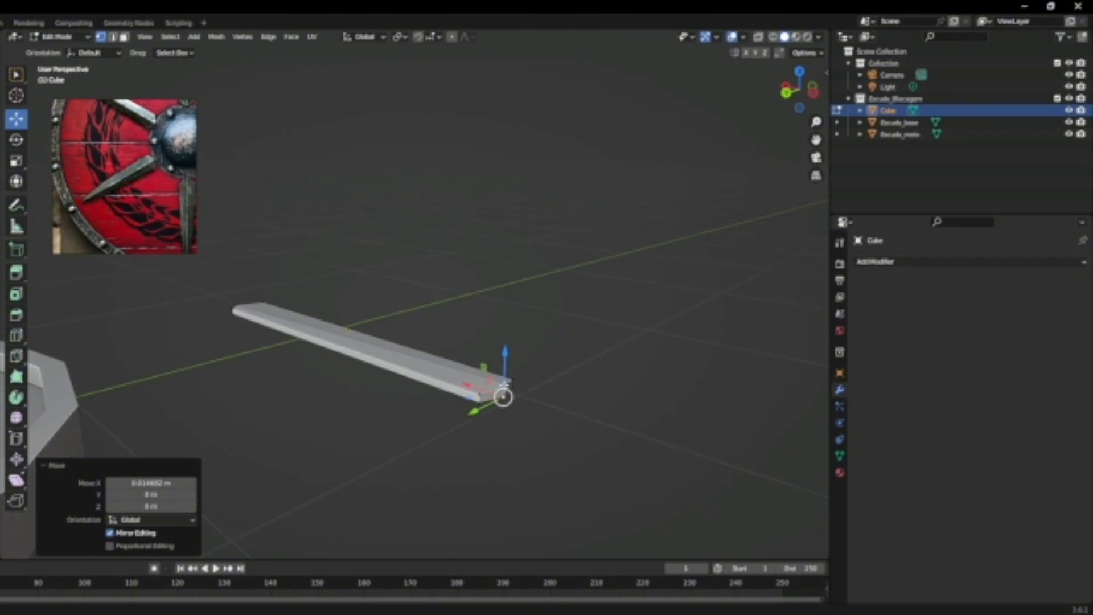
{"action": "left_click_drag", "start_coordinate": [479, 379], "coordinate": [485, 381]}
Extend the vertex at the bar's near tip outward along X by about 0.034 m
{"action": "middle_click_drag", "start_coordinate": [487, 342], "coordinate": [582, 407]}
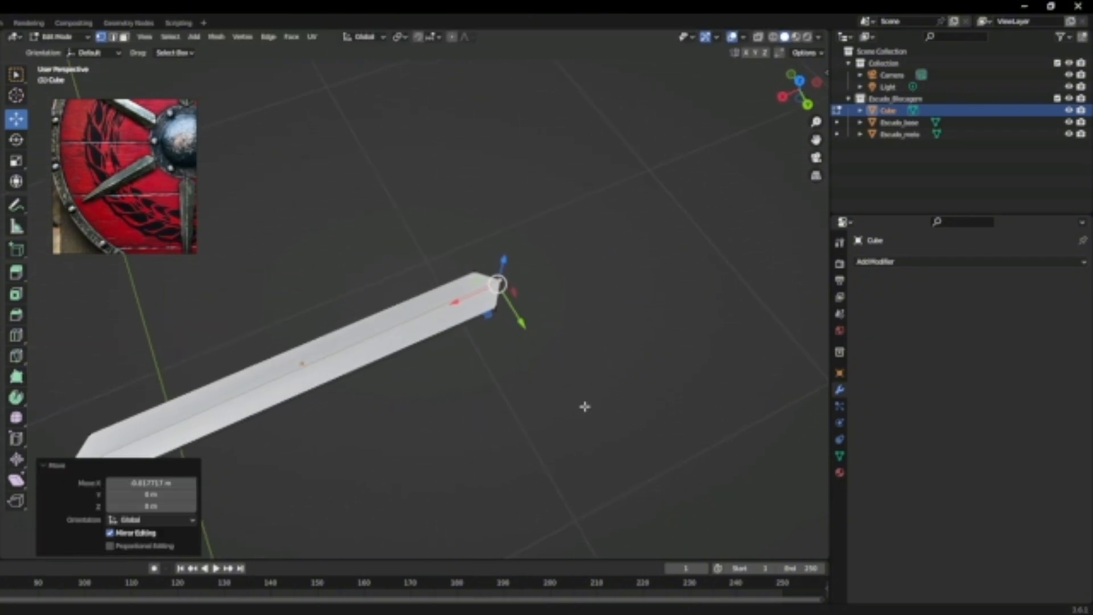
{"action": "middle_click_drag", "start_coordinate": [363, 408], "coordinate": [585, 372], "text": "shift"}
{"action": "scroll", "coordinate": [591, 394], "scroll_direction": "up", "scroll_amount": 3}
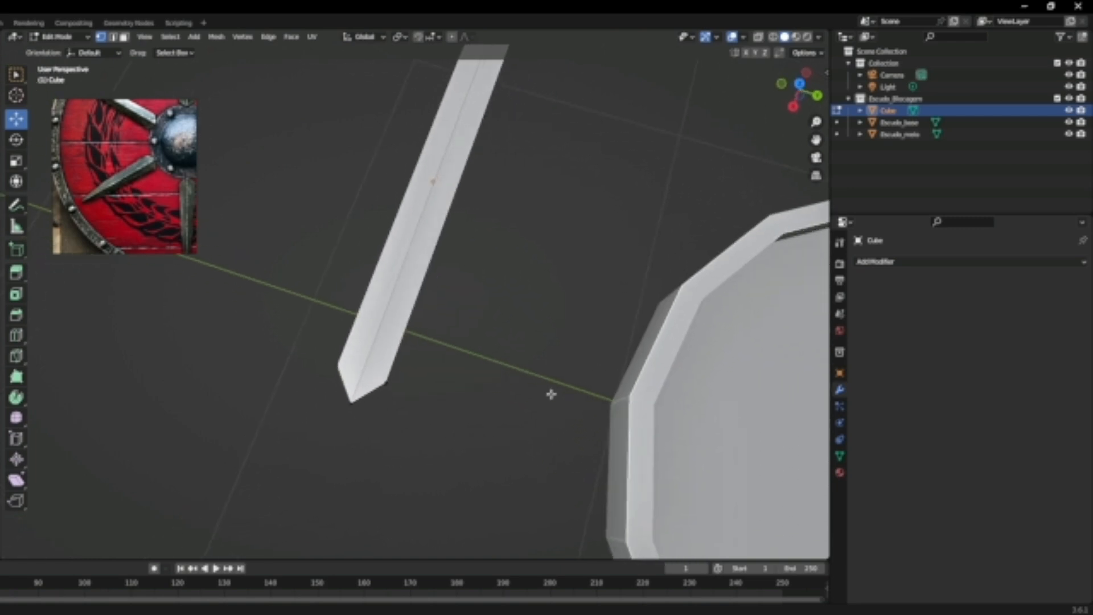
{"action": "middle_click_drag", "start_coordinate": [491, 391], "coordinate": [485, 339]}
{"action": "middle_click_drag", "start_coordinate": [318, 369], "coordinate": [413, 393]}
{"action": "middle_click_drag", "start_coordinate": [375, 360], "coordinate": [457, 379]}
{"action": "middle_click_drag", "start_coordinate": [498, 410], "coordinate": [384, 434]}
{"action": "key", "text": "g"}
{"action": "key", "text": "x"}
{"action": "left_click", "coordinate": [330, 387]}
{"action": "middle_click_drag", "start_coordinate": [465, 420], "coordinate": [471, 357]}
{"action": "middle_click_drag", "start_coordinate": [516, 412], "coordinate": [508, 408]}
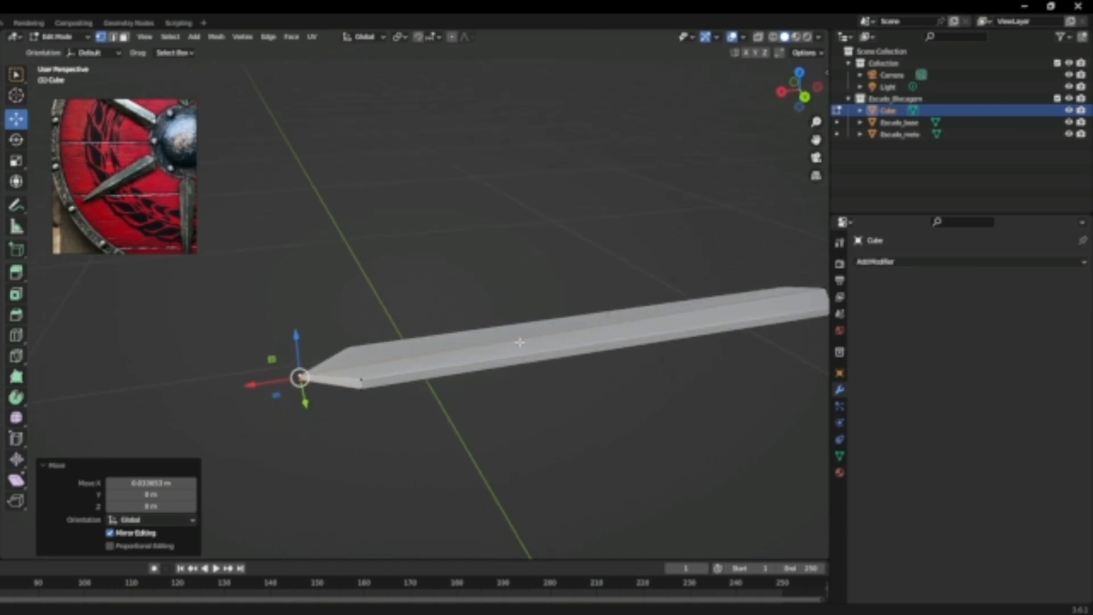
Select the lengthwise ridge edge in edge selection mode, nudge it along Z, and return to Object Mode
{"action": "left_click", "coordinate": [520, 341]}
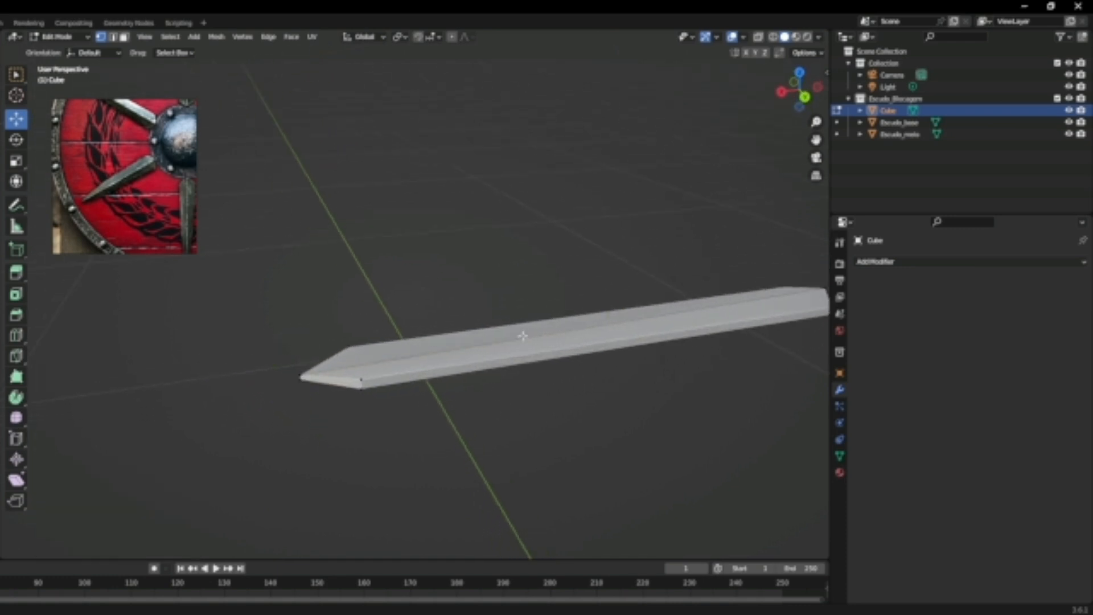
{"action": "left_click", "coordinate": [114, 26]}
{"action": "left_click", "coordinate": [0, 23]}
{"action": "left_click", "coordinate": [112, 36]}
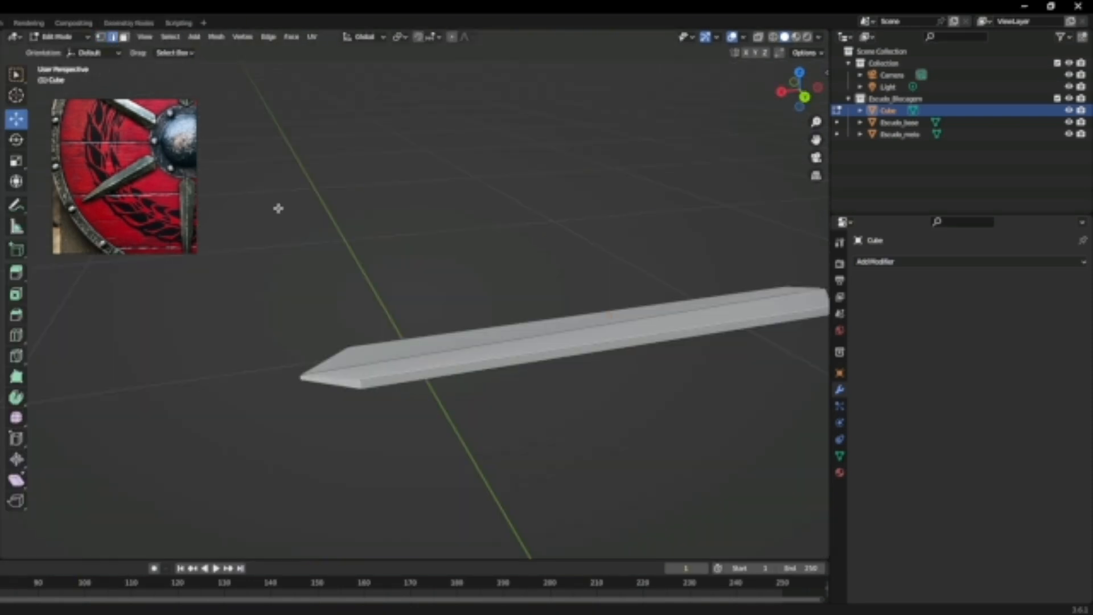
{"action": "left_click", "coordinate": [426, 361]}
{"action": "left_click_drag", "start_coordinate": [598, 285], "coordinate": [596, 283]}
{"action": "middle_click_drag", "start_coordinate": [596, 282], "coordinate": [586, 252]}
{"action": "key", "text": "Tab"}
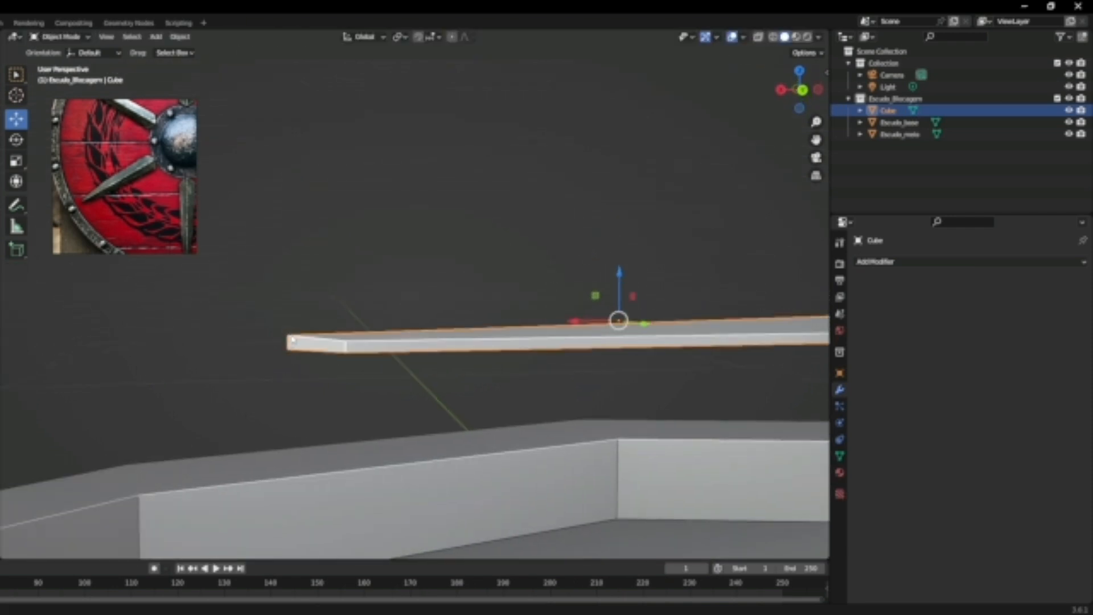
Lower the upper vertex of the near tip slightly along Z in Edit Mode
{"action": "key", "text": "Tab"}
{"action": "left_click", "coordinate": [285, 342]}
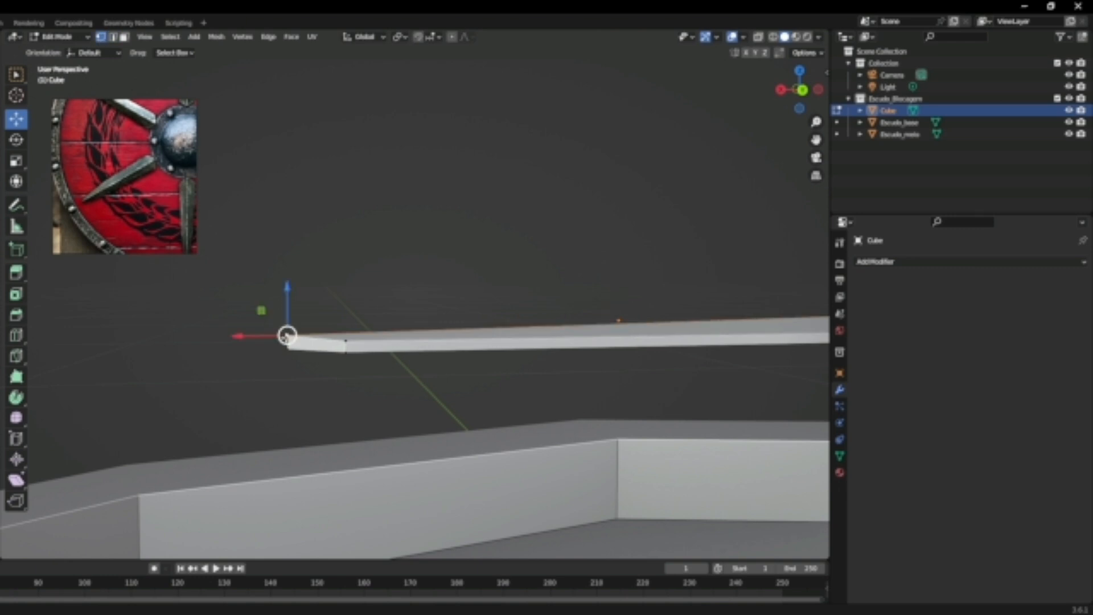
{"action": "left_click_drag", "start_coordinate": [287, 300], "coordinate": [295, 308]}
Scale the whole spike in Object Mode to 0.776 along X and about 0.69 along Y
{"action": "middle_click_drag", "start_coordinate": [295, 307], "coordinate": [608, 379]}
{"action": "scroll", "coordinate": [522, 435], "scroll_direction": "down", "scroll_amount": 2}
{"action": "middle_click_drag", "start_coordinate": [565, 334], "coordinate": [557, 414], "text": "shift"}
{"action": "key", "text": "a"}
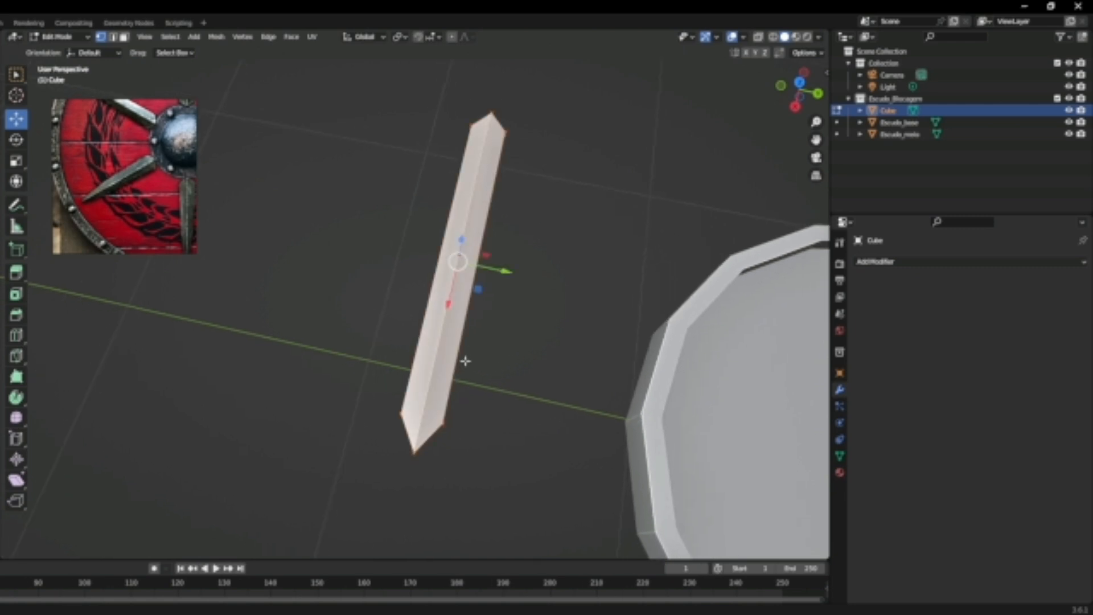
{"action": "key", "text": "Tab"}
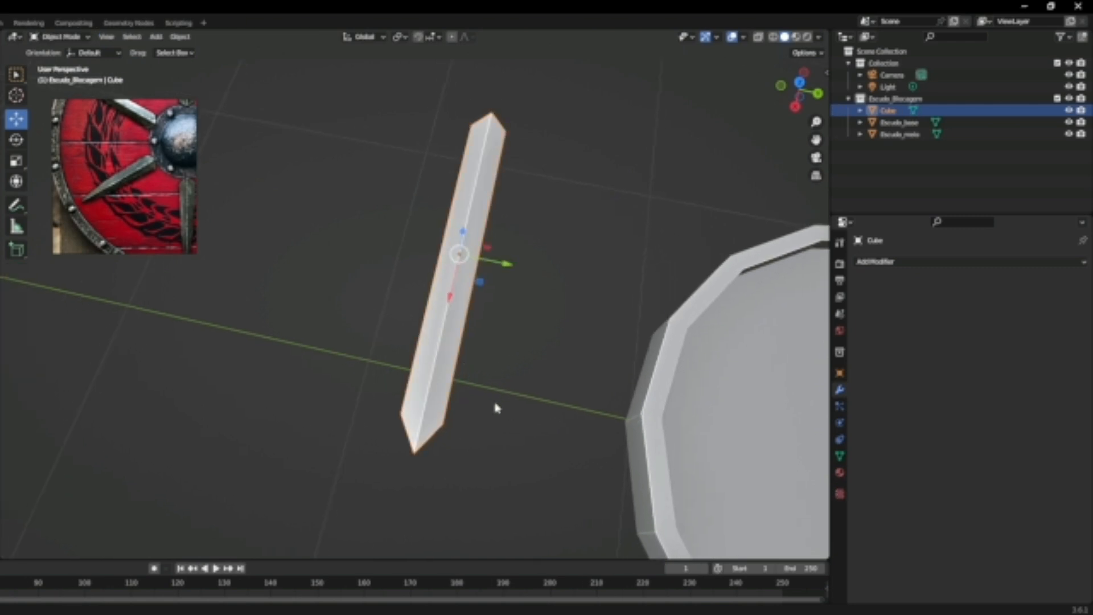
{"action": "key", "text": "s"}
{"action": "key", "text": "x"}
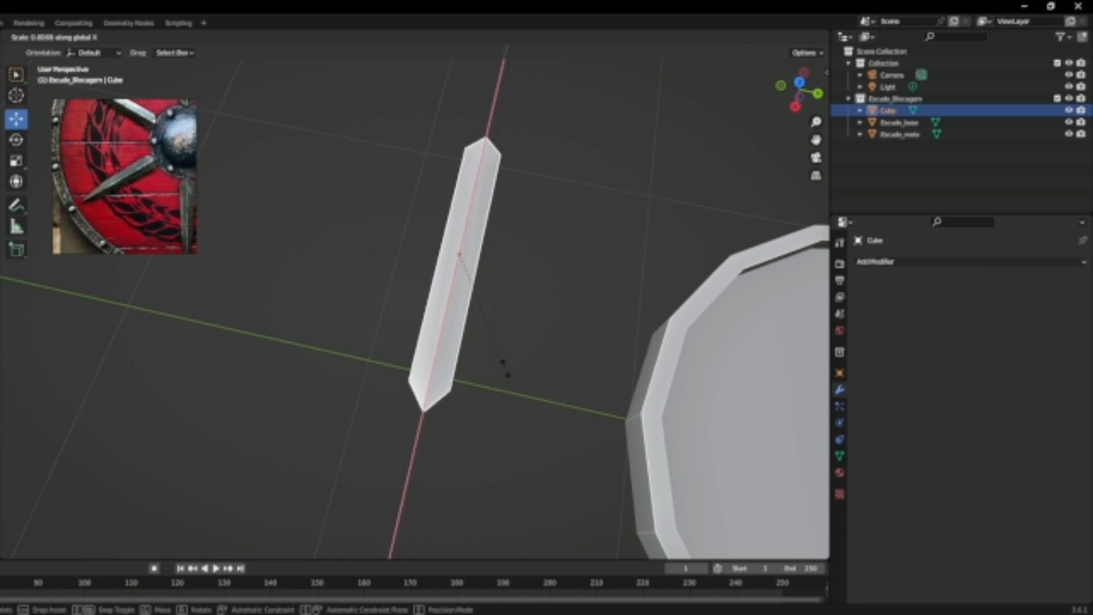
{"action": "left_click", "coordinate": [508, 369]}
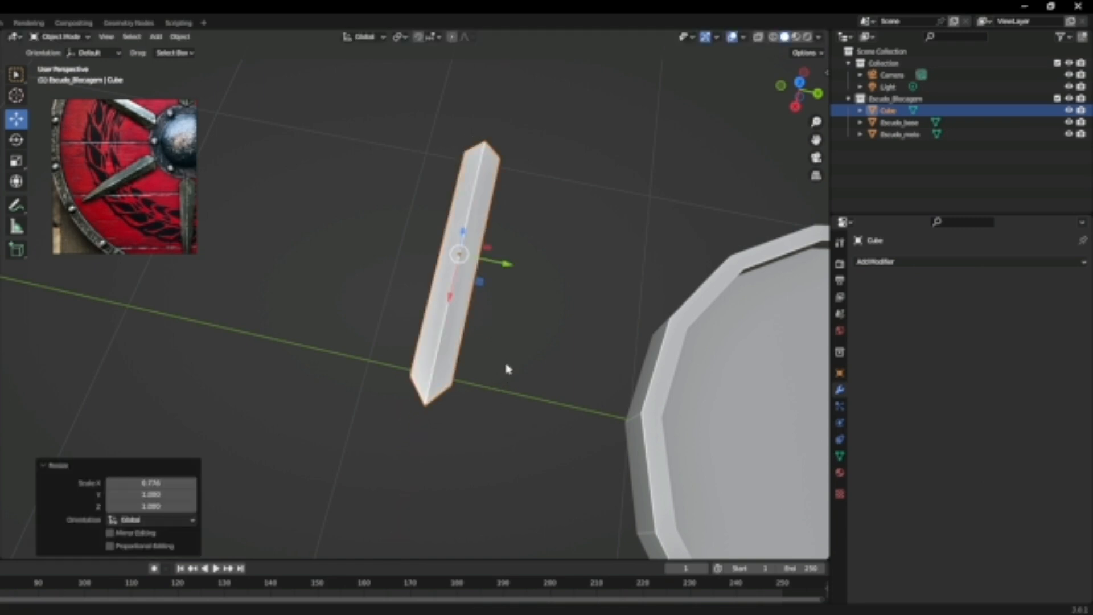
{"action": "key", "text": "s"}
{"action": "key", "text": "y"}
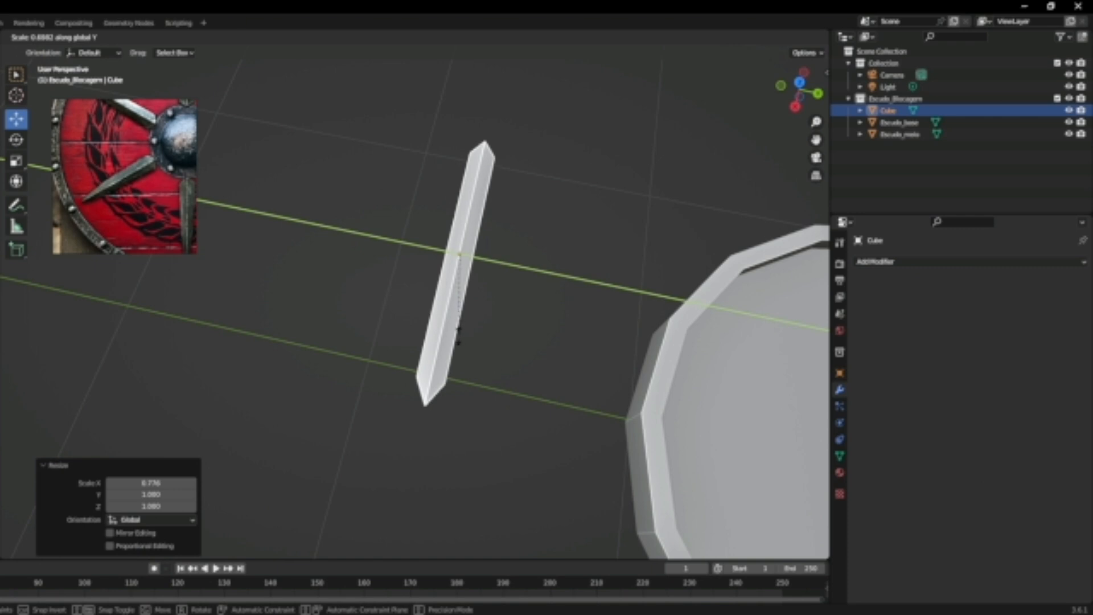
{"action": "left_click", "coordinate": [458, 336]}
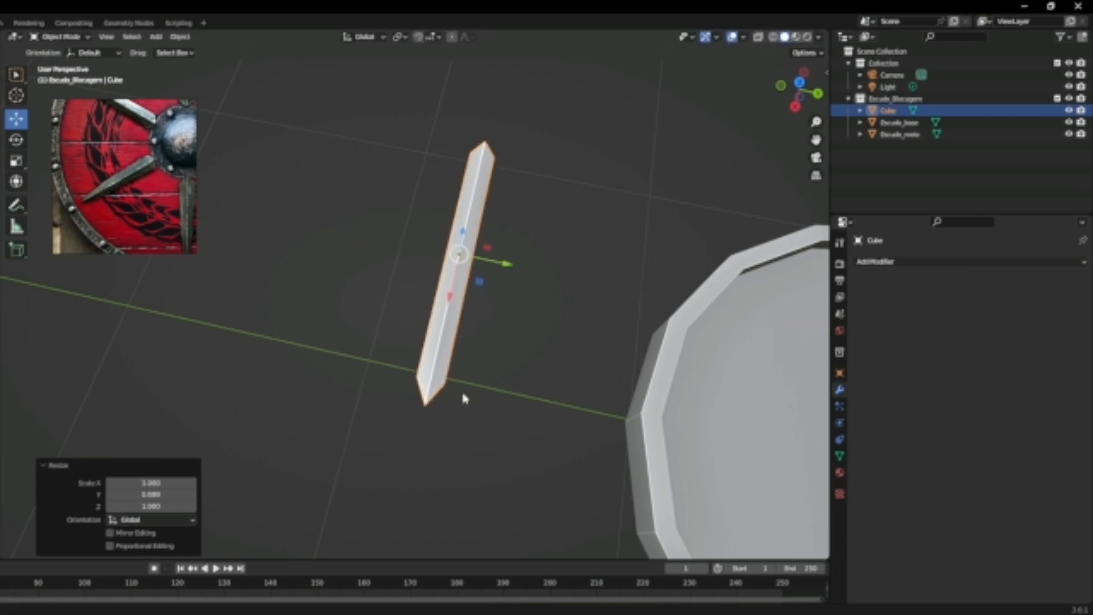
Enable X-ray in Edit Mode, select all vertices of the near end, and scale them to about 0.4 to taper the spike
{"action": "key", "text": "Tab"}
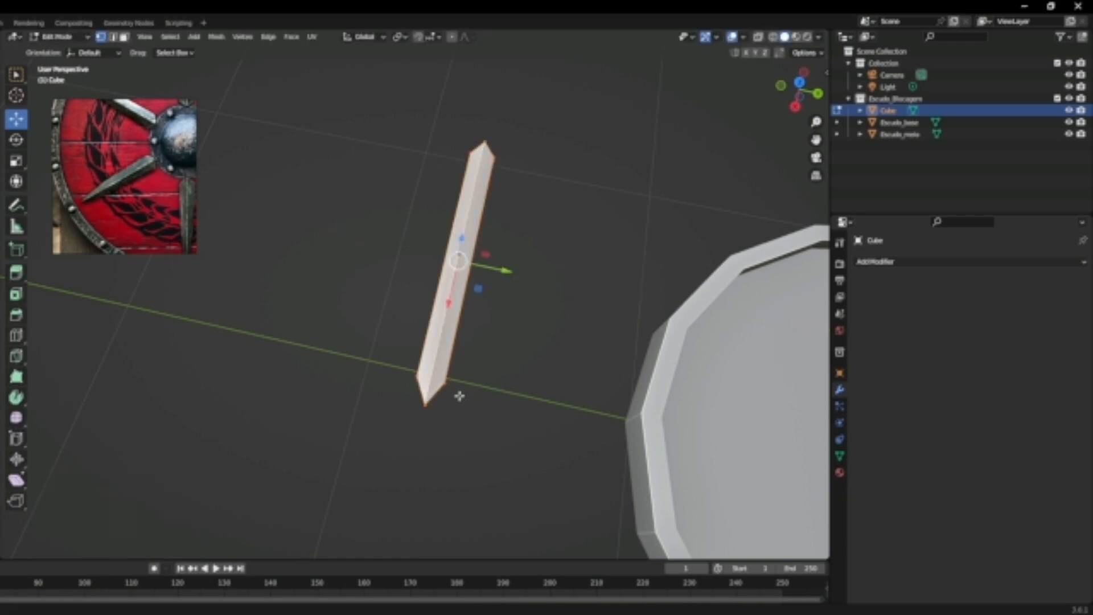
{"action": "left_click", "coordinate": [758, 37]}
{"action": "left_click_drag", "start_coordinate": [326, 344], "coordinate": [541, 459]}
{"action": "key", "text": "s"}
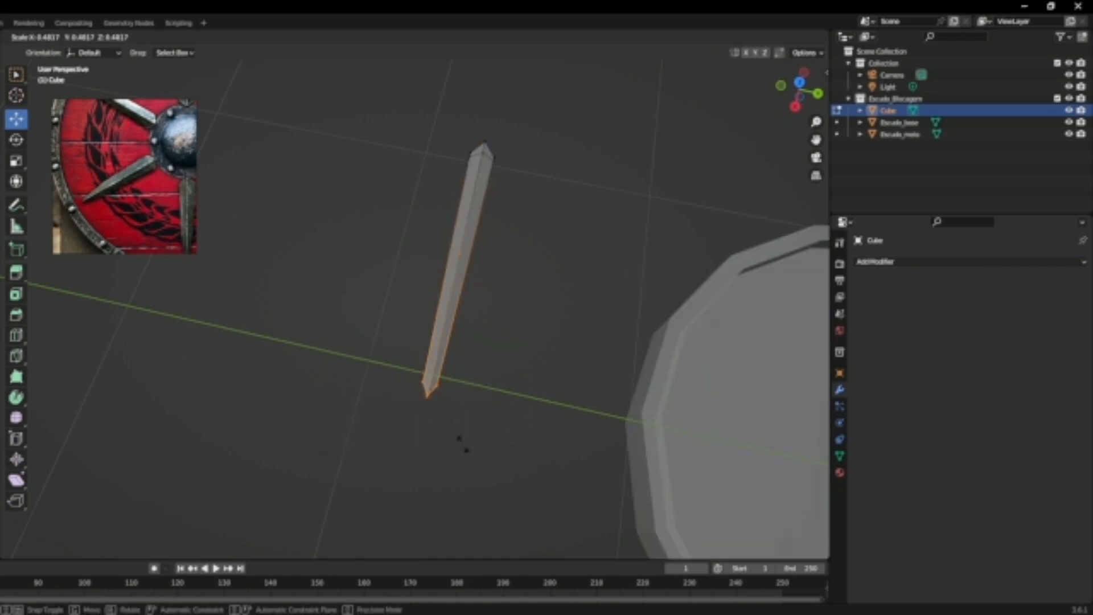
{"action": "left_click", "coordinate": [450, 439]}
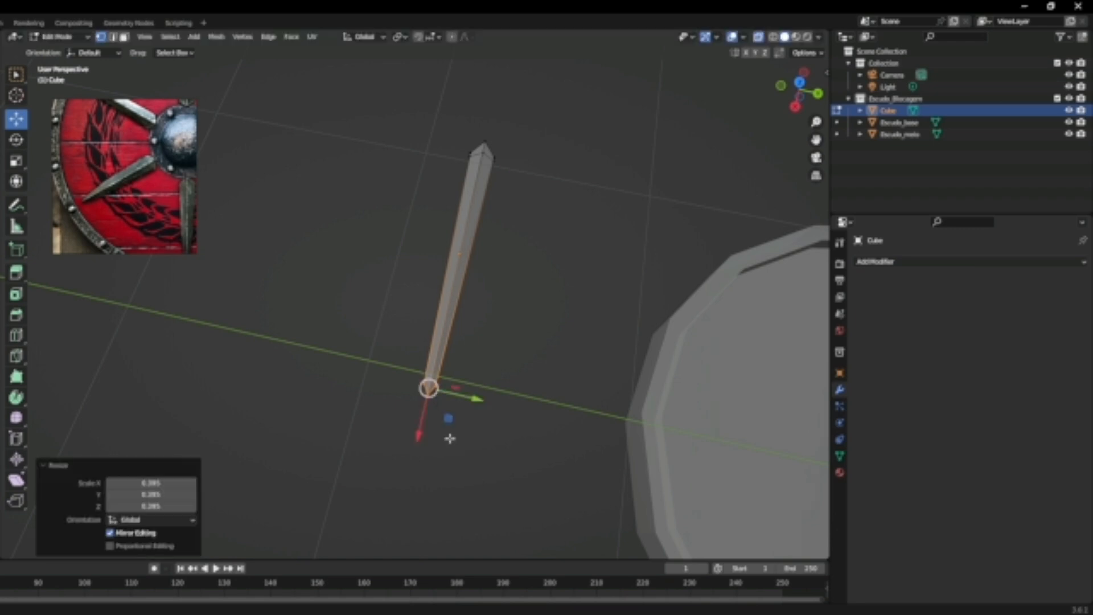
Try scaling the tapered end along X, and undo the scaling
{"action": "key", "text": "s"}
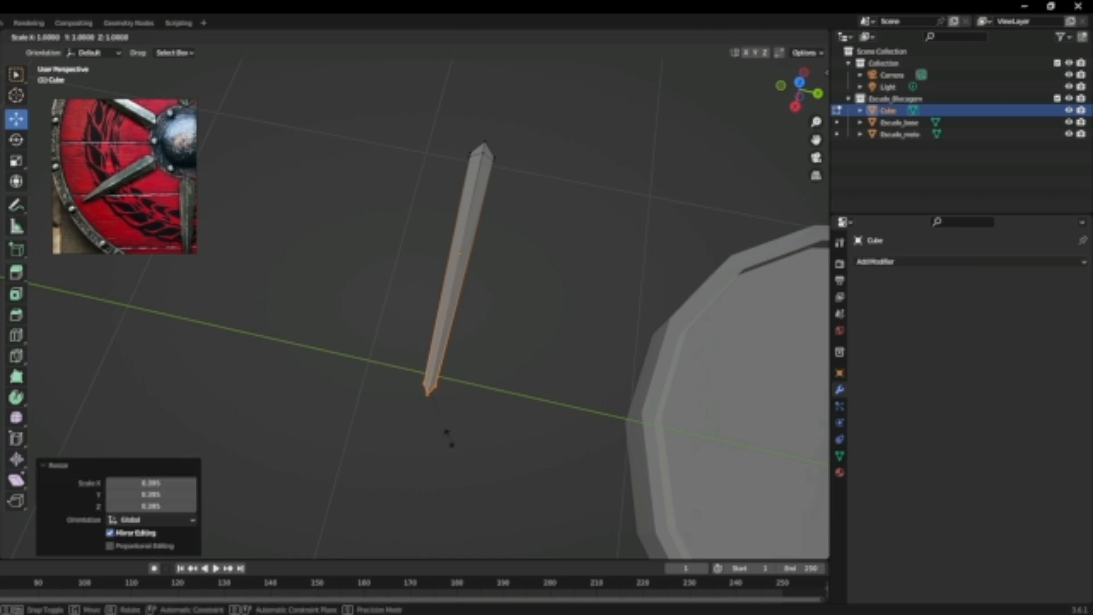
{"action": "key", "text": "x"}
{"action": "left_click", "coordinate": [479, 367]}
{"action": "key", "text": "ctrl+z"}
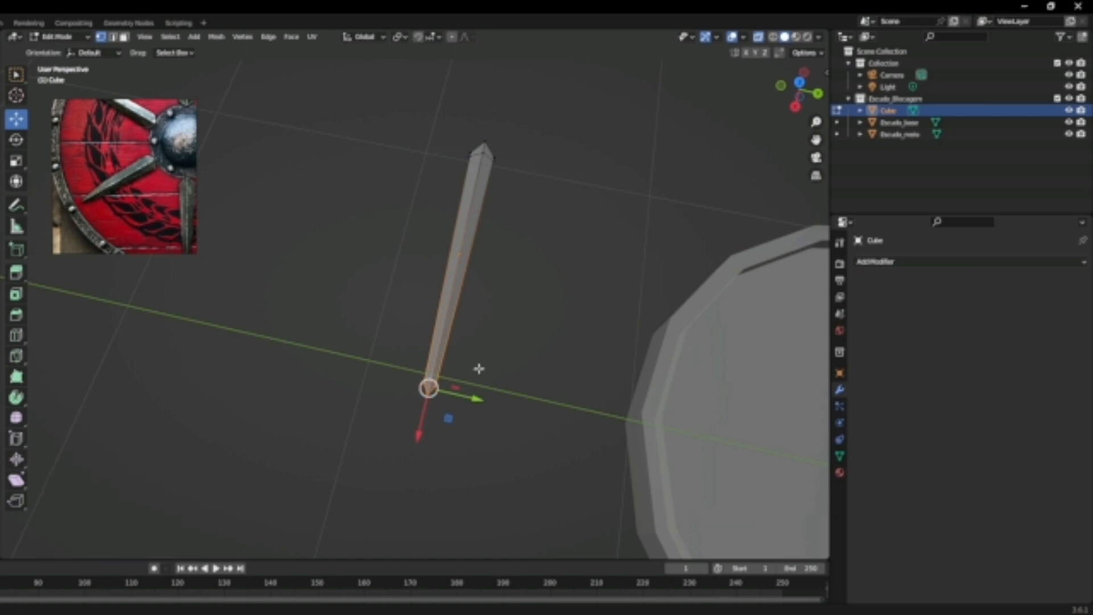
Shorten the whole spike in Object Mode to 0.673 along X and turn off X-ray
{"action": "key", "text": "Tab"}
{"action": "key", "text": "s"}
{"action": "key", "text": "x"}
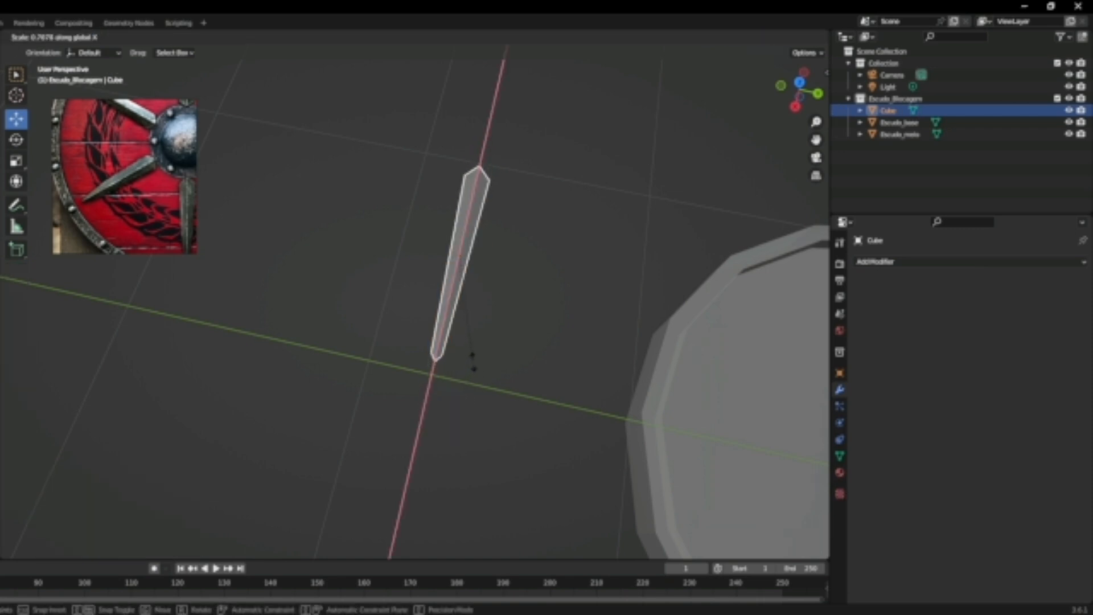
{"action": "left_click", "coordinate": [477, 347]}
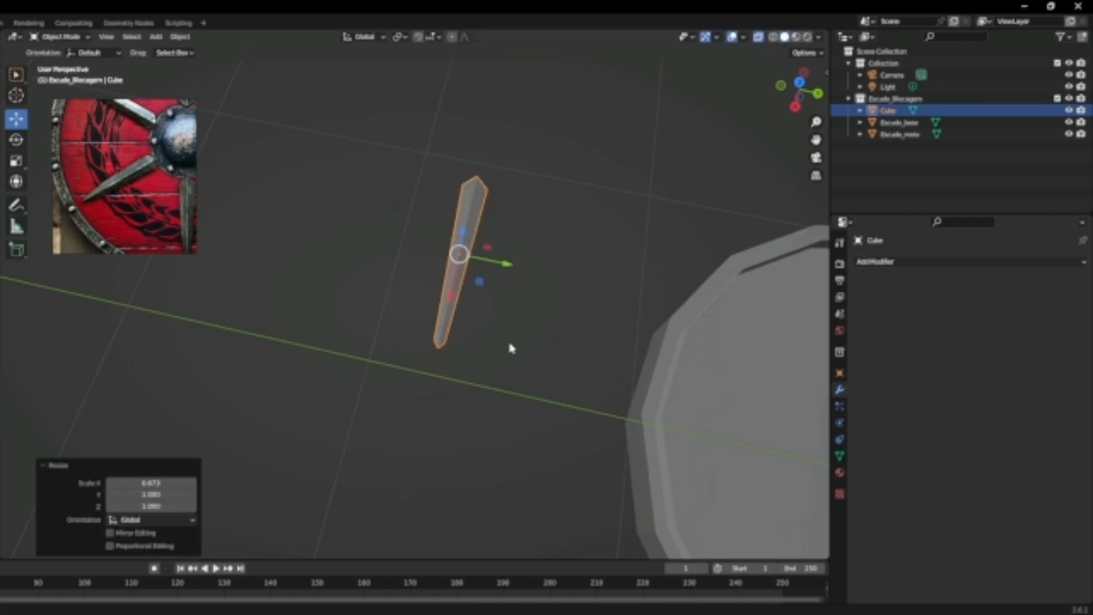
{"action": "left_click", "coordinate": [758, 38]}
{"action": "middle_click_drag", "start_coordinate": [512, 377], "coordinate": [481, 324]}
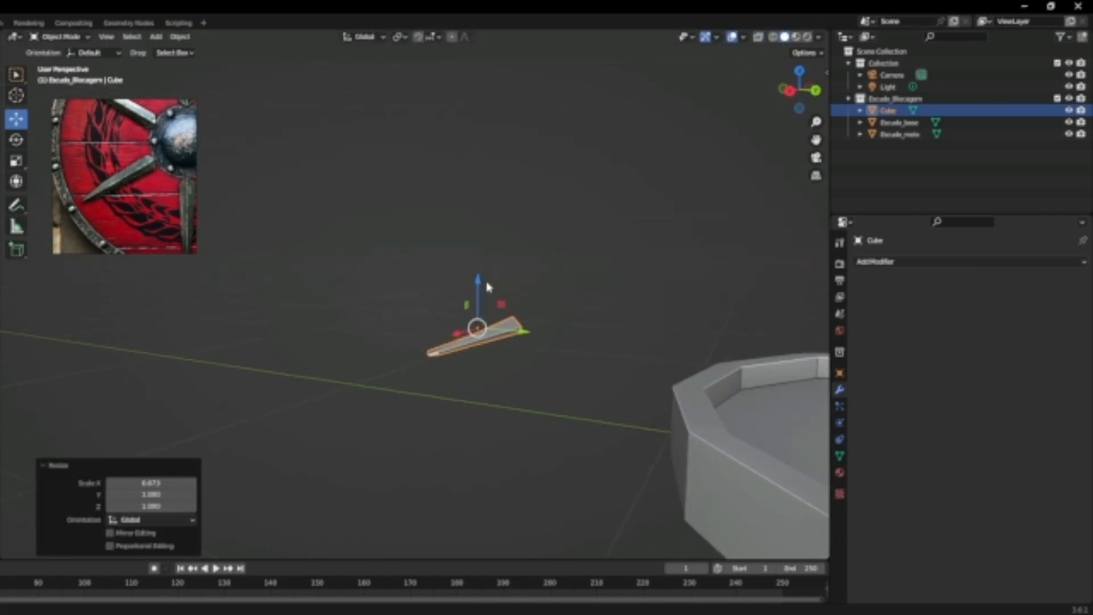
In Edit Mode, raise the selected ridge vertices at the spike's wide end along Z, and return to Object Mode
{"action": "left_click", "coordinate": [583, 336]}
{"action": "scroll", "coordinate": [549, 328], "scroll_direction": "up", "scroll_amount": 2}
{"action": "middle_click_drag", "start_coordinate": [550, 329], "coordinate": [451, 337]}
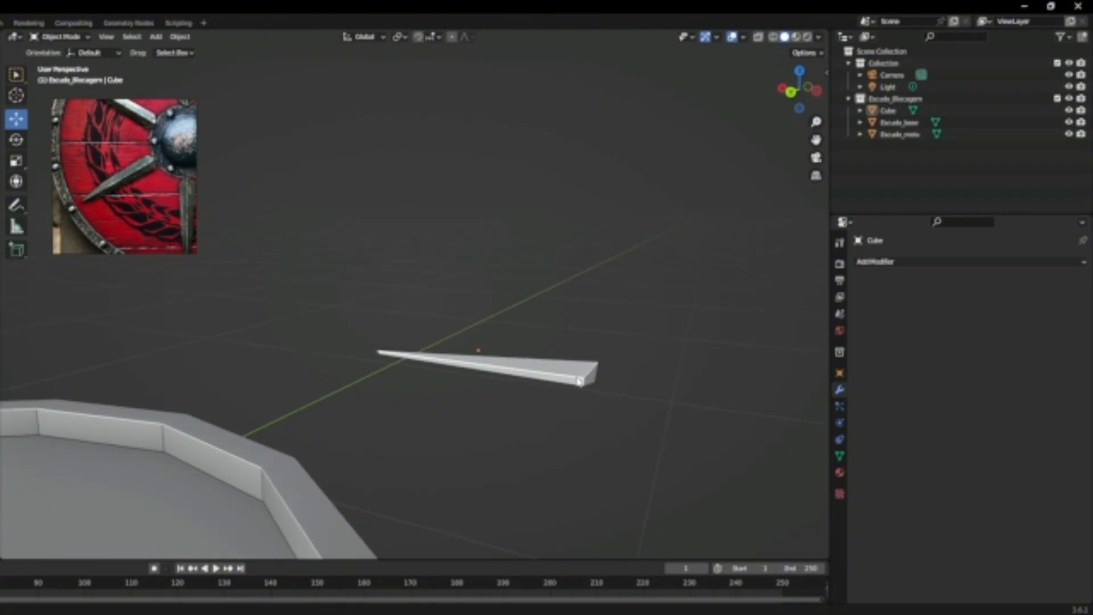
{"action": "left_click", "coordinate": [586, 380]}
{"action": "key", "text": "Tab"}
{"action": "middle_click_drag", "start_coordinate": [598, 357], "coordinate": [641, 436]}
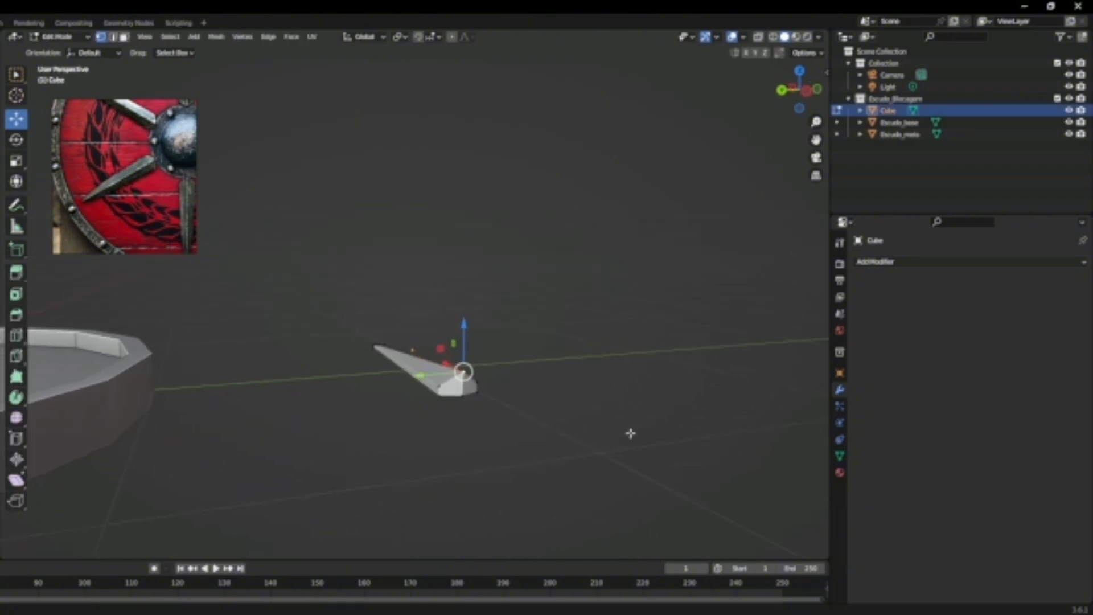
{"action": "key", "text": "g"}
{"action": "key", "text": "z"}
{"action": "left_click", "coordinate": [460, 341]}
{"action": "middle_click_drag", "start_coordinate": [460, 341], "coordinate": [556, 427]}
{"action": "key", "text": "Tab"}
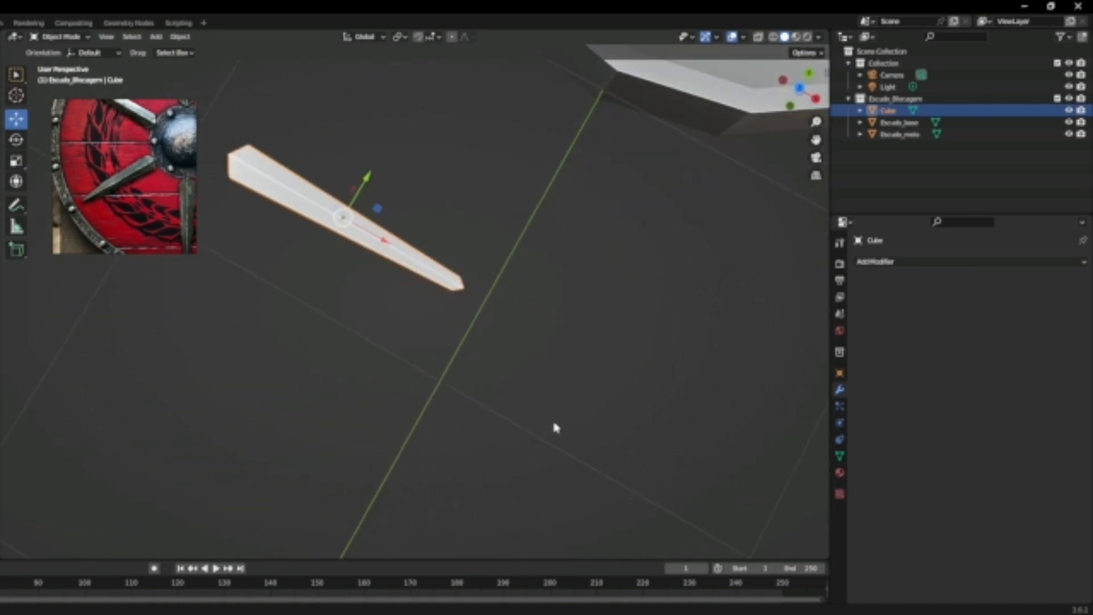
Select the centre vertex at the spike's narrow end and move it outward along X to form a sharper point
{"action": "scroll", "coordinate": [493, 327], "scroll_direction": "up", "scroll_amount": 2}
{"action": "key", "text": "Tab"}
{"action": "middle_click_drag", "start_coordinate": [481, 284], "coordinate": [615, 499]}
{"action": "left_click", "coordinate": [566, 458]}
{"action": "left_click_drag", "start_coordinate": [636, 530], "coordinate": [643, 530]}
{"action": "middle_click_drag", "start_coordinate": [643, 530], "coordinate": [667, 477]}
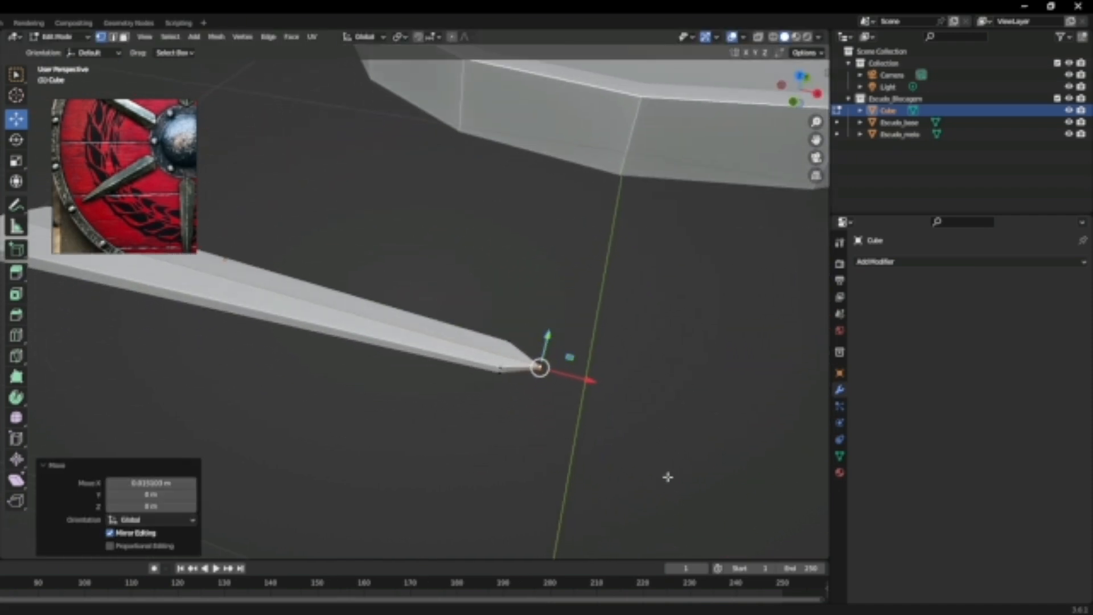
{"action": "left_click", "coordinate": [668, 477]}
{"action": "scroll", "coordinate": [651, 454], "scroll_direction": "down", "scroll_amount": 3}
{"action": "key", "text": "Tab"}
Move the spike about 1.24 m along Y so it lies over the shield
{"action": "scroll", "coordinate": [449, 305], "scroll_direction": "down", "scroll_amount": 1}
{"action": "middle_click_drag", "start_coordinate": [449, 305], "coordinate": [373, 437], "text": "shift"}
{"action": "left_click_drag", "start_coordinate": [297, 360], "coordinate": [429, 173]}
{"action": "middle_click_drag", "start_coordinate": [489, 220], "coordinate": [226, 510], "text": "shift"}
{"action": "middle_click_drag", "start_coordinate": [423, 369], "coordinate": [390, 394]}
{"action": "middle_click_drag", "start_coordinate": [523, 307], "coordinate": [466, 336], "text": "shift"}
{"action": "middle_click_drag", "start_coordinate": [482, 373], "coordinate": [440, 408]}
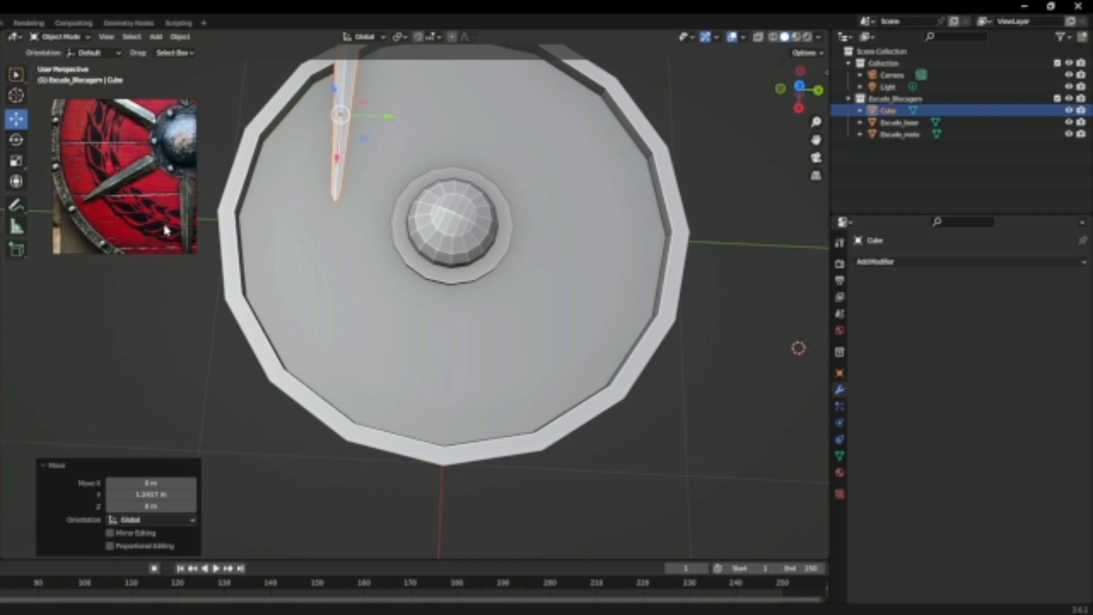
In the shield base's Edit Mode, select the radial edge lying on the X axis and snap the 3D cursor to it
{"action": "left_click", "coordinate": [530, 372]}
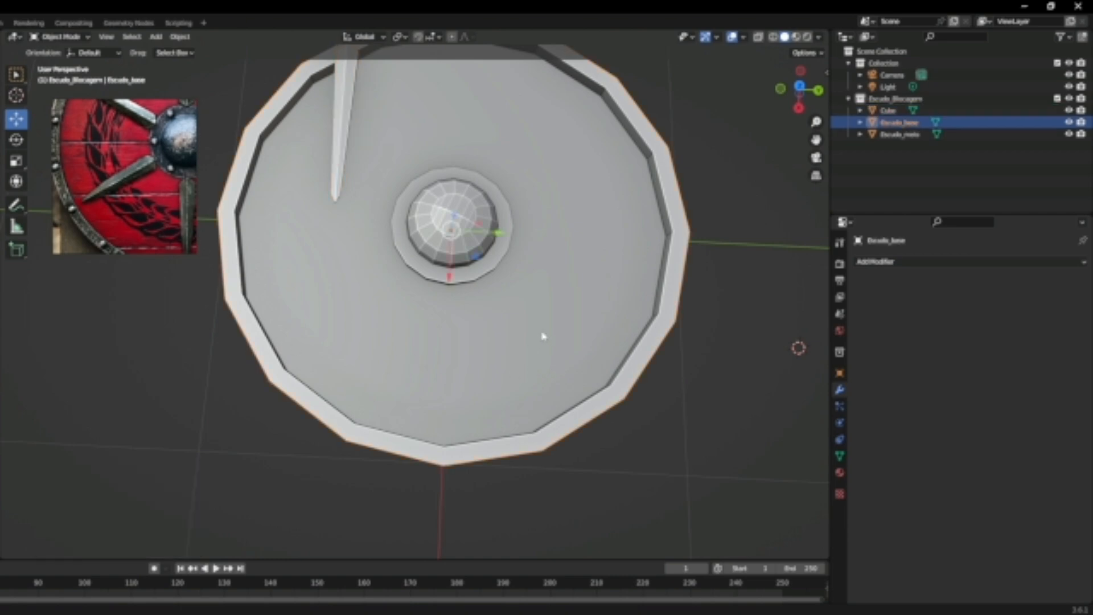
{"action": "key", "text": "Tab"}
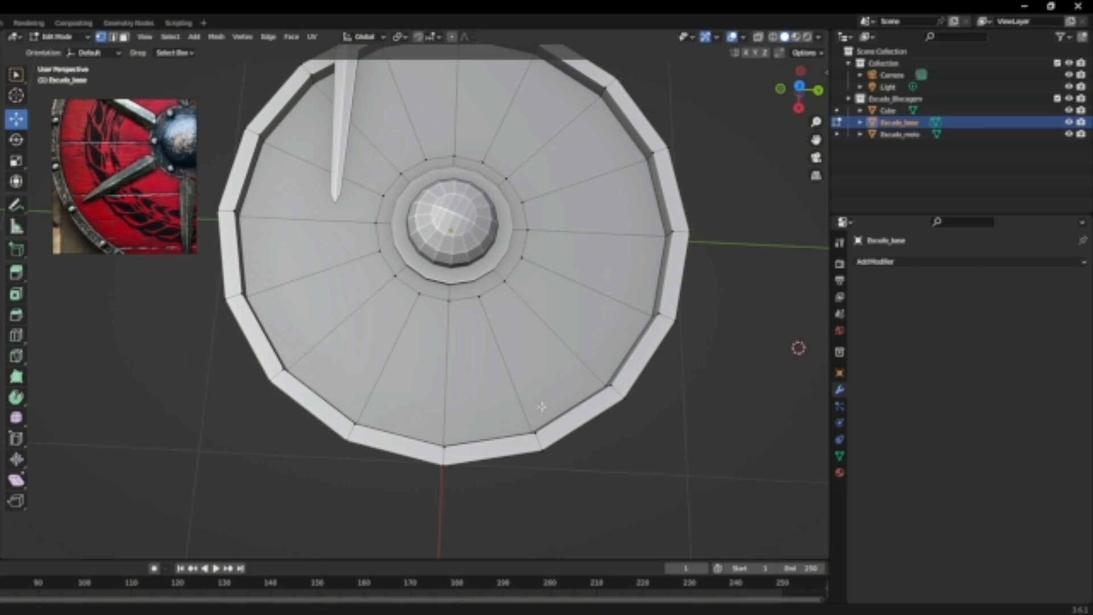
{"action": "left_click", "coordinate": [113, 37]}
{"action": "left_click", "coordinate": [446, 370]}
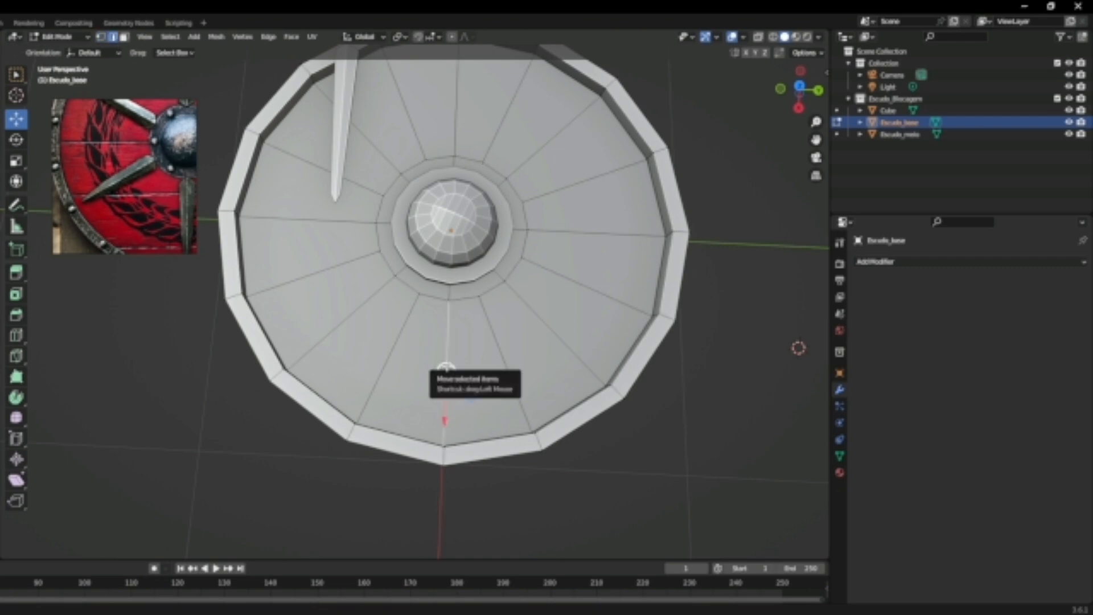
{"action": "key", "text": "shift+s"}
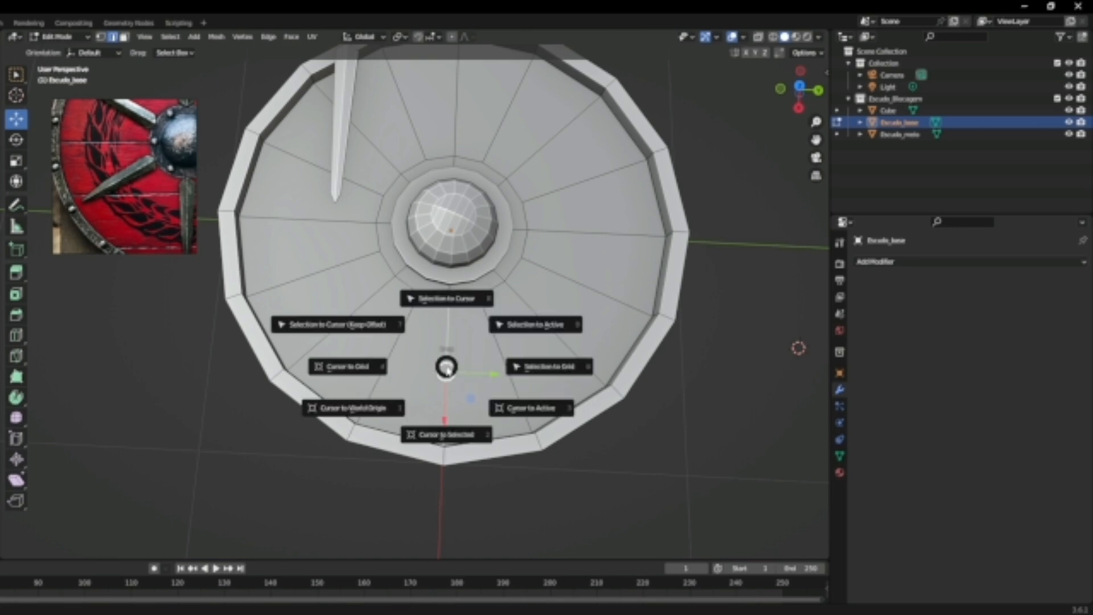
{"action": "left_click", "coordinate": [444, 427]}
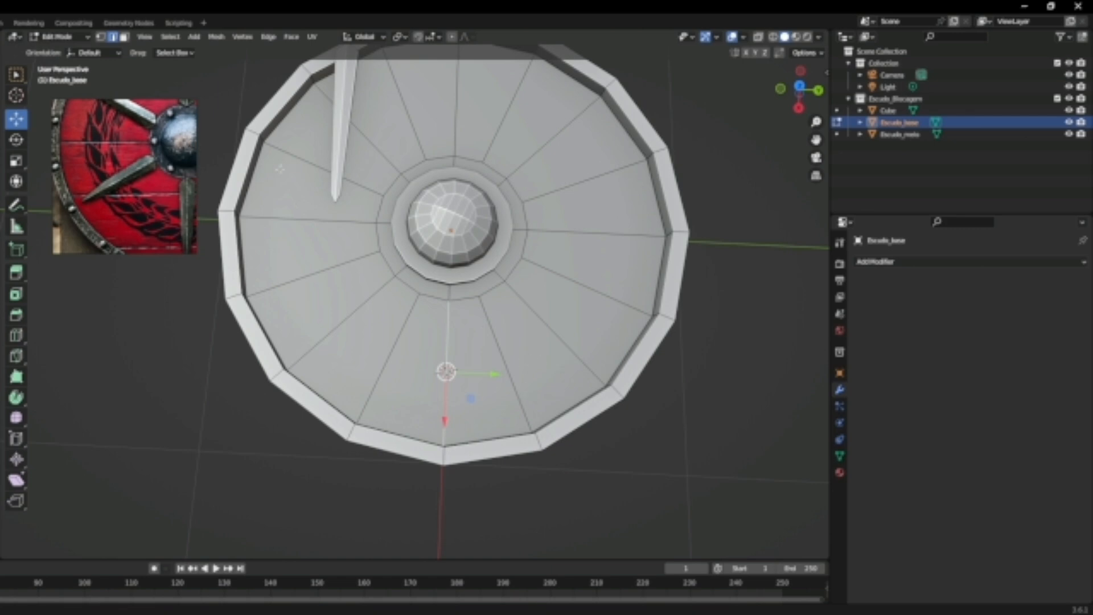
Return to Object Mode, select the spike and snap it to the 3D cursor on the shield face
{"action": "key", "text": "Tab"}
{"action": "left_click", "coordinate": [344, 114]}
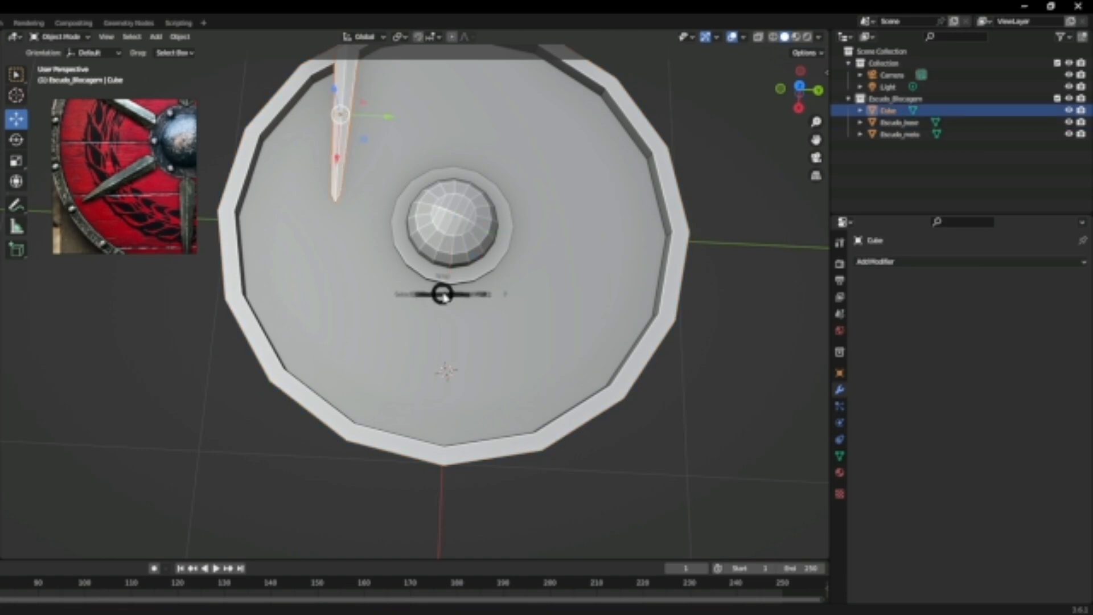
{"action": "key", "text": "shift+s"}
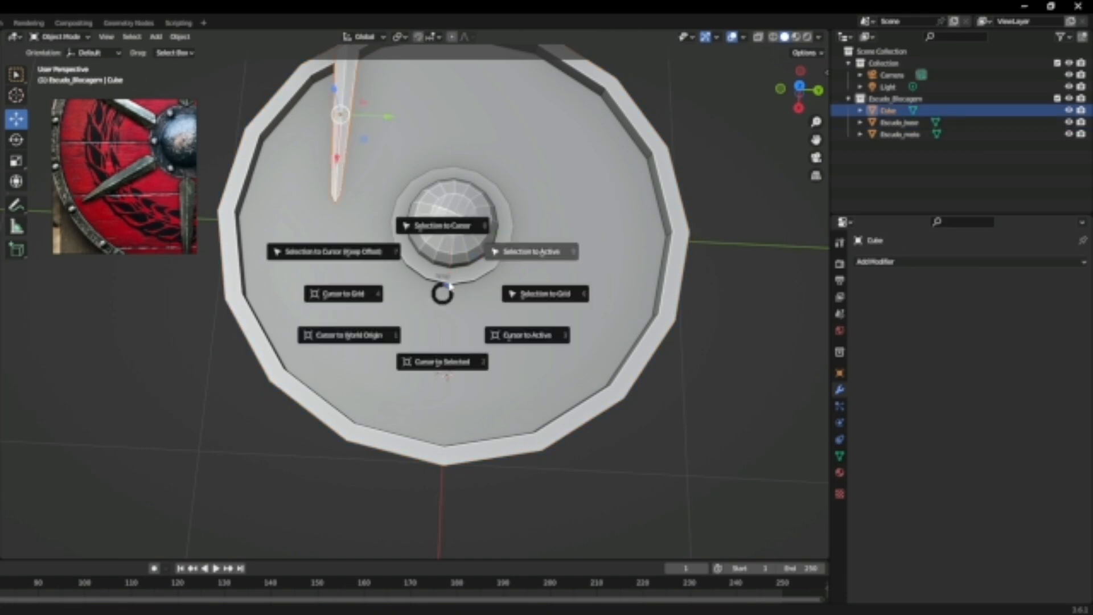
{"action": "left_click", "coordinate": [450, 228]}
Raise the spike about 0.052 m along Z from the shield face
{"action": "middle_click_drag", "start_coordinate": [457, 299], "coordinate": [476, 140]}
{"action": "middle_click_drag", "start_coordinate": [443, 413], "coordinate": [410, 364]}
{"action": "key", "text": "g"}
{"action": "key", "text": "z"}
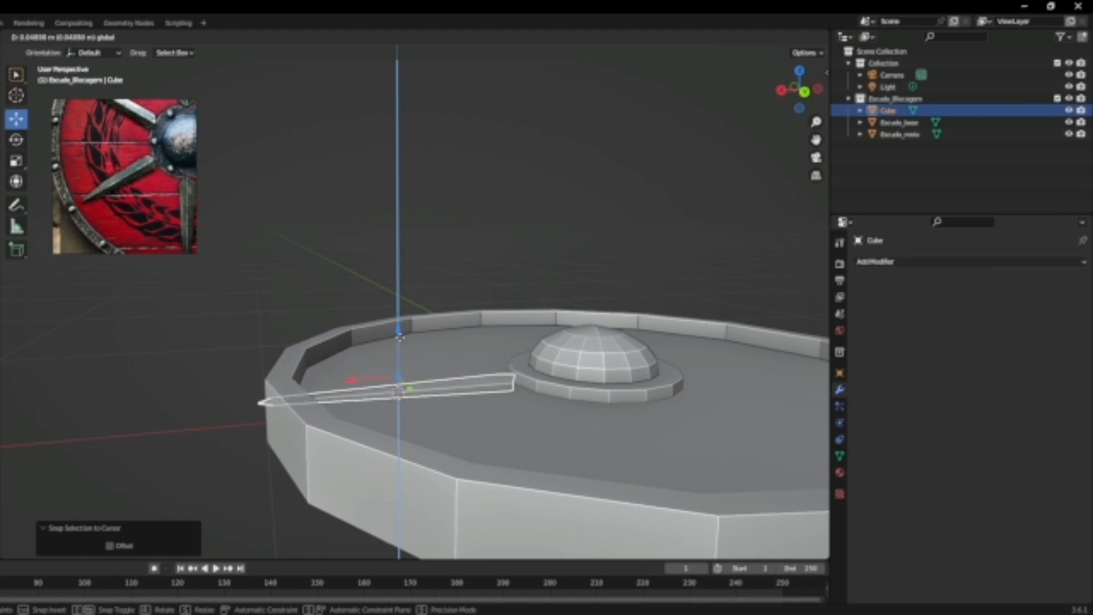
{"action": "left_click", "coordinate": [397, 330]}
Fine-tune the spike's height by about -0.005 m along Z in the X-ray back view, and turn X-ray off
{"action": "middle_click_drag", "start_coordinate": [671, 243], "coordinate": [717, 171]}
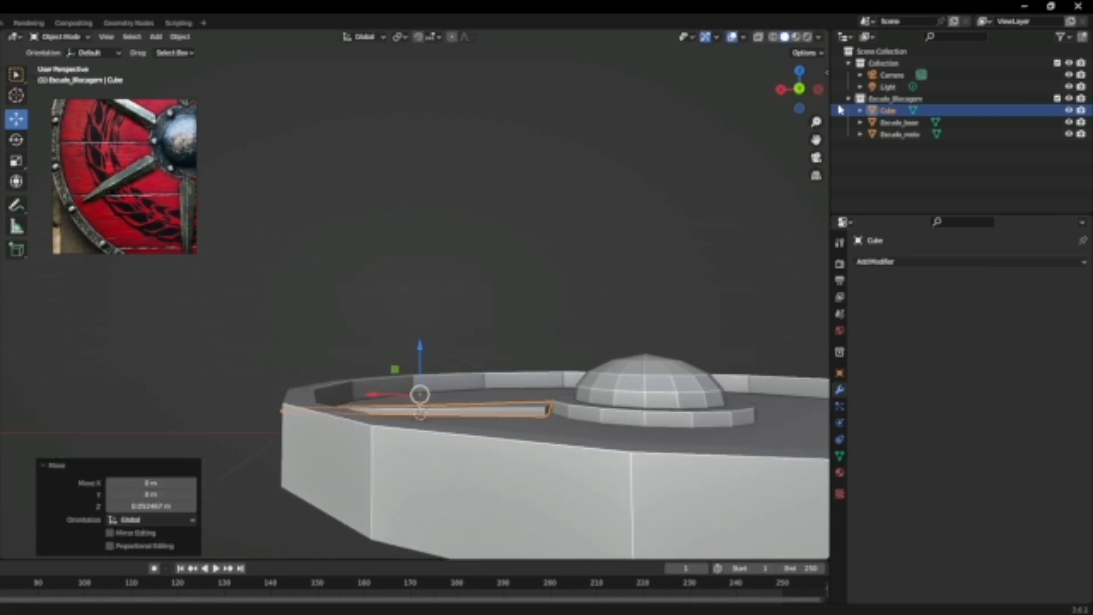
{"action": "left_click", "coordinate": [801, 91]}
{"action": "left_click", "coordinate": [759, 37]}
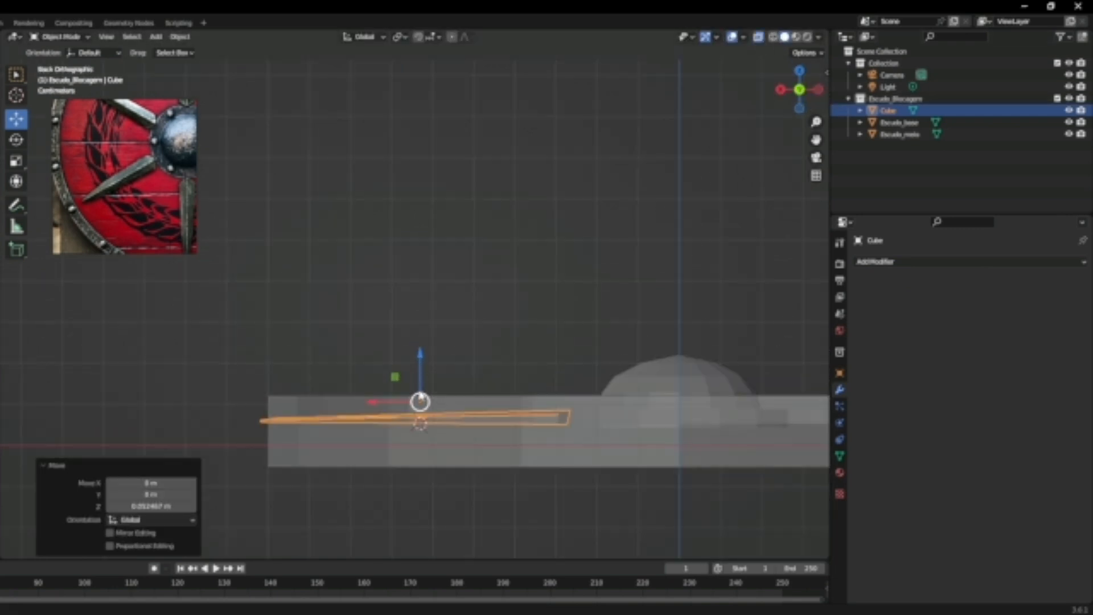
{"action": "left_click_drag", "start_coordinate": [418, 356], "coordinate": [420, 359]}
{"action": "middle_click_drag", "start_coordinate": [460, 315], "coordinate": [666, 160]}
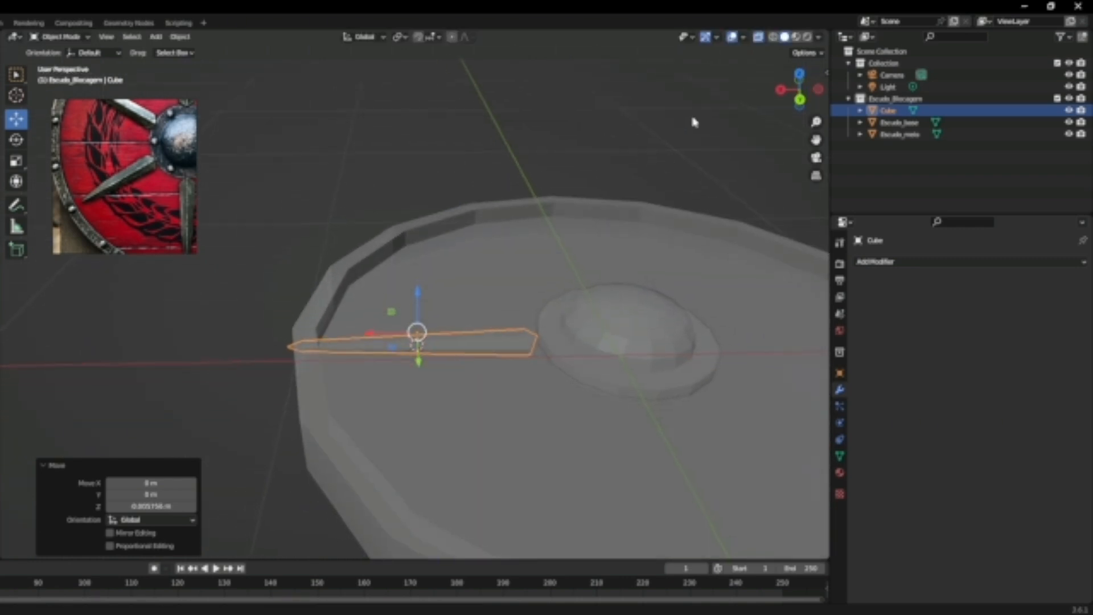
{"action": "left_click", "coordinate": [760, 38]}
{"action": "left_click", "coordinate": [535, 183]}
{"action": "middle_click_drag", "start_coordinate": [499, 210], "coordinate": [519, 313]}
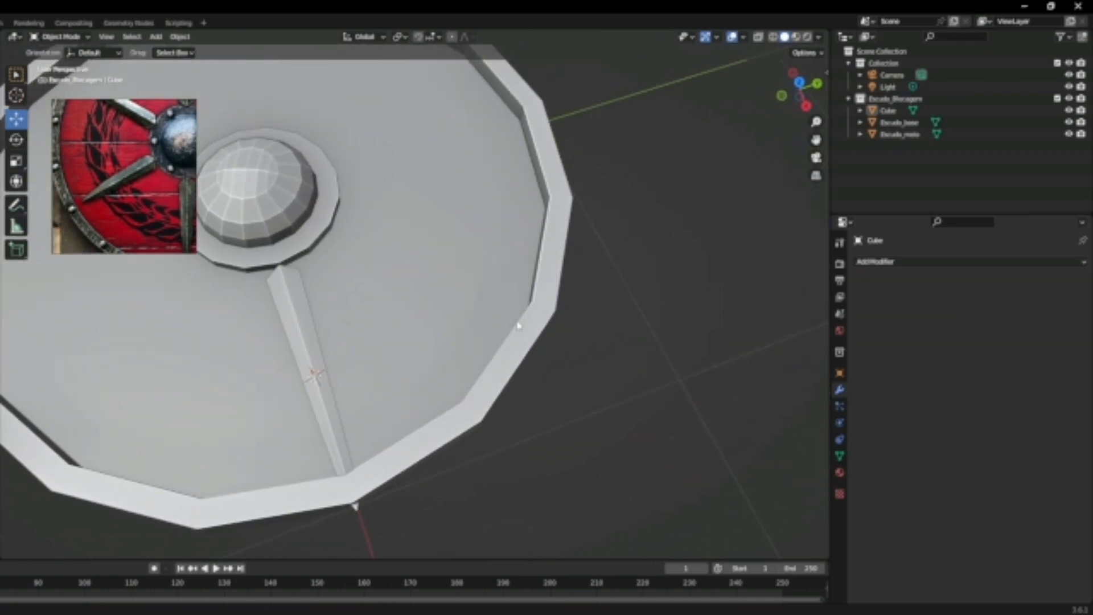
With X-ray on in Edit Mode, select the vertices of the spike's outer tip and move them about -0.145 m along X
{"action": "middle_click_drag", "start_coordinate": [368, 261], "coordinate": [434, 285]}
{"action": "left_click", "coordinate": [422, 296]}
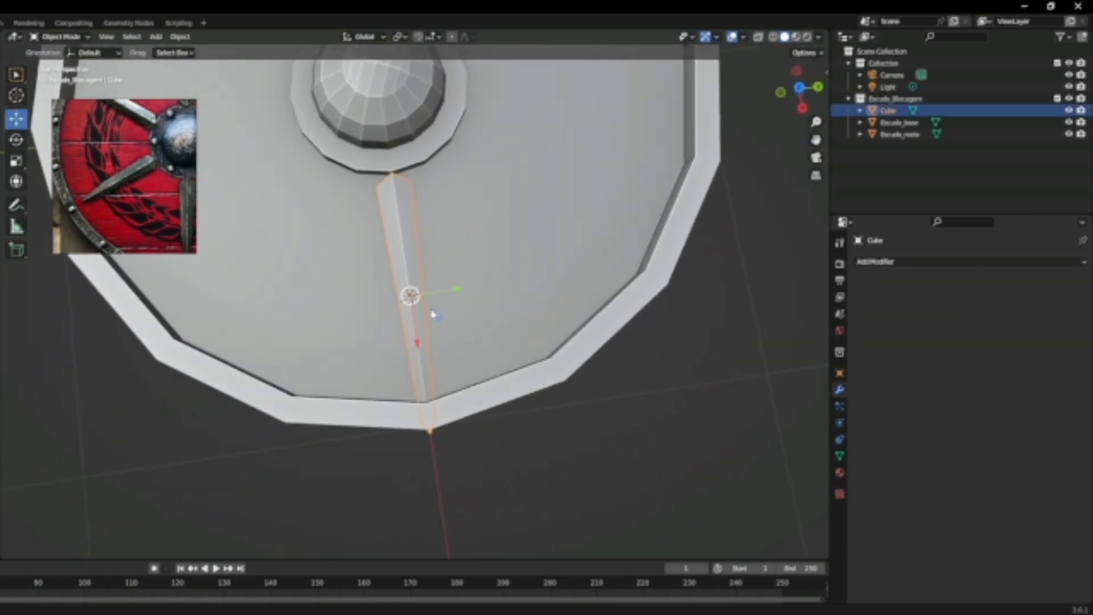
{"action": "key", "text": "Tab"}
{"action": "mouse_move", "coordinate": [446, 354]}
{"action": "middle_mouse_down"}
{"action": "mouse_move", "coordinate": [488, 288]}
{"action": "mouse_move", "coordinate": [696, 164]}
{"action": "middle_mouse_up"}
{"action": "key", "text": "alt+z"}
{"action": "left_click_drag", "start_coordinate": [398, 361], "coordinate": [554, 509]}
{"action": "left_click", "coordinate": [101, 37]}
{"action": "left_click_drag", "start_coordinate": [347, 384], "coordinate": [572, 489]}
{"action": "key", "text": "g"}
{"action": "key", "text": "x"}
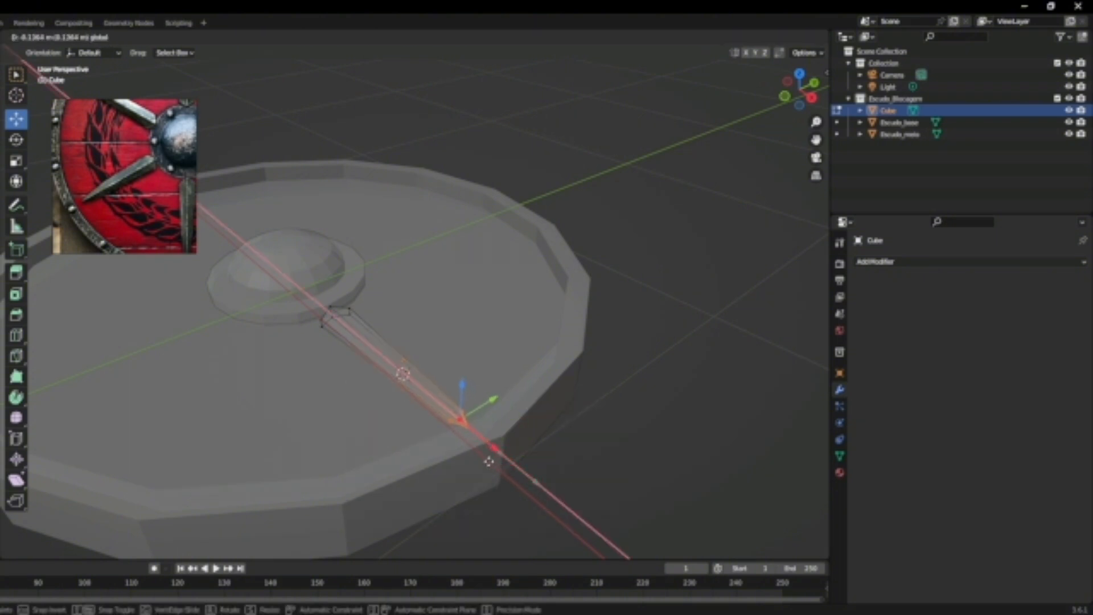
{"action": "left_click_drag", "start_coordinate": [488, 461], "coordinate": [486, 459]}
Move the outer tip vertices back about 0.01 m along X, turn X-ray off and return to Object Mode
{"action": "middle_click_drag", "start_coordinate": [497, 464], "coordinate": [576, 526]}
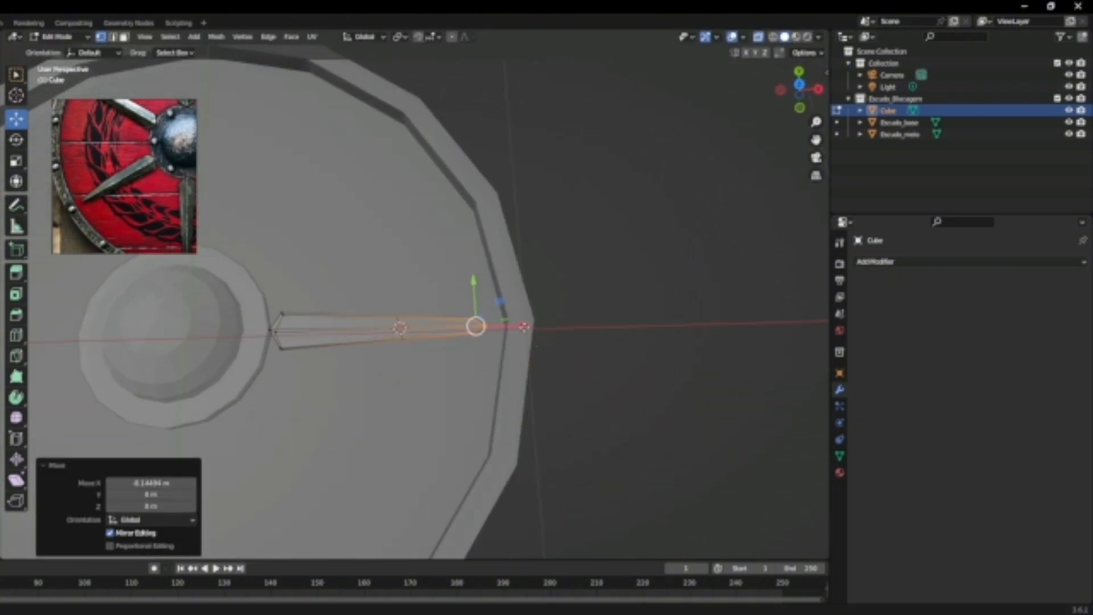
{"action": "key", "text": "g"}
{"action": "key", "text": "x"}
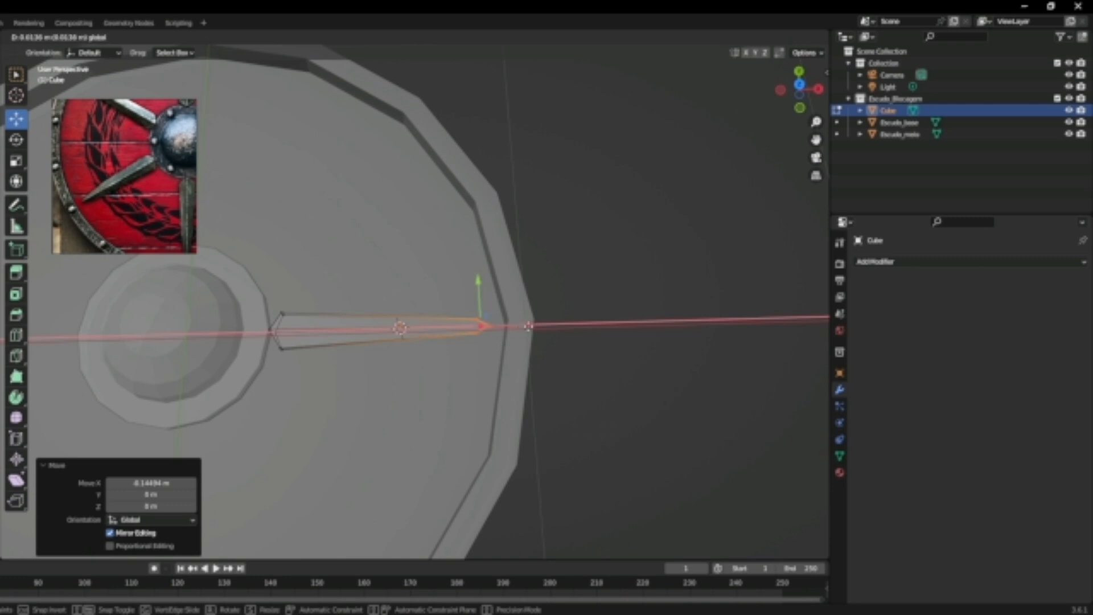
{"action": "left_click", "coordinate": [526, 327]}
{"action": "left_click", "coordinate": [758, 36]}
{"action": "middle_click_drag", "start_coordinate": [660, 240], "coordinate": [537, 299]}
{"action": "key", "text": "Tab"}
Nudge the whole spike slightly outward along X, away from the central boss
{"action": "left_click", "coordinate": [715, 412]}
{"action": "middle_click_drag", "start_coordinate": [646, 370], "coordinate": [652, 430]}
{"action": "middle_click_drag", "start_coordinate": [516, 193], "coordinate": [510, 237], "text": "shift"}
{"action": "left_click", "coordinate": [422, 227]}
{"action": "left_click_drag", "start_coordinate": [413, 385], "coordinate": [413, 389]}
Select the top face loop of the shield base's rim in Edit Mode and lower it slightly along Z
{"action": "left_click", "coordinate": [547, 290]}
{"action": "scroll", "coordinate": [557, 278], "scroll_direction": "down", "scroll_amount": 2}
{"action": "scroll", "coordinate": [558, 279], "scroll_direction": "down", "scroll_amount": 4}
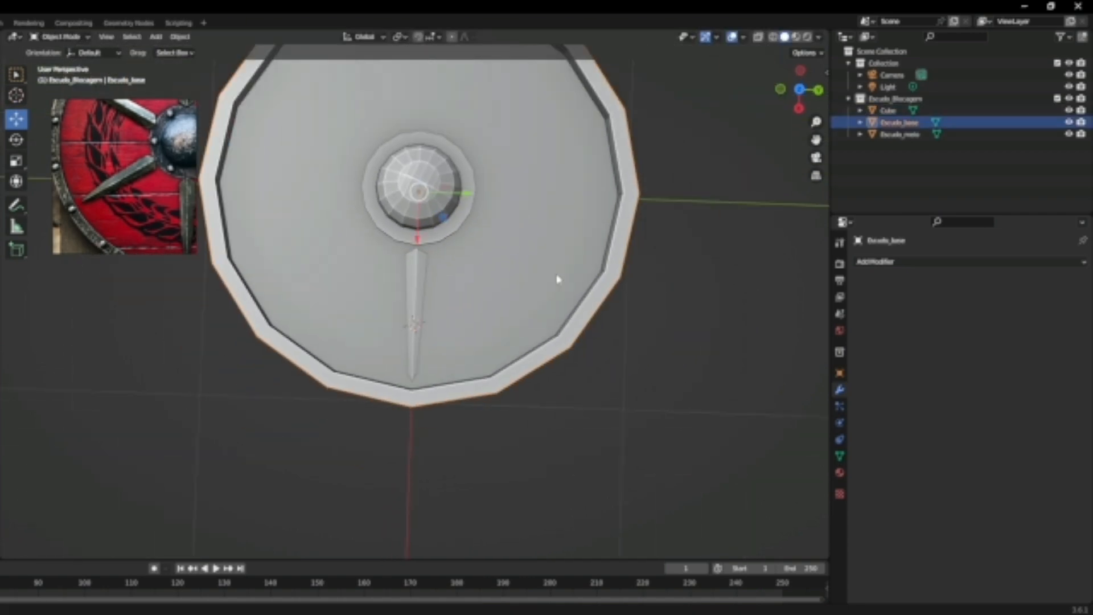
{"action": "middle_click_drag", "start_coordinate": [659, 371], "coordinate": [651, 244]}
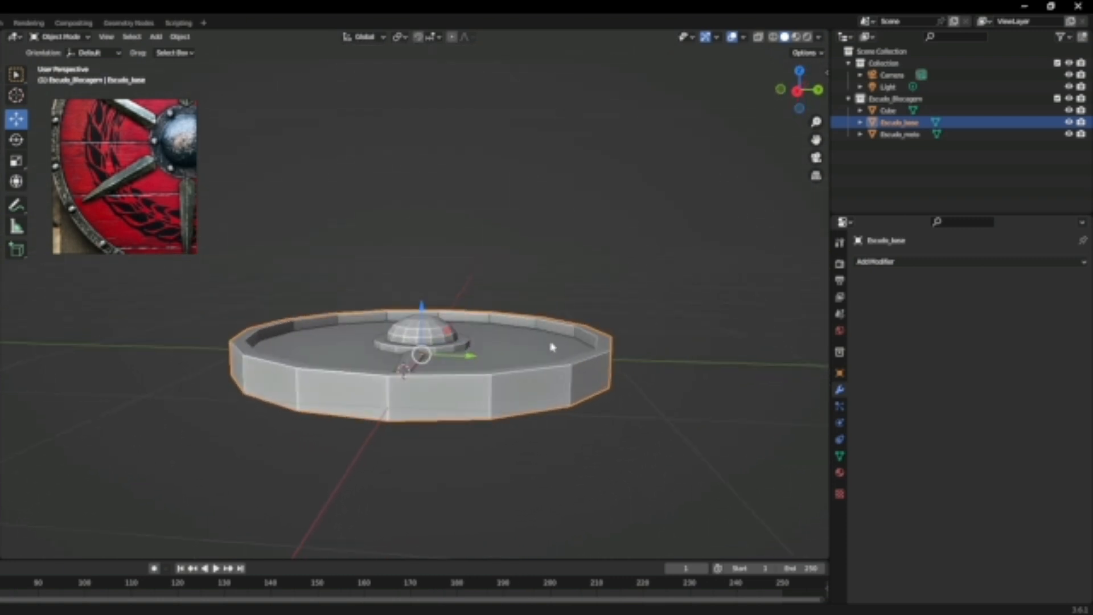
{"action": "middle_click_drag", "start_coordinate": [589, 378], "coordinate": [577, 349]}
{"action": "key", "text": "Tab"}
{"action": "left_click", "coordinate": [124, 37]}
{"action": "left_click", "coordinate": [577, 353], "text": "alt"}
{"action": "left_click_drag", "start_coordinate": [412, 281], "coordinate": [409, 289]}
{"action": "left_click", "coordinate": [596, 261]}
{"action": "middle_click_drag", "start_coordinate": [596, 261], "coordinate": [540, 399]}
{"action": "scroll", "coordinate": [565, 363], "scroll_direction": "up", "scroll_amount": 1}
{"action": "key", "text": "Tab"}
In top view, snap the 3D cursor to the shield base's radial edge lying on the positive Y axis
{"action": "left_click", "coordinate": [417, 359]}
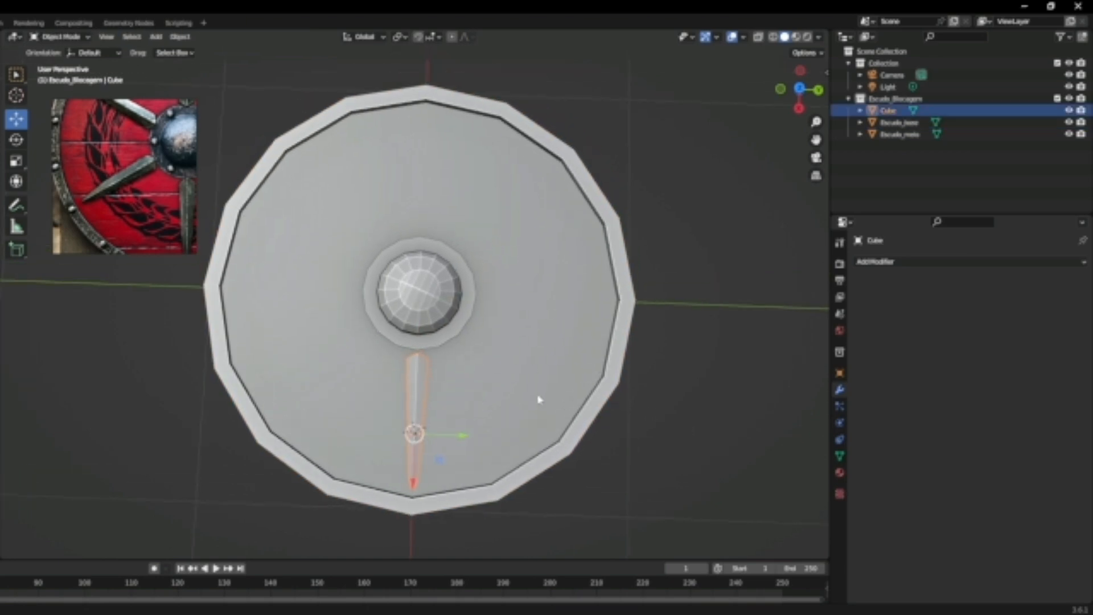
{"action": "left_click", "coordinate": [799, 90]}
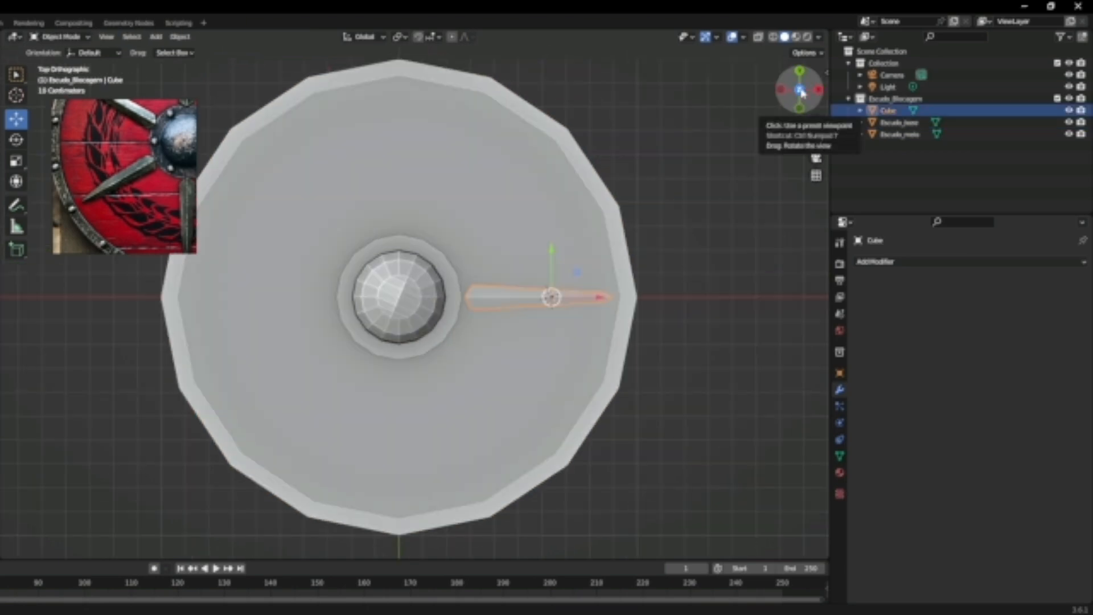
{"action": "scroll", "coordinate": [575, 254], "scroll_direction": "down", "scroll_amount": 2}
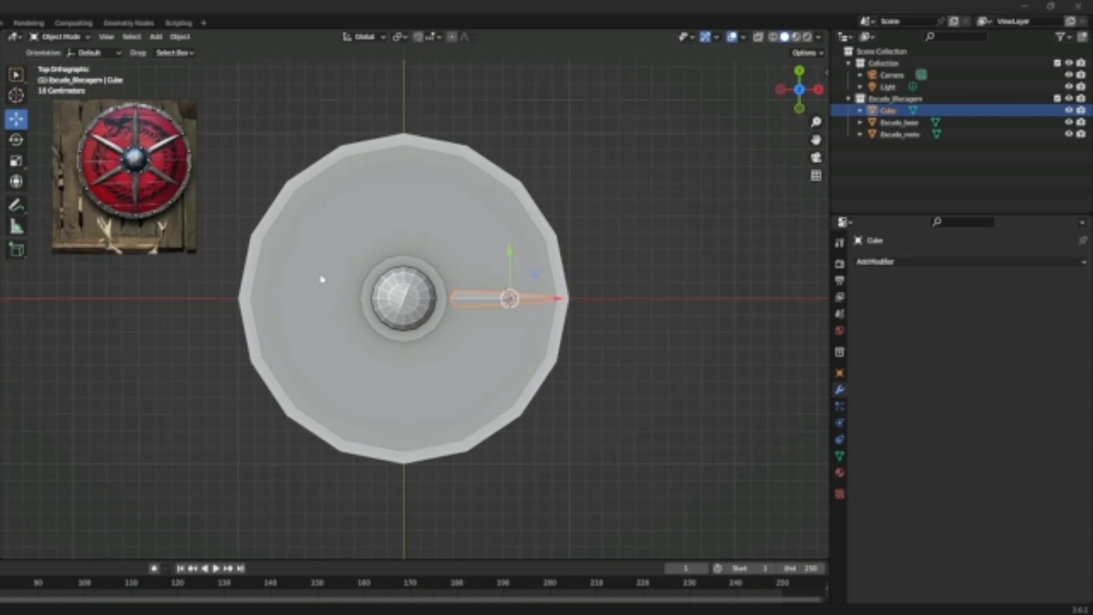
{"action": "scroll", "coordinate": [461, 305], "scroll_direction": "up", "scroll_amount": 2}
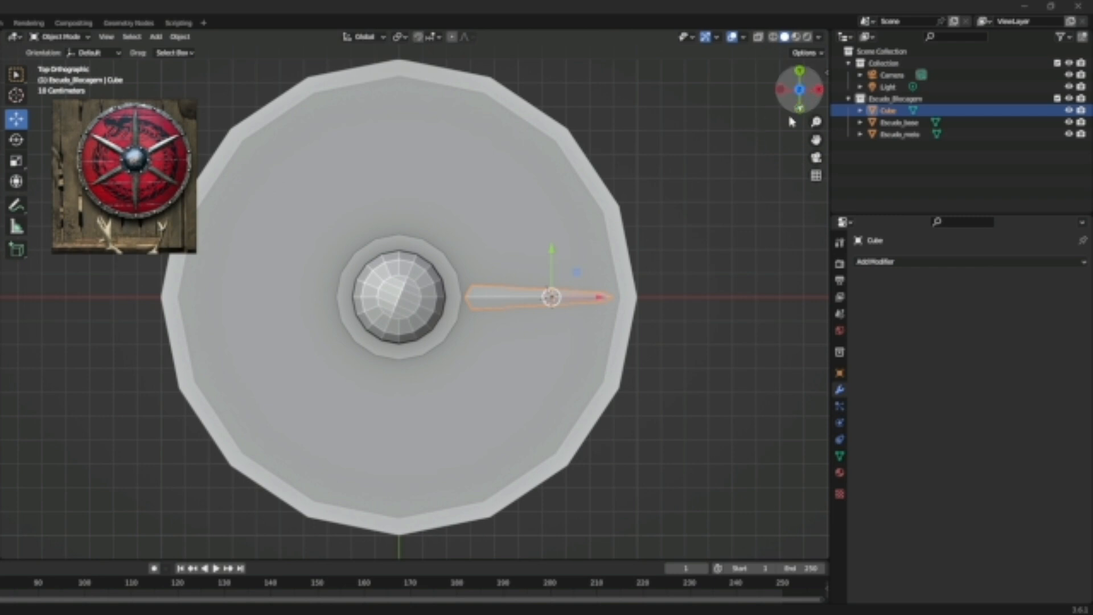
{"action": "left_click", "coordinate": [575, 245]}
{"action": "key", "text": "Tab"}
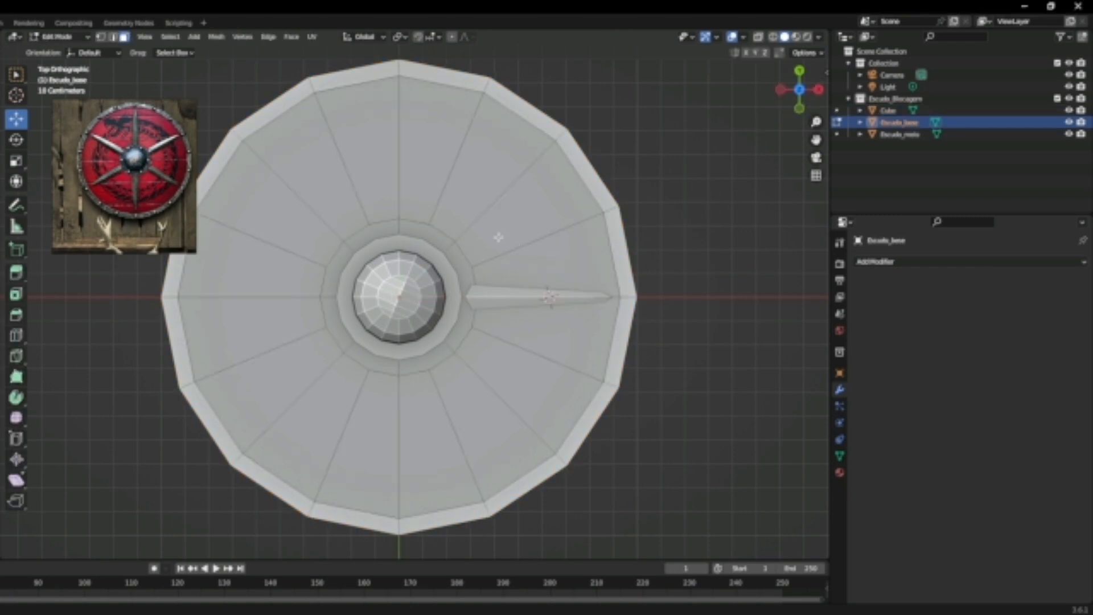
{"action": "left_click", "coordinate": [398, 162]}
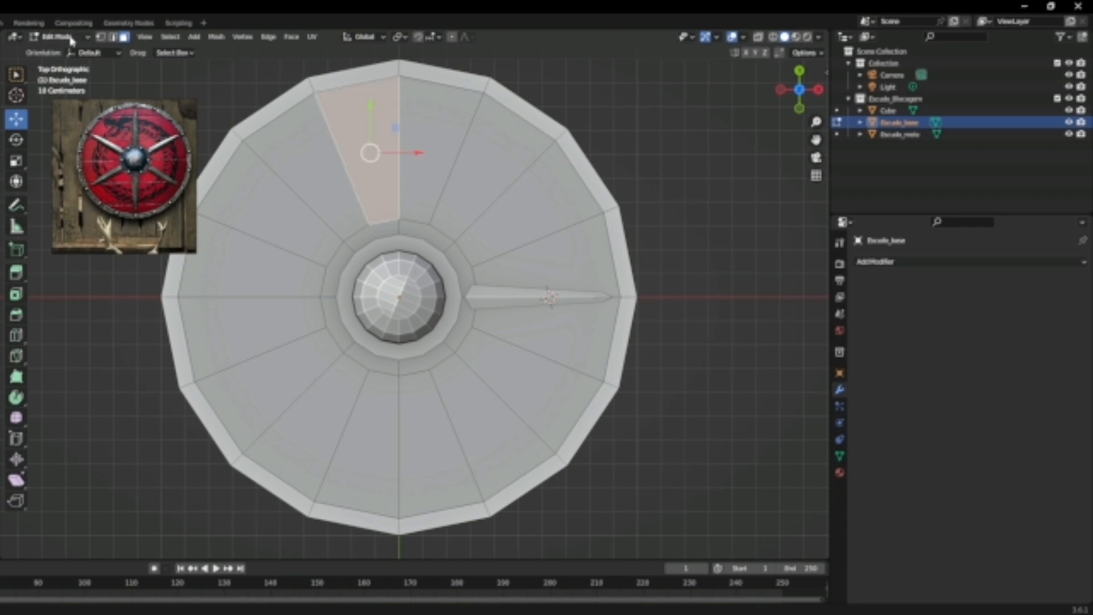
{"action": "left_click", "coordinate": [113, 36]}
{"action": "left_click", "coordinate": [398, 165]}
{"action": "key", "text": "shift+s"}
{"action": "left_click", "coordinate": [398, 250]}
Return to Object Mode, select the spike and snap it to the 3D cursor above the boss
{"action": "key", "text": "Tab"}
{"action": "left_click", "coordinate": [512, 302]}
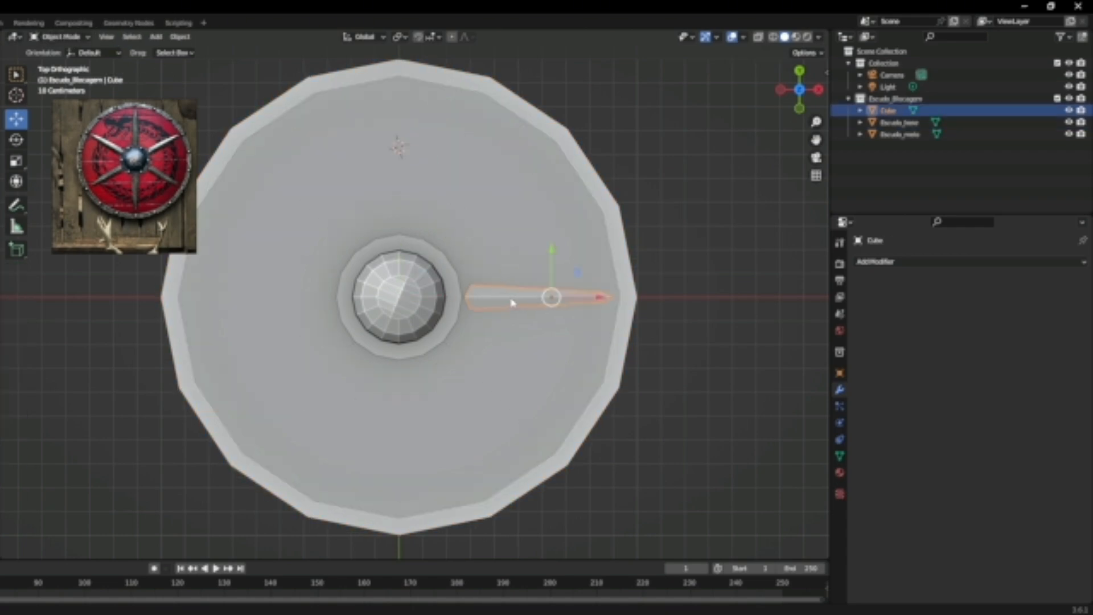
{"action": "key", "text": "shift+s"}
{"action": "left_click", "coordinate": [492, 188]}
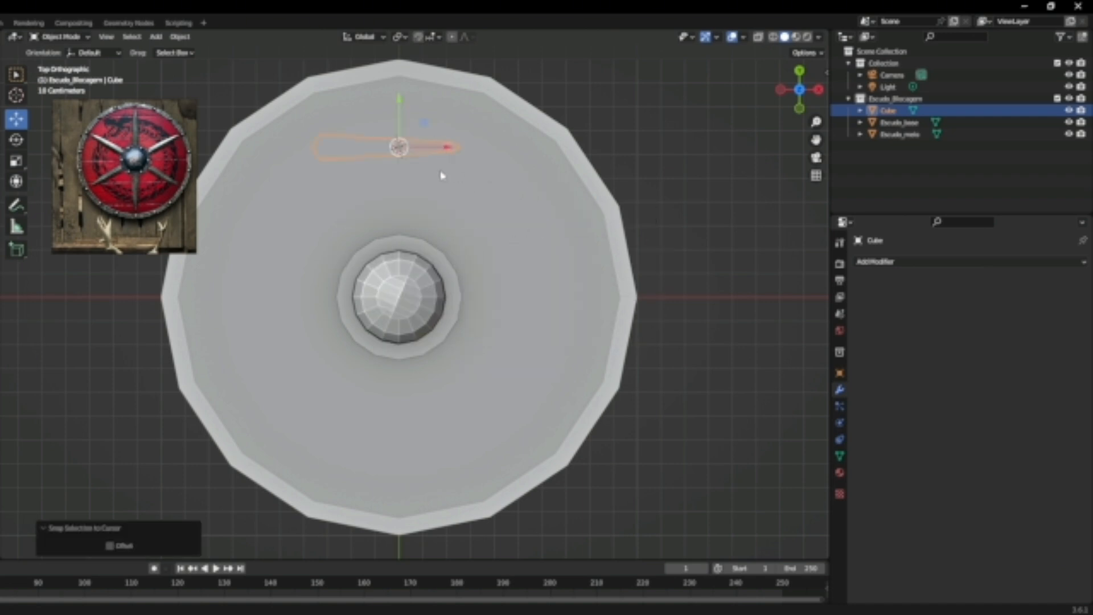
Try rotating the spike 90° about X, and undo the rotation
{"action": "type", "text": "r"}
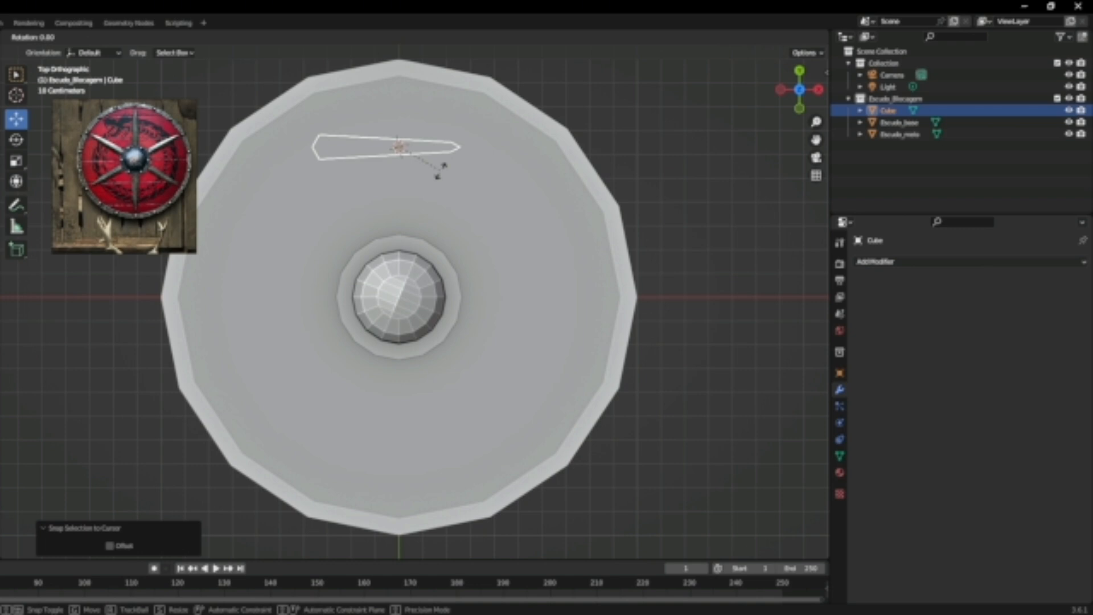
{"action": "type", "text": "x90"}
{"action": "key", "text": "Return"}
{"action": "key", "text": "ctrl+z"}
Rotate the spike 90° about Z and raise it about 0.044 m along Z
{"action": "type", "text": "rz90"}
{"action": "key", "text": "Return"}
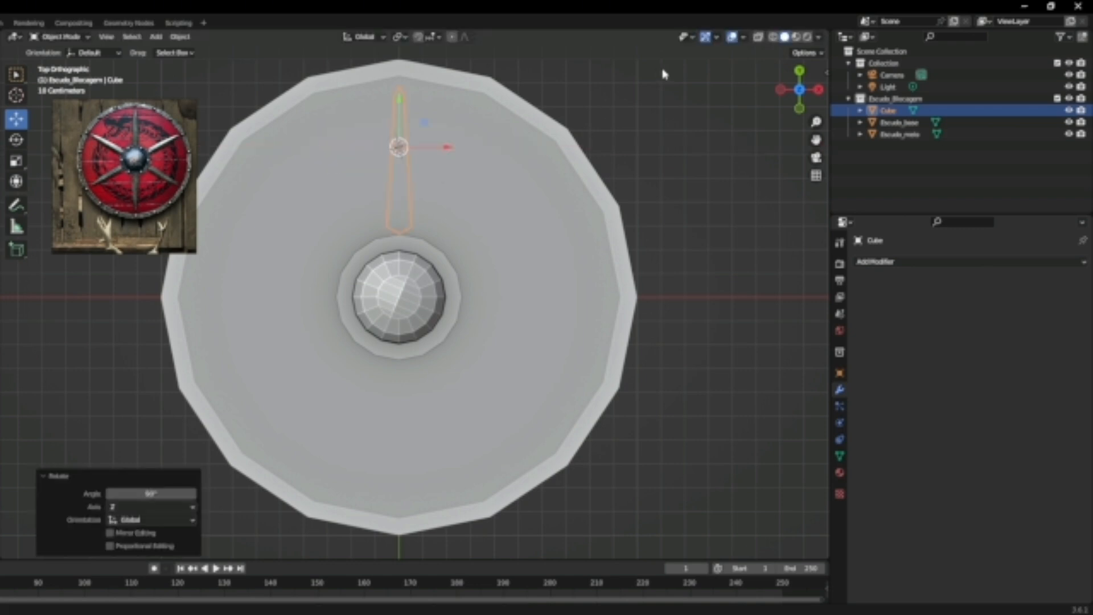
{"action": "middle_click_drag", "start_coordinate": [586, 344], "coordinate": [526, 288]}
{"action": "left_click_drag", "start_coordinate": [527, 289], "coordinate": [517, 281]}
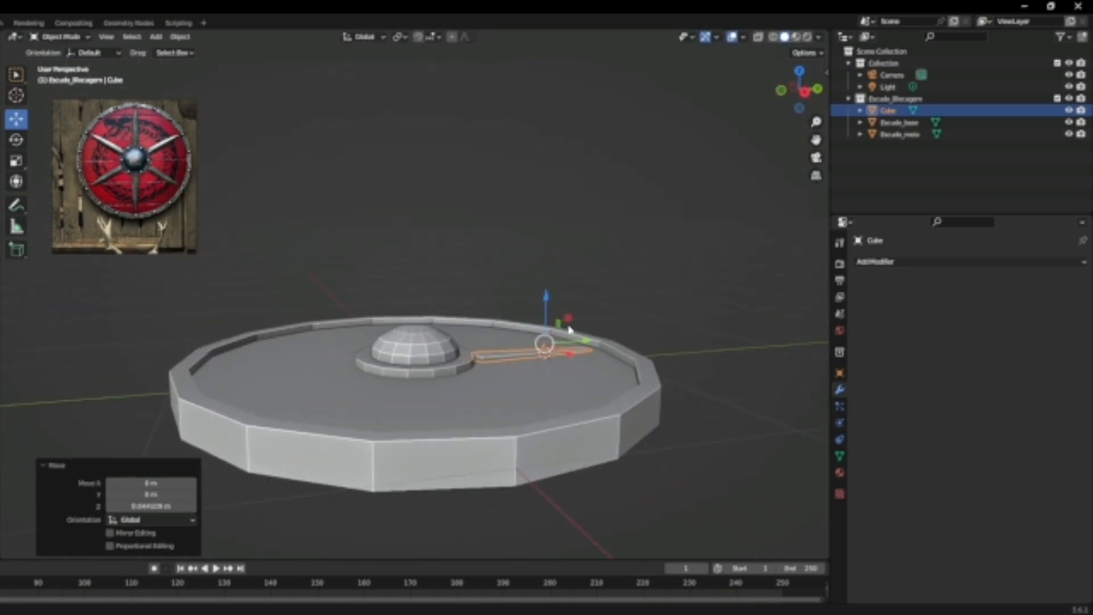
Fine-tune the rotated spike's height above the shield face by about 0.009 m along Z
{"action": "scroll", "coordinate": [514, 336], "scroll_direction": "up", "scroll_amount": 3}
{"action": "scroll", "coordinate": [514, 336], "scroll_direction": "down", "scroll_amount": 1}
{"action": "scroll", "coordinate": [480, 385], "scroll_direction": "up", "scroll_amount": 3}
{"action": "middle_click_drag", "start_coordinate": [608, 424], "coordinate": [501, 371], "text": "shift"}
{"action": "scroll", "coordinate": [493, 405], "scroll_direction": "up", "scroll_amount": 1}
{"action": "left_click_drag", "start_coordinate": [626, 360], "coordinate": [620, 347]}
{"action": "scroll", "coordinate": [544, 345], "scroll_direction": "up", "scroll_amount": 3}
{"action": "scroll", "coordinate": [517, 436], "scroll_direction": "down", "scroll_amount": 5}
{"action": "middle_click_drag", "start_coordinate": [606, 440], "coordinate": [576, 441]}
{"action": "scroll", "coordinate": [563, 457], "scroll_direction": "up", "scroll_amount": 1}
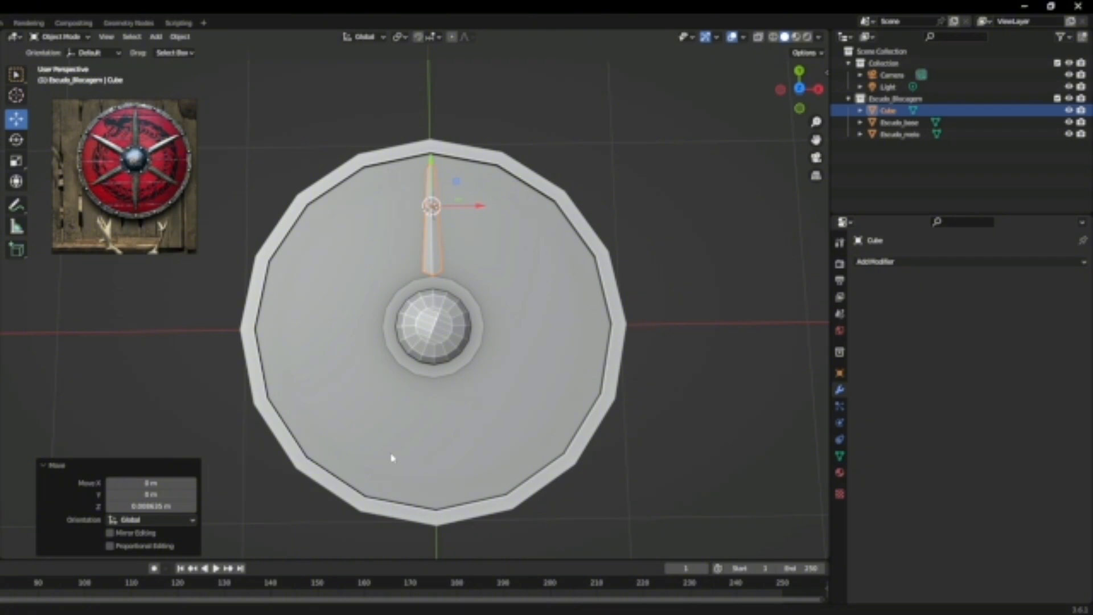
Select the spike's entire mesh in Edit Mode and set Spin Duplicates to 5 steps
{"action": "key", "text": "Tab"}
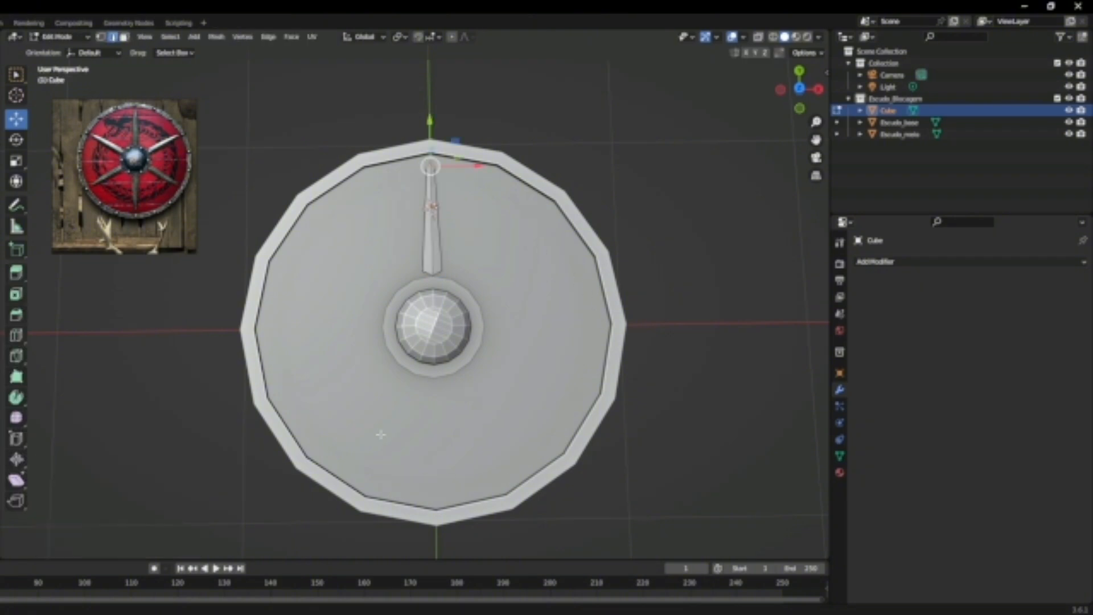
{"action": "left_click", "coordinate": [17, 399]}
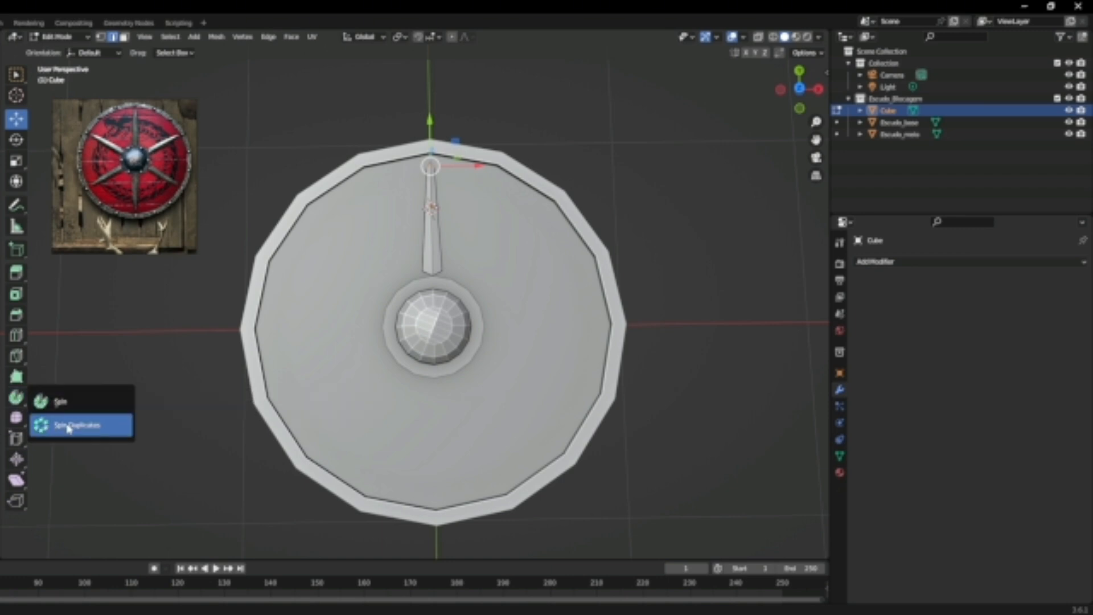
{"action": "left_click", "coordinate": [68, 424]}
{"action": "key", "text": "ctrl+l"}
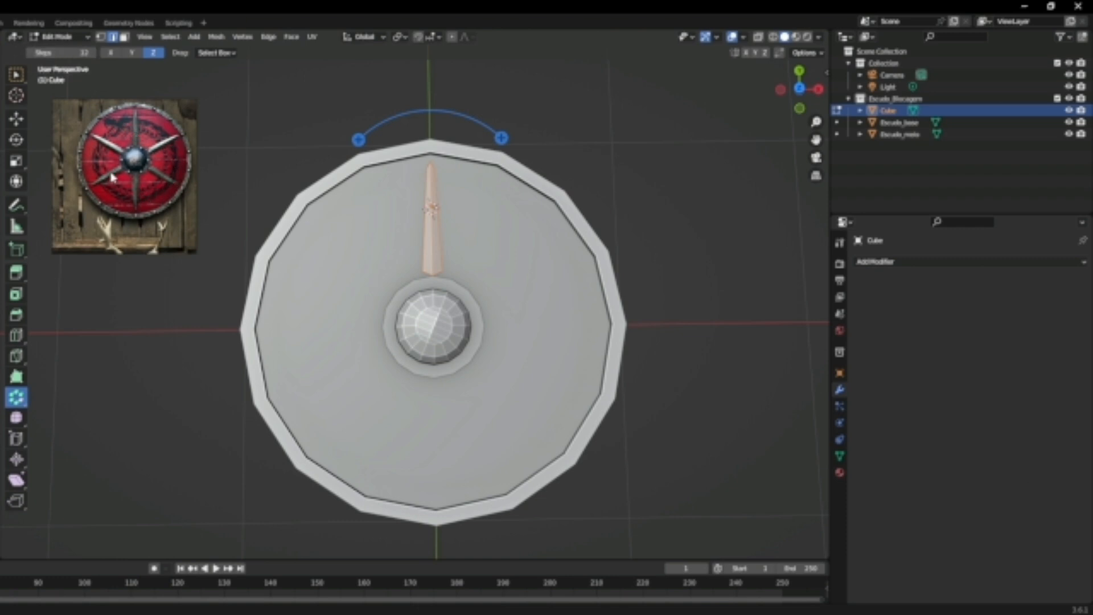
{"action": "left_click", "coordinate": [64, 53]}
{"action": "type", "text": "5"}
{"action": "key", "text": "Return"}
Try spinning duplicates of the spike around the current 3D cursor position, and undo the spin
{"action": "left_click_drag", "start_coordinate": [503, 137], "coordinate": [603, 307]}
{"action": "key", "text": "ctrl+z"}
Return to Object Mode, select the domed boss and move the 3D cursor to its origin at the shield's centre
{"action": "key", "text": "Tab"}
{"action": "left_click", "coordinate": [446, 333]}
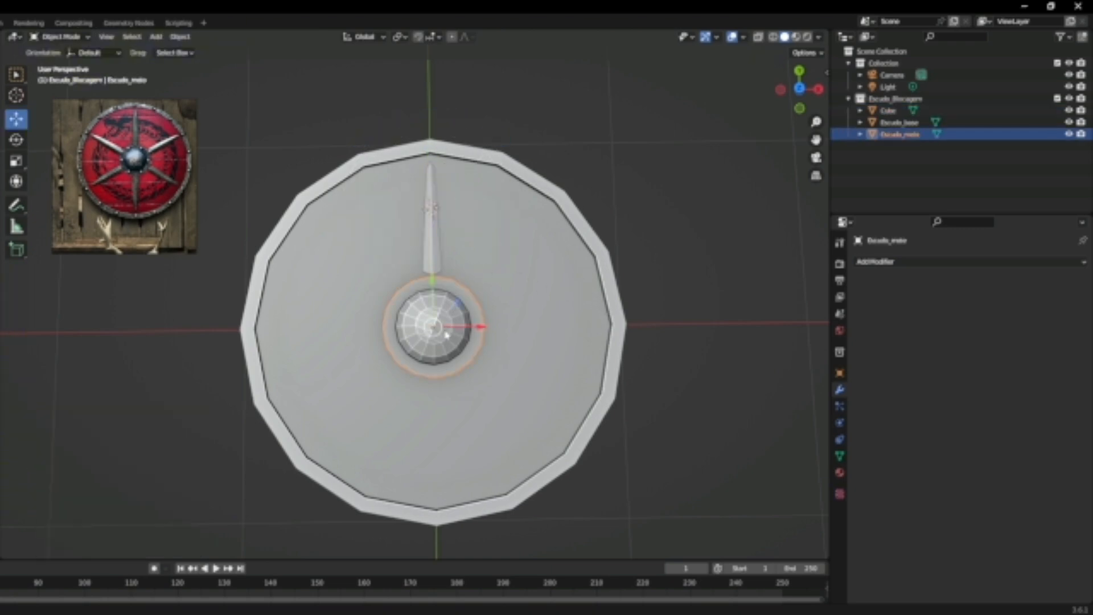
{"action": "key", "text": "shift+s"}
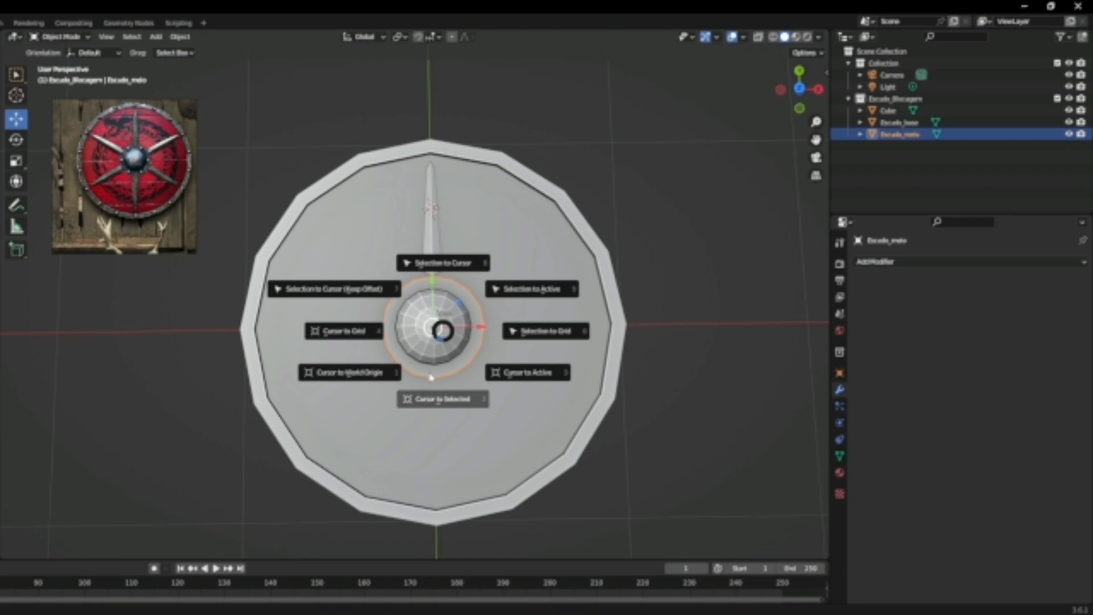
{"action": "left_click", "coordinate": [431, 389]}
{"action": "key", "text": "Tab"}
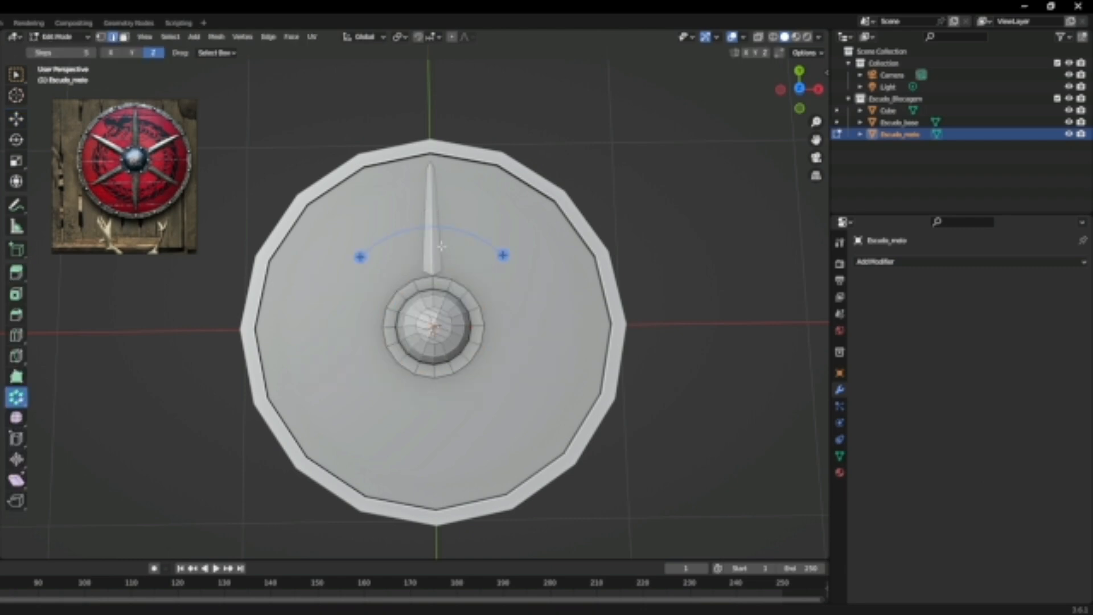
{"action": "left_click", "coordinate": [503, 255]}
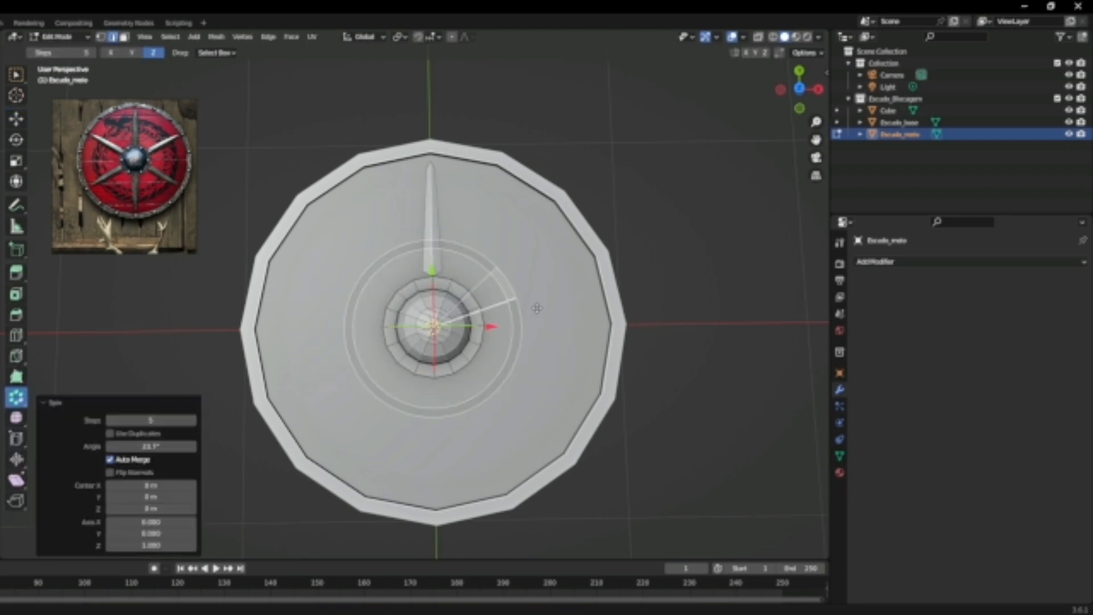
{"action": "key", "text": "shift+a"}
{"action": "right_click", "coordinate": [658, 299]}
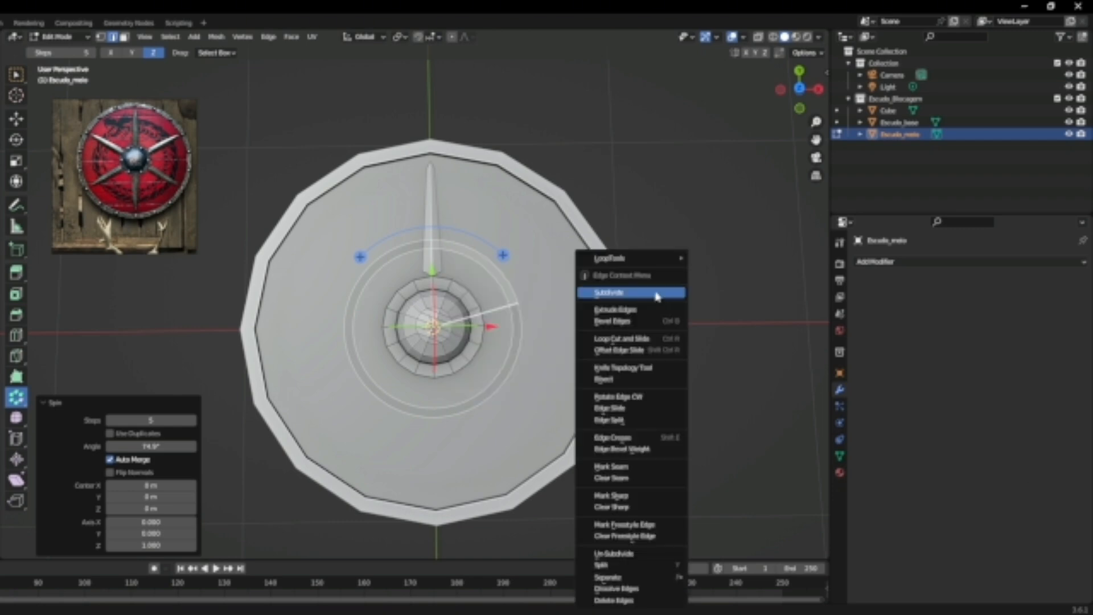
{"action": "key", "text": "ctrl+z"}
{"action": "key", "text": "Tab"}
Spin the spike's mesh around the boss about Z in 5 steps through about 300°, with Use Duplicates enabled
{"action": "left_click", "coordinate": [431, 210]}
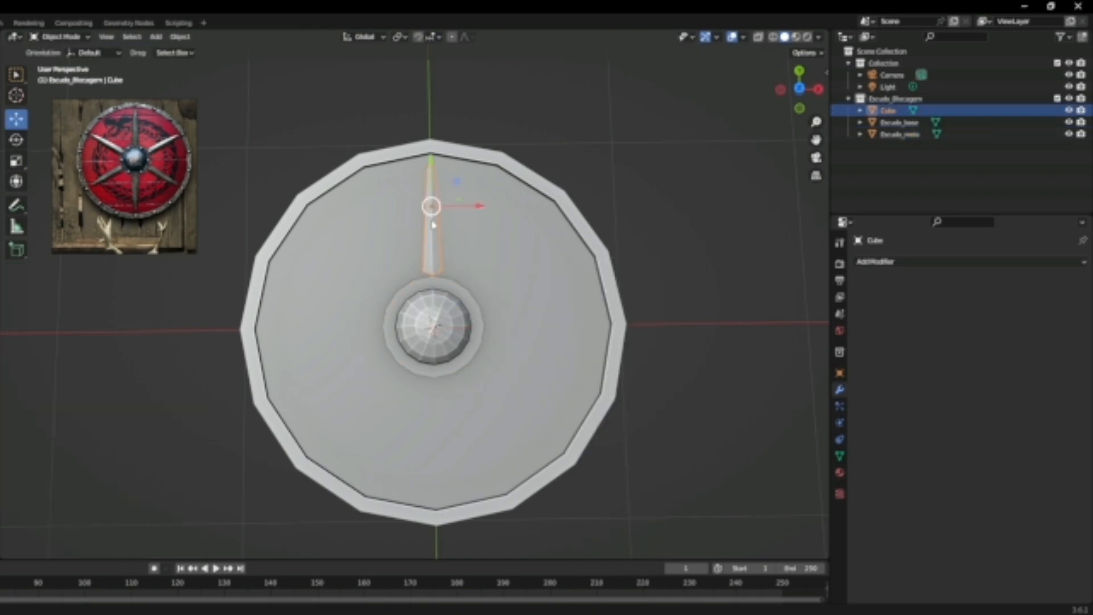
{"action": "key", "text": "Tab"}
{"action": "left_click_drag", "start_coordinate": [503, 255], "coordinate": [390, 165]}
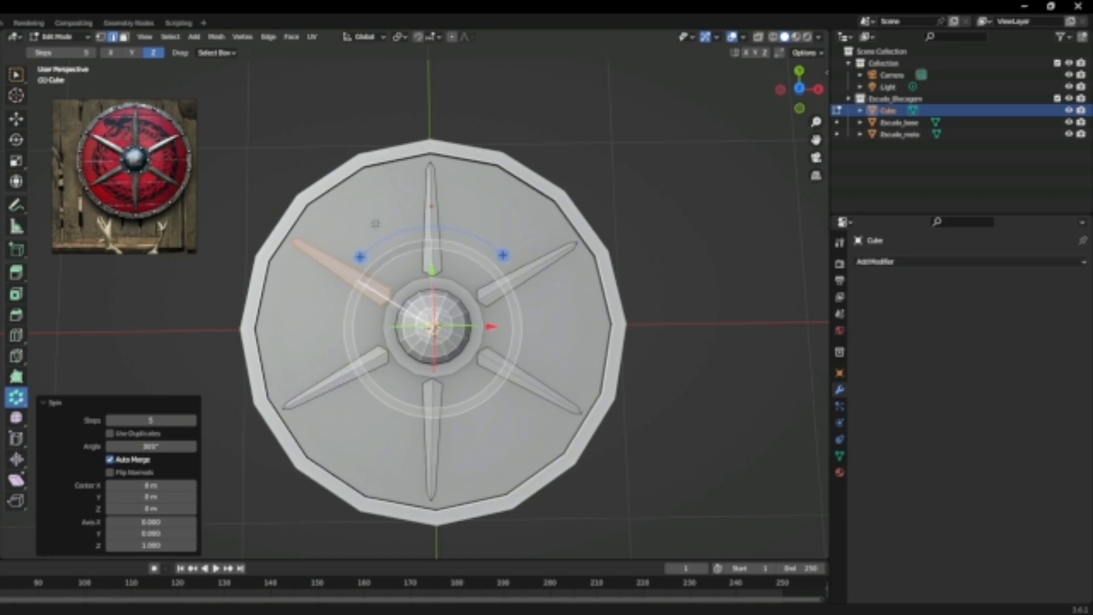
{"action": "left_click", "coordinate": [127, 435]}
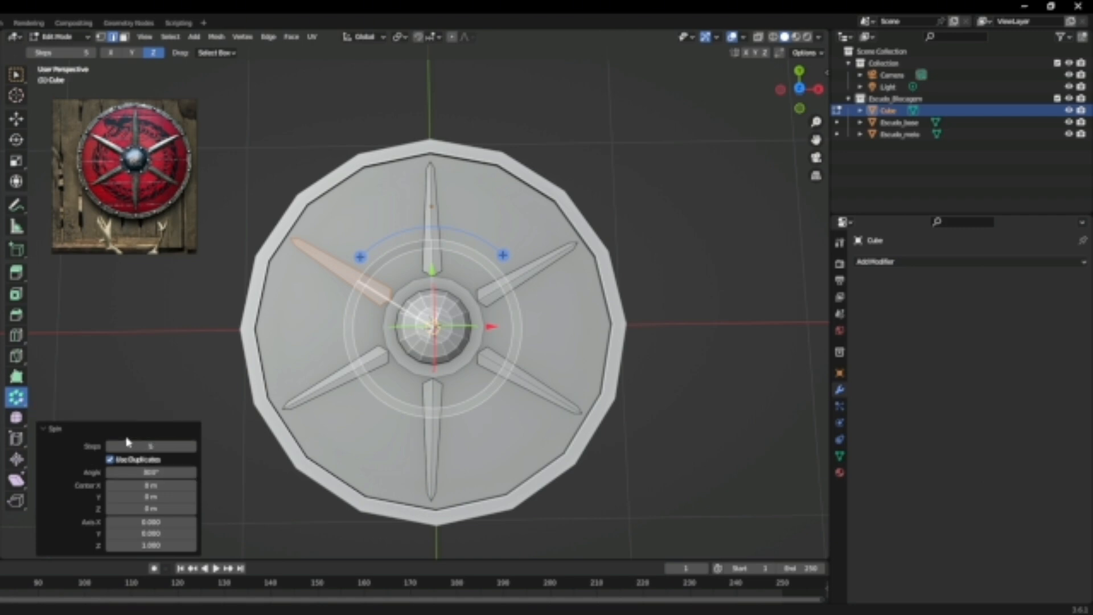
Return to Object Mode, deselect the spikes and examine how they meet the boss in the reference image
{"action": "left_click", "coordinate": [748, 390]}
{"action": "middle_click_drag", "start_coordinate": [749, 390], "coordinate": [663, 276]}
{"action": "key", "text": "Tab"}
{"action": "left_click", "coordinate": [684, 369]}
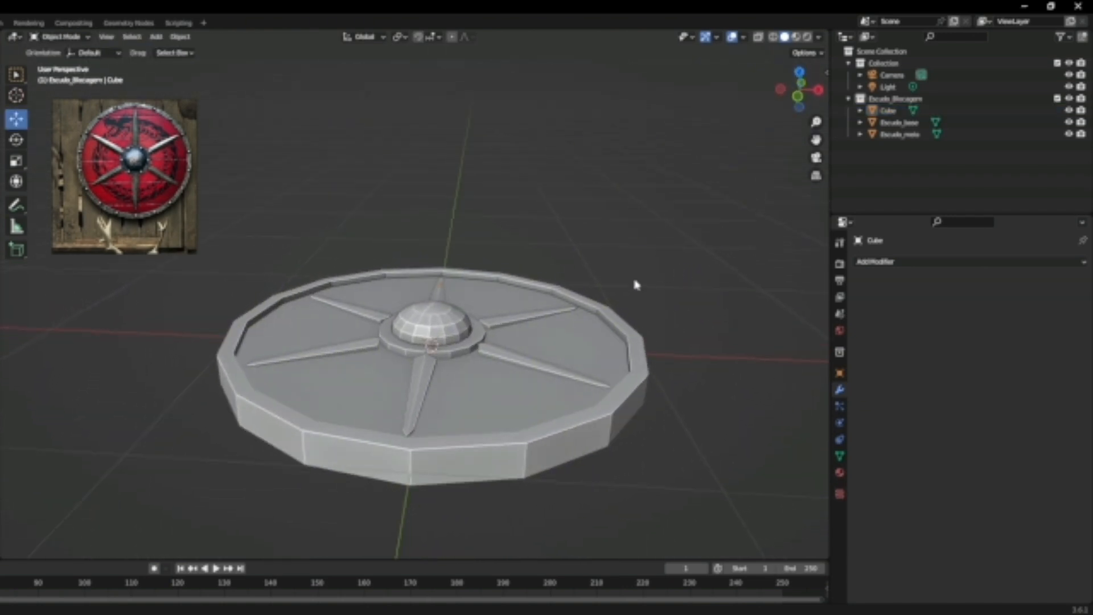
{"action": "scroll", "coordinate": [173, 161], "scroll_direction": "up", "scroll_amount": 5}
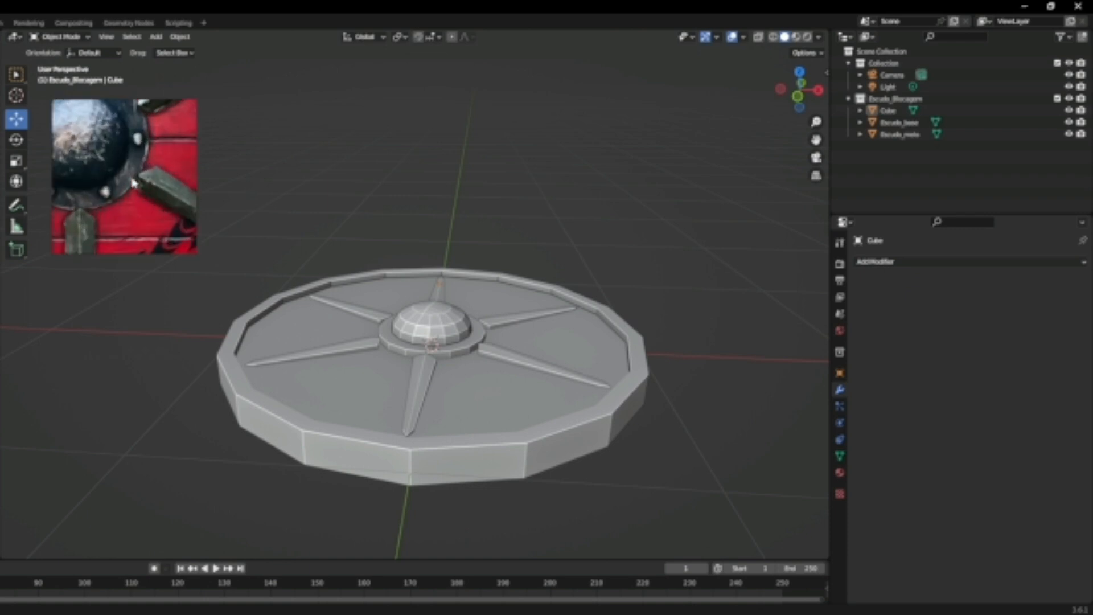
Add a UV sphere at the shield's centre with 16 segments
{"action": "scroll", "coordinate": [129, 173], "scroll_direction": "down", "scroll_amount": 3}
{"action": "left_click_drag", "start_coordinate": [132, 179], "coordinate": [144, 187]}
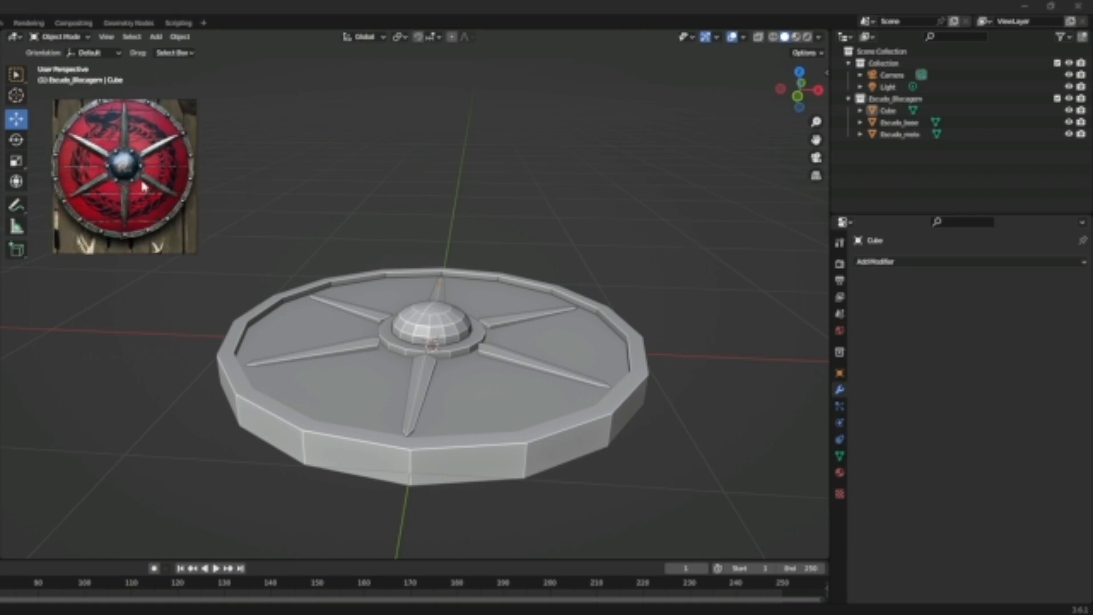
{"action": "middle_click_drag", "start_coordinate": [672, 307], "coordinate": [624, 302]}
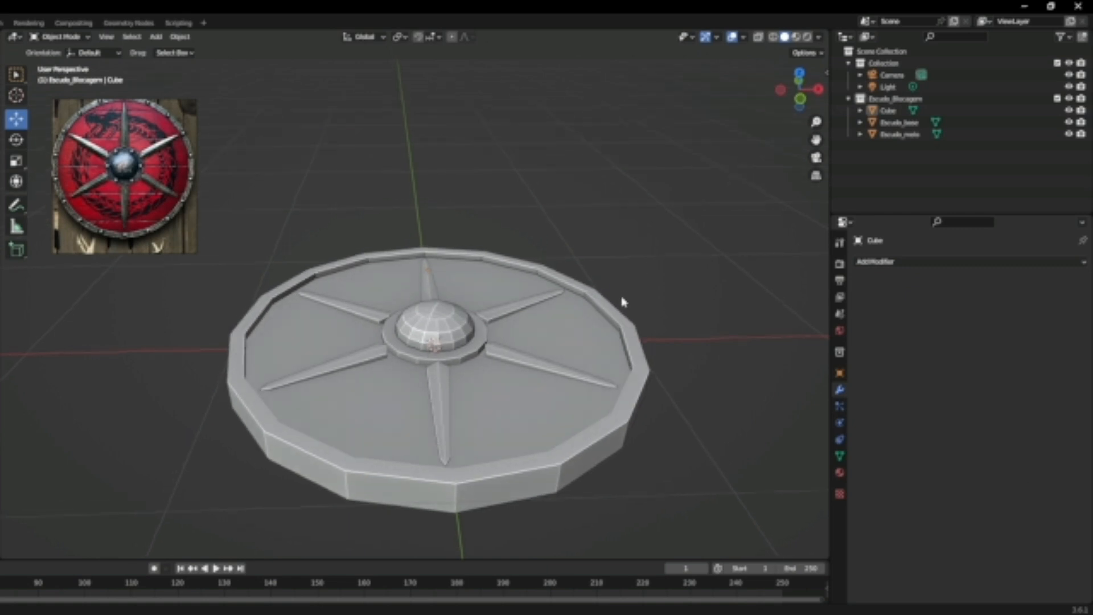
{"action": "key", "text": "shift+a"}
{"action": "mouse_move", "coordinate": [646, 266]}
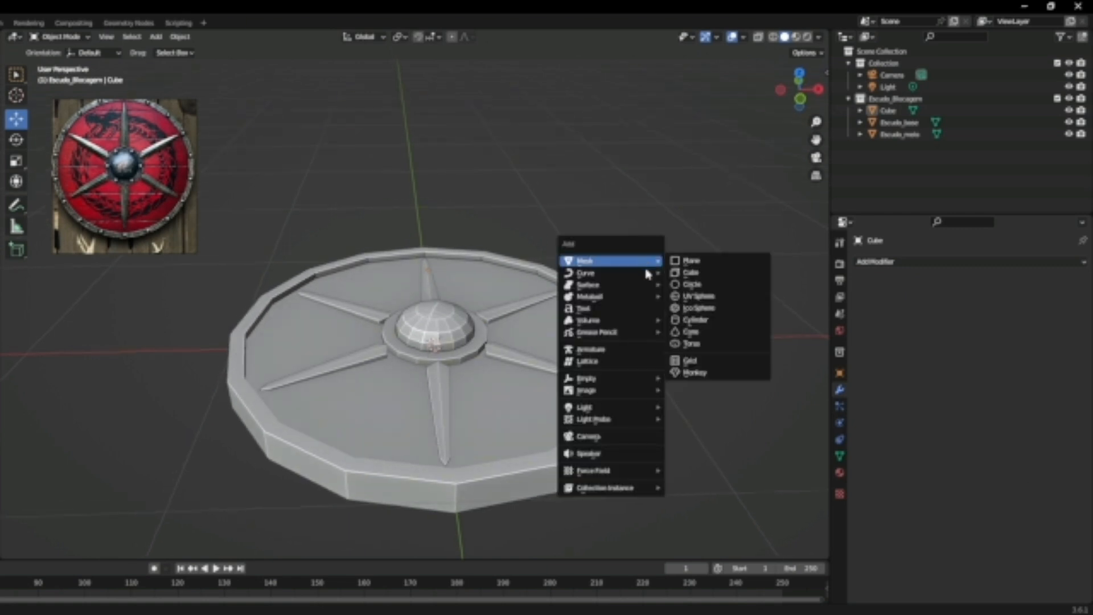
{"action": "left_click", "coordinate": [716, 306]}
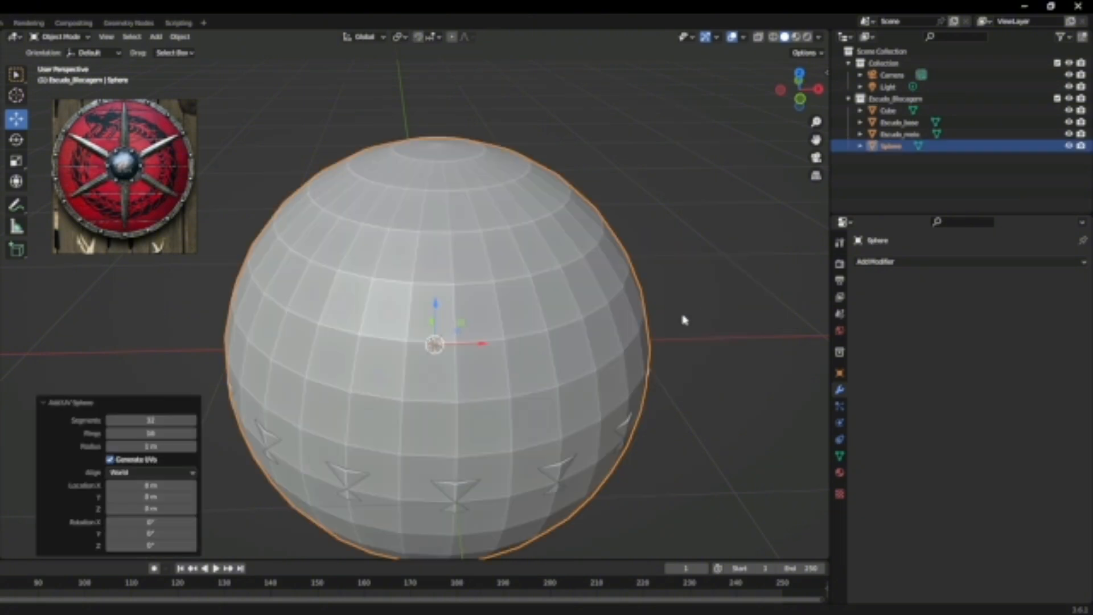
{"action": "scroll", "coordinate": [576, 335], "scroll_direction": "down", "scroll_amount": 1}
{"action": "left_click", "coordinate": [151, 420]}
{"action": "type", "text": "16"}
{"action": "key", "text": "Return"}
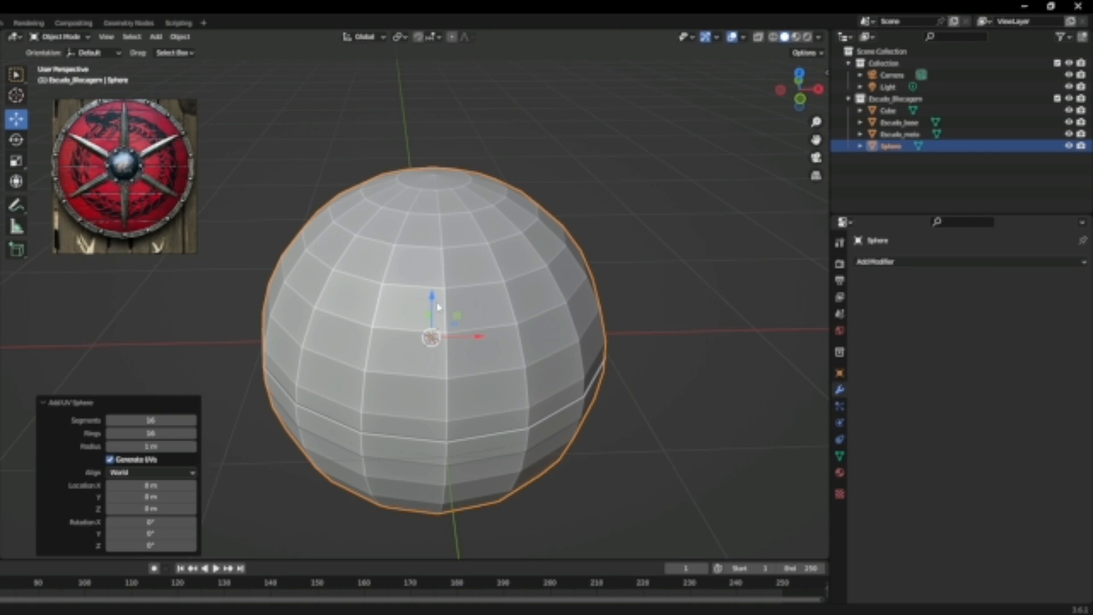
Raise the sphere above the shield, scale it to 0.243 and move it along X beyond the rim
{"action": "key", "text": "g"}
{"action": "key", "text": "z"}
{"action": "left_click", "coordinate": [685, 386]}
{"action": "key", "text": "s"}
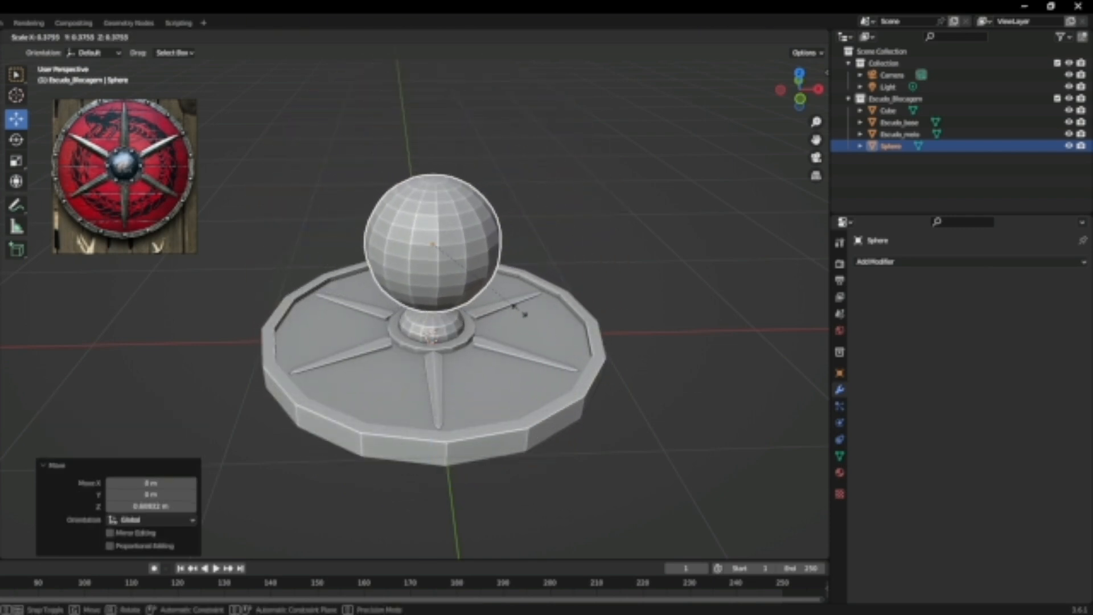
{"action": "left_click", "coordinate": [487, 295]}
{"action": "key", "text": "g"}
{"action": "key", "text": "x"}
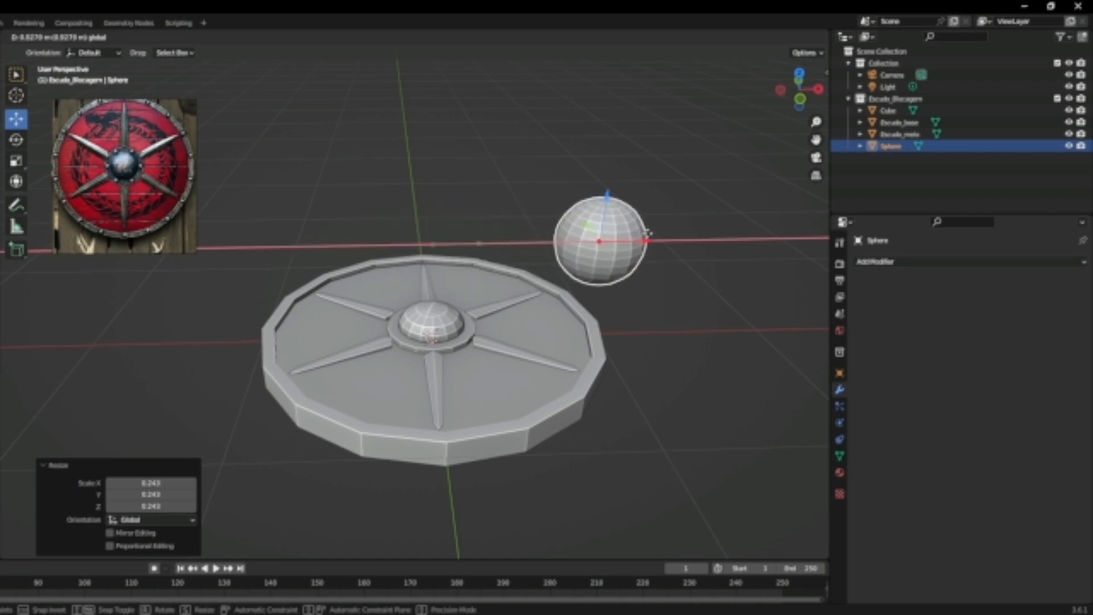
{"action": "left_click", "coordinate": [776, 300]}
{"action": "middle_click_drag", "start_coordinate": [776, 300], "coordinate": [587, 332], "text": "shift"}
Delete the lower half of the sphere's mesh from the front view, using X-ray to select through it
{"action": "key", "text": "Tab"}
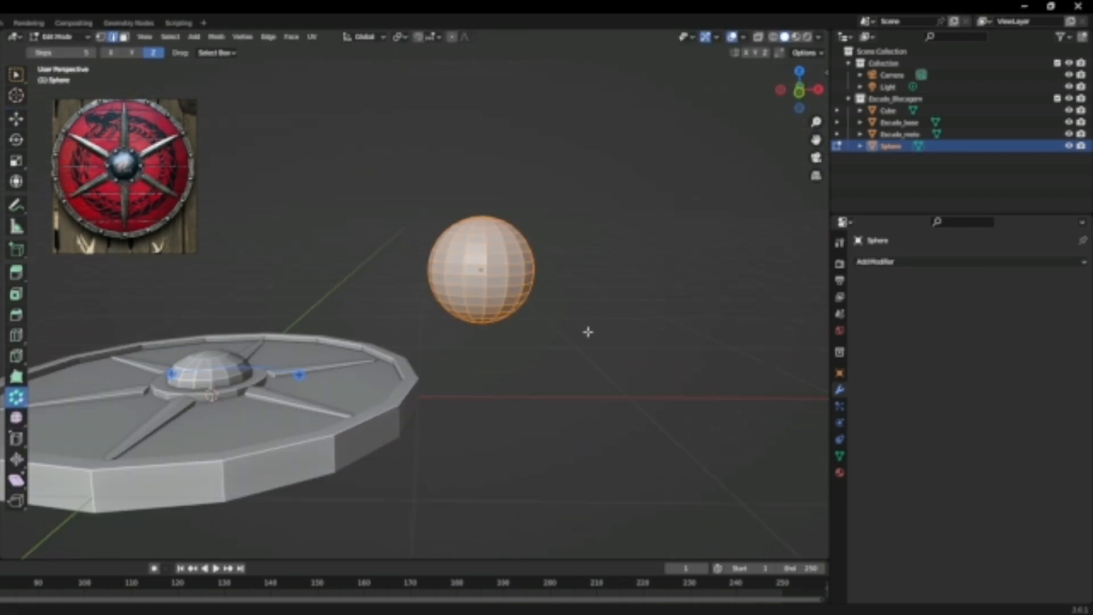
{"action": "left_click", "coordinate": [799, 92]}
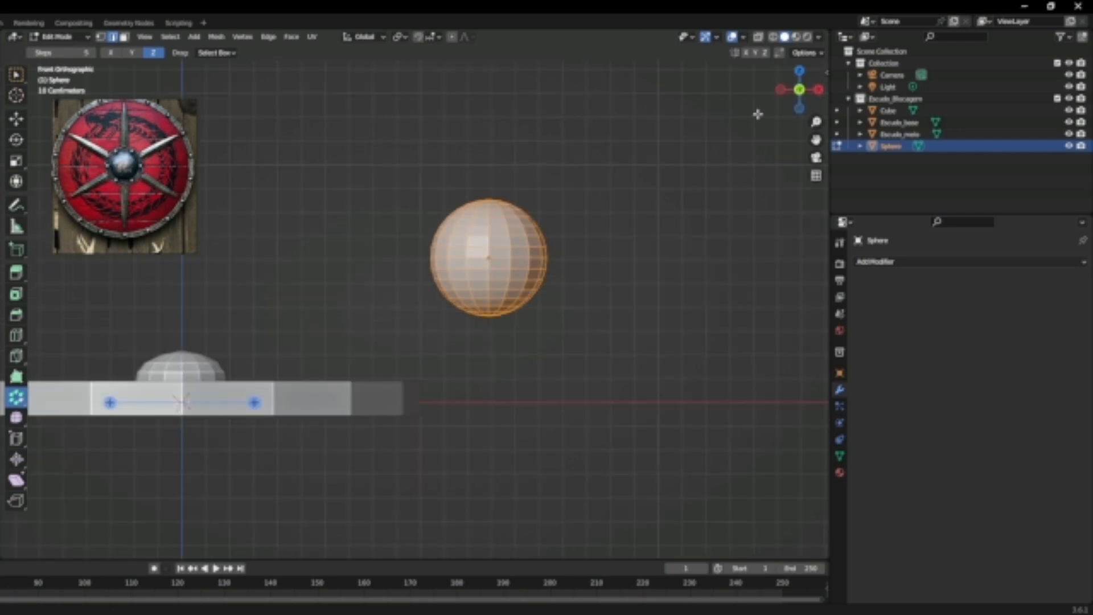
{"action": "left_click", "coordinate": [759, 37]}
{"action": "left_click_drag", "start_coordinate": [383, 254], "coordinate": [671, 383]}
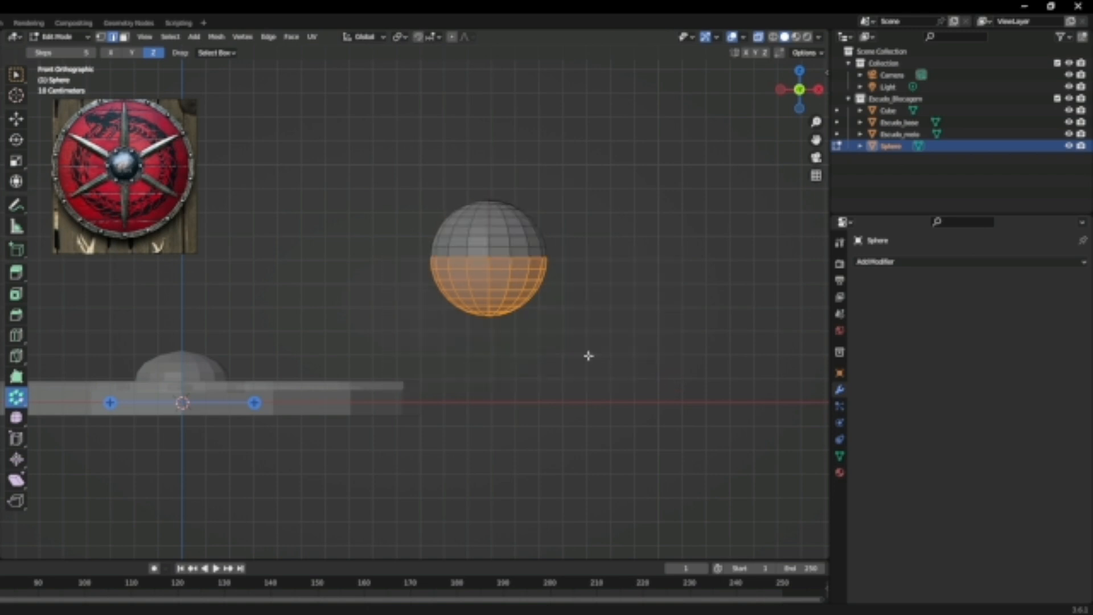
{"action": "key", "text": "x"}
{"action": "left_click", "coordinate": [437, 299]}
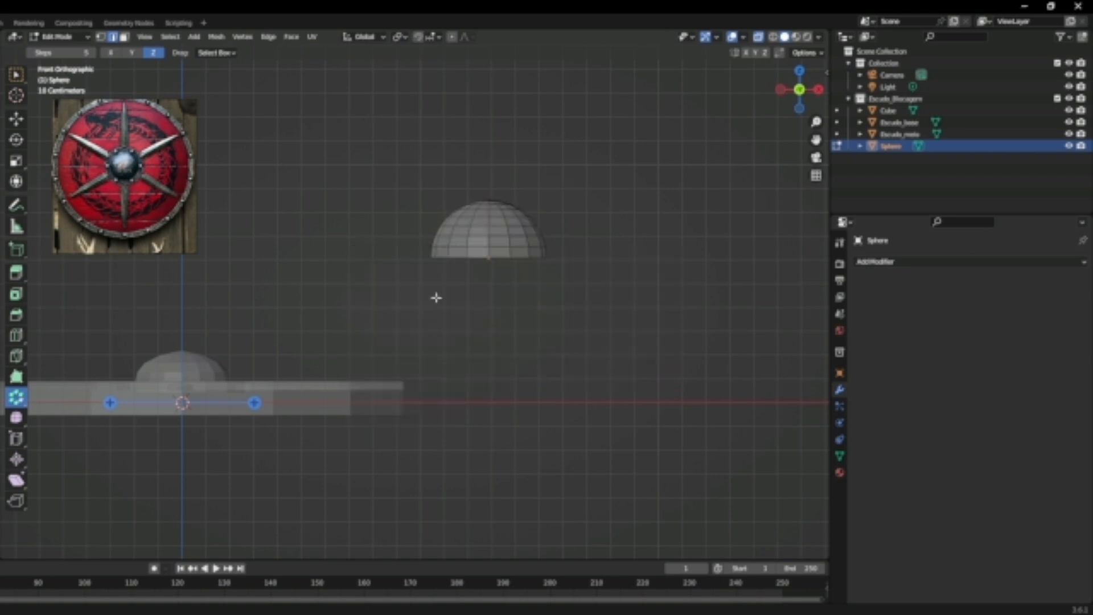
{"action": "left_click", "coordinate": [758, 37]}
Inspect the half-sphere beside the shield and delete the whole object
{"action": "middle_click_drag", "start_coordinate": [582, 208], "coordinate": [566, 288]}
{"action": "key", "text": "Tab"}
{"action": "key", "text": "Tab"}
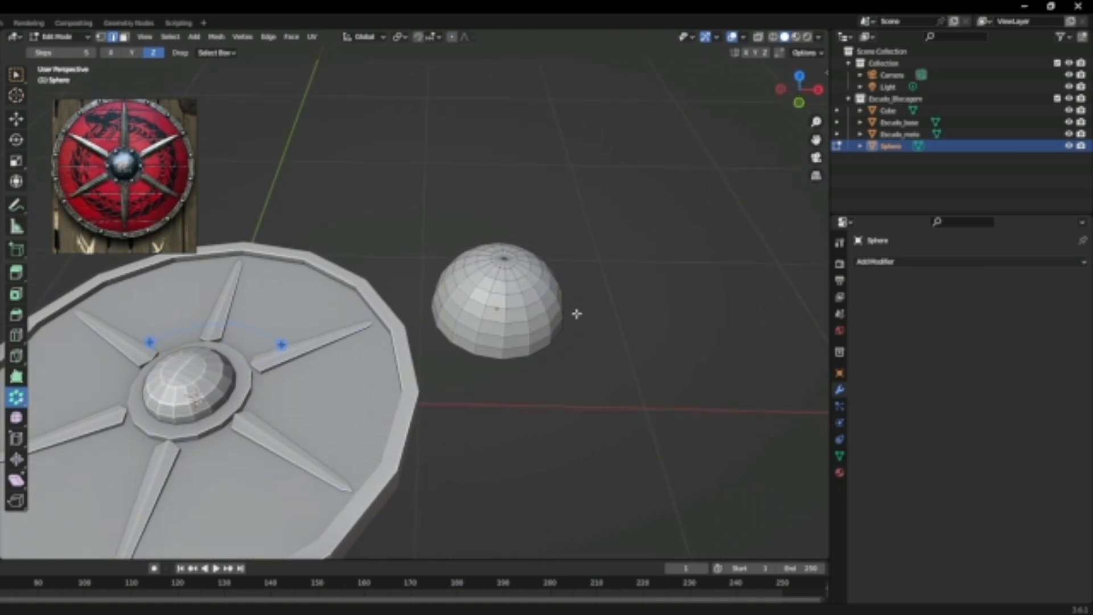
{"action": "scroll", "coordinate": [578, 314], "scroll_direction": "up", "scroll_amount": 2}
{"action": "middle_click_drag", "start_coordinate": [637, 306], "coordinate": [597, 269]}
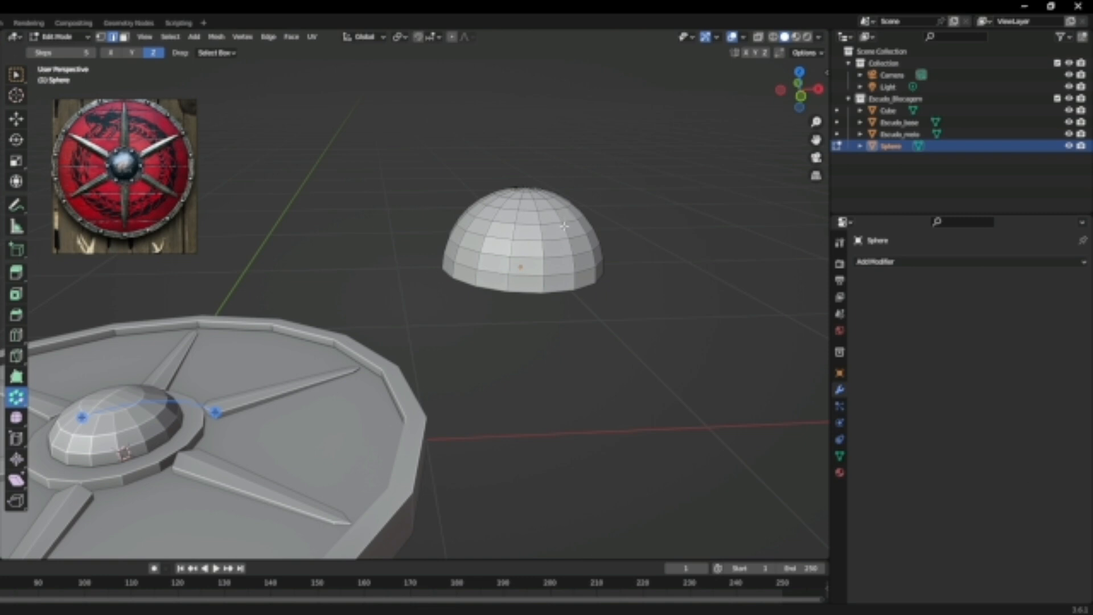
{"action": "key", "text": "Tab"}
{"action": "key", "text": "Delete"}
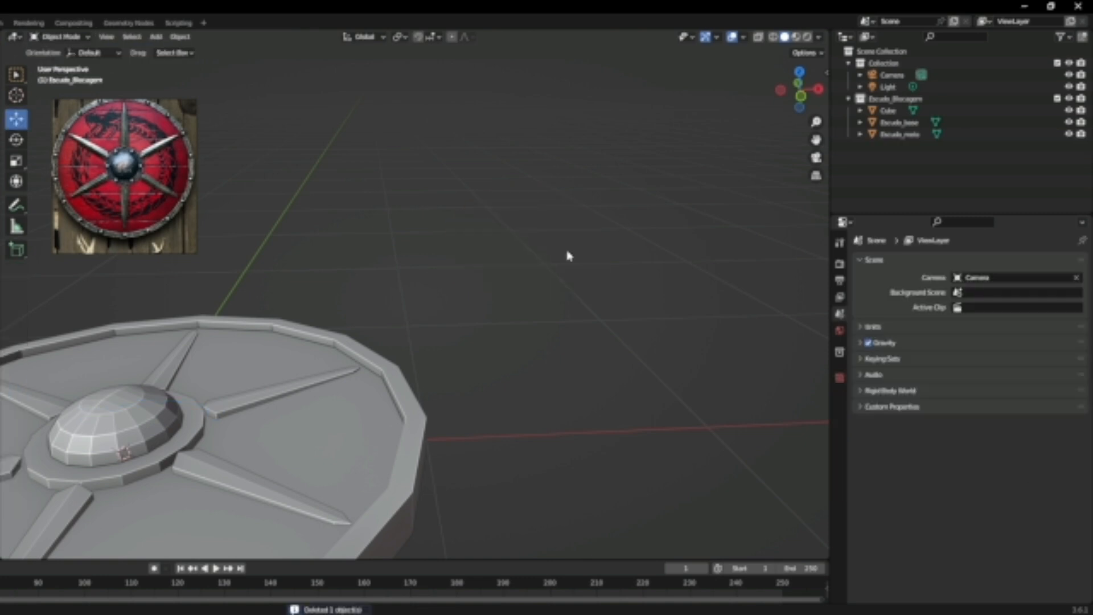
Add a mesh circle, shrink it and move it about 0.93 m along X over the shield's rim
{"action": "key", "text": "shift+a"}
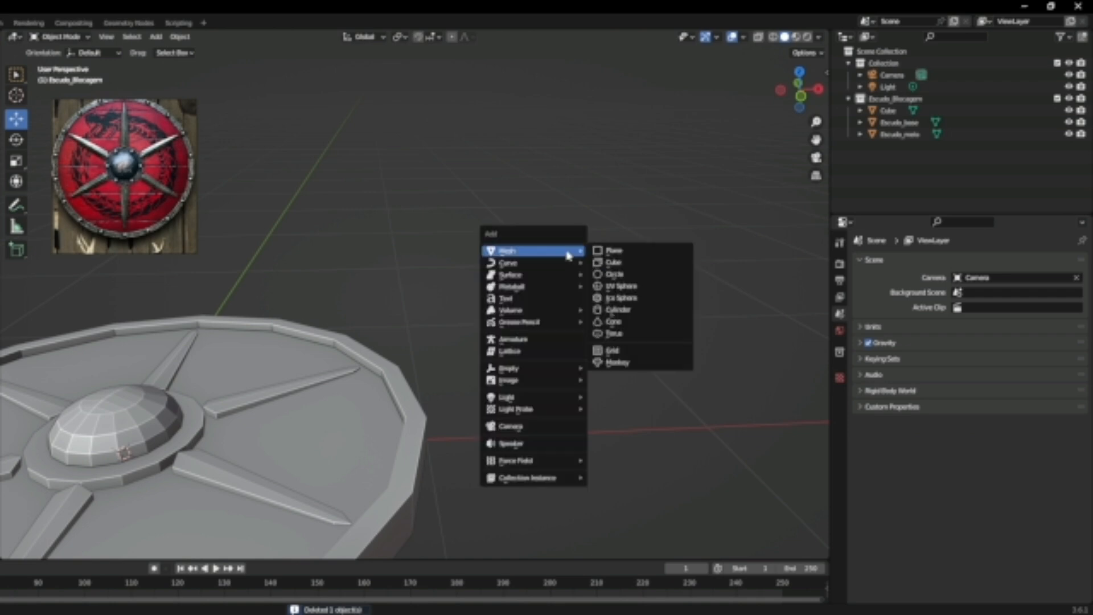
{"action": "left_click", "coordinate": [614, 274]}
{"action": "middle_click_drag", "start_coordinate": [612, 285], "coordinate": [312, 306]}
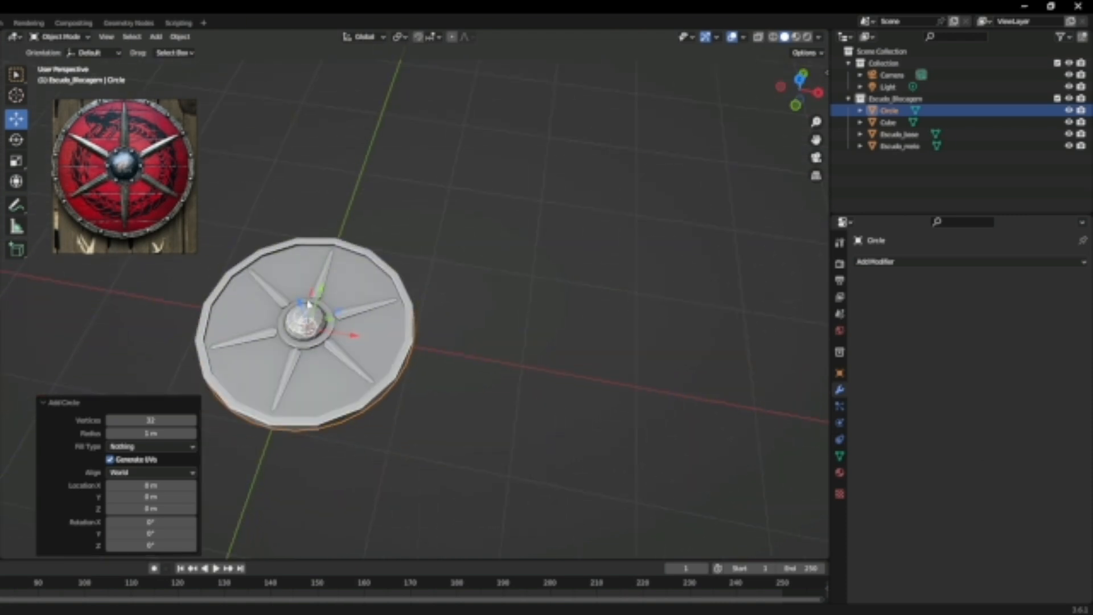
{"action": "left_click_drag", "start_coordinate": [302, 305], "coordinate": [294, 284]}
{"action": "key", "text": "s"}
{"action": "left_click", "coordinate": [329, 319]}
{"action": "left_click_drag", "start_coordinate": [330, 320], "coordinate": [446, 348]}
{"action": "scroll", "coordinate": [446, 349], "scroll_direction": "up", "scroll_amount": 5}
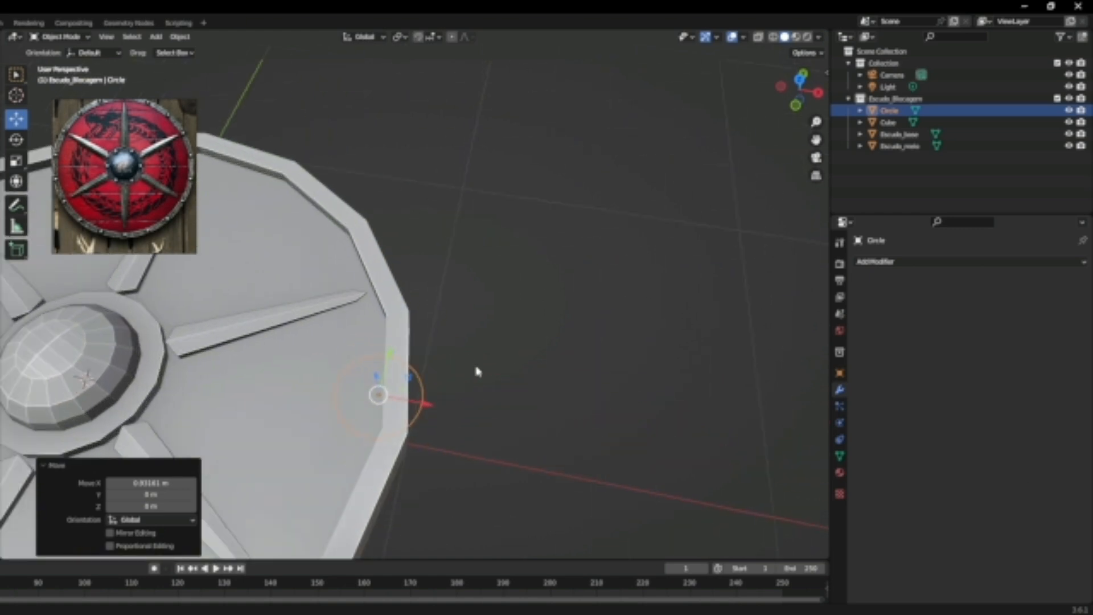
Snap the 3D cursor to the Escudo_base rim edge beyond the tip of the spike along the Y axis
{"action": "middle_click_drag", "start_coordinate": [511, 391], "coordinate": [563, 364], "text": "shift"}
{"action": "scroll", "coordinate": [564, 364], "scroll_direction": "up", "scroll_amount": 2}
{"action": "left_click", "coordinate": [497, 284]}
{"action": "key", "text": "Tab"}
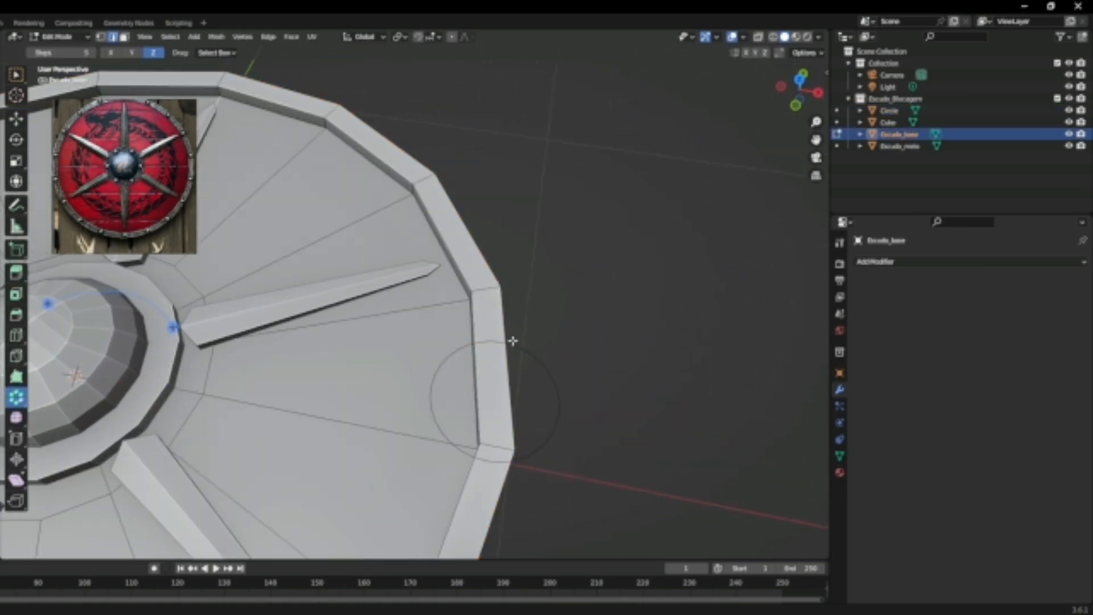
{"action": "scroll", "coordinate": [500, 300], "scroll_direction": "down", "scroll_amount": 1}
{"action": "middle_click_drag", "start_coordinate": [477, 253], "coordinate": [475, 264]}
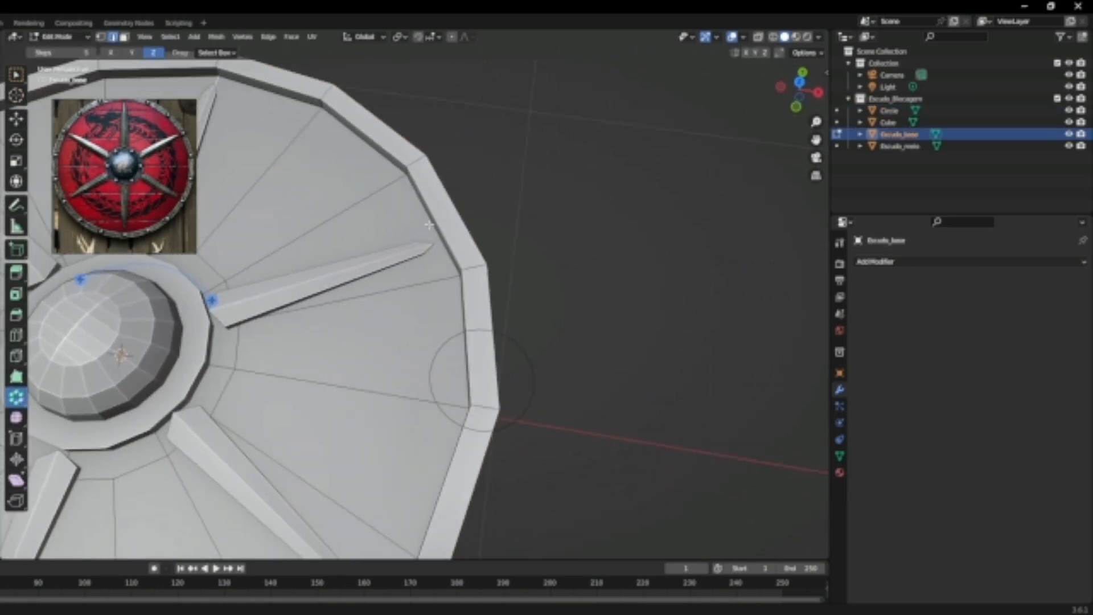
{"action": "middle_click_drag", "start_coordinate": [387, 192], "coordinate": [402, 240], "text": "shift"}
{"action": "middle_click_drag", "start_coordinate": [323, 135], "coordinate": [473, 223], "text": "shift"}
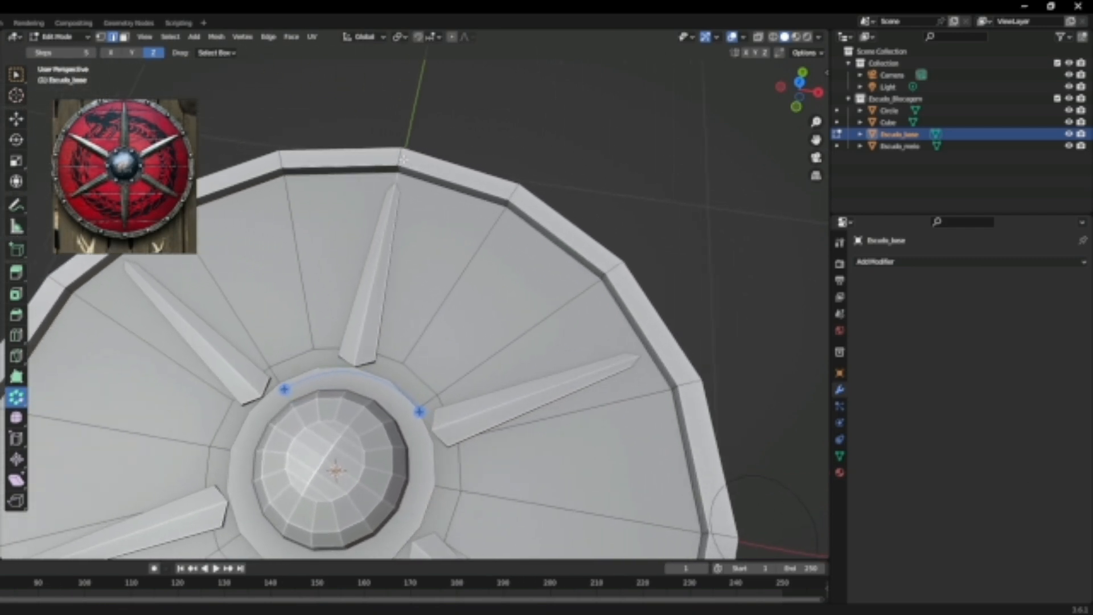
{"action": "key", "text": "shift+s"}
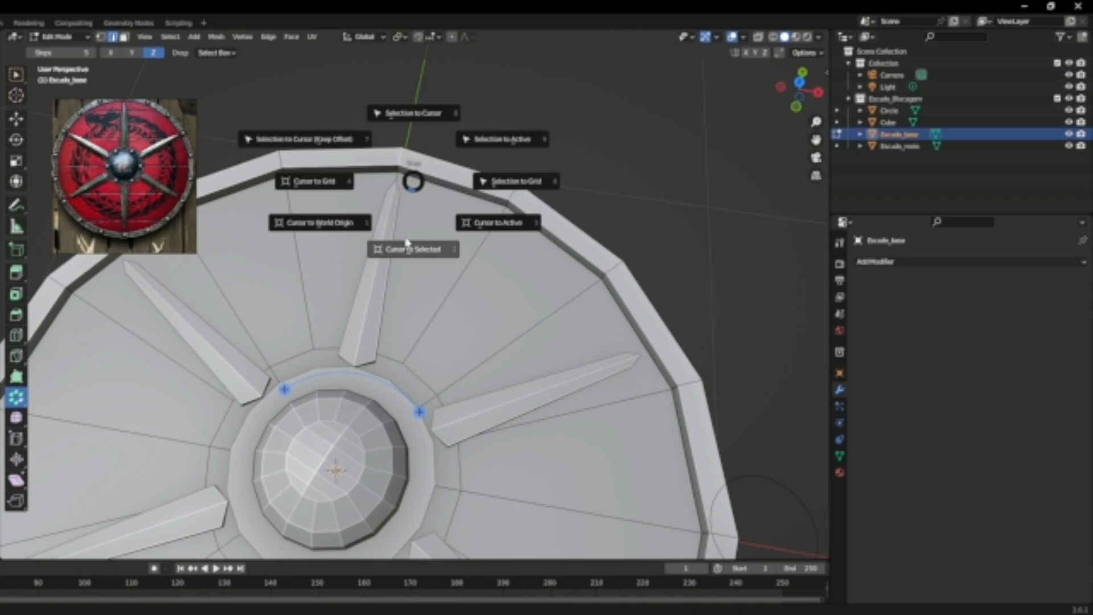
{"action": "left_click", "coordinate": [407, 242]}
{"action": "key", "text": "Tab"}
{"action": "scroll", "coordinate": [700, 449], "scroll_direction": "down", "scroll_amount": 2}
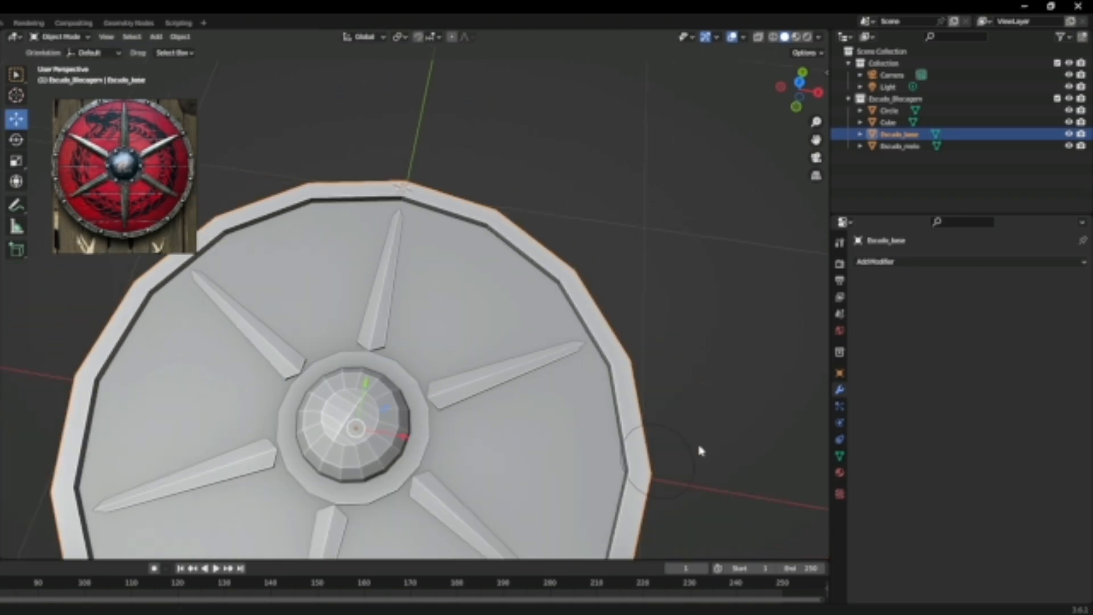
Snap the circle to the 3D cursor on the rim
{"action": "left_click", "coordinate": [673, 425]}
{"action": "key", "text": "shift+s"}
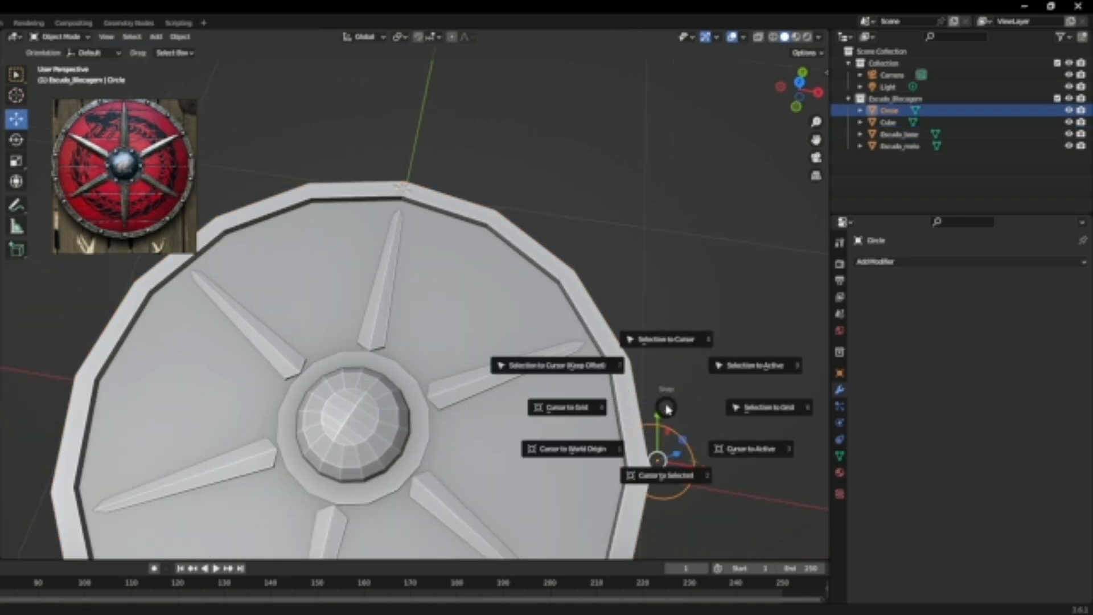
{"action": "left_click", "coordinate": [669, 363]}
{"action": "scroll", "coordinate": [463, 251], "scroll_direction": "up", "scroll_amount": 6}
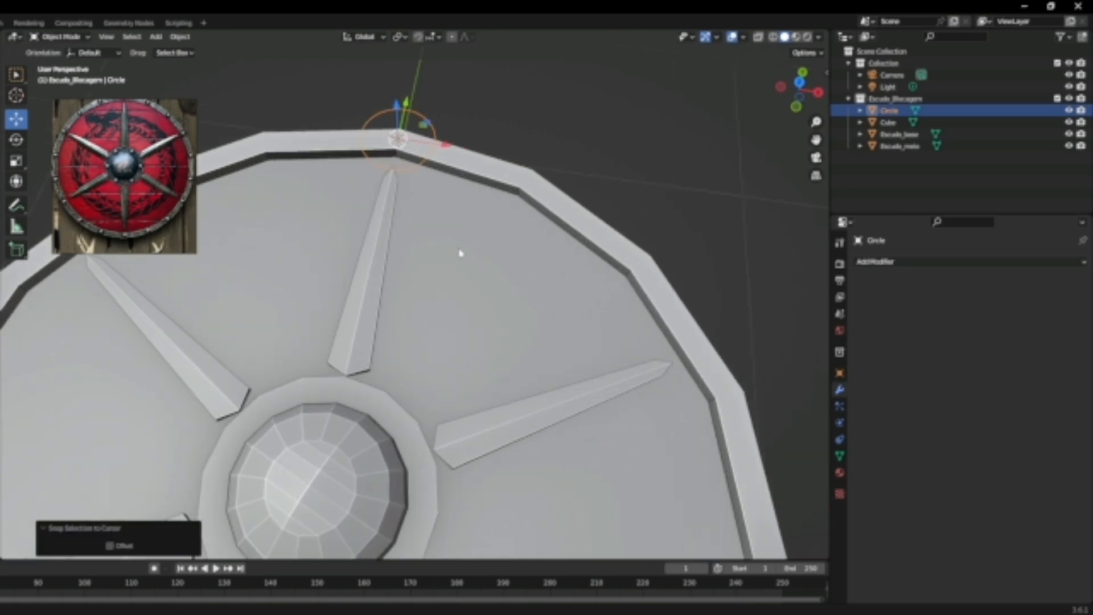
{"action": "scroll", "coordinate": [490, 412], "scroll_direction": "up", "scroll_amount": 3}
{"action": "middle_click_drag", "start_coordinate": [491, 417], "coordinate": [489, 448], "text": "shift"}
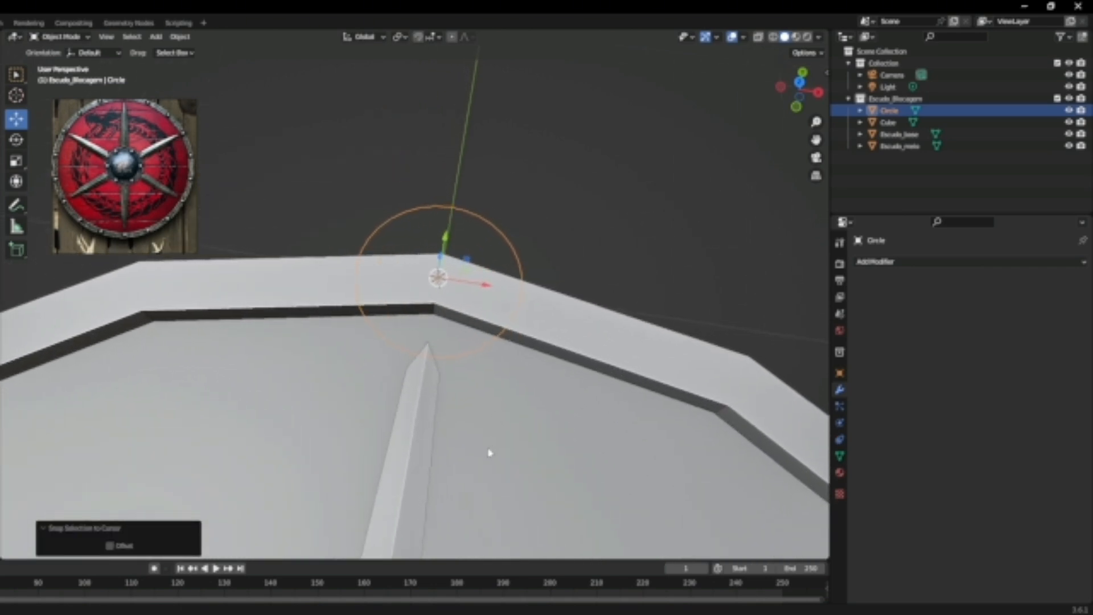
Scale the circle to 0.220 so it fits within the rim's width like the rivet in the reference image
{"action": "middle_click_drag", "start_coordinate": [100, 182], "coordinate": [100, 200]}
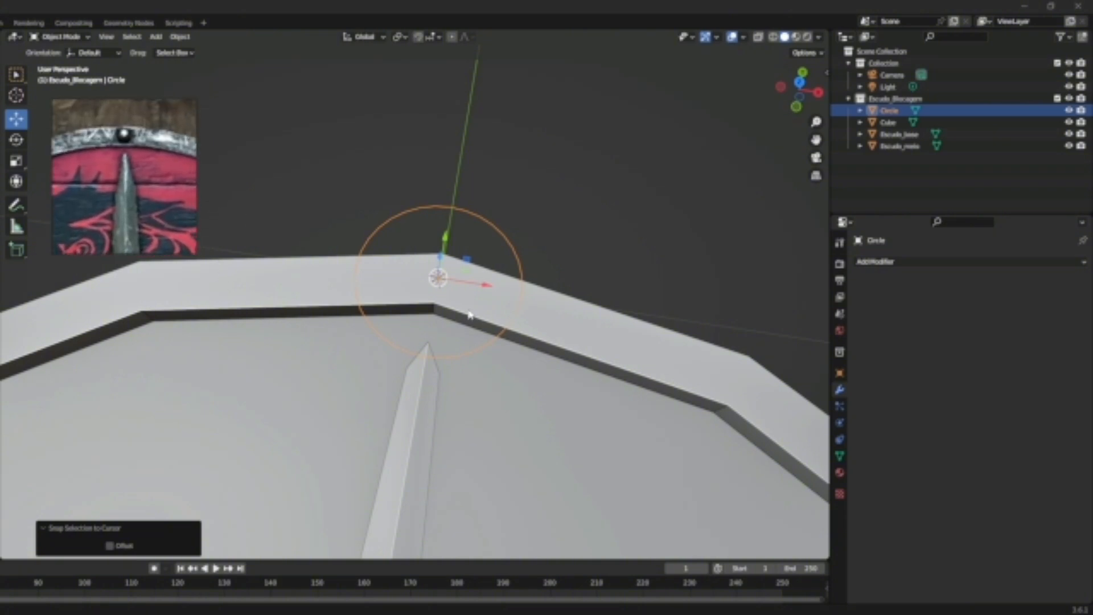
{"action": "key", "text": "s"}
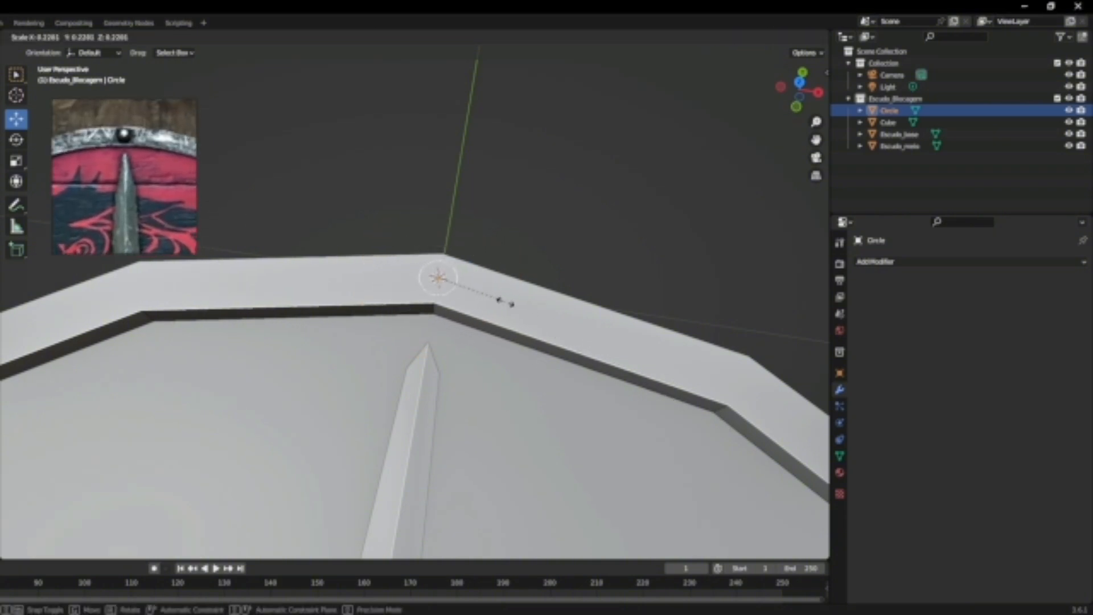
{"action": "left_click", "coordinate": [506, 303]}
{"action": "middle_click_drag", "start_coordinate": [506, 303], "coordinate": [524, 423]}
{"action": "left_click", "coordinate": [798, 88]}
{"action": "middle_click_drag", "start_coordinate": [683, 340], "coordinate": [711, 441]}
{"action": "middle_click_drag", "start_coordinate": [512, 381], "coordinate": [638, 446], "text": "shift"}
{"action": "scroll", "coordinate": [638, 441], "scroll_direction": "up", "scroll_amount": 3}
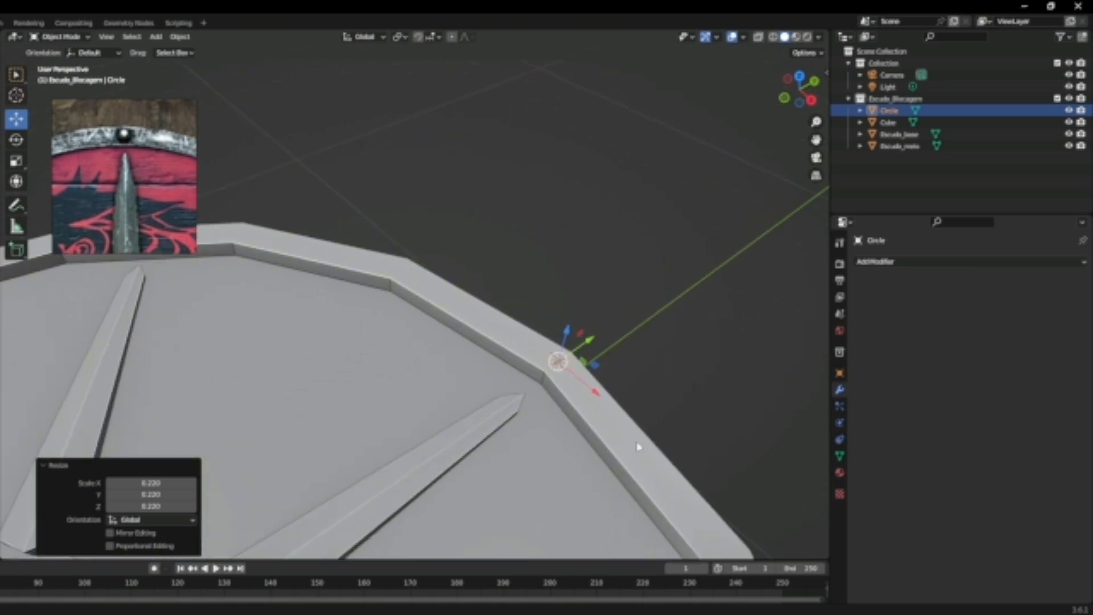
Isolate the circle in local view and extrude its edge loop about 0.0035 m upward along Z
{"action": "key", "text": "KP_Divide"}
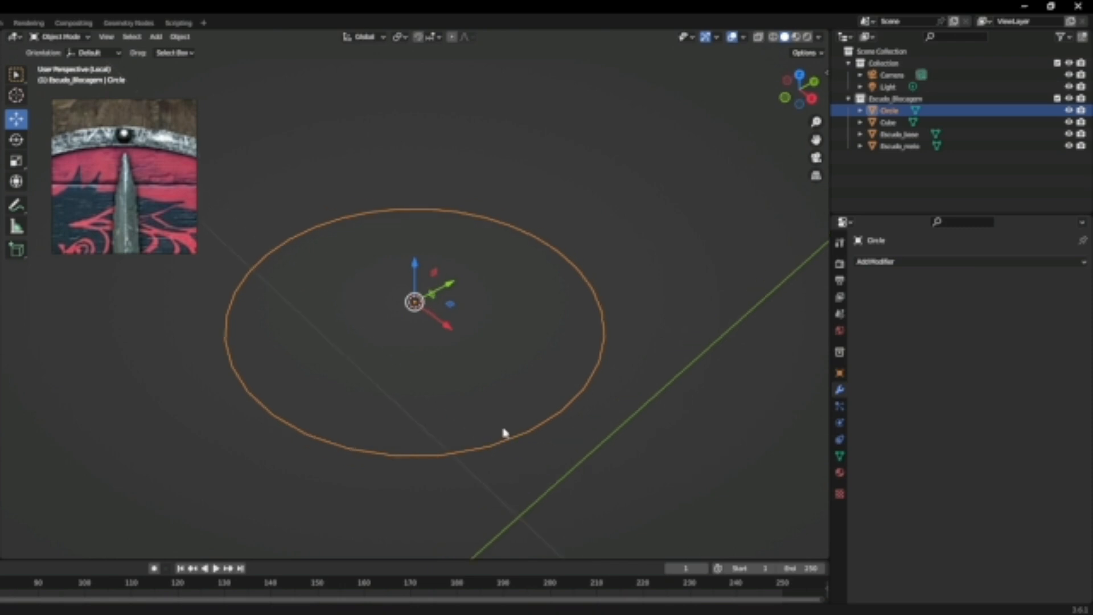
{"action": "middle_click_drag", "start_coordinate": [505, 439], "coordinate": [507, 385]}
{"action": "scroll", "coordinate": [552, 341], "scroll_direction": "down", "scroll_amount": 1}
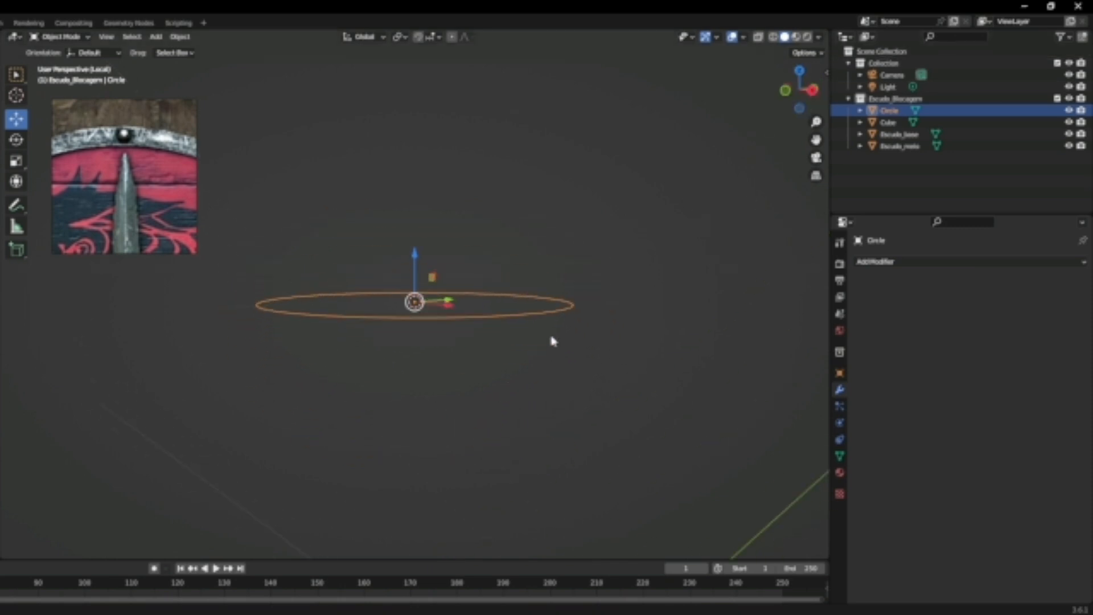
{"action": "mouse_move", "coordinate": [552, 342]}
{"action": "middle_mouse_down"}
{"action": "mouse_move", "coordinate": [556, 303]}
{"action": "mouse_move", "coordinate": [563, 327]}
{"action": "middle_mouse_up"}
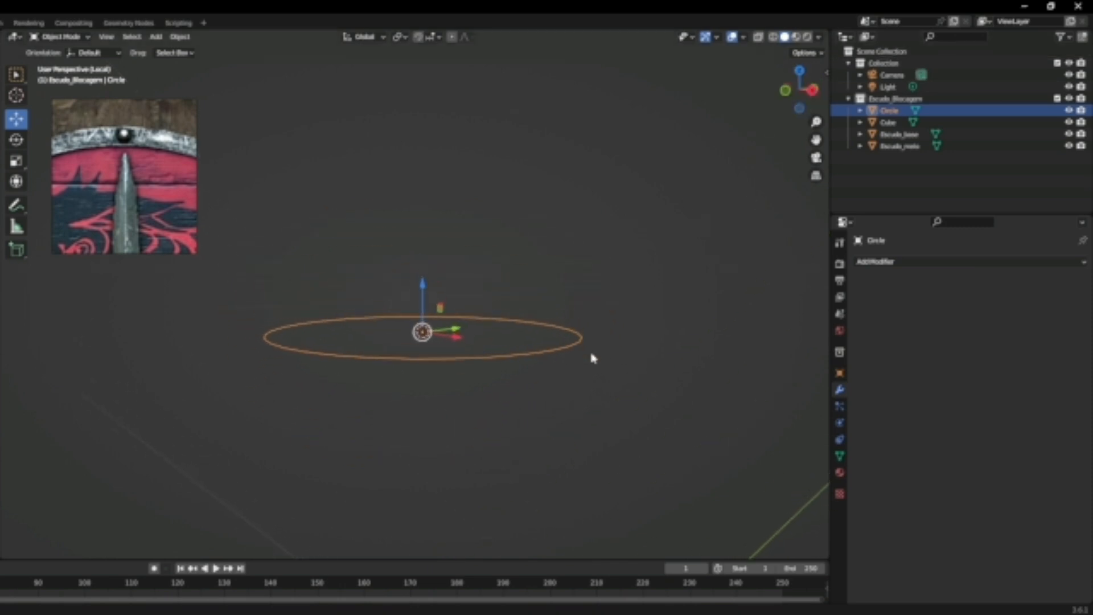
{"action": "key", "text": "Tab"}
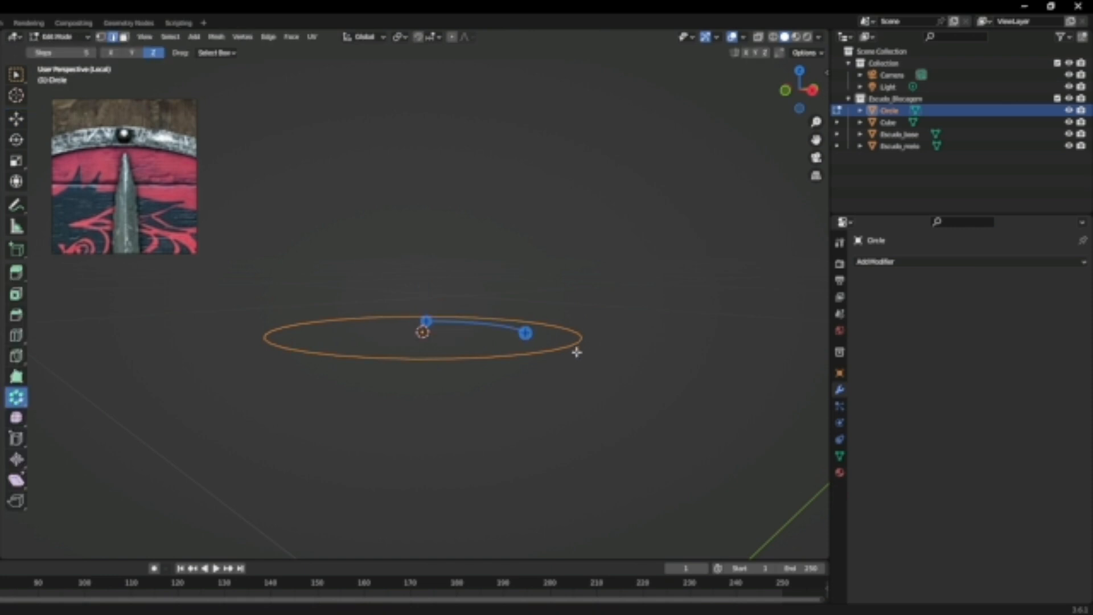
{"action": "key", "text": "e"}
{"action": "key", "text": "z"}
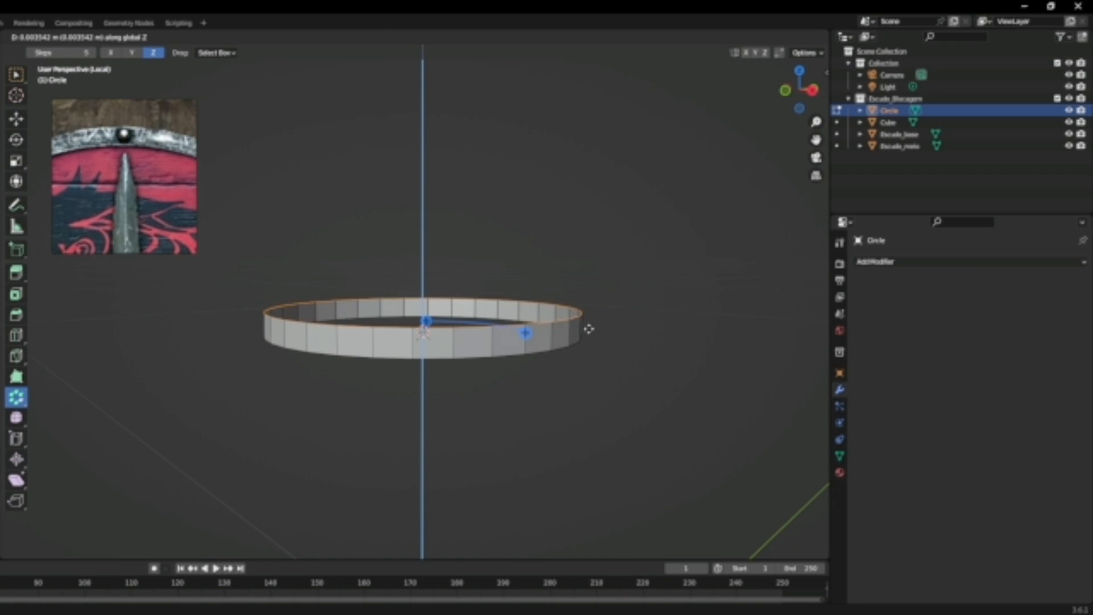
{"action": "left_click", "coordinate": [593, 329]}
Extrude the circle's upper edge loop about 0.0044 m further up along Z and scale it inward to start a dome
{"action": "key", "text": "e"}
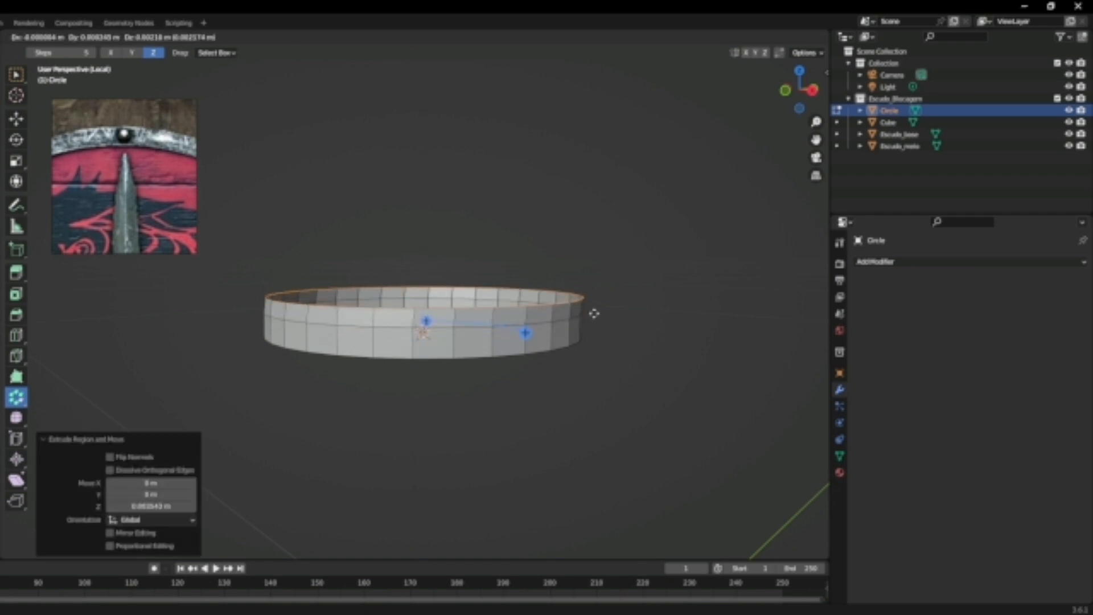
{"action": "key", "text": "z"}
{"action": "left_click", "coordinate": [595, 299]}
{"action": "key", "text": "s"}
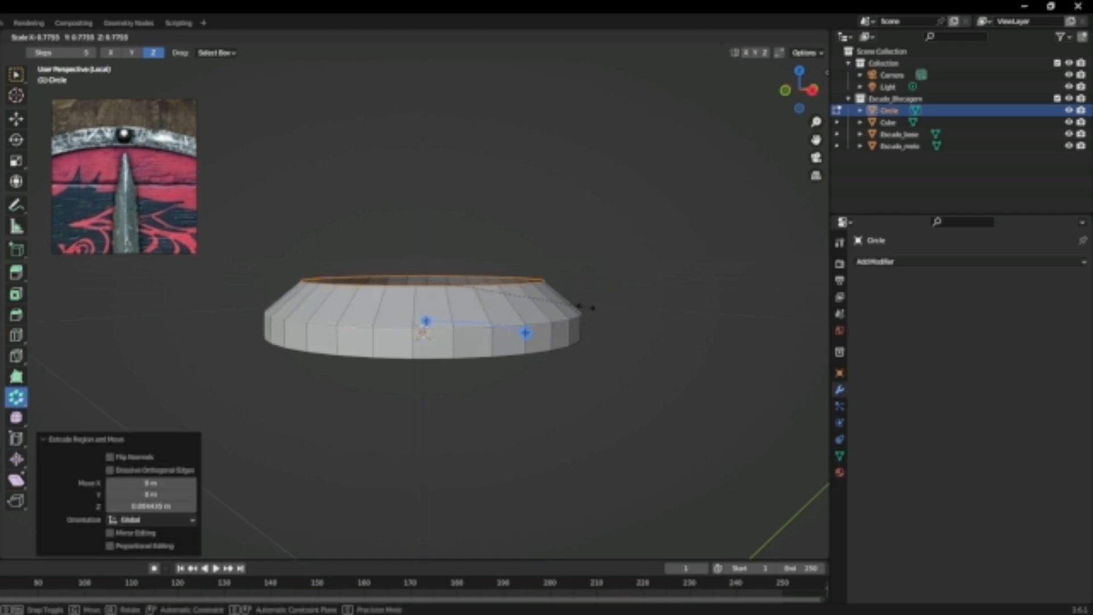
{"action": "left_click", "coordinate": [602, 309]}
Extrude the upper edge loop about 0.0033 m further along Z, scale it to 0.688, and narrow the opening once more
{"action": "key", "text": "e"}
{"action": "key", "text": "z"}
{"action": "left_click", "coordinate": [606, 287]}
{"action": "key", "text": "s"}
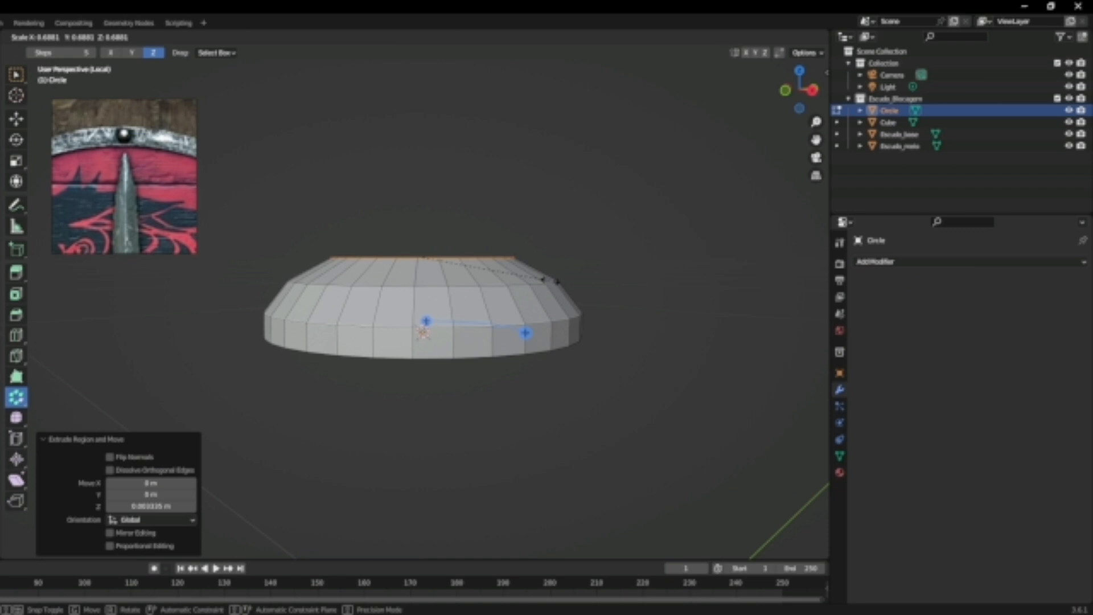
{"action": "left_click", "coordinate": [557, 281]}
{"action": "middle_click_drag", "start_coordinate": [528, 273], "coordinate": [523, 289]}
{"action": "middle_click_drag", "start_coordinate": [523, 332], "coordinate": [529, 279]}
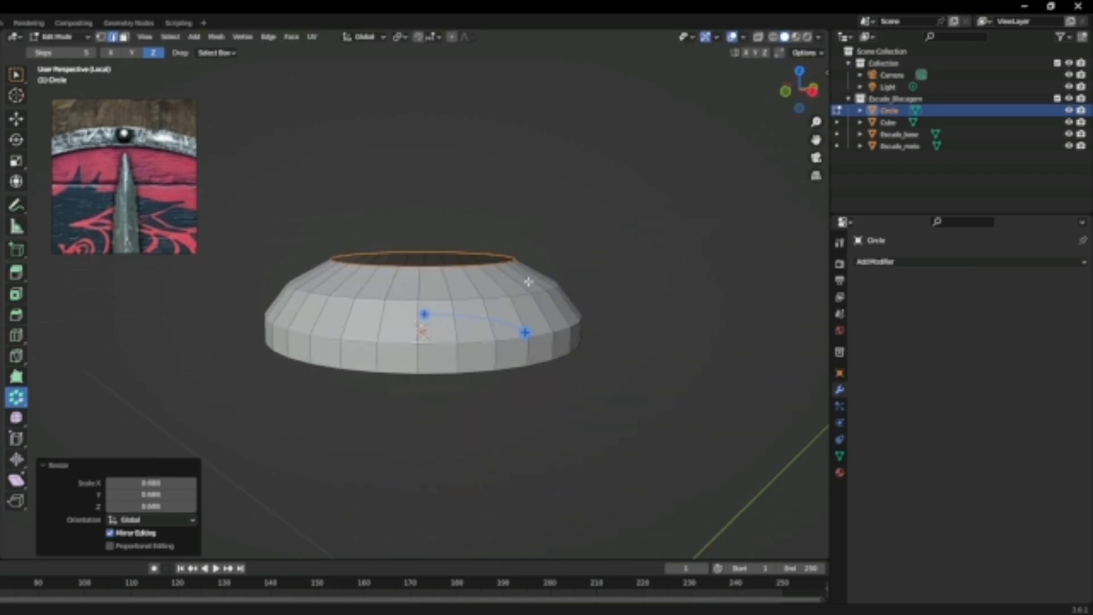
{"action": "key", "text": "s"}
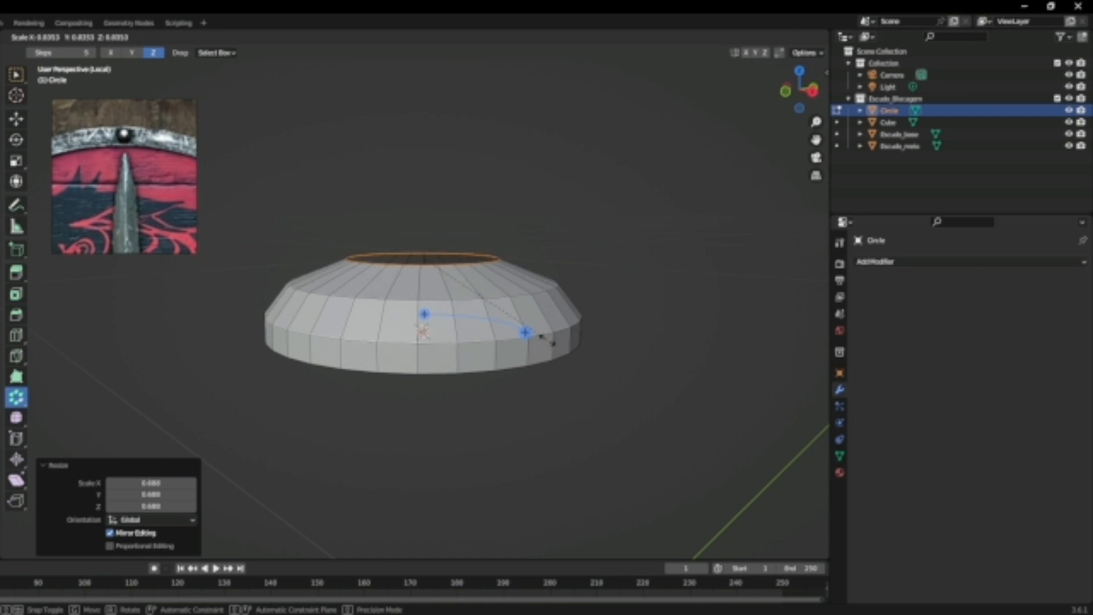
{"action": "left_click", "coordinate": [569, 341]}
Undo the dome rings back to the straight band and raise its upper edge loop about 0.0017 m
{"action": "middle_click_drag", "start_coordinate": [570, 341], "coordinate": [571, 411]}
{"action": "middle_click_drag", "start_coordinate": [511, 377], "coordinate": [521, 276]}
{"action": "key", "text": "ctrl+z"}
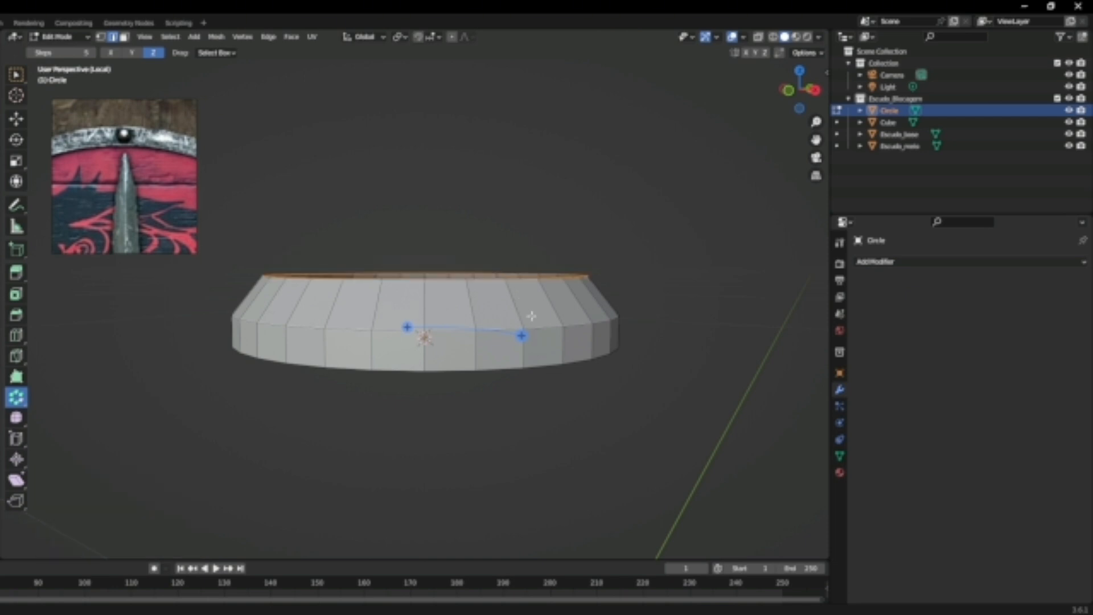
{"action": "left_click", "coordinate": [16, 119]}
{"action": "key", "text": "ctrl+z"}
{"action": "left_click_drag", "start_coordinate": [425, 270], "coordinate": [425, 257]}
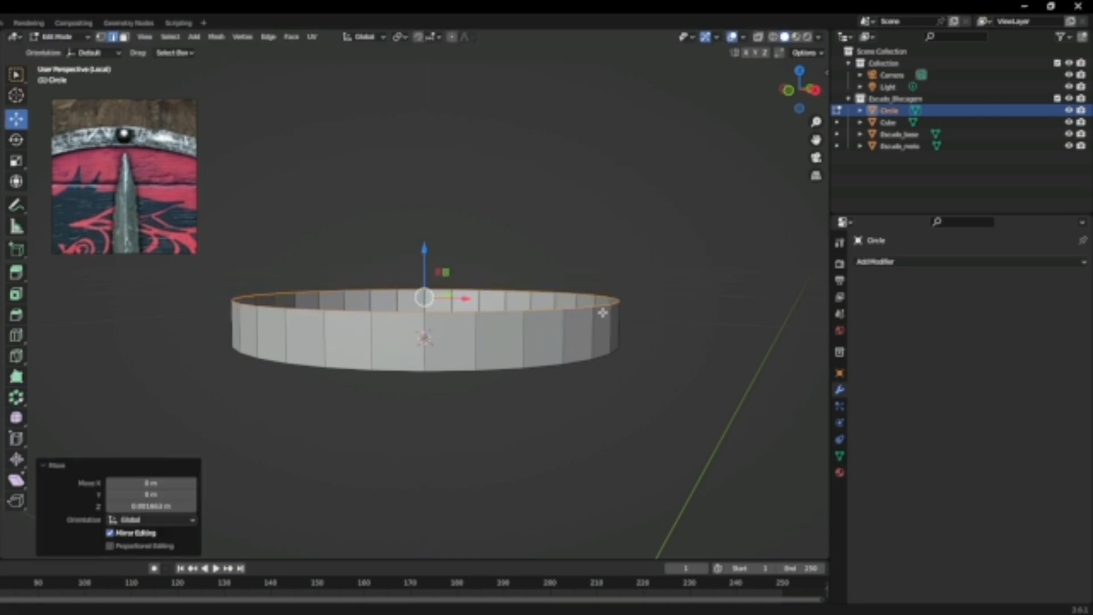
Extrude the band's upper edge loop about 0.0042 m up along Z, scale it inward, and raise it about 0.0004 m
{"action": "key", "text": "e"}
{"action": "key", "text": "z"}
{"action": "left_click", "coordinate": [602, 277]}
{"action": "key", "text": "s"}
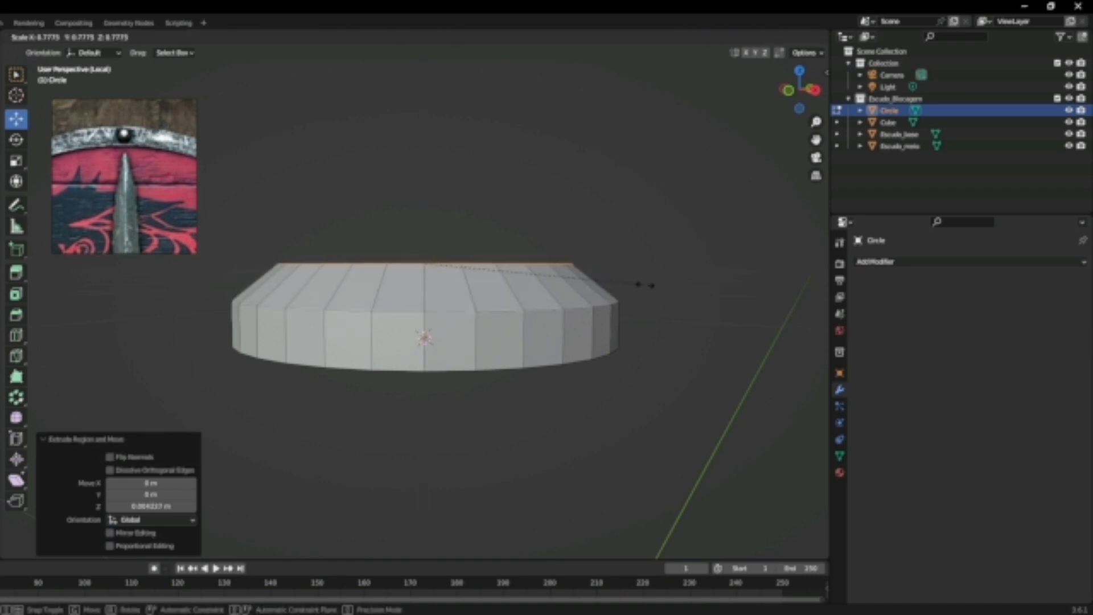
{"action": "left_click", "coordinate": [654, 284]}
{"action": "left_click_drag", "start_coordinate": [425, 223], "coordinate": [425, 225]}
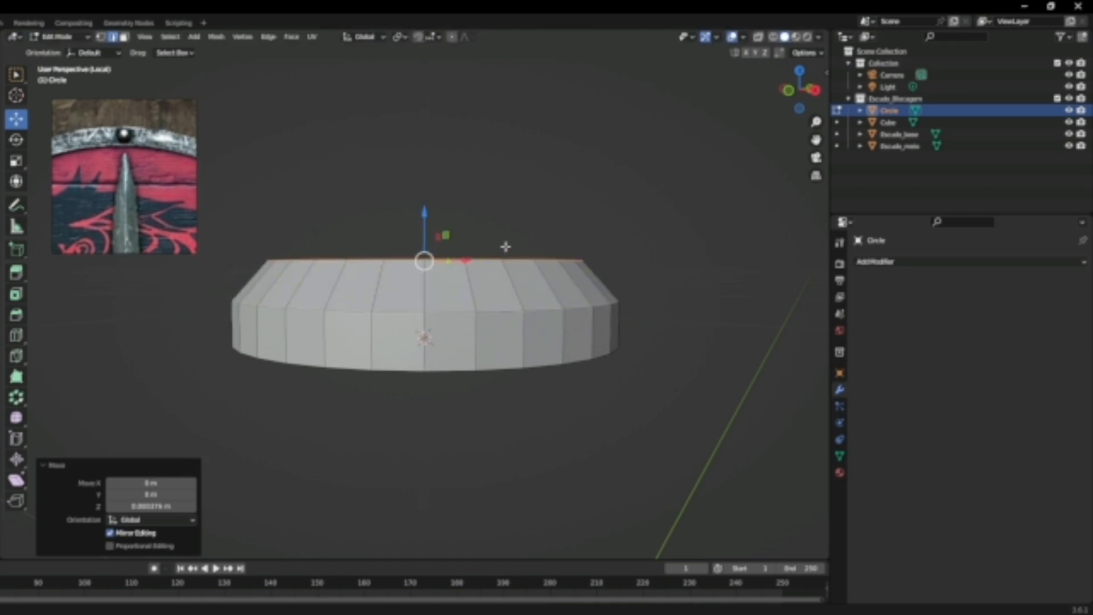
Extrude a second dome ring about 0.003 m up along Z and scale its upper loop to 0.732
{"action": "key", "text": "e"}
{"action": "key", "text": "z"}
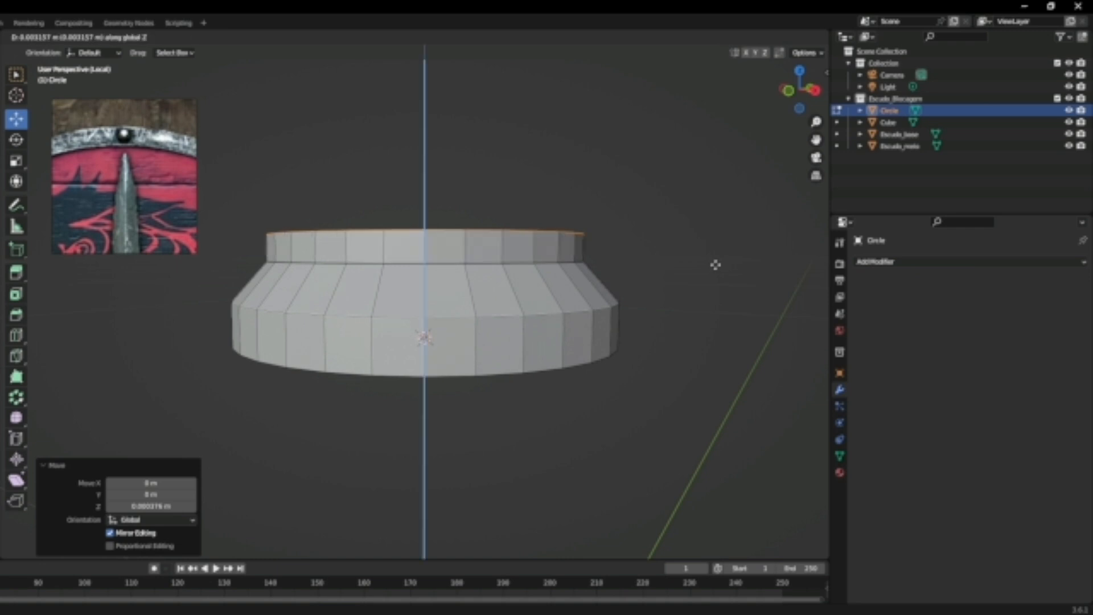
{"action": "left_click", "coordinate": [711, 264]}
{"action": "key", "text": "s"}
{"action": "left_click", "coordinate": [652, 245]}
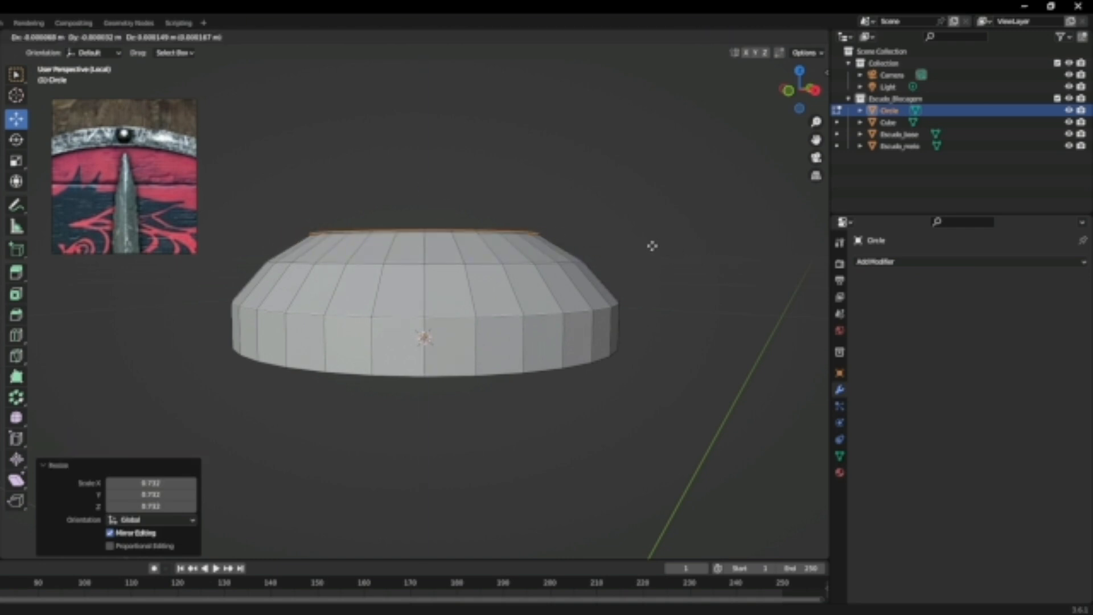
Extrude a third dome ring along Z, scale its upper loop to 0.591, and lower it slightly
{"action": "key", "text": "e"}
{"action": "key", "text": "z"}
{"action": "left_click", "coordinate": [651, 225]}
{"action": "key", "text": "s"}
{"action": "left_click", "coordinate": [565, 220]}
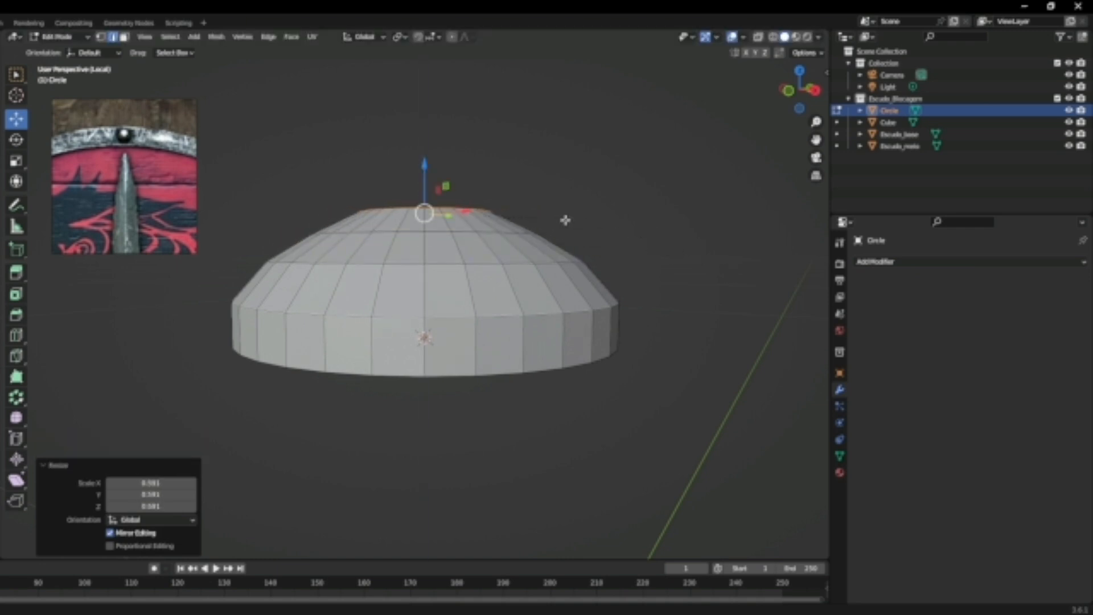
{"action": "key", "text": "g"}
{"action": "key", "text": "z"}
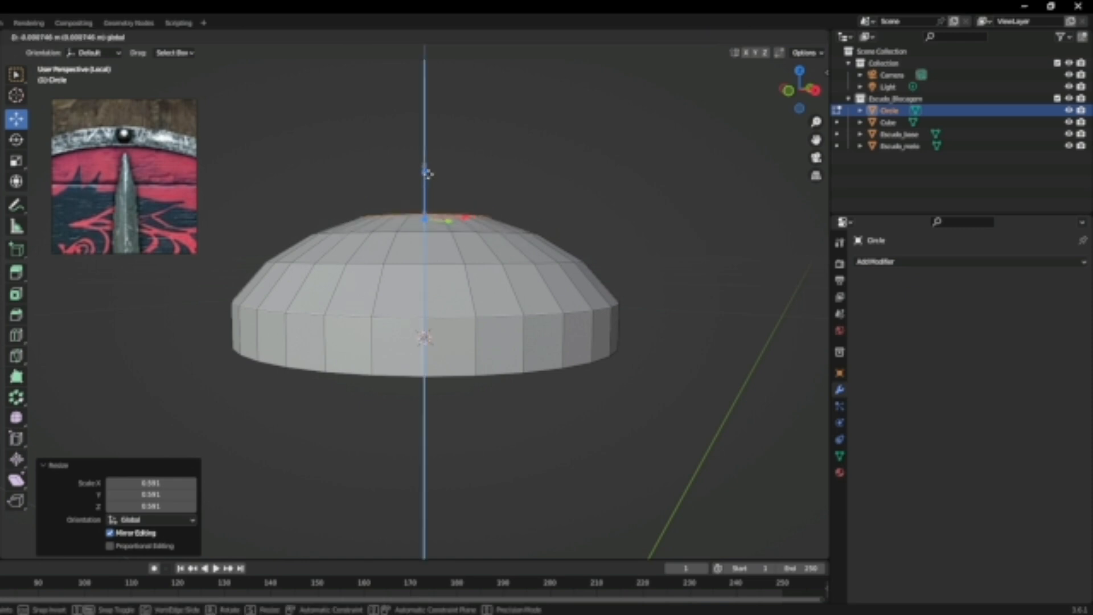
{"action": "left_click", "coordinate": [475, 164]}
Undo all the rivet's dome extrusions back to the flat circle
{"action": "middle_click_drag", "start_coordinate": [476, 164], "coordinate": [488, 283]}
{"action": "scroll", "coordinate": [500, 297], "scroll_direction": "up", "scroll_amount": 3}
{"action": "key", "text": "Tab"}
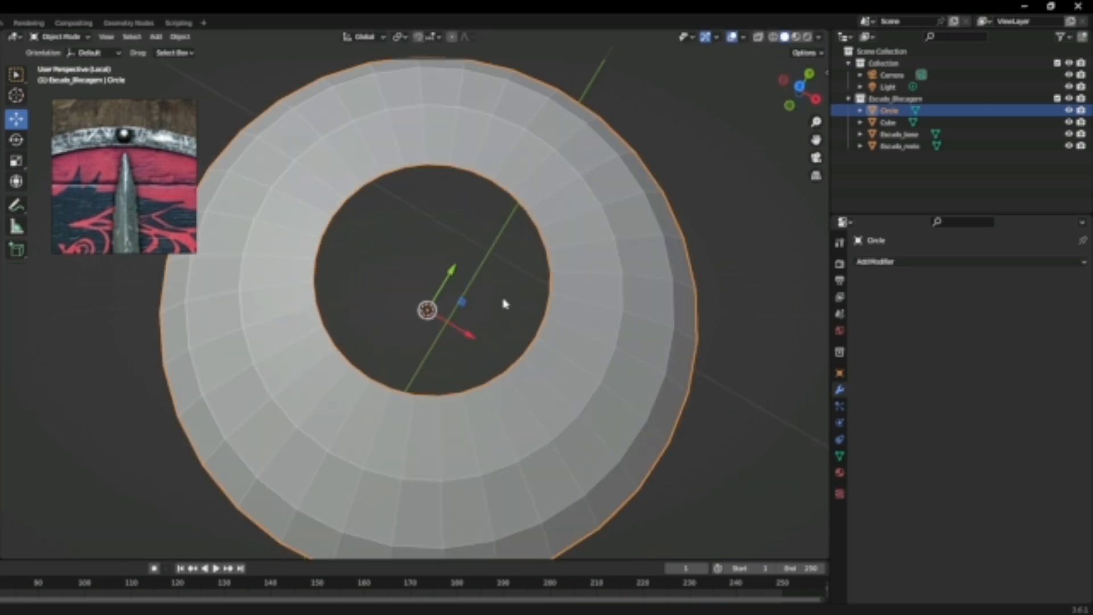
{"action": "key", "text": "Tab"}
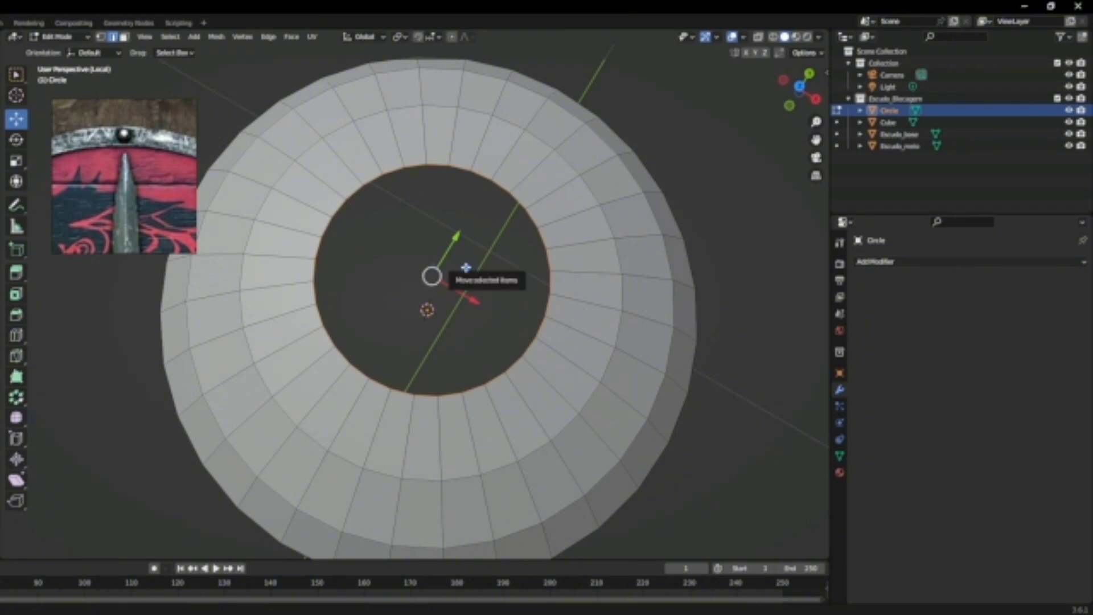
{"action": "key", "text": "ctrl+z"}
{"action": "key", "text": "ctrl+z"}
{"action": "key", "text": "ctrl+z"}
{"action": "key", "text": "ctrl+z"}
{"action": "key", "text": "ctrl+z"}
{"action": "key", "text": "ctrl+z"}
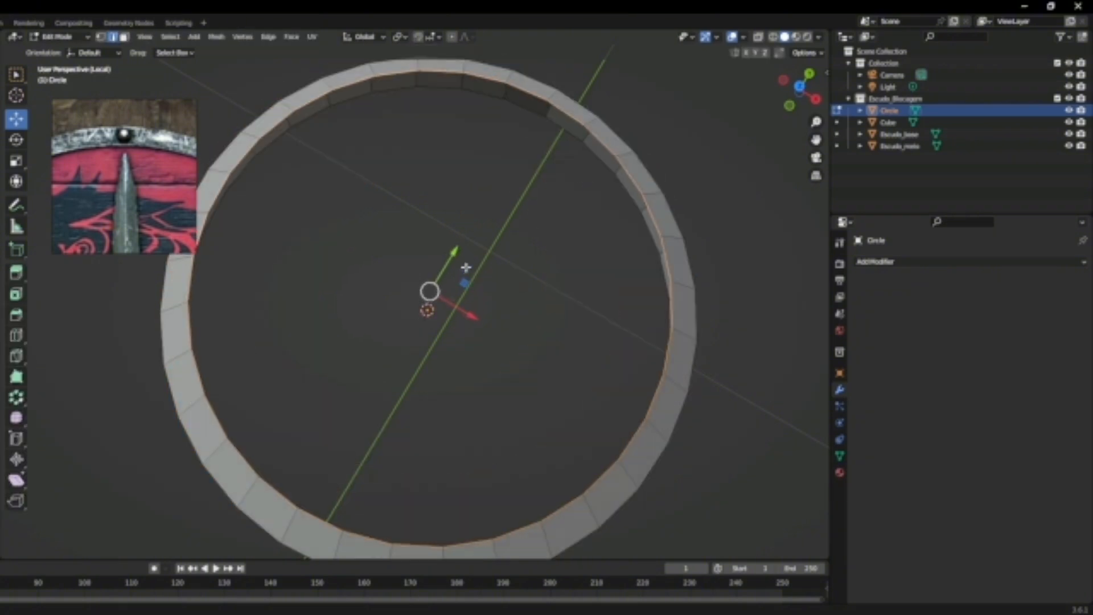
{"action": "key", "text": "ctrl+z"}
{"action": "key", "text": "ctrl+z"}
{"action": "key", "text": "ctrl+z"}
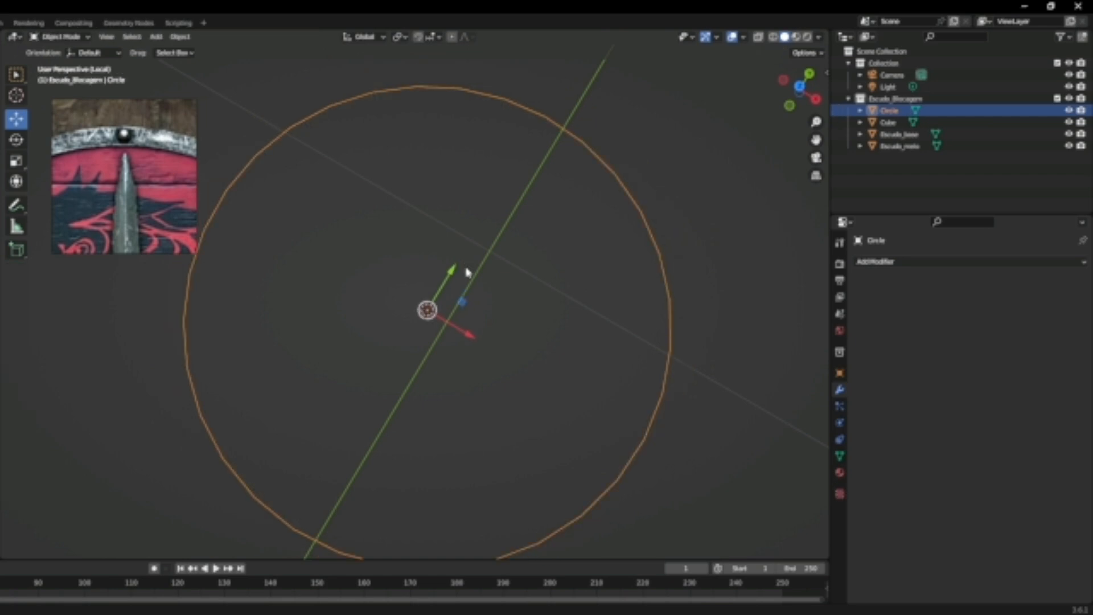
Leave local view and delete the circle object
{"action": "key", "text": "Tab"}
{"action": "scroll", "coordinate": [478, 260], "scroll_direction": "down", "scroll_amount": 2}
{"action": "key", "text": "KP_Divide"}
{"action": "scroll", "coordinate": [569, 348], "scroll_direction": "down", "scroll_amount": 1}
{"action": "key", "text": "Tab"}
{"action": "left_click", "coordinate": [595, 380]}
{"action": "scroll", "coordinate": [593, 378], "scroll_direction": "down", "scroll_amount": 4}
{"action": "middle_click_drag", "start_coordinate": [531, 402], "coordinate": [582, 343]}
{"action": "key", "text": "Delete"}
{"action": "key", "text": "ctrl+z"}
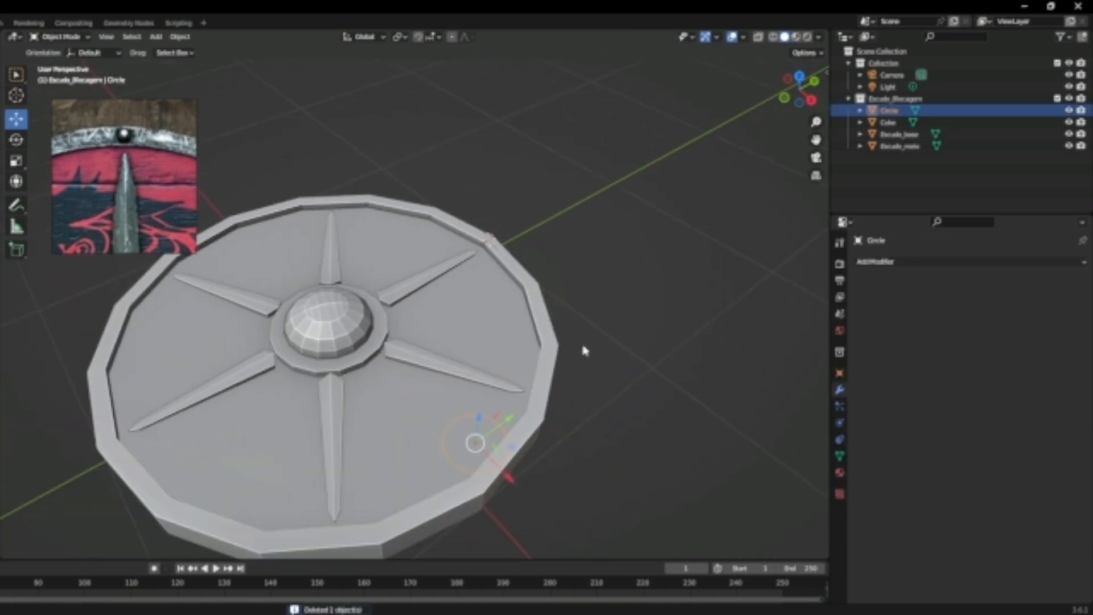
{"action": "key", "text": "Delete"}
{"action": "key", "text": "shift+a"}
{"action": "mouse_move", "coordinate": [581, 345]}
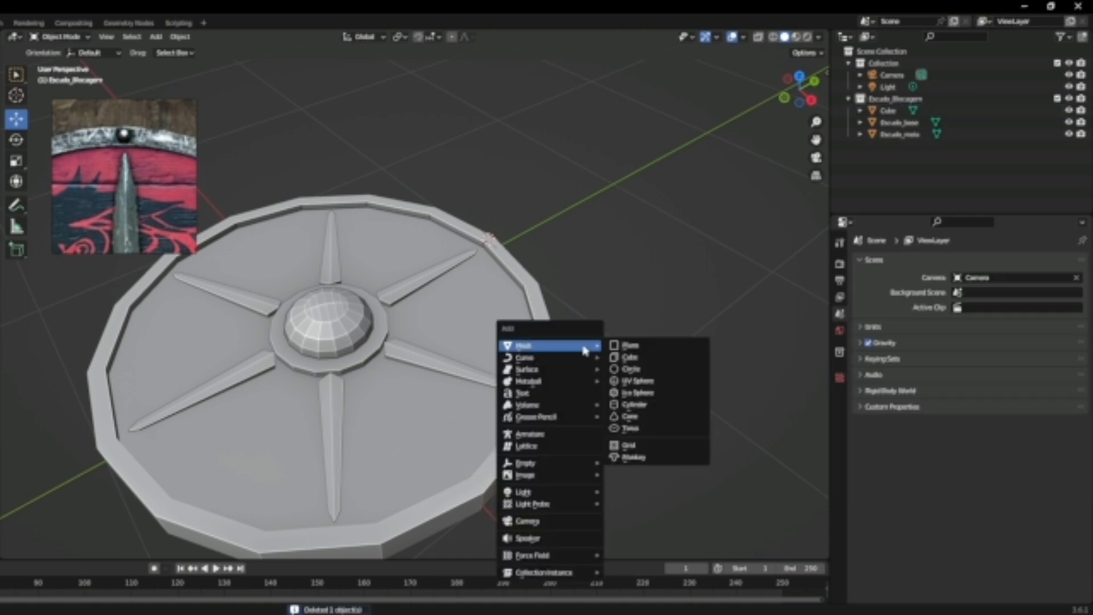
{"action": "left_click", "coordinate": [663, 405]}
{"action": "key", "text": "ctrl+z"}
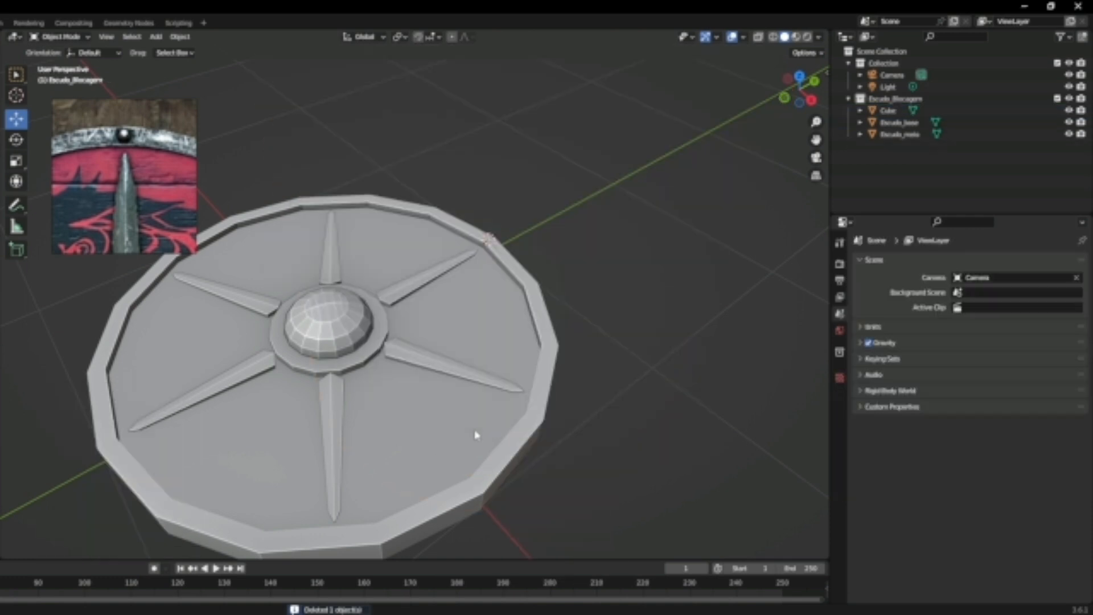
{"action": "key", "text": "shift+a"}
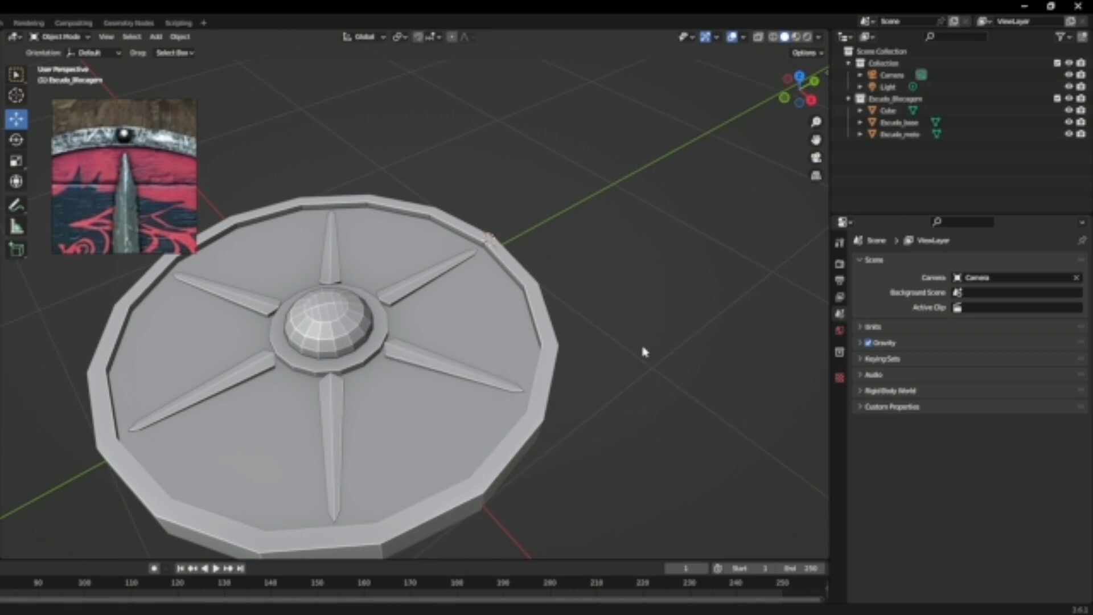
Add a circle mesh at the 3D cursor on the rim with 8 vertices and Triangle Fan fill
{"action": "key", "text": "shift+a"}
{"action": "mouse_move", "coordinate": [518, 374]}
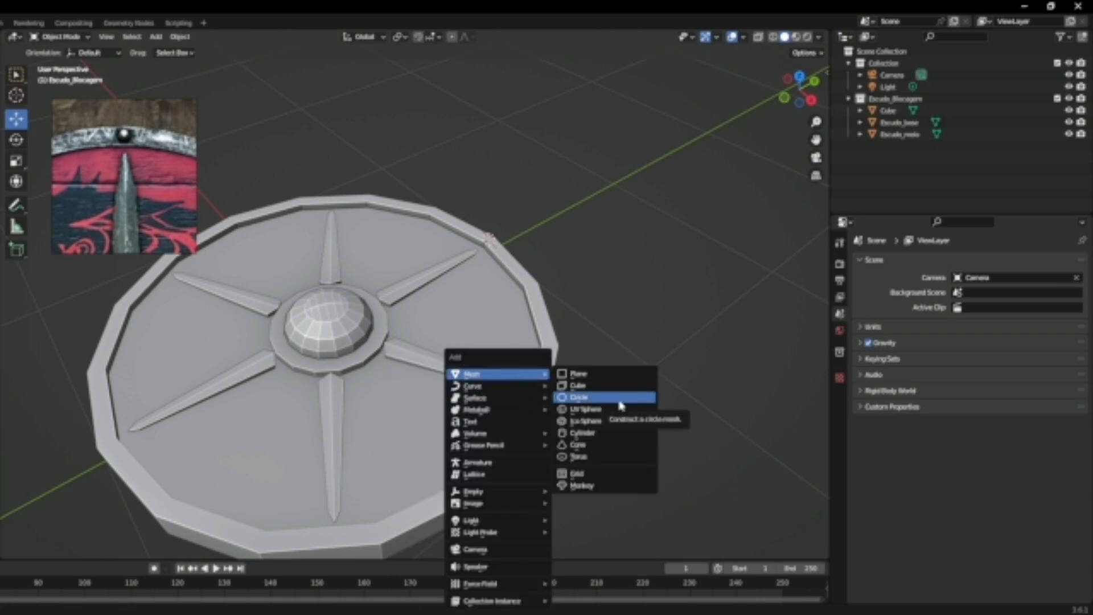
{"action": "left_click", "coordinate": [622, 404]}
{"action": "left_click", "coordinate": [164, 420]}
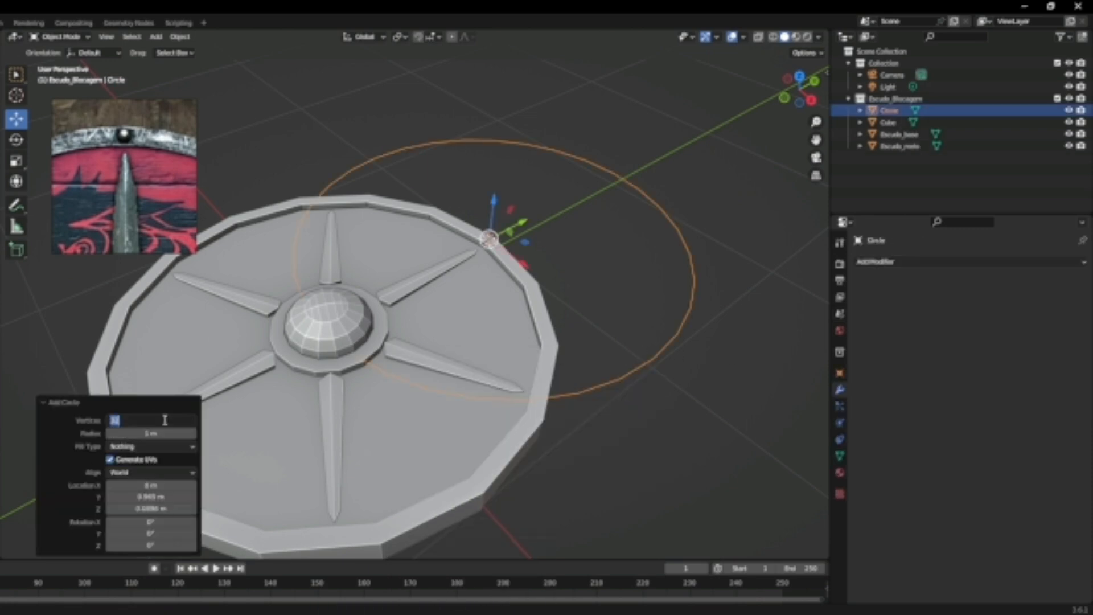
{"action": "type", "text": "8"}
{"action": "key", "text": "Return"}
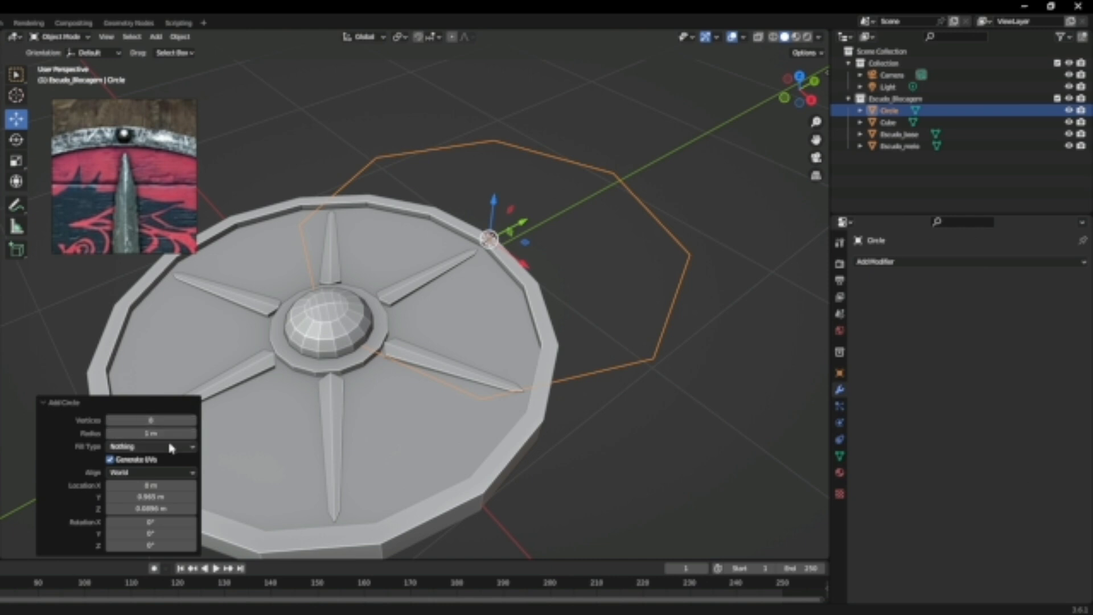
{"action": "left_click", "coordinate": [174, 447]}
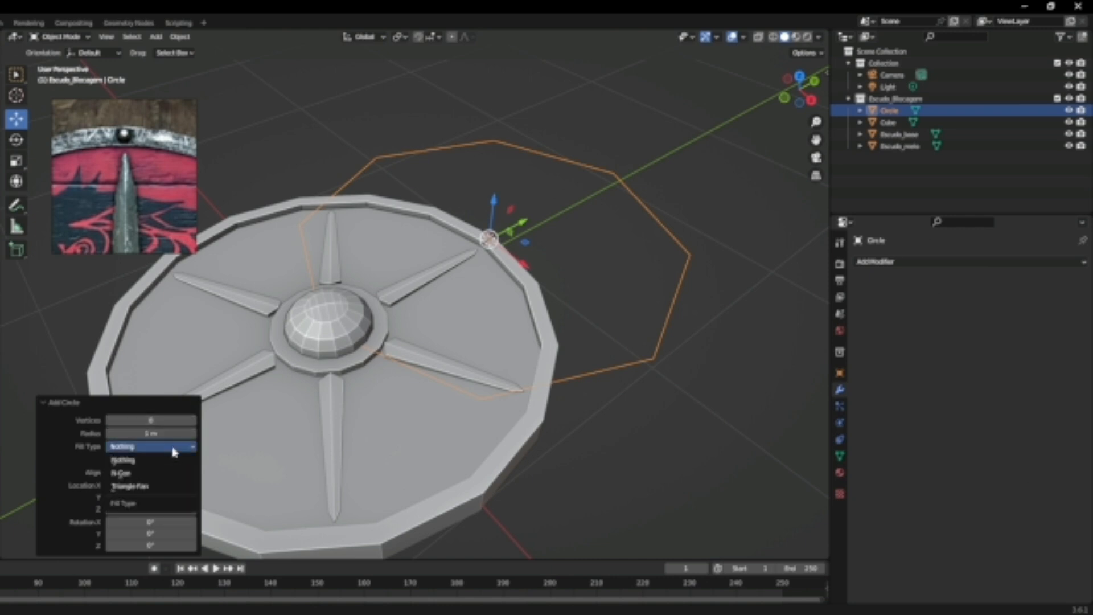
{"action": "left_click", "coordinate": [171, 487]}
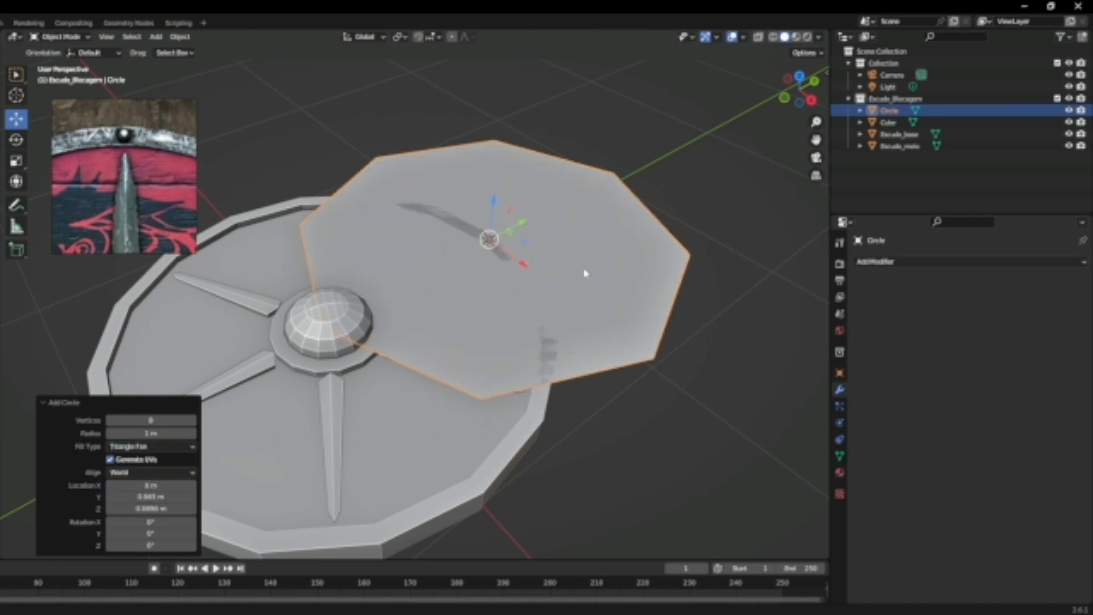
Scale the octagonal disc's mesh to 0.086 and again to 0.357 to fit the rim's width, and isolate it in local view
{"action": "key", "text": "Tab"}
{"action": "key", "text": "s"}
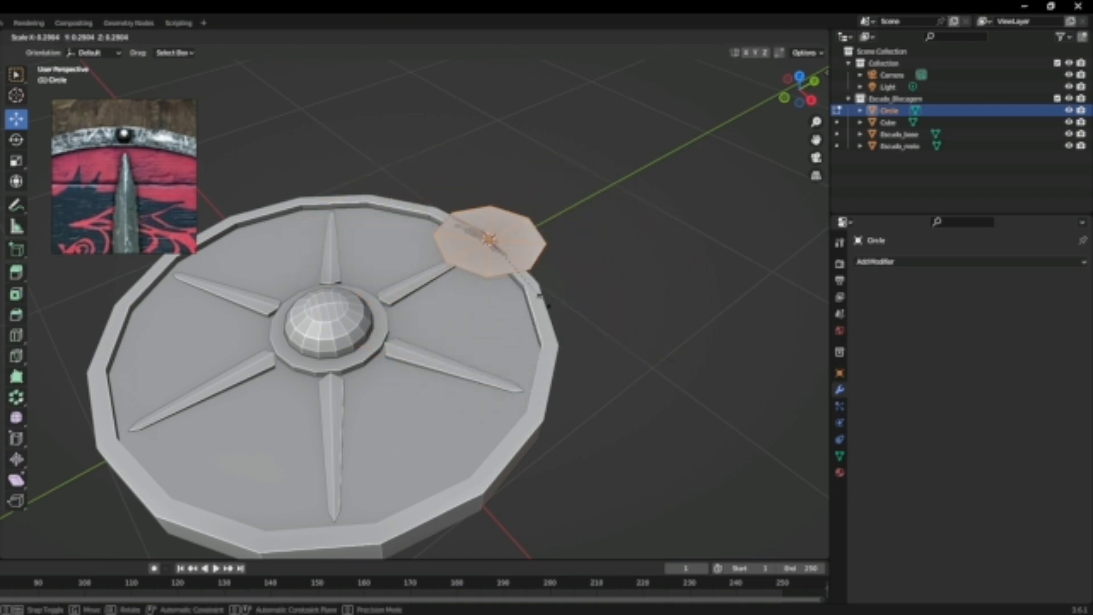
{"action": "left_click", "coordinate": [503, 256]}
{"action": "scroll", "coordinate": [547, 279], "scroll_direction": "up", "scroll_amount": 5}
{"action": "scroll", "coordinate": [547, 279], "scroll_direction": "down", "scroll_amount": 3}
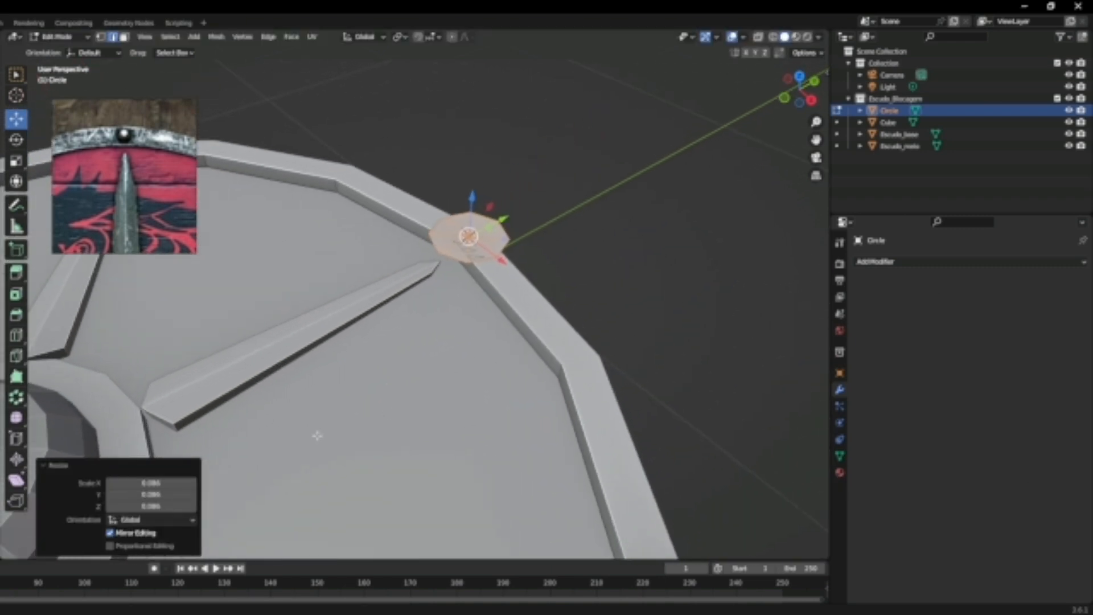
{"action": "scroll", "coordinate": [318, 436], "scroll_direction": "down", "scroll_amount": 2}
{"action": "key", "text": "s"}
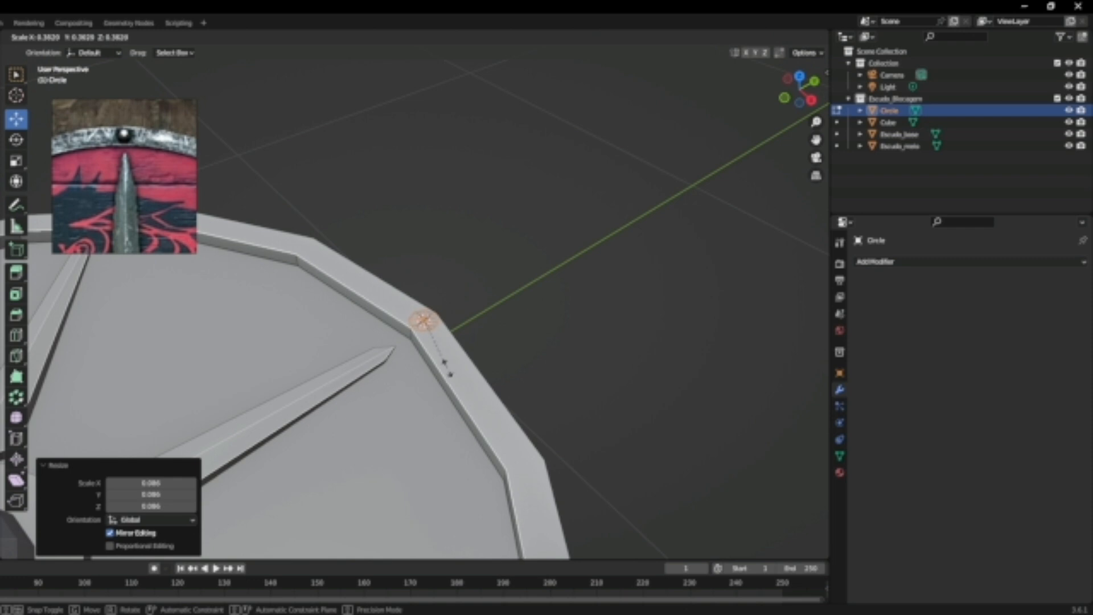
{"action": "left_click", "coordinate": [459, 388]}
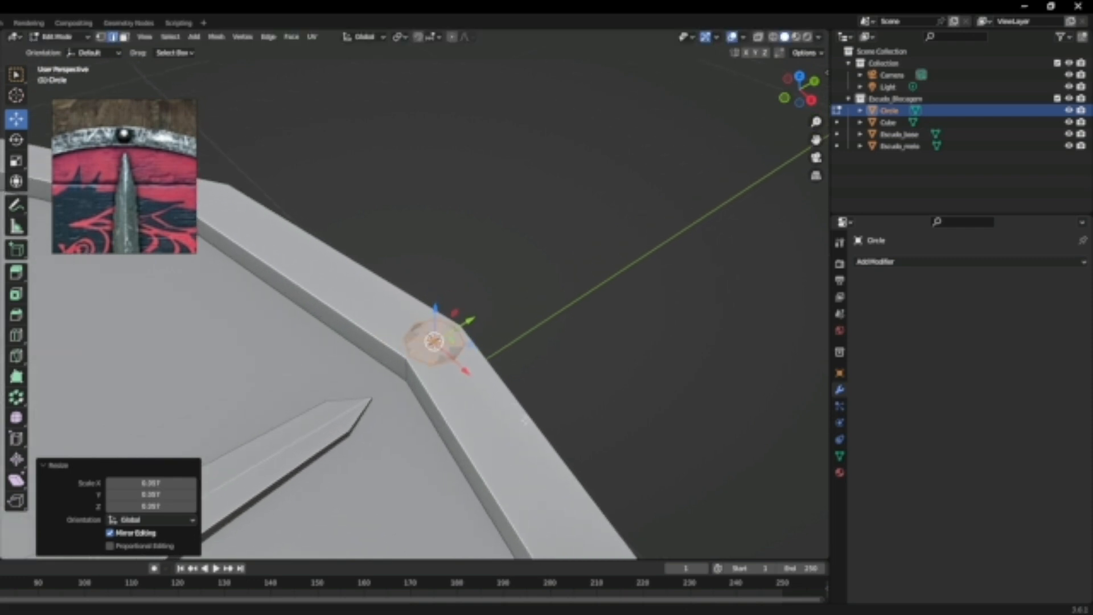
{"action": "key", "text": "KP_Divide"}
{"action": "middle_click_drag", "start_coordinate": [556, 442], "coordinate": [591, 368]}
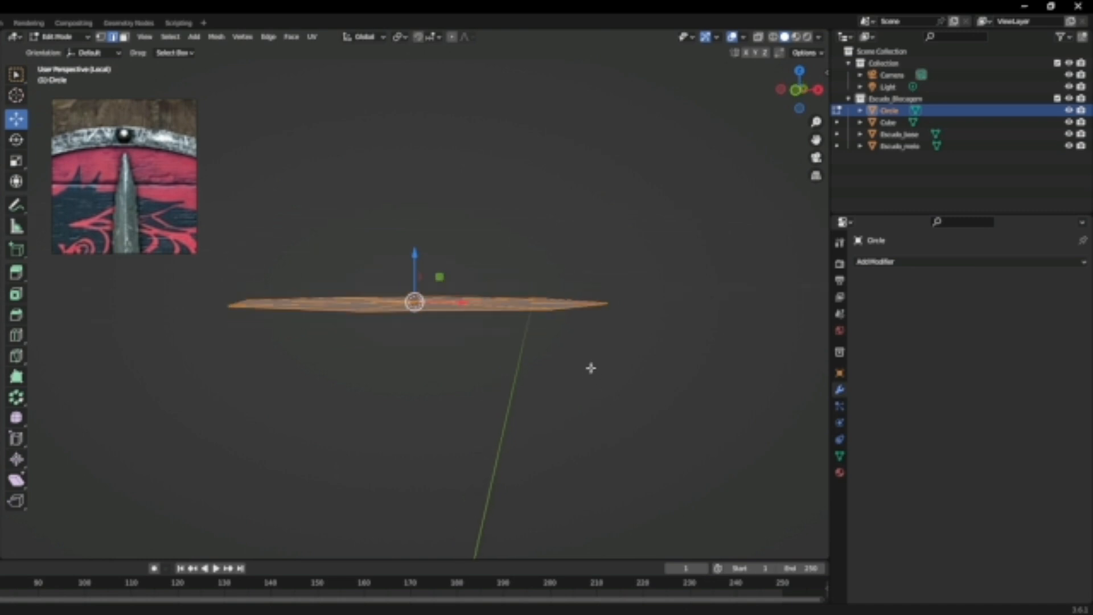
Try extruding the octagonal disc about 0.004 m upward along its normal
{"action": "key", "text": "e"}
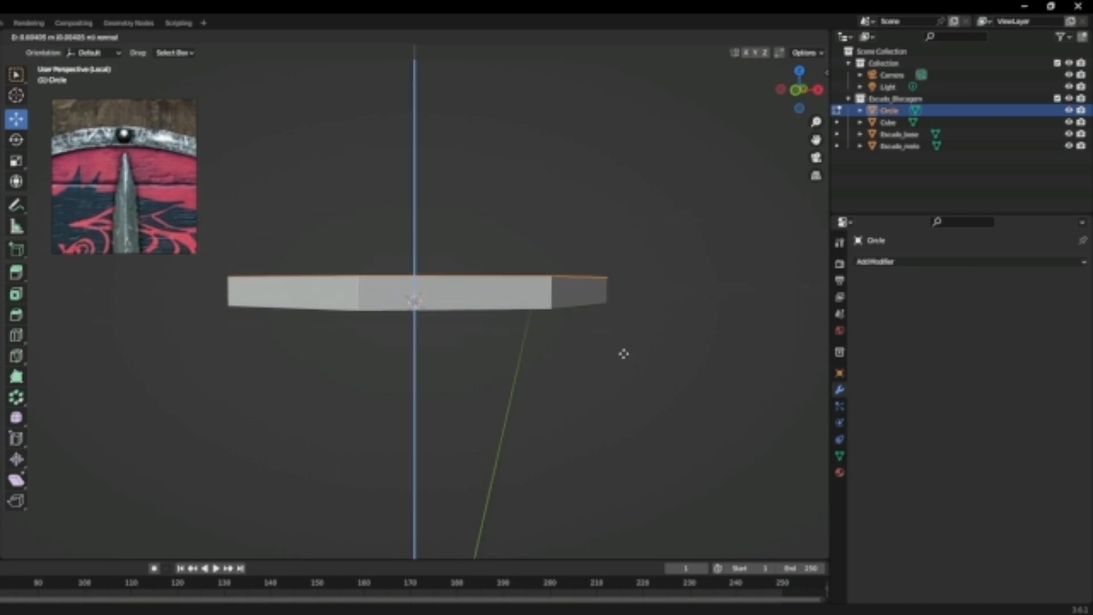
{"action": "left_click", "coordinate": [625, 345]}
{"action": "middle_click_drag", "start_coordinate": [626, 344], "coordinate": [612, 349]}
{"action": "key", "text": "ctrl+z"}
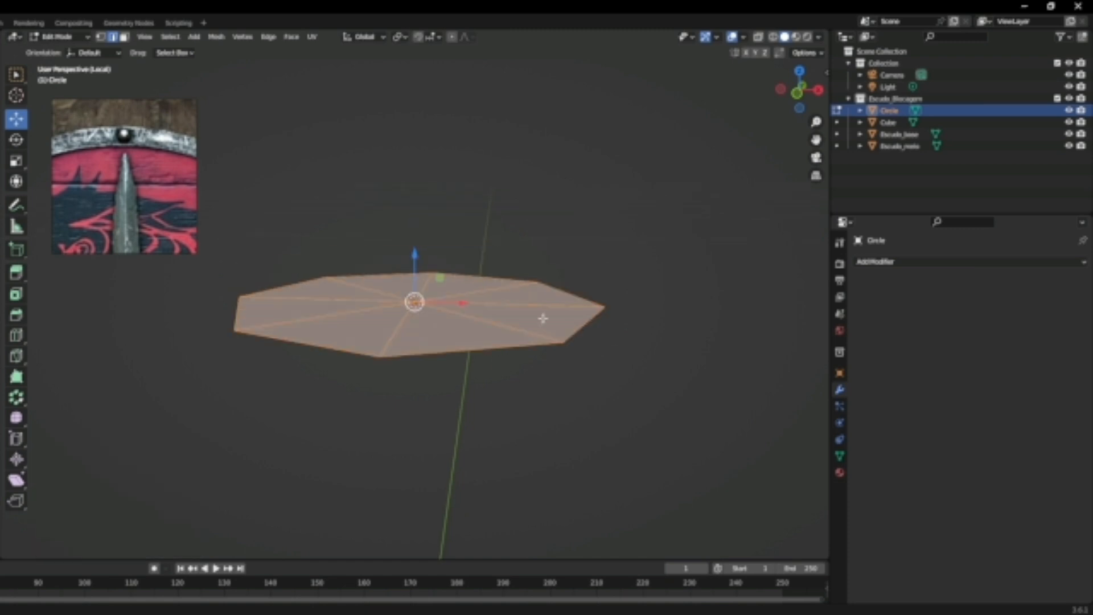
{"action": "key", "text": "x"}
{"action": "left_click", "coordinate": [528, 352]}
{"action": "key", "text": "ctrl+z"}
Switch to face selection and select all eight triangular faces of the octagonal disc
{"action": "left_click", "coordinate": [123, 37]}
{"action": "middle_click_drag", "start_coordinate": [413, 336], "coordinate": [419, 364]}
{"action": "left_click", "coordinate": [419, 364]}
{"action": "left_click", "coordinate": [350, 350], "text": "shift"}
{"action": "left_click", "coordinate": [308, 319], "text": "shift"}
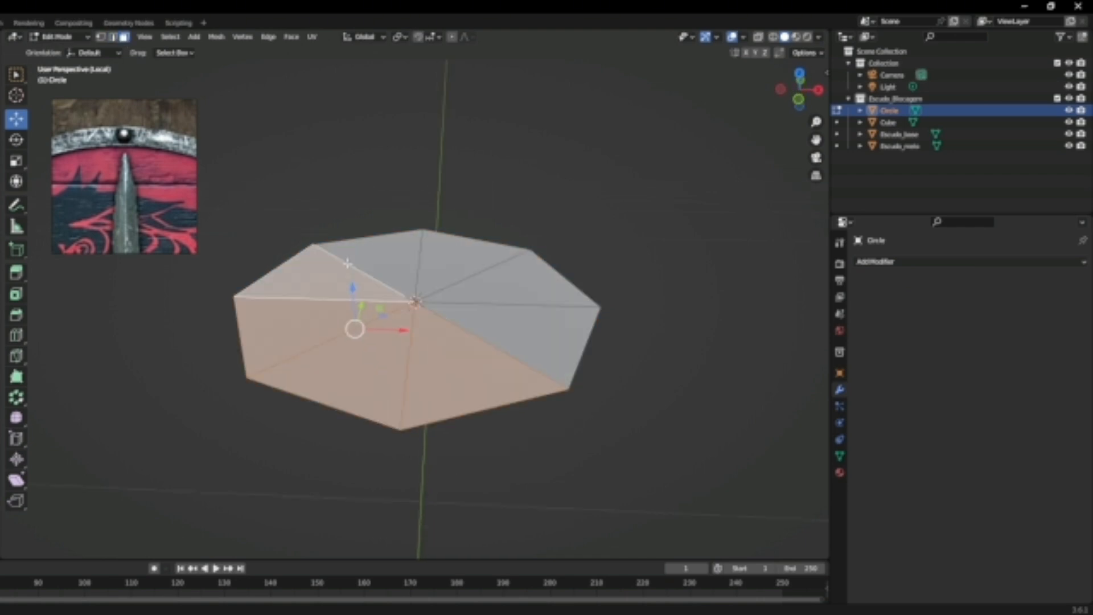
{"action": "left_click", "coordinate": [335, 264], "text": "shift"}
{"action": "left_click", "coordinate": [401, 256], "text": "shift"}
{"action": "left_click", "coordinate": [461, 259], "text": "shift"}
{"action": "left_click", "coordinate": [531, 348], "text": "shift"}
{"action": "left_click", "coordinate": [525, 297], "text": "shift"}
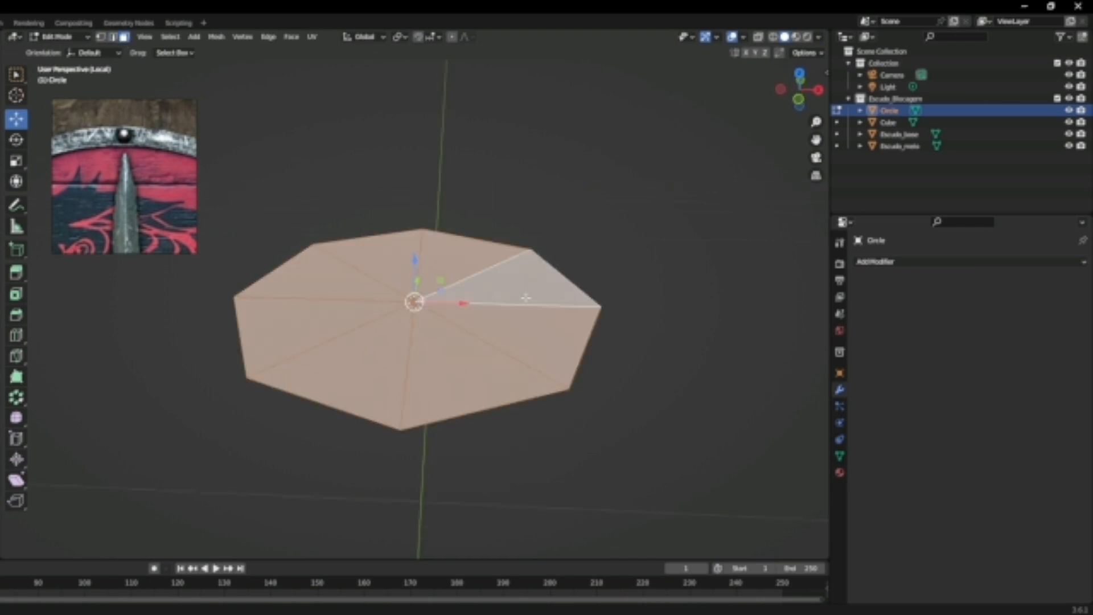
{"action": "key", "text": "x"}
{"action": "left_click", "coordinate": [525, 297]}
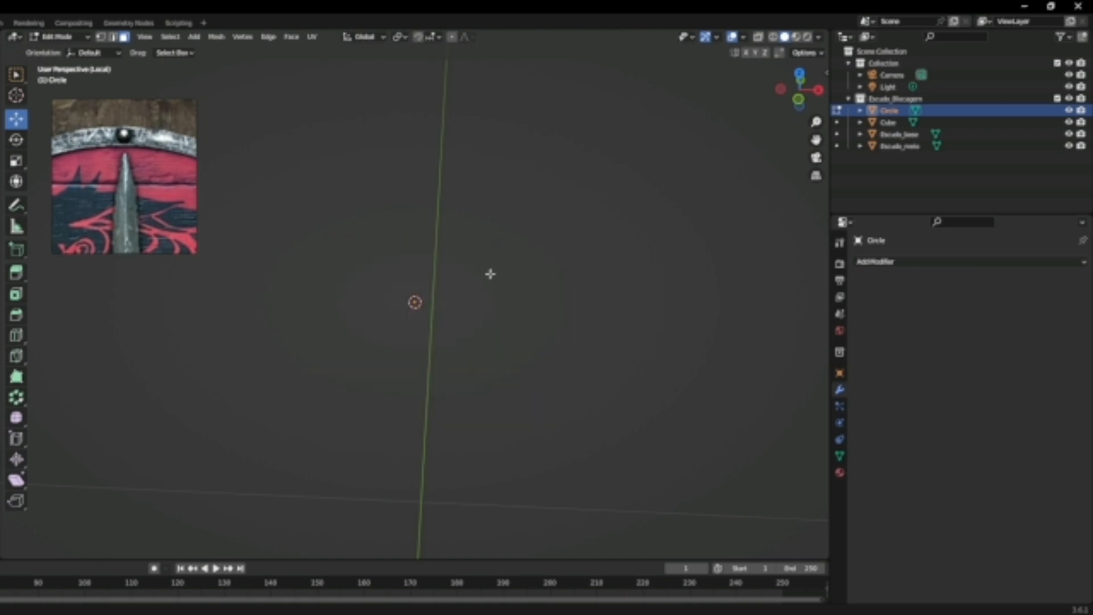
{"action": "key", "text": "ctrl+z"}
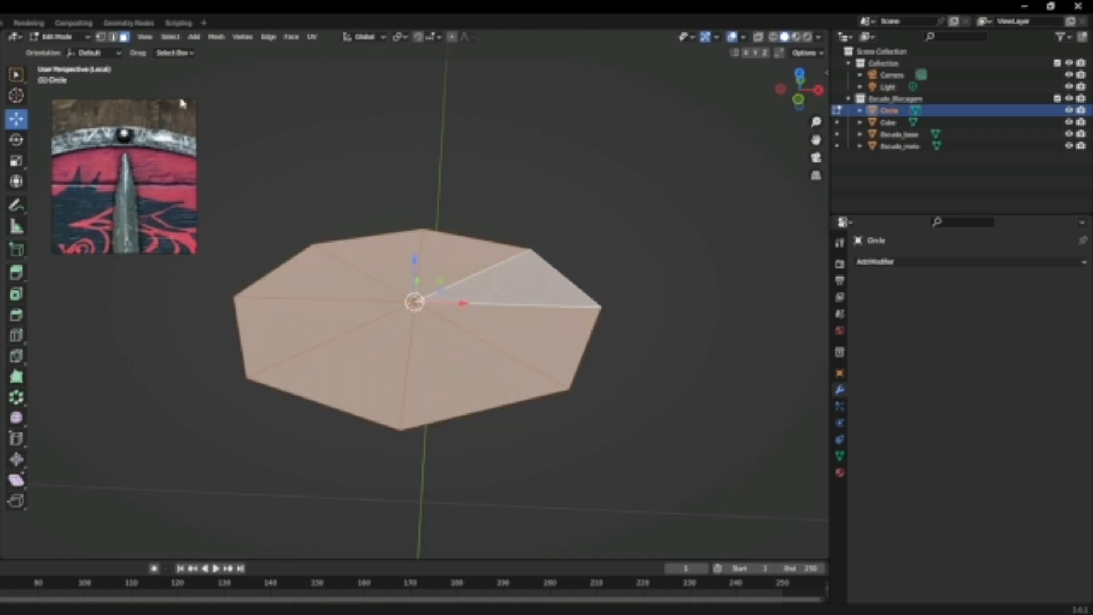
In vertex selection, delete the octagonal disc's centre vertex so that only its outer edge ring remains
{"action": "left_click", "coordinate": [101, 36]}
{"action": "left_click", "coordinate": [414, 301]}
{"action": "key", "text": "x"}
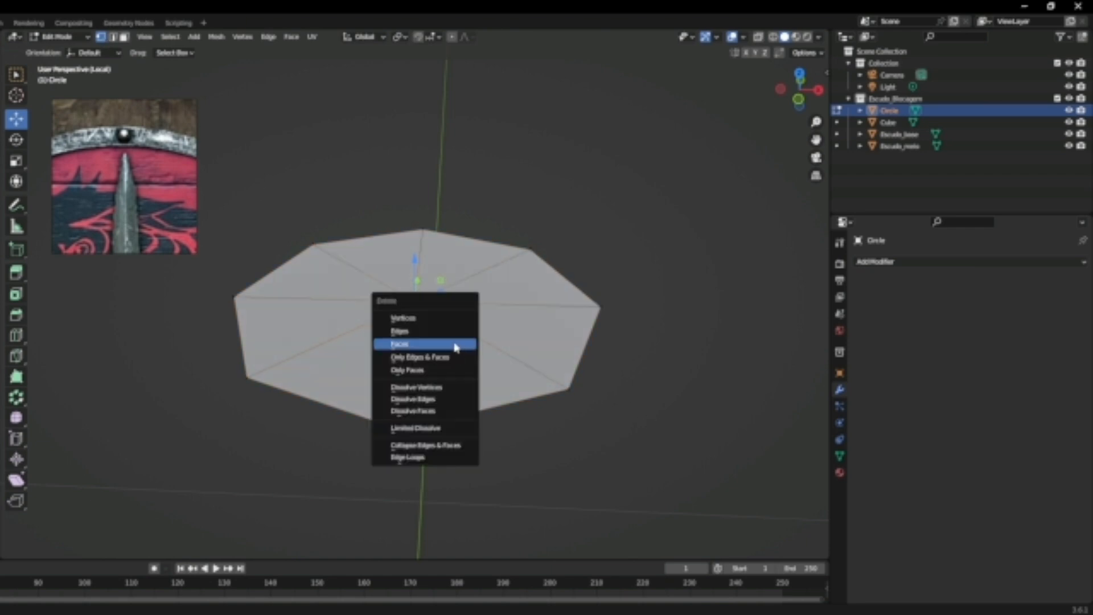
{"action": "left_click", "coordinate": [436, 319]}
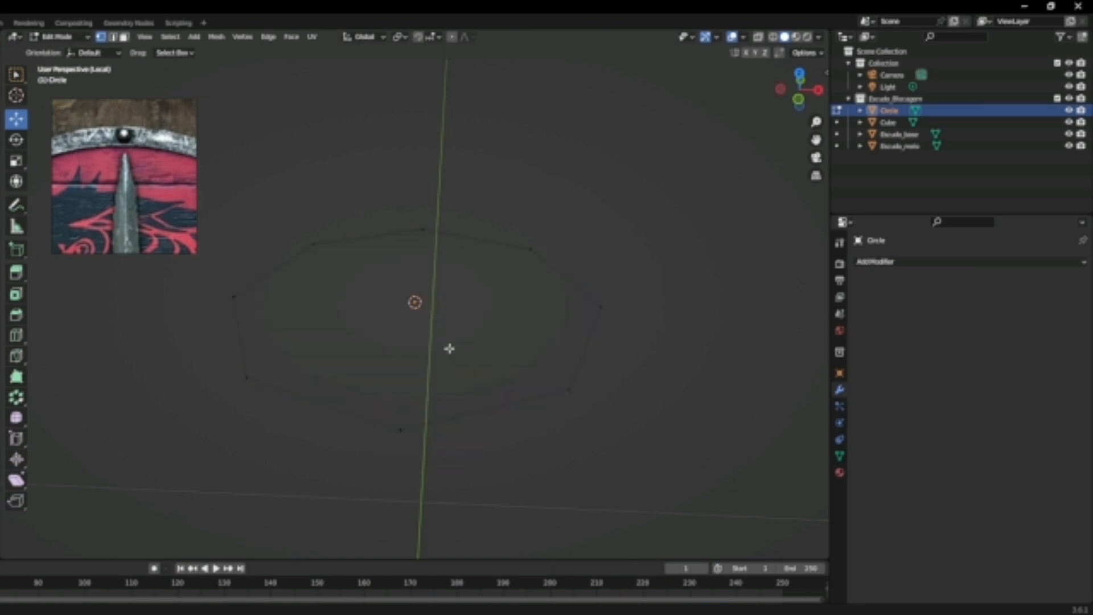
Select the whole octagonal ring and extrude it upward in front view to form the rivet's vertical side wall
{"action": "key", "text": "a"}
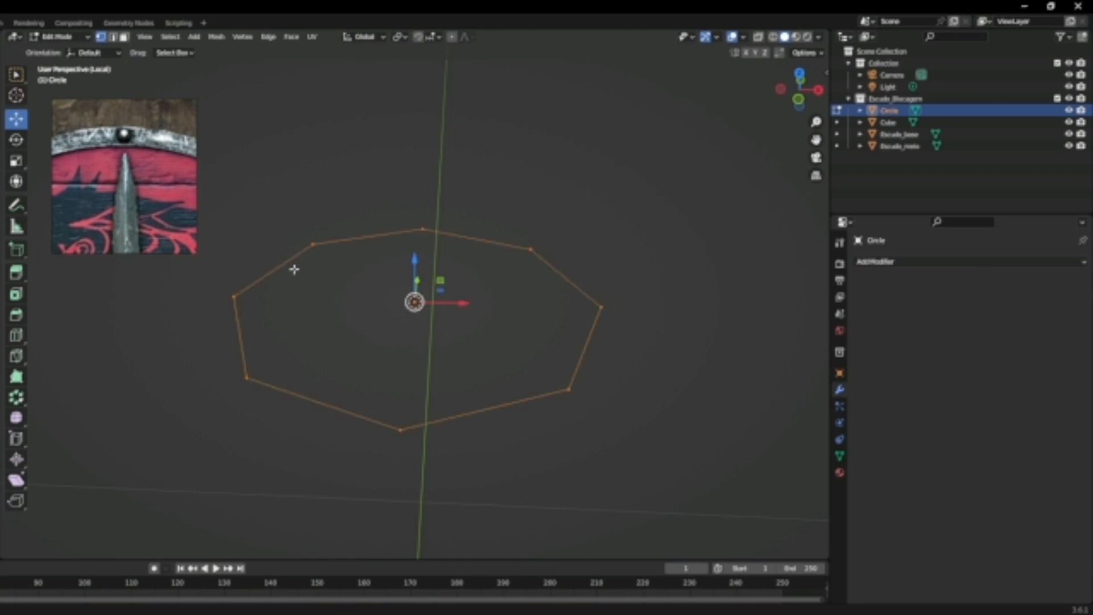
{"action": "key", "text": "KP_1"}
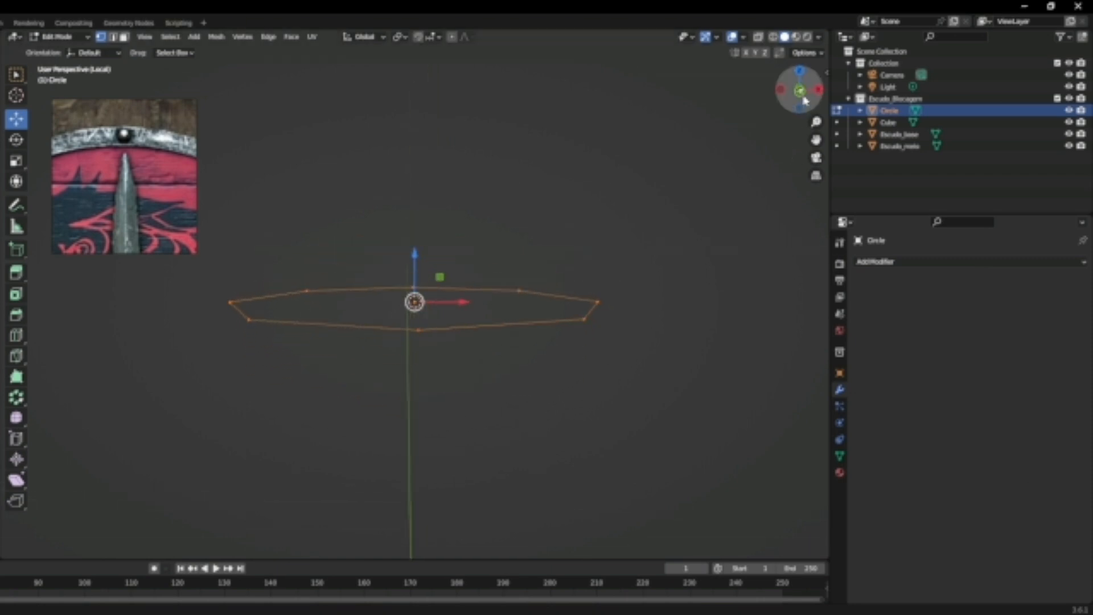
{"action": "key", "text": "e"}
{"action": "left_click", "coordinate": [669, 231]}
Extrude the top ring about 0.008 m upward, scale it to about 0.66 and lower it slightly along Z
{"action": "key", "text": "e"}
{"action": "left_click", "coordinate": [674, 196]}
{"action": "key", "text": "s"}
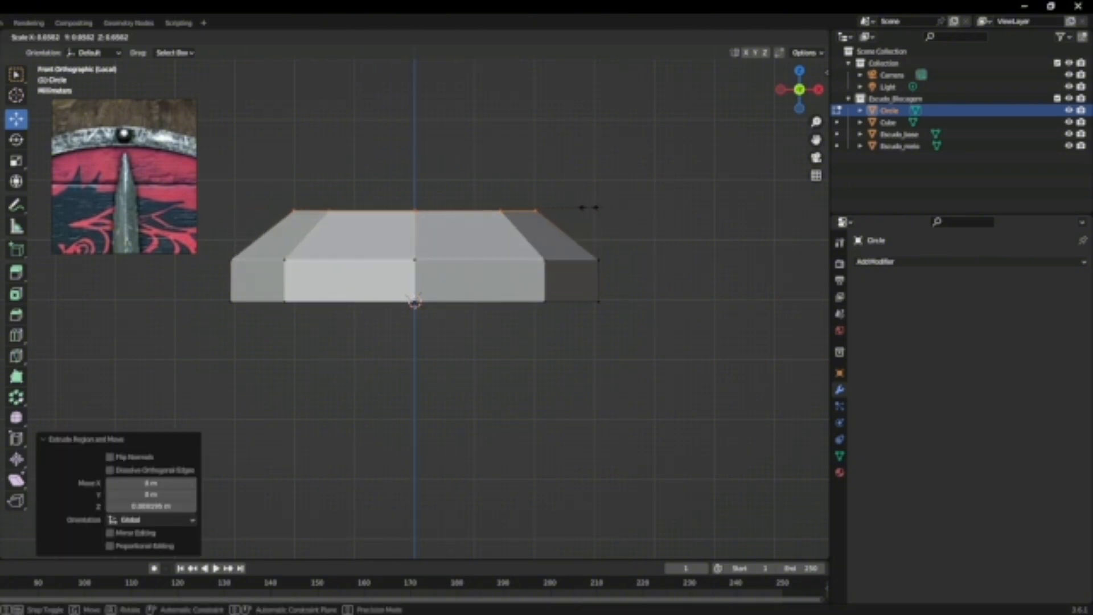
{"action": "left_click", "coordinate": [588, 207]}
{"action": "left_click_drag", "start_coordinate": [414, 173], "coordinate": [413, 176]}
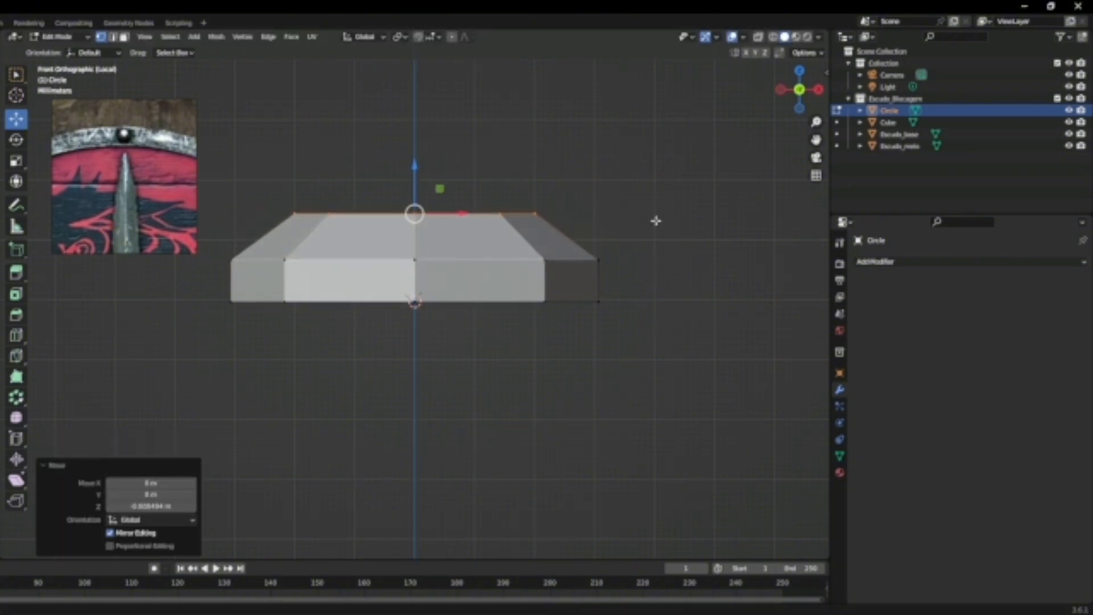
Extrude the upper ring about 0.006 m further, scale it to about 0.4 and lower it about 0.0015 m
{"action": "key", "text": "e"}
{"action": "left_click", "coordinate": [677, 199]}
{"action": "key", "text": "s"}
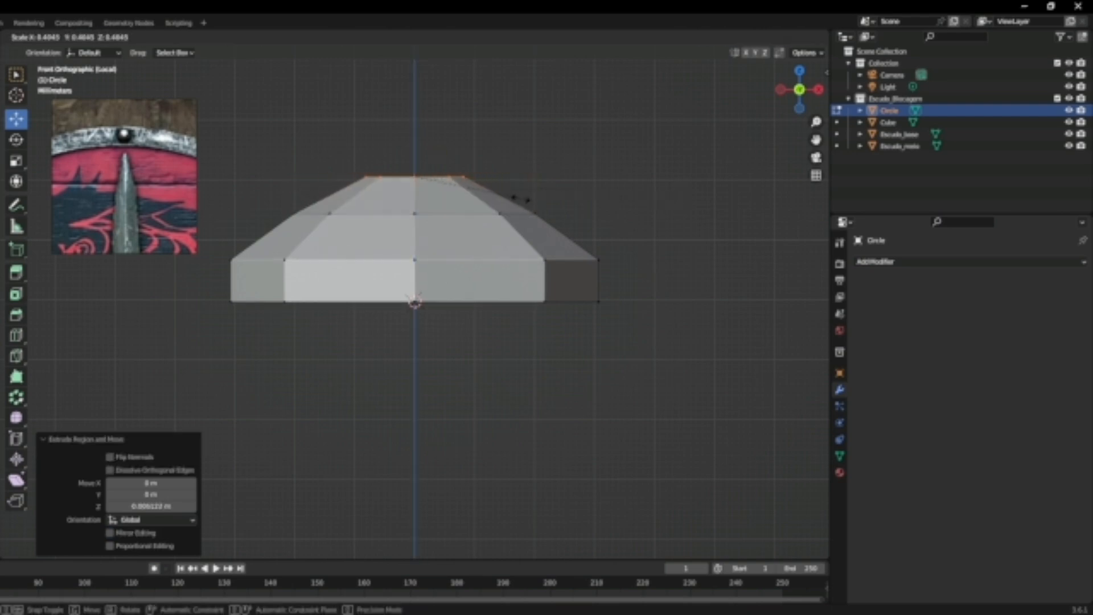
{"action": "left_click", "coordinate": [444, 172]}
{"action": "left_click_drag", "start_coordinate": [418, 142], "coordinate": [417, 152]}
{"action": "middle_click_drag", "start_coordinate": [418, 152], "coordinate": [446, 251]}
{"action": "scroll", "coordinate": [443, 273], "scroll_direction": "up", "scroll_amount": 4}
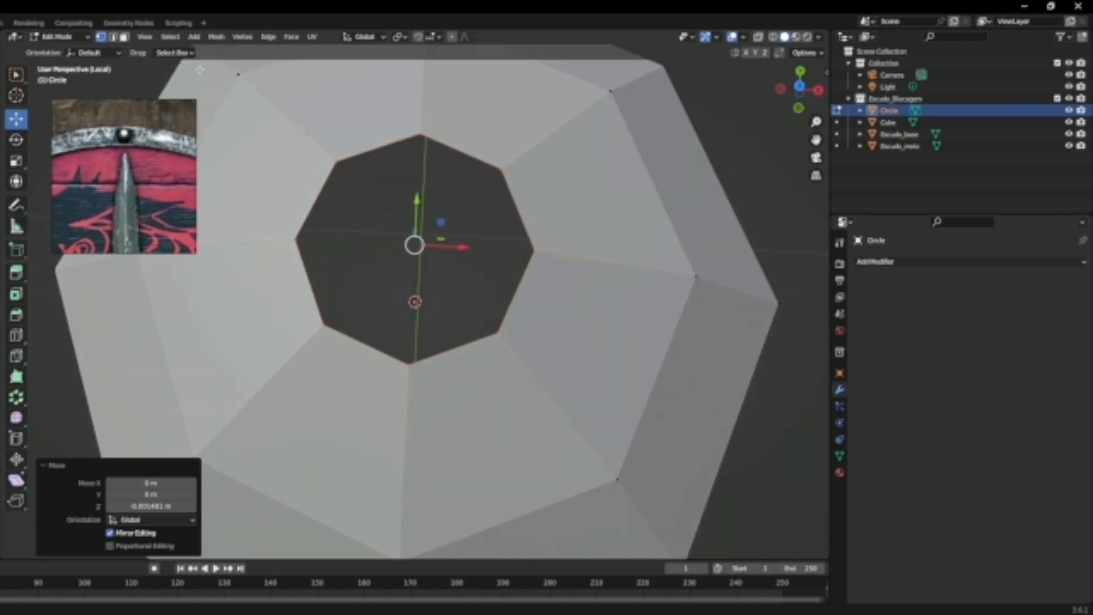
{"action": "key", "text": "f"}
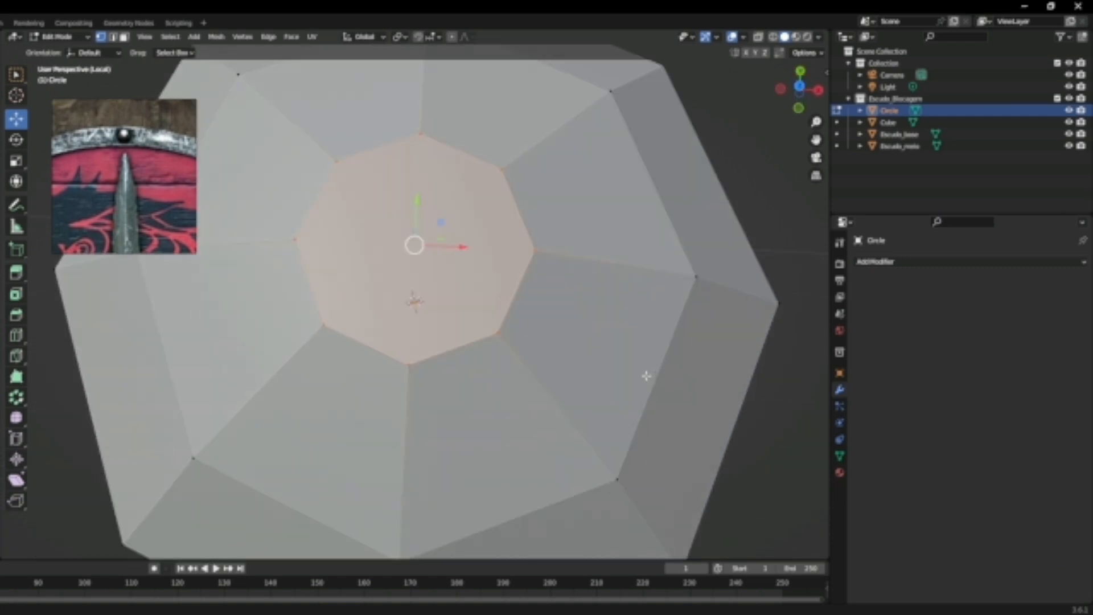
{"action": "key", "text": "ctrl+z"}
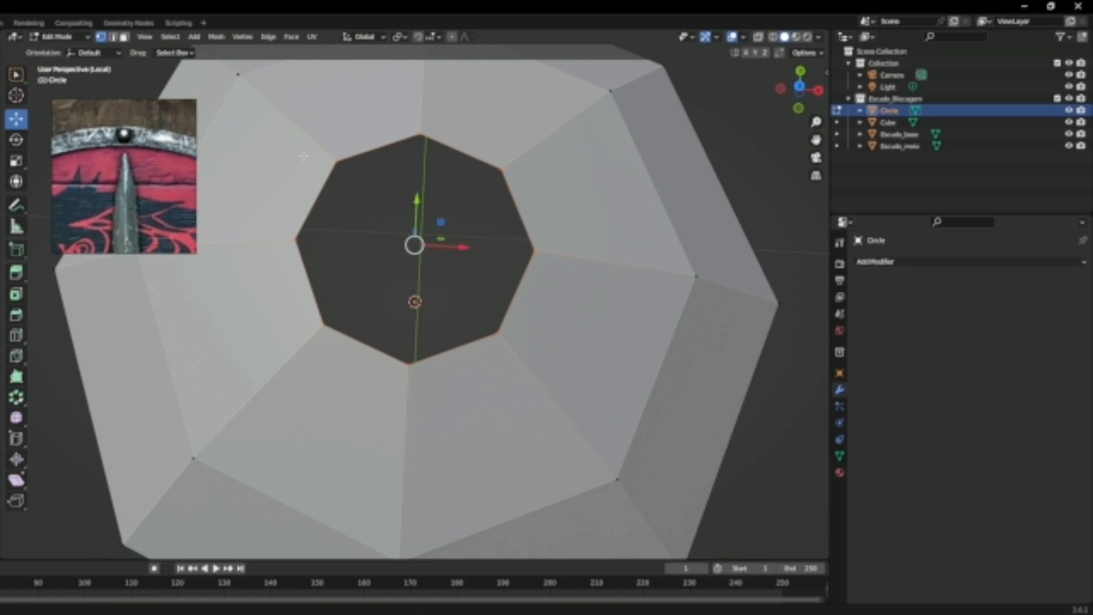
In edge selection, fill a central strip face between two opposite edges of the dome's top opening
{"action": "left_click", "coordinate": [114, 37]}
{"action": "left_click", "coordinate": [374, 147]}
{"action": "left_click", "coordinate": [455, 344], "text": "shift"}
{"action": "key", "text": "f"}
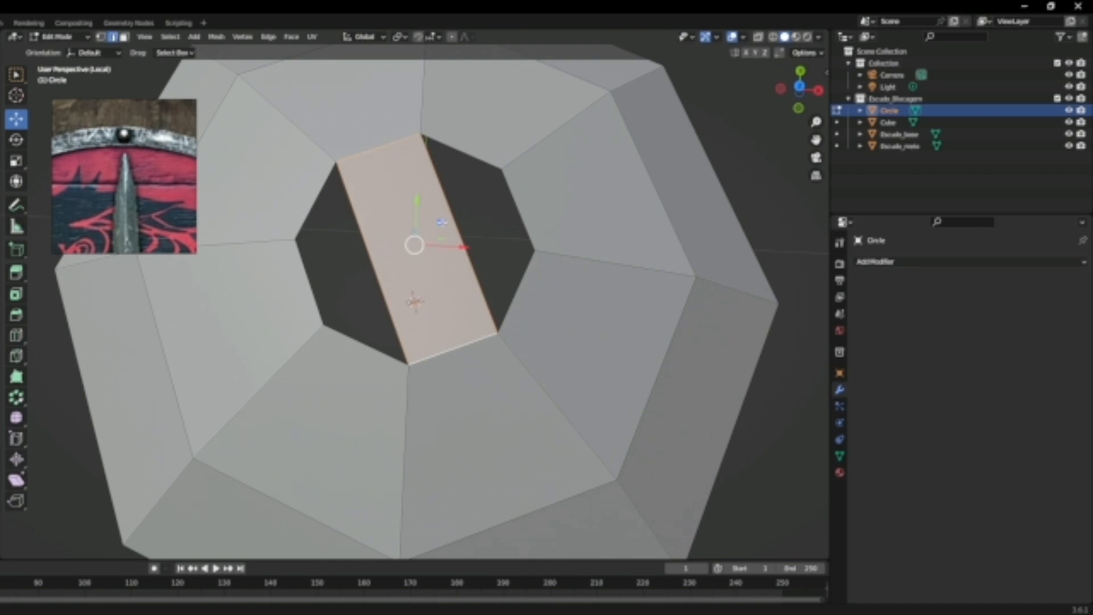
Fill the gap on the +X side of the central strip with a face from its four bounding edges
{"action": "left_click", "coordinate": [476, 157]}
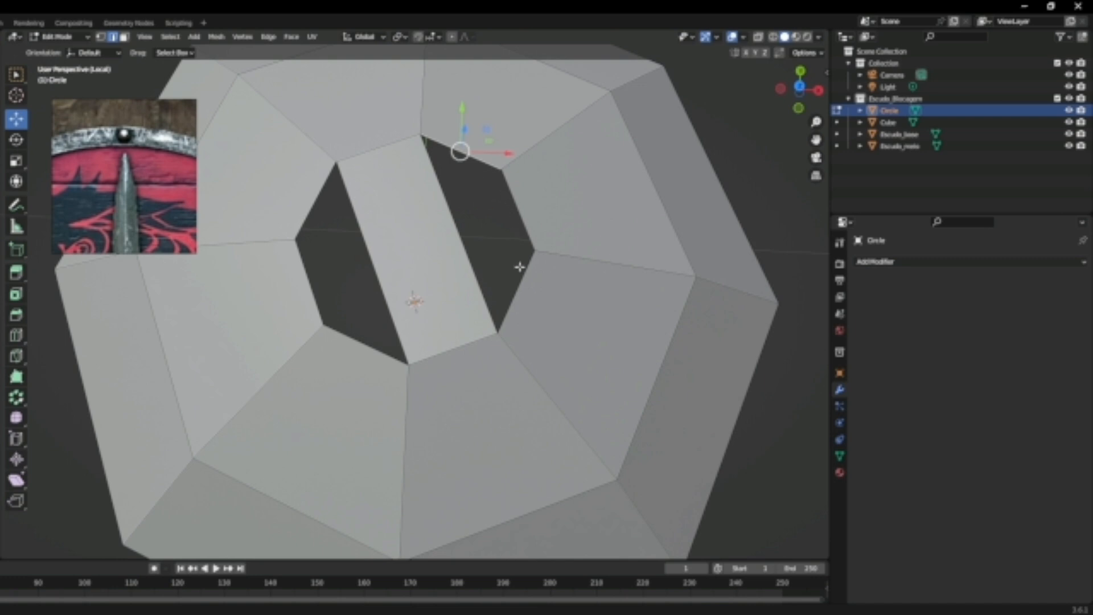
{"action": "left_click", "coordinate": [510, 205], "text": "shift"}
{"action": "left_click", "coordinate": [508, 265], "text": "shift"}
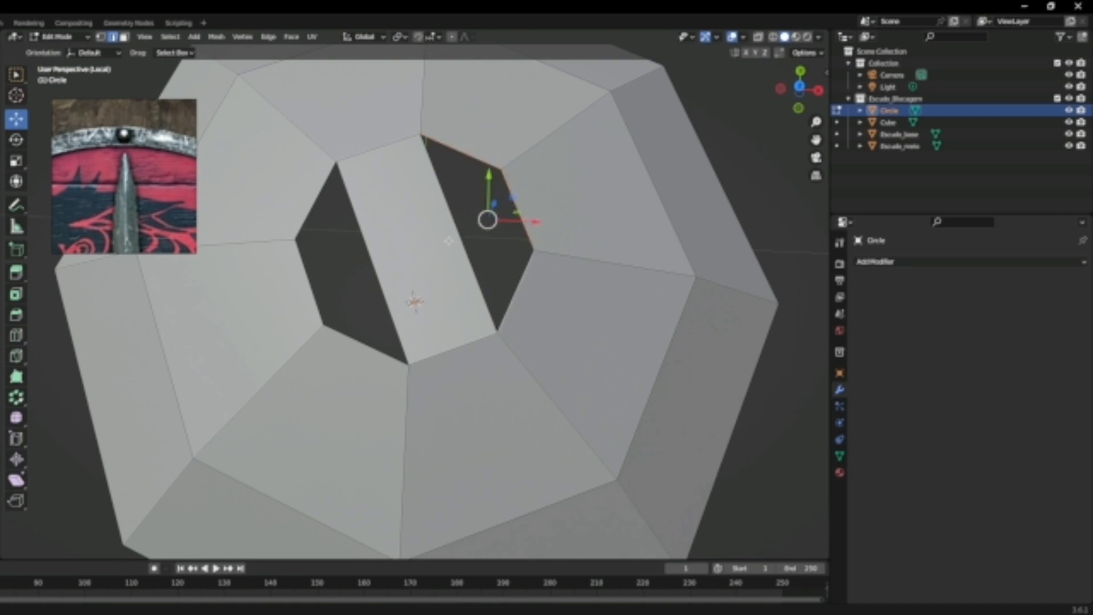
{"action": "left_click", "coordinate": [455, 236], "text": "shift"}
{"action": "key", "text": "f"}
{"action": "left_click", "coordinate": [697, 135]}
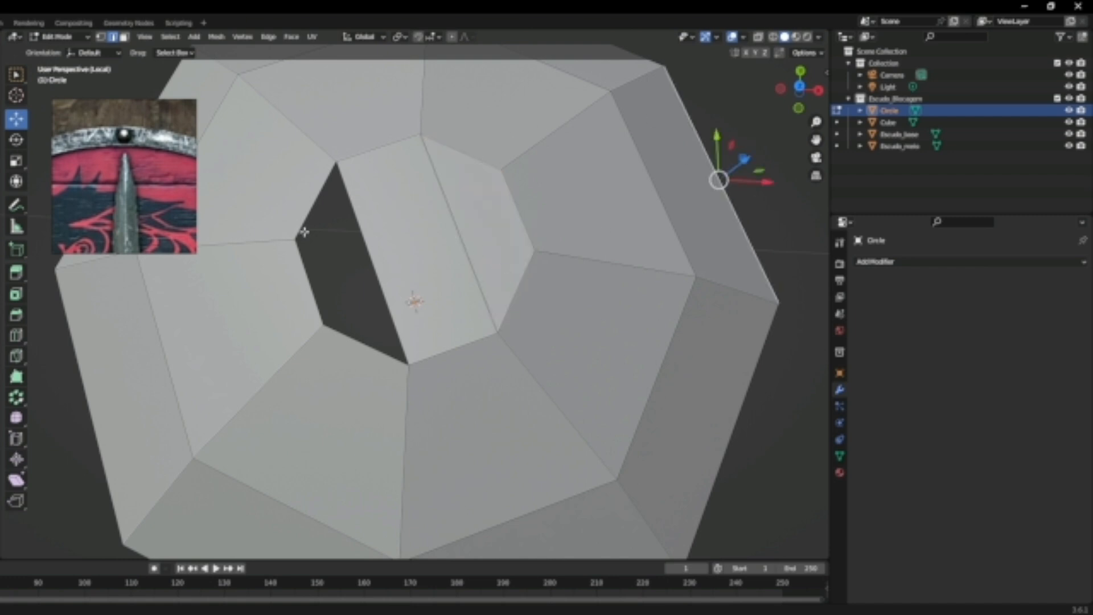
Fill the remaining gap on the -X side of the central strip with a face
{"action": "left_click", "coordinate": [316, 201]}
{"action": "left_click", "coordinate": [309, 281], "text": "shift"}
{"action": "left_click", "coordinate": [366, 324], "text": "shift"}
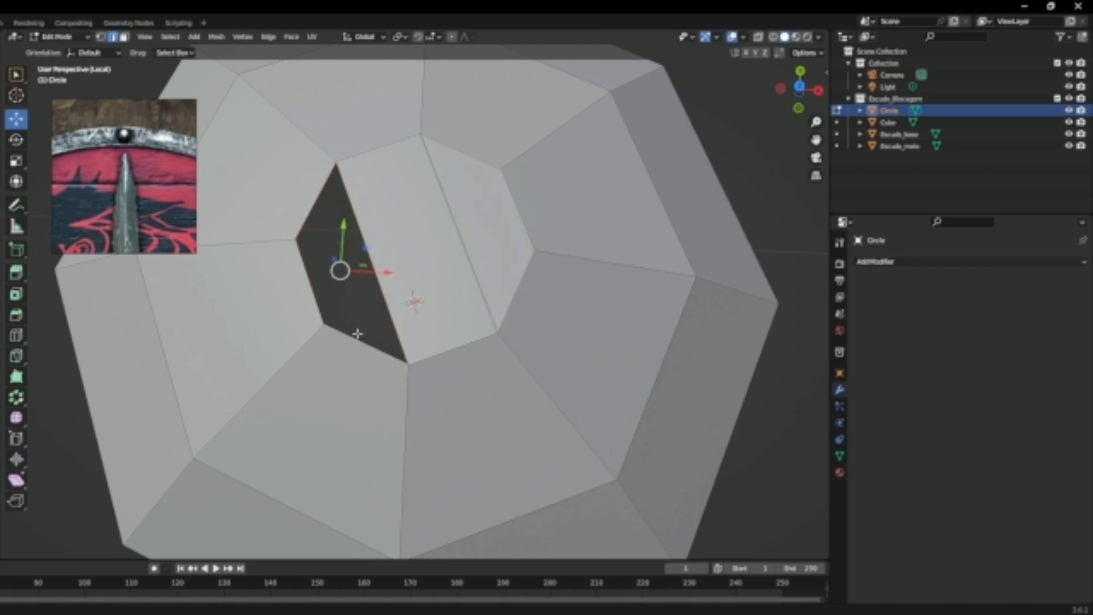
{"action": "key", "text": "f"}
{"action": "left_click", "coordinate": [755, 199]}
Add one centred loop cut across the dome, crossing the middle of all three cap faces
{"action": "middle_click_drag", "start_coordinate": [760, 200], "coordinate": [342, 167]}
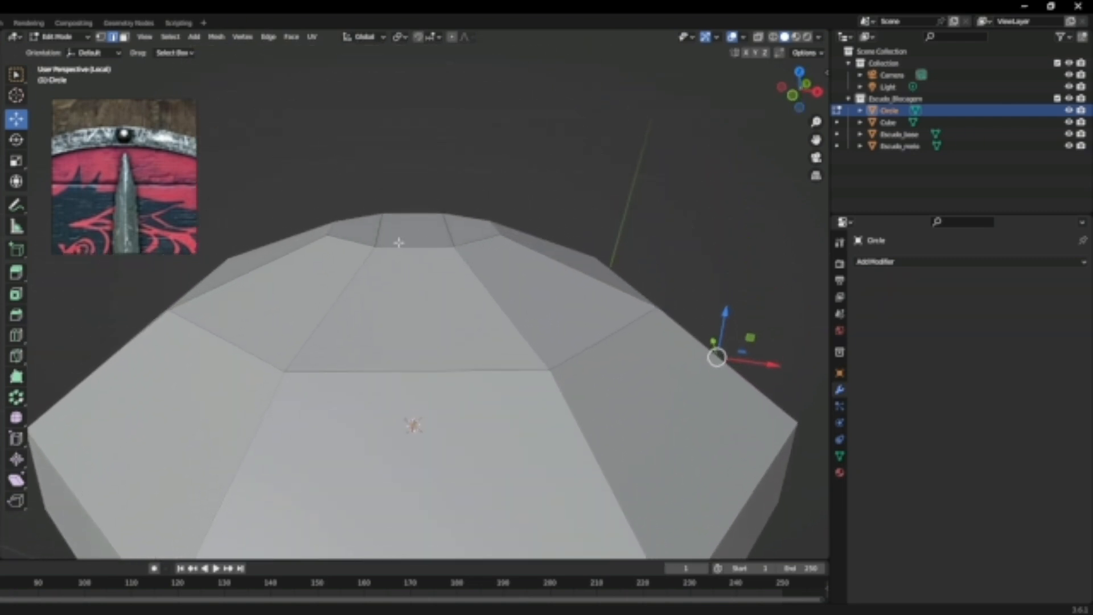
{"action": "middle_click_drag", "start_coordinate": [400, 242], "coordinate": [403, 320]}
{"action": "key", "text": "ctrl+r"}
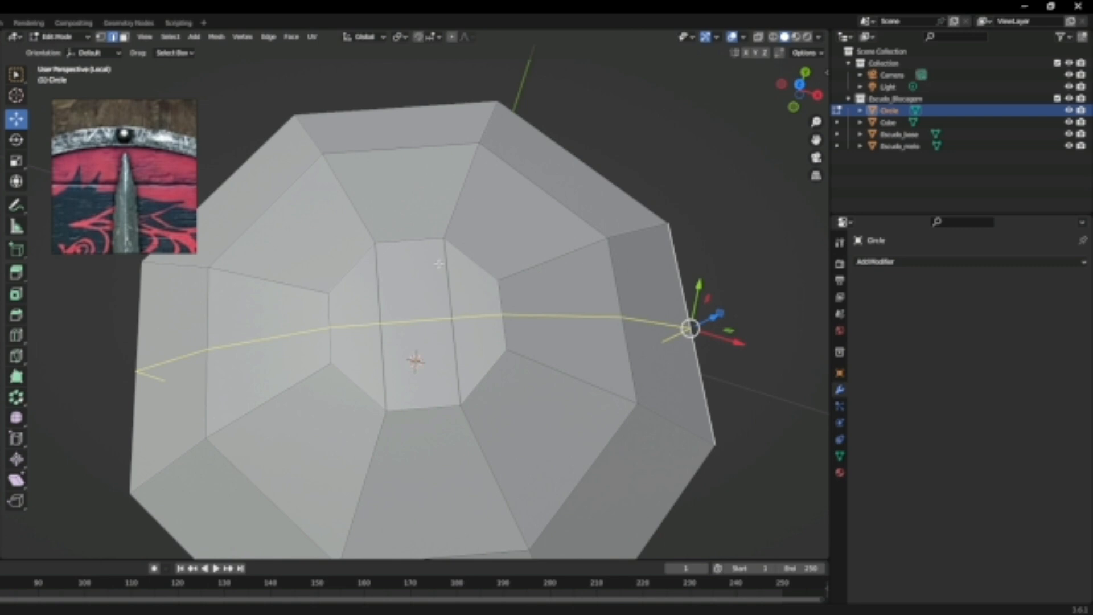
{"action": "left_click", "coordinate": [471, 322]}
{"action": "right_click", "coordinate": [471, 323]}
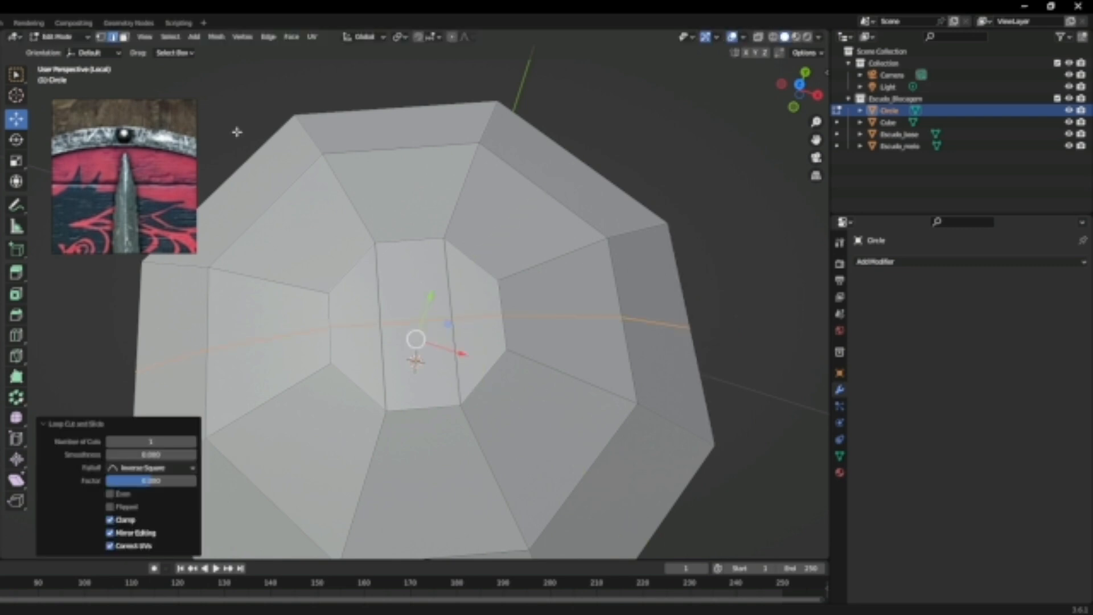
Raise the short edge at the centre of the cap slightly along Z to round the dome's top
{"action": "middle_click_drag", "start_coordinate": [546, 425], "coordinate": [520, 334]}
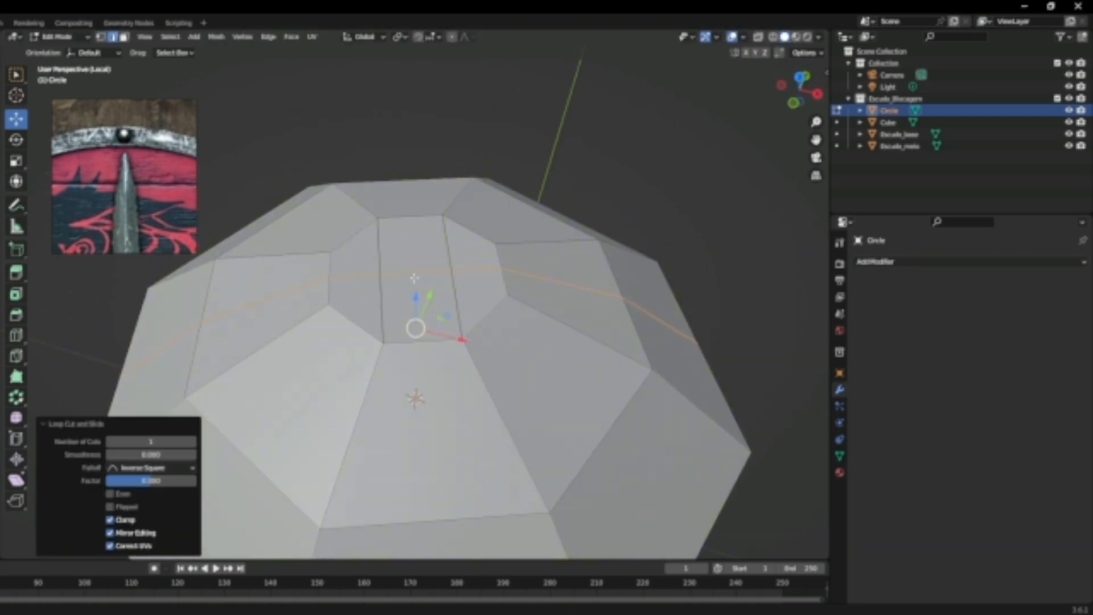
{"action": "middle_click_drag", "start_coordinate": [457, 281], "coordinate": [430, 207]}
{"action": "left_click_drag", "start_coordinate": [410, 191], "coordinate": [410, 185]}
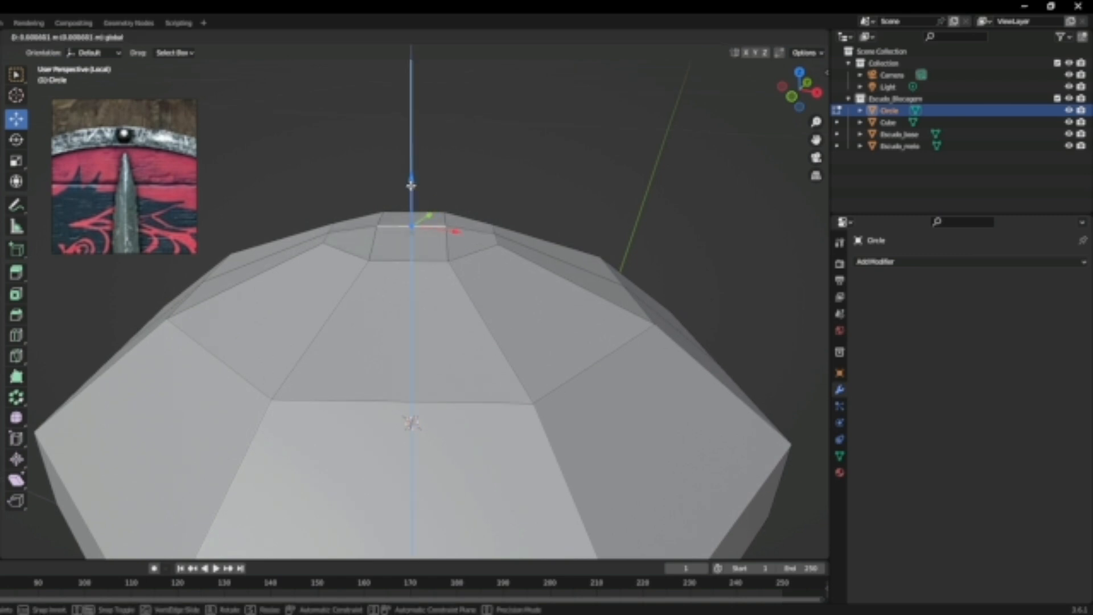
{"action": "left_click_drag", "start_coordinate": [410, 186], "coordinate": [410, 185]}
{"action": "middle_click_drag", "start_coordinate": [459, 196], "coordinate": [463, 121]}
{"action": "left_click_drag", "start_coordinate": [410, 161], "coordinate": [407, 154]}
{"action": "middle_click_drag", "start_coordinate": [407, 153], "coordinate": [413, 184]}
Select the two loop edges on either side of the cap's central edge and adjust their height slightly along Z
{"action": "left_click", "coordinate": [364, 220], "text": "shift"}
{"action": "left_click", "coordinate": [472, 214], "text": "shift"}
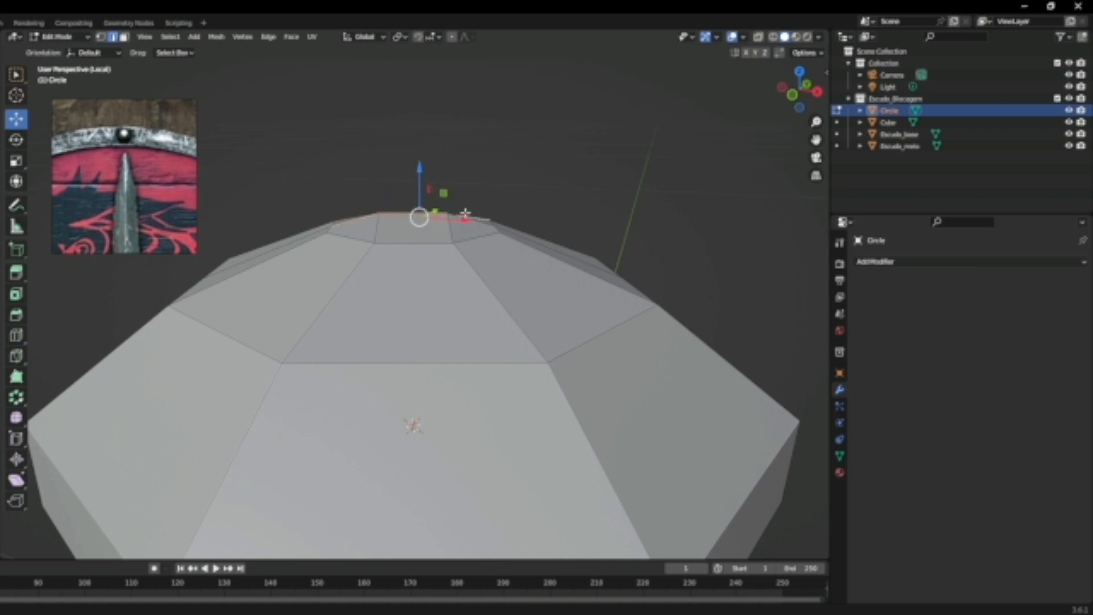
{"action": "left_click", "coordinate": [482, 221]}
{"action": "left_click", "coordinate": [364, 221], "text": "shift"}
{"action": "left_click_drag", "start_coordinate": [414, 175], "coordinate": [415, 188]}
Examine the rivet dome's shape and top topology from the side and from above
{"action": "middle_click_drag", "start_coordinate": [414, 188], "coordinate": [693, 204]}
{"action": "scroll", "coordinate": [617, 324], "scroll_direction": "down", "scroll_amount": 5}
{"action": "mouse_move", "coordinate": [617, 325]}
{"action": "middle_mouse_down"}
{"action": "mouse_move", "coordinate": [690, 370]}
{"action": "mouse_move", "coordinate": [648, 347]}
{"action": "mouse_move", "coordinate": [639, 273]}
{"action": "mouse_move", "coordinate": [622, 312]}
{"action": "middle_mouse_up"}
{"action": "scroll", "coordinate": [564, 343], "scroll_direction": "up", "scroll_amount": 3}
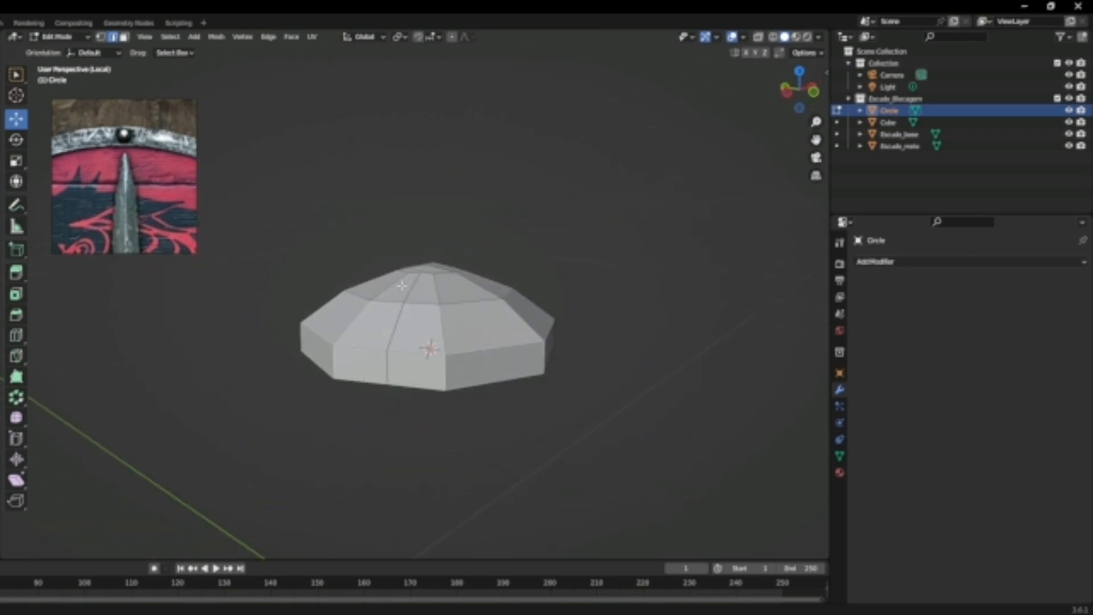
{"action": "middle_click_drag", "start_coordinate": [409, 296], "coordinate": [392, 359]}
{"action": "scroll", "coordinate": [392, 360], "scroll_direction": "up", "scroll_amount": 3}
{"action": "scroll", "coordinate": [392, 360], "scroll_direction": "up", "scroll_amount": 2}
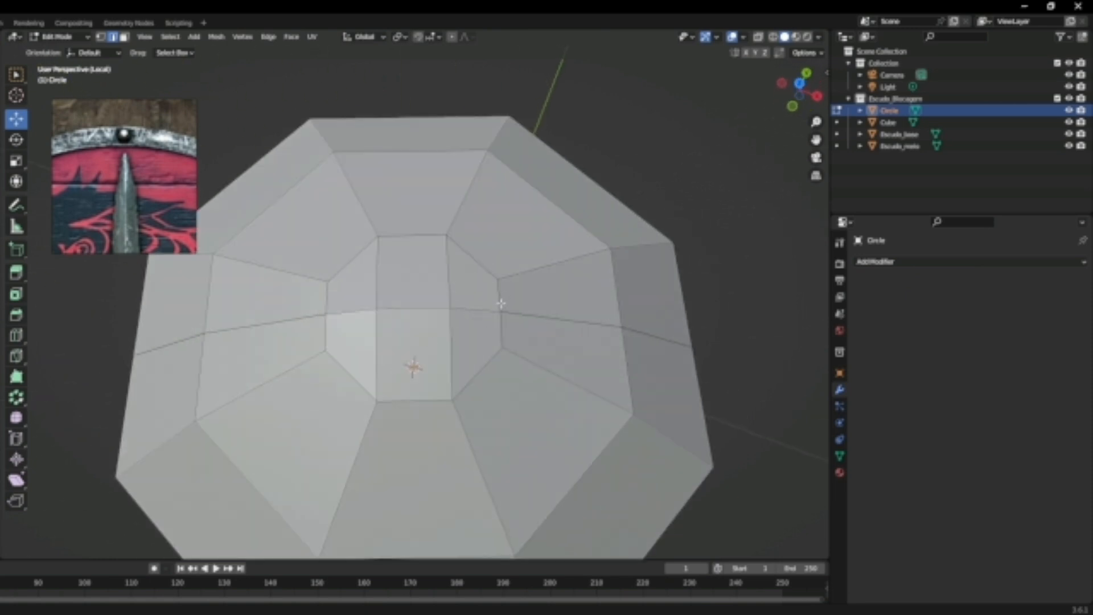
{"action": "scroll", "coordinate": [510, 375], "scroll_direction": "down", "scroll_amount": 2}
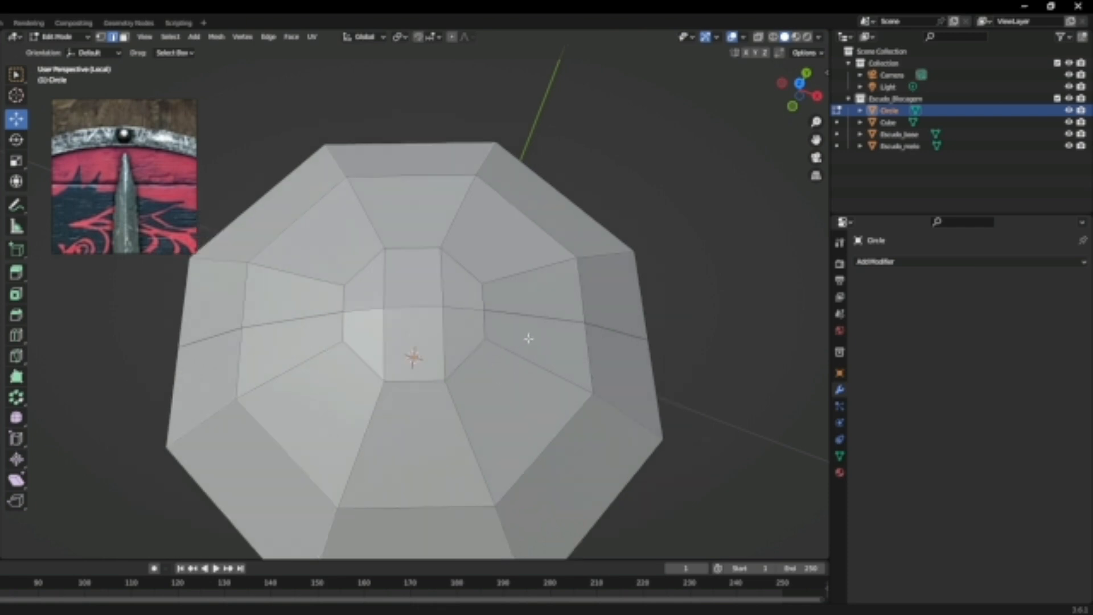
{"action": "scroll", "coordinate": [528, 338], "scroll_direction": "down", "scroll_amount": 2}
{"action": "middle_click_drag", "start_coordinate": [501, 480], "coordinate": [610, 361]}
Leave local view, return to Object Mode and raise the rivet about 0.0025 m so it sits on the rim
{"action": "key", "text": "KP_Divide"}
{"action": "scroll", "coordinate": [500, 363], "scroll_direction": "down", "scroll_amount": 8}
{"action": "middle_click_drag", "start_coordinate": [527, 395], "coordinate": [615, 483]}
{"action": "scroll", "coordinate": [622, 488], "scroll_direction": "up", "scroll_amount": 8}
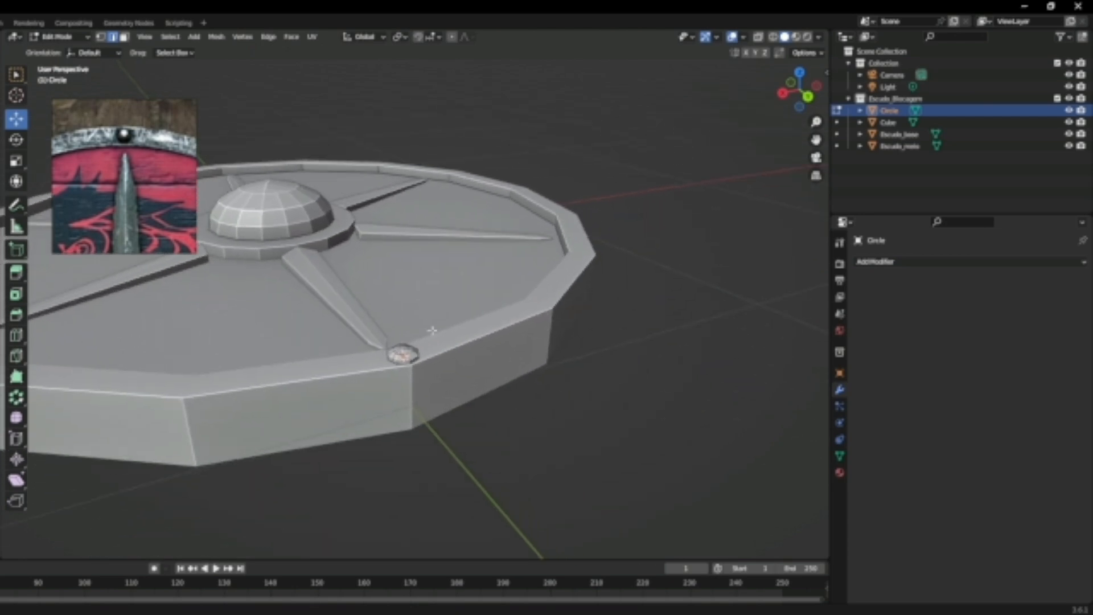
{"action": "scroll", "coordinate": [500, 419], "scroll_direction": "up", "scroll_amount": 10}
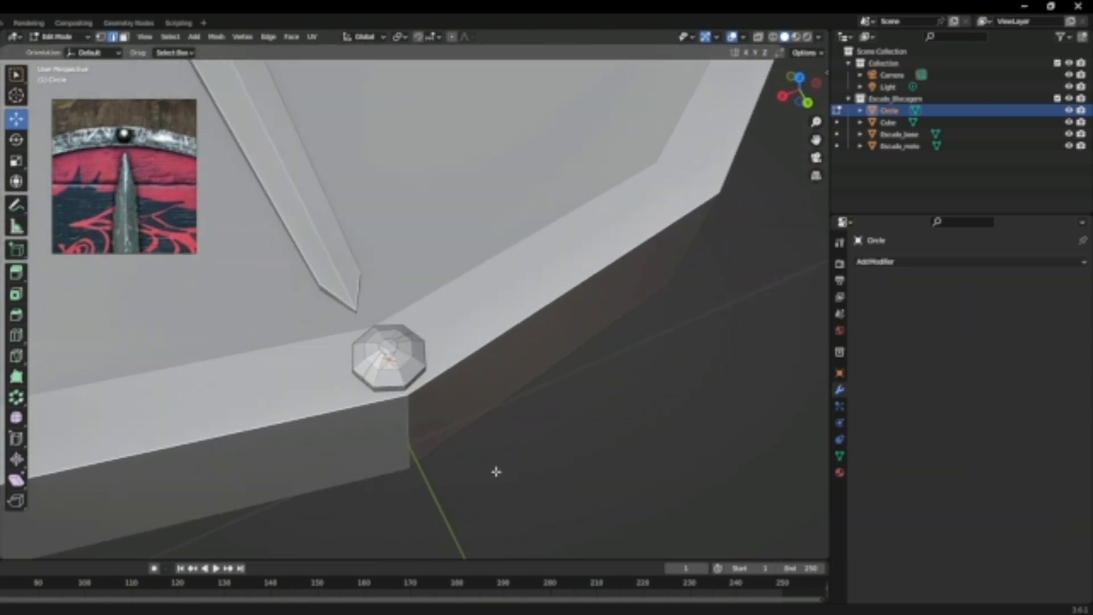
{"action": "key", "text": "Tab"}
{"action": "middle_click_drag", "start_coordinate": [496, 471], "coordinate": [456, 433]}
{"action": "middle_click_drag", "start_coordinate": [449, 394], "coordinate": [451, 393]}
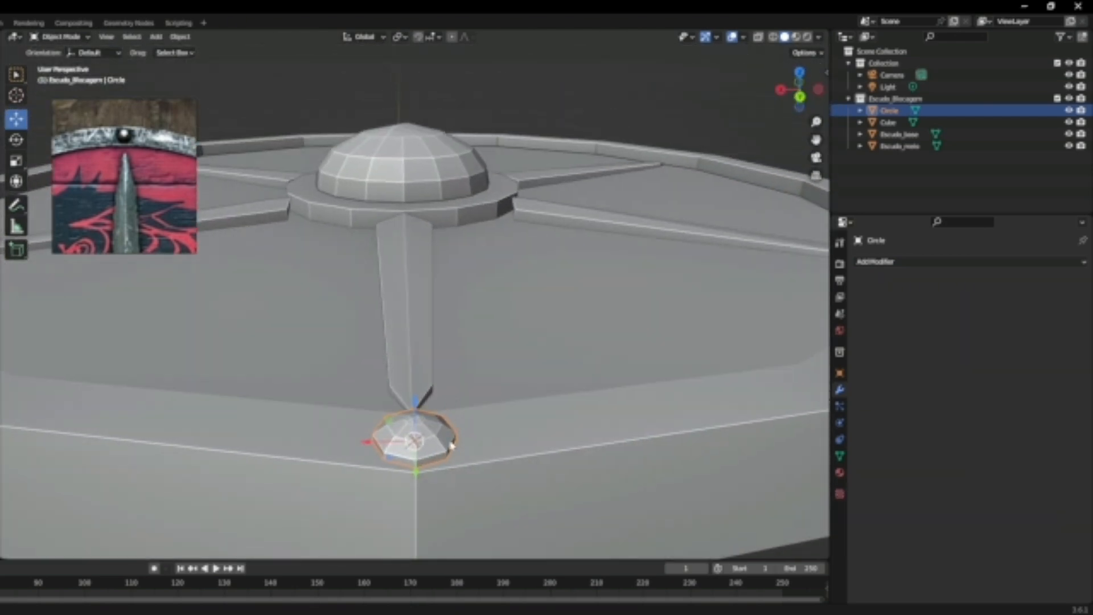
{"action": "left_click_drag", "start_coordinate": [420, 399], "coordinate": [419, 403]}
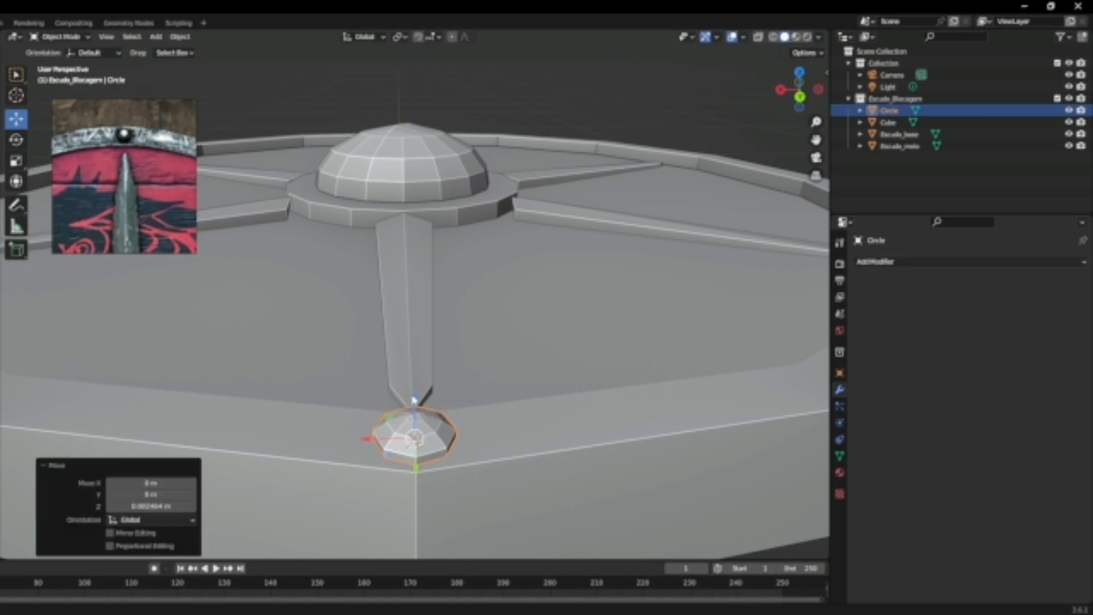
Examine the rivet's placement and size on the rim against the whole shield
{"action": "middle_click_drag", "start_coordinate": [451, 430], "coordinate": [568, 453]}
{"action": "scroll", "coordinate": [483, 489], "scroll_direction": "down", "scroll_amount": 9}
{"action": "scroll", "coordinate": [505, 449], "scroll_direction": "up", "scroll_amount": 6}
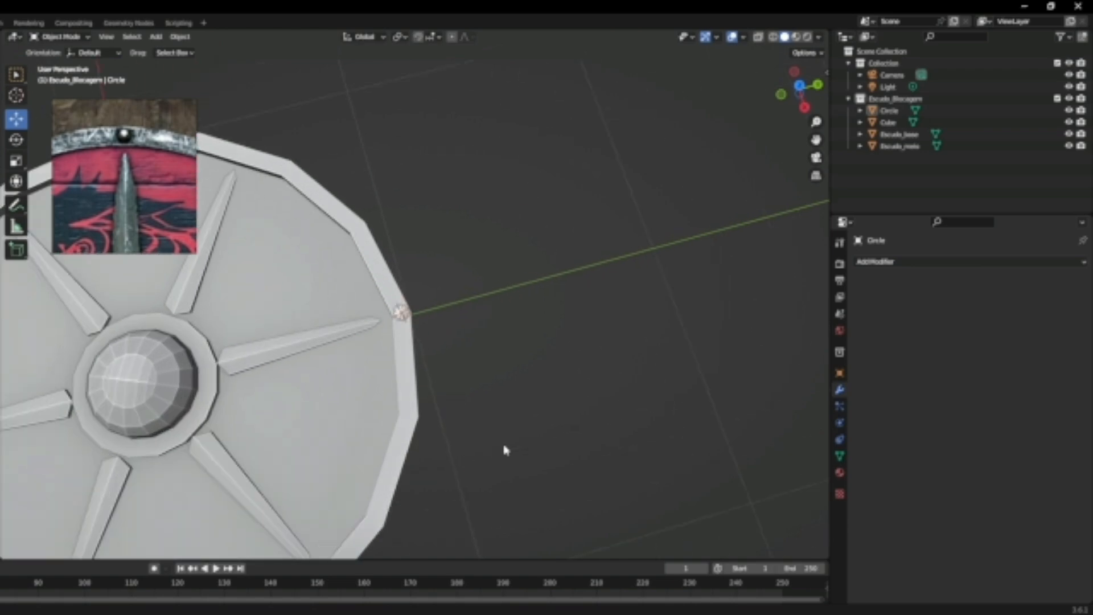
{"action": "middle_click_drag", "start_coordinate": [743, 380], "coordinate": [767, 375], "text": "shift"}
{"action": "middle_click_drag", "start_coordinate": [645, 329], "coordinate": [542, 370]}
{"action": "scroll", "coordinate": [561, 396], "scroll_direction": "up", "scroll_amount": 6}
{"action": "middle_click_drag", "start_coordinate": [671, 427], "coordinate": [452, 317]}
{"action": "middle_click_drag", "start_coordinate": [467, 354], "coordinate": [472, 324]}
{"action": "middle_click_drag", "start_coordinate": [435, 411], "coordinate": [544, 372]}
Select the rivet, open it in Edit Mode in top view and activate the Spin tool
{"action": "left_click", "coordinate": [427, 377]}
{"action": "left_click", "coordinate": [800, 81]}
{"action": "scroll", "coordinate": [544, 323], "scroll_direction": "up", "scroll_amount": 2}
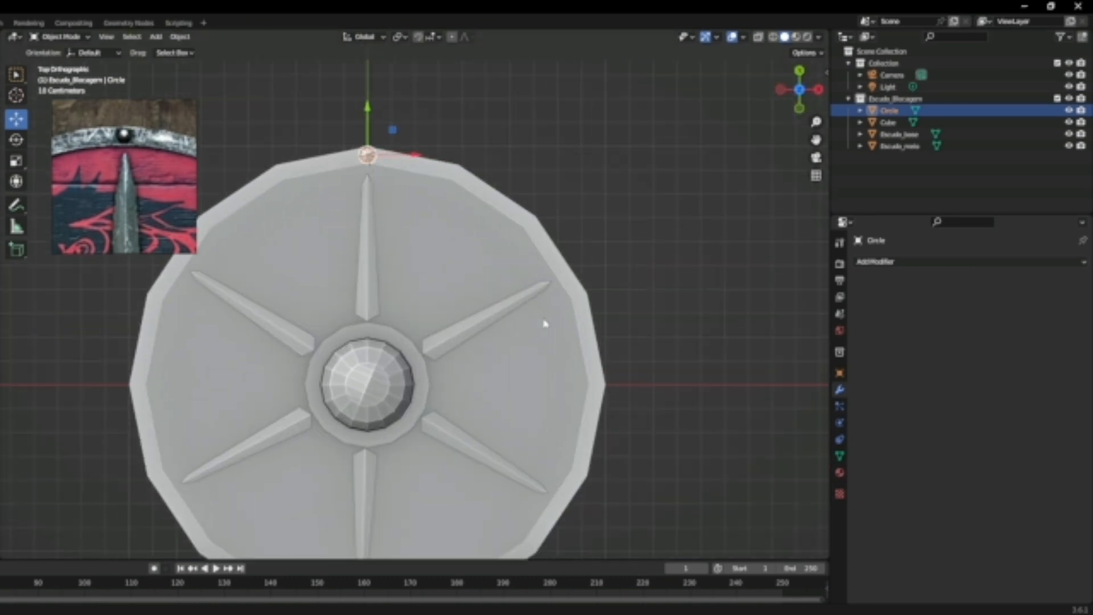
{"action": "key", "text": "Tab"}
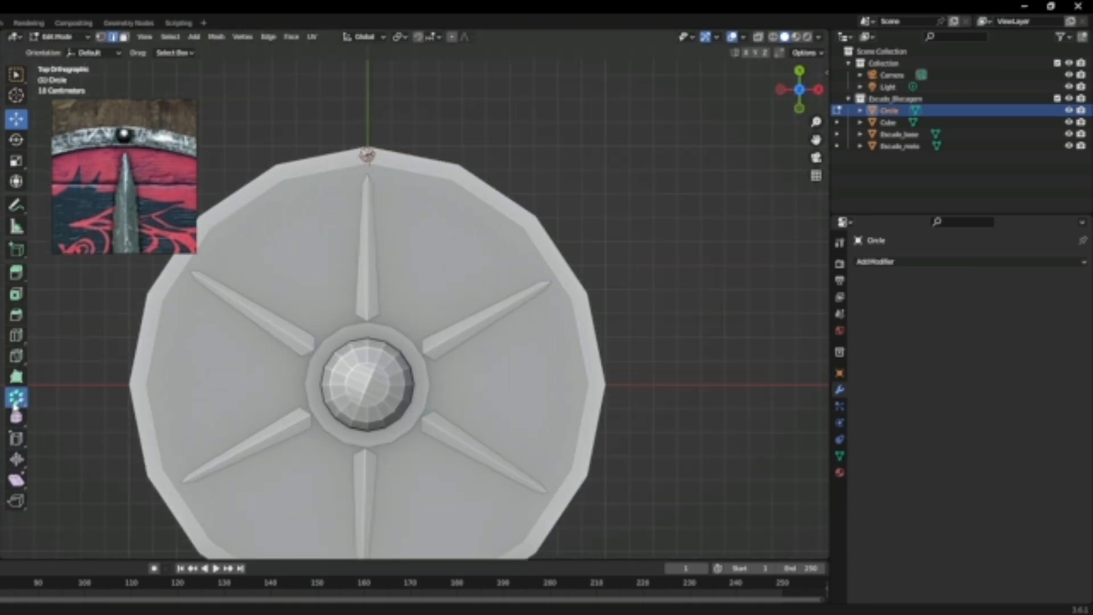
{"action": "left_click_drag", "start_coordinate": [16, 397], "coordinate": [45, 424]}
{"action": "left_click", "coordinate": [51, 423]}
Set the Spin tool to 17 steps, using the whole shield in the reference image as the guide for rivets
{"action": "scroll", "coordinate": [138, 199], "scroll_direction": "down", "scroll_amount": 6}
{"action": "middle_click_drag", "start_coordinate": [138, 198], "coordinate": [132, 183]}
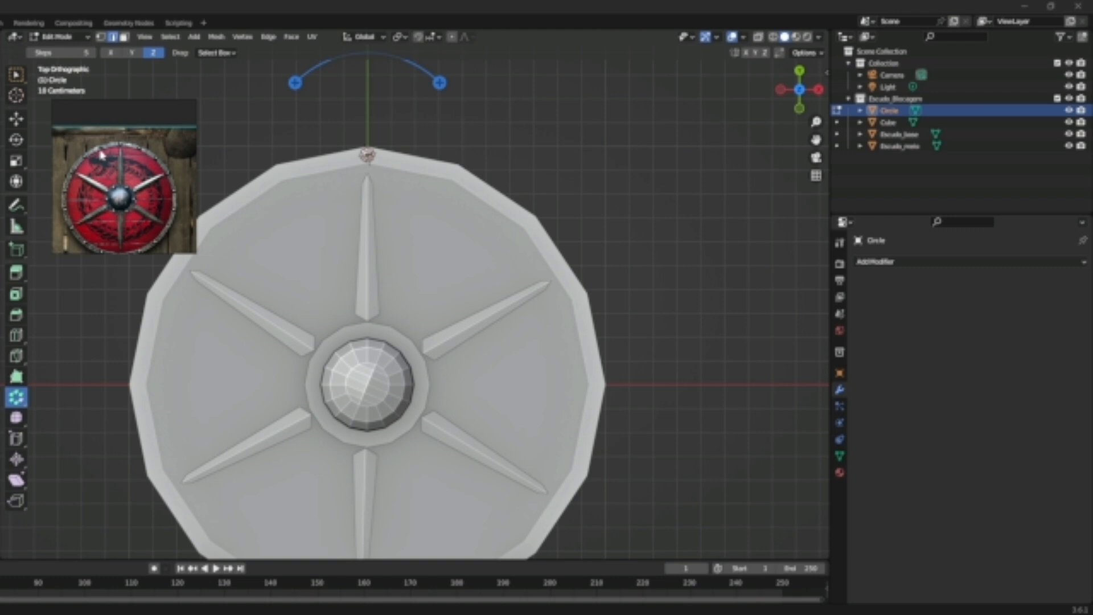
{"action": "left_click", "coordinate": [70, 54]}
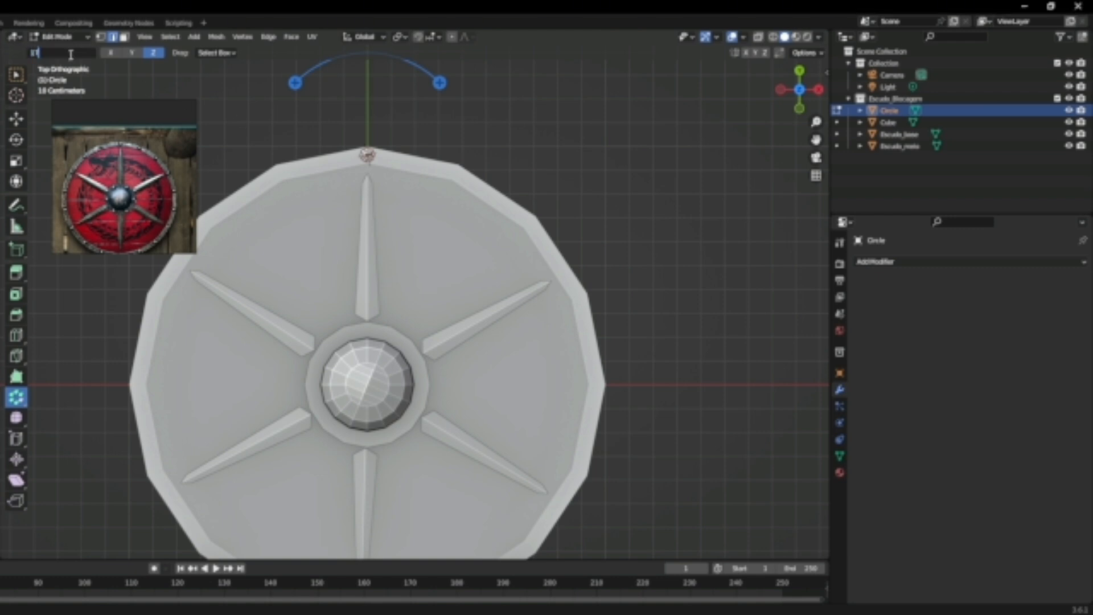
{"action": "type", "text": "17"}
{"action": "key", "text": "Return"}
Undo the trial spin and snap the 3D cursor to the centre of the shield's middle boss
{"action": "left_click_drag", "start_coordinate": [439, 82], "coordinate": [524, 216]}
{"action": "key", "text": "ctrl+z"}
{"action": "key", "text": "Tab"}
{"action": "left_click", "coordinate": [373, 399]}
{"action": "key", "text": "shift+s"}
{"action": "left_click", "coordinate": [351, 477]}
{"action": "key", "text": "Tab"}
{"action": "key", "text": "Tab"}
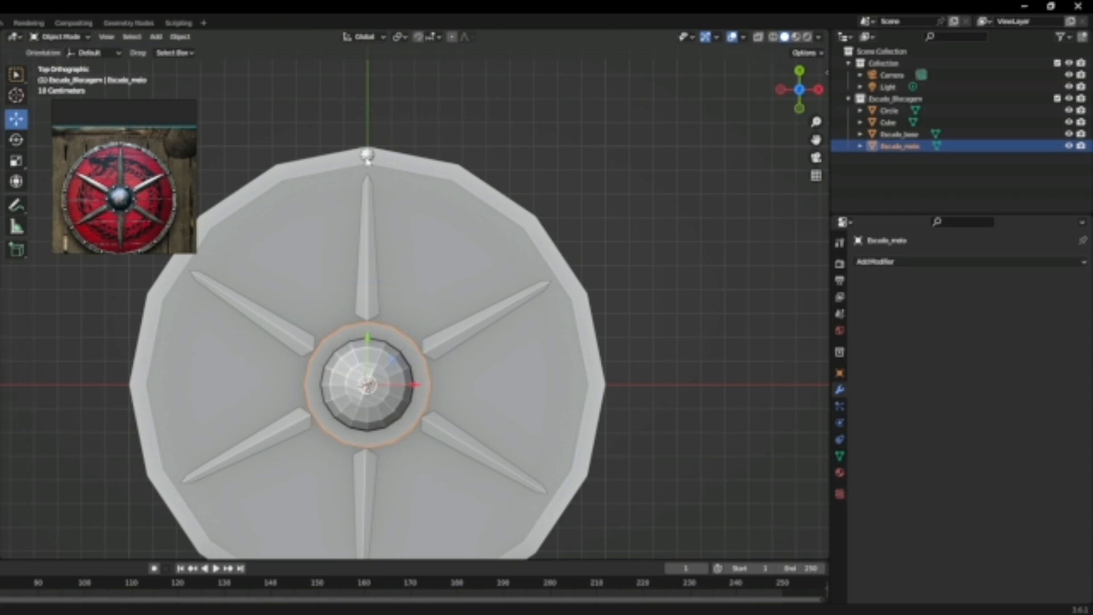
Spin the whole rivet mesh 342° around the shield centre in 17 steps with Use Duplicates, and return to Object Mode
{"action": "left_click", "coordinate": [367, 155]}
{"action": "key", "text": "Tab"}
{"action": "key", "text": "a"}
{"action": "left_click_drag", "start_coordinate": [440, 312], "coordinate": [470, 220]}
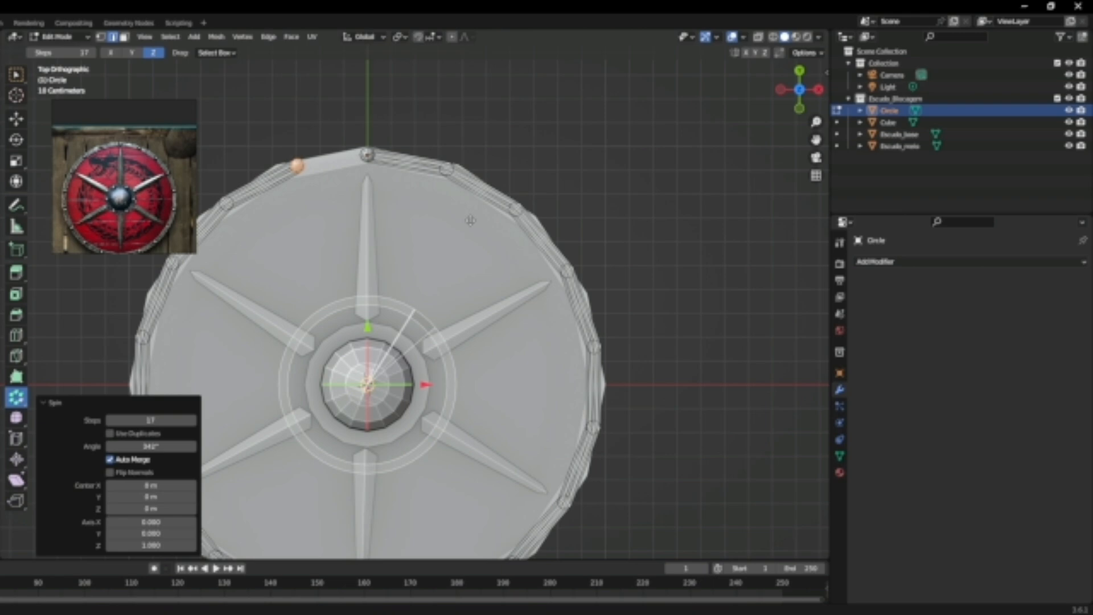
{"action": "left_click_drag", "start_coordinate": [470, 220], "coordinate": [470, 221]}
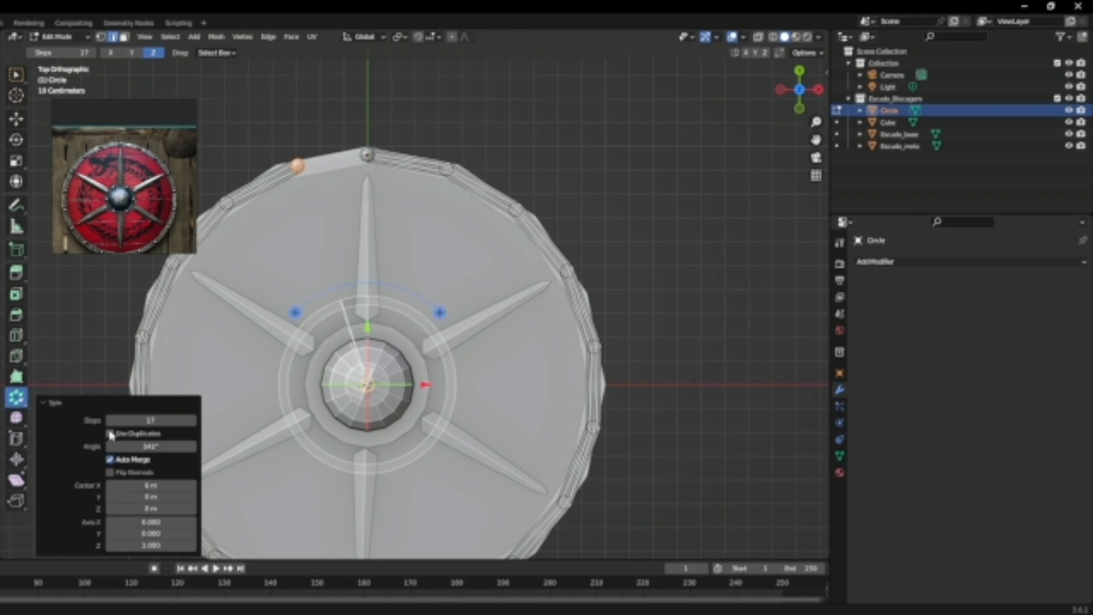
{"action": "left_click", "coordinate": [111, 433]}
{"action": "left_click", "coordinate": [675, 237]}
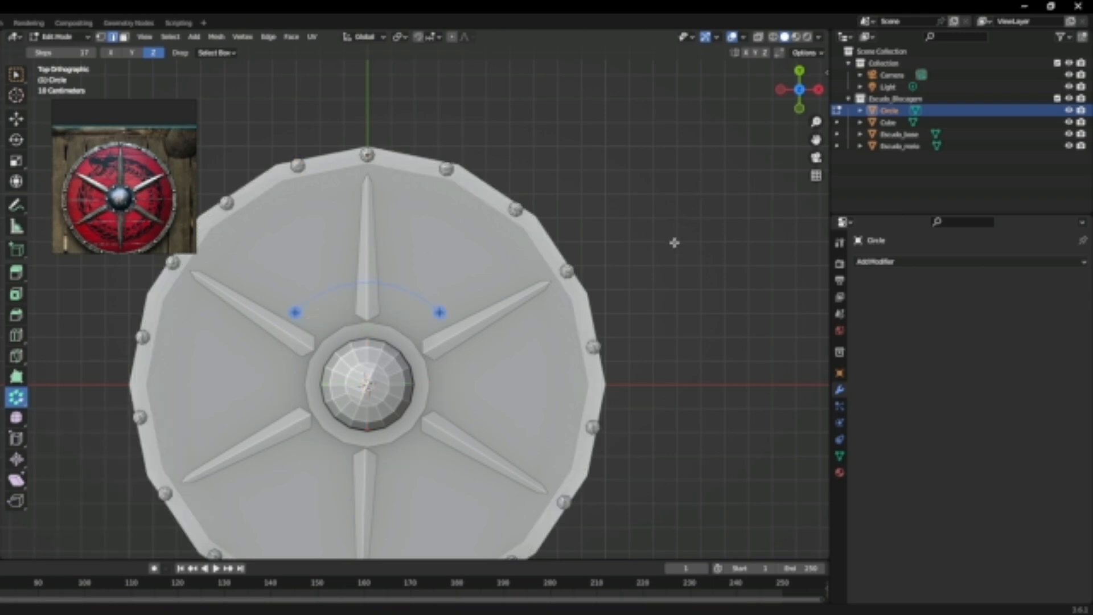
{"action": "key", "text": "Tab"}
{"action": "mouse_move", "coordinate": [688, 259]}
{"action": "middle_mouse_down"}
{"action": "mouse_move", "coordinate": [695, 237]}
{"action": "mouse_move", "coordinate": [693, 273]}
{"action": "middle_mouse_up"}
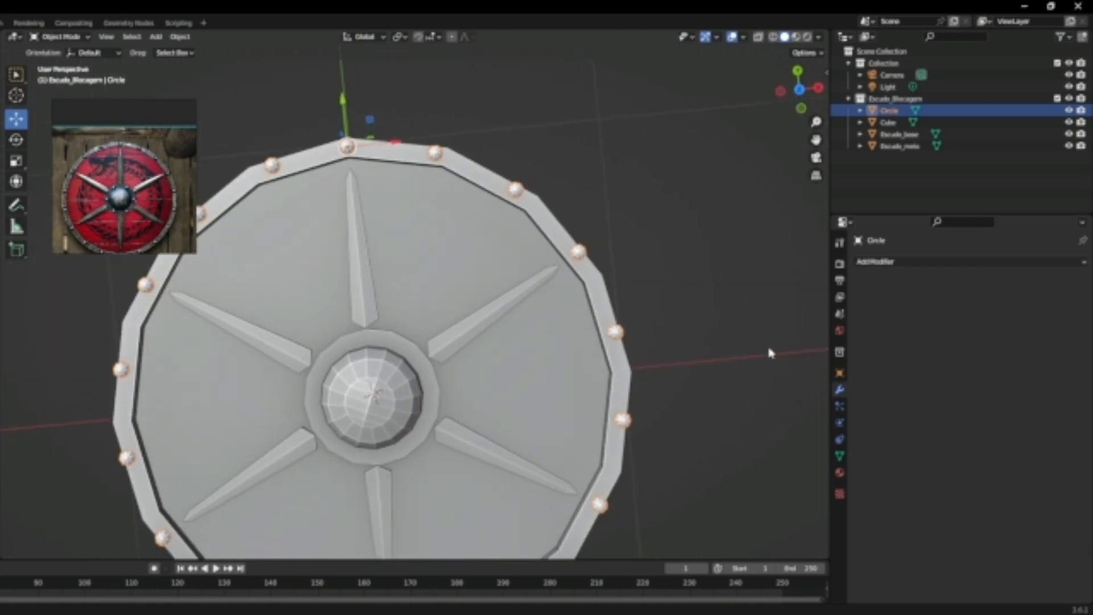
{"action": "key", "text": "s"}
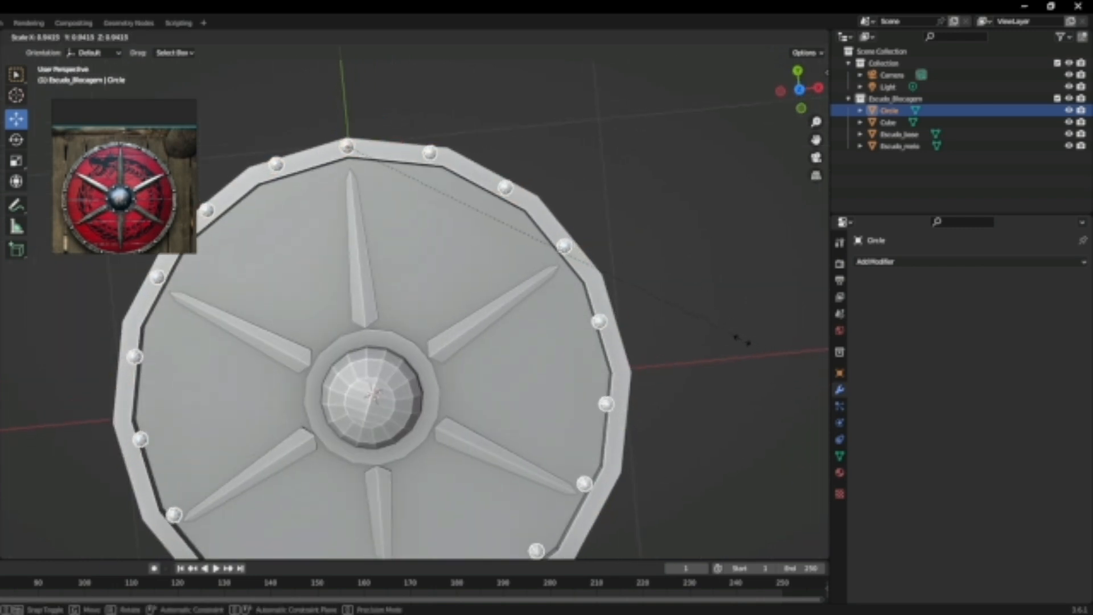
{"action": "left_click", "coordinate": [689, 362]}
{"action": "left_click", "coordinate": [402, 388]}
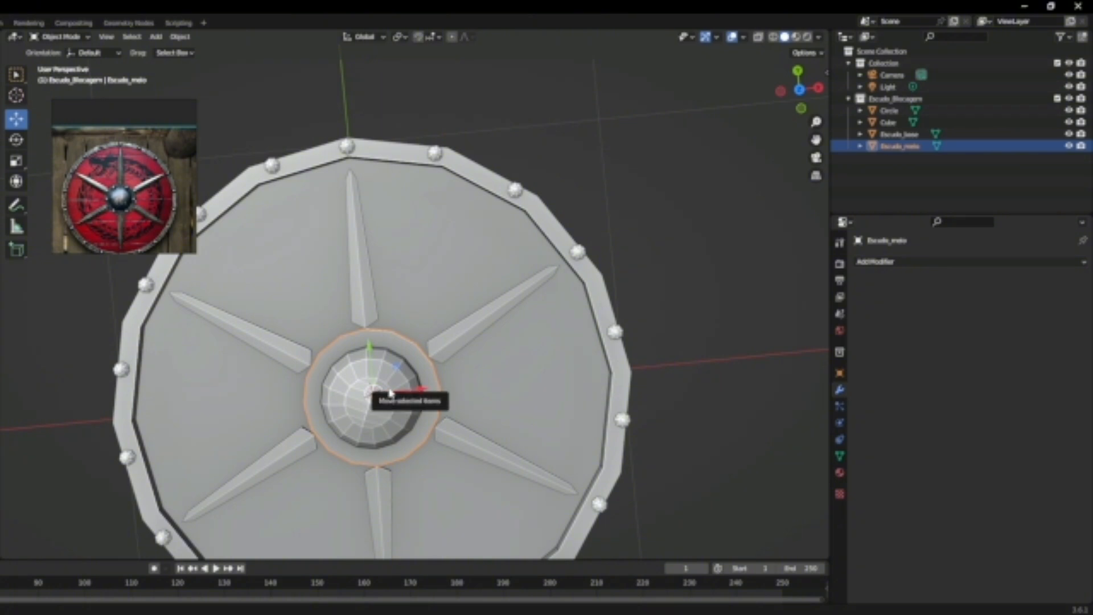
{"action": "left_click", "coordinate": [435, 155]}
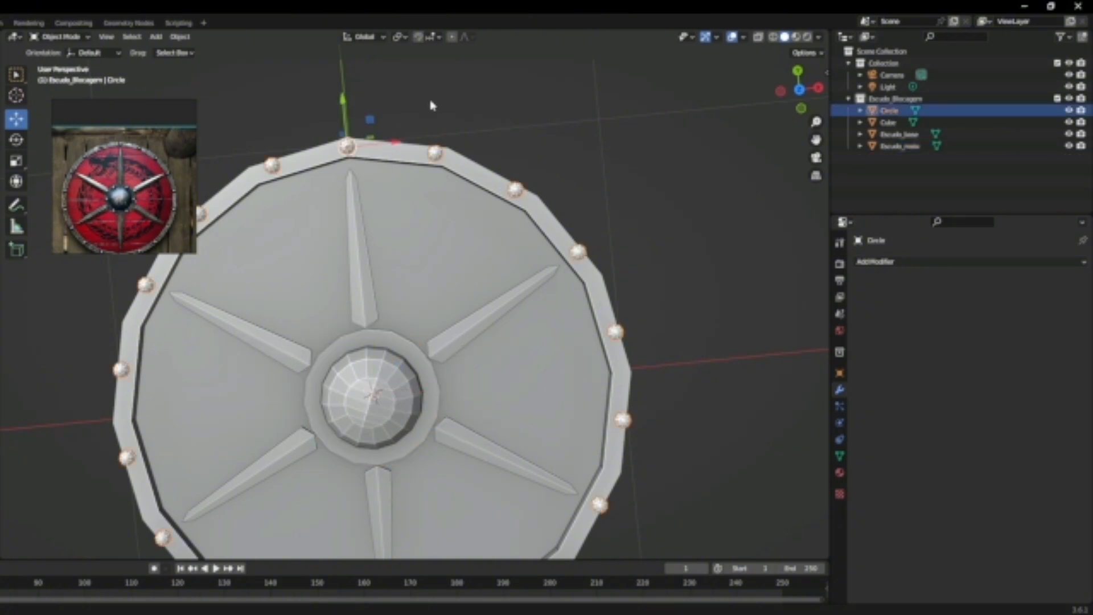
Set the transform pivot to the 3D Cursor and scale the rivet ring to 0.989
{"action": "left_click", "coordinate": [400, 38]}
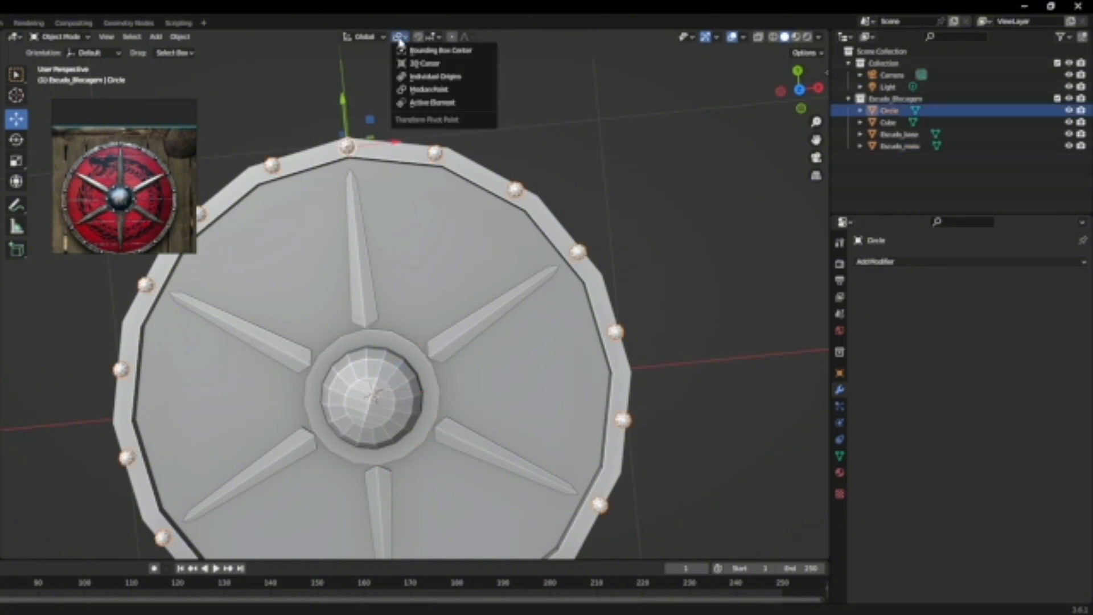
{"action": "left_click", "coordinate": [424, 63]}
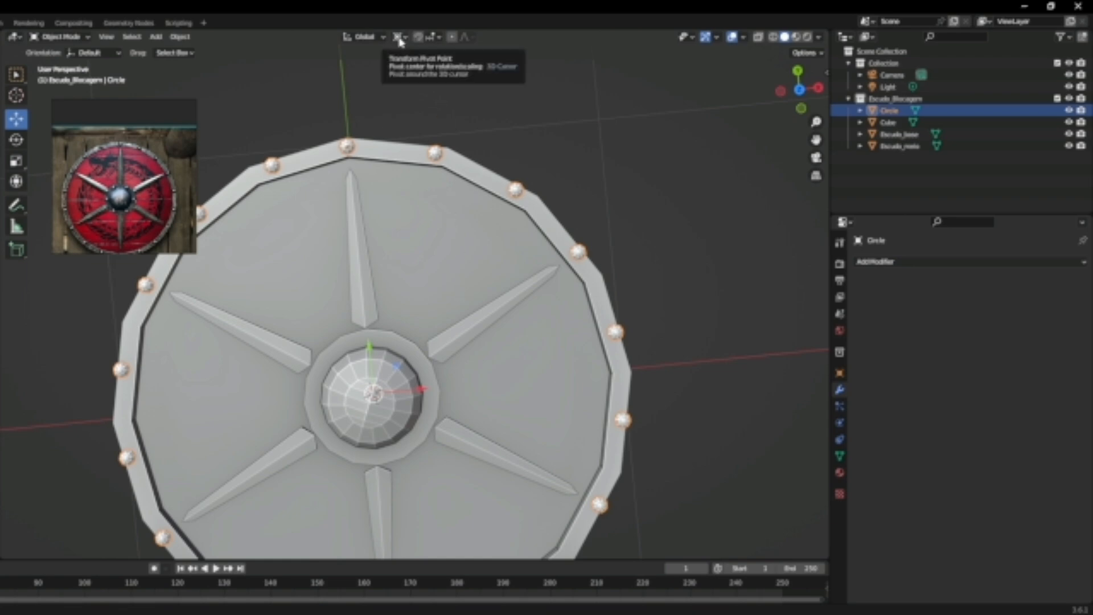
{"action": "key", "text": "s"}
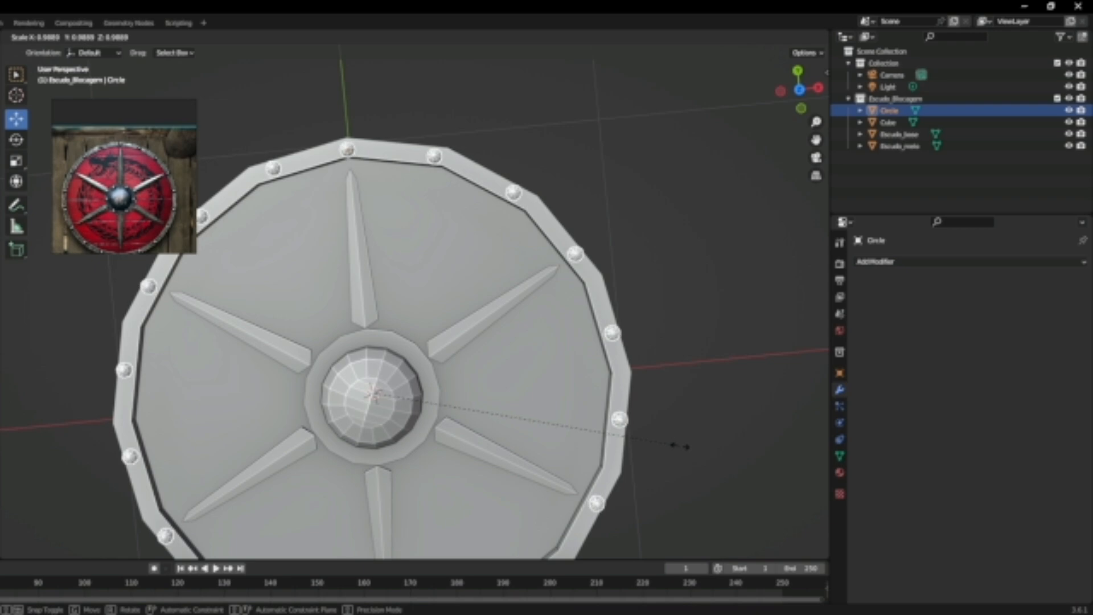
{"action": "left_click", "coordinate": [680, 445]}
{"action": "middle_click_drag", "start_coordinate": [680, 446], "coordinate": [614, 315]}
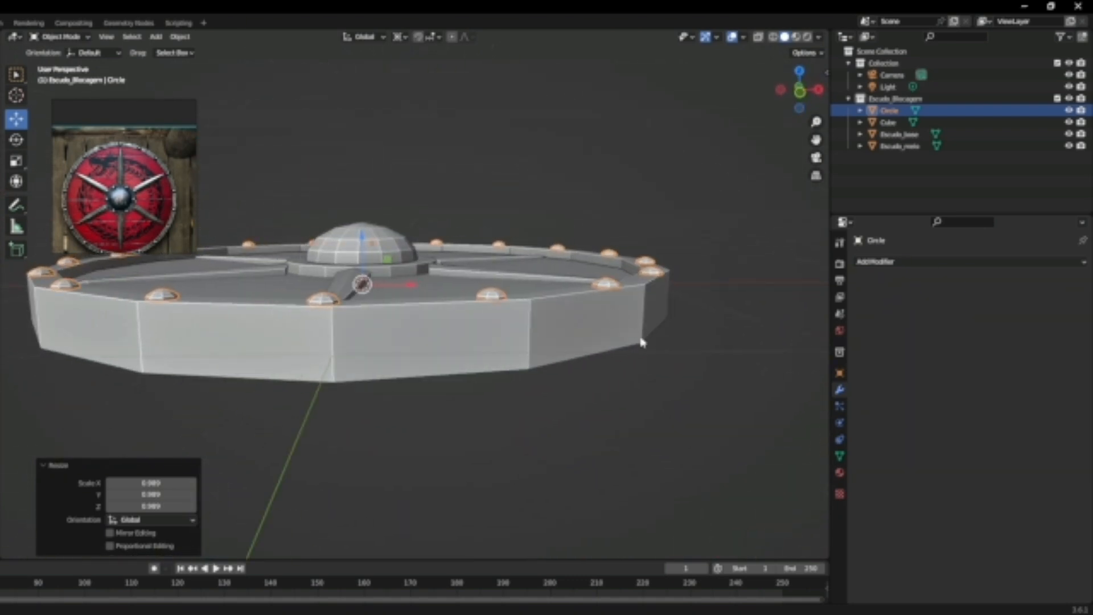
{"action": "key", "text": "s"}
{"action": "key", "text": "z"}
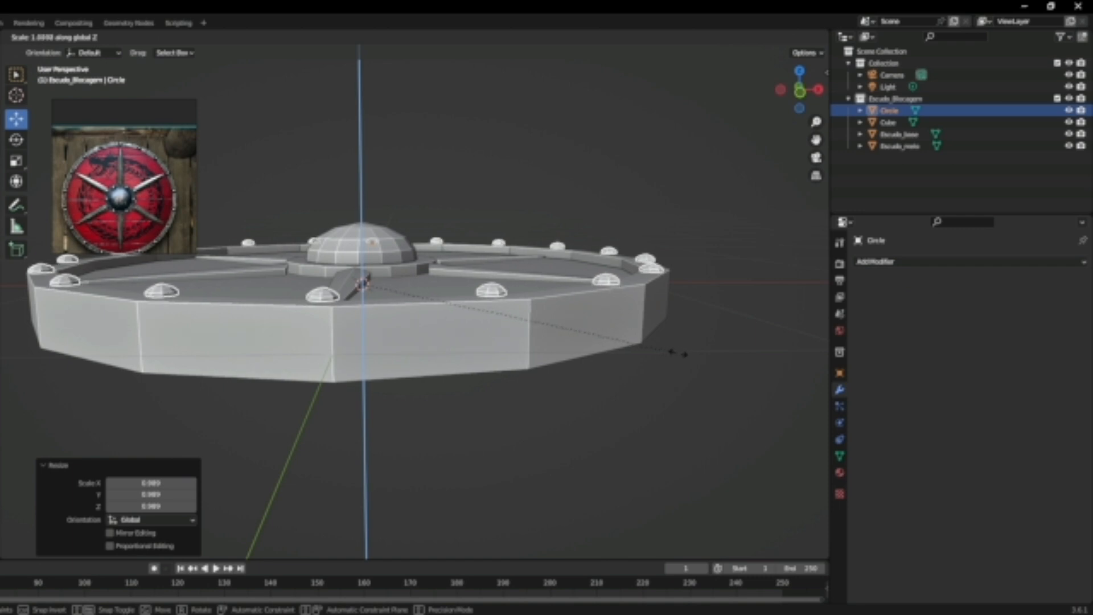
{"action": "left_click", "coordinate": [694, 356]}
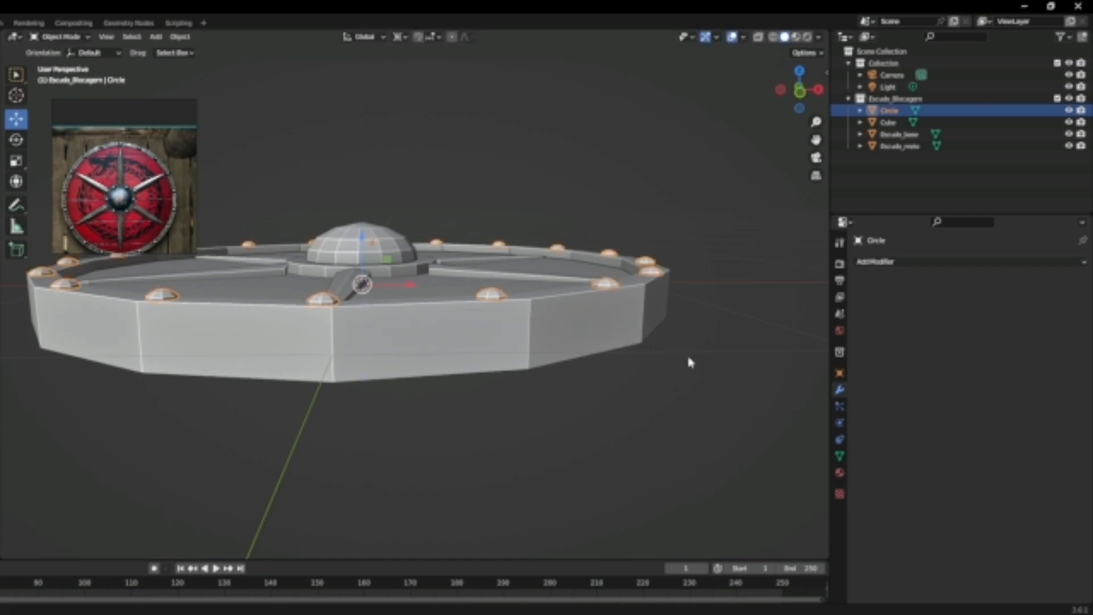
Open the rivets in Edit Mode in front view with X-ray and vertex selection enabled
{"action": "key", "text": "Tab"}
{"action": "left_click", "coordinate": [799, 93]}
{"action": "left_click", "coordinate": [759, 37]}
{"action": "scroll", "coordinate": [534, 186], "scroll_direction": "up", "scroll_amount": 2}
{"action": "scroll", "coordinate": [504, 245], "scroll_direction": "up", "scroll_amount": 2}
{"action": "left_click", "coordinate": [100, 36]}
{"action": "scroll", "coordinate": [408, 279], "scroll_direction": "down", "scroll_amount": 2}
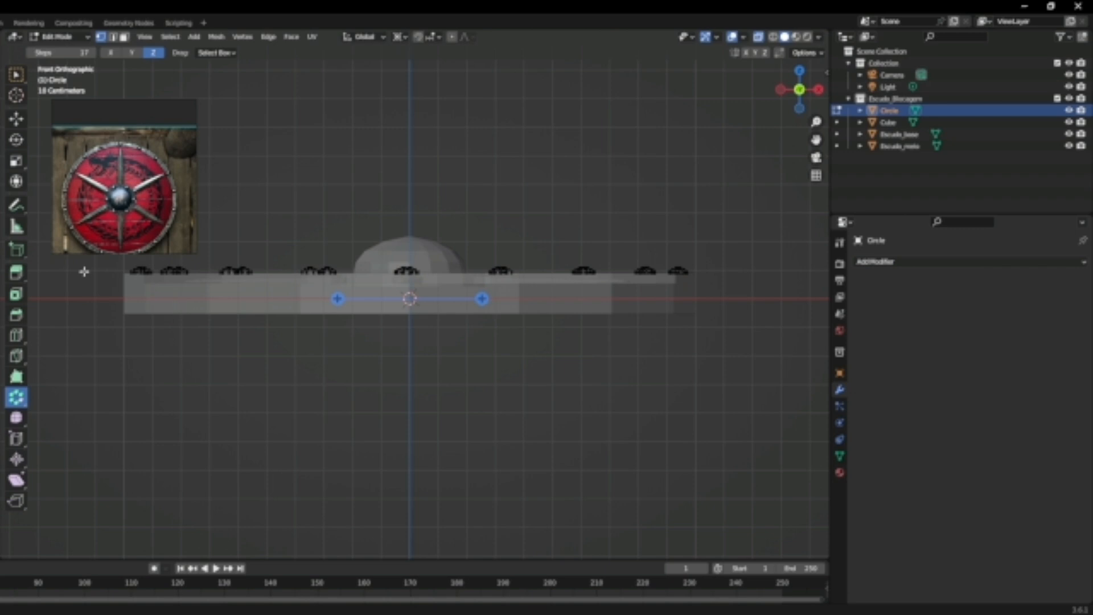
Select only the base vertices of all rivets and shift them slightly along Z
{"action": "left_click_drag", "start_coordinate": [83, 276], "coordinate": [759, 424]}
{"action": "left_click_drag", "start_coordinate": [86, 267], "coordinate": [783, 451]}
{"action": "left_click_drag", "start_coordinate": [68, 273], "coordinate": [766, 443], "text": "ctrl"}
{"action": "left_click_drag", "start_coordinate": [81, 271], "coordinate": [786, 464]}
{"action": "left_click_drag", "start_coordinate": [88, 271], "coordinate": [778, 438]}
{"action": "scroll", "coordinate": [507, 354], "scroll_direction": "up", "scroll_amount": 6}
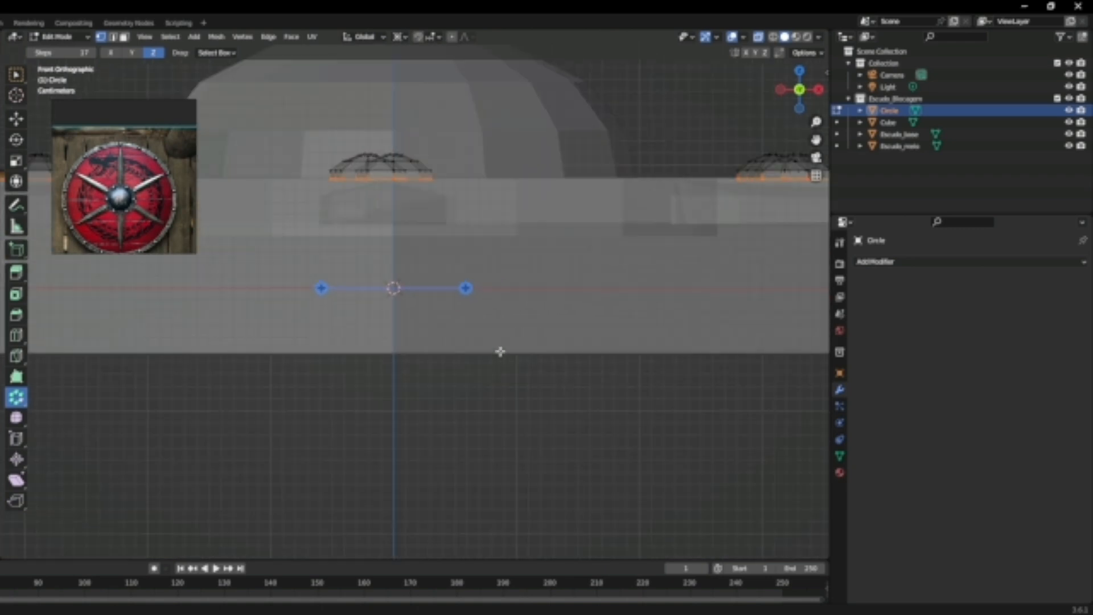
{"action": "scroll", "coordinate": [489, 344], "scroll_direction": "down", "scroll_amount": 6}
{"action": "left_click", "coordinate": [16, 119]}
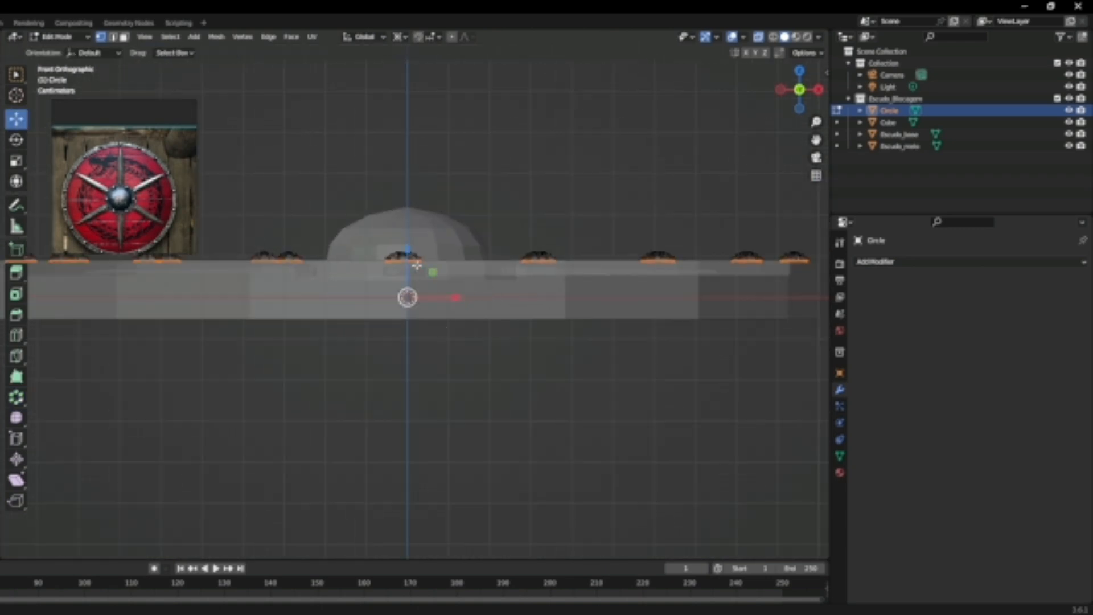
{"action": "left_click_drag", "start_coordinate": [409, 256], "coordinate": [408, 243]}
{"action": "left_click", "coordinate": [486, 175]}
Select all rivet geometry, lower it slightly onto the rim without X-ray, and return to Object Mode
{"action": "middle_click_drag", "start_coordinate": [513, 210], "coordinate": [524, 301]}
{"action": "middle_click_drag", "start_coordinate": [771, 46], "coordinate": [499, 276]}
{"action": "scroll", "coordinate": [499, 277], "scroll_direction": "down", "scroll_amount": 8}
{"action": "scroll", "coordinate": [468, 330], "scroll_direction": "up", "scroll_amount": 8}
{"action": "middle_click_drag", "start_coordinate": [468, 331], "coordinate": [466, 324]}
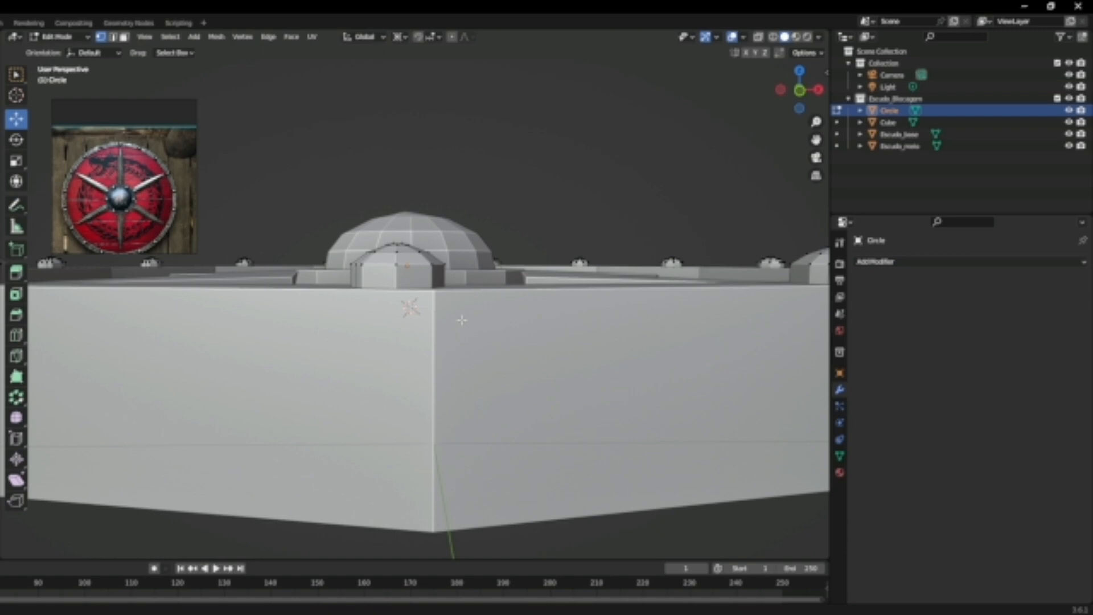
{"action": "key", "text": "a"}
{"action": "left_click_drag", "start_coordinate": [412, 263], "coordinate": [413, 267]}
{"action": "middle_click_drag", "start_coordinate": [513, 228], "coordinate": [521, 282]}
{"action": "scroll", "coordinate": [617, 270], "scroll_direction": "down", "scroll_amount": 2}
{"action": "key", "text": "Tab"}
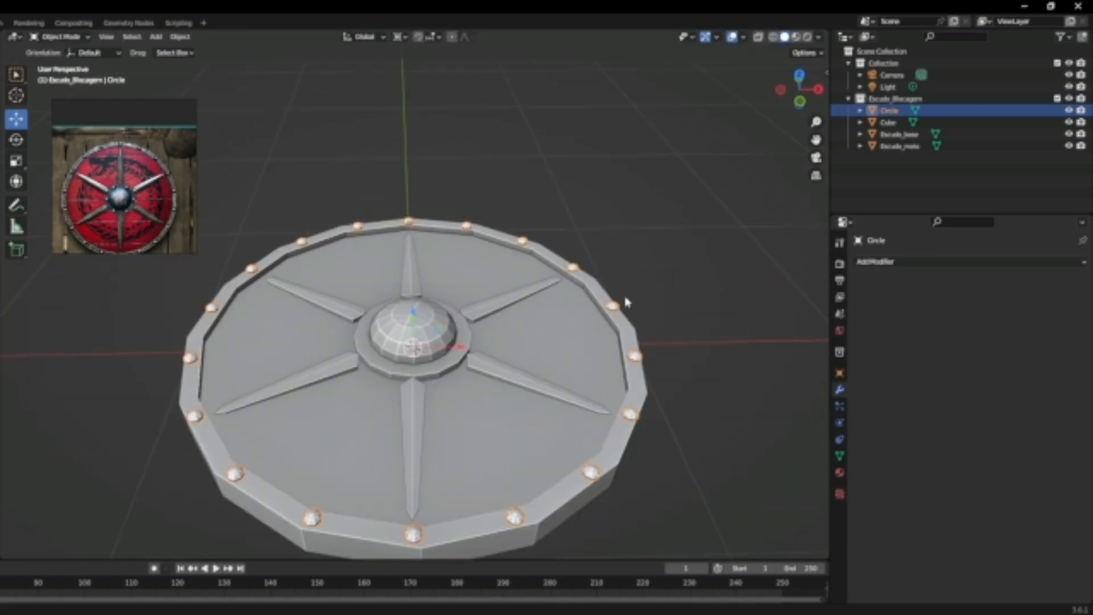
Rename the object holding the six radial spikes as spikes
{"action": "middle_click_drag", "start_coordinate": [628, 293], "coordinate": [635, 348]}
{"action": "scroll", "coordinate": [636, 349], "scroll_direction": "down", "scroll_amount": 4}
{"action": "left_click", "coordinate": [571, 370]}
{"action": "middle_click_drag", "start_coordinate": [570, 371], "coordinate": [556, 399]}
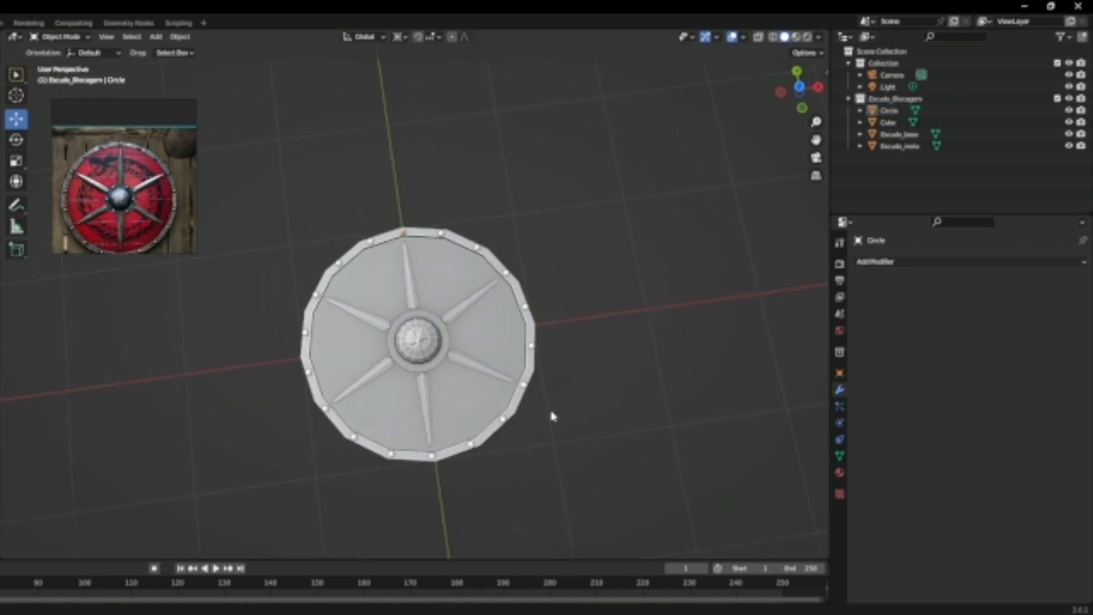
{"action": "scroll", "coordinate": [565, 313], "scroll_direction": "up", "scroll_amount": 3}
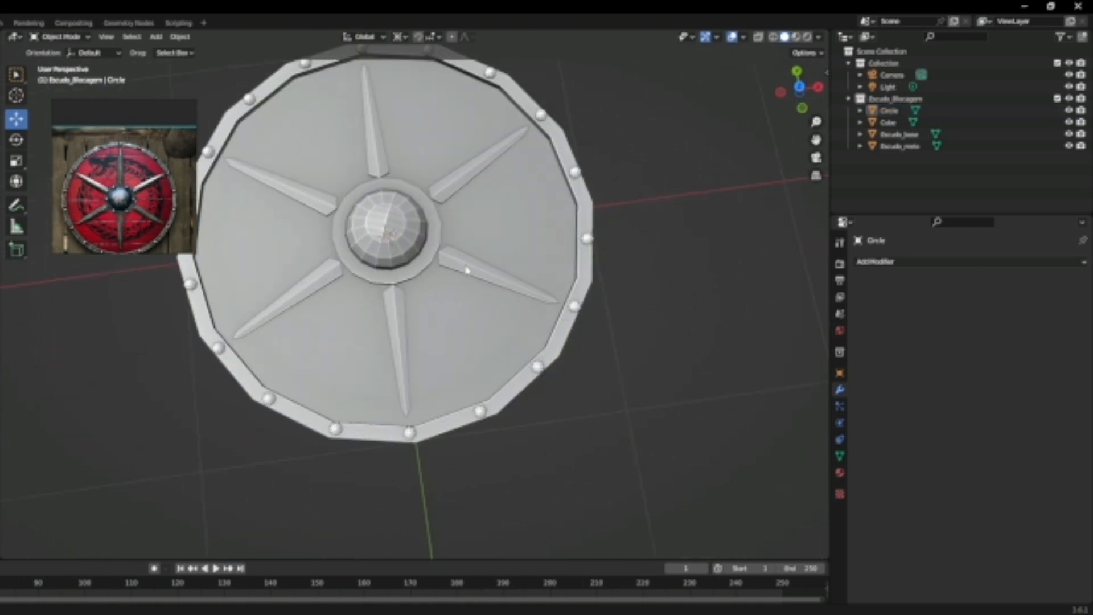
{"action": "left_click", "coordinate": [465, 270]}
{"action": "middle_click_drag", "start_coordinate": [482, 317], "coordinate": [481, 320]}
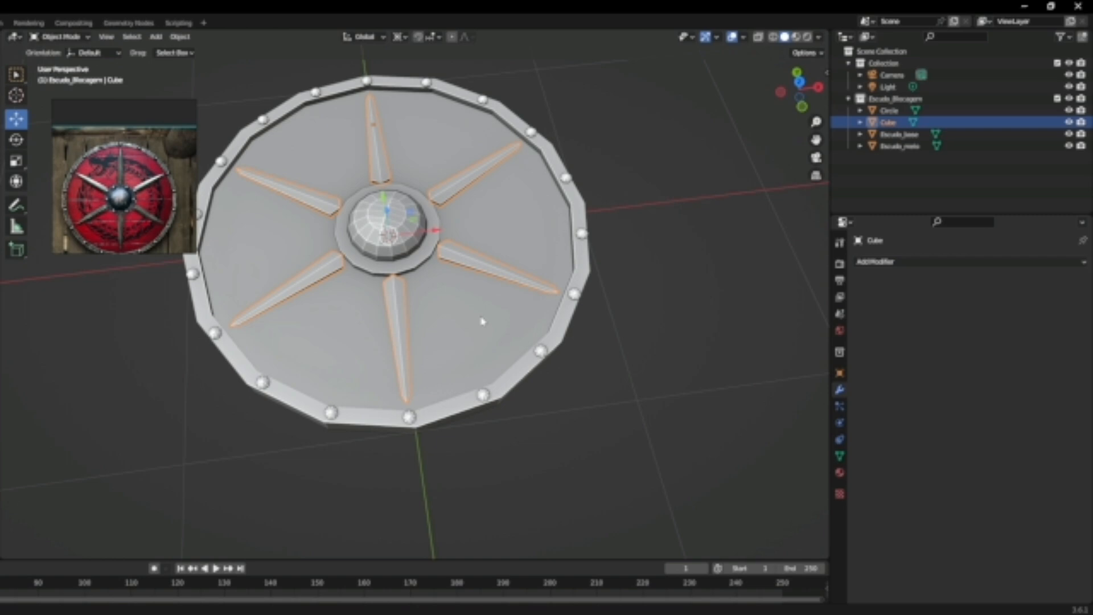
{"action": "key", "text": "F2"}
{"action": "type", "text": "Epikes"}
{"action": "key", "text": "Return"}
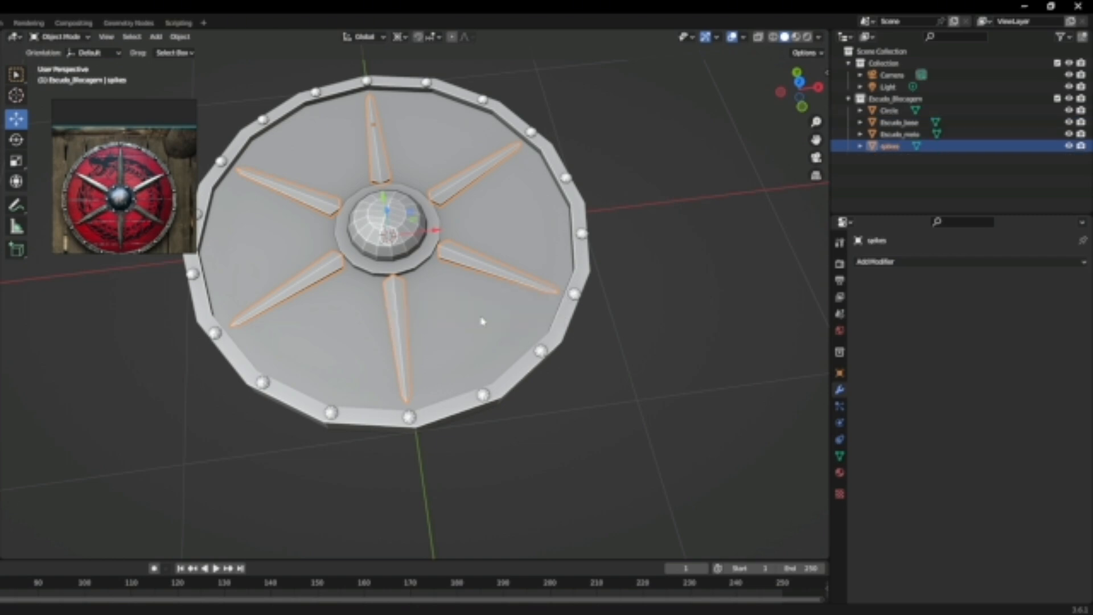
Rename the rim rivets object as pines
{"action": "left_click", "coordinate": [548, 354]}
{"action": "key", "text": "F2"}
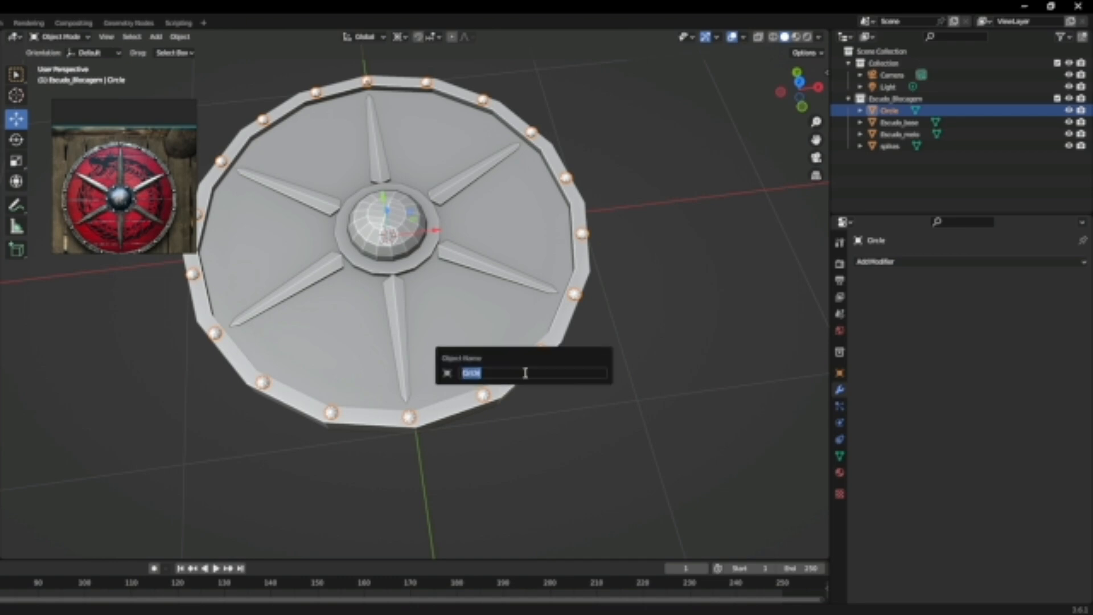
{"action": "type", "text": "rinos"}
{"action": "key", "text": "Return"}
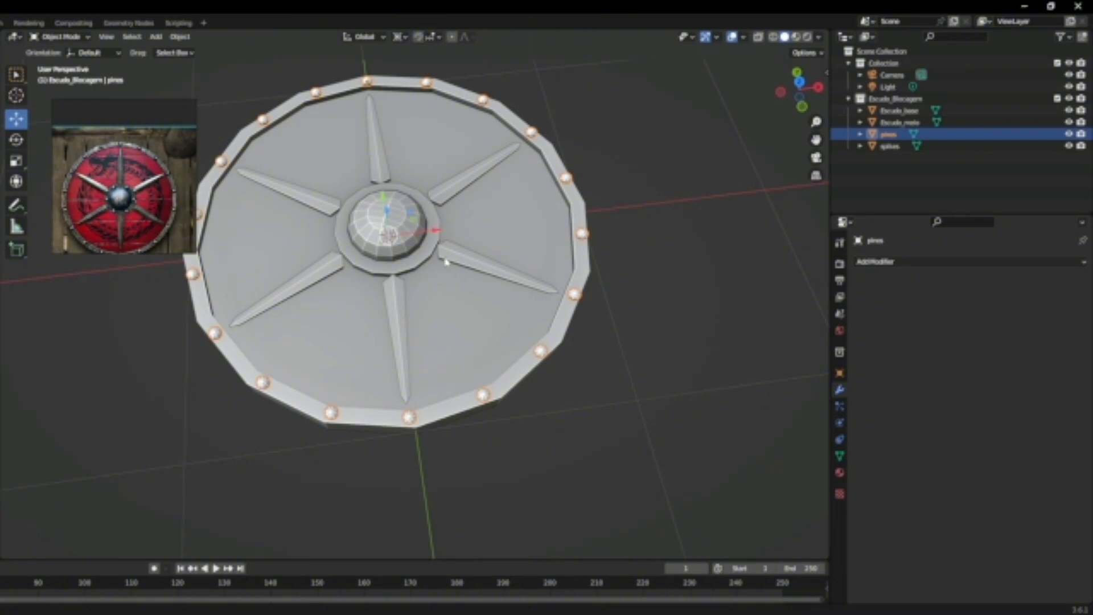
Duplicate the middle boss in place and move the copy 1.5722 m along X, beside the shield
{"action": "scroll", "coordinate": [507, 362], "scroll_direction": "up", "scroll_amount": 1}
{"action": "scroll", "coordinate": [463, 339], "scroll_direction": "up", "scroll_amount": 1}
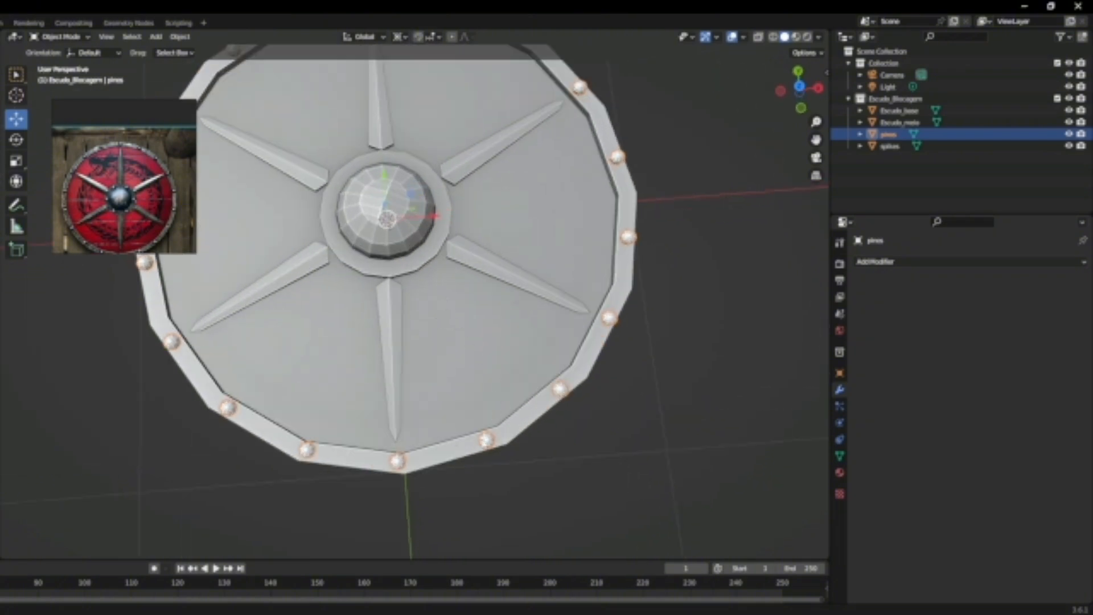
{"action": "scroll", "coordinate": [603, 300], "scroll_direction": "down", "scroll_amount": 1}
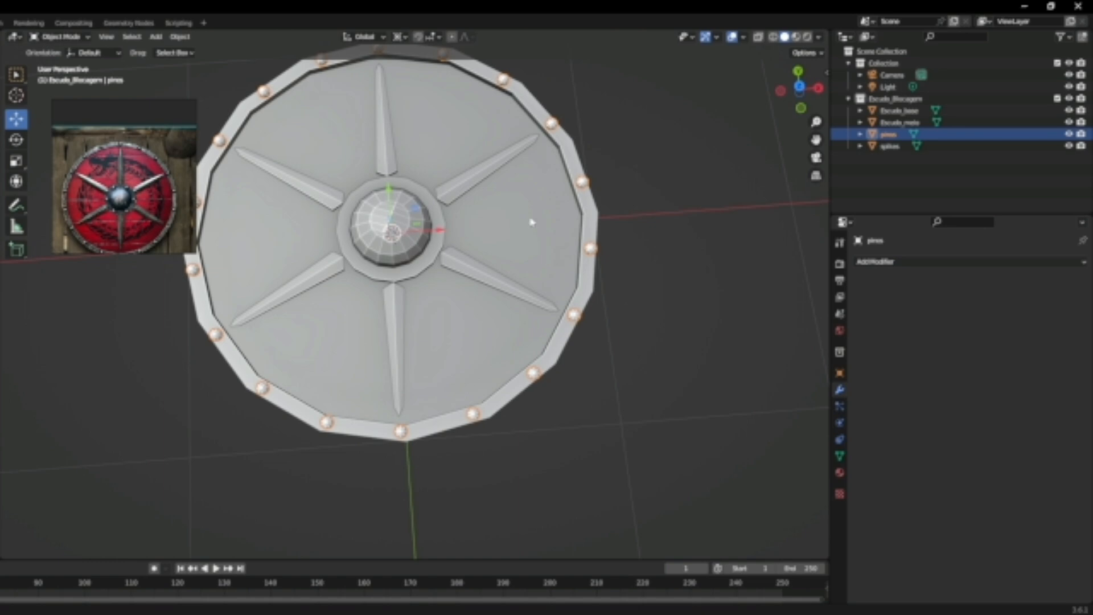
{"action": "left_click", "coordinate": [390, 219]}
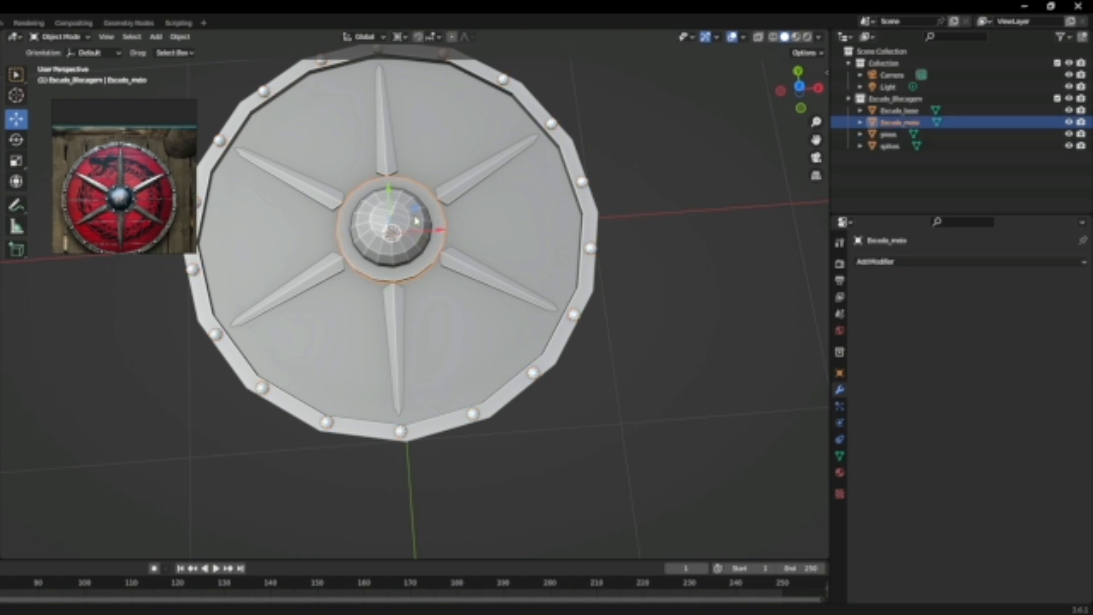
{"action": "key", "text": "shift+d"}
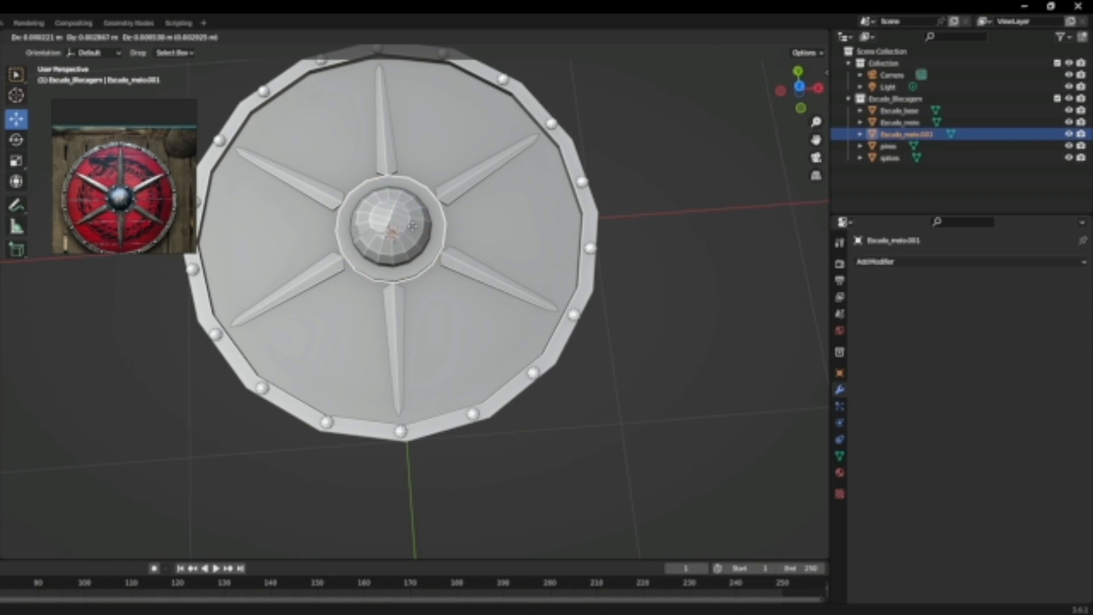
{"action": "key", "text": "Escape"}
{"action": "left_click_drag", "start_coordinate": [451, 232], "coordinate": [775, 223]}
Rename the duplicated boss as Escudo_meio_original
{"action": "key", "text": "F2"}
{"action": "left_click", "coordinate": [624, 296]}
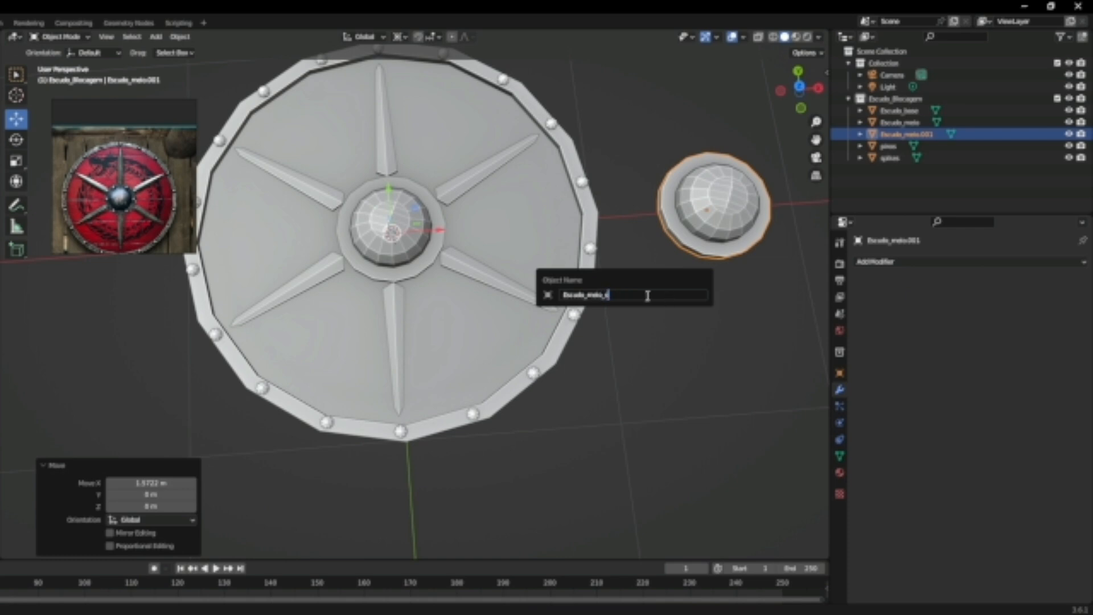
{"action": "key", "text": "Return"}
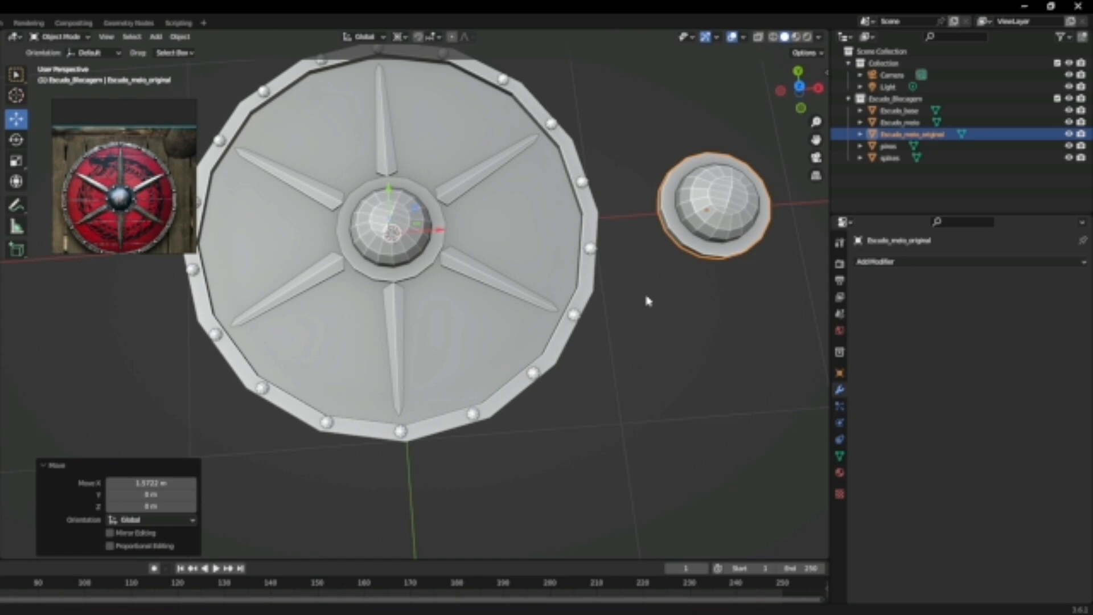
Select the spikes object and open it in Edit Mode
{"action": "left_click", "coordinate": [491, 270]}
{"action": "key", "text": "grave"}
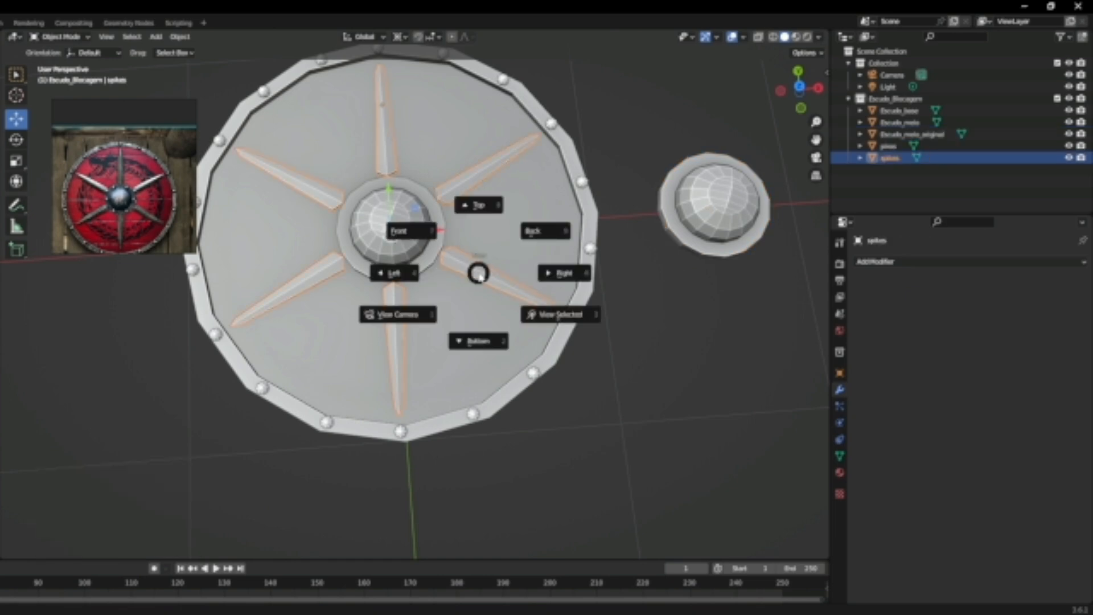
{"action": "key", "text": "Escape"}
{"action": "key", "text": "Tab"}
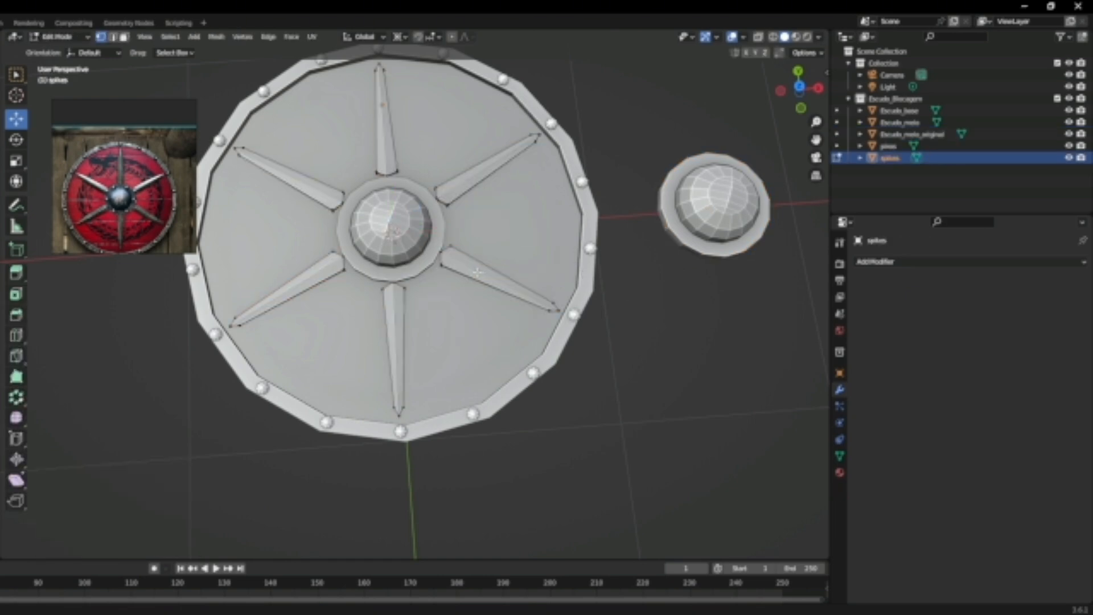
Switch to edge selection and select the shield's entire lower-right spike through its linked geometry
{"action": "left_click", "coordinate": [113, 37]}
{"action": "left_click_drag", "start_coordinate": [523, 320], "coordinate": [518, 317]}
{"action": "key", "text": "ctrl+l"}
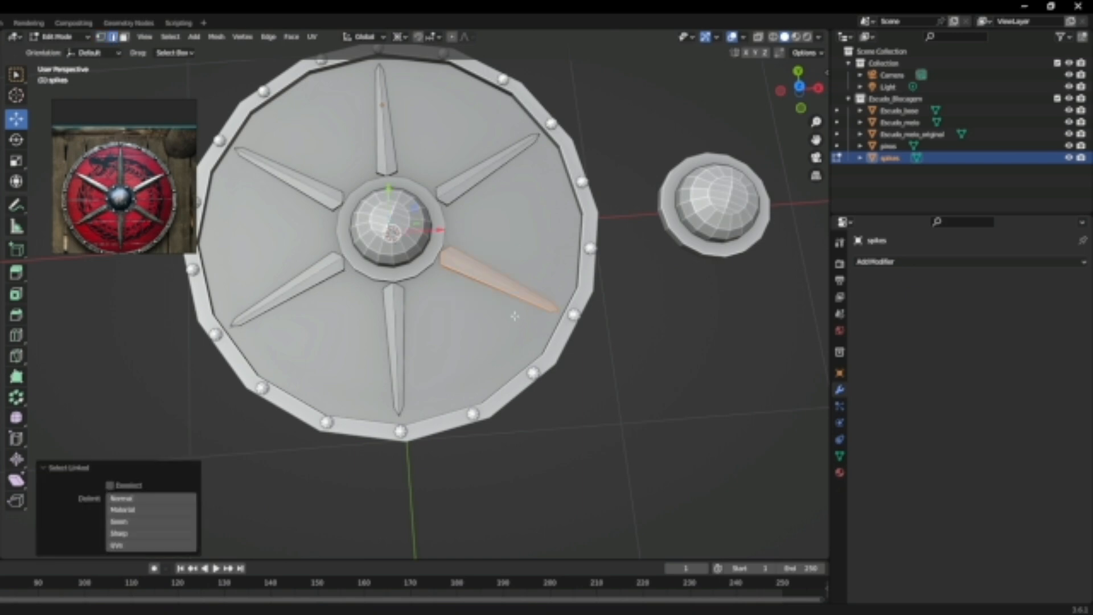
Try separating the selected spike into its own object and moving it
{"action": "key", "text": "p"}
{"action": "left_click", "coordinate": [515, 317]}
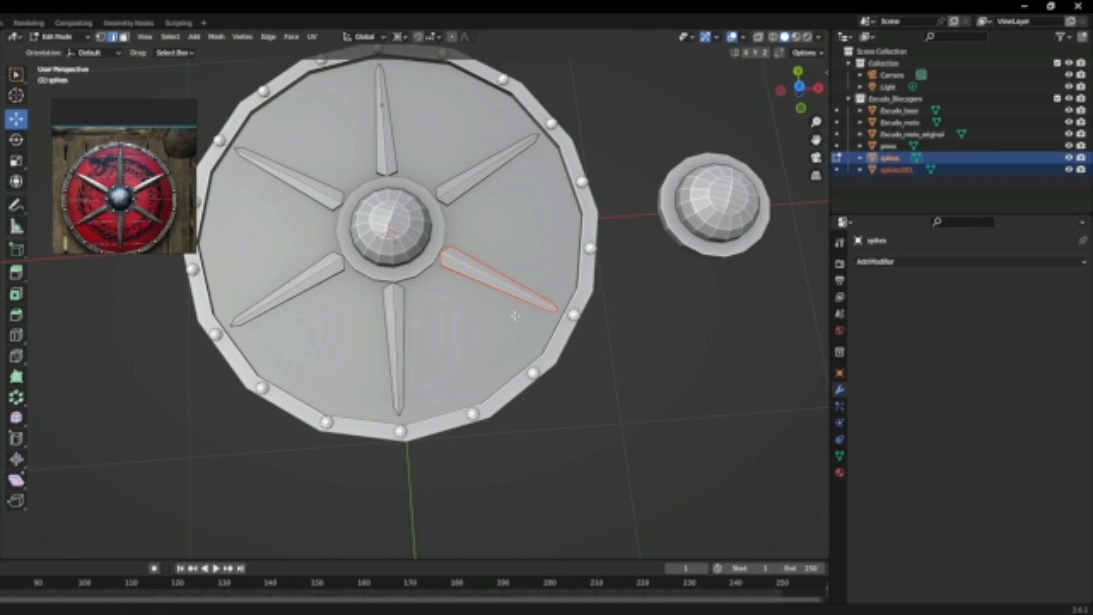
{"action": "key", "text": "Tab"}
{"action": "left_click", "coordinate": [500, 288]}
{"action": "left_click", "coordinate": [499, 287]}
{"action": "left_click", "coordinate": [491, 279]}
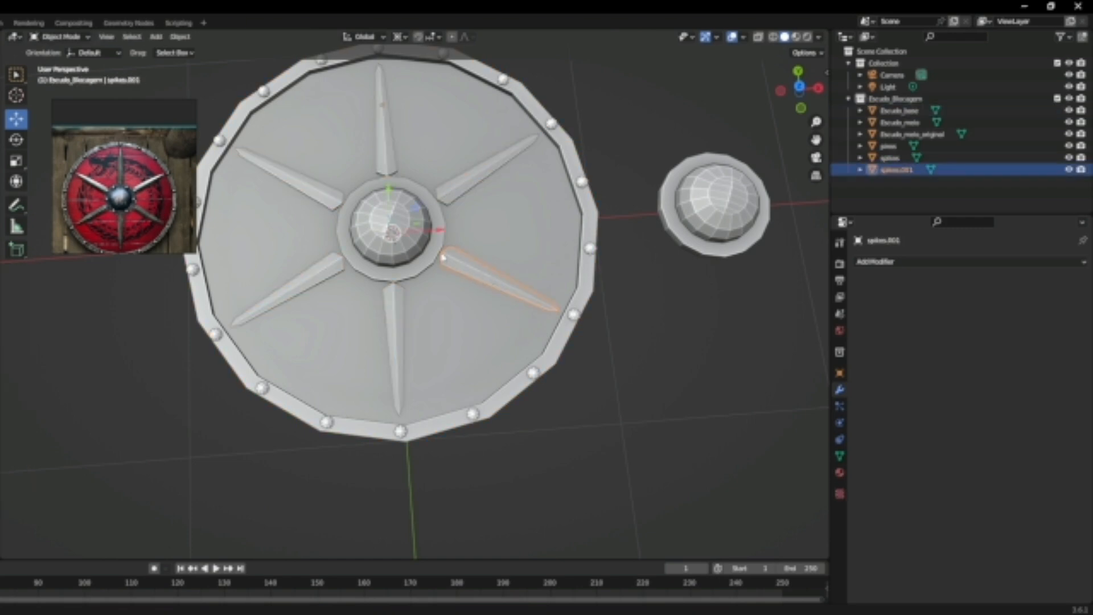
{"action": "left_click_drag", "start_coordinate": [440, 231], "coordinate": [506, 214]}
{"action": "key", "text": "ctrl+z"}
Try duplicating the separated spike in place, then return it to the spikes object
{"action": "key", "text": "shift+d"}
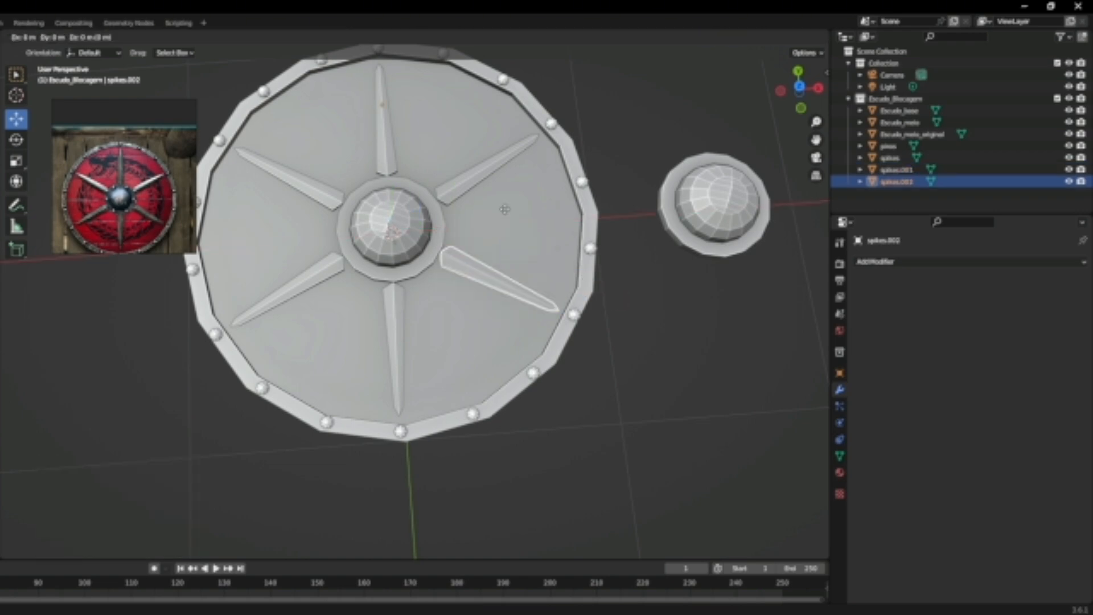
{"action": "key", "text": "Escape"}
{"action": "key", "text": "ctrl+z"}
{"action": "key", "text": "Tab"}
{"action": "key", "text": "Tab"}
{"action": "key", "text": "ctrl+j"}
{"action": "key", "text": "Tab"}
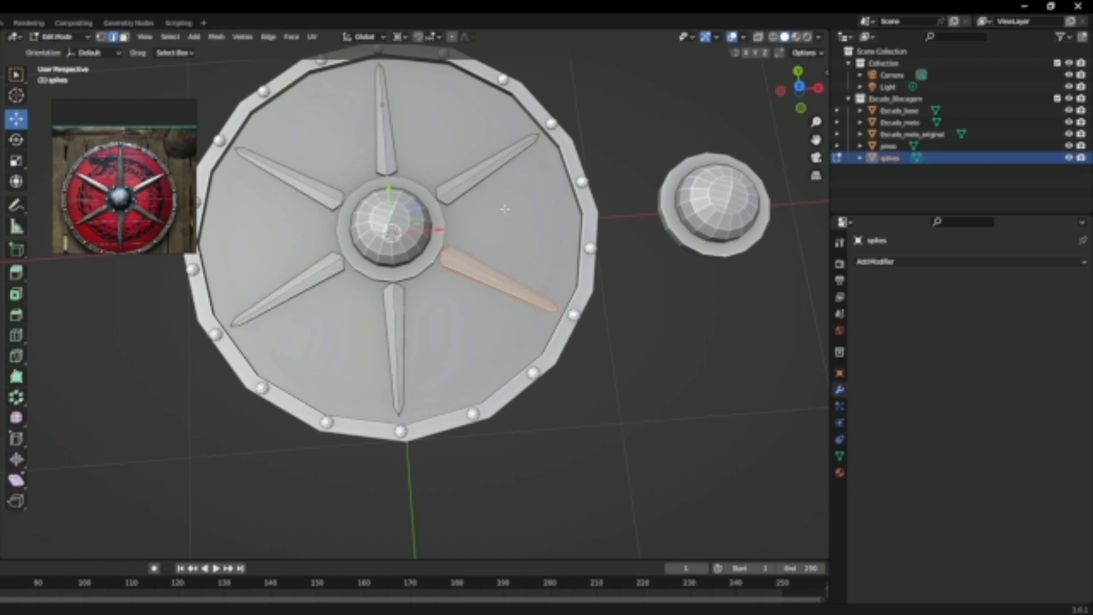
{"action": "key", "text": "Tab"}
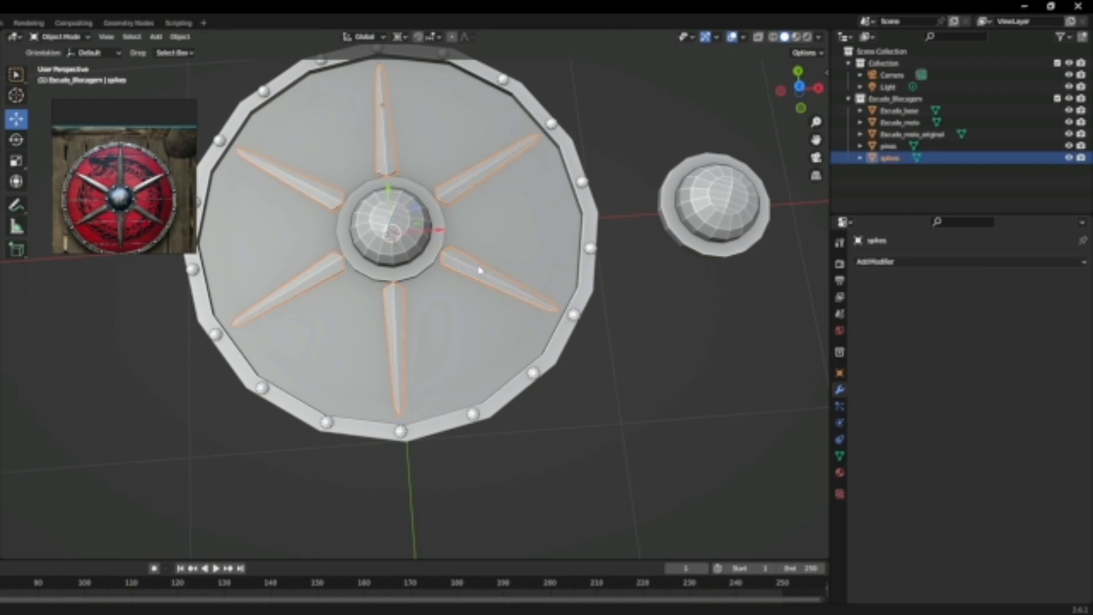
Duplicate the selected lower-right spike in place in Edit Mode and separate the copy into its own object
{"action": "key", "text": "Tab"}
{"action": "key", "text": "shift+d"}
{"action": "key", "text": "Escape"}
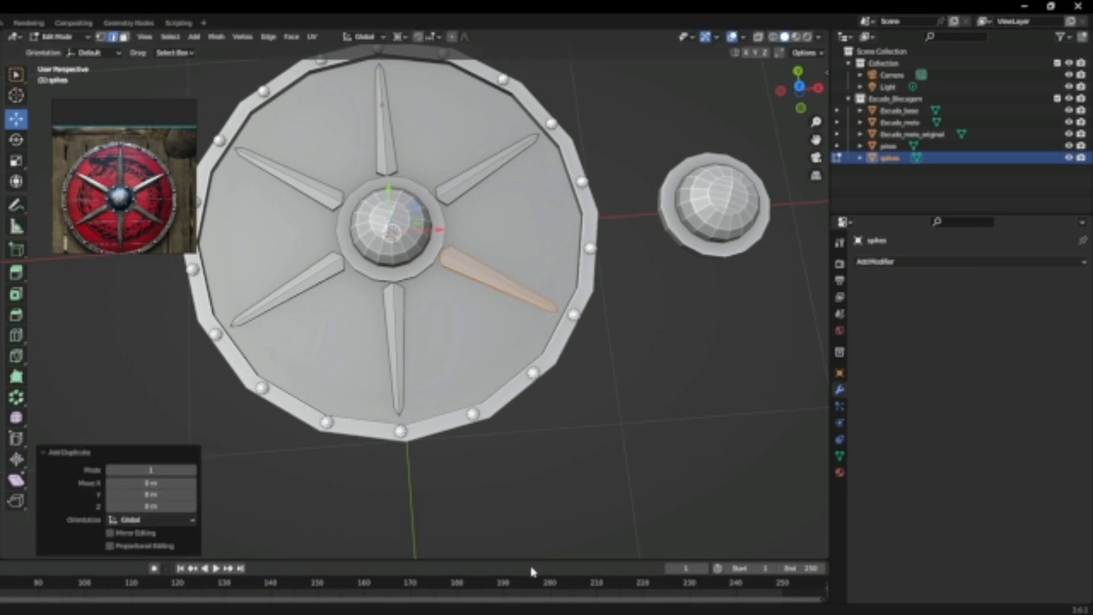
{"action": "key", "text": "p"}
{"action": "left_click", "coordinate": [512, 348]}
{"action": "key", "text": "Tab"}
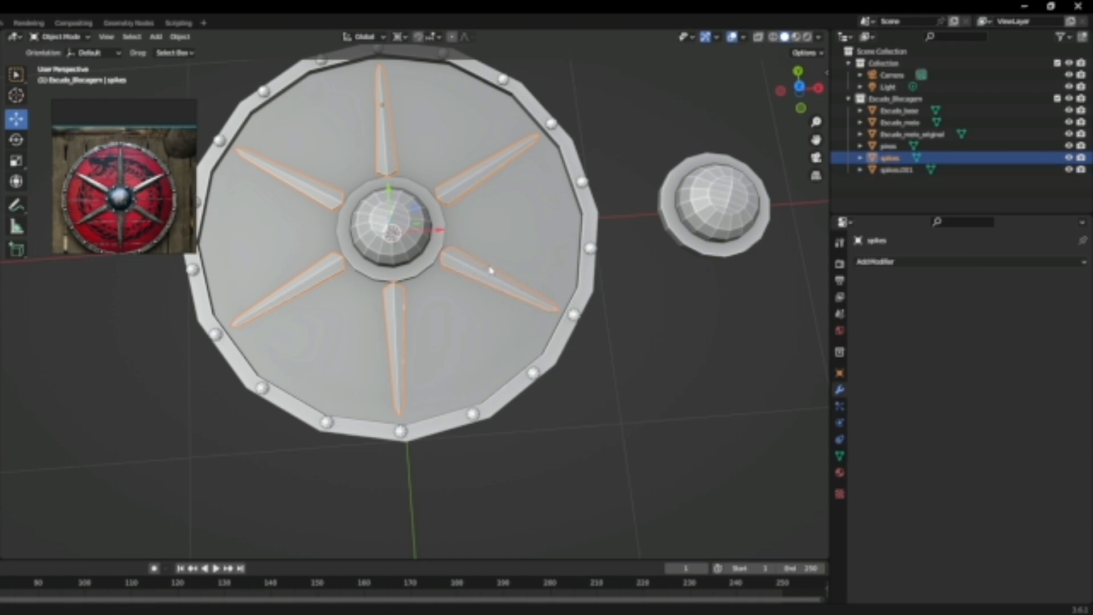
Select only the separated spike copy, using X-ray display to check it
{"action": "left_click", "coordinate": [758, 37]}
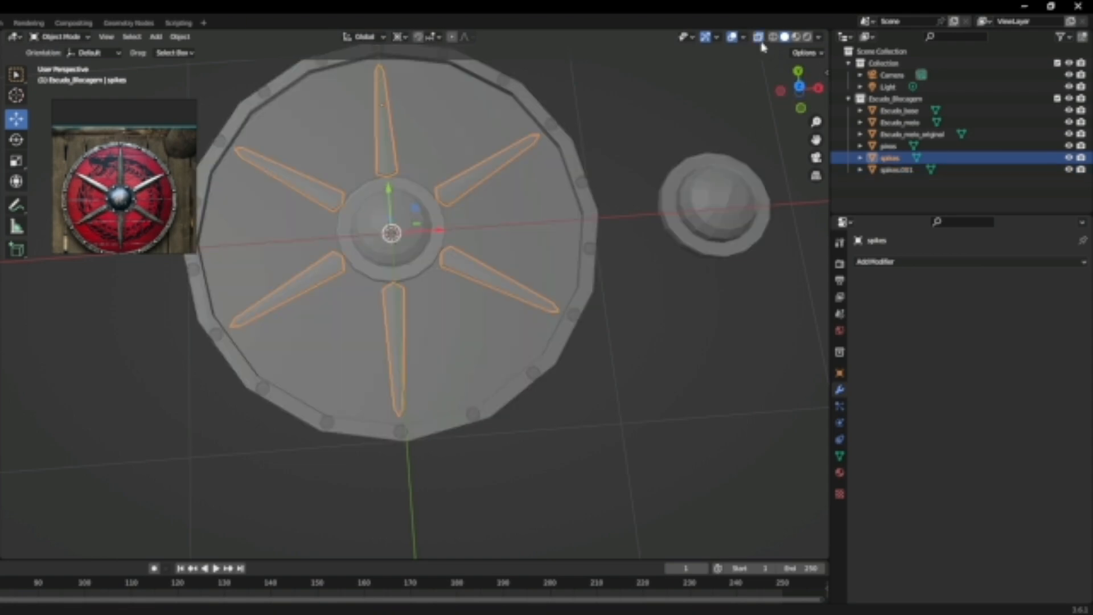
{"action": "left_click", "coordinate": [487, 271]}
{"action": "key", "text": "alt+z"}
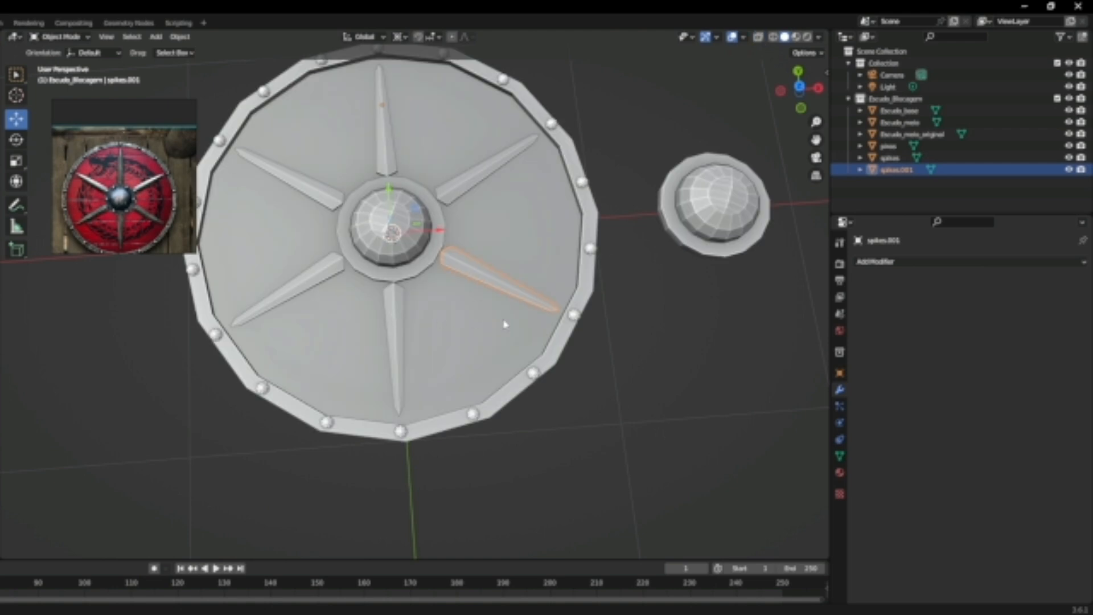
{"action": "key", "text": "r"}
{"action": "left_click", "coordinate": [477, 373]}
{"action": "key", "text": "ctrl+z"}
Set the transform pivot to Individual Origins and set the spike copy's origin to its geometry
{"action": "left_click", "coordinate": [401, 37]}
{"action": "left_click", "coordinate": [437, 83]}
{"action": "key", "text": "r"}
{"action": "key", "text": "Escape"}
{"action": "right_click", "coordinate": [478, 277]}
{"action": "mouse_move", "coordinate": [483, 318]}
{"action": "left_click", "coordinate": [568, 329]}
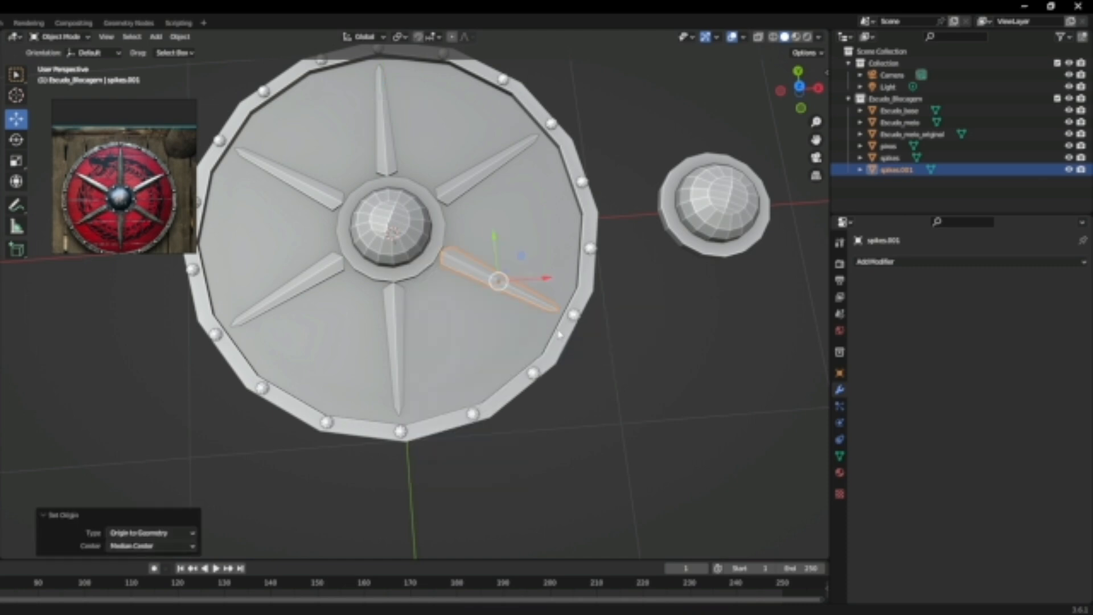
Rotate the spike copy around Z until its tip points roughly along negative Y
{"action": "key", "text": "r"}
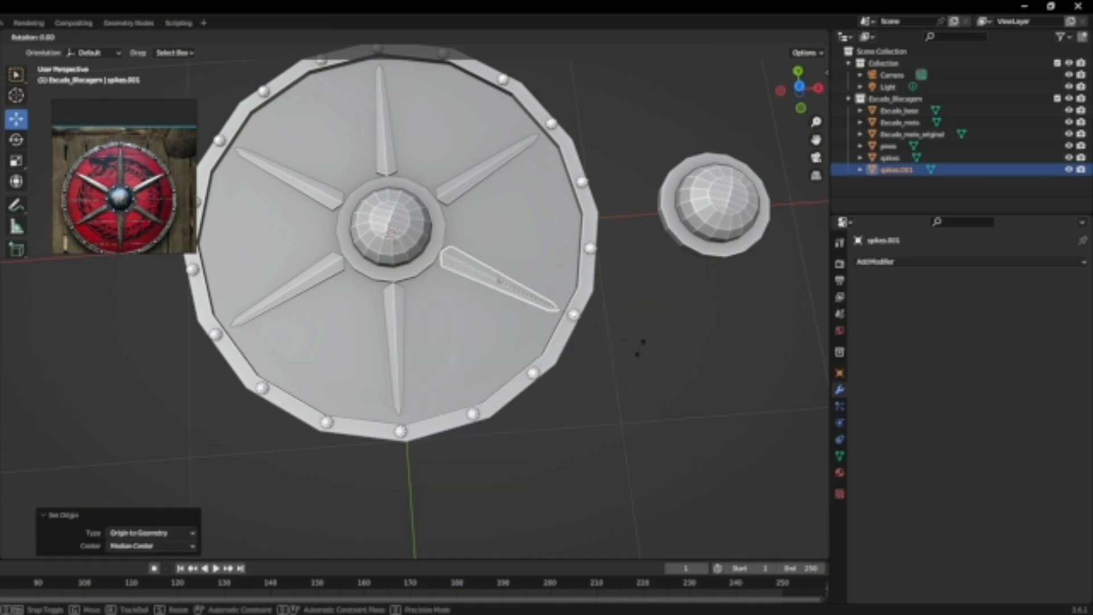
{"action": "key", "text": "Escape"}
{"action": "key", "text": "r"}
{"action": "key", "text": "y"}
{"action": "key", "text": "Escape"}
{"action": "key", "text": "r"}
{"action": "key", "text": "z"}
{"action": "left_click", "coordinate": [383, 428]}
Move the spike copy about 0.86 m along X and roughly 0.37 m along negative Y, below the spare boss
{"action": "middle_click_drag", "start_coordinate": [473, 382], "coordinate": [455, 320]}
{"action": "left_click_drag", "start_coordinate": [539, 272], "coordinate": [731, 310]}
{"action": "middle_click_drag", "start_coordinate": [706, 316], "coordinate": [549, 402]}
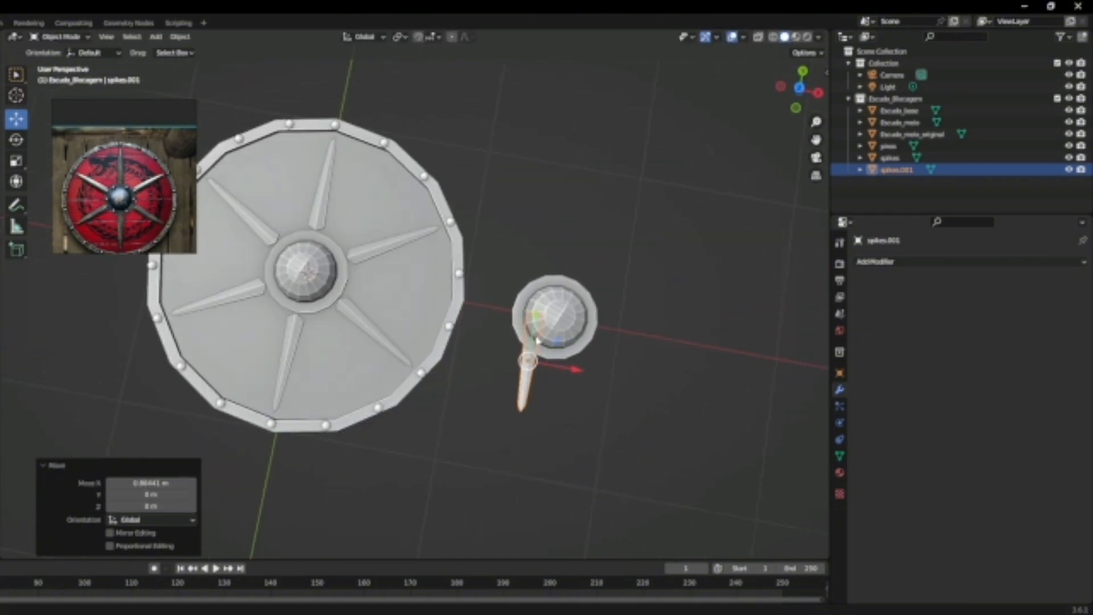
{"action": "left_click_drag", "start_coordinate": [536, 319], "coordinate": [528, 364]}
Rename the spike copy as spike_original
{"action": "key", "text": "F2"}
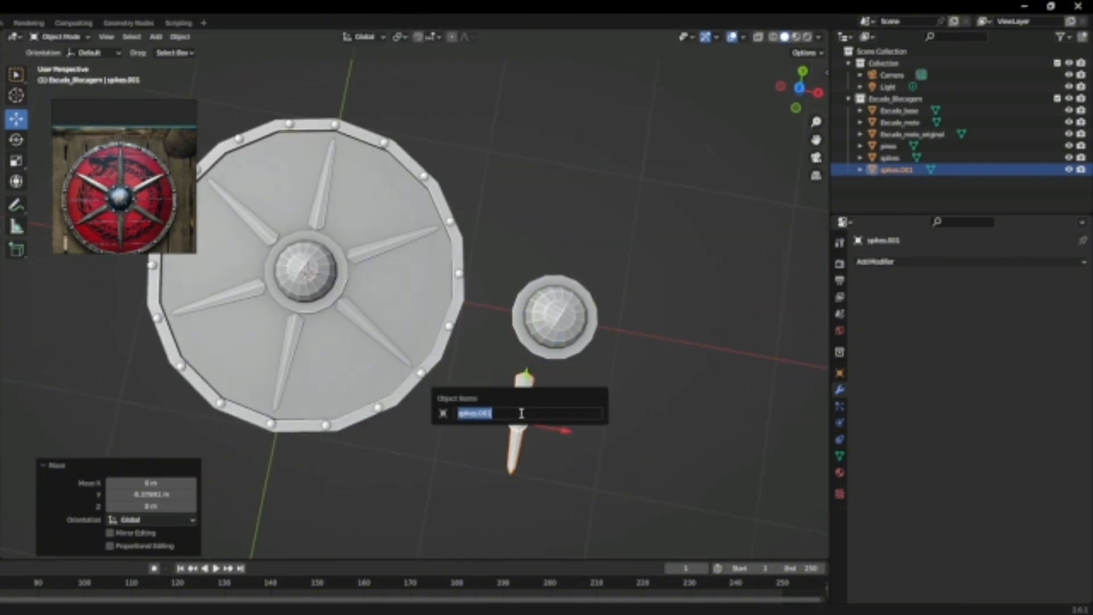
{"action": "left_click", "coordinate": [520, 413]}
{"action": "key", "text": "BackSpace"}
{"action": "key", "text": "BackSpace"}
{"action": "key", "text": "BackSpace"}
{"action": "key", "text": "BackSpace"}
{"action": "type", "text": "_original"}
{"action": "key", "text": "Return"}
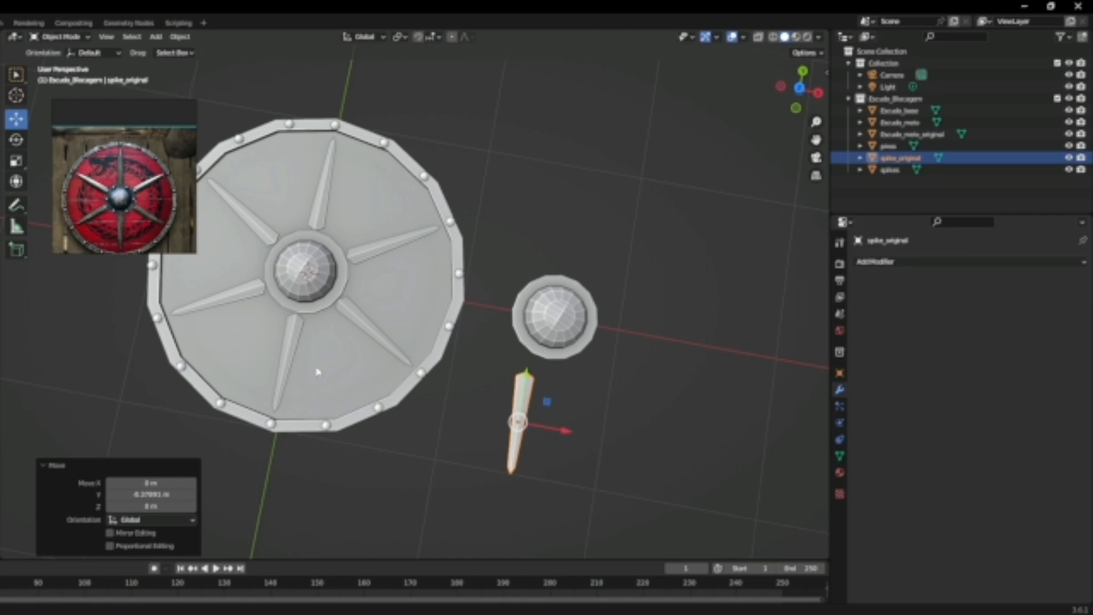
Open the rim rivets object in Edit Mode and select one whole rivet at the shield's front edge
{"action": "scroll", "coordinate": [316, 371], "scroll_direction": "up", "scroll_amount": 2}
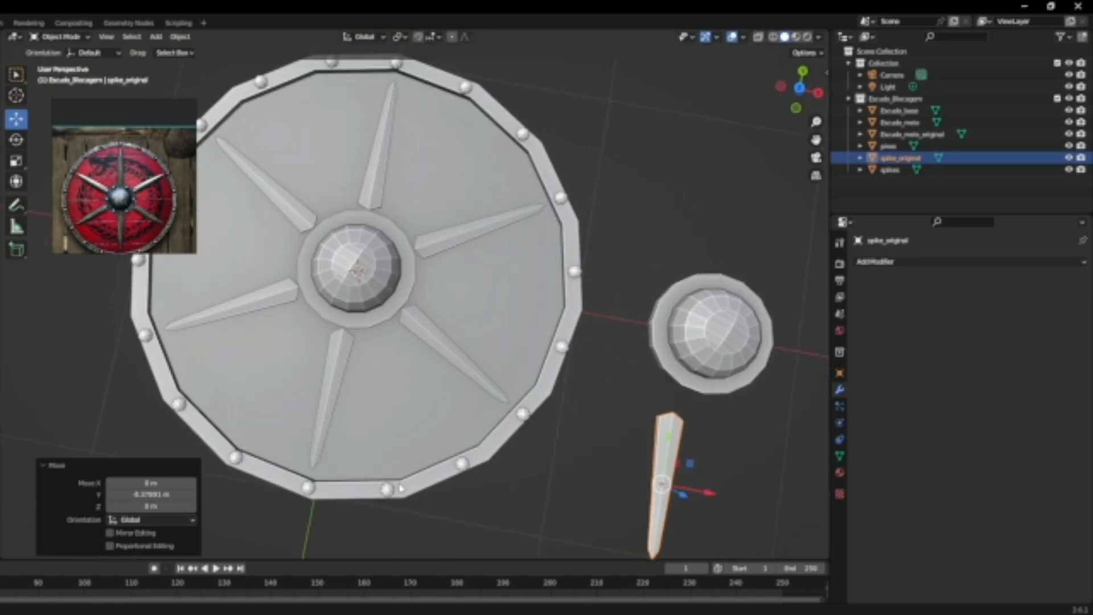
{"action": "left_click", "coordinate": [392, 460]}
{"action": "middle_click_drag", "start_coordinate": [392, 460], "coordinate": [409, 411]}
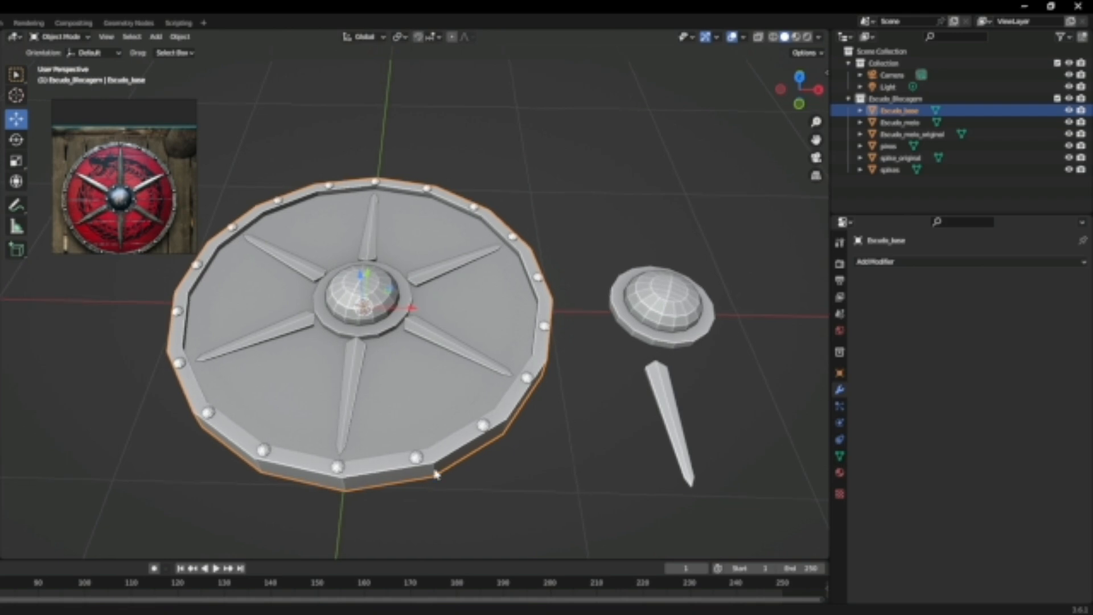
{"action": "left_click", "coordinate": [422, 457]}
{"action": "key", "text": "Tab"}
{"action": "left_click", "coordinate": [422, 457]}
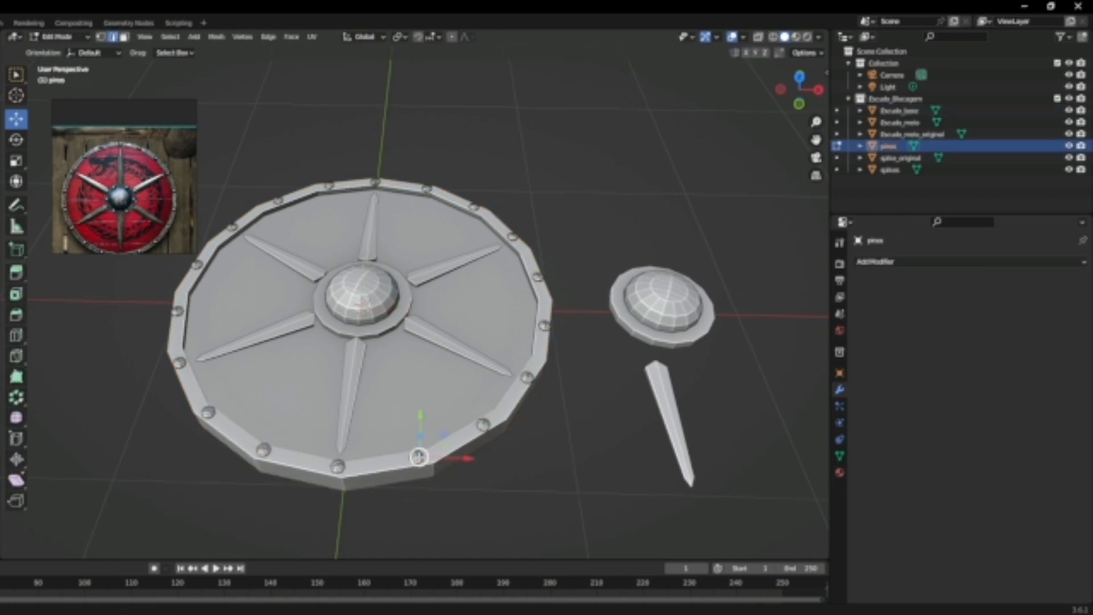
{"action": "key", "text": "ctrl+l"}
Duplicate the selected rivet in place and separate the copy into its own object
{"action": "key", "text": "shift+d"}
{"action": "key", "text": "Escape"}
{"action": "key", "text": "p"}
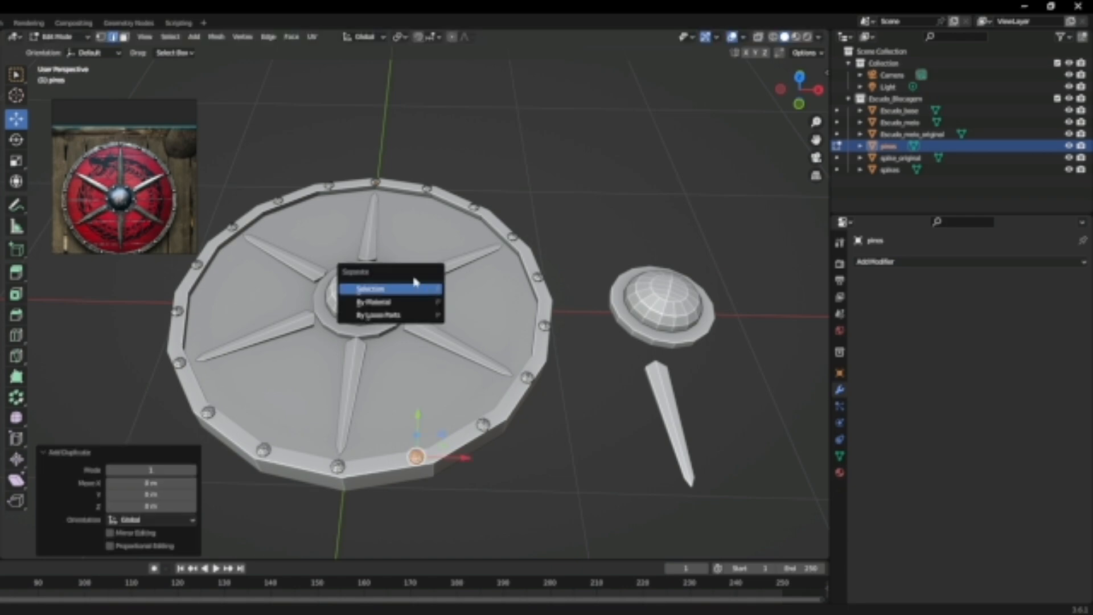
{"action": "left_click", "coordinate": [416, 286]}
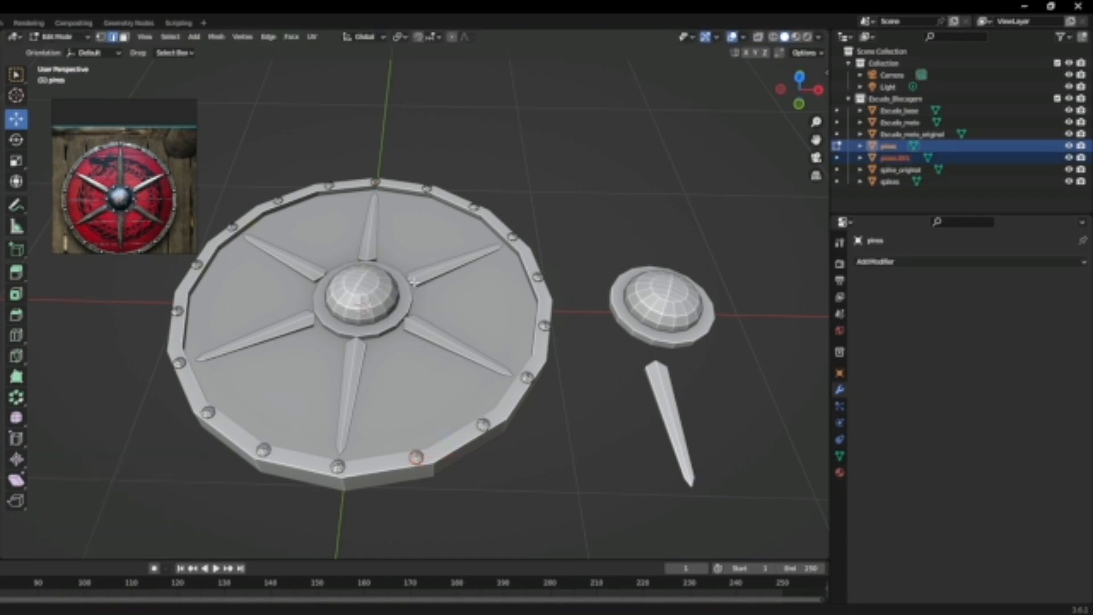
{"action": "key", "text": "Tab"}
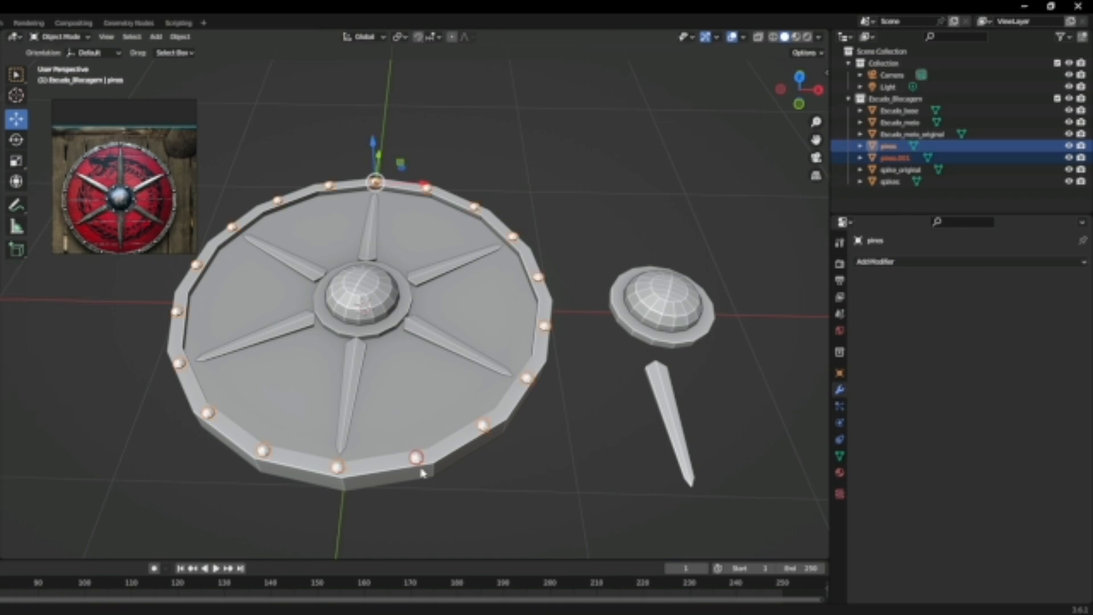
Select the separated rivet and move it about 0.89 m along X, beside the spare spike
{"action": "left_click", "coordinate": [417, 460]}
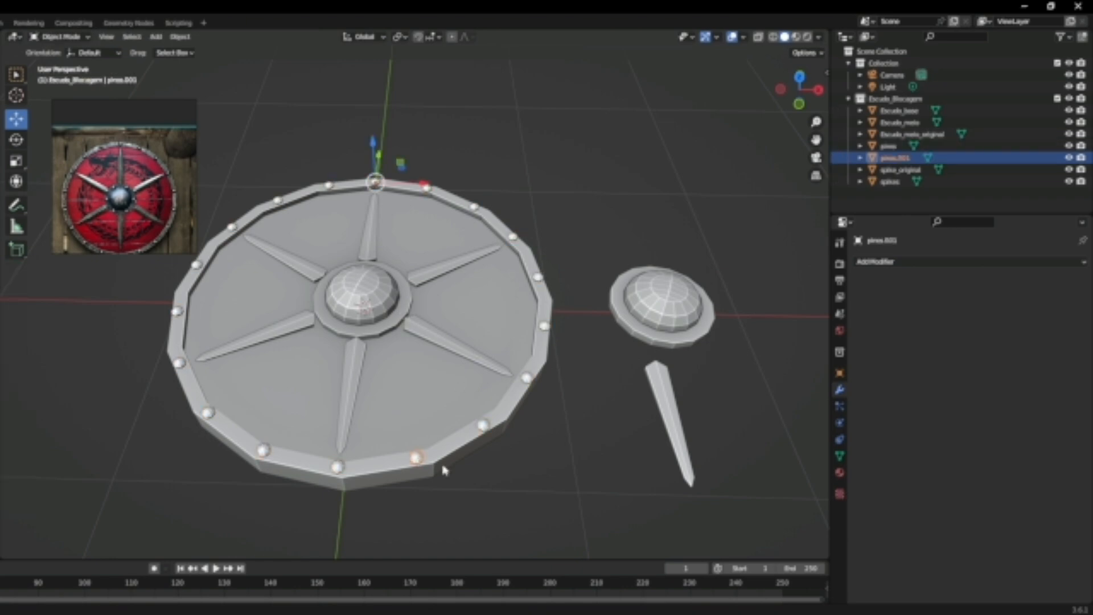
{"action": "key", "text": "g"}
{"action": "key", "text": "x"}
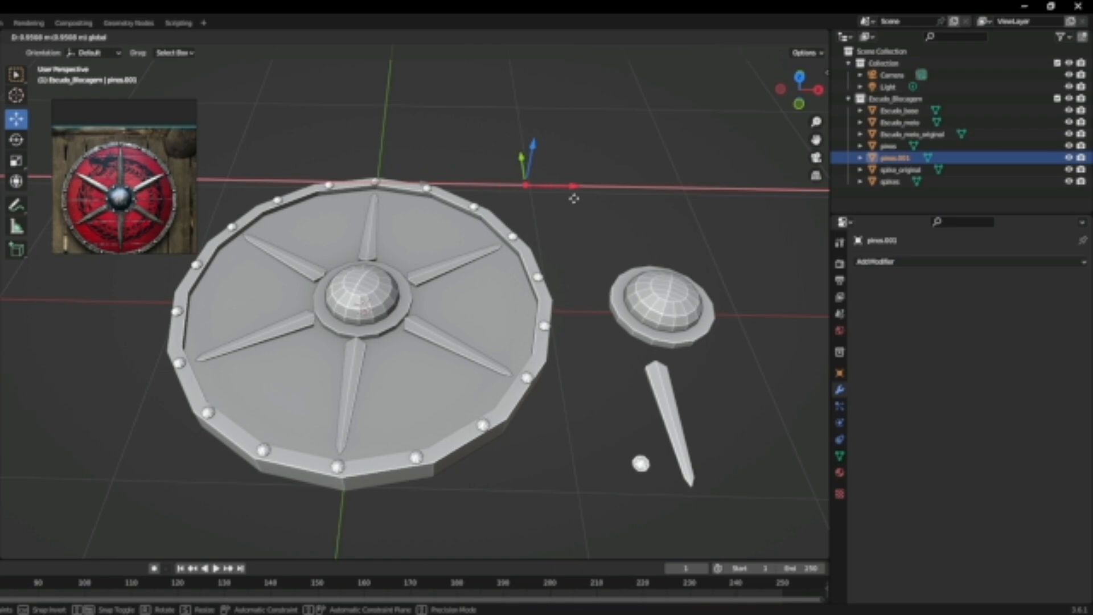
{"action": "left_click", "coordinate": [568, 198]}
Rename the separated rivet as pines_original
{"action": "key", "text": "F2"}
{"action": "key", "text": "BackSpace"}
{"action": "key", "text": "BackSpace"}
{"action": "key", "text": "BackSpace"}
{"action": "key", "text": "BackSpace"}
{"action": "type", "text": "_original"}
{"action": "key", "text": "Return"}
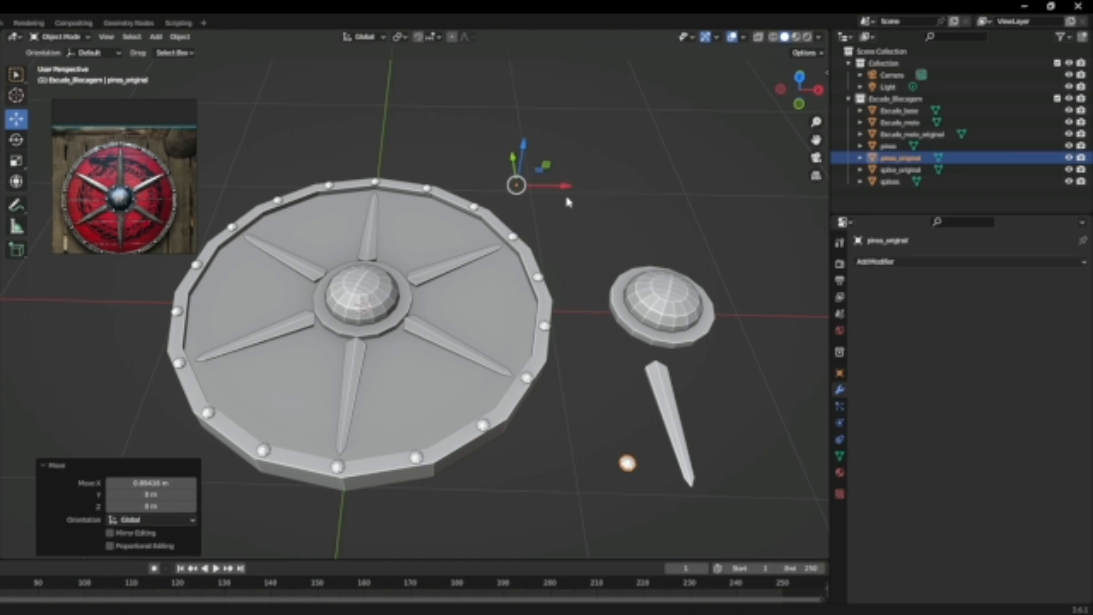
Duplicate the spare rivet and move the copy about 0.12 m along negative X
{"action": "key", "text": "Tab"}
{"action": "key", "text": "Tab"}
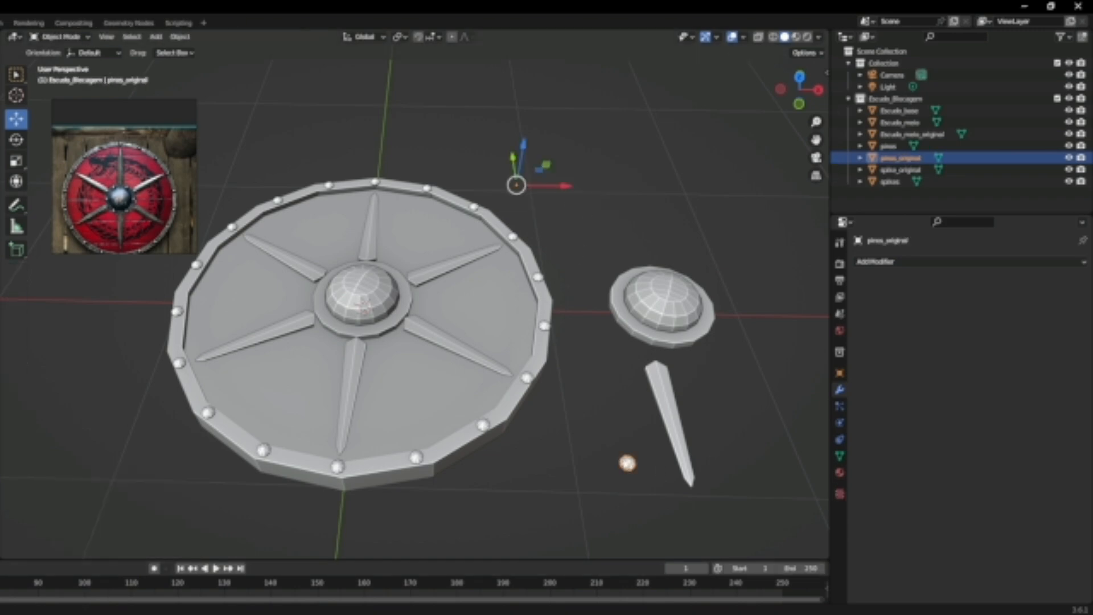
{"action": "key", "text": "shift+d"}
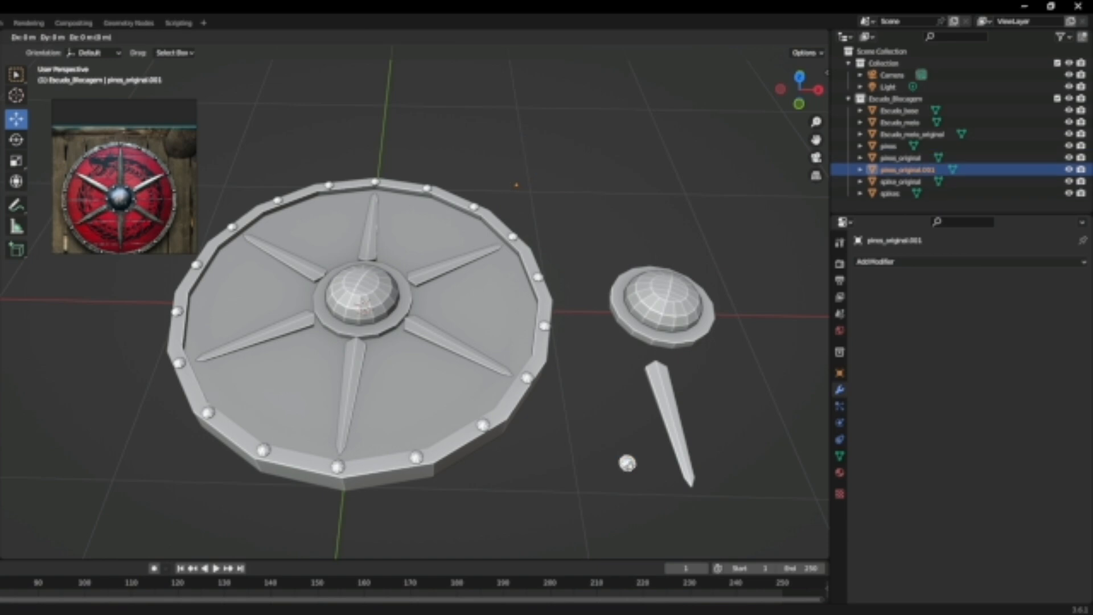
{"action": "key", "text": "Escape"}
{"action": "key", "text": "g"}
{"action": "key", "text": "x"}
{"action": "left_click", "coordinate": [588, 468]}
Set the new rivet copy's origin to its geometry
{"action": "right_click", "coordinate": [589, 466]}
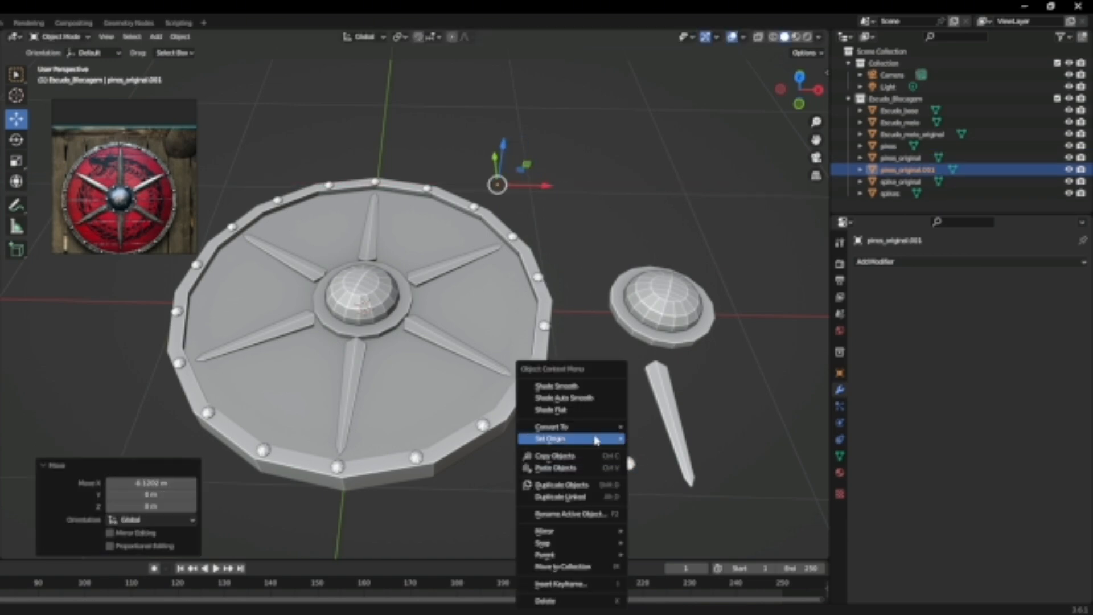
{"action": "mouse_move", "coordinate": [604, 438]}
{"action": "left_click", "coordinate": [654, 454]}
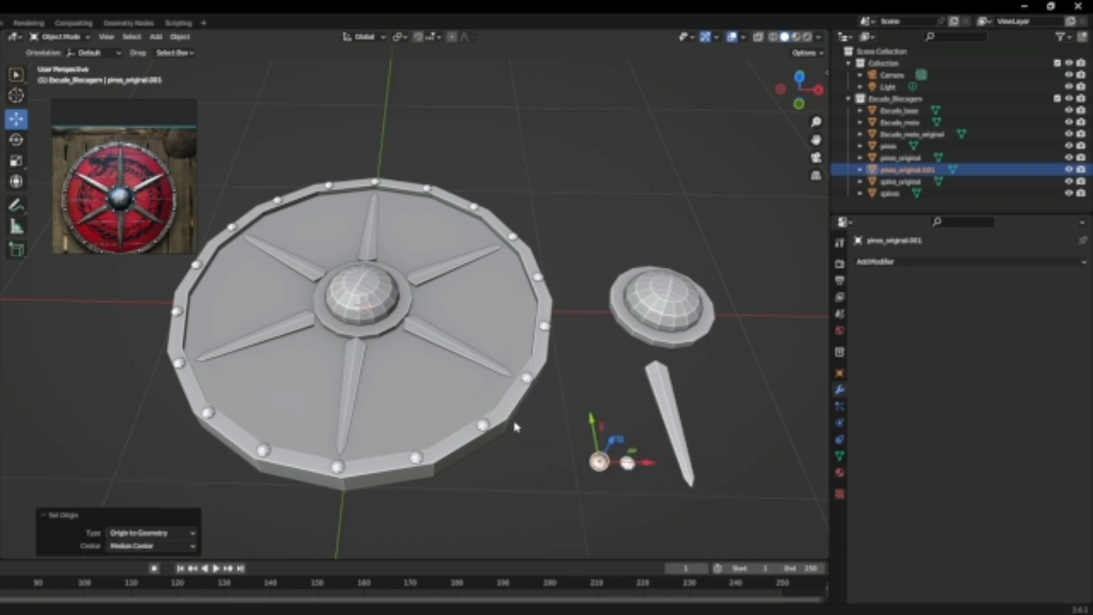
Snap the 3D cursor to an edge selected on the middle boss's flange, then return to Object Mode
{"action": "left_click", "coordinate": [390, 330]}
{"action": "scroll", "coordinate": [381, 339], "scroll_direction": "up", "scroll_amount": 5}
{"action": "key", "text": "Tab"}
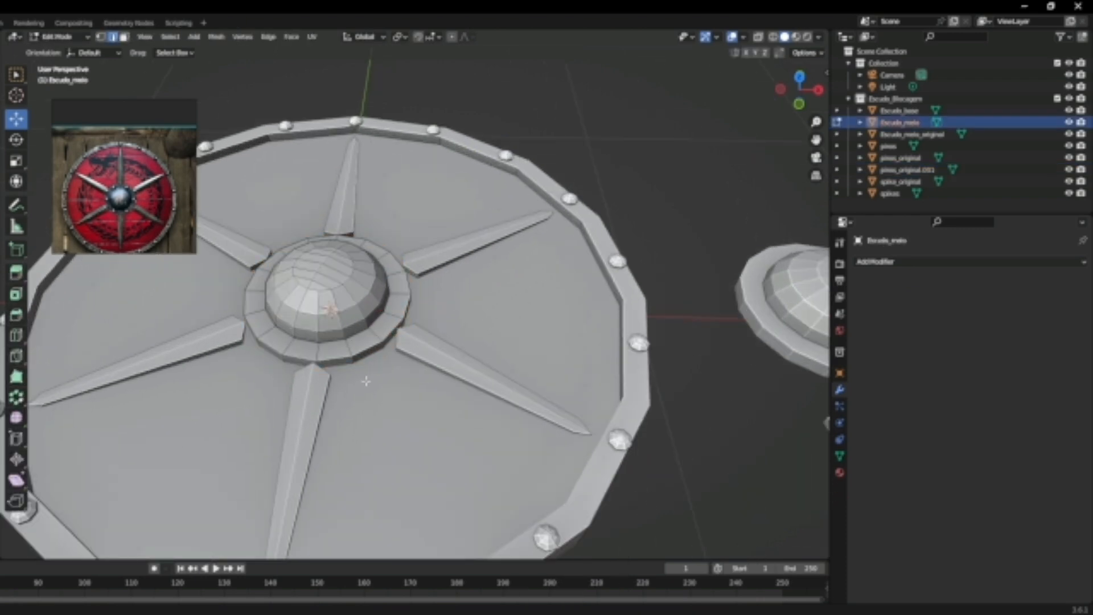
{"action": "middle_click_drag", "start_coordinate": [400, 271], "coordinate": [425, 325]}
{"action": "left_click", "coordinate": [390, 269]}
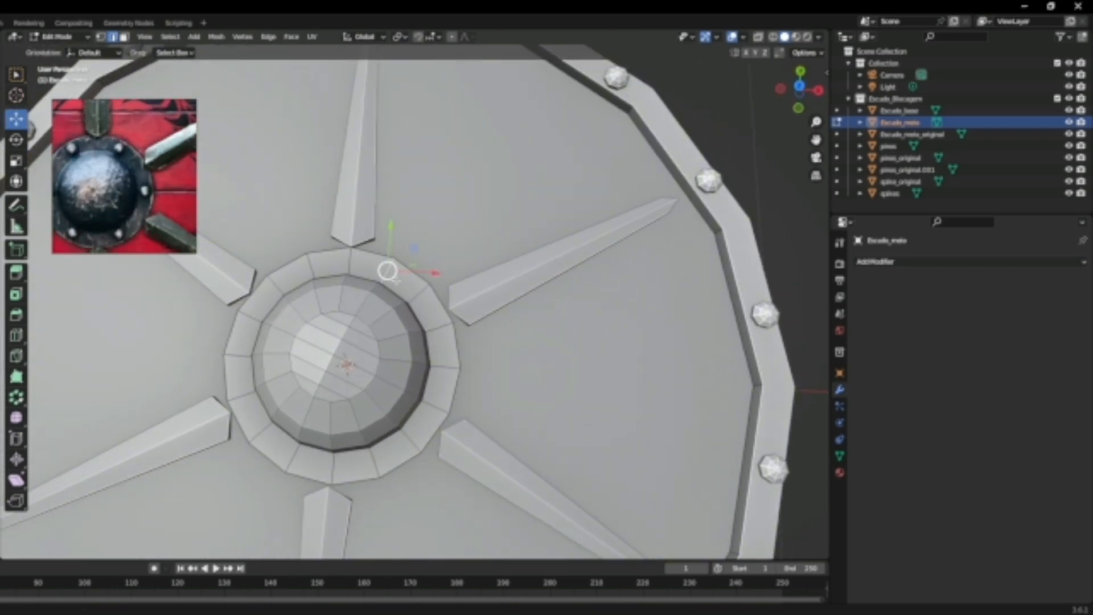
{"action": "key", "text": "Tab"}
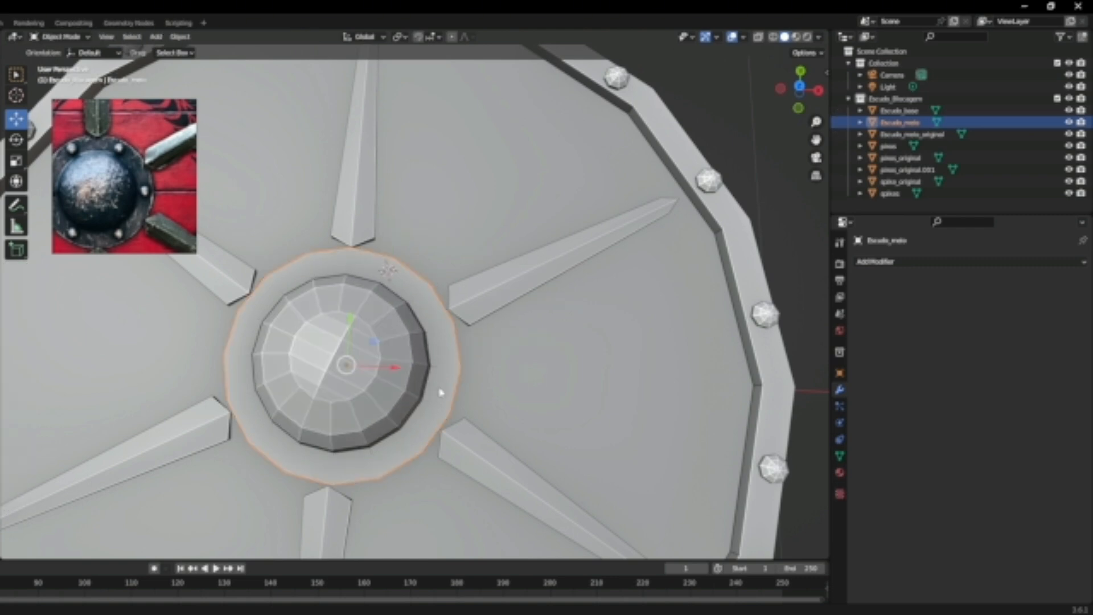
Select the new rivet copy and snap it to the 3D cursor on the boss flange
{"action": "scroll", "coordinate": [525, 438], "scroll_direction": "down", "scroll_amount": 3}
{"action": "middle_click_drag", "start_coordinate": [568, 459], "coordinate": [531, 284], "text": "shift"}
{"action": "left_click", "coordinate": [595, 423]}
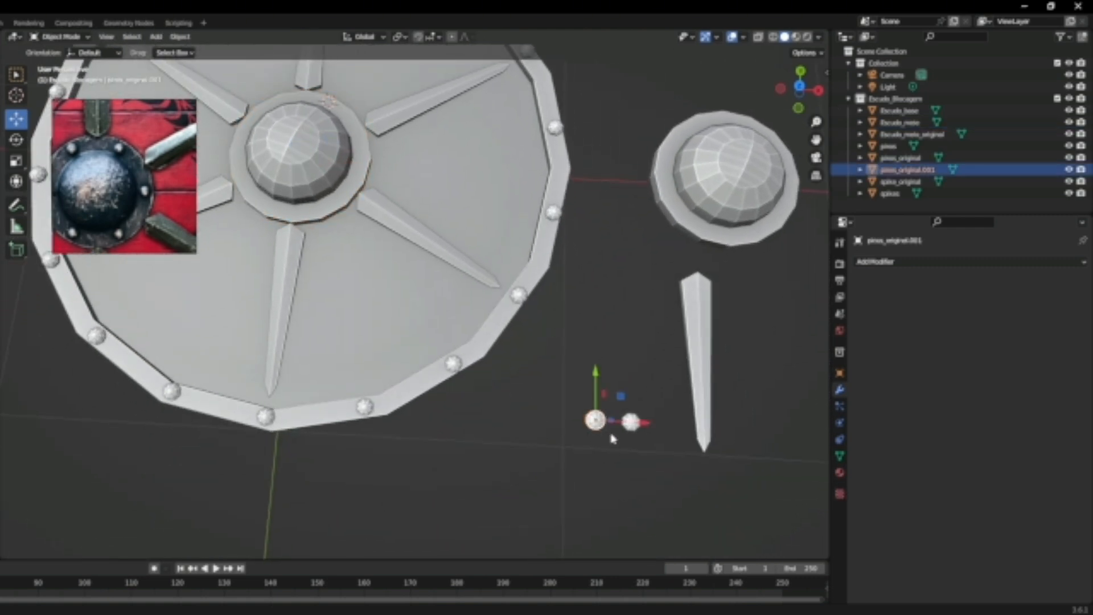
{"action": "middle_click_drag", "start_coordinate": [500, 396], "coordinate": [541, 438], "text": "shift"}
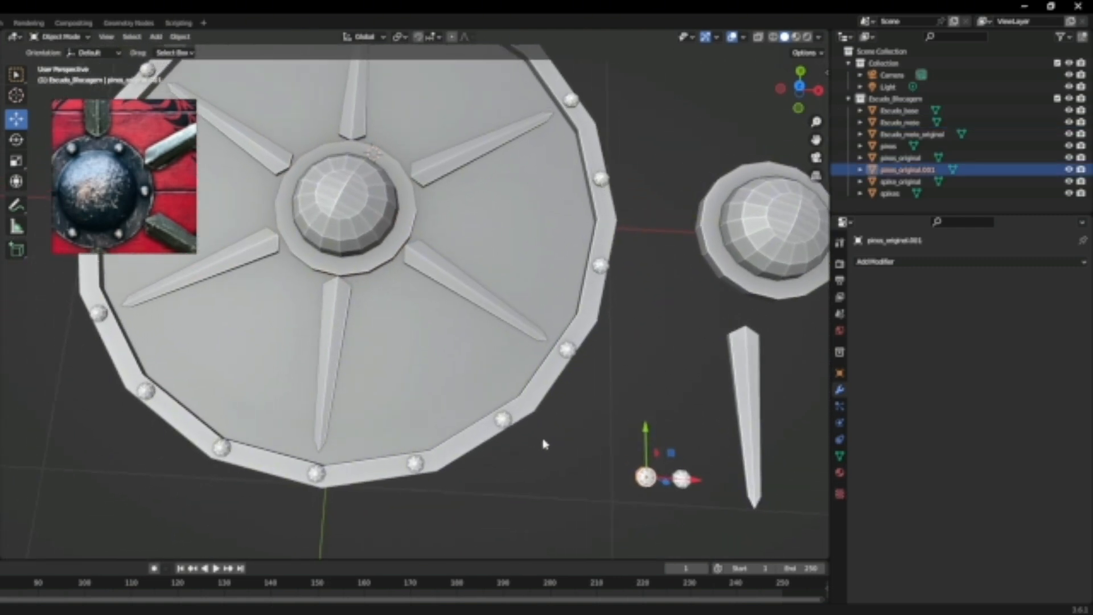
{"action": "key", "text": "shift+s"}
{"action": "left_click", "coordinate": [558, 375]}
Raise the rivet copy about 0.011 m along Z so that it sits on the boss flange
{"action": "scroll", "coordinate": [434, 337], "scroll_direction": "up", "scroll_amount": 3}
{"action": "middle_click_drag", "start_coordinate": [470, 459], "coordinate": [414, 378]}
{"action": "scroll", "coordinate": [414, 377], "scroll_direction": "up", "scroll_amount": 4}
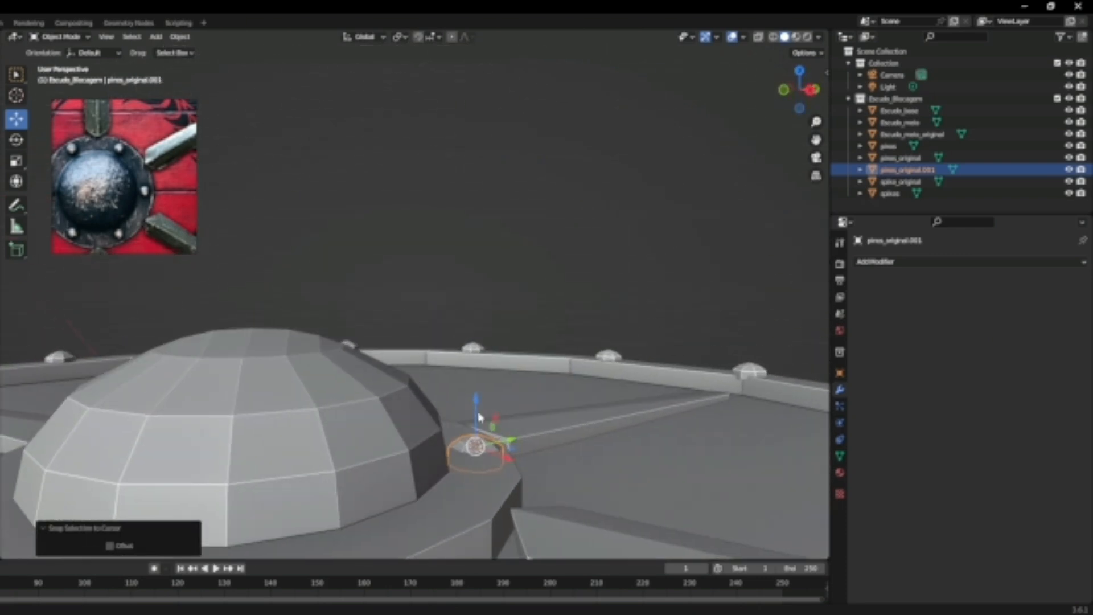
{"action": "key", "text": "g"}
{"action": "key", "text": "z"}
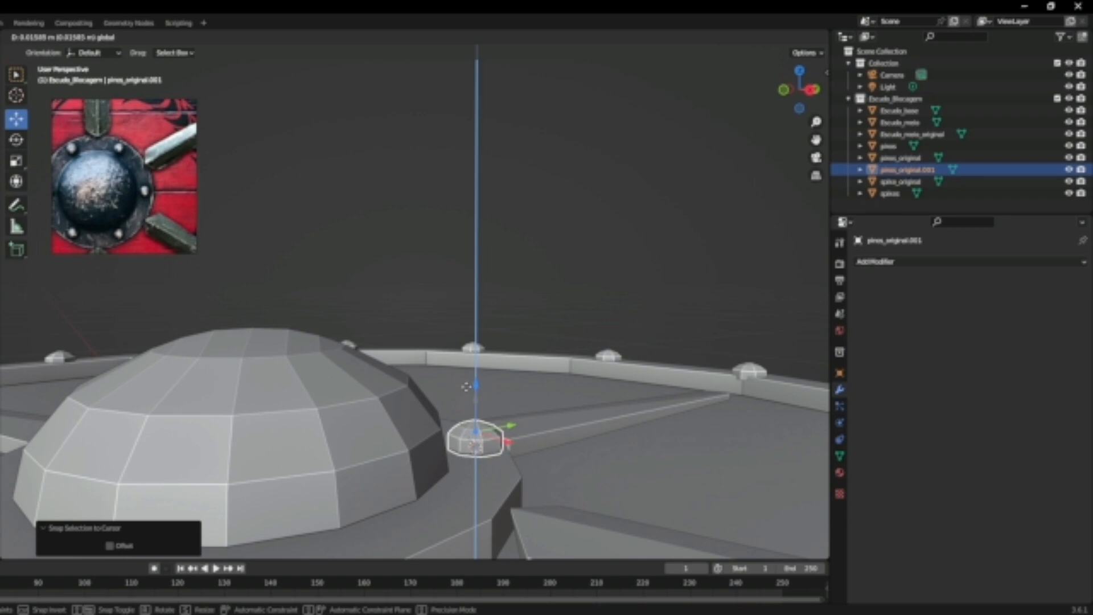
{"action": "left_click", "coordinate": [470, 396]}
Scale the flange rivet to about 0.734 and shift it about 0.025 m along X and -0.016 m along Y
{"action": "middle_click_drag", "start_coordinate": [471, 396], "coordinate": [574, 470]}
{"action": "key", "text": "s"}
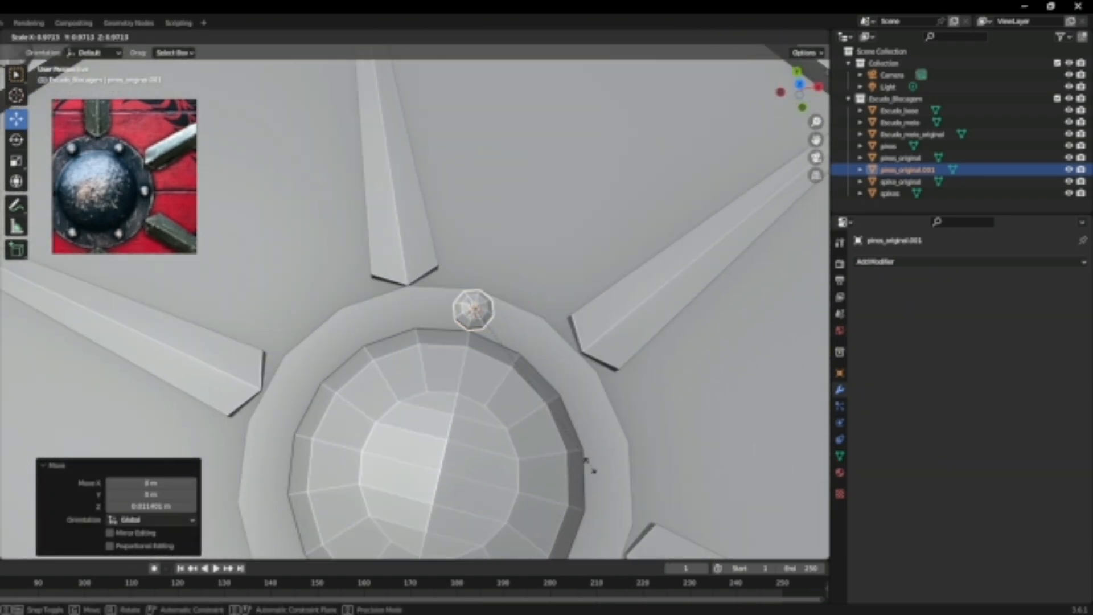
{"action": "left_click", "coordinate": [529, 433]}
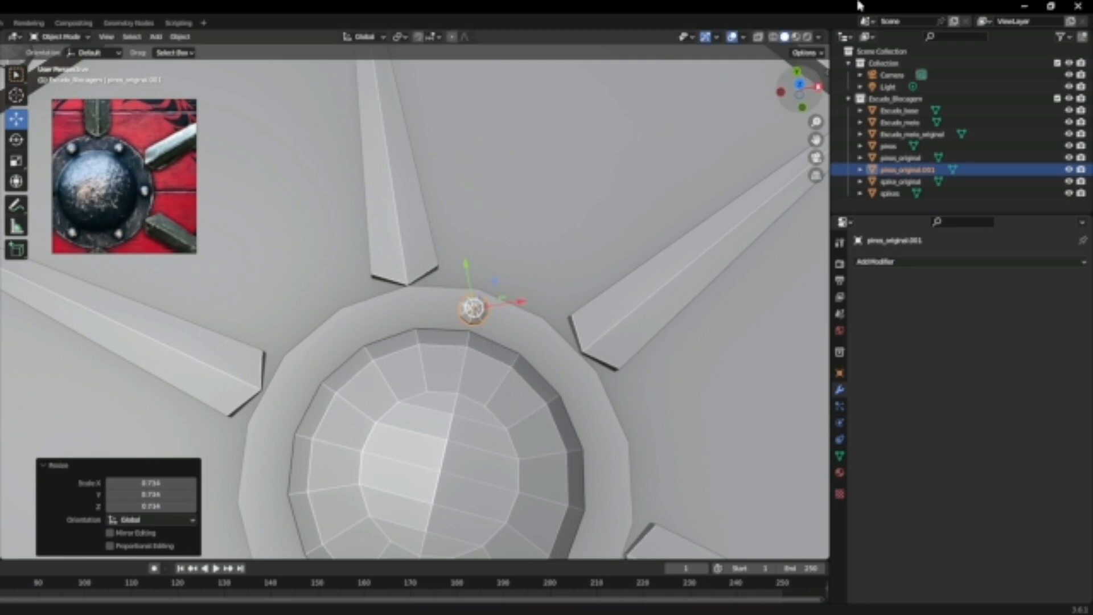
{"action": "left_click", "coordinate": [799, 84]}
{"action": "left_click_drag", "start_coordinate": [489, 285], "coordinate": [512, 298]}
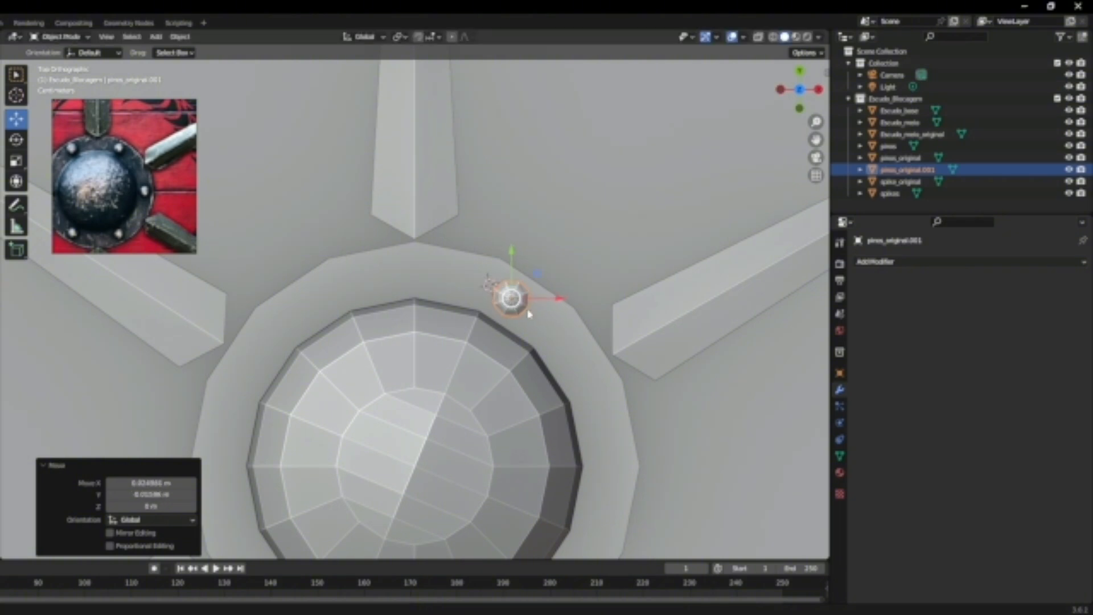
{"action": "mouse_move", "coordinate": [575, 439]}
{"action": "middle_mouse_down"}
{"action": "mouse_move", "coordinate": [510, 280]}
{"action": "mouse_move", "coordinate": [569, 456]}
{"action": "middle_mouse_up"}
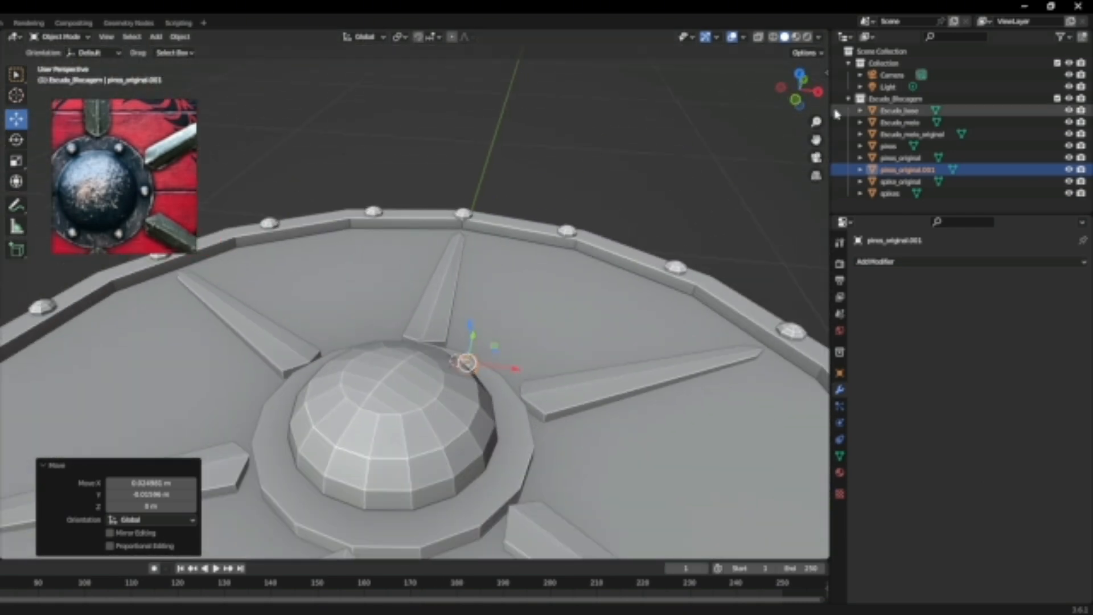
Set the Spin tool to 5 steps around Z in the rivet's Edit Mode and try spinning the whole rivet mesh
{"action": "left_click", "coordinate": [800, 77]}
{"action": "key", "text": "Tab"}
{"action": "middle_click_drag", "start_coordinate": [521, 423], "coordinate": [535, 373], "text": "shift"}
{"action": "key", "text": "a"}
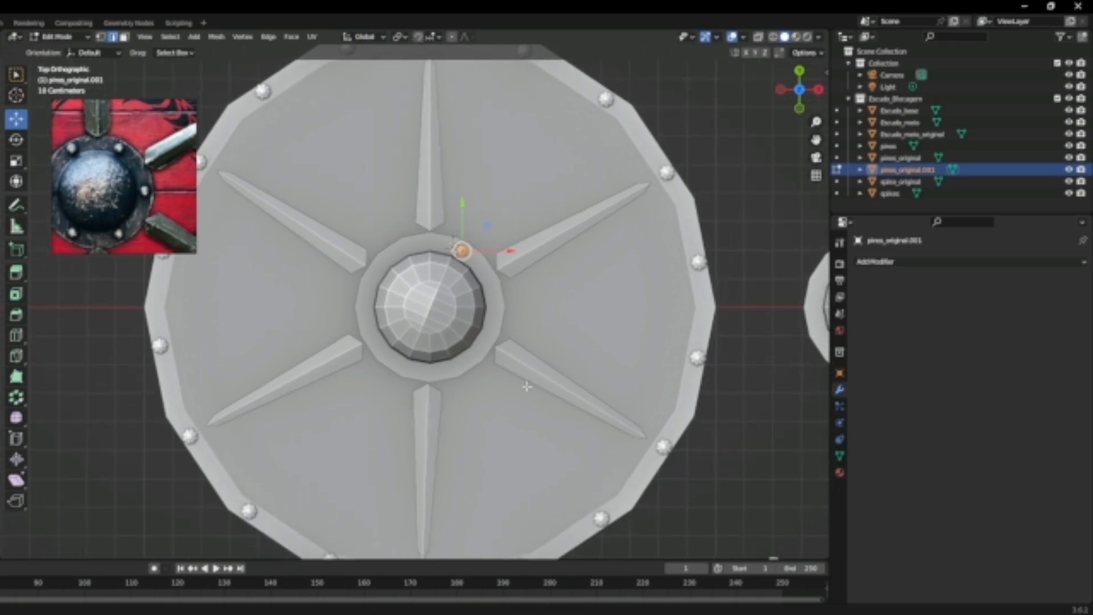
{"action": "left_click_drag", "start_coordinate": [21, 405], "coordinate": [82, 427]}
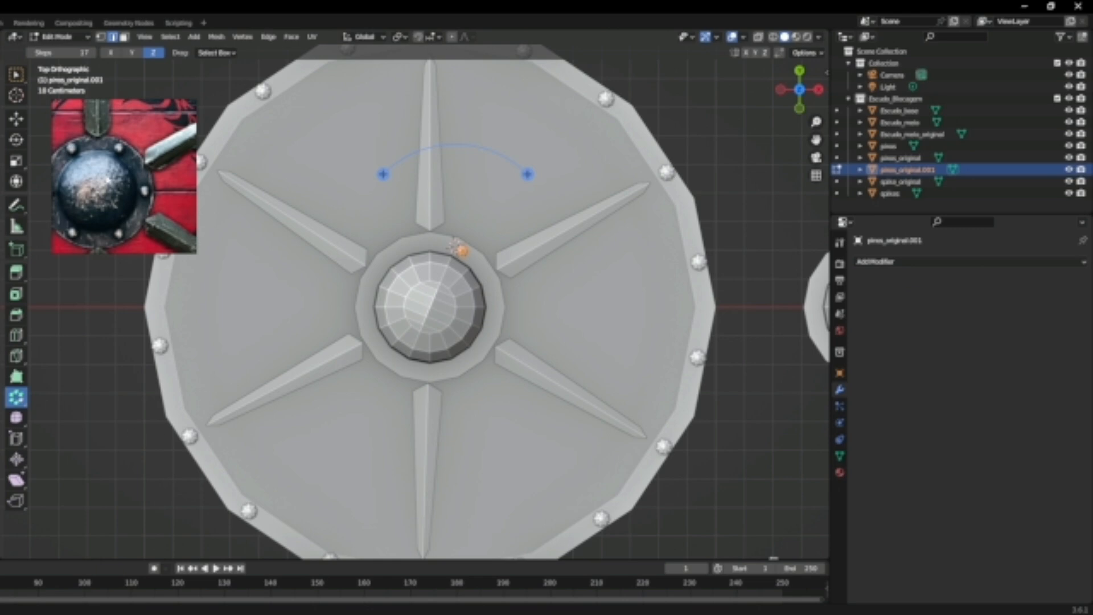
{"action": "left_click", "coordinate": [81, 56]}
{"action": "key", "text": "Return"}
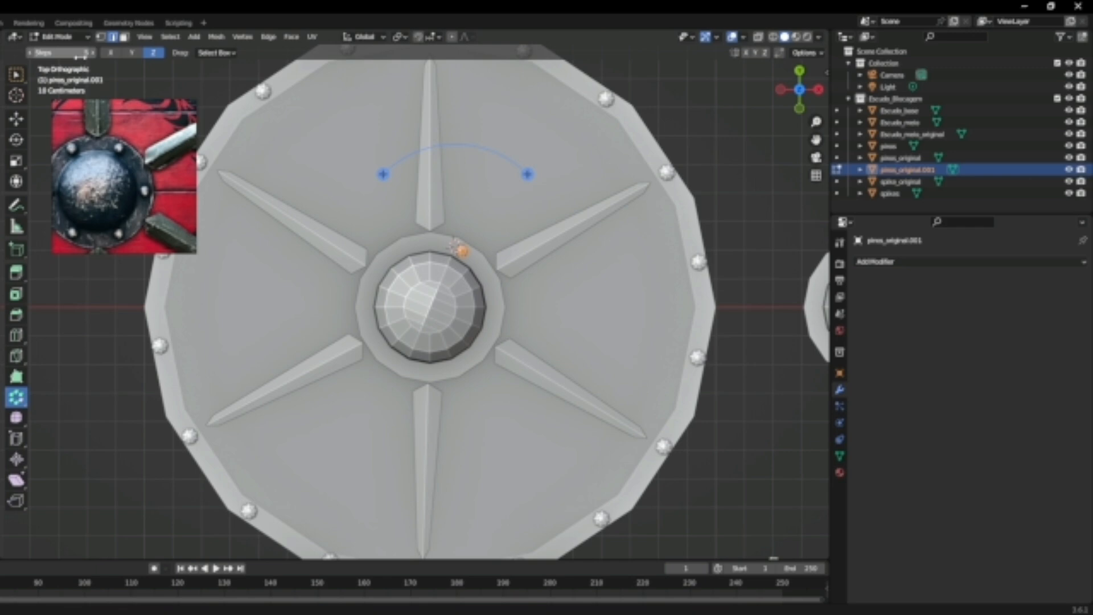
{"action": "left_click", "coordinate": [526, 174]}
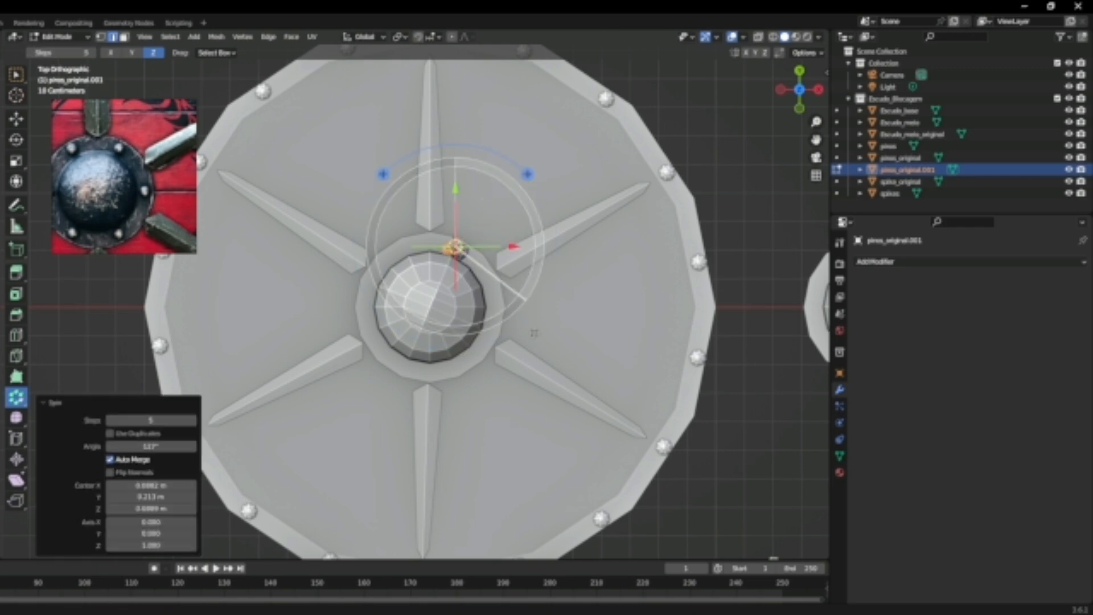
Snap the 3D cursor to the centre of the shield's middle boss and return to Object Mode
{"action": "key", "text": "Tab"}
{"action": "left_click", "coordinate": [425, 331]}
{"action": "key", "text": "shift+s"}
{"action": "left_click", "coordinate": [425, 389]}
{"action": "key", "text": "Tab"}
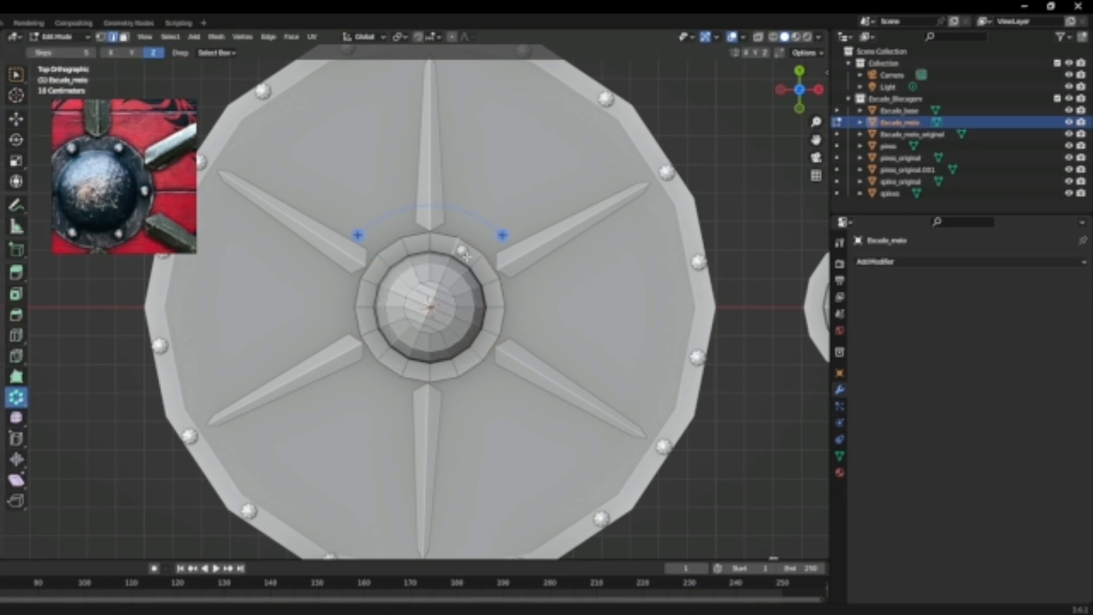
{"action": "key", "text": "a"}
{"action": "key", "text": "Tab"}
Spin the flange rivet about 300° around the boss centre in 5 steps using duplicates, then return to Object Mode
{"action": "left_click", "coordinate": [463, 250]}
{"action": "key", "text": "Tab"}
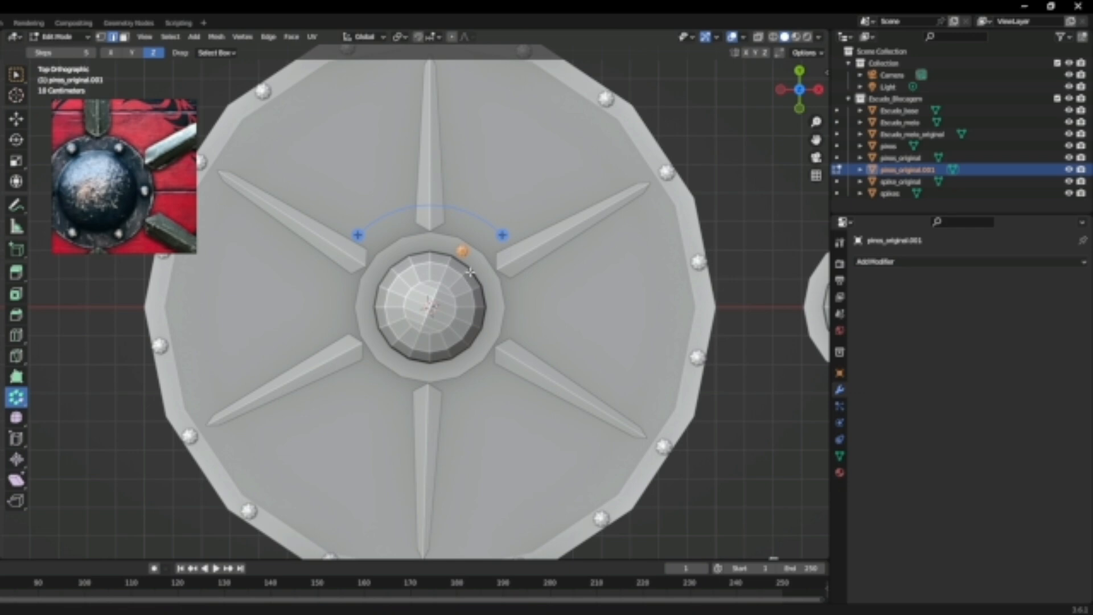
{"action": "left_click_drag", "start_coordinate": [499, 237], "coordinate": [414, 231]}
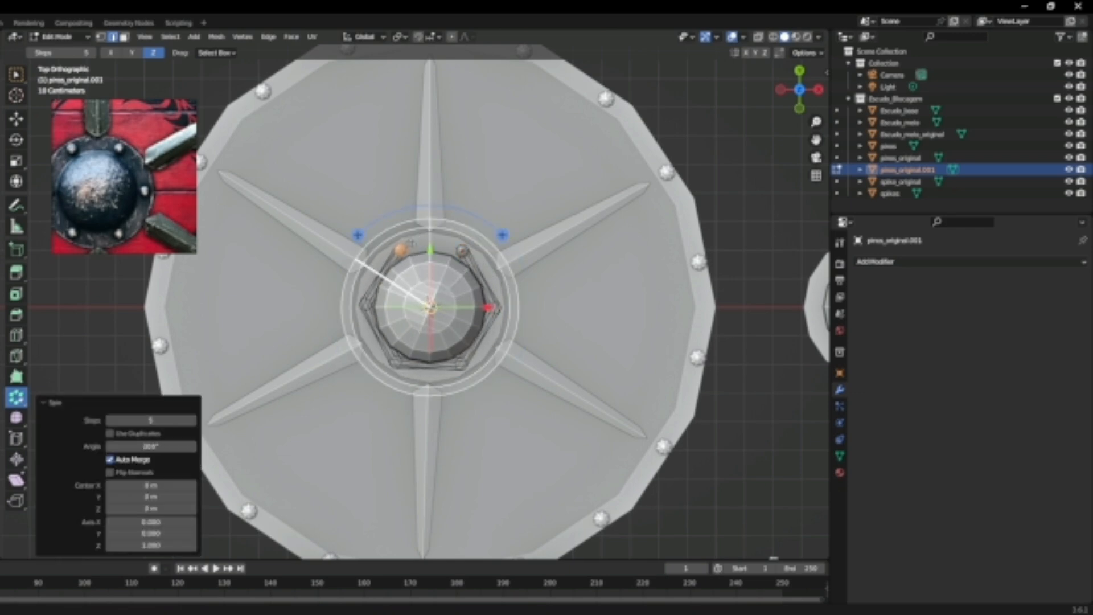
{"action": "left_click", "coordinate": [109, 434]}
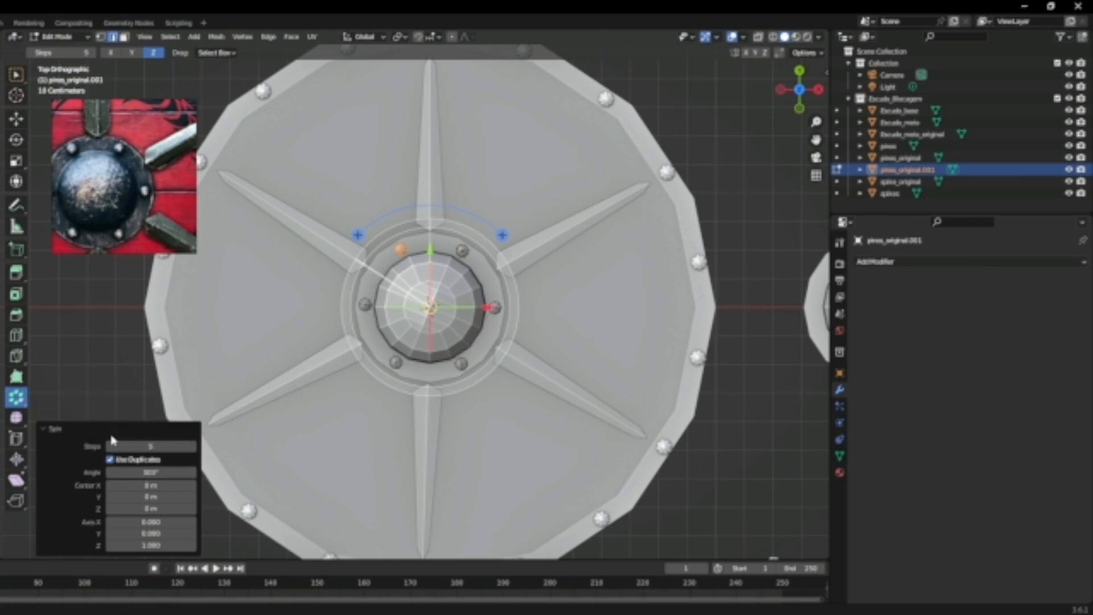
{"action": "key", "text": "Tab"}
Rename the ring of flange rivets to pinos_original_meio
{"action": "middle_click_drag", "start_coordinate": [653, 486], "coordinate": [683, 422]}
{"action": "left_click", "coordinate": [739, 420]}
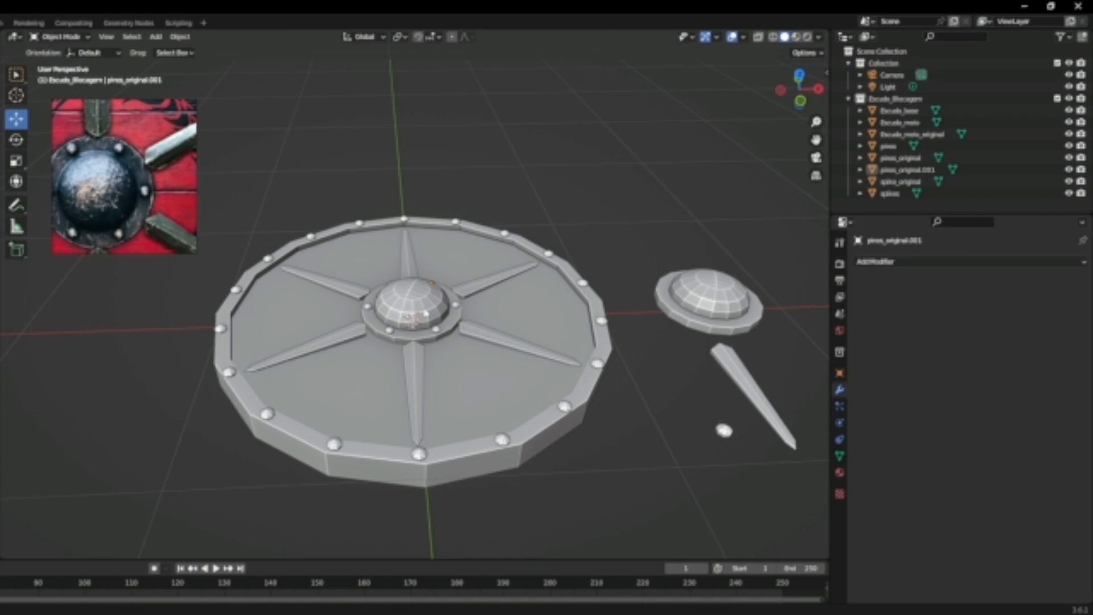
{"action": "left_click", "coordinate": [433, 336]}
{"action": "middle_click_drag", "start_coordinate": [444, 349], "coordinate": [446, 350]}
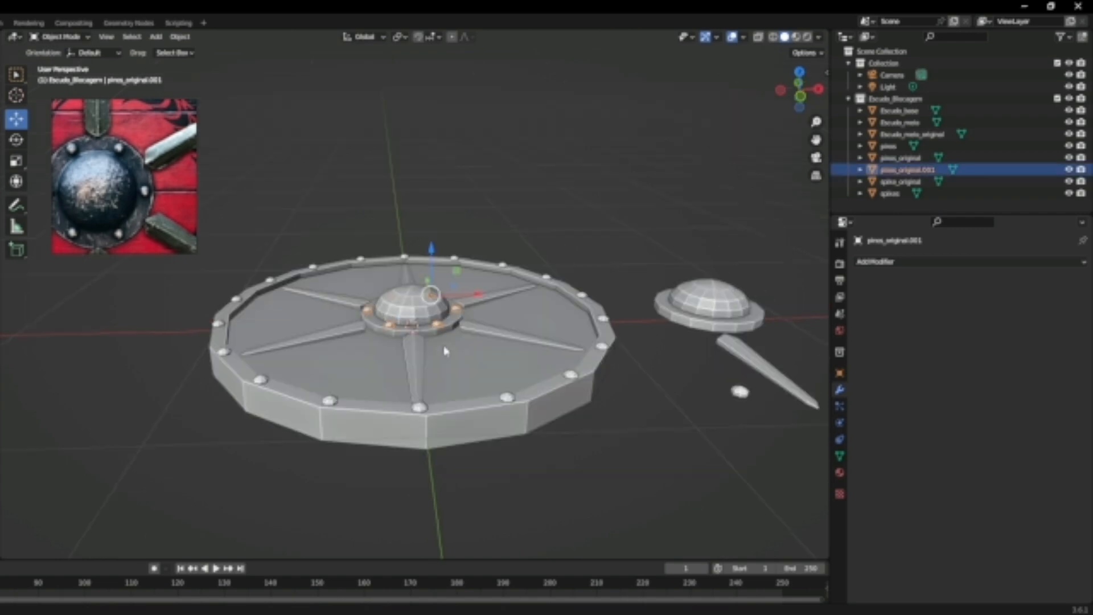
{"action": "key", "text": "F2"}
{"action": "left_click", "coordinate": [445, 347]}
{"action": "key", "text": "BackSpace"}
{"action": "key", "text": "BackSpace"}
{"action": "key", "text": "BackSpace"}
{"action": "key", "text": "BackSpace"}
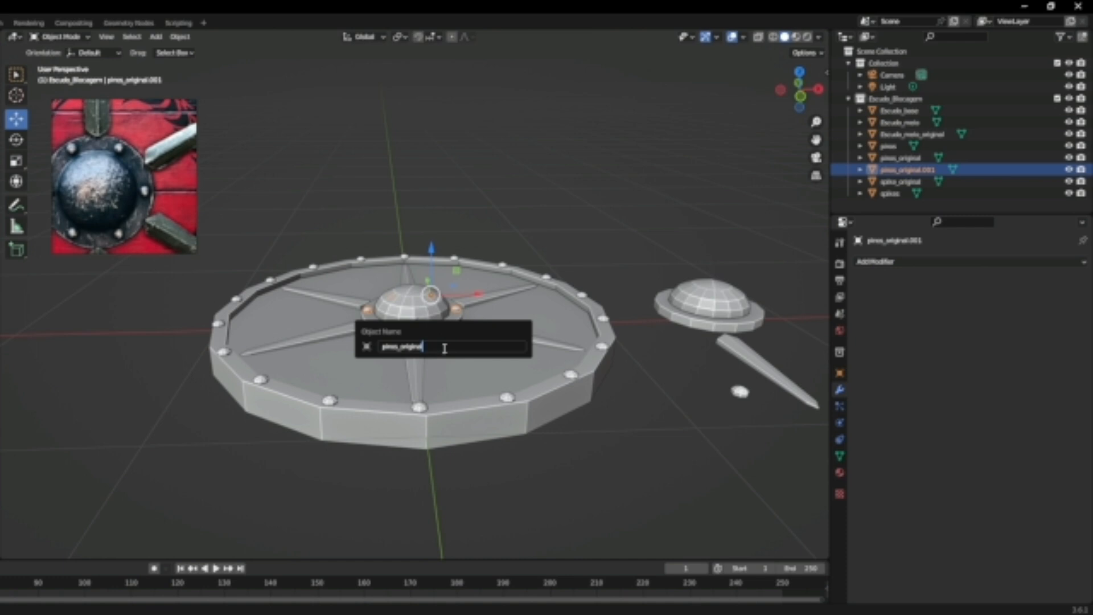
{"action": "type", "text": "_meio"}
{"action": "key", "text": "Return"}
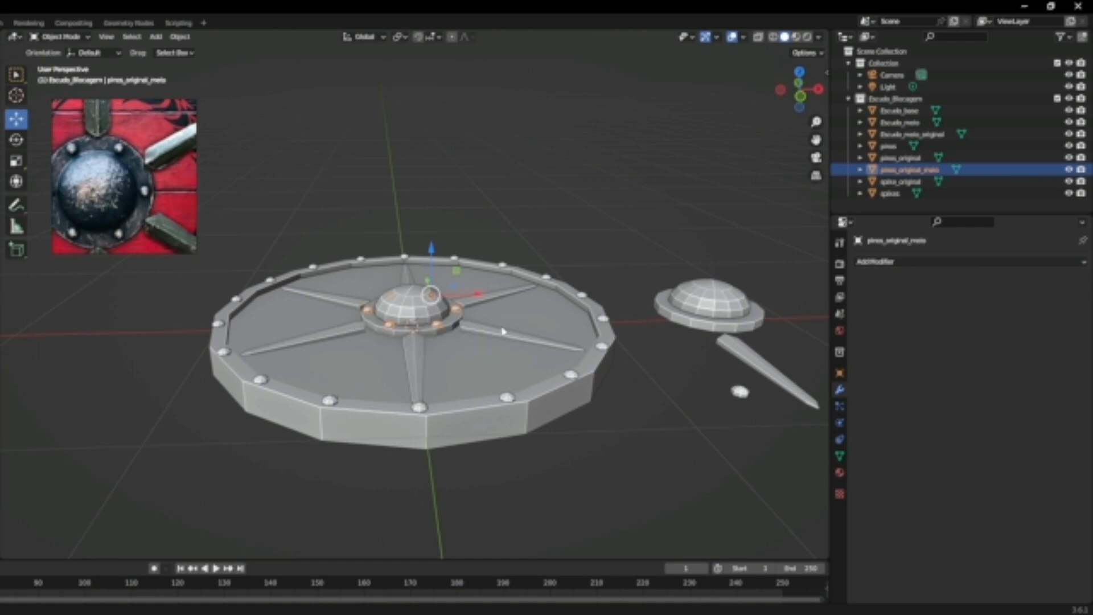
Move the spikes, boss, both rivet rings and shield base to the Escudo_Blocagem collection and collapse it in the outliner
{"action": "left_click", "coordinate": [488, 339]}
{"action": "left_click", "coordinate": [445, 338], "text": "shift"}
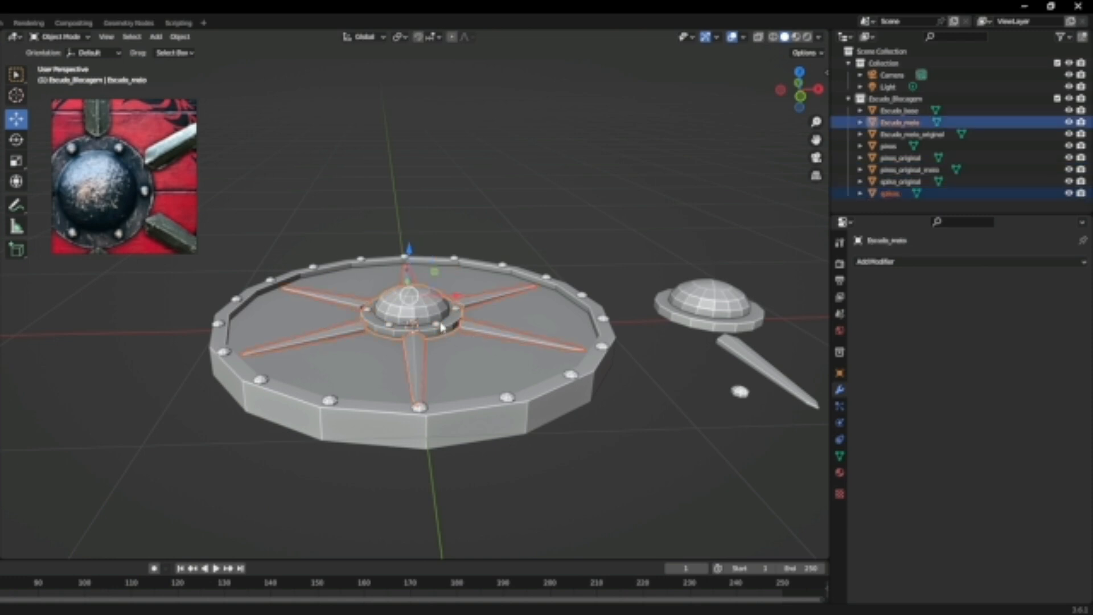
{"action": "left_click", "coordinate": [440, 334], "text": "shift"}
{"action": "left_click", "coordinate": [508, 400], "text": "shift"}
{"action": "left_click", "coordinate": [489, 395], "text": "shift"}
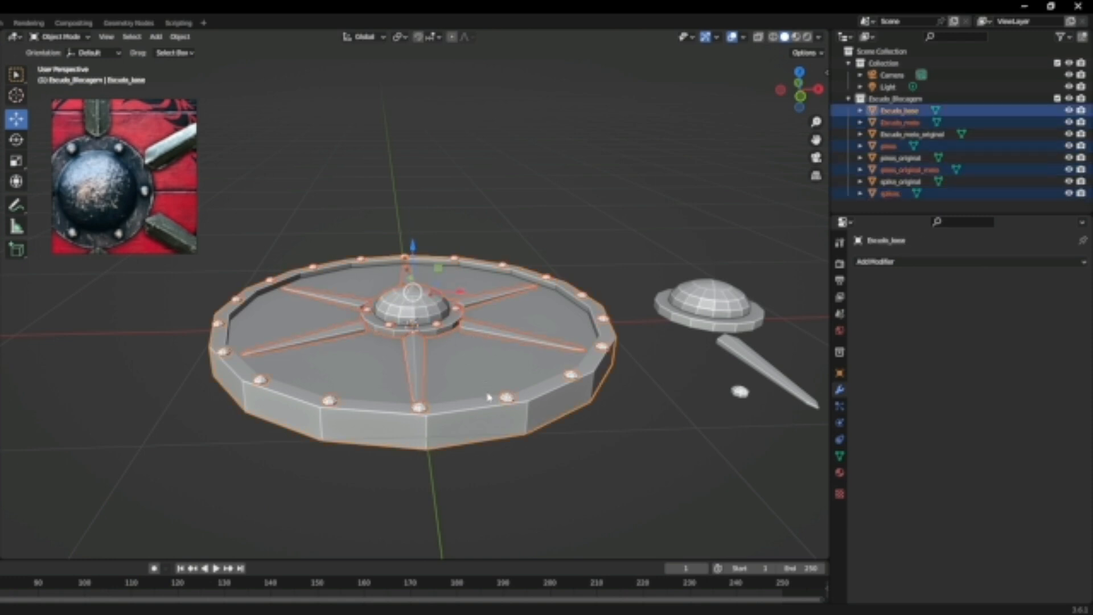
{"action": "key", "text": "m"}
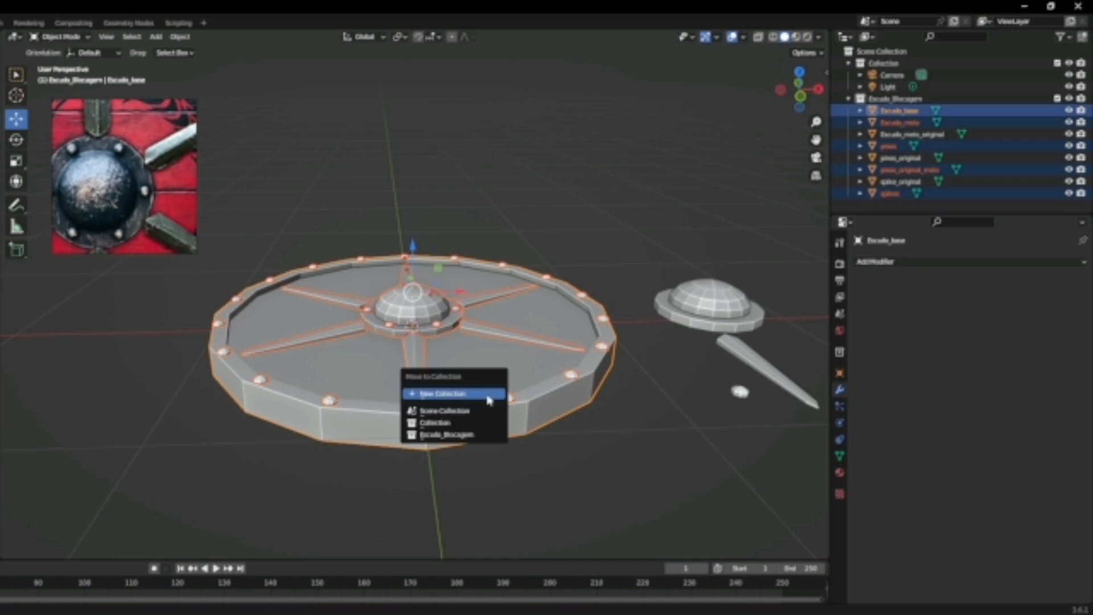
{"action": "left_click", "coordinate": [476, 438]}
{"action": "left_click", "coordinate": [848, 98]}
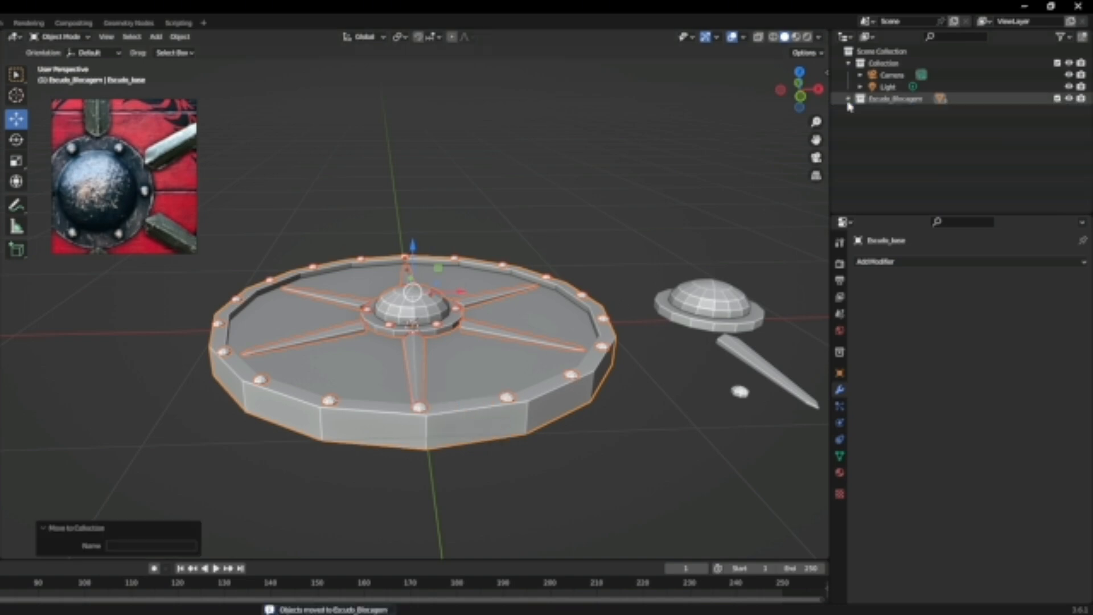
Move the spare boss, spike and rivet together about 0.5 m along X, away from the shield, and deselect them
{"action": "middle_click_drag", "start_coordinate": [631, 268], "coordinate": [739, 461]}
{"action": "left_click", "coordinate": [712, 361]}
{"action": "left_click", "coordinate": [757, 419]}
{"action": "scroll", "coordinate": [740, 424], "scroll_direction": "down", "scroll_amount": 2}
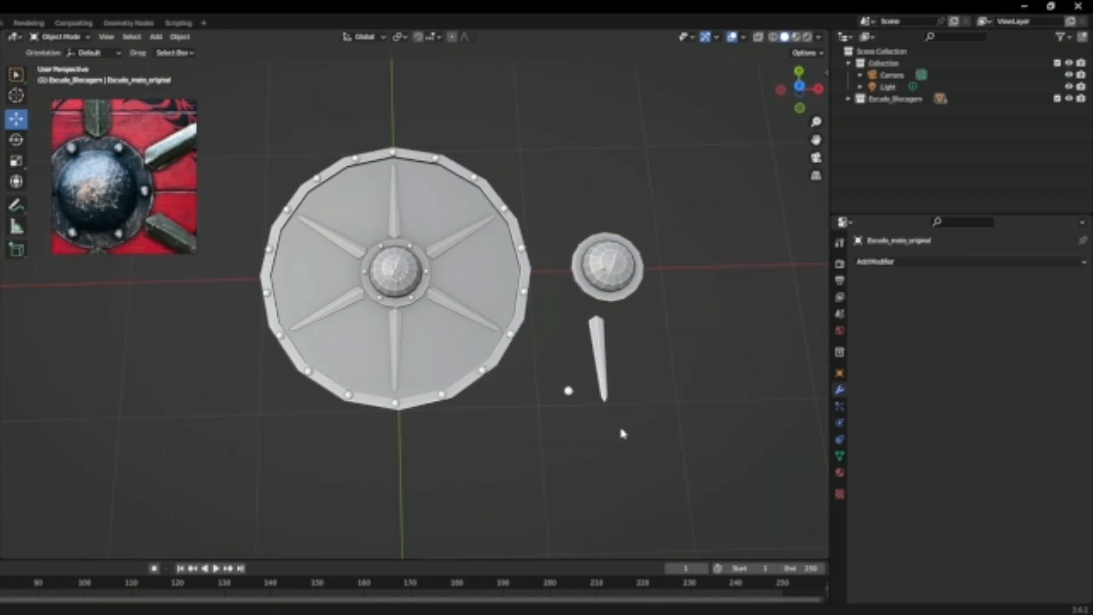
{"action": "left_click_drag", "start_coordinate": [530, 197], "coordinate": [683, 475]}
{"action": "left_click", "coordinate": [522, 417]}
{"action": "left_click_drag", "start_coordinate": [551, 442], "coordinate": [700, 216]}
{"action": "key", "text": "g"}
{"action": "key", "text": "x"}
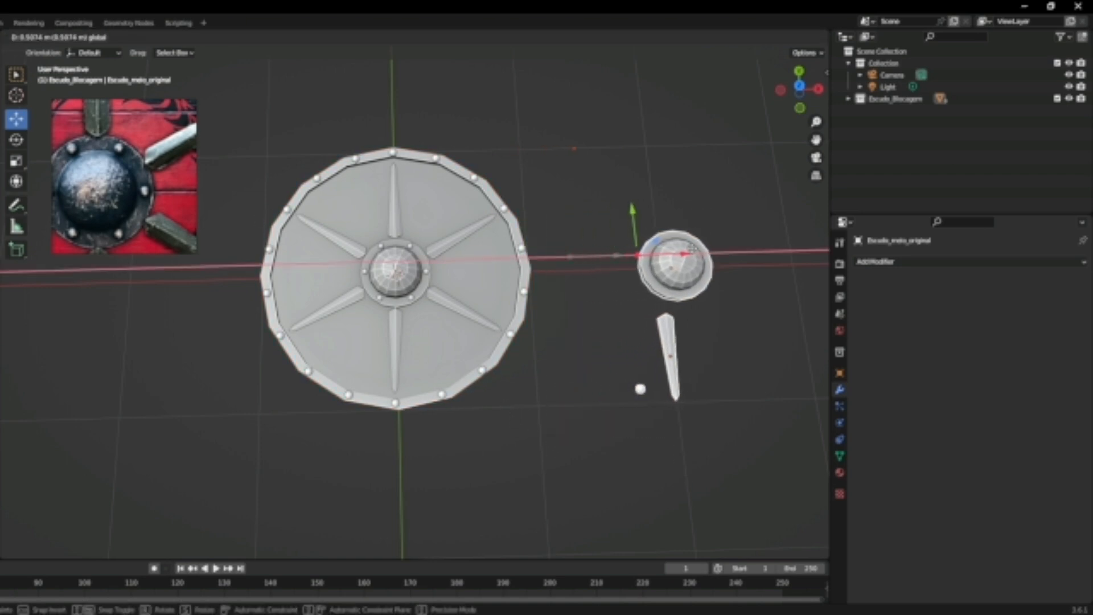
{"action": "left_click", "coordinate": [703, 269]}
{"action": "right_click", "coordinate": [703, 271]}
{"action": "mouse_move", "coordinate": [703, 272]}
{"action": "left_click", "coordinate": [750, 278]}
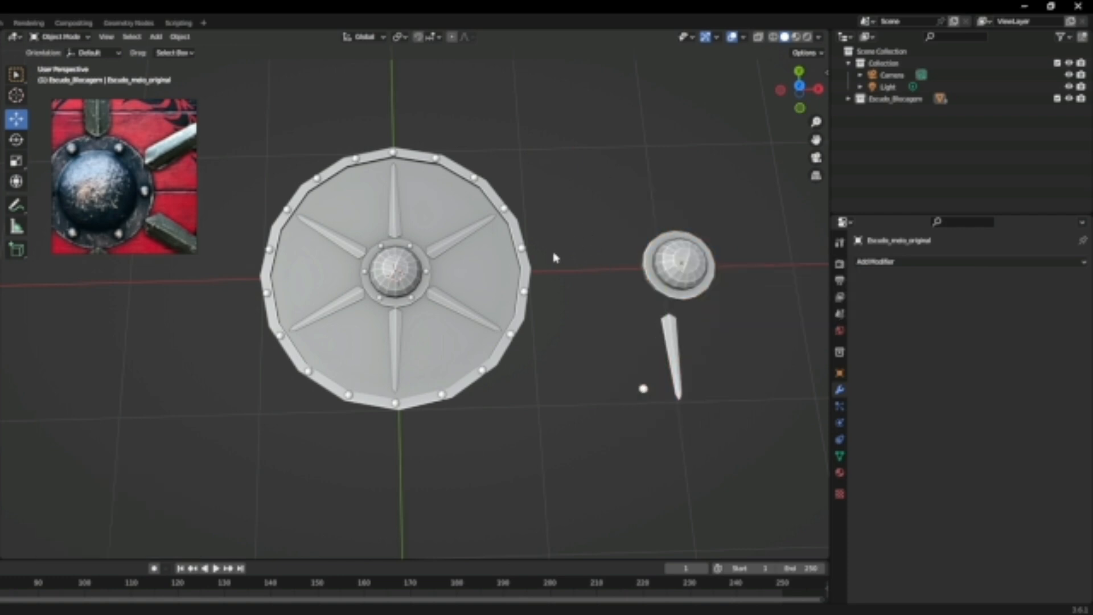
Select all parts of the assembled shield through X-ray and duplicate them in place
{"action": "left_click", "coordinate": [427, 266]}
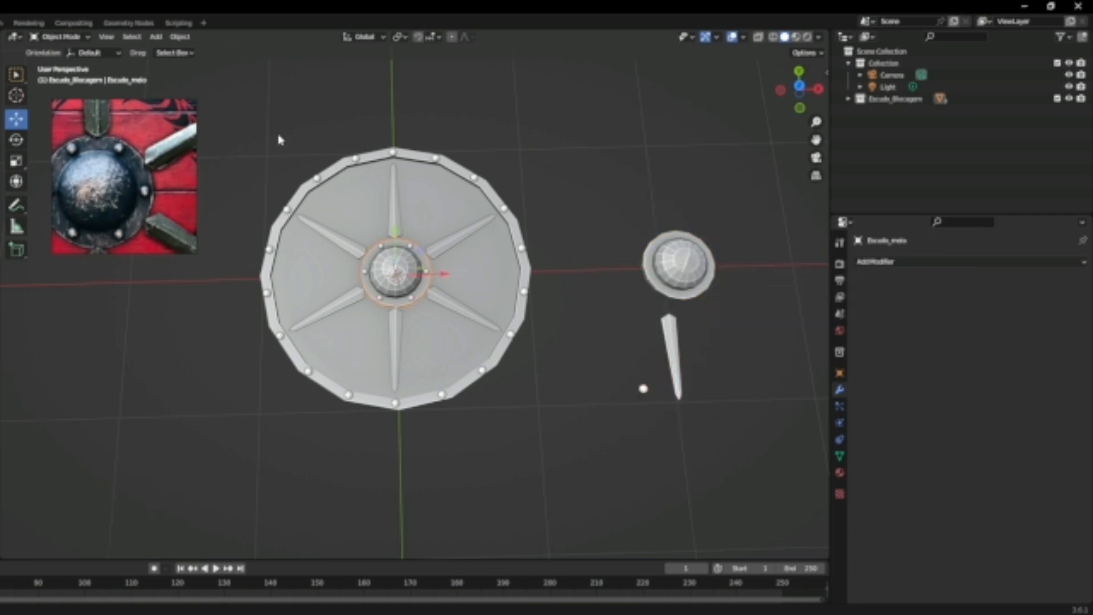
{"action": "left_click", "coordinate": [757, 37]}
{"action": "left_click_drag", "start_coordinate": [223, 134], "coordinate": [563, 476]}
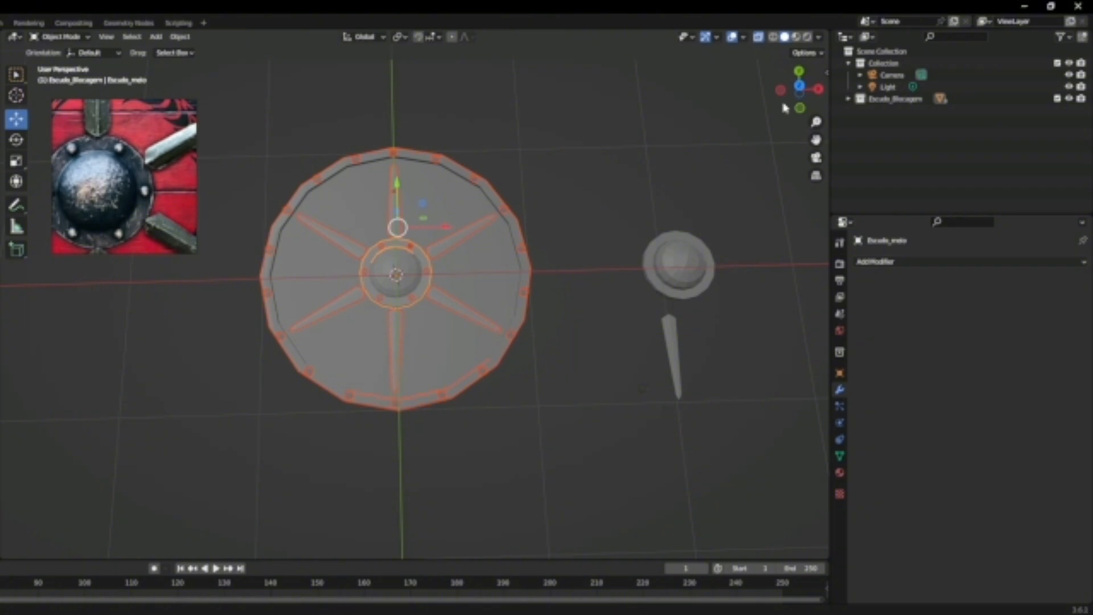
{"action": "left_click", "coordinate": [757, 37]}
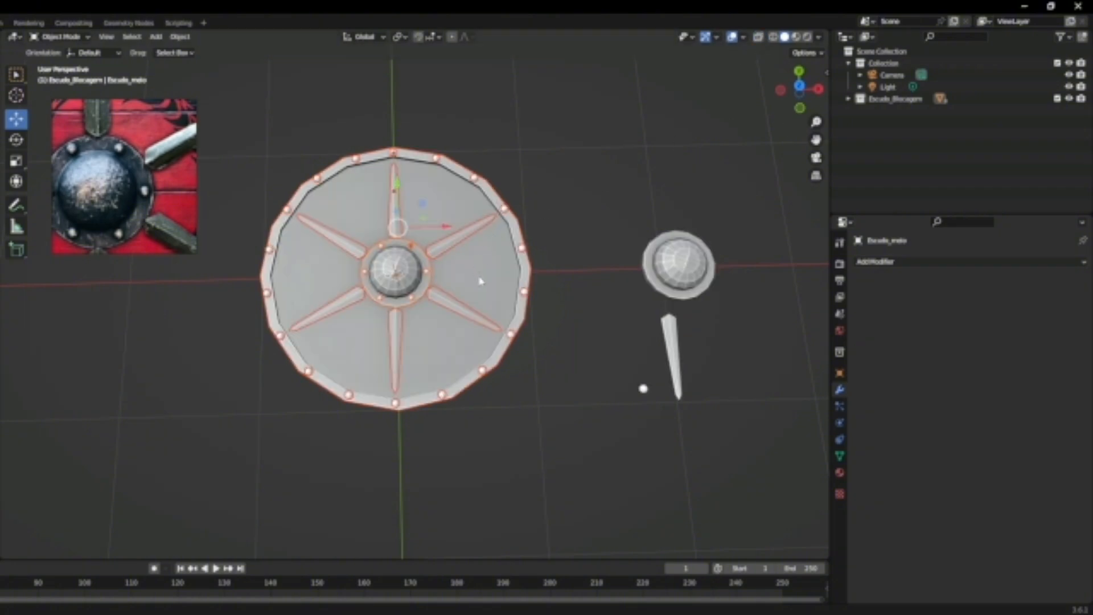
{"action": "key", "text": "shift+d"}
{"action": "right_click", "coordinate": [608, 165]}
Move the duplicated shield parts to a new collection named Escudo_HI
{"action": "key", "text": "m"}
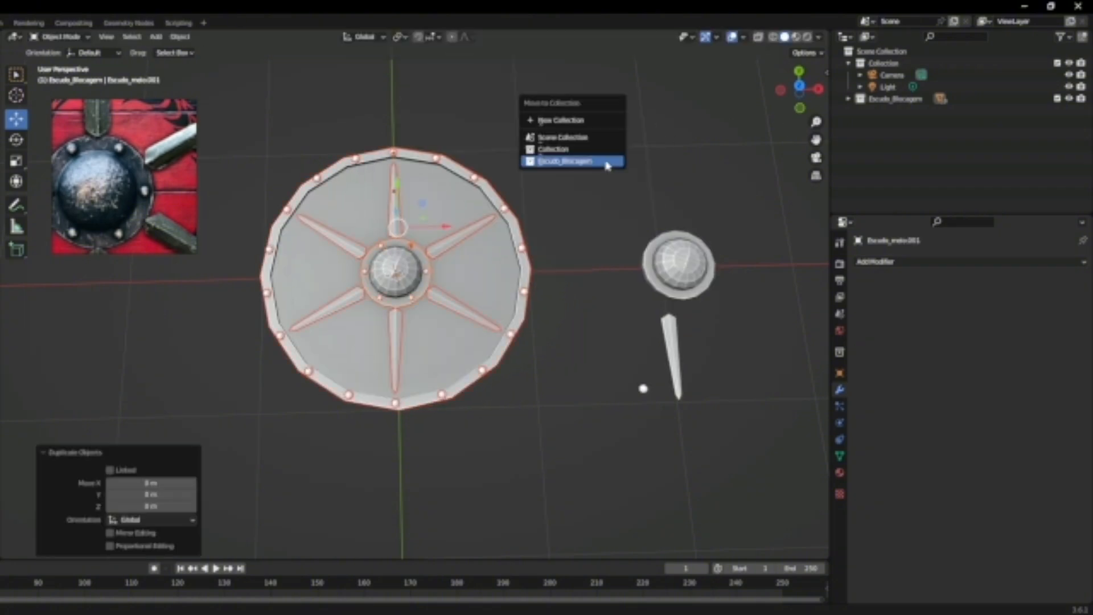
{"action": "key", "text": "Up"}
{"action": "key", "text": "Up"}
{"action": "key", "text": "Up"}
{"action": "key", "text": "Return"}
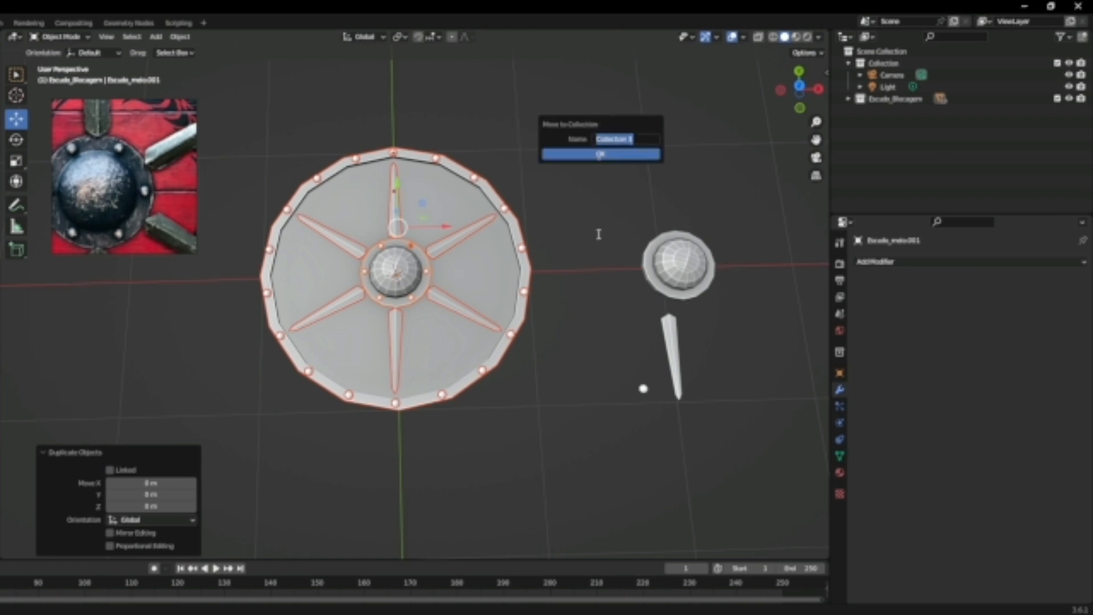
{"action": "type", "text": "Escudo_HI"}
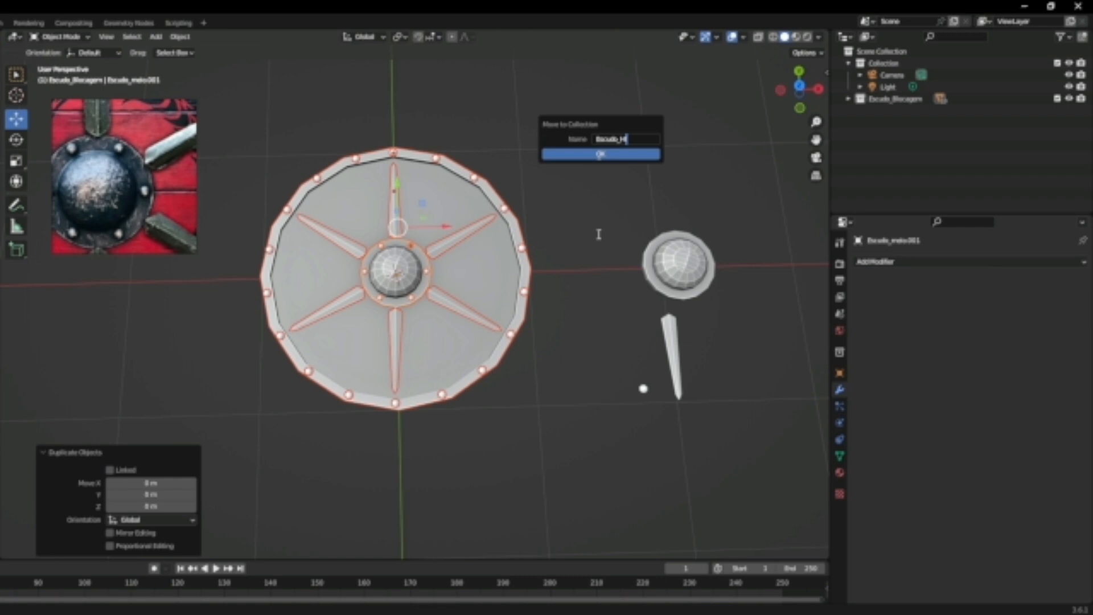
{"action": "key", "text": "Return"}
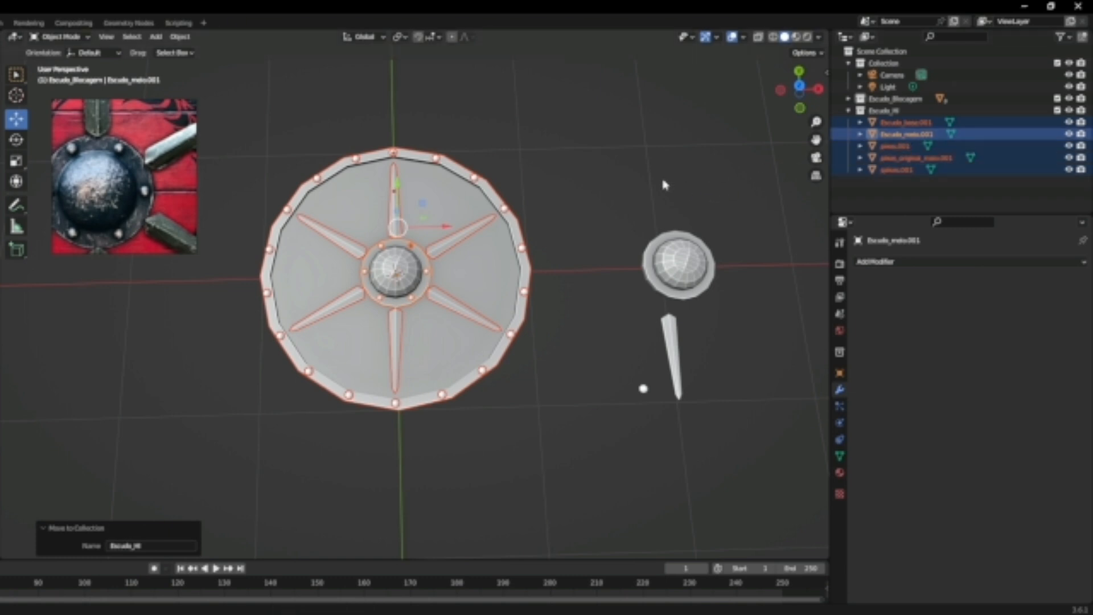
Hide the Escudo_Blocagem collection in the viewport and expand its contents in the outliner
{"action": "left_click", "coordinate": [1057, 98]}
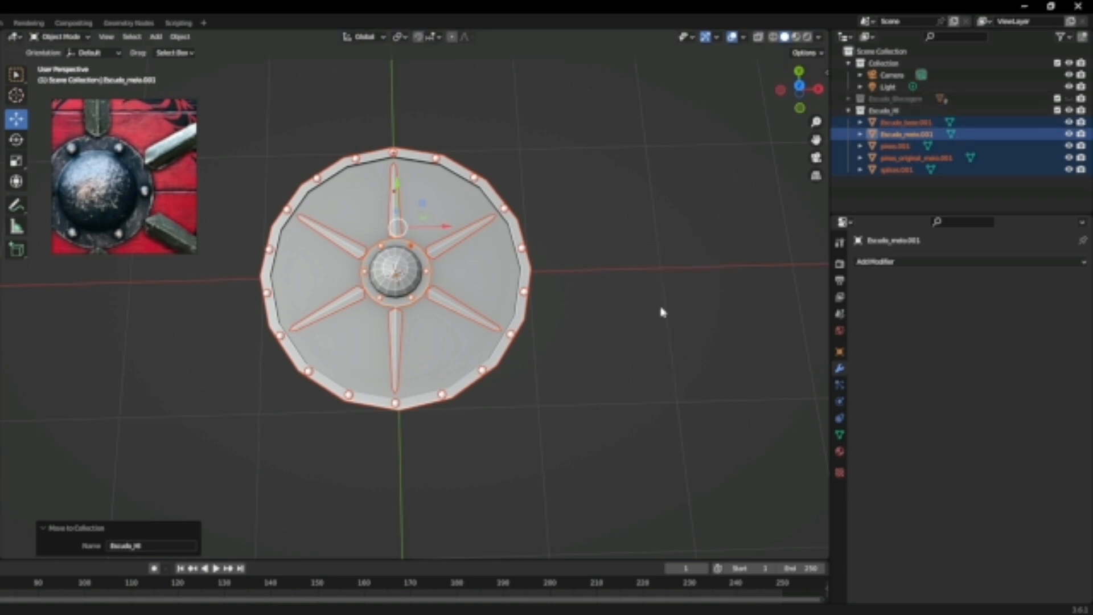
{"action": "left_click", "coordinate": [905, 99]}
{"action": "left_click", "coordinate": [848, 99]}
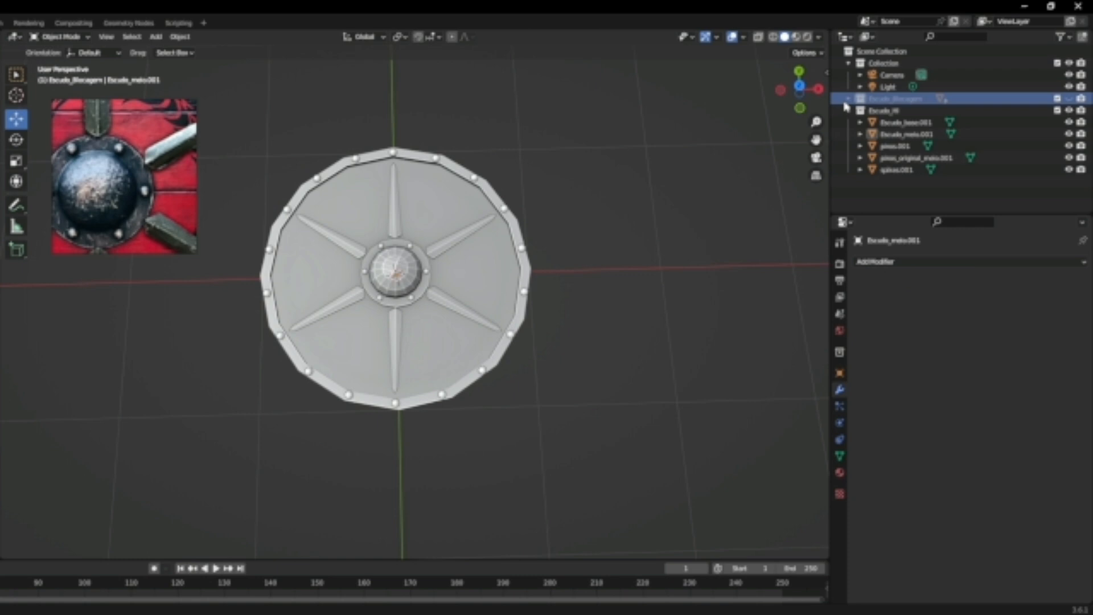
{"action": "middle_click_drag", "start_coordinate": [503, 329], "coordinate": [428, 326], "text": "shift"}
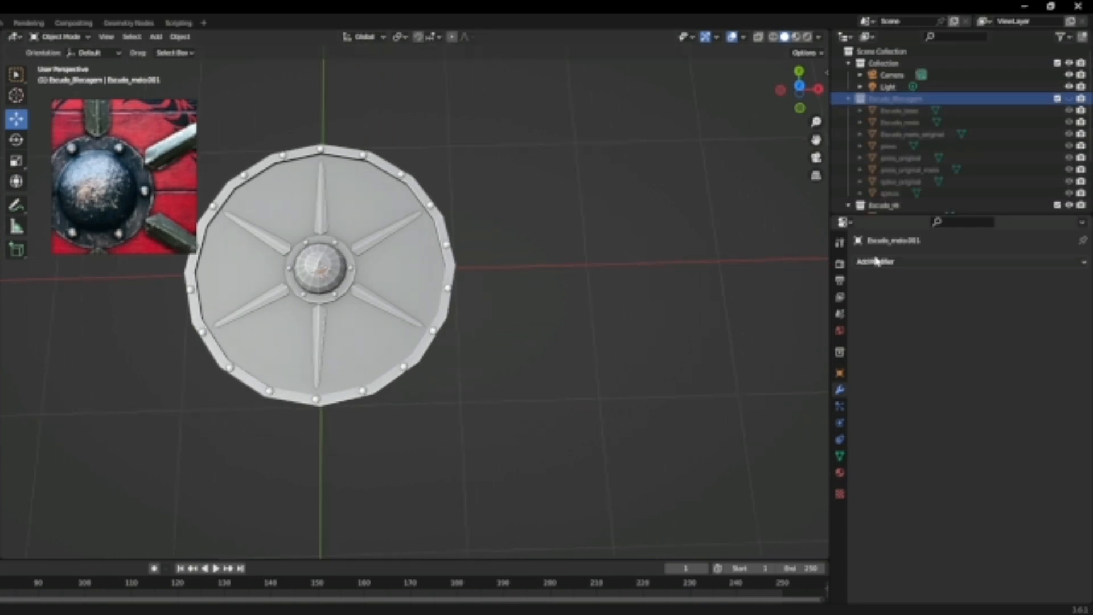
Show the Escudo_Blocagem collection in the viewport and select the spare boss, spike and rivet beside the shield
{"action": "left_click", "coordinate": [907, 194]}
{"action": "left_click", "coordinate": [905, 169], "text": "shift"}
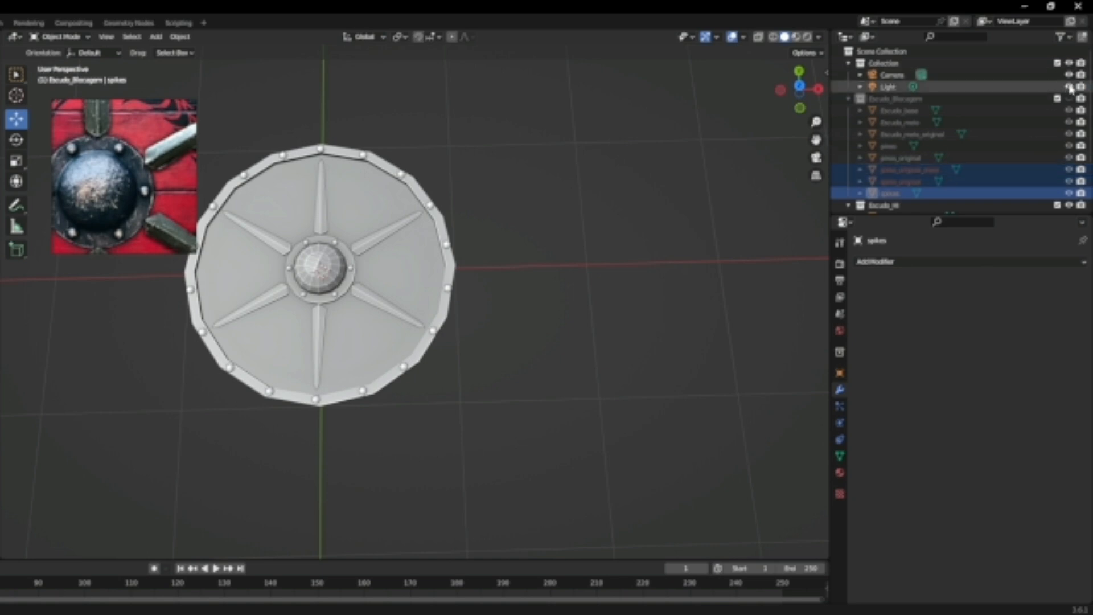
{"action": "left_click", "coordinate": [1069, 99]}
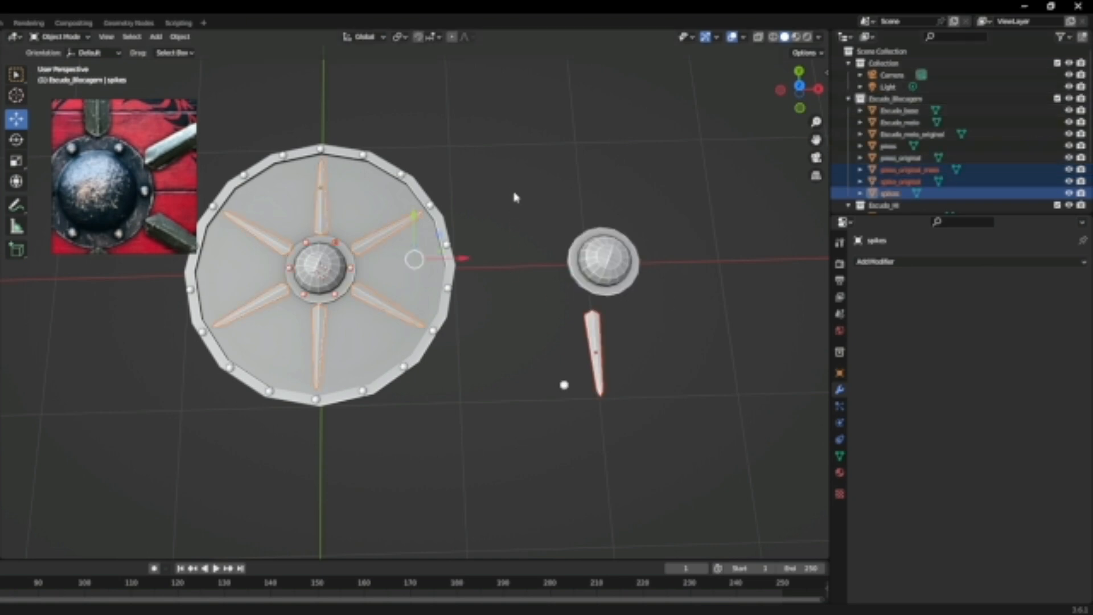
{"action": "left_click_drag", "start_coordinate": [512, 187], "coordinate": [715, 467]}
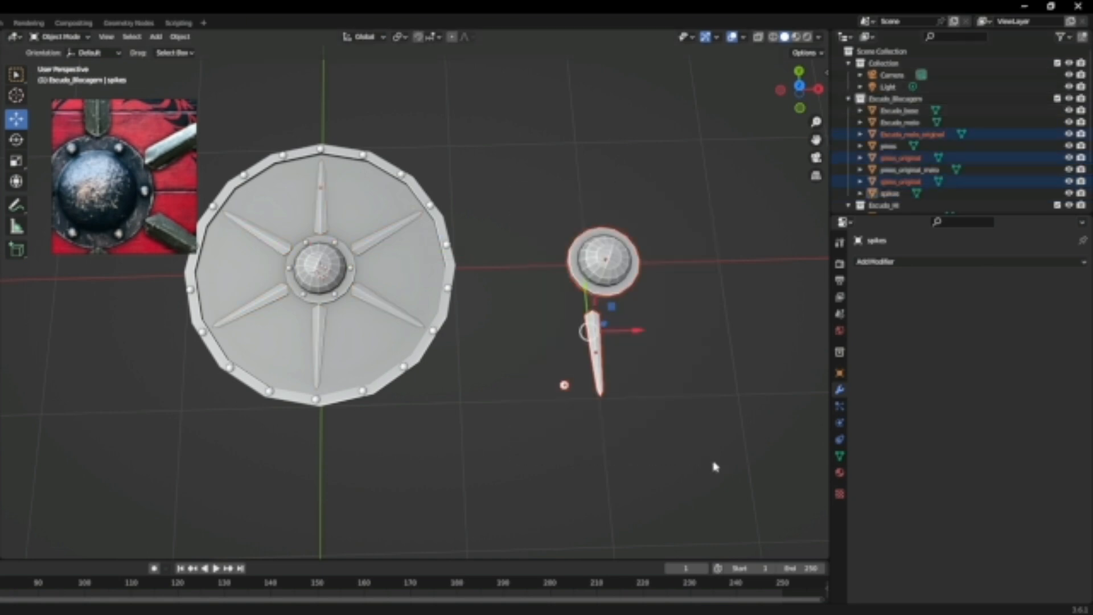
Move the selected spare boss, spike and rivet to a new collection named Escudo_originais
{"action": "key", "text": "m"}
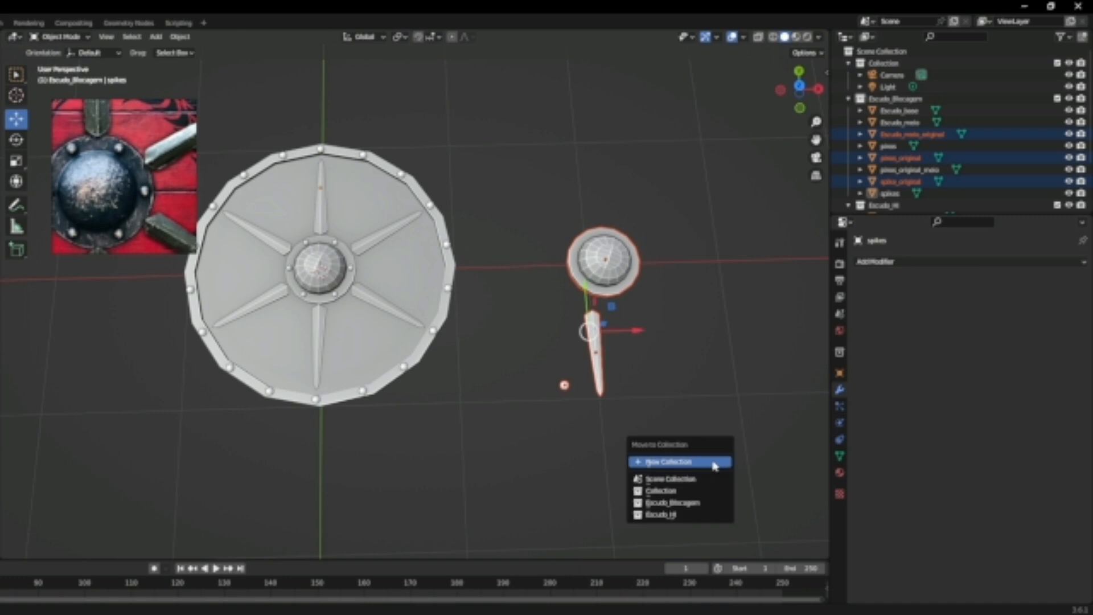
{"action": "left_click", "coordinate": [711, 462]}
{"action": "type", "text": "e"}
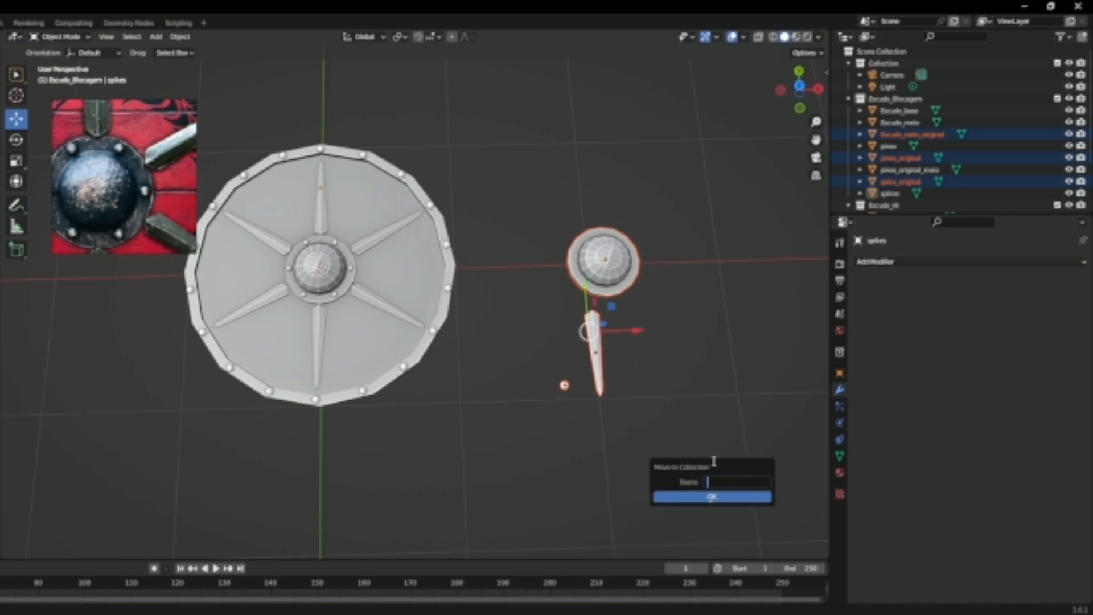
{"action": "type", "text": "SCUDO"}
{"action": "key", "text": "BackSpace"}
{"action": "key", "text": "BackSpace"}
{"action": "key", "text": "BackSpace"}
{"action": "key", "text": "BackSpace"}
{"action": "key", "text": "BackSpace"}
{"action": "key", "text": "BackSpace"}
{"action": "key", "text": "BackSpace"}
{"action": "key", "text": "BackSpace"}
{"action": "key", "text": "BackSpace"}
{"action": "type", "text": "Escudo_originais"}
{"action": "key", "text": "Return"}
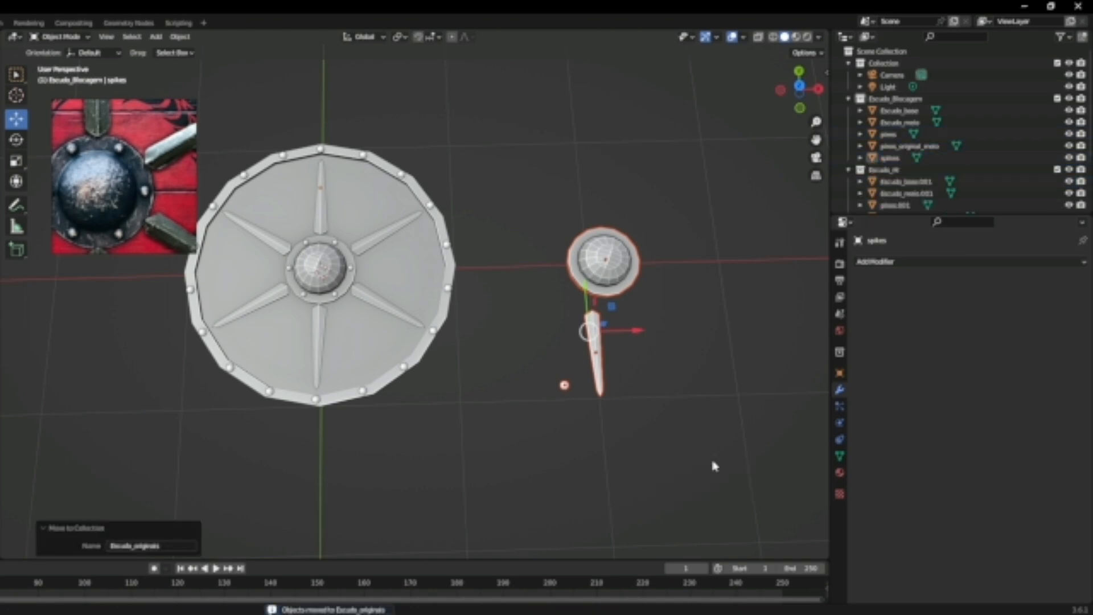
Hide the Escudo_Blocagem and Escudo_originais collections in the viewport and make Escudo_HI the active collection
{"action": "left_click", "coordinate": [1068, 99]}
{"action": "scroll", "coordinate": [1047, 172], "scroll_direction": "down", "scroll_amount": 4}
{"action": "left_click", "coordinate": [1069, 165]}
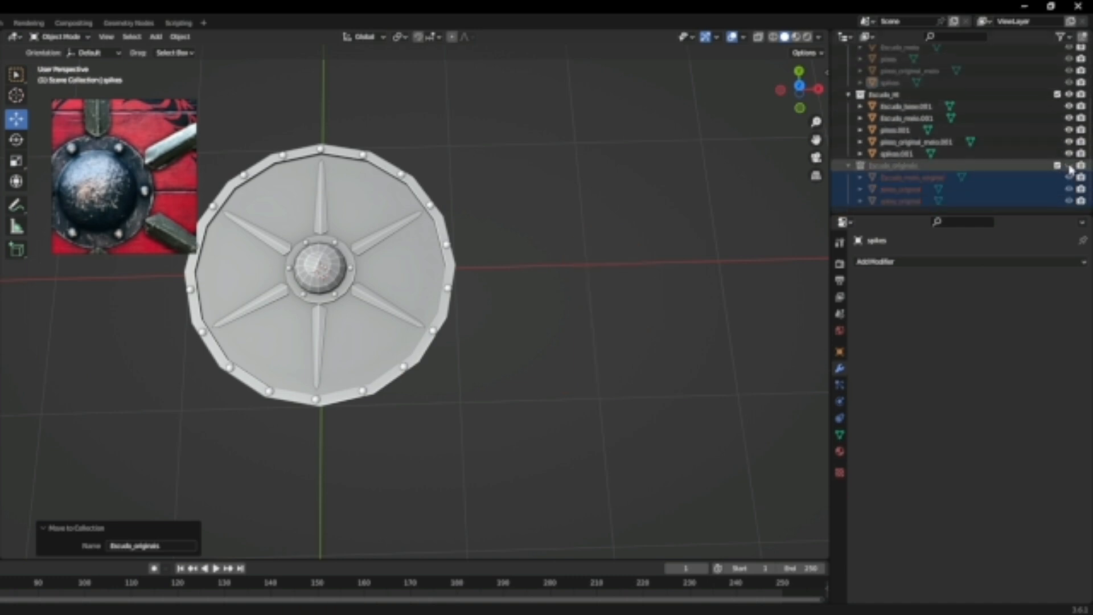
{"action": "left_click", "coordinate": [911, 94]}
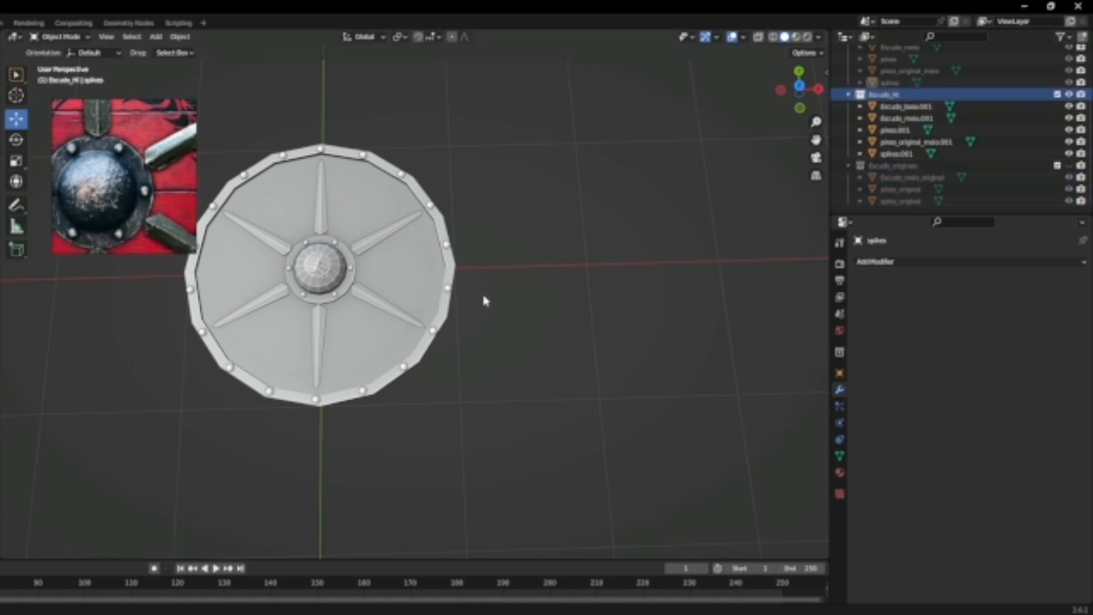
Inspect the Escudo_HI shield up close, selecting its spikes, central boss and base in turn
{"action": "middle_click_drag", "start_coordinate": [434, 353], "coordinate": [565, 393], "text": "shift"}
{"action": "scroll", "coordinate": [515, 341], "scroll_direction": "up", "scroll_amount": 3}
{"action": "left_click", "coordinate": [440, 248]}
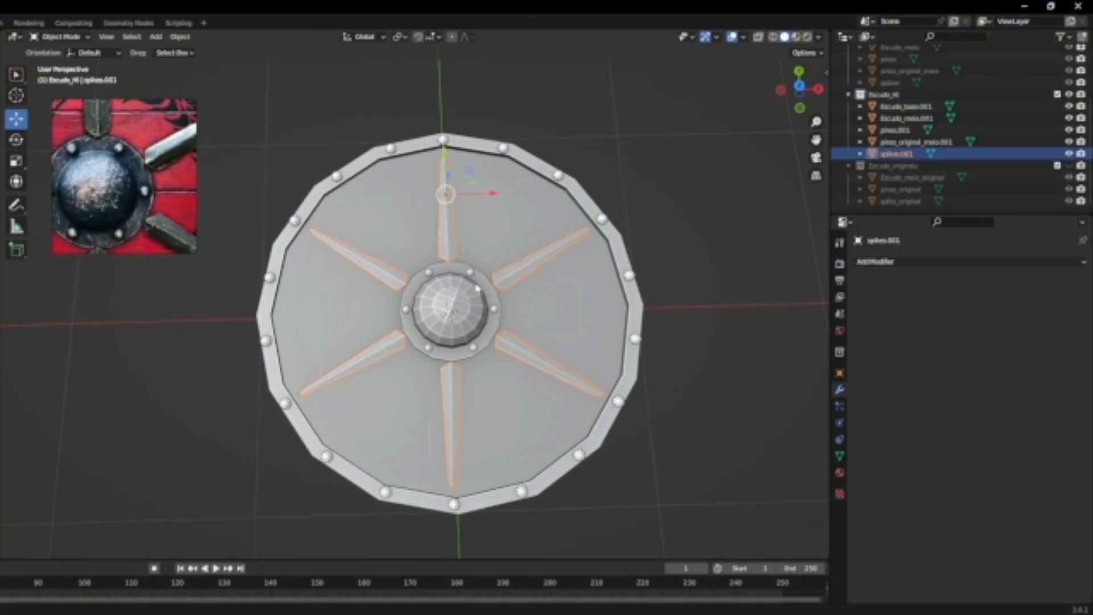
{"action": "left_click", "coordinate": [455, 325]}
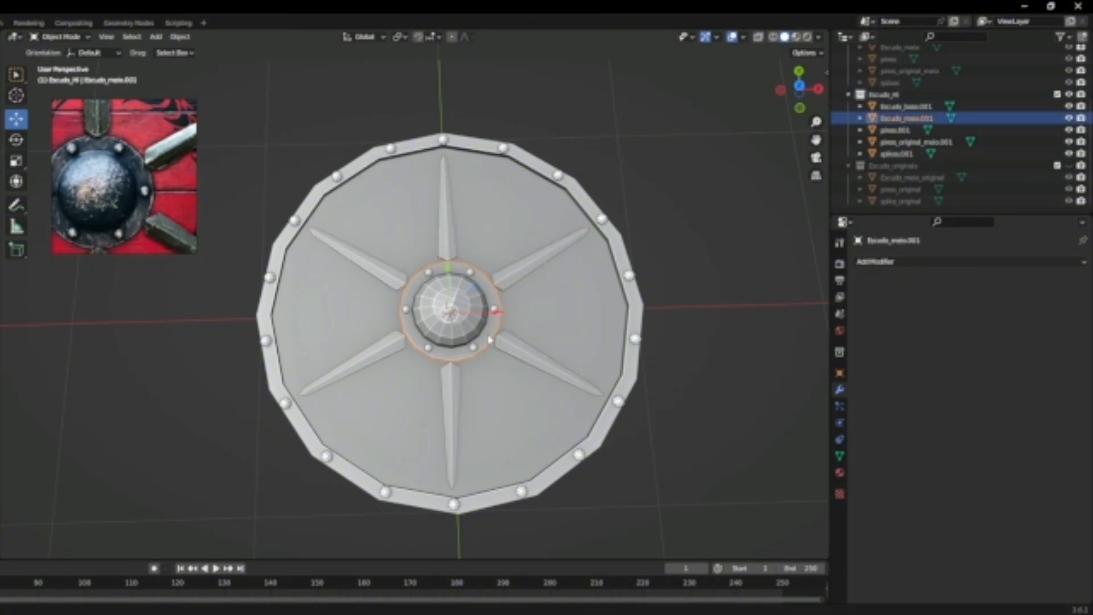
{"action": "scroll", "coordinate": [490, 340], "scroll_direction": "up", "scroll_amount": 2}
{"action": "left_click", "coordinate": [542, 182]}
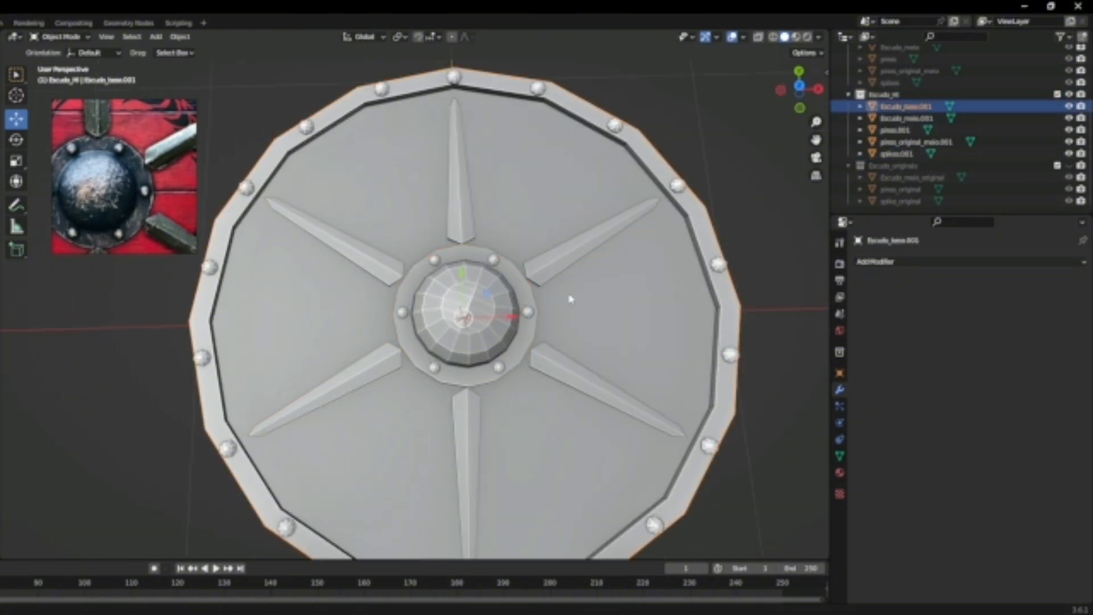
{"action": "scroll", "coordinate": [590, 328], "scroll_direction": "down", "scroll_amount": 1}
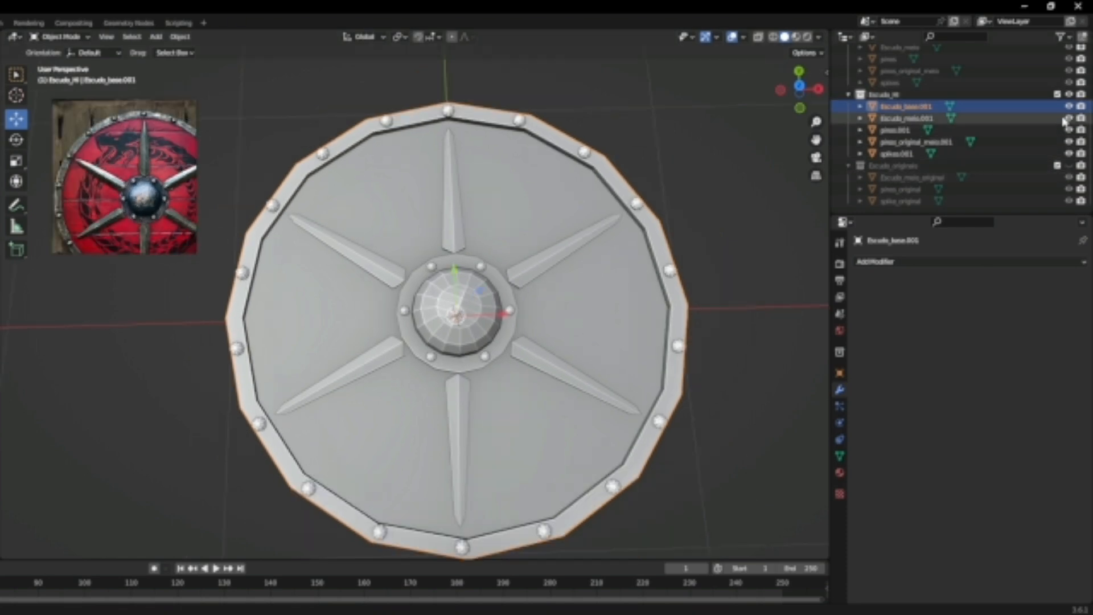
{"action": "left_click", "coordinate": [1070, 95]}
{"action": "left_click", "coordinate": [1069, 95]}
{"action": "left_click", "coordinate": [989, 95]}
{"action": "key", "text": "x"}
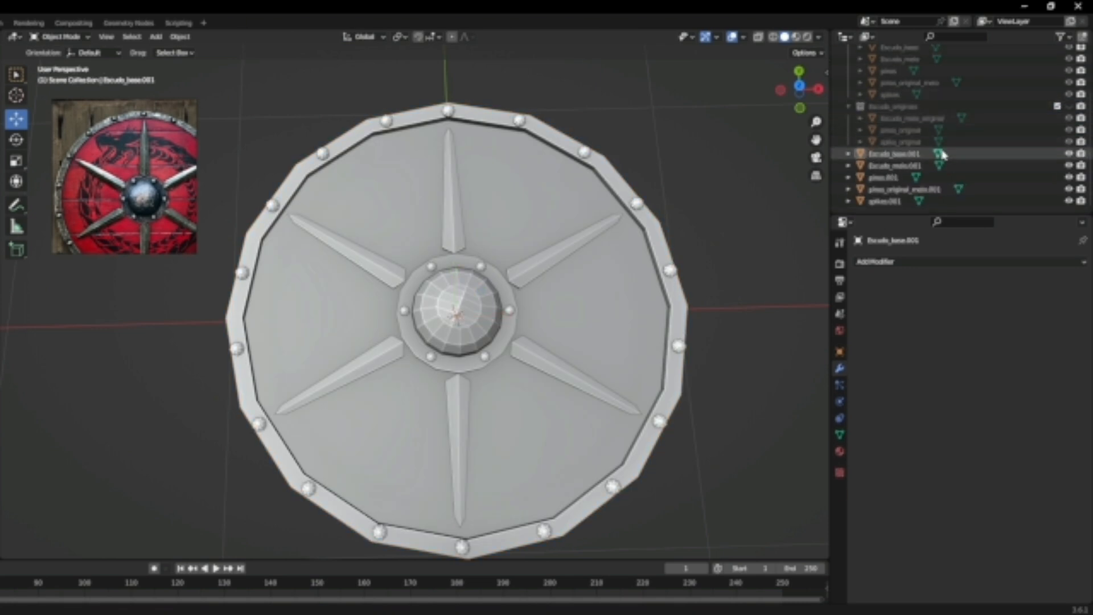
{"action": "key", "text": "ctrl+z"}
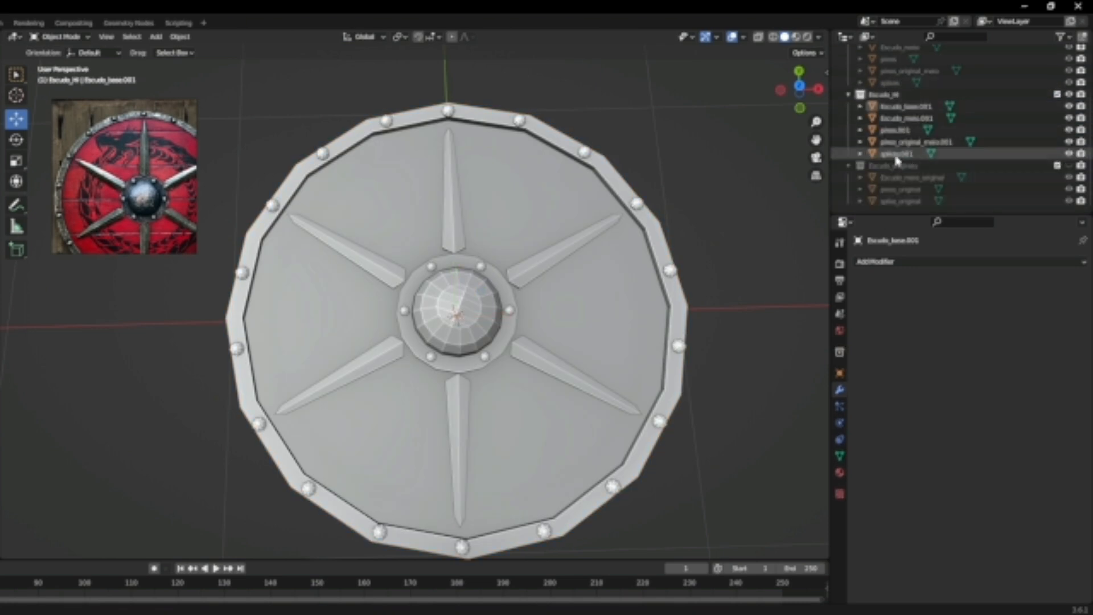
{"action": "left_click", "coordinate": [896, 99]}
{"action": "left_click", "coordinate": [902, 154], "text": "shift"}
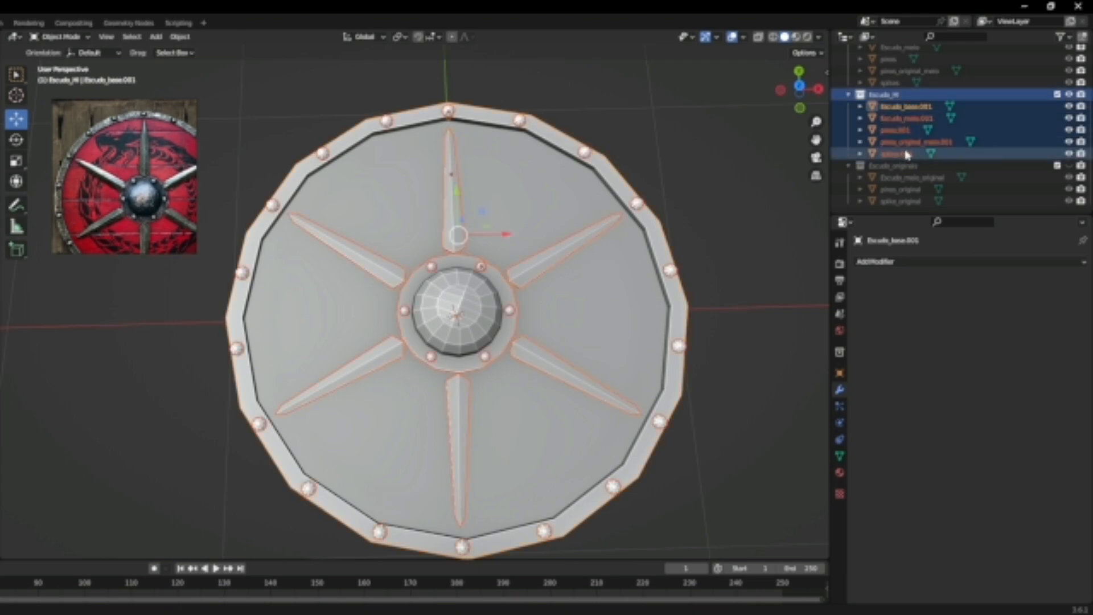
{"action": "left_click", "coordinate": [905, 154]}
Show the Escudo_Blocagem collection in the viewport again and make it the active collection
{"action": "scroll", "coordinate": [906, 155], "scroll_direction": "up", "scroll_amount": 5}
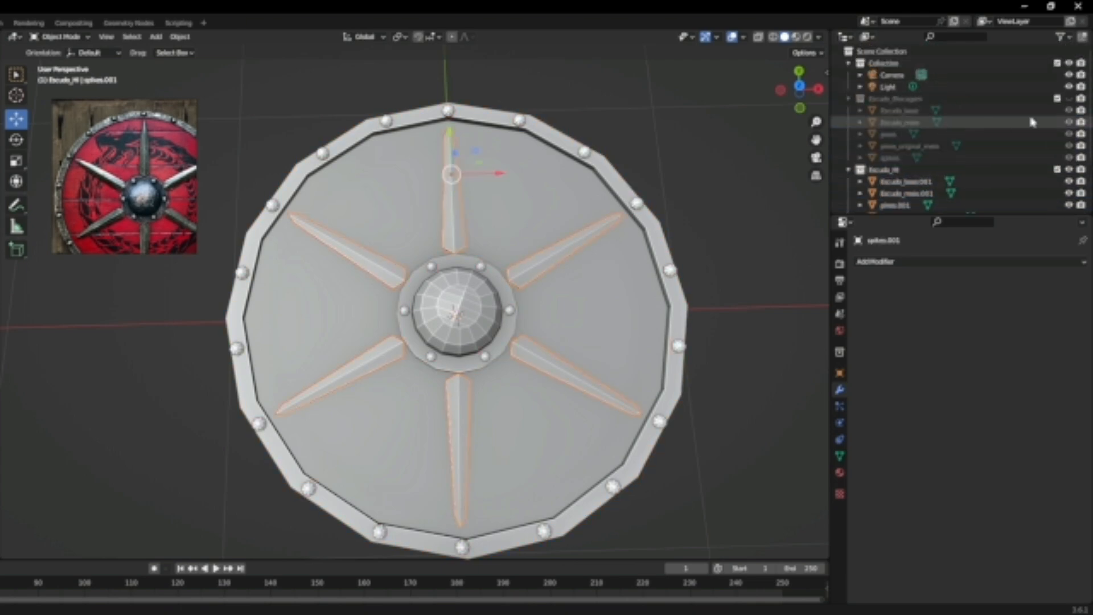
{"action": "left_click", "coordinate": [911, 98]}
{"action": "scroll", "coordinate": [637, 239], "scroll_direction": "down", "scroll_amount": 2}
{"action": "scroll", "coordinate": [597, 295], "scroll_direction": "up", "scroll_amount": 2}
{"action": "scroll", "coordinate": [589, 298], "scroll_direction": "down", "scroll_amount": 1}
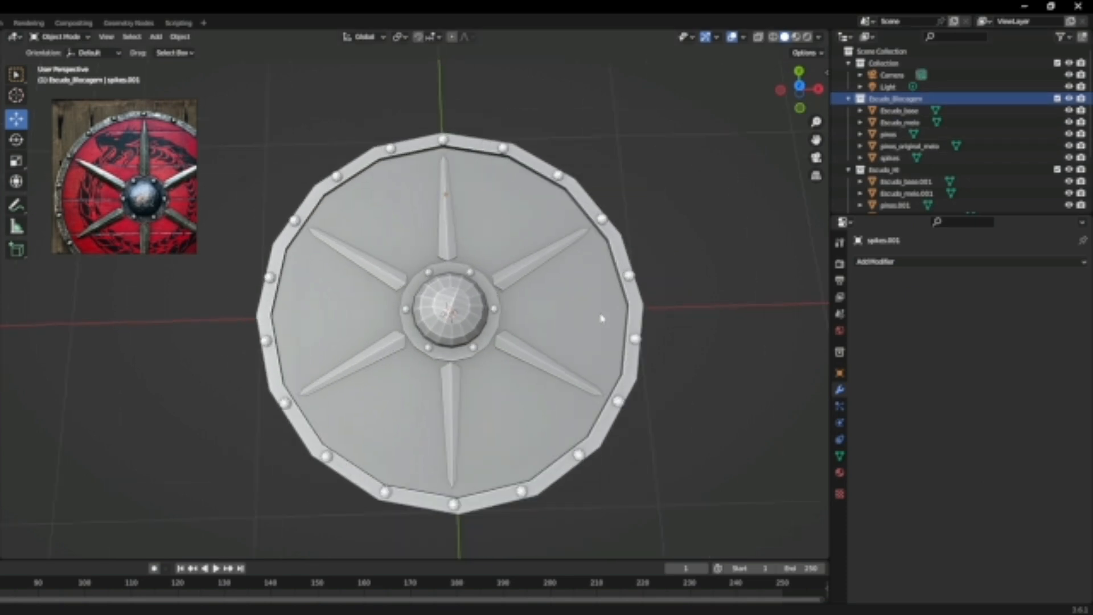
Add a cube at the shield's centre and flatten it along Z to about 0.02 of its height
{"action": "key", "text": "shift+a"}
{"action": "mouse_move", "coordinate": [602, 319]}
{"action": "left_click", "coordinate": [647, 325]}
{"action": "scroll", "coordinate": [626, 359], "scroll_direction": "down", "scroll_amount": 3}
{"action": "middle_click_drag", "start_coordinate": [602, 378], "coordinate": [595, 298]}
{"action": "key", "text": "s"}
{"action": "key", "text": "z"}
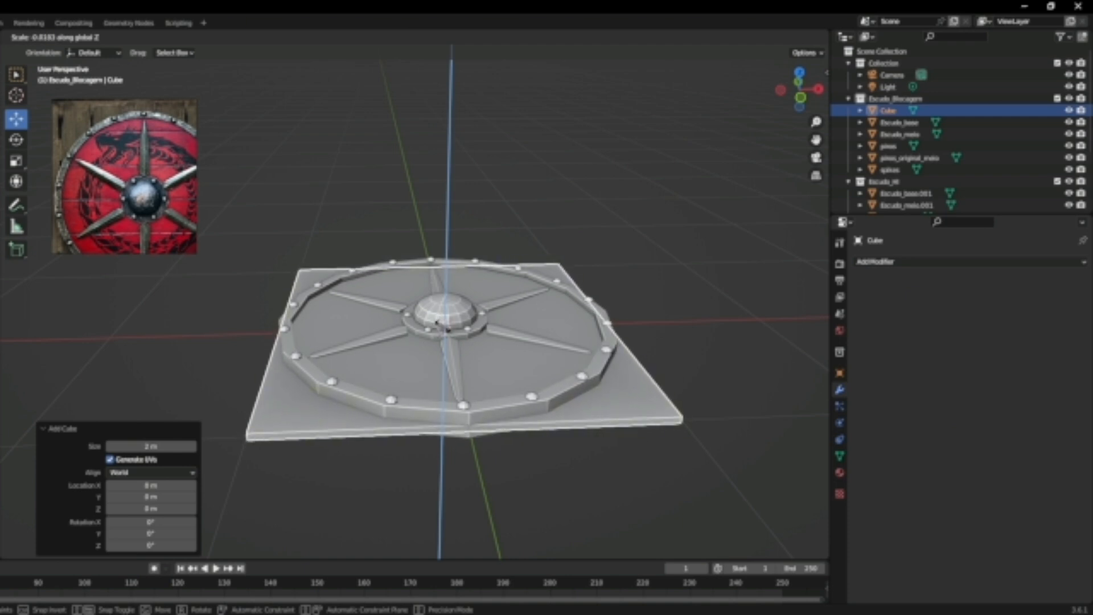
{"action": "left_click", "coordinate": [441, 326]}
{"action": "middle_click_drag", "start_coordinate": [441, 326], "coordinate": [501, 405]}
{"action": "key", "text": "s"}
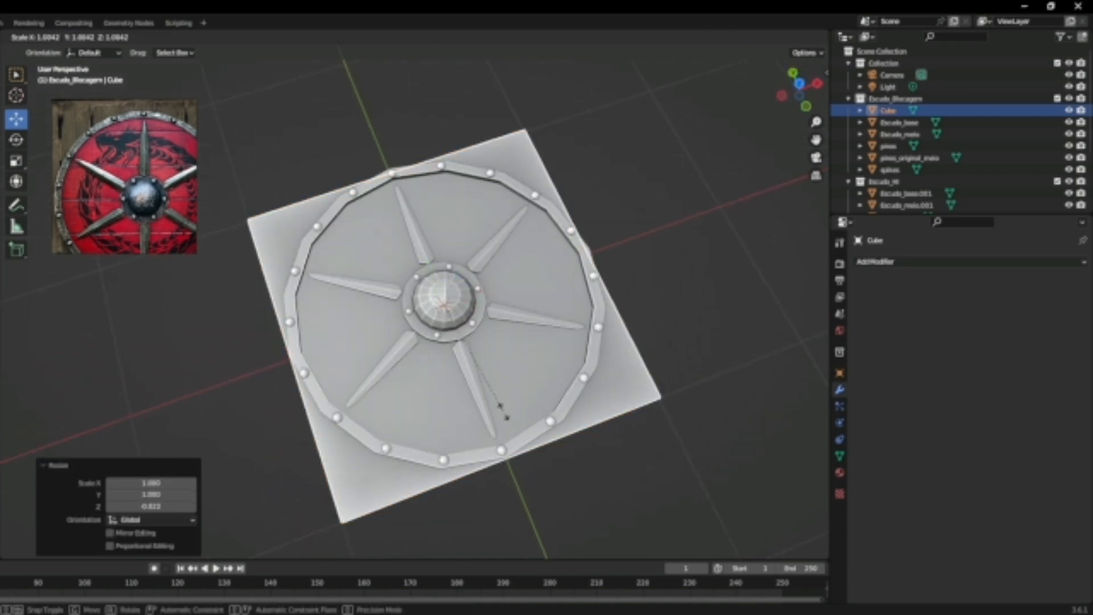
{"action": "key", "text": "Escape"}
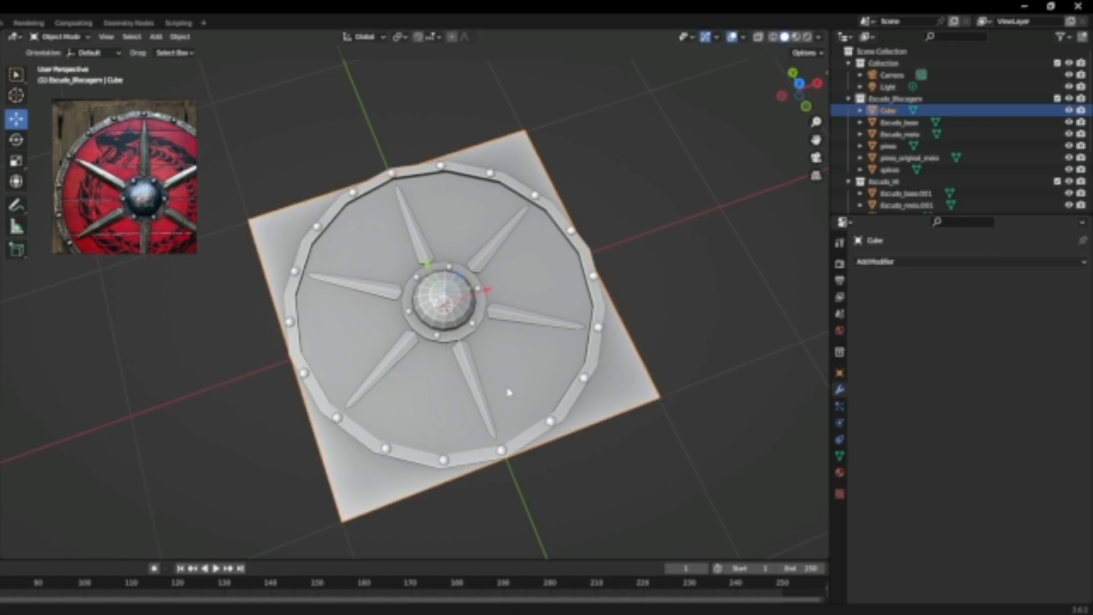
{"action": "middle_click_drag", "start_coordinate": [508, 391], "coordinate": [512, 402]}
{"action": "key", "text": "s"}
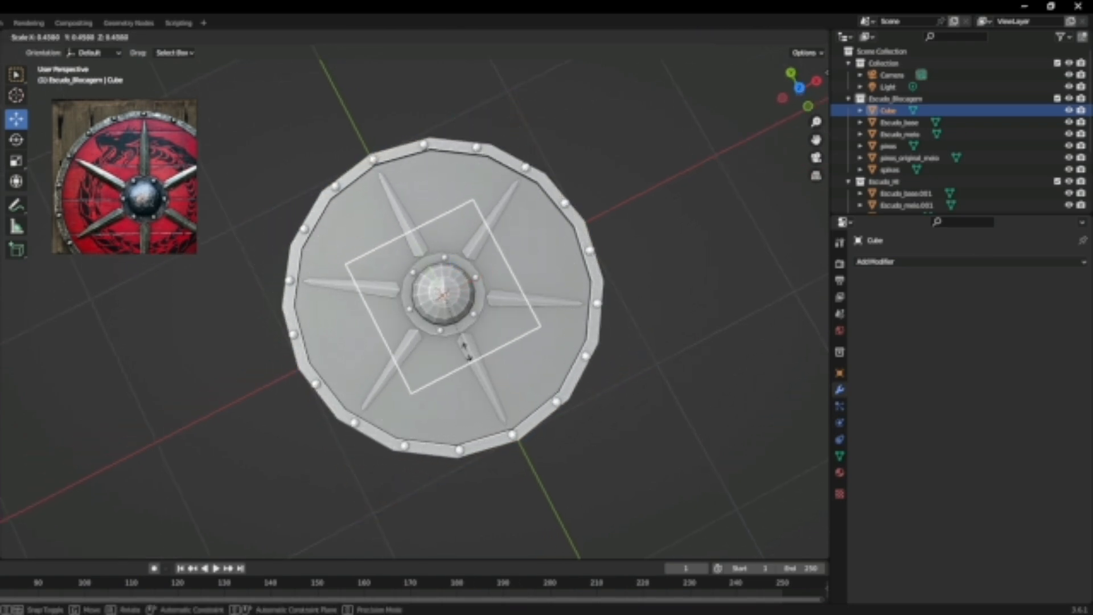
{"action": "left_click", "coordinate": [466, 351]}
{"action": "key", "text": "ctrl+z"}
Narrow the flattened cube along Y to about 0.22 of its width, forming a plank across the shield
{"action": "key", "text": "s"}
{"action": "key", "text": "y"}
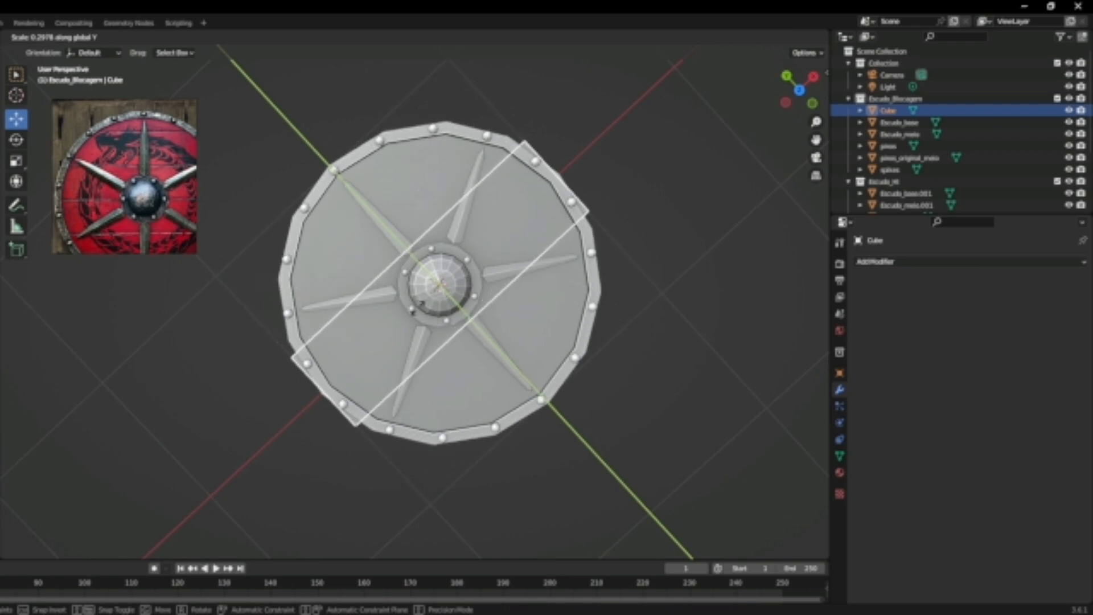
{"action": "left_click", "coordinate": [429, 310]}
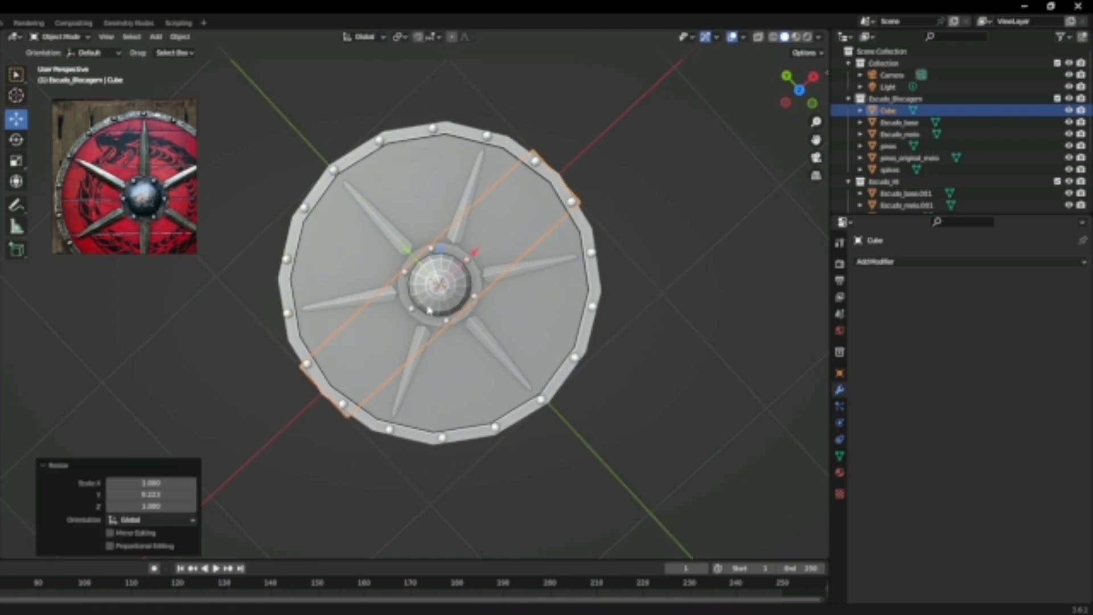
Move the plank about 0.3 m along Y, off the shield's centre
{"action": "middle_click_drag", "start_coordinate": [216, 249], "coordinate": [242, 268]}
{"action": "key", "text": "g"}
{"action": "key", "text": "y"}
{"action": "left_click", "coordinate": [339, 265]}
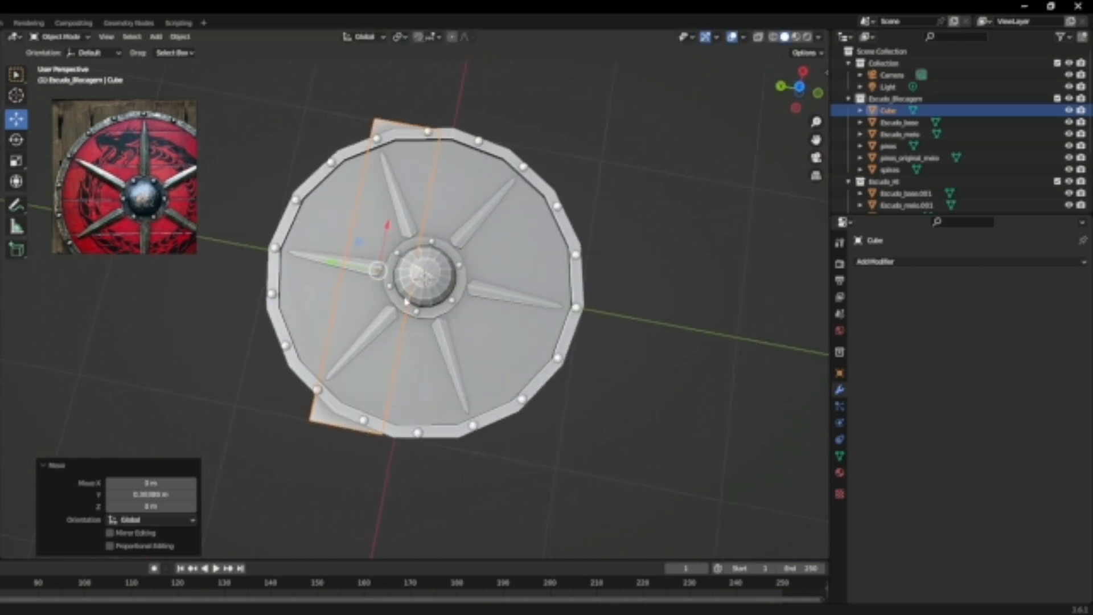
{"action": "scroll", "coordinate": [436, 300], "scroll_direction": "up", "scroll_amount": 3}
{"action": "key", "text": "Tab"}
{"action": "key", "text": "Tab"}
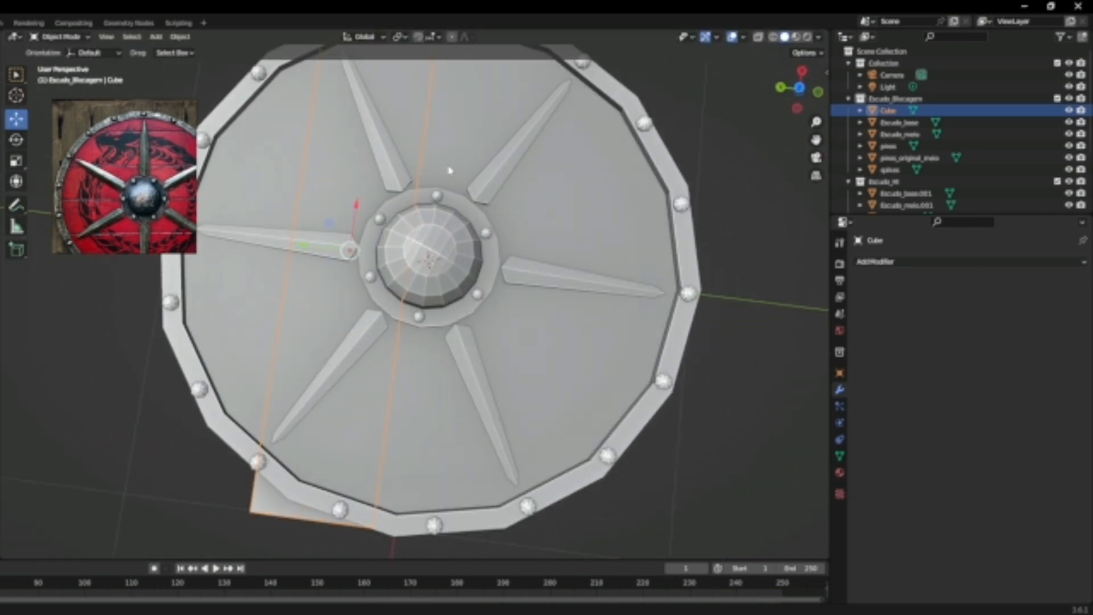
Select a radial edge on the Escudo_base.001 face in Edit Mode, snap the 3D cursor to it and return to Object Mode
{"action": "left_click", "coordinate": [450, 166]}
{"action": "key", "text": "Tab"}
{"action": "left_click", "coordinate": [441, 151]}
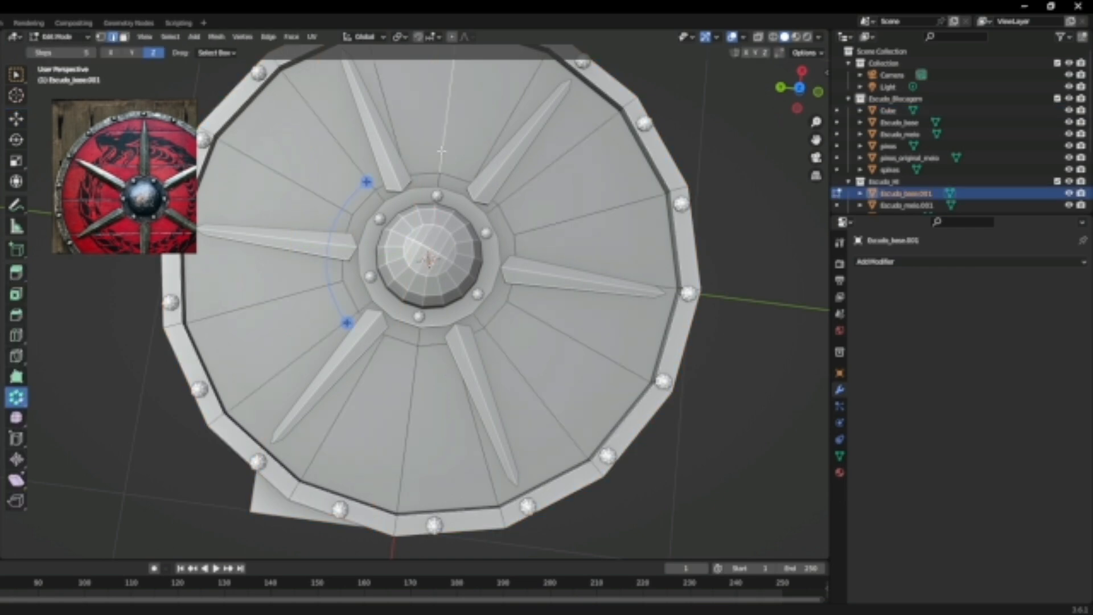
{"action": "key", "text": "shift+s"}
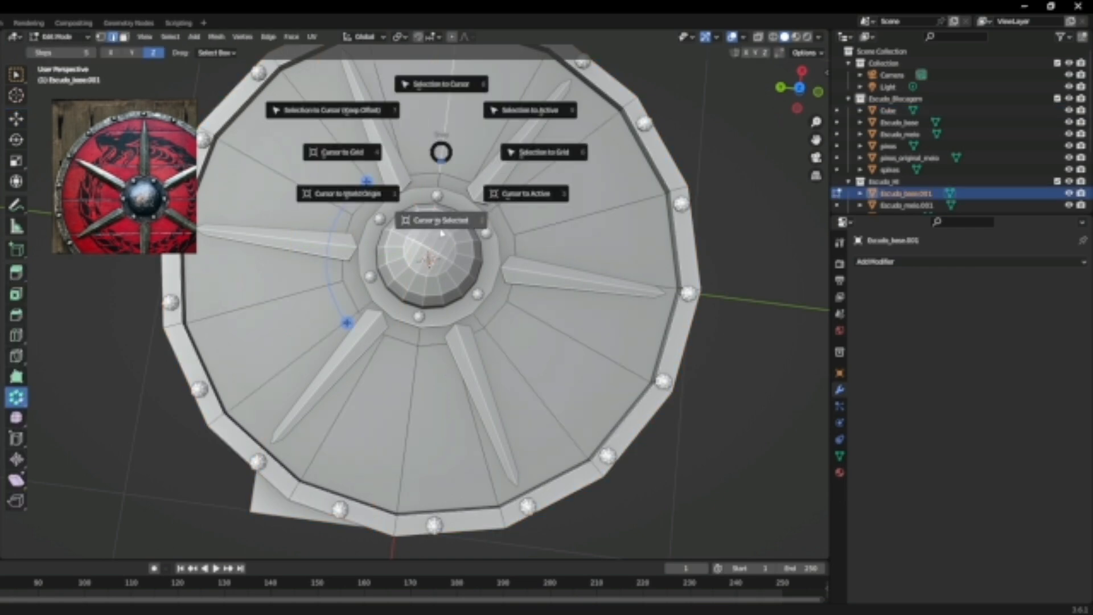
{"action": "left_click", "coordinate": [441, 228]}
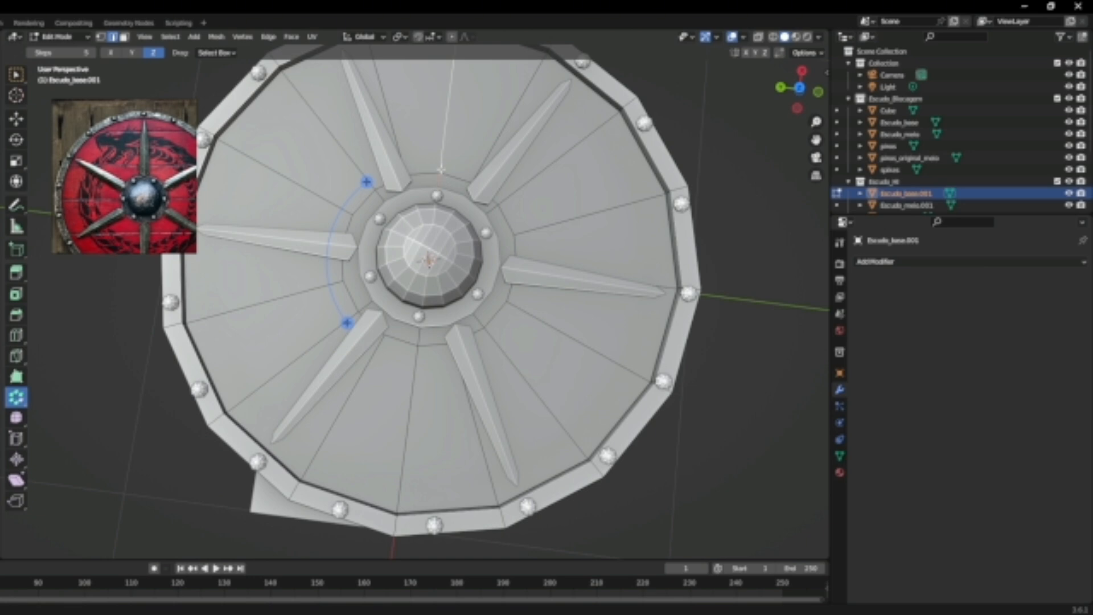
{"action": "key", "text": "shift+s"}
{"action": "left_click", "coordinate": [447, 224]}
{"action": "key", "text": "Tab"}
Snap the plank to the 3D cursor and move it about -0.6 m along X to span the shield
{"action": "left_click", "coordinate": [266, 512]}
{"action": "key", "text": "shift+s"}
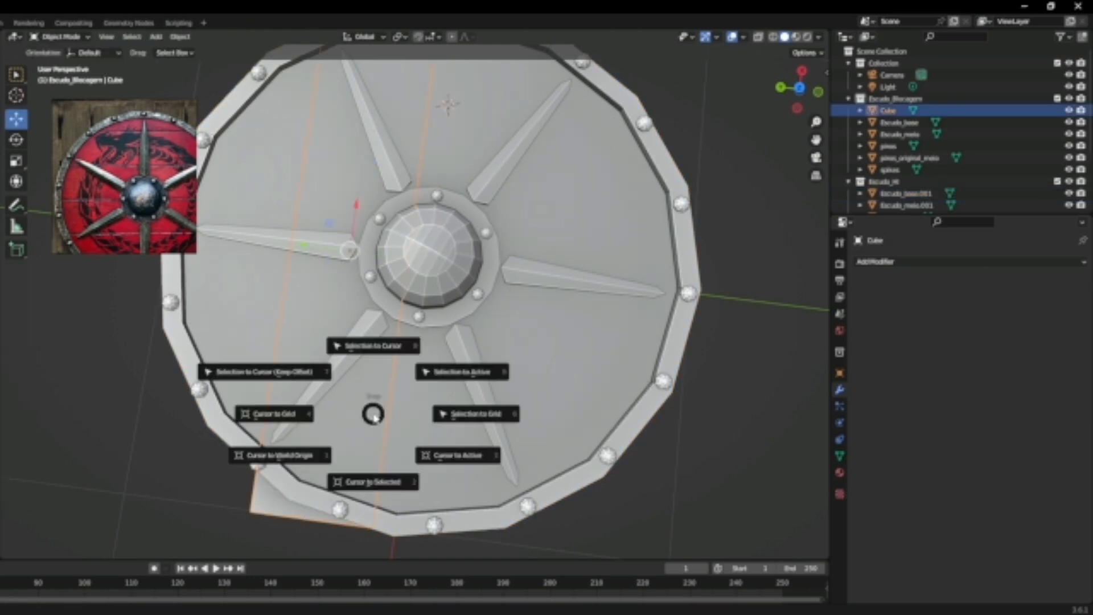
{"action": "left_click", "coordinate": [380, 345]}
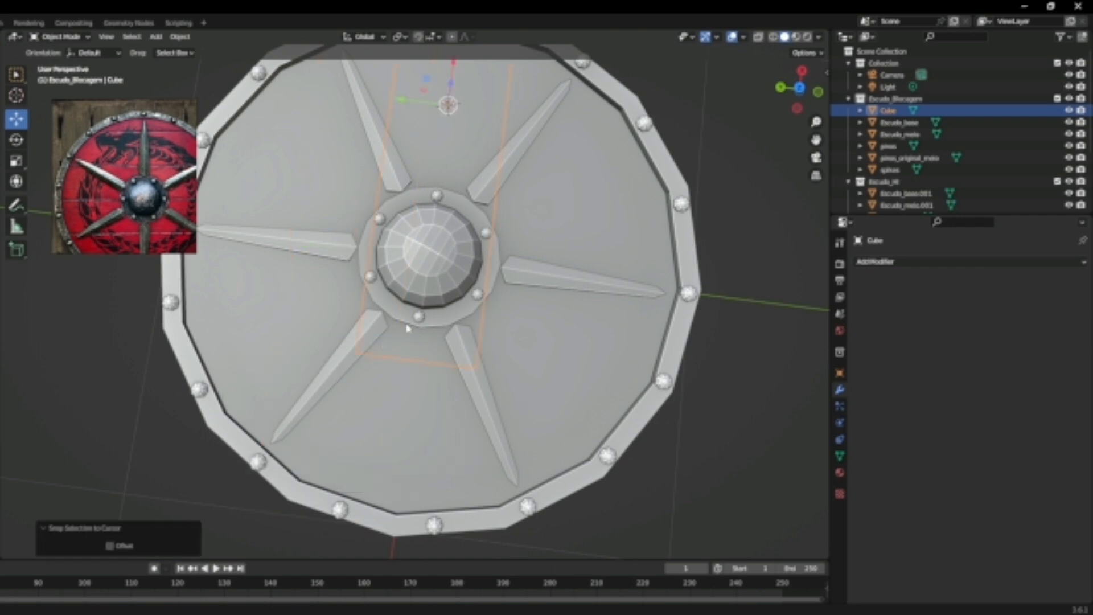
{"action": "key", "text": "g"}
{"action": "key", "text": "x"}
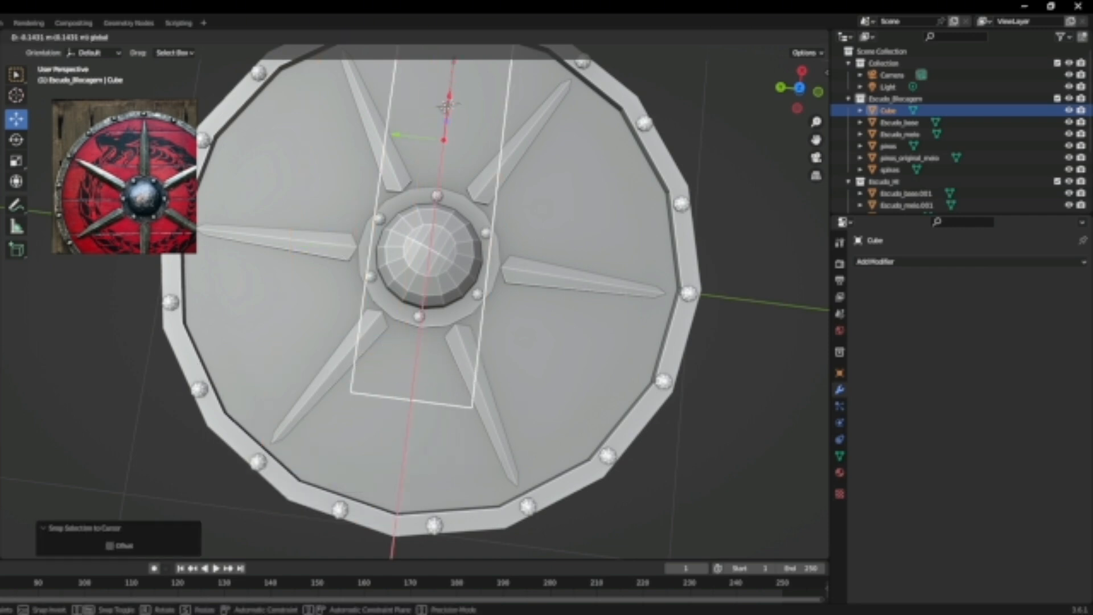
{"action": "left_click", "coordinate": [407, 219]}
Turn on X-ray in top view and move the plank about 0.226 m along Y so its edge meets the centre line
{"action": "left_click", "coordinate": [759, 37]}
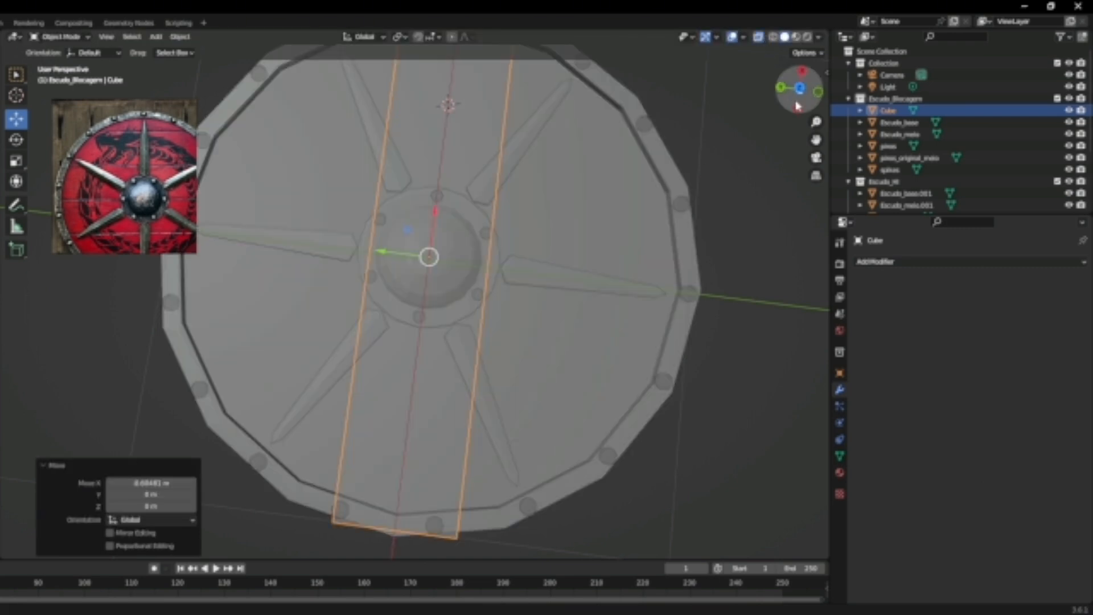
{"action": "left_click", "coordinate": [799, 93]}
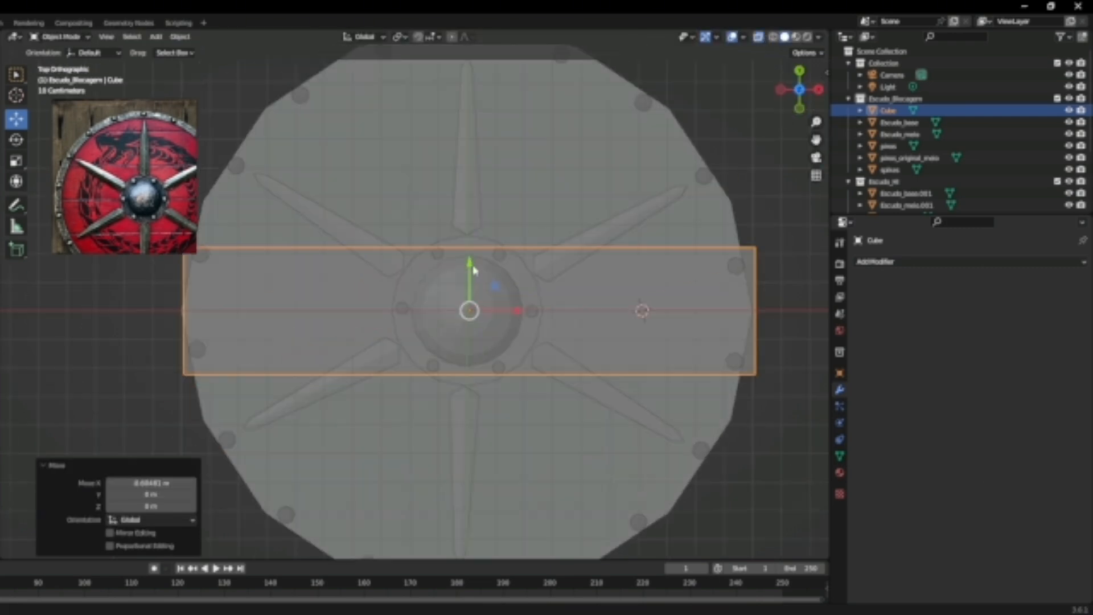
{"action": "key", "text": "g"}
{"action": "key", "text": "y"}
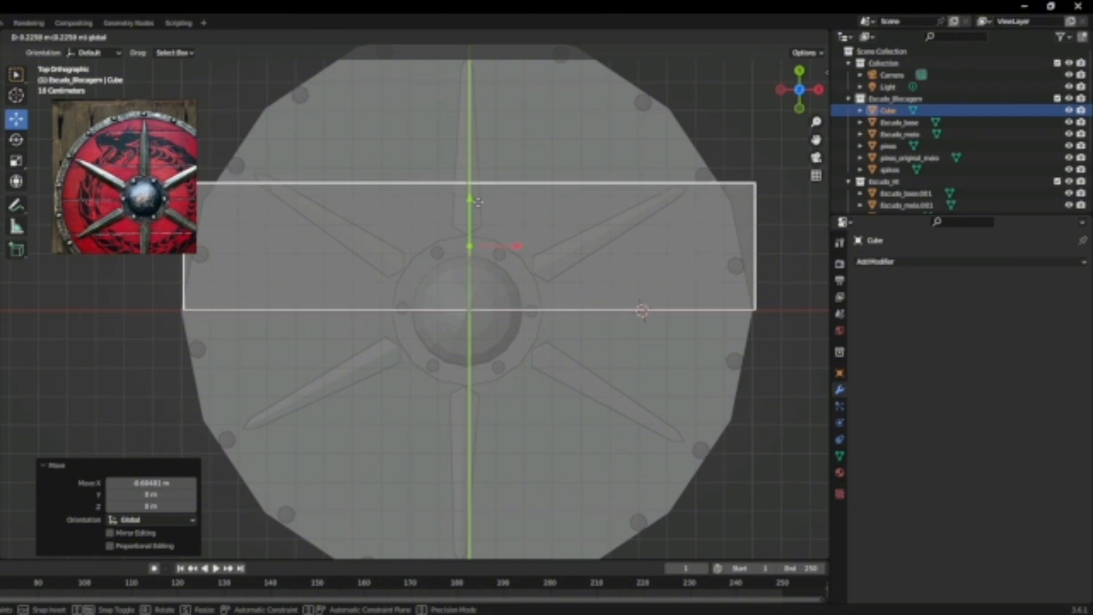
{"action": "left_click", "coordinate": [477, 202]}
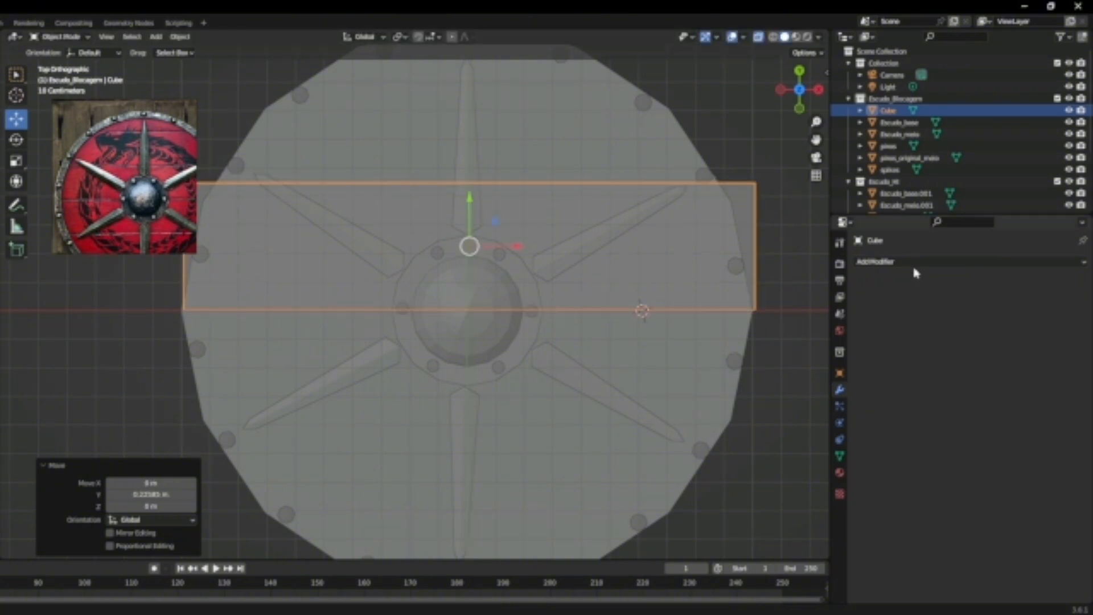
Turn off X-ray and add a Mirror modifier to the plank with only the Y axis enabled
{"action": "left_click", "coordinate": [913, 268]}
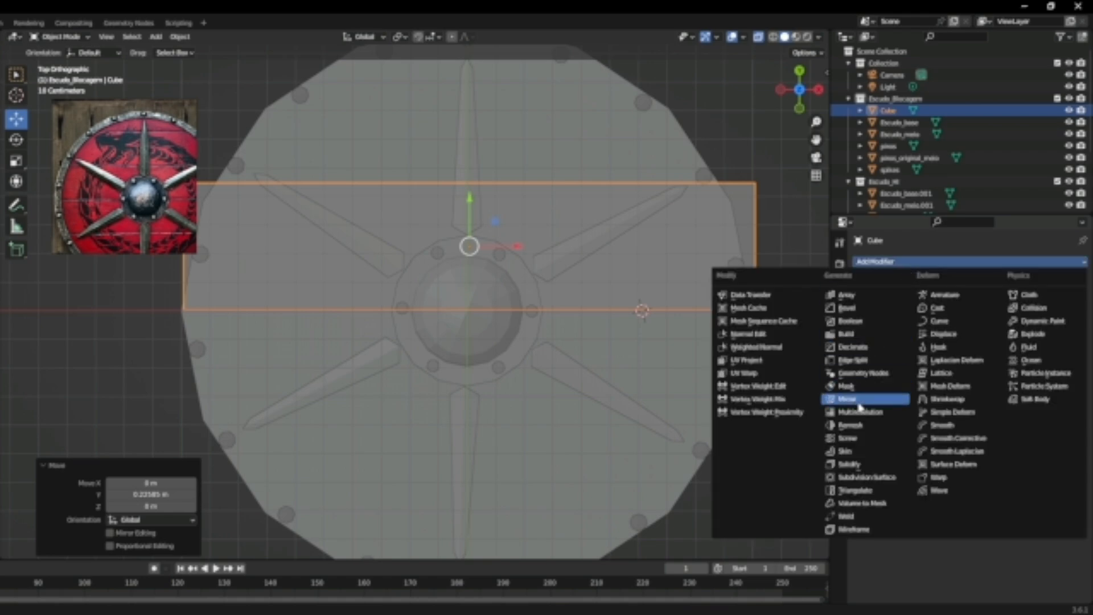
{"action": "left_click", "coordinate": [759, 37]}
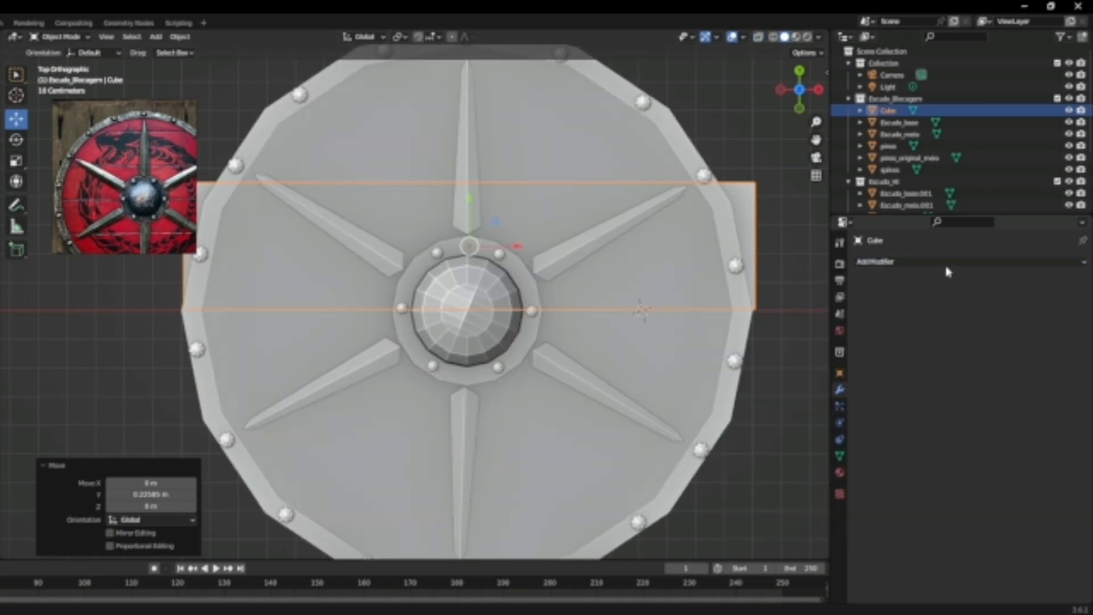
{"action": "left_click", "coordinate": [945, 263]}
{"action": "left_click", "coordinate": [878, 392]}
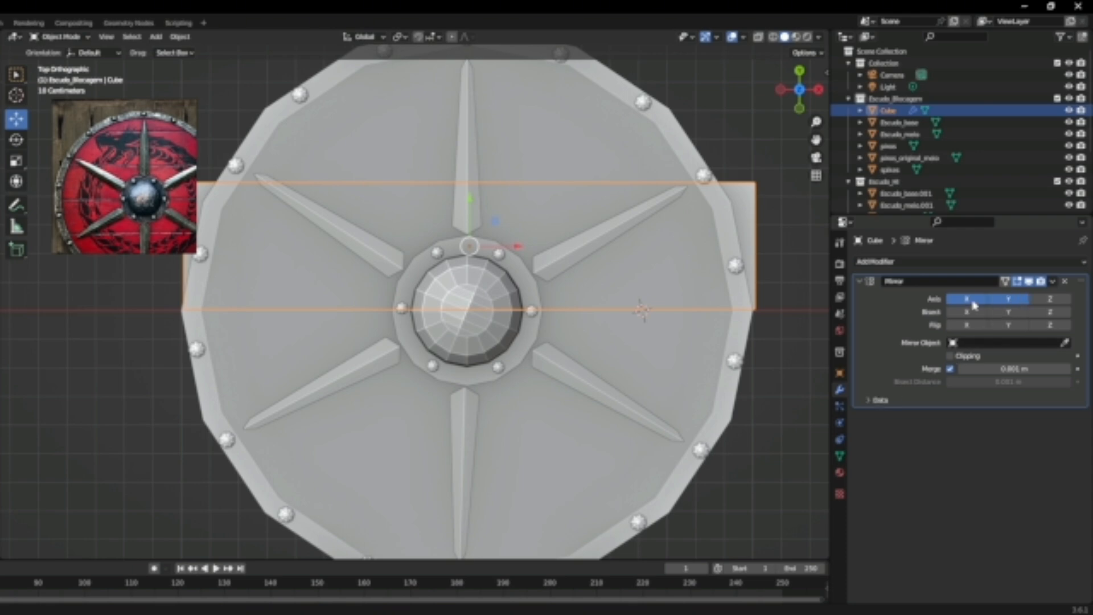
{"action": "middle_click_drag", "start_coordinate": [712, 371], "coordinate": [512, 337]}
{"action": "left_click_drag", "start_coordinate": [330, 271], "coordinate": [310, 272]}
{"action": "key", "text": "ctrl+z"}
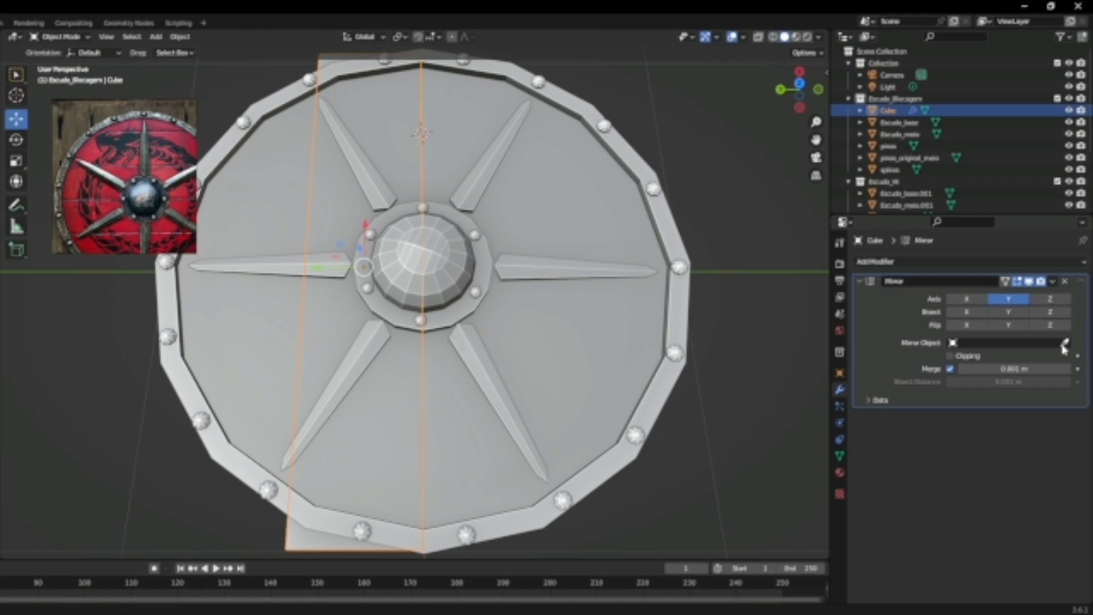
Pick Escudo_base as the plank's mirror object so the plank is mirrored across the shield's centre
{"action": "middle_click_drag", "start_coordinate": [600, 305], "coordinate": [585, 272]}
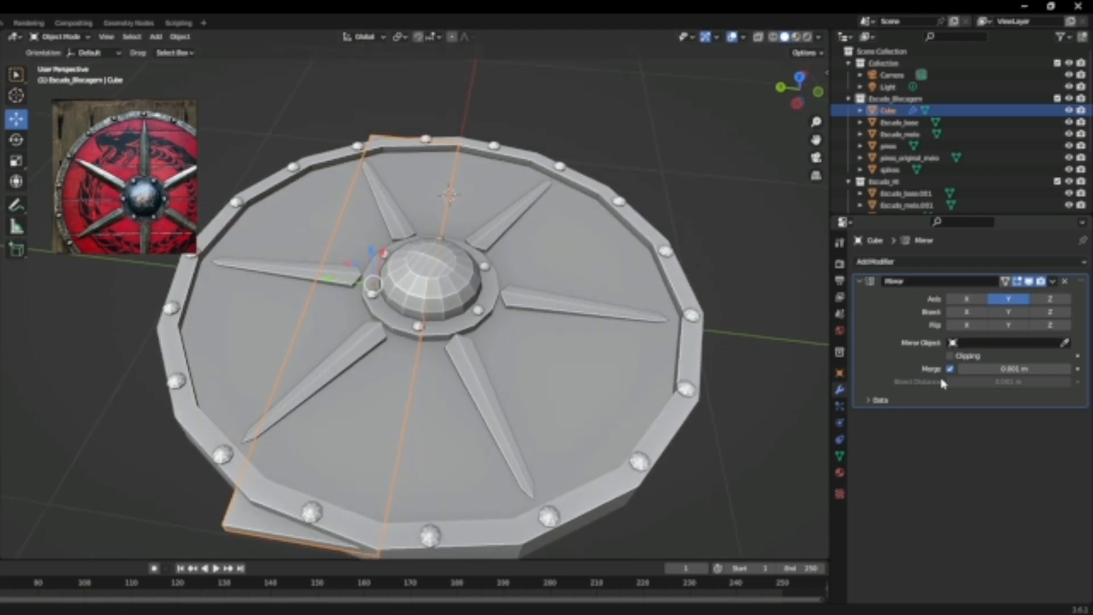
{"action": "left_click", "coordinate": [1066, 343]}
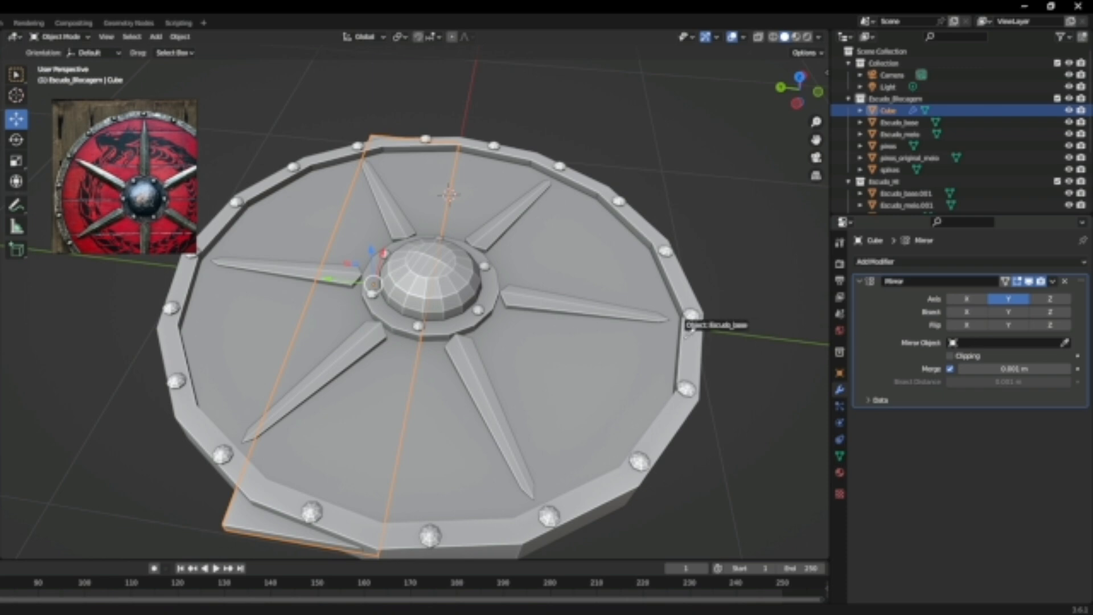
{"action": "left_click", "coordinate": [653, 339]}
{"action": "middle_click_drag", "start_coordinate": [597, 344], "coordinate": [599, 293]}
{"action": "middle_click_drag", "start_coordinate": [484, 296], "coordinate": [496, 378]}
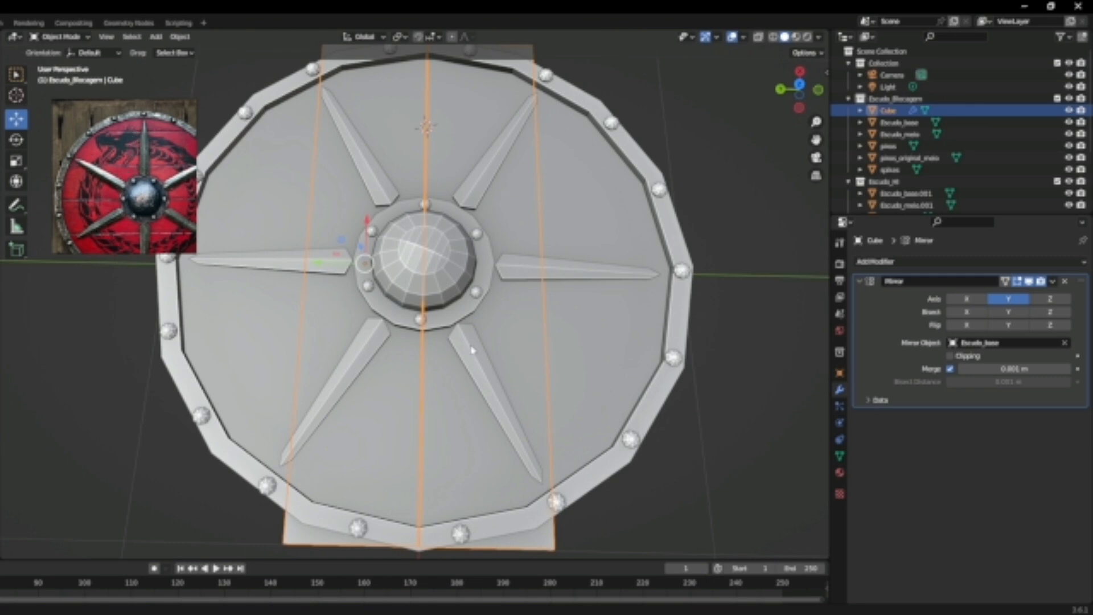
{"action": "key", "text": "s"}
{"action": "key", "text": "y"}
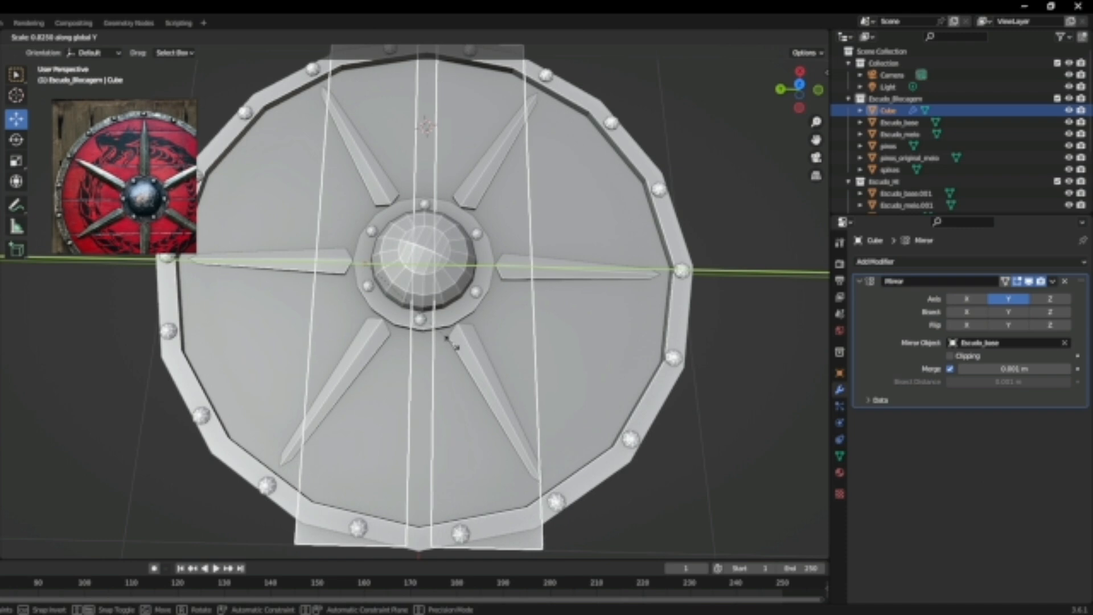
{"action": "left_click", "coordinate": [345, 311]}
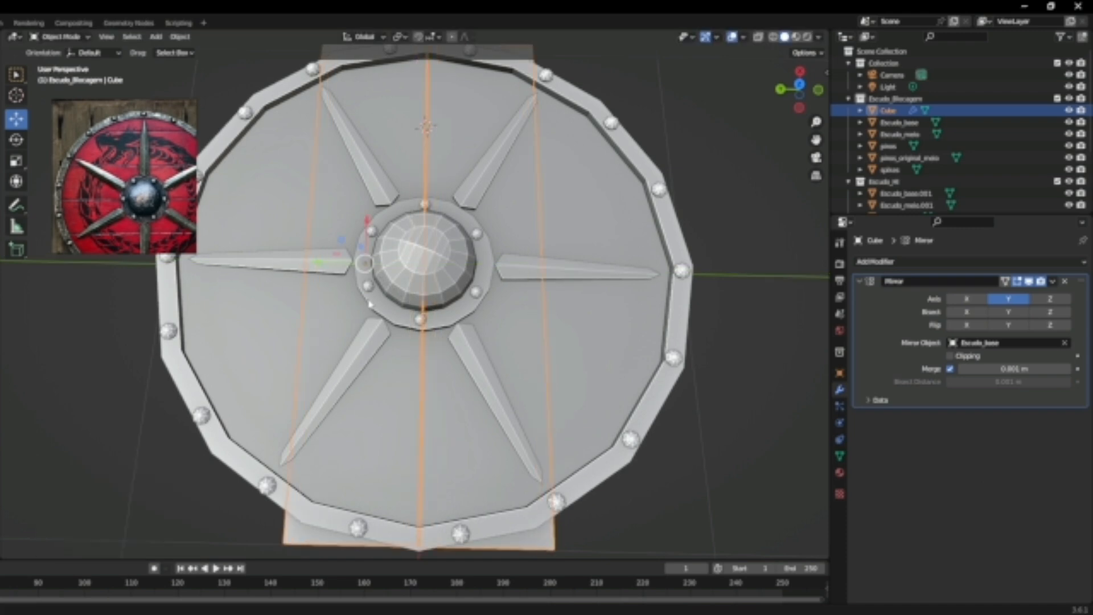
{"action": "key", "text": "Tab"}
{"action": "scroll", "coordinate": [402, 294], "scroll_direction": "up", "scroll_amount": 2}
{"action": "key", "text": "Tab"}
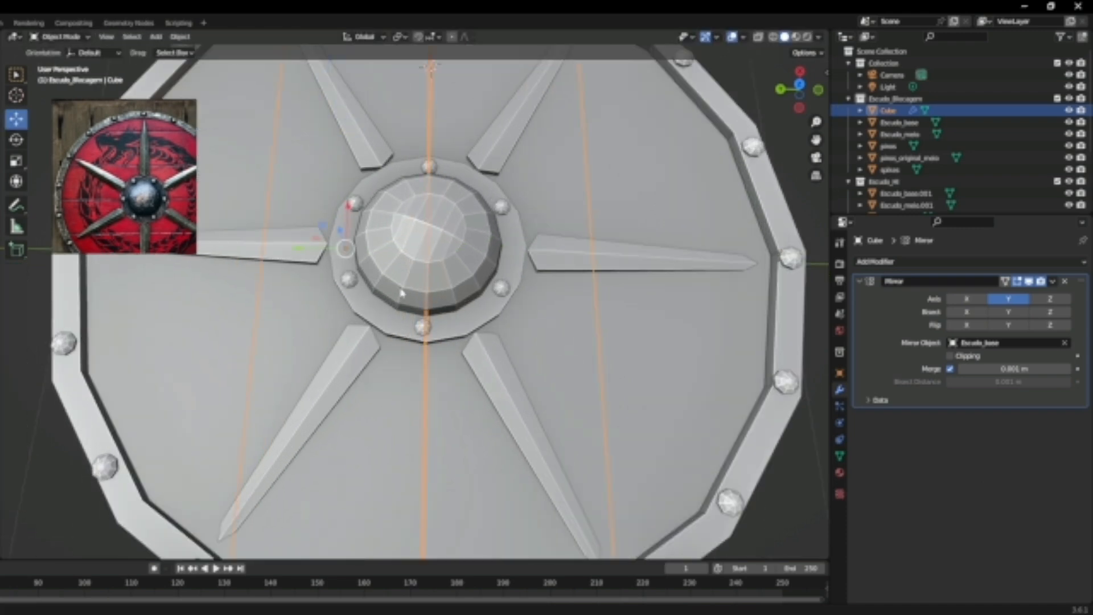
{"action": "scroll", "coordinate": [434, 266], "scroll_direction": "up", "scroll_amount": 1}
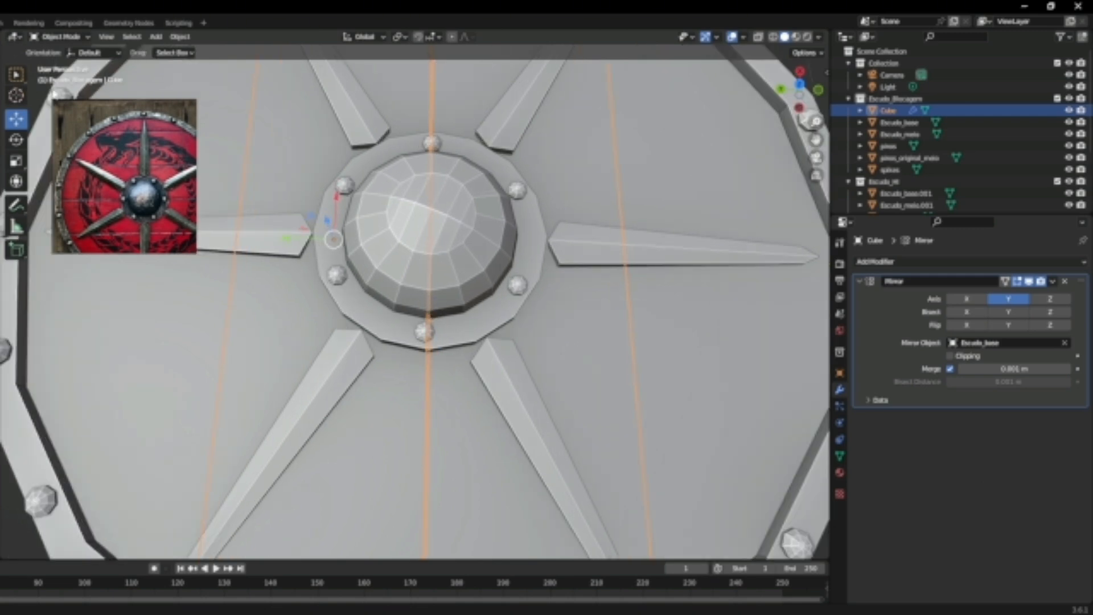
In Edit Mode with the Move tool, raise the plank's mesh along Z above the shield's face
{"action": "key", "text": "Tab"}
{"action": "scroll", "coordinate": [577, 224], "scroll_direction": "down", "scroll_amount": 5}
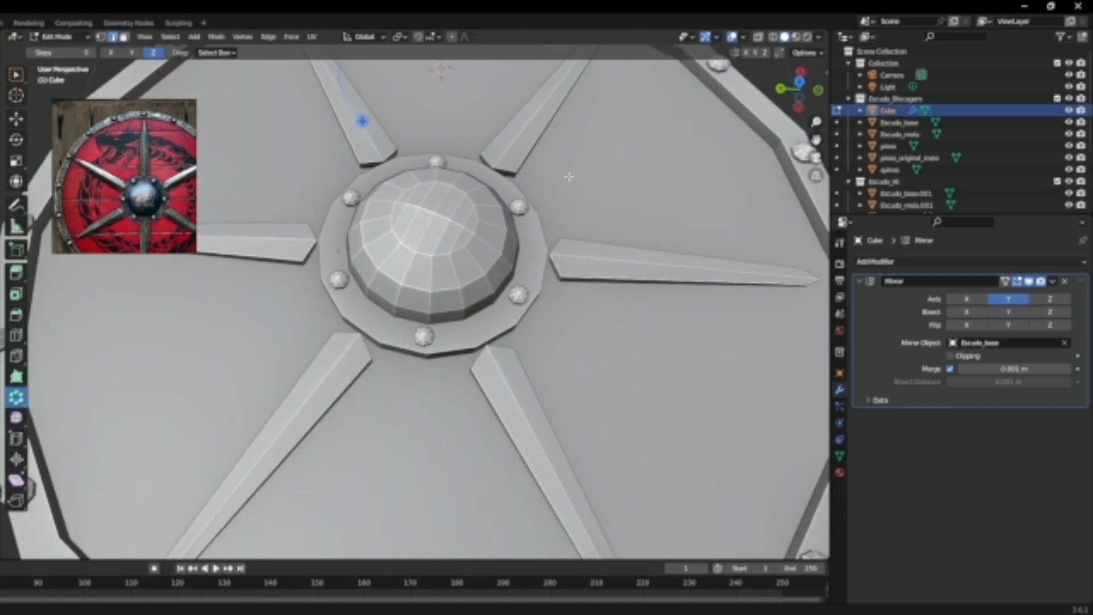
{"action": "middle_click_drag", "start_coordinate": [577, 223], "coordinate": [545, 232]}
{"action": "left_click", "coordinate": [16, 118]}
{"action": "left_click_drag", "start_coordinate": [371, 269], "coordinate": [370, 257]}
Select the plank's lengthwise edge at the centre gap, snap the 3D cursor to it and return to Object Mode
{"action": "left_click", "coordinate": [100, 36]}
{"action": "scroll", "coordinate": [453, 301], "scroll_direction": "up", "scroll_amount": 4}
{"action": "key", "text": "2"}
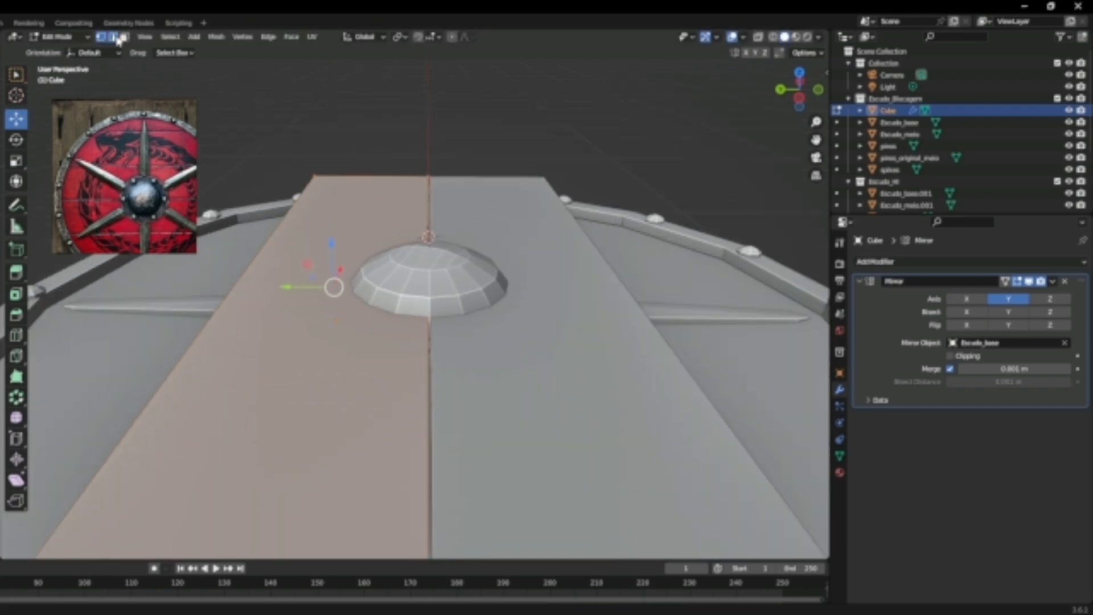
{"action": "left_click", "coordinate": [429, 341], "text": "alt"}
{"action": "middle_click_drag", "start_coordinate": [428, 303], "coordinate": [376, 301]}
{"action": "scroll", "coordinate": [422, 374], "scroll_direction": "down", "scroll_amount": 1}
{"action": "middle_click_drag", "start_coordinate": [423, 377], "coordinate": [393, 342]}
{"action": "middle_click_drag", "start_coordinate": [481, 295], "coordinate": [477, 306]}
{"action": "left_click", "coordinate": [422, 374]}
{"action": "middle_click_drag", "start_coordinate": [471, 345], "coordinate": [460, 358]}
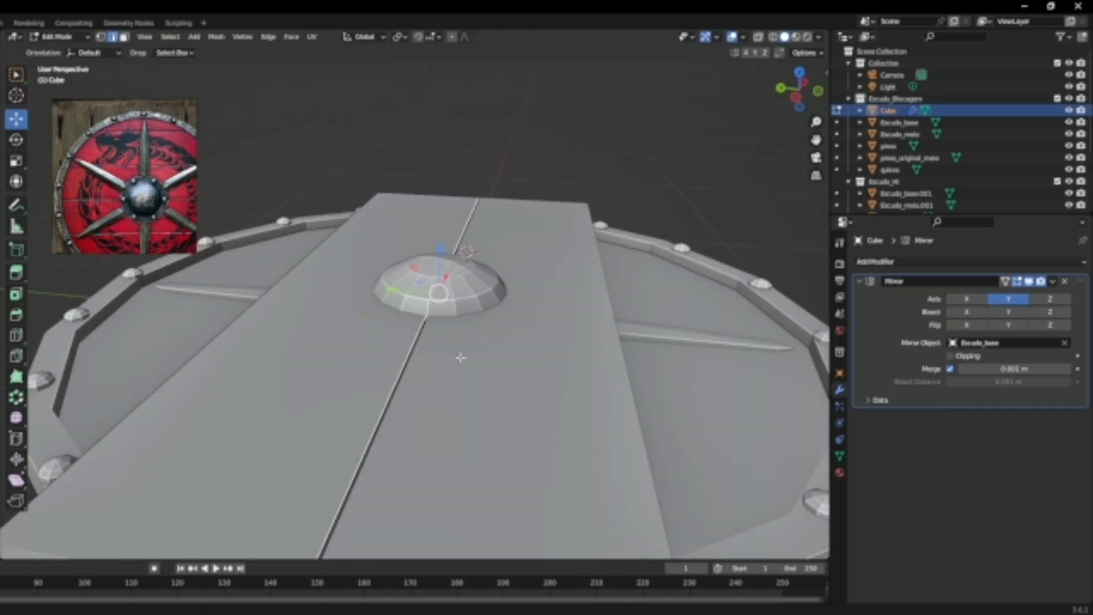
{"action": "key", "text": "shift+s"}
{"action": "left_click", "coordinate": [463, 415]}
{"action": "key", "text": "Tab"}
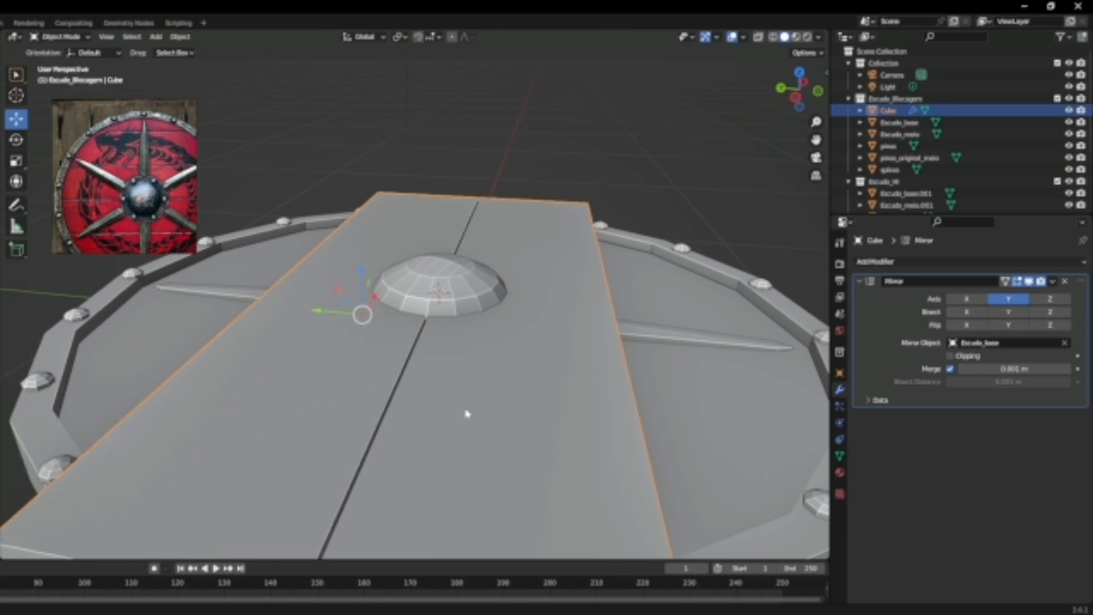
Set the plank's origin to the 3D cursor on its inner edge
{"action": "right_click", "coordinate": [413, 362]}
{"action": "mouse_move", "coordinate": [412, 359]}
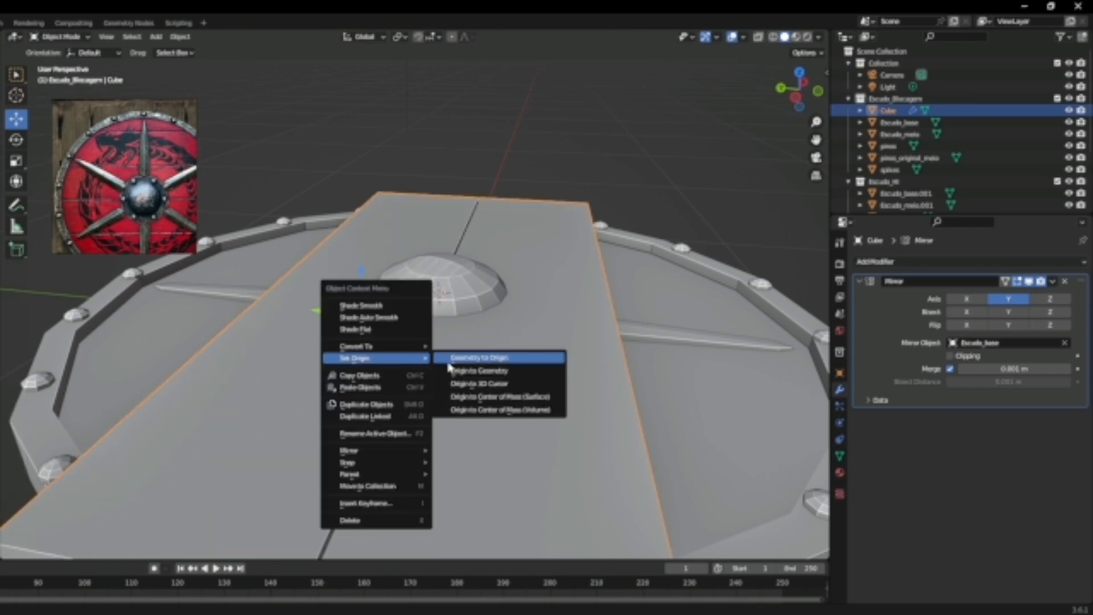
{"action": "left_click", "coordinate": [492, 391]}
{"action": "middle_click_drag", "start_coordinate": [492, 390], "coordinate": [403, 371]}
Narrow the mirrored plank by scaling it along Y to about 0.679
{"action": "key", "text": "Tab"}
{"action": "key", "text": "Tab"}
{"action": "key", "text": "s"}
{"action": "key", "text": "y"}
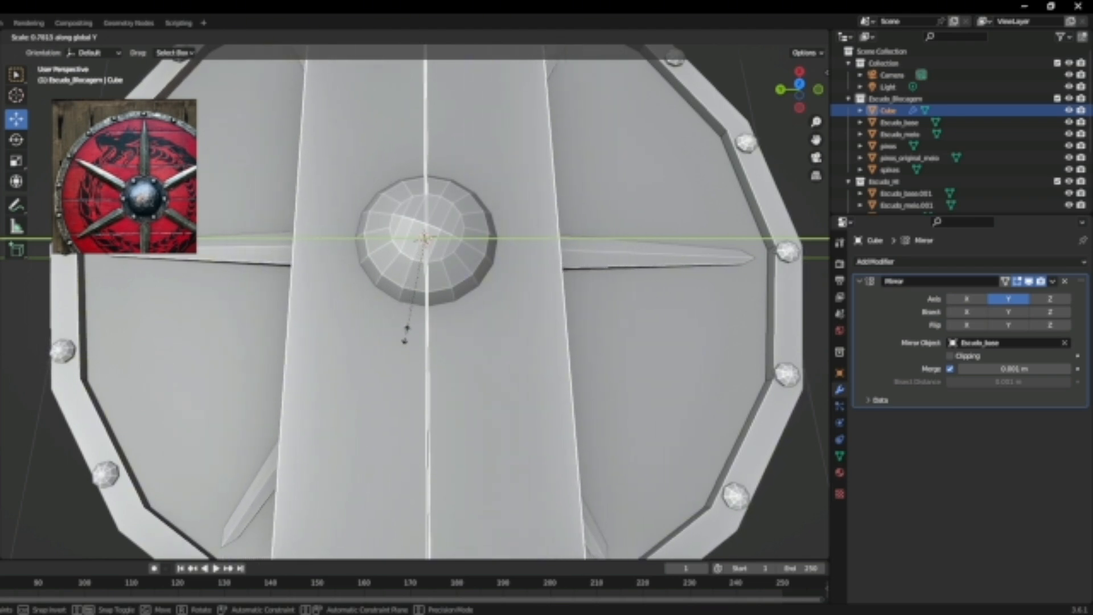
{"action": "left_click", "coordinate": [415, 318]}
{"action": "scroll", "coordinate": [414, 341], "scroll_direction": "down", "scroll_amount": 2}
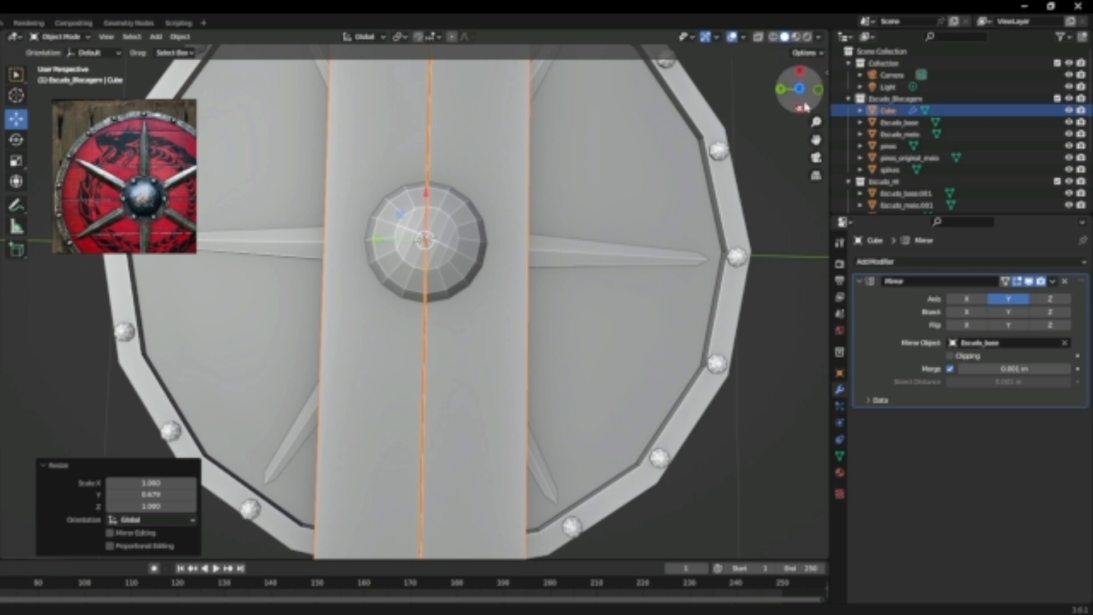
In top view, duplicate the plank and move the copy about 0.319 m along Y, beside the original
{"action": "left_click", "coordinate": [800, 90]}
{"action": "scroll", "coordinate": [552, 265], "scroll_direction": "down", "scroll_amount": 3}
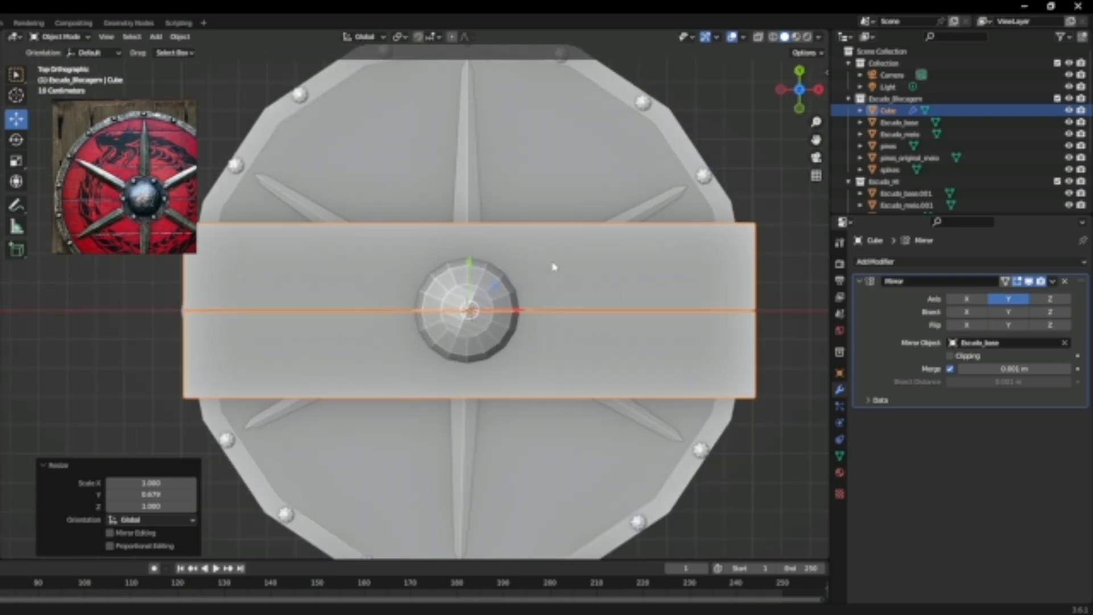
{"action": "key", "text": "shift+d"}
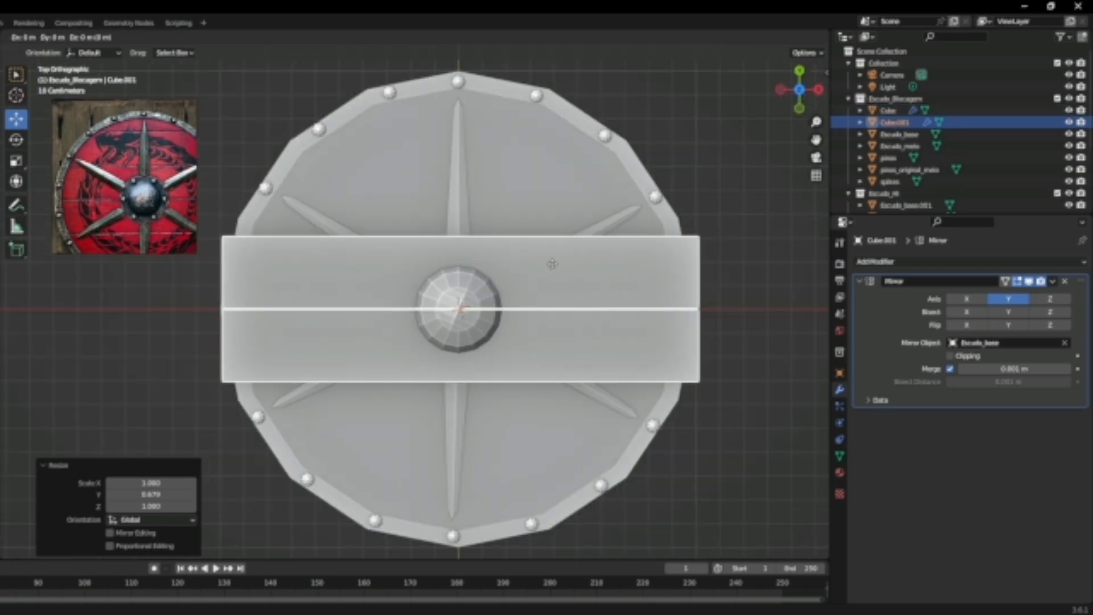
{"action": "right_click", "coordinate": [556, 185]}
{"action": "key", "text": "g"}
{"action": "key", "text": "y"}
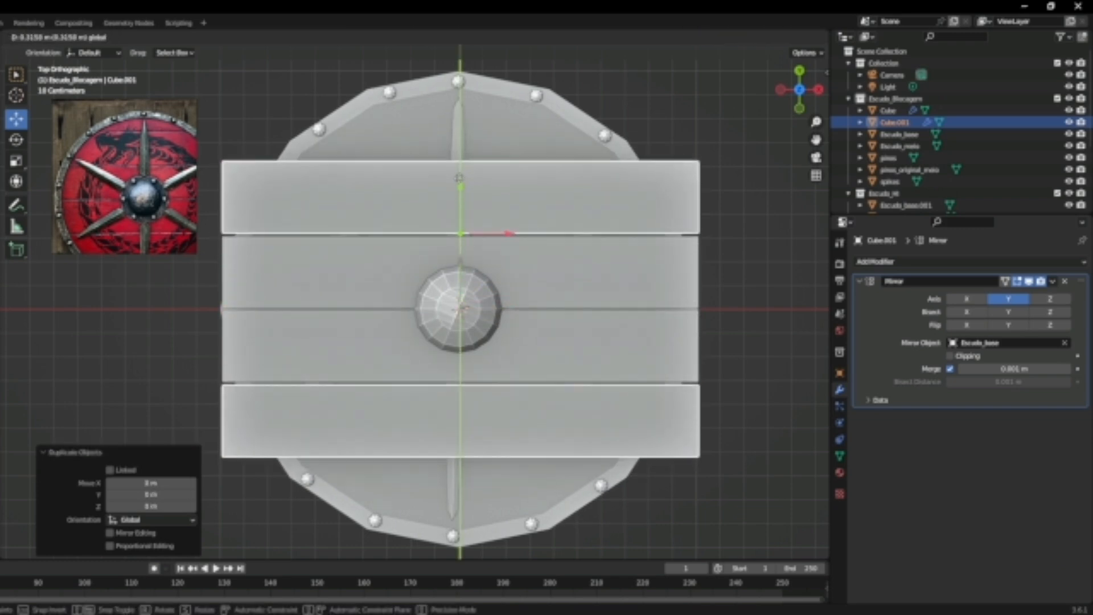
{"action": "left_click", "coordinate": [459, 179]}
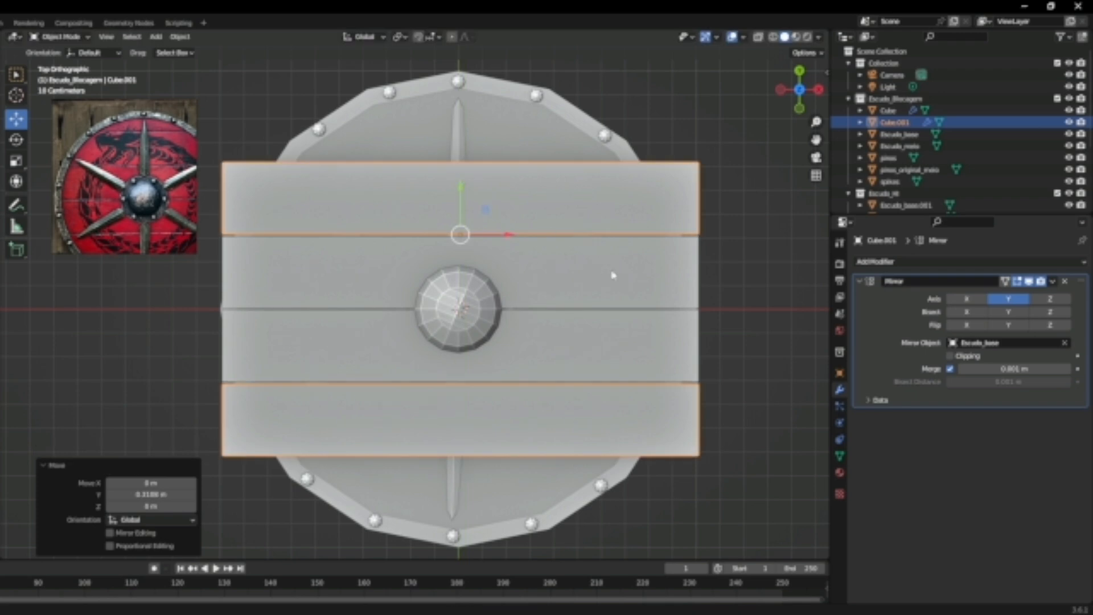
Check the gaps between the planks from the top and show the duplicated plank's transform properties
{"action": "scroll", "coordinate": [605, 268], "scroll_direction": "up", "scroll_amount": 4}
{"action": "scroll", "coordinate": [543, 283], "scroll_direction": "down", "scroll_amount": 1}
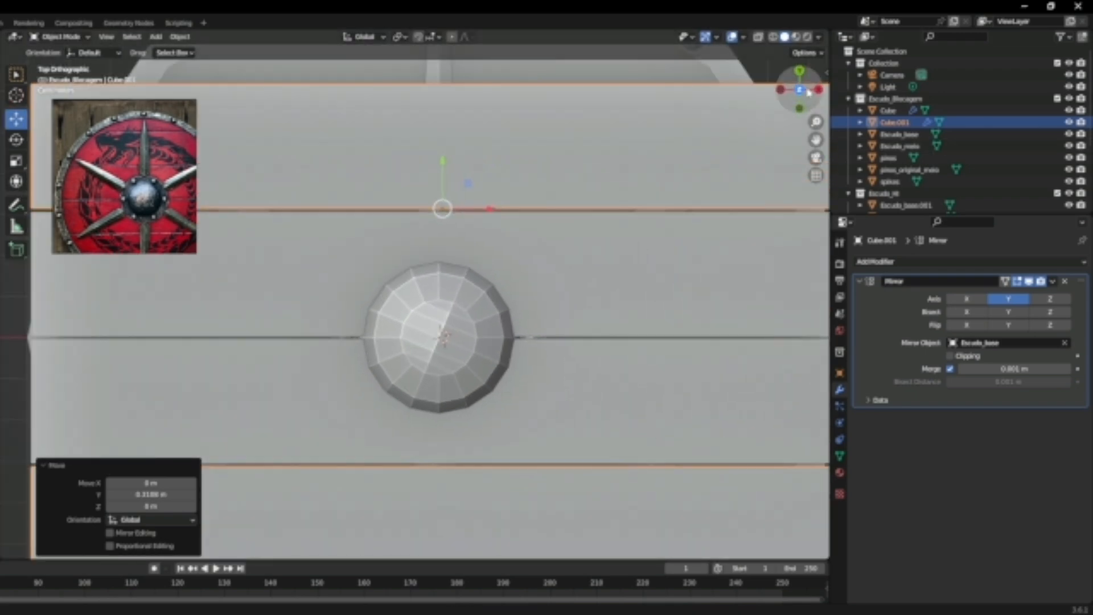
{"action": "left_click", "coordinate": [800, 91]}
{"action": "left_click", "coordinate": [798, 91]}
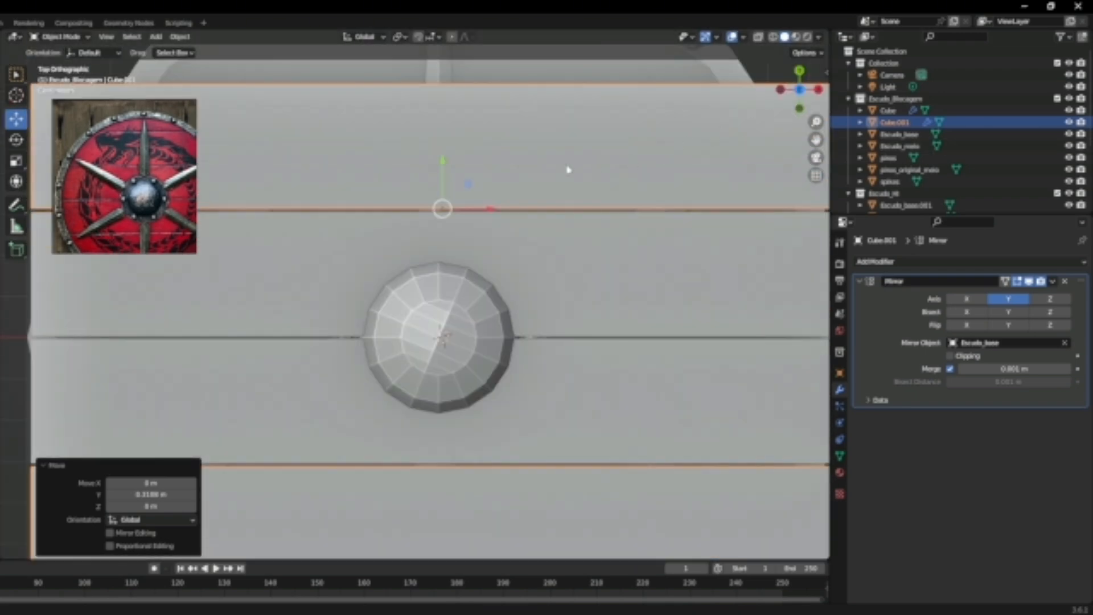
{"action": "scroll", "coordinate": [425, 205], "scroll_direction": "down", "scroll_amount": 2}
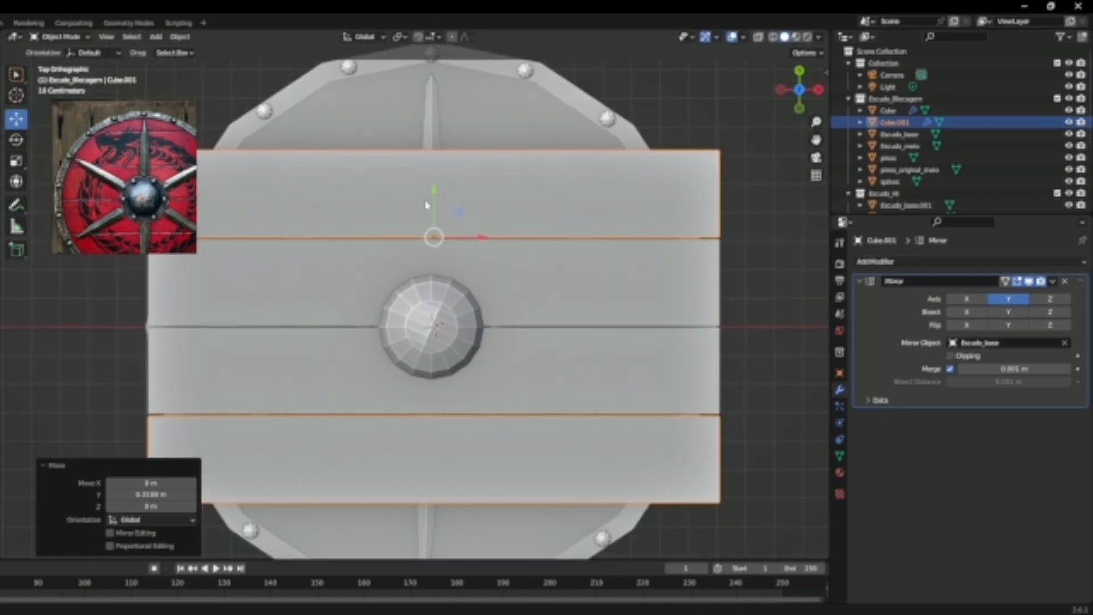
{"action": "left_click", "coordinate": [839, 373]}
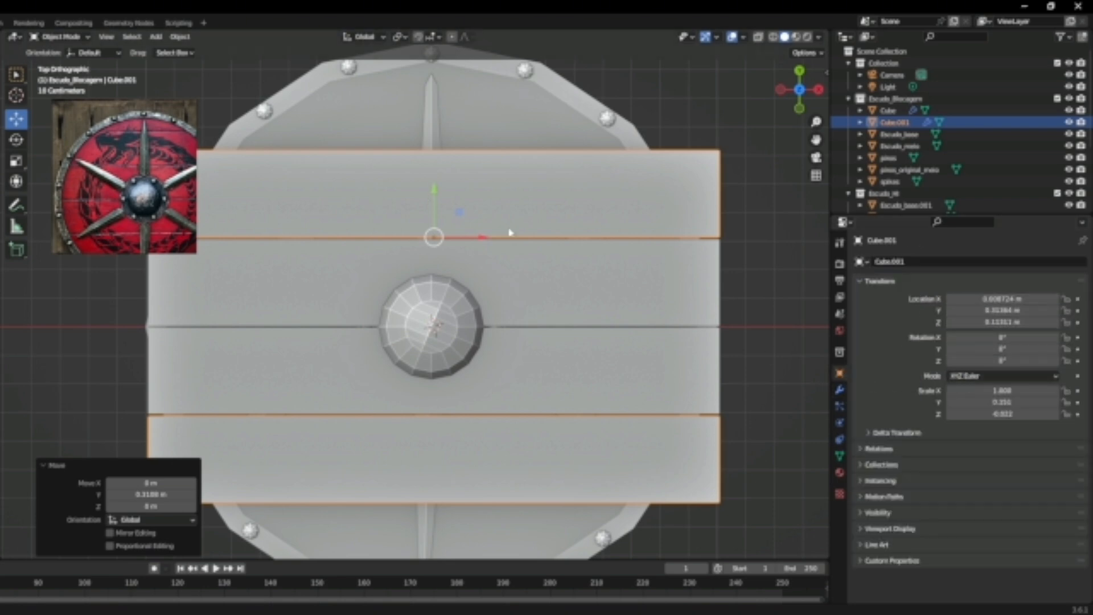
{"action": "key", "text": "g"}
{"action": "key", "text": "y"}
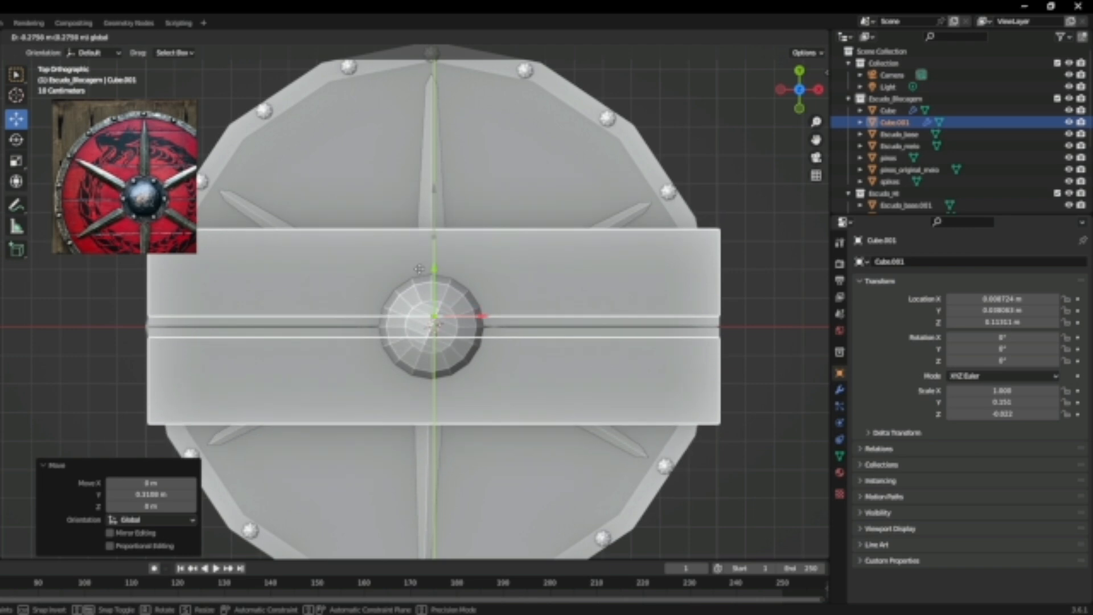
{"action": "right_click", "coordinate": [423, 239]}
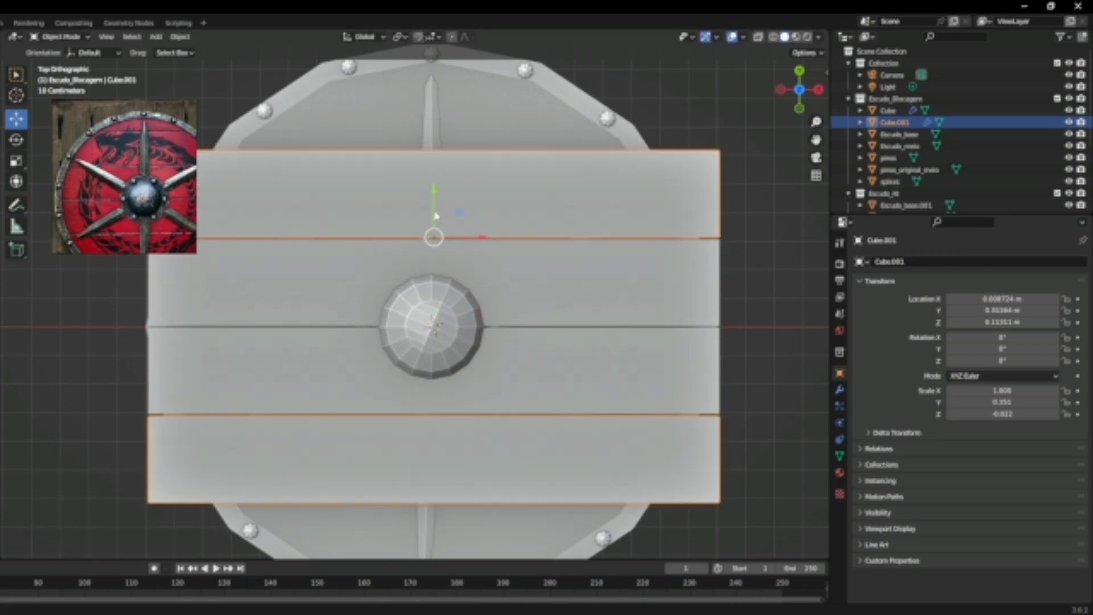
{"action": "left_click_drag", "start_coordinate": [435, 205], "coordinate": [431, 202]}
Duplicate the second plank and move the copy outward along Y to a location of about 0.624 m
{"action": "key", "text": "shift+d"}
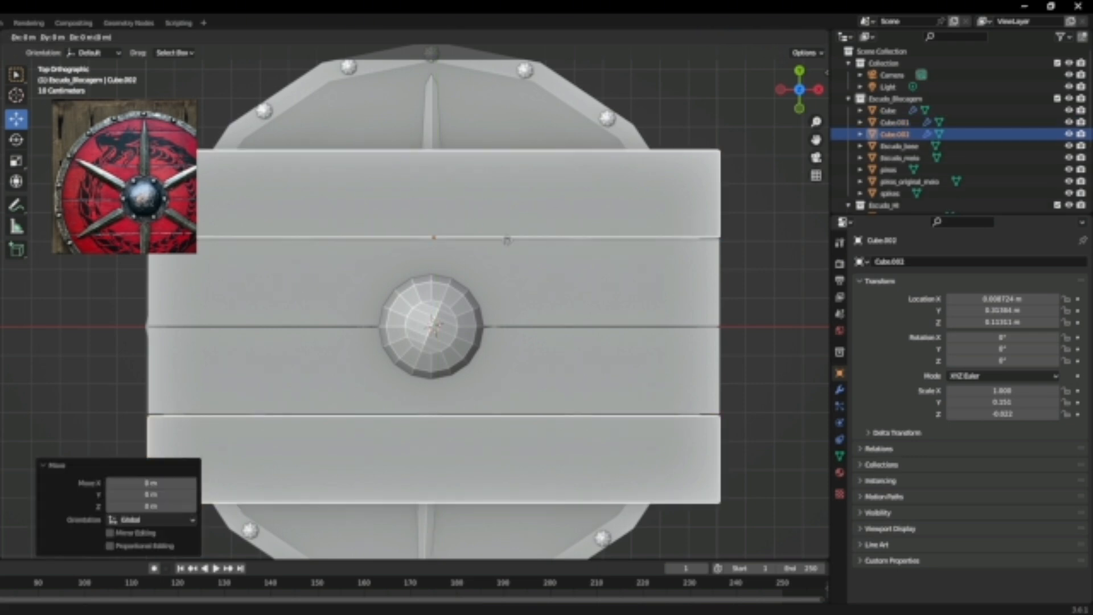
{"action": "right_click", "coordinate": [507, 240]}
{"action": "left_click_drag", "start_coordinate": [430, 185], "coordinate": [438, 88]}
{"action": "middle_click_drag", "start_coordinate": [567, 215], "coordinate": [622, 273], "text": "shift"}
Fine-tune the second and outermost planks along Y to even the gaps, placing the outermost at about 0.623 m
{"action": "left_click", "coordinate": [596, 118]}
{"action": "left_click", "coordinate": [550, 196]}
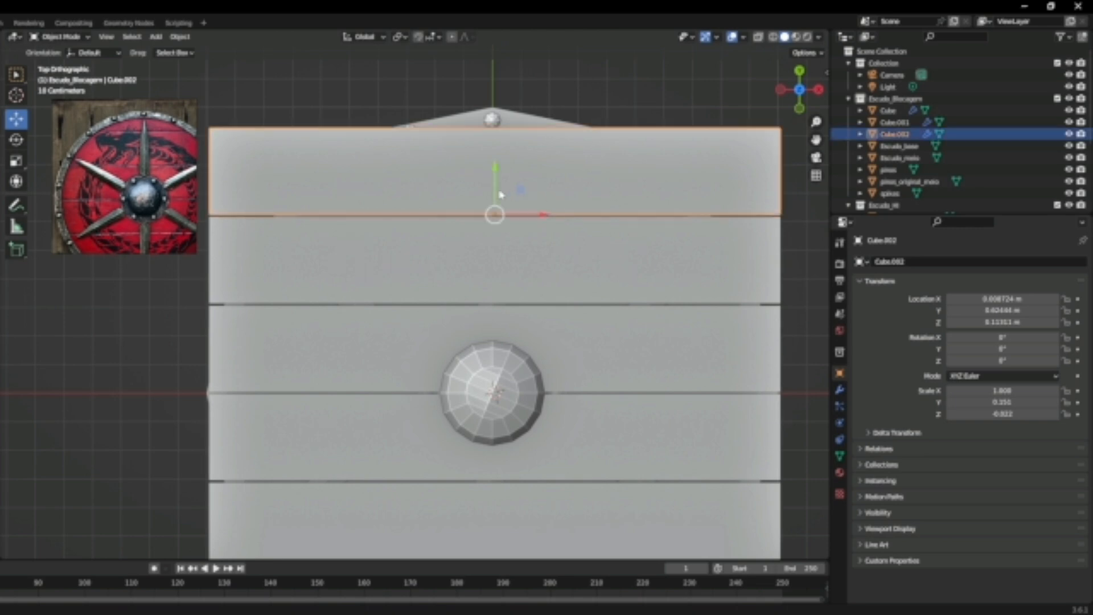
{"action": "left_click_drag", "start_coordinate": [498, 183], "coordinate": [495, 172]}
{"action": "left_click", "coordinate": [498, 256]}
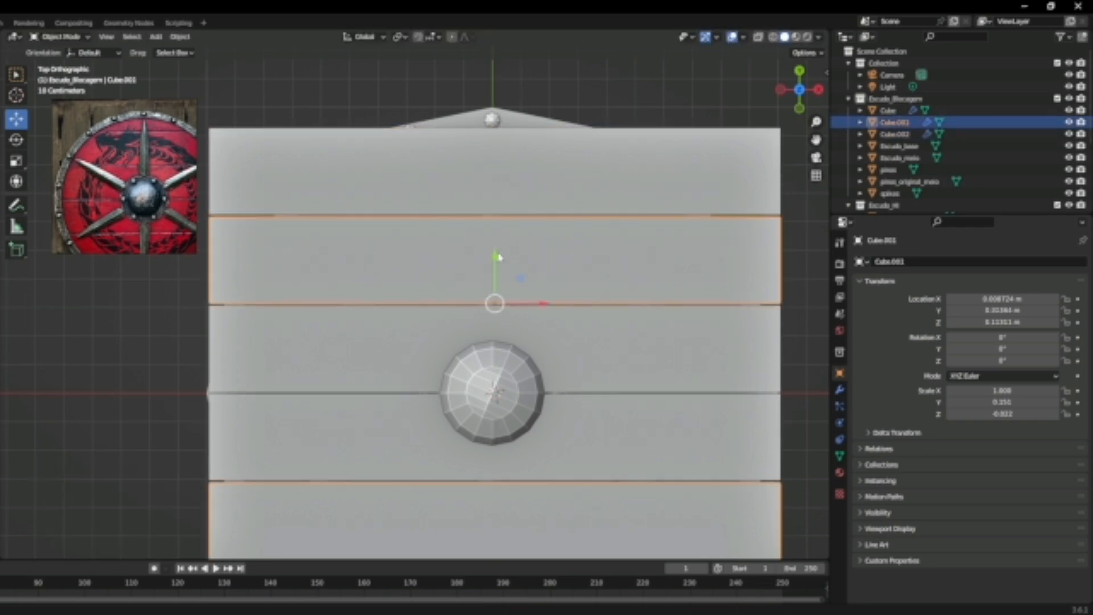
{"action": "left_click_drag", "start_coordinate": [498, 256], "coordinate": [495, 255]}
{"action": "left_click", "coordinate": [604, 93]}
{"action": "left_click", "coordinate": [468, 218]}
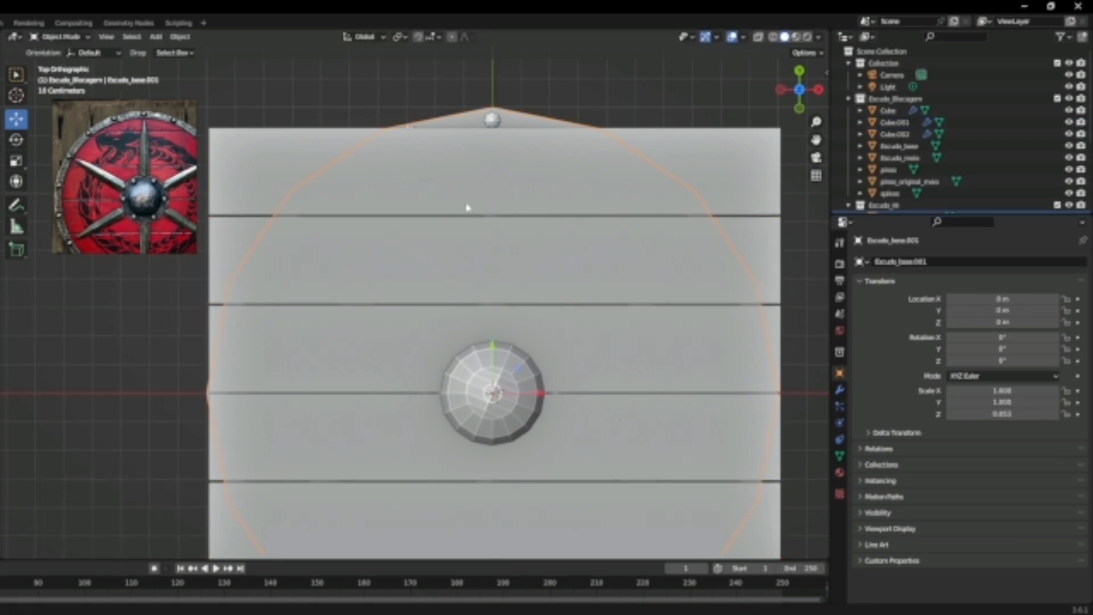
{"action": "left_click", "coordinate": [526, 164]}
{"action": "left_click_drag", "start_coordinate": [496, 168], "coordinate": [494, 173]}
{"action": "left_click", "coordinate": [527, 247]}
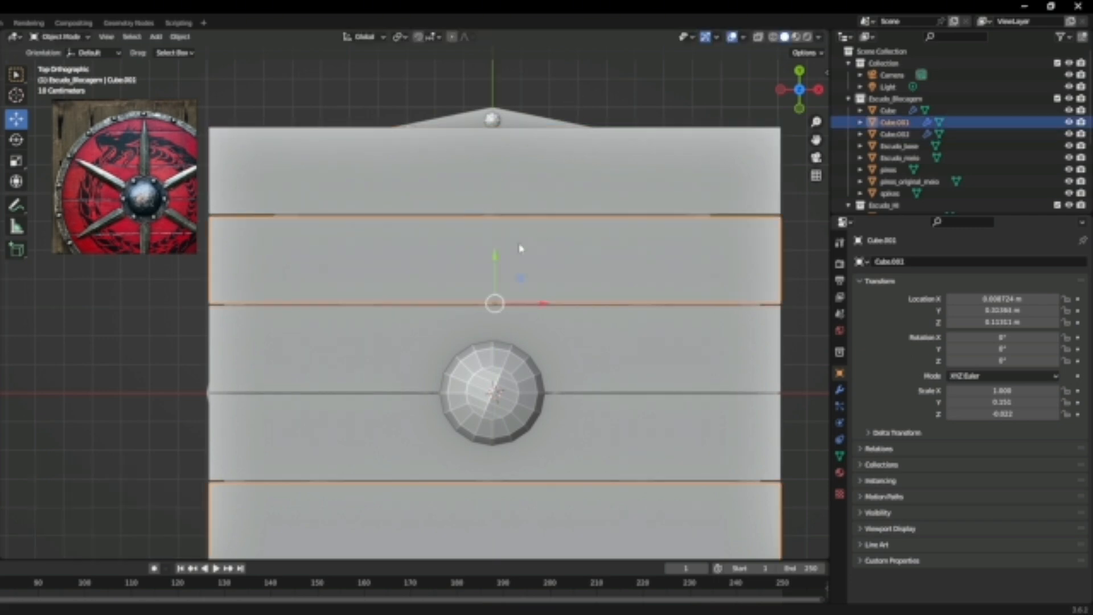
{"action": "left_click_drag", "start_coordinate": [493, 262], "coordinate": [496, 251]}
{"action": "left_click", "coordinate": [522, 181]}
{"action": "left_click_drag", "start_coordinate": [496, 174], "coordinate": [493, 174]}
{"action": "key", "text": "alt+a"}
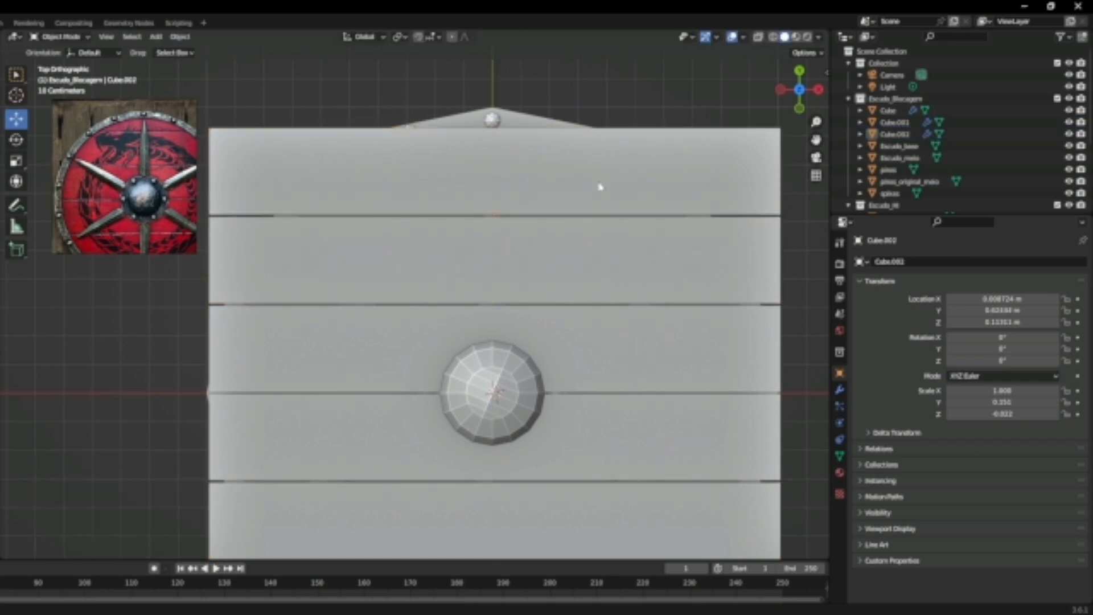
{"action": "left_click", "coordinate": [572, 282]}
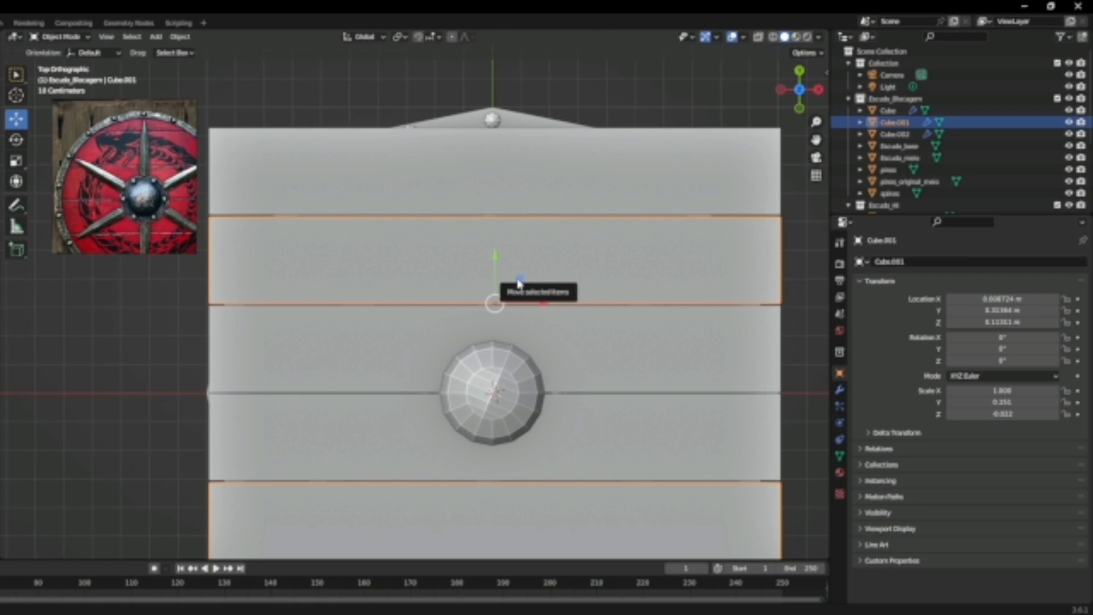
Select the central plank in top view and open its mesh in Edit Mode
{"action": "scroll", "coordinate": [567, 247], "scroll_direction": "down", "scroll_amount": 1}
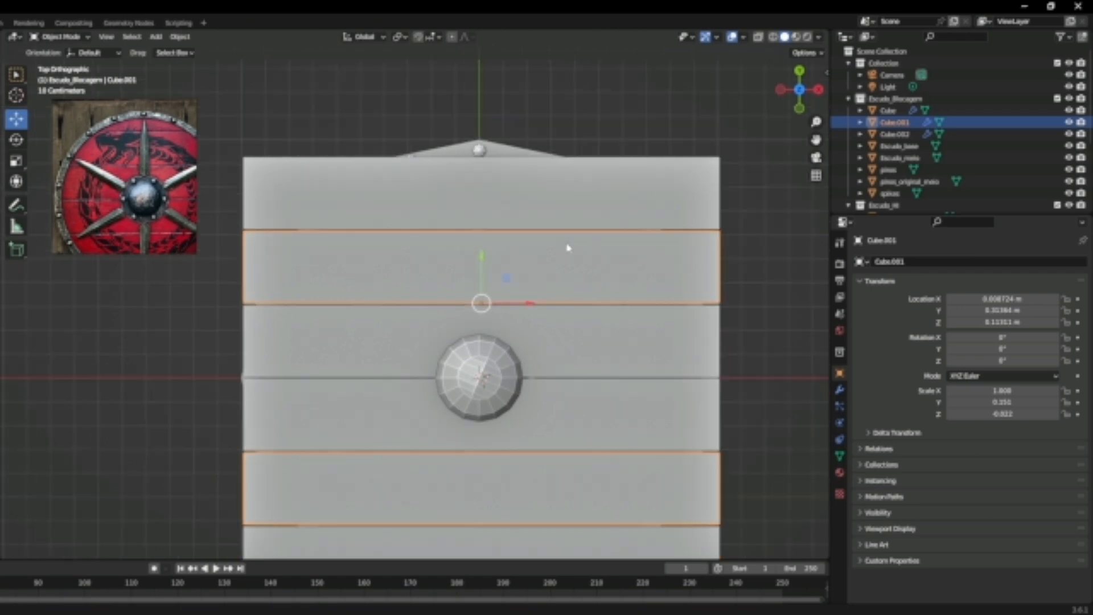
{"action": "middle_click_drag", "start_coordinate": [634, 411], "coordinate": [638, 382], "text": "shift"}
{"action": "left_click", "coordinate": [604, 304]}
{"action": "left_click", "coordinate": [605, 171]}
{"action": "left_click", "coordinate": [617, 243]}
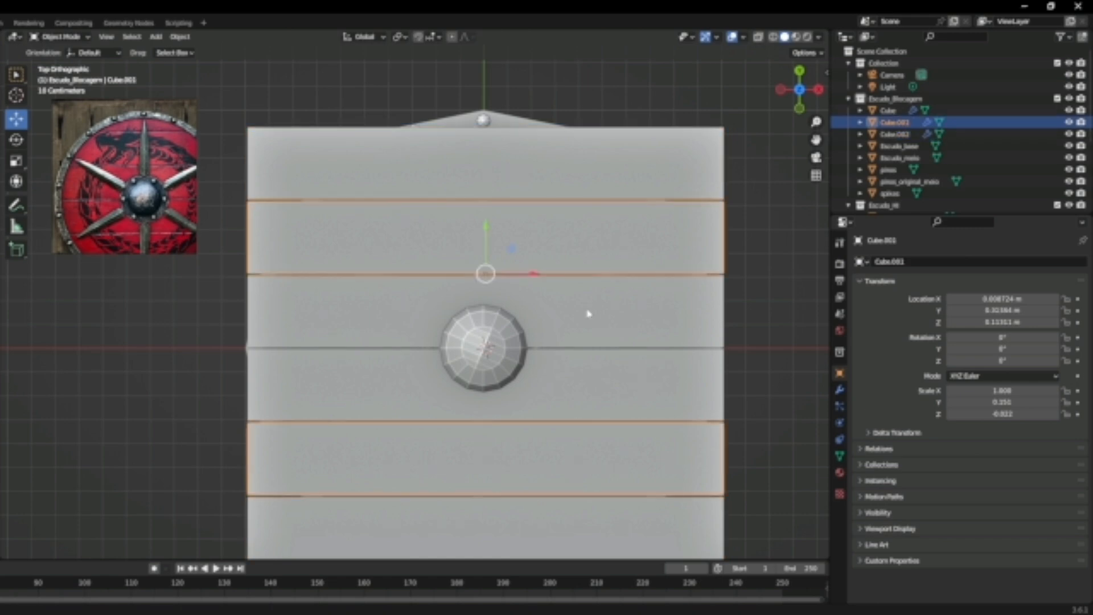
{"action": "left_click", "coordinate": [567, 339]}
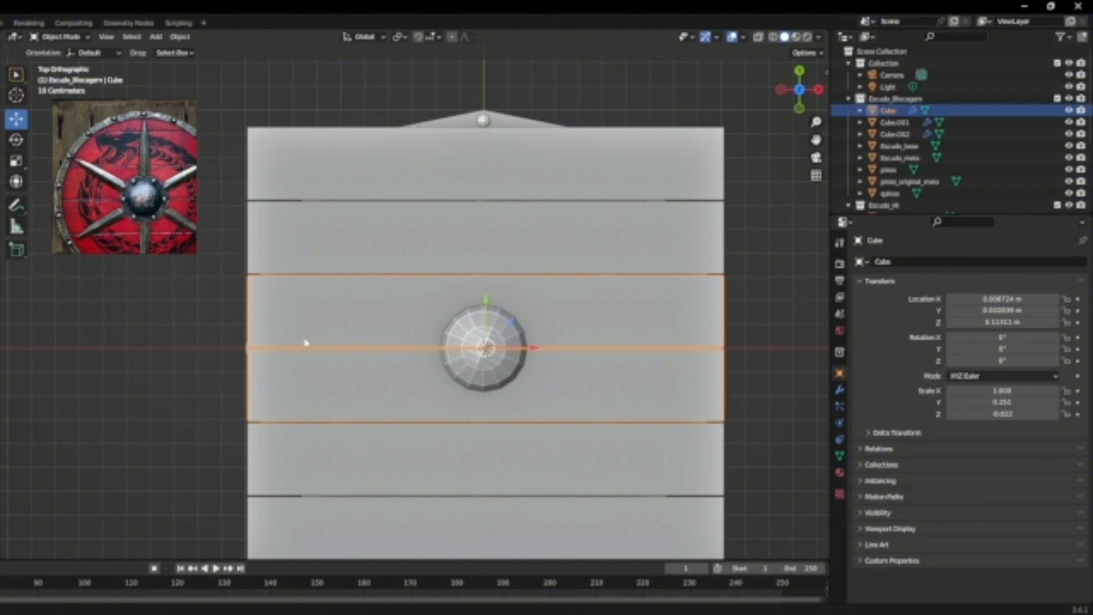
{"action": "key", "text": "Tab"}
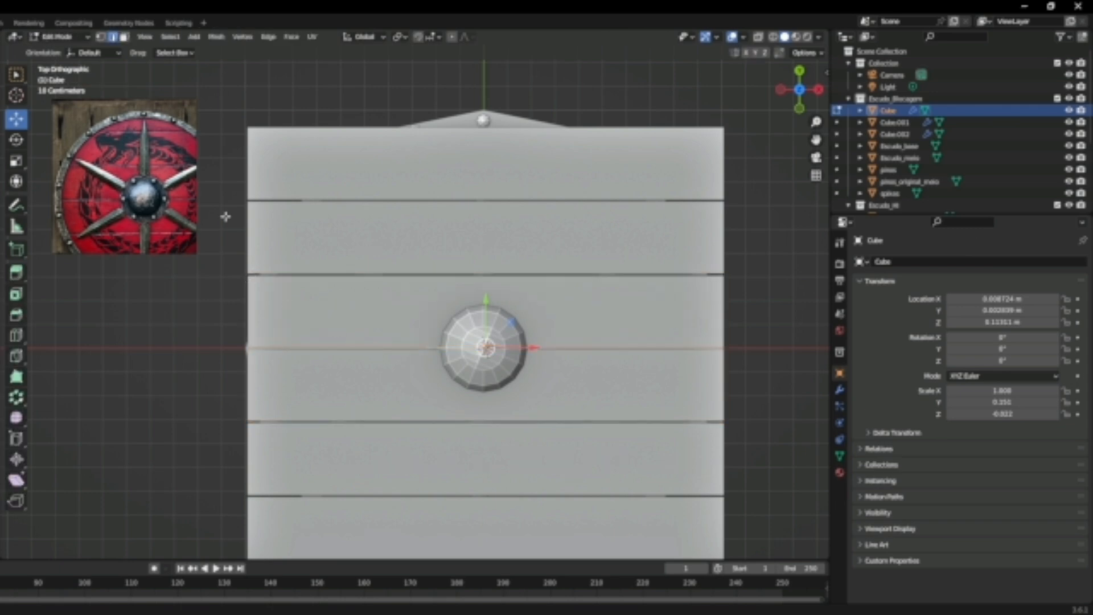
Switch to vertex selection with X-ray enabled and box-select the vertices at one end of the central plank
{"action": "left_click", "coordinate": [101, 38]}
{"action": "left_click_drag", "start_coordinate": [227, 354], "coordinate": [273, 259]}
{"action": "left_click_drag", "start_coordinate": [216, 386], "coordinate": [329, 208]}
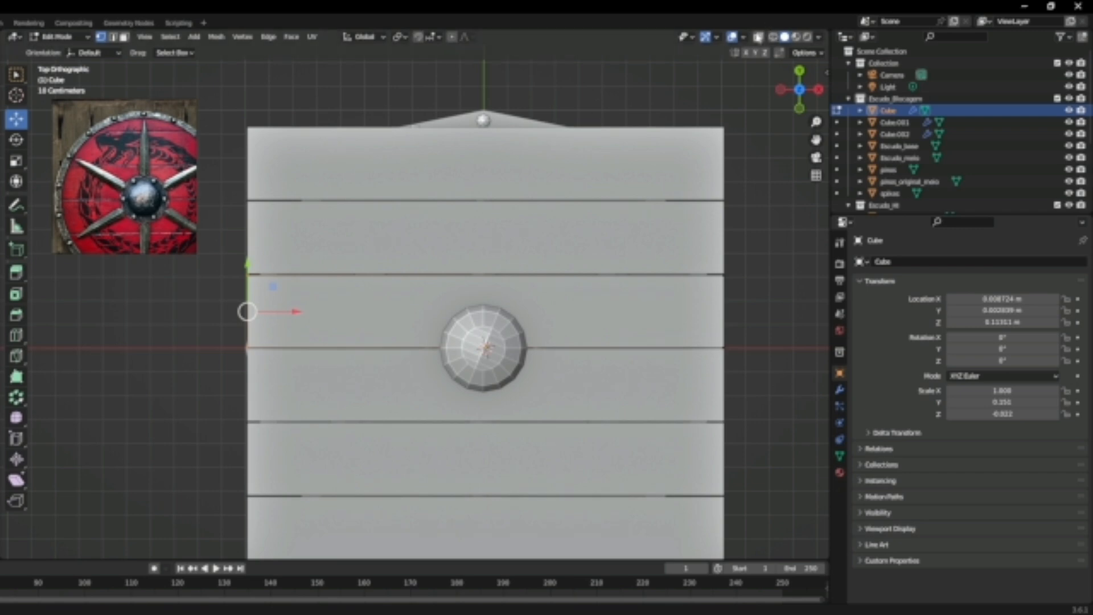
{"action": "left_click", "coordinate": [757, 36]}
{"action": "left_click_drag", "start_coordinate": [203, 385], "coordinate": [292, 228]}
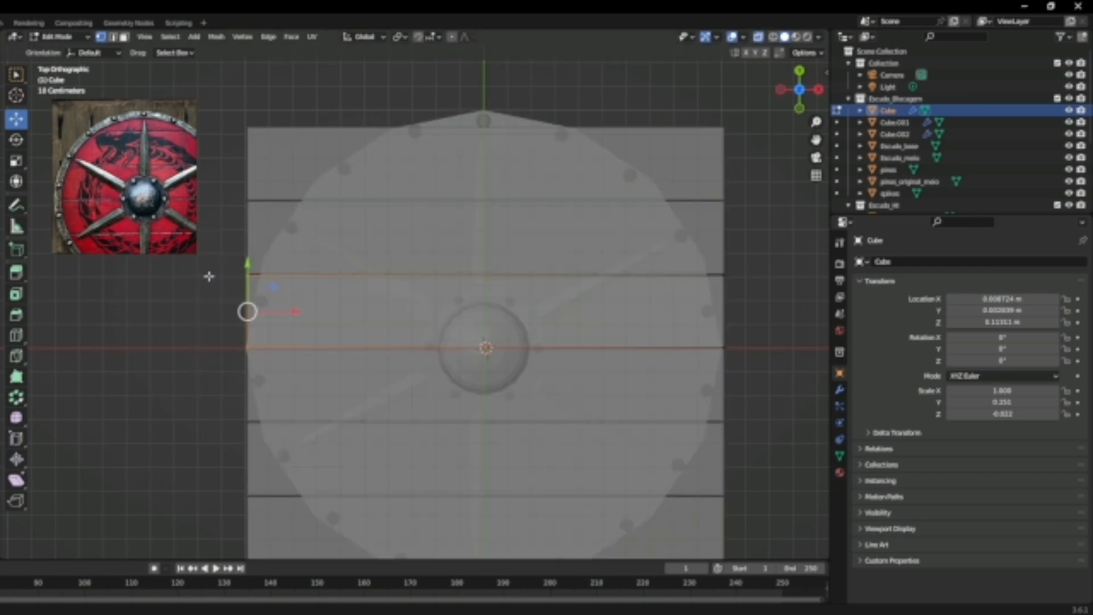
Select the end vertices of the central plank's inner edge and scale them inward slightly along X, inside the shield's rim
{"action": "left_click_drag", "start_coordinate": [233, 369], "coordinate": [269, 319]}
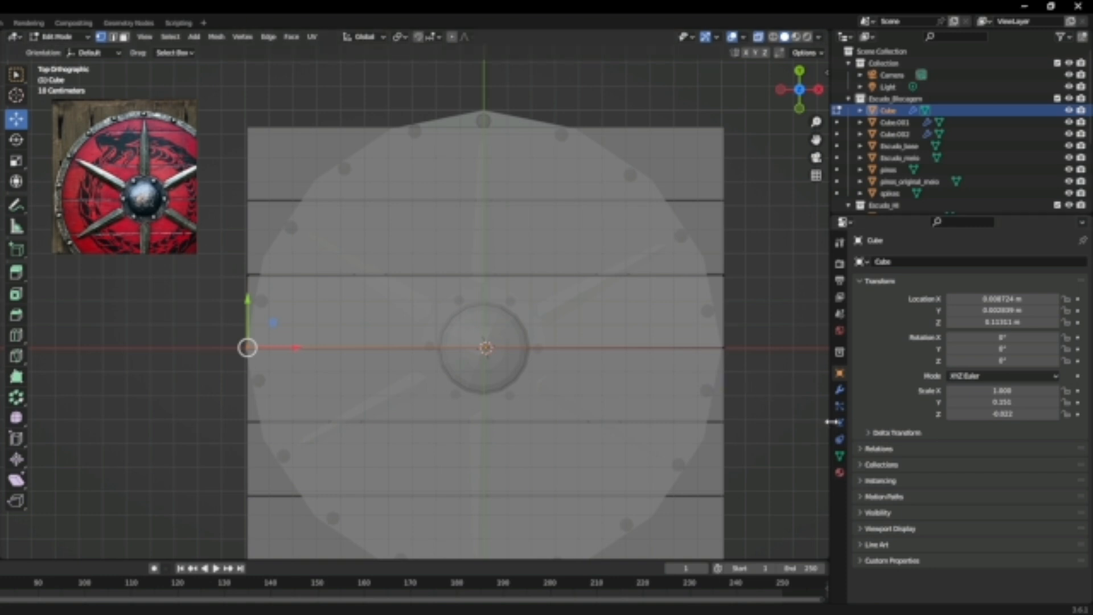
{"action": "key", "text": "s"}
{"action": "left_click", "coordinate": [706, 402]}
{"action": "left_click_drag", "start_coordinate": [182, 333], "coordinate": [794, 350]}
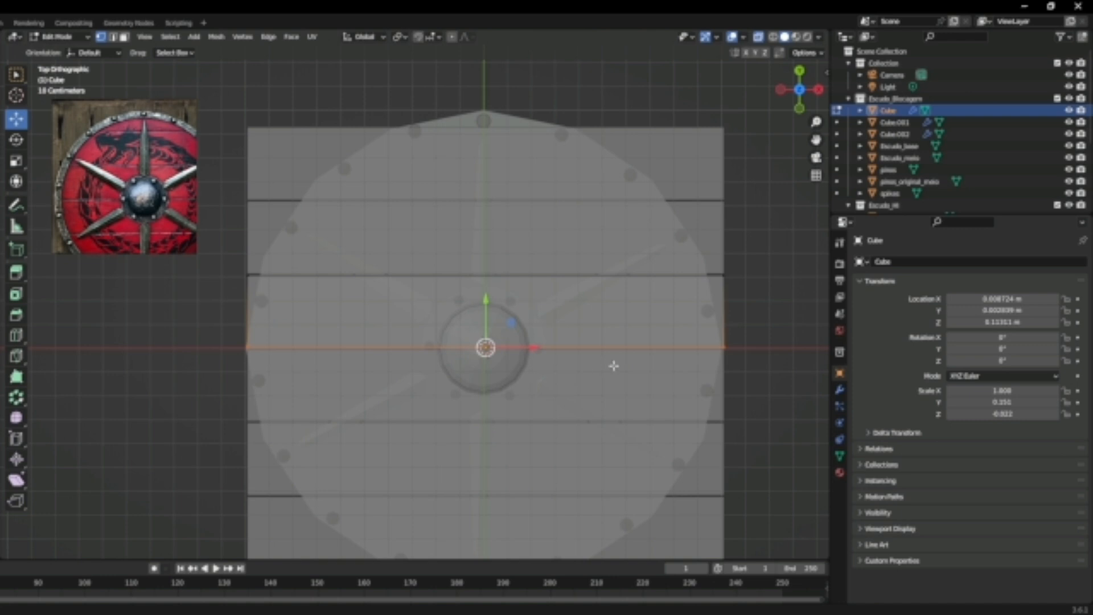
{"action": "key", "text": "s"}
{"action": "key", "text": "x"}
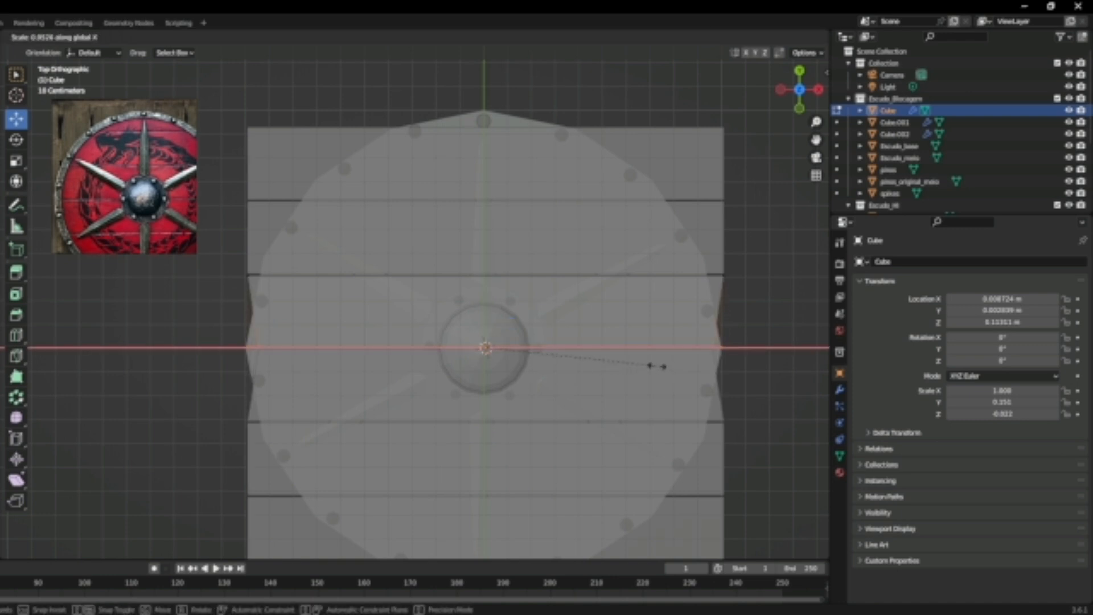
{"action": "left_click", "coordinate": [667, 366]}
Scale the central plank's outer edge to about 0.916 along X to follow the round rim, and check the taper without X-ray
{"action": "left_click_drag", "start_coordinate": [232, 288], "coordinate": [740, 272]}
{"action": "key", "text": "s"}
{"action": "key", "text": "x"}
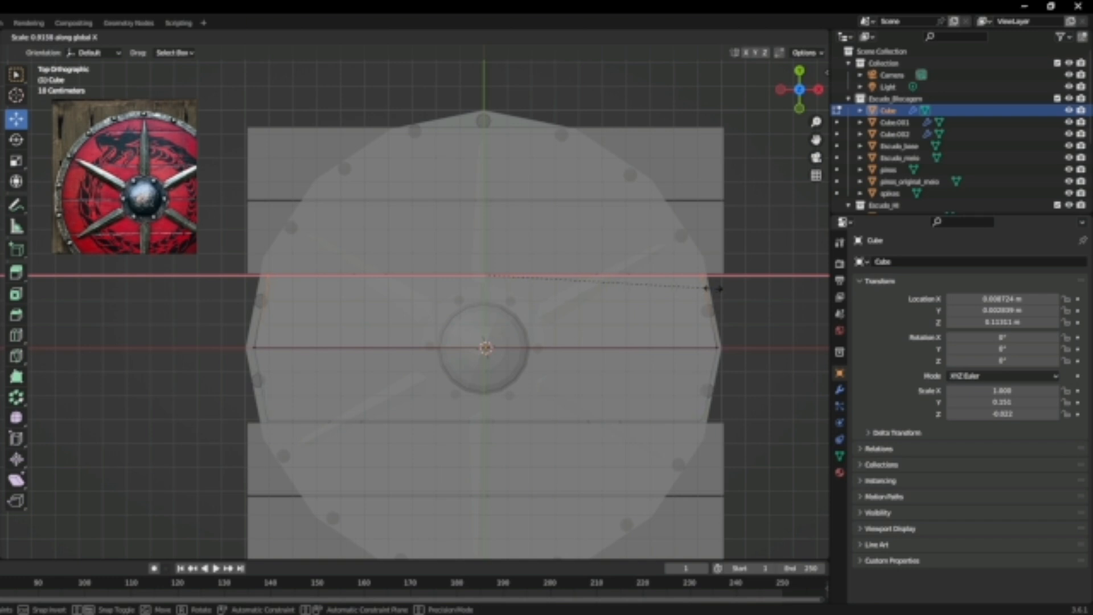
{"action": "left_click", "coordinate": [718, 289]}
{"action": "scroll", "coordinate": [666, 328], "scroll_direction": "up", "scroll_amount": 2}
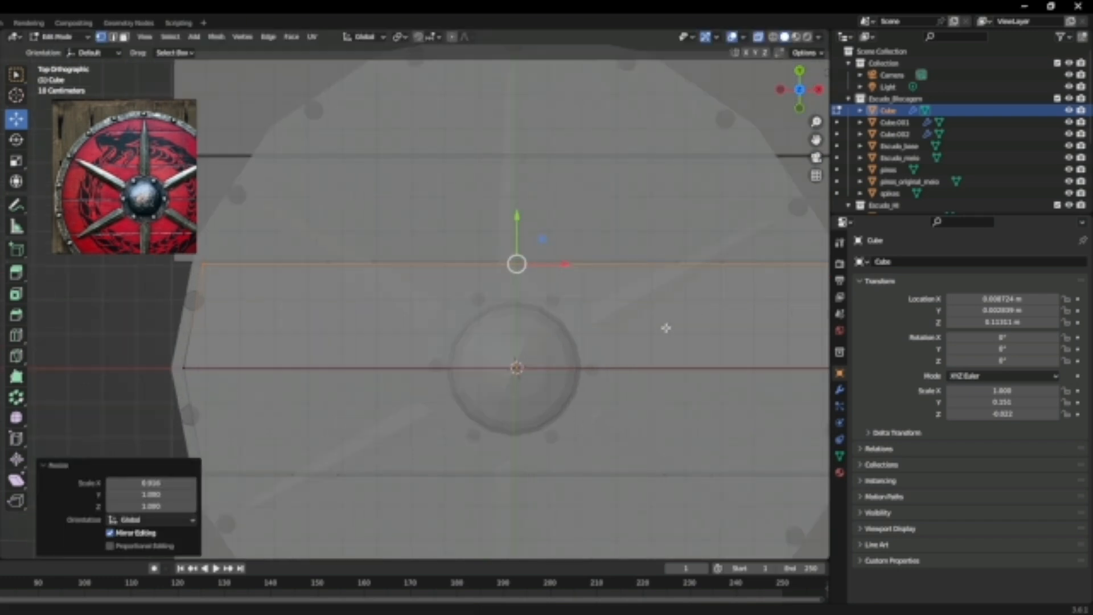
{"action": "left_click", "coordinate": [757, 37]}
{"action": "scroll", "coordinate": [639, 208], "scroll_direction": "down", "scroll_amount": 1}
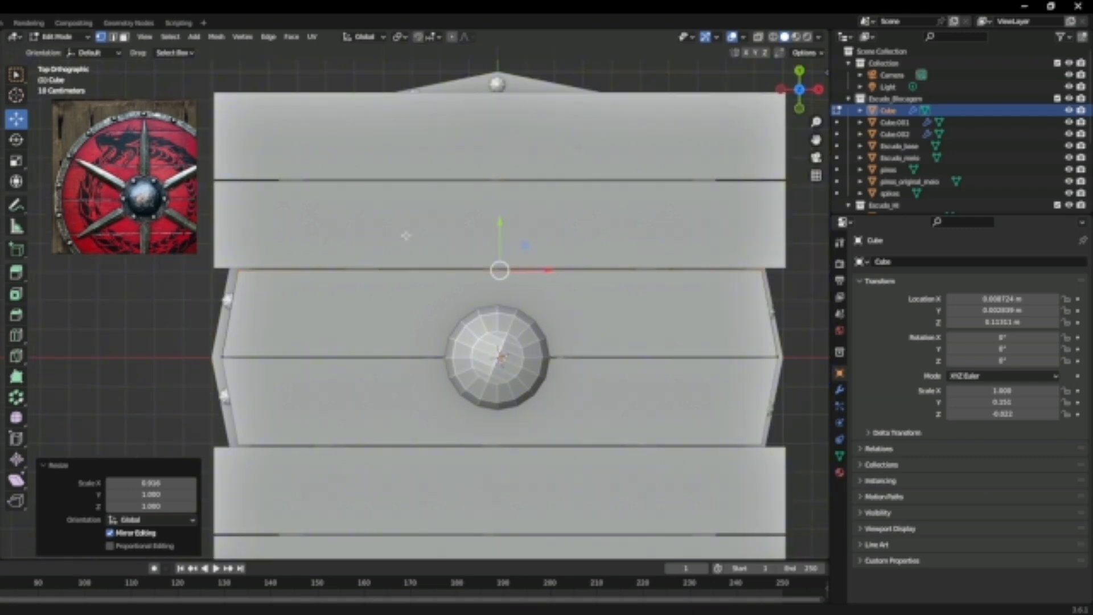
Turn X-ray back on, leave the central plank's Edit Mode, and show the second plank's modifier settings
{"action": "left_click", "coordinate": [760, 38]}
{"action": "left_click", "coordinate": [238, 271]}
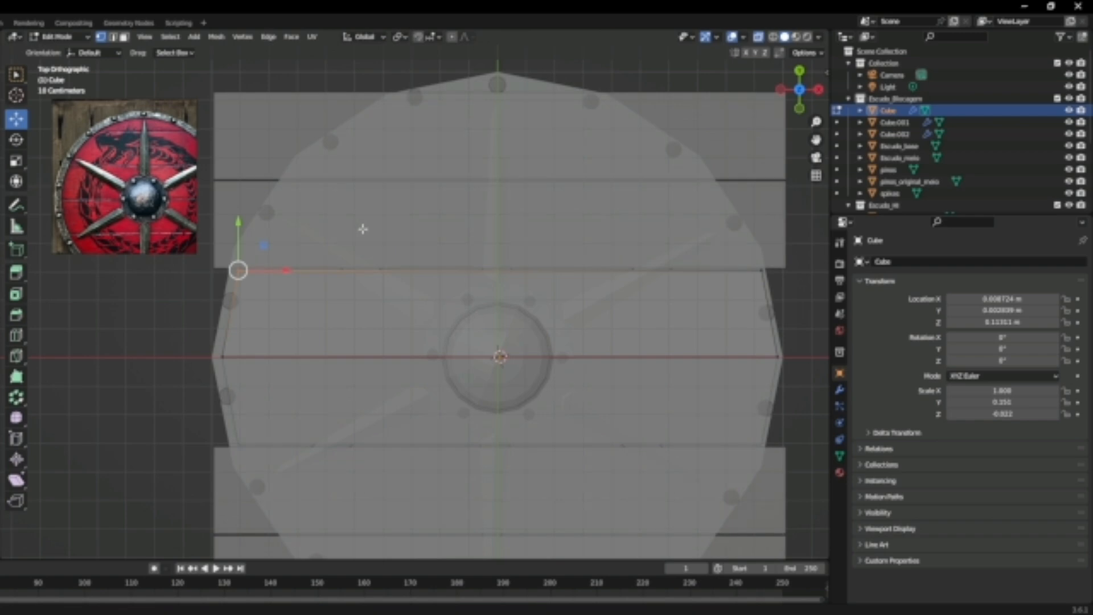
{"action": "key", "text": "Tab"}
{"action": "left_click", "coordinate": [385, 230]}
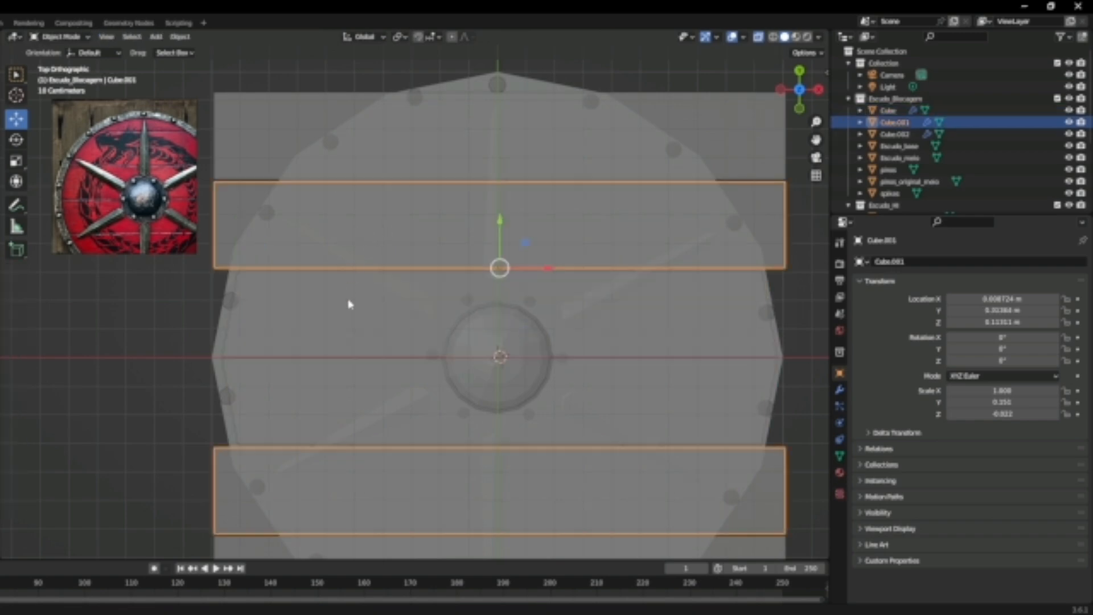
{"action": "left_click", "coordinate": [839, 390]}
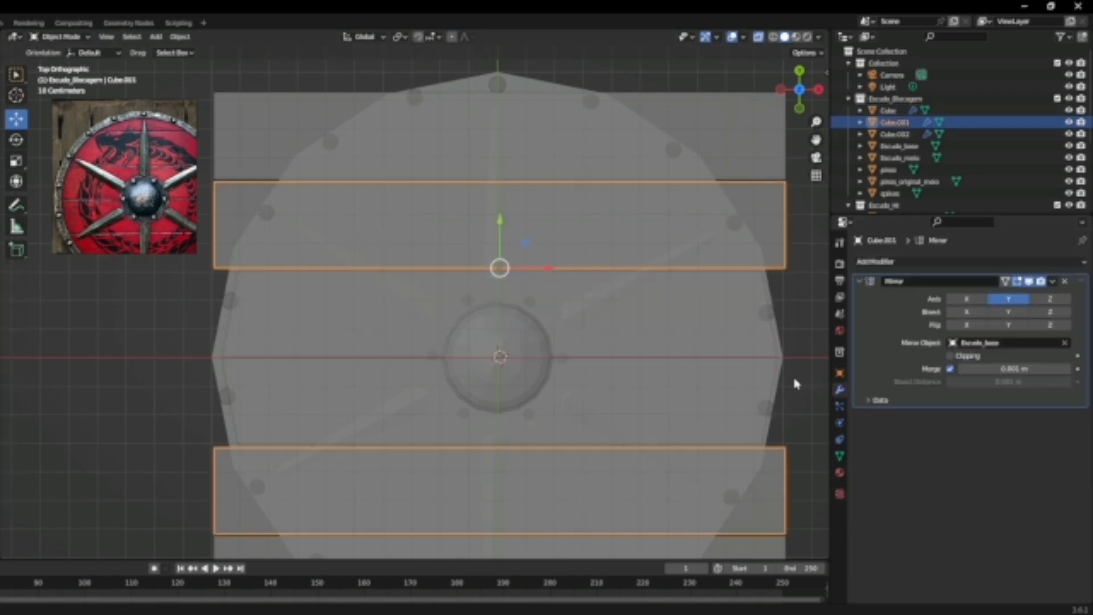
Scale the inner edge of the Cube.001 plank along X to about 0.92 so its ends meet the shield outline
{"action": "key", "text": "Tab"}
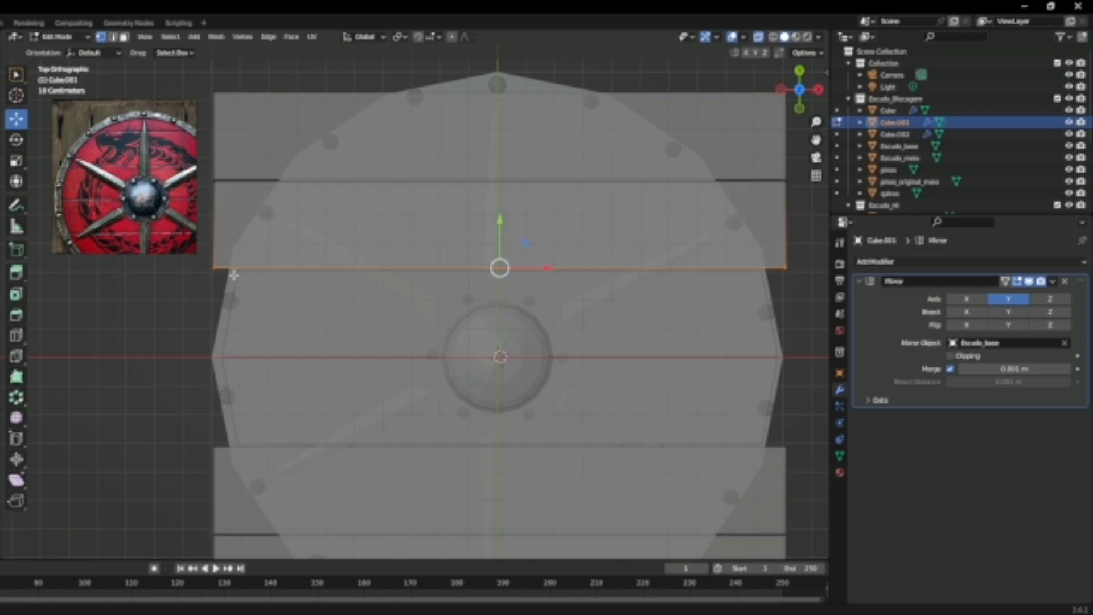
{"action": "left_click_drag", "start_coordinate": [182, 277], "coordinate": [803, 249]}
{"action": "key", "text": "s"}
{"action": "key", "text": "x"}
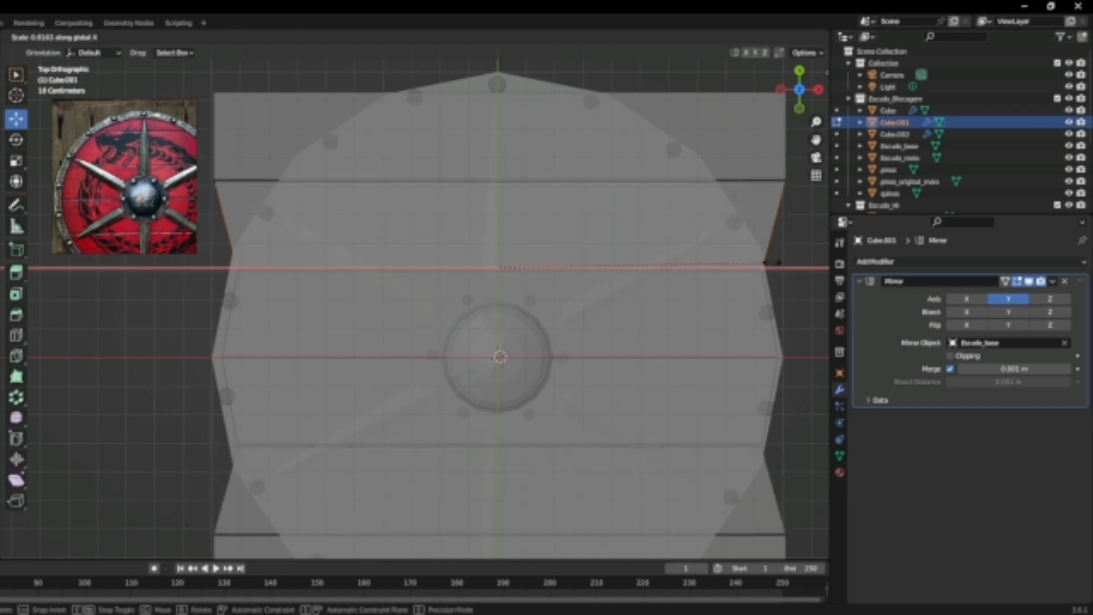
{"action": "left_click", "coordinate": [775, 263]}
Scale the outer edge of the Cube.001 plank along X to about 0.734 to follow the shield's curve
{"action": "scroll", "coordinate": [227, 232], "scroll_direction": "down", "scroll_amount": 1}
{"action": "left_click_drag", "start_coordinate": [227, 232], "coordinate": [757, 190]}
{"action": "key", "text": "s"}
{"action": "key", "text": "x"}
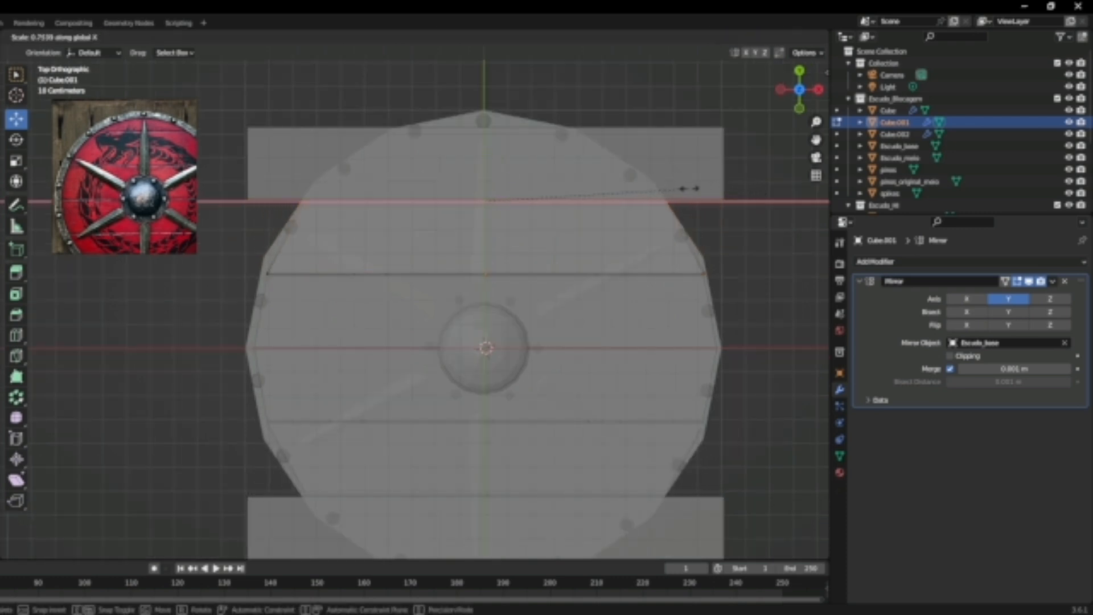
{"action": "left_click", "coordinate": [683, 188]}
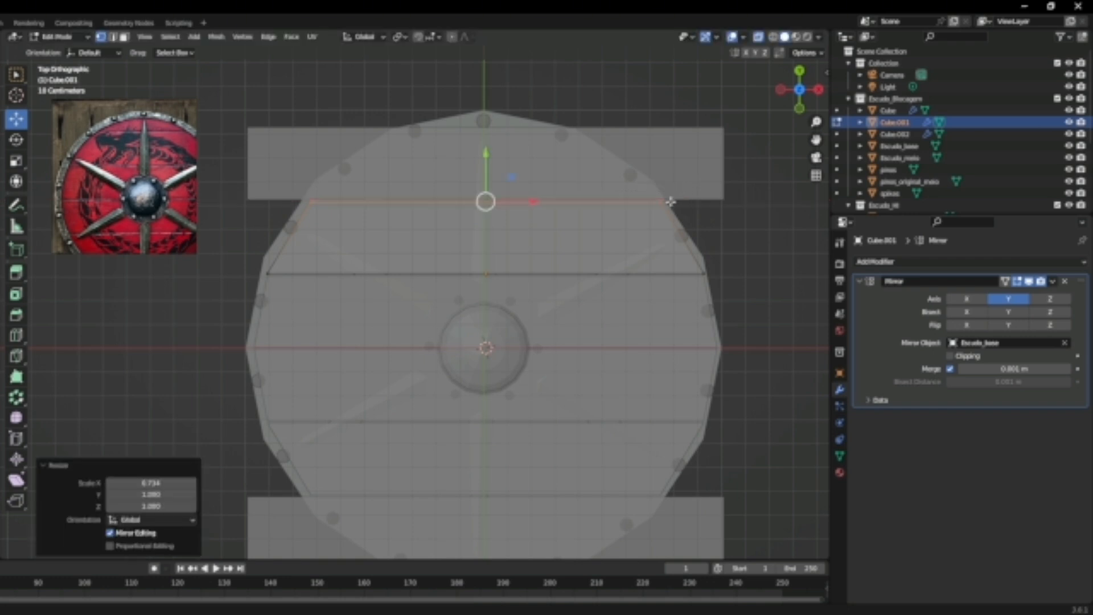
Narrow the inner edge of the outermost plank, Cube.002, along X to match the neighbouring plank's outer edge
{"action": "scroll", "coordinate": [598, 168], "scroll_direction": "up", "scroll_amount": 1}
{"action": "key", "text": "Tab"}
{"action": "left_click", "coordinate": [610, 153]}
{"action": "key", "text": "Tab"}
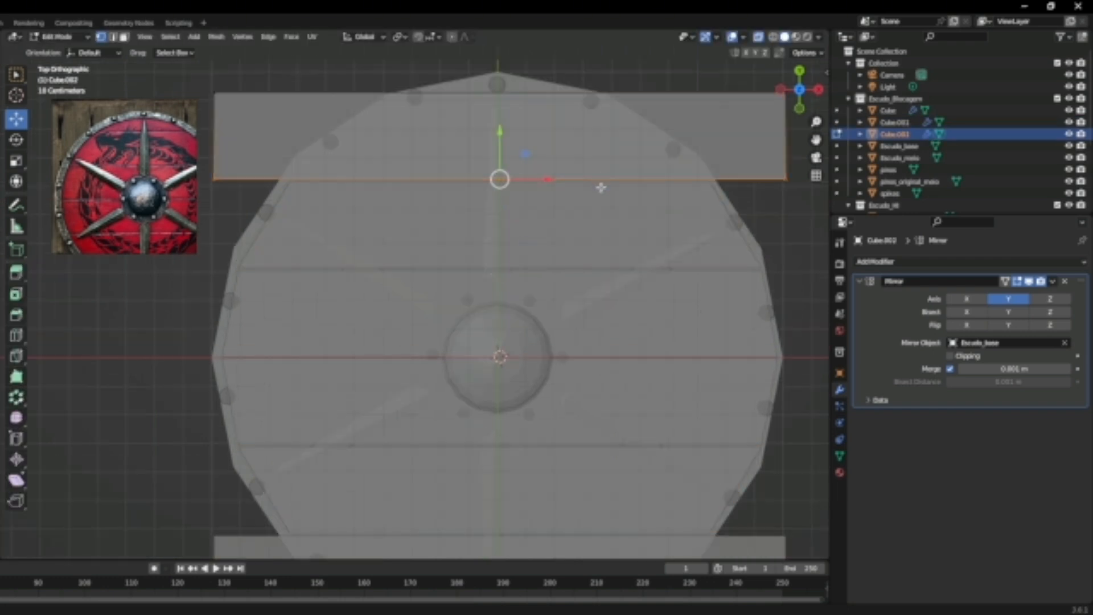
{"action": "scroll", "coordinate": [265, 214], "scroll_direction": "down", "scroll_amount": 1}
{"action": "left_click_drag", "start_coordinate": [231, 215], "coordinate": [785, 172]}
{"action": "key", "text": "s"}
{"action": "key", "text": "x"}
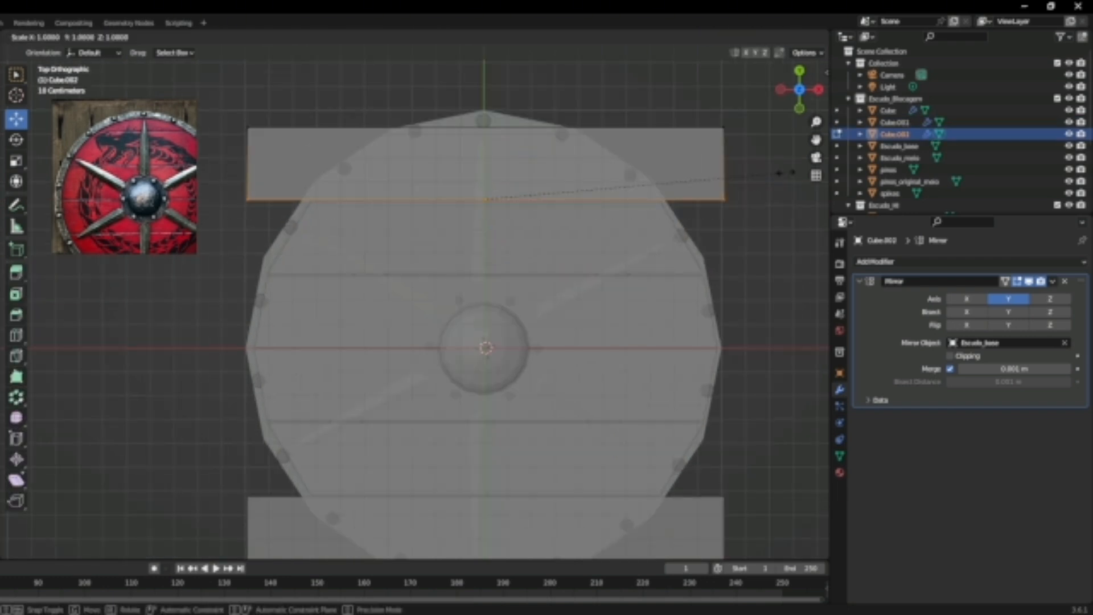
{"action": "left_click", "coordinate": [711, 171]}
Narrow the outer edge of Cube.002 along X to fit the shield's rim, and return to the solid object view
{"action": "left_click_drag", "start_coordinate": [232, 149], "coordinate": [752, 92]}
{"action": "key", "text": "s"}
{"action": "key", "text": "x"}
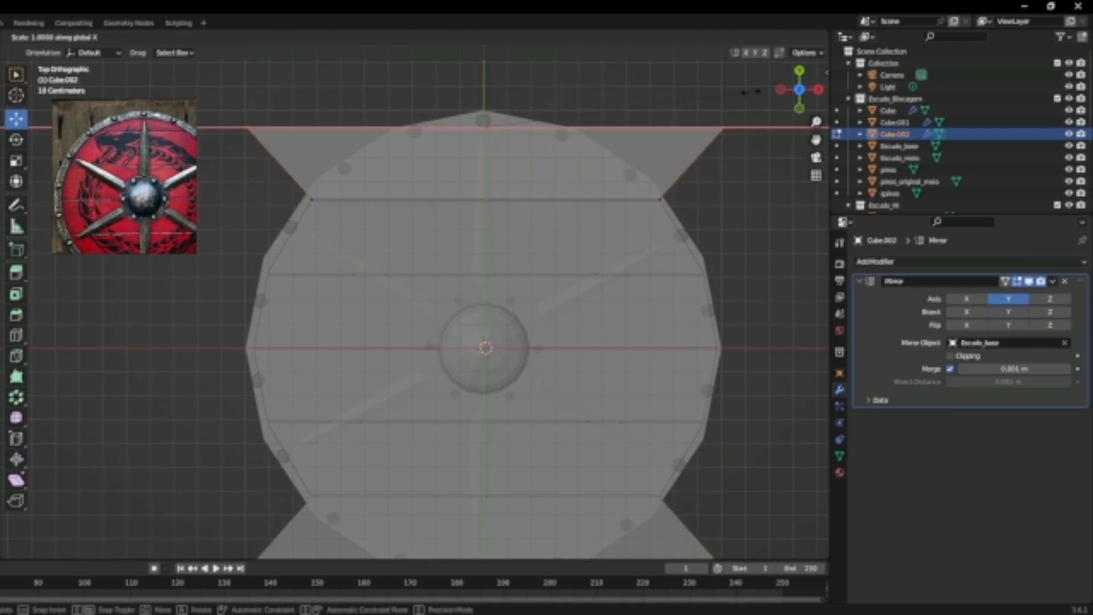
{"action": "left_click", "coordinate": [566, 104]}
{"action": "scroll", "coordinate": [563, 104], "scroll_direction": "up", "scroll_amount": 3}
{"action": "middle_click_drag", "start_coordinate": [560, 122], "coordinate": [464, 348], "text": "shift"}
{"action": "scroll", "coordinate": [506, 337], "scroll_direction": "up", "scroll_amount": 2}
{"action": "key", "text": "Tab"}
{"action": "left_click", "coordinate": [758, 37]}
{"action": "scroll", "coordinate": [559, 337], "scroll_direction": "down", "scroll_amount": 3}
{"action": "middle_click_drag", "start_coordinate": [558, 337], "coordinate": [567, 296]}
{"action": "scroll", "coordinate": [568, 295], "scroll_direction": "down", "scroll_amount": 3}
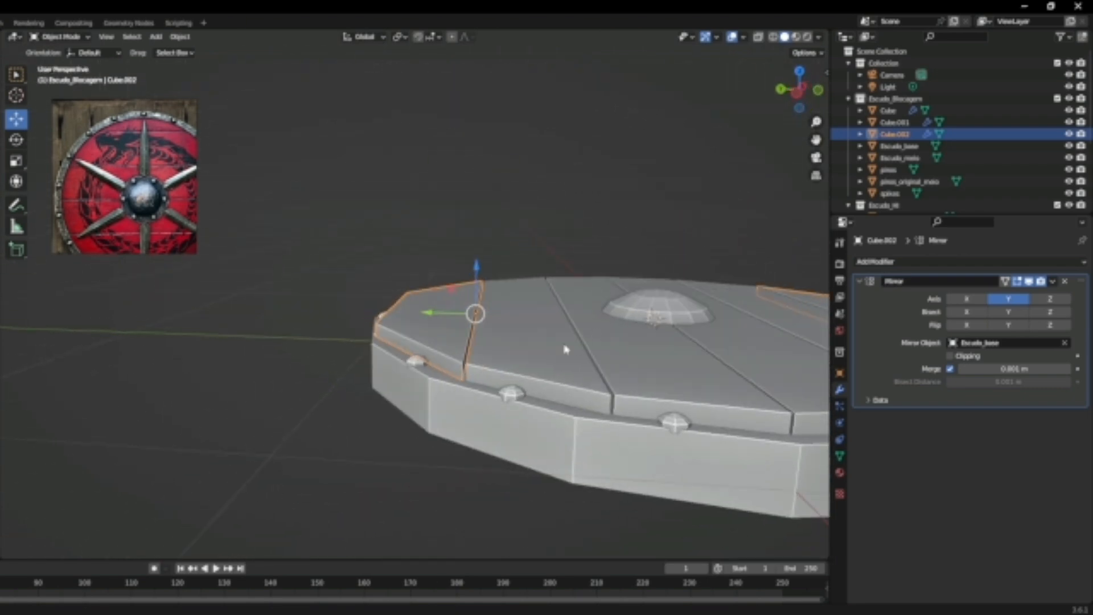
Select all three plank objects and lower them about 0.073 m along Z
{"action": "left_click", "coordinate": [569, 348], "text": "shift"}
{"action": "left_click", "coordinate": [731, 378], "text": "shift"}
{"action": "middle_click_drag", "start_coordinate": [732, 378], "coordinate": [434, 246]}
{"action": "key", "text": "g"}
{"action": "key", "text": "z"}
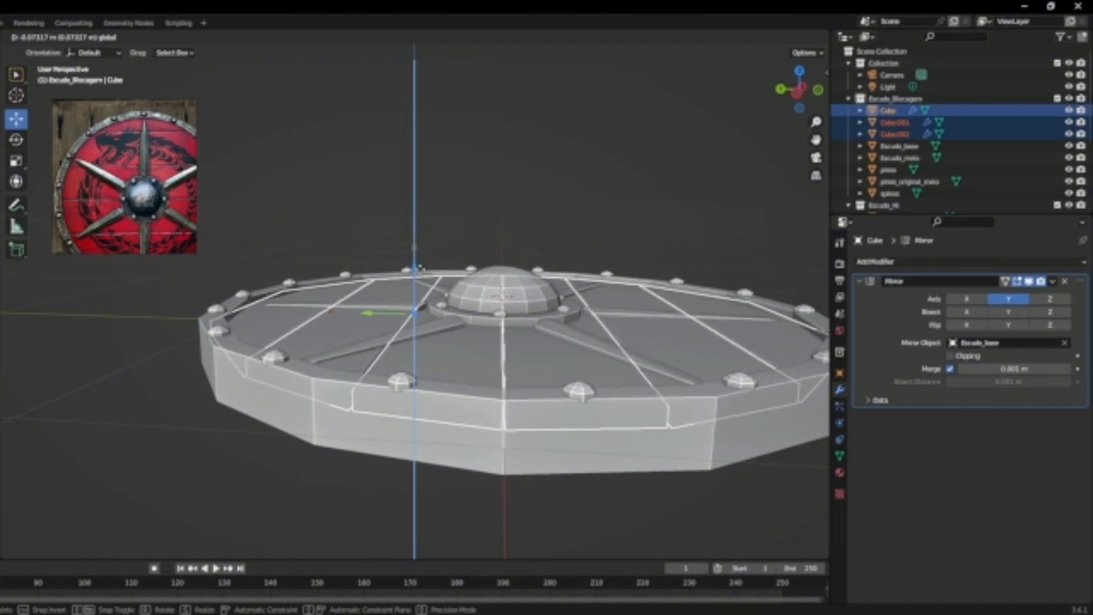
{"action": "left_click", "coordinate": [419, 266]}
Try scaling the three planks' thickness along Z, and undo the scaling
{"action": "middle_click_drag", "start_coordinate": [409, 269], "coordinate": [364, 307]}
{"action": "key", "text": "s"}
{"action": "key", "text": "z"}
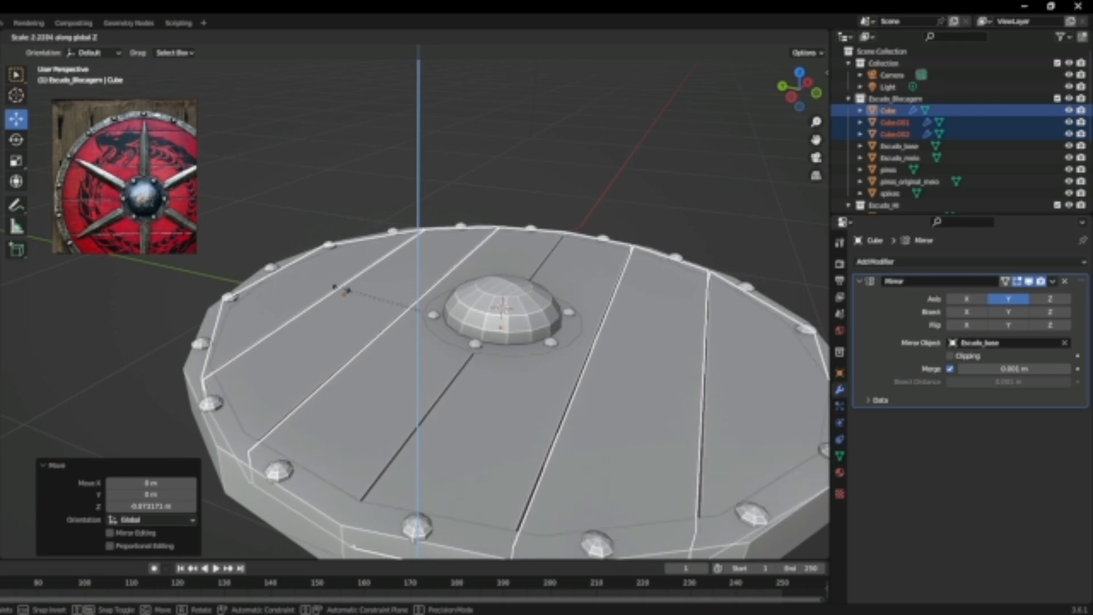
{"action": "left_click", "coordinate": [396, 292]}
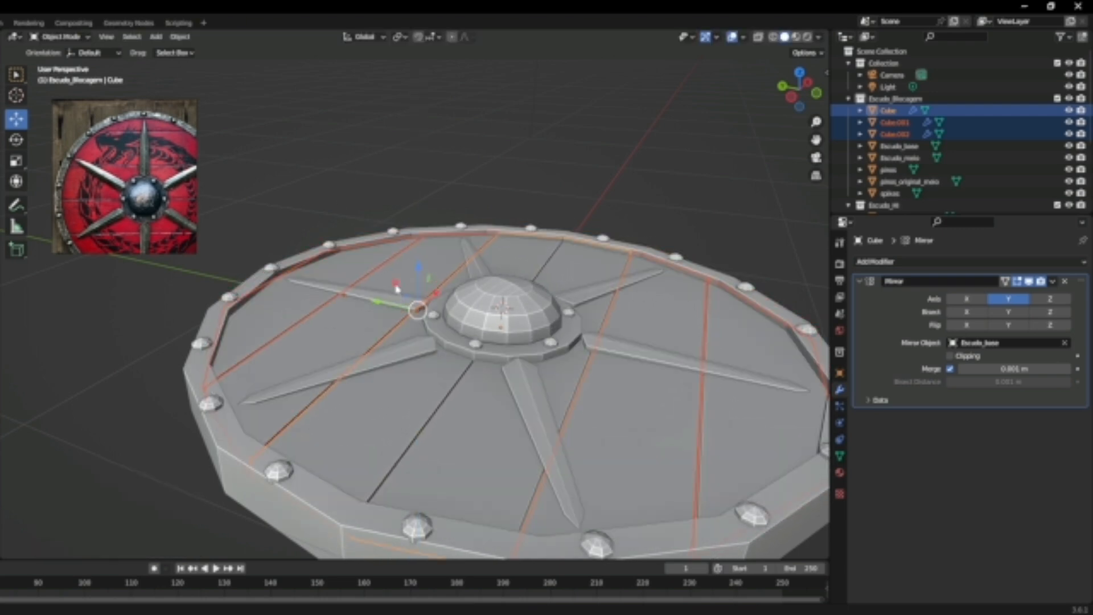
{"action": "key", "text": "ctrl+z"}
Flatten the three planks along Z to about 0.45 and lower them about 0.21 m into the shield rim
{"action": "key", "text": "s"}
{"action": "key", "text": "z"}
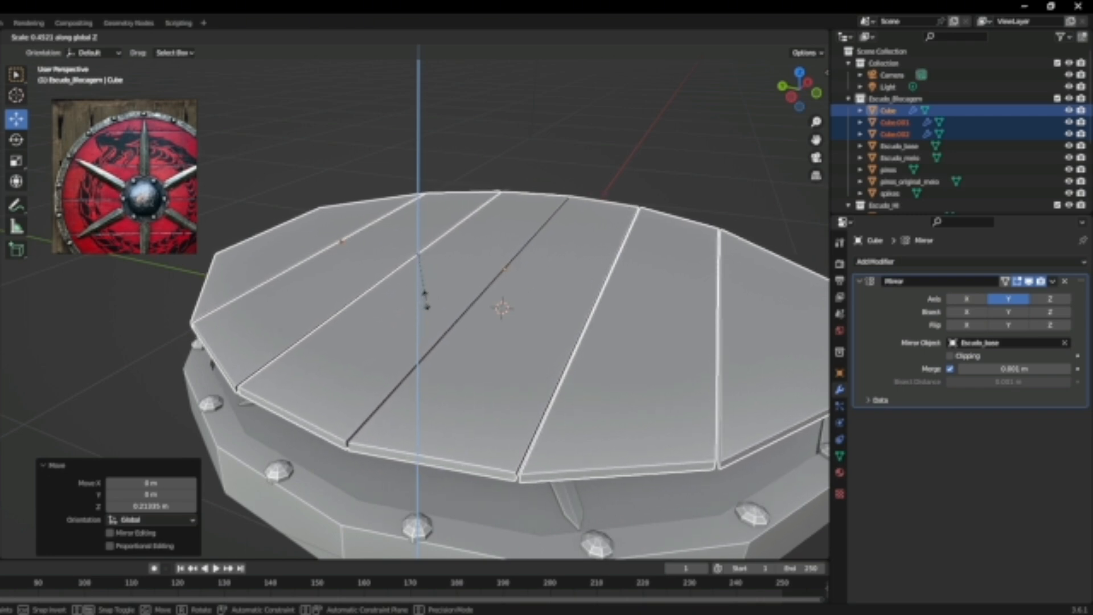
{"action": "left_click", "coordinate": [426, 299]}
{"action": "middle_click_drag", "start_coordinate": [427, 305], "coordinate": [407, 264]}
{"action": "left_click_drag", "start_coordinate": [418, 222], "coordinate": [419, 275]}
{"action": "middle_click_drag", "start_coordinate": [419, 275], "coordinate": [351, 154]}
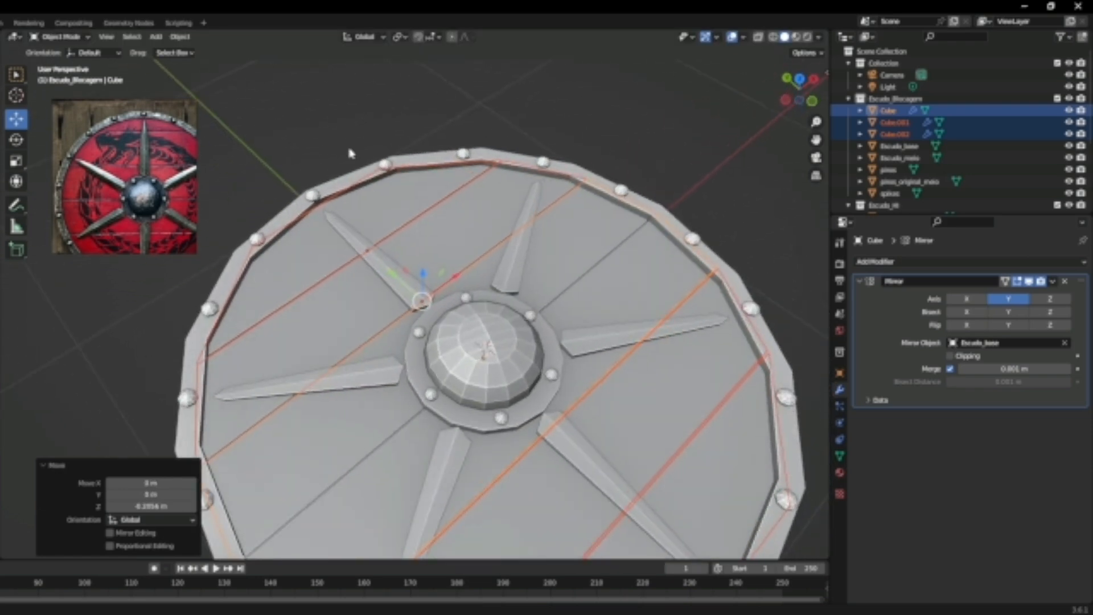
{"action": "key", "text": "alt+a"}
Examine where the outermost plank's edge meets the metal rim near the tip of the upper spike
{"action": "middle_click_drag", "start_coordinate": [378, 199], "coordinate": [330, 261]}
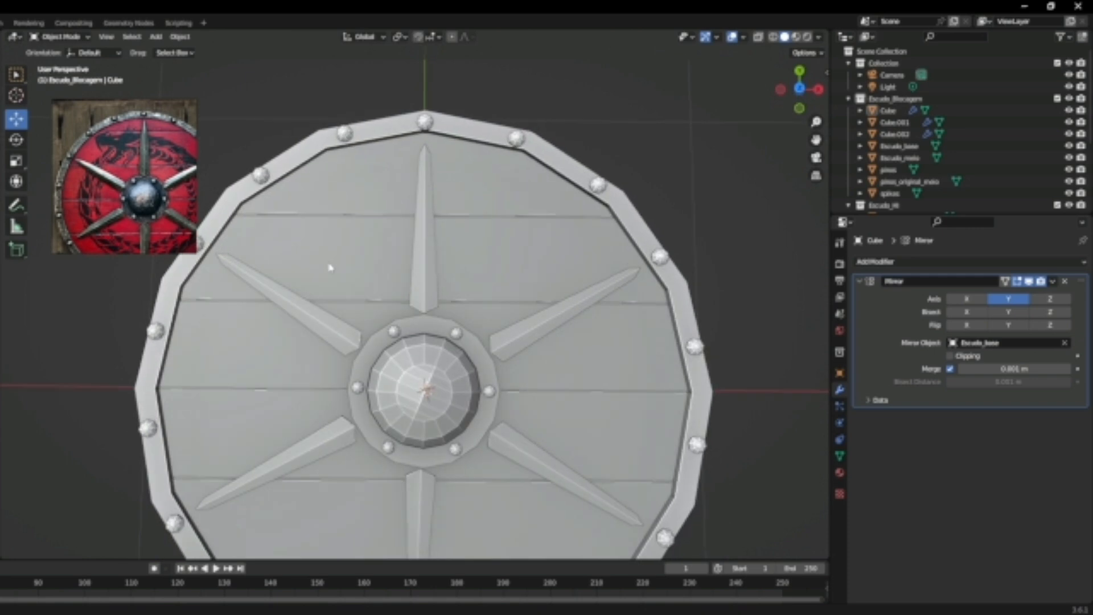
{"action": "left_click", "coordinate": [439, 171]}
{"action": "key", "text": "Tab"}
{"action": "middle_click_drag", "start_coordinate": [456, 188], "coordinate": [430, 309], "text": "shift"}
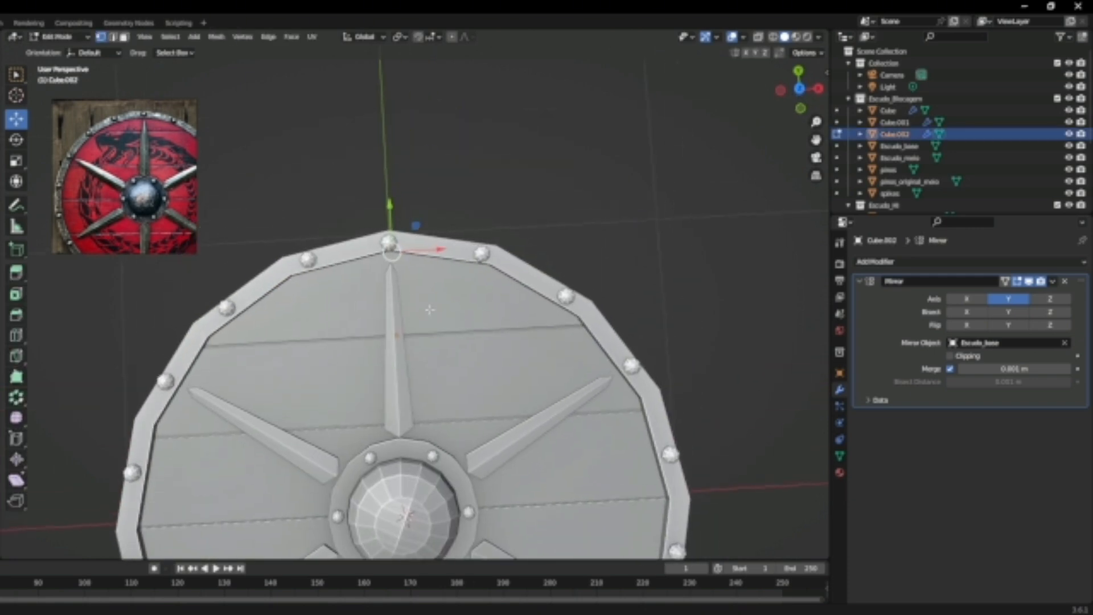
{"action": "scroll", "coordinate": [429, 310], "scroll_direction": "up", "scroll_amount": 5}
{"action": "middle_click_drag", "start_coordinate": [409, 254], "coordinate": [427, 370], "text": "shift"}
{"action": "scroll", "coordinate": [426, 367], "scroll_direction": "up", "scroll_amount": 3}
{"action": "scroll", "coordinate": [426, 365], "scroll_direction": "up", "scroll_amount": 2}
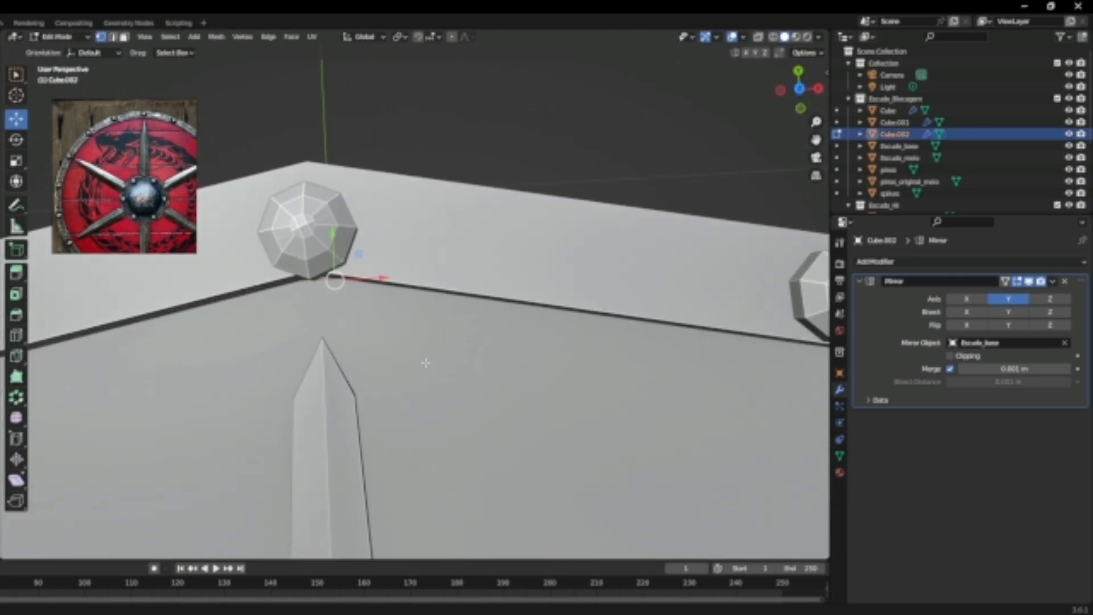
{"action": "key", "text": "Tab"}
{"action": "scroll", "coordinate": [317, 279], "scroll_direction": "down", "scroll_amount": 5}
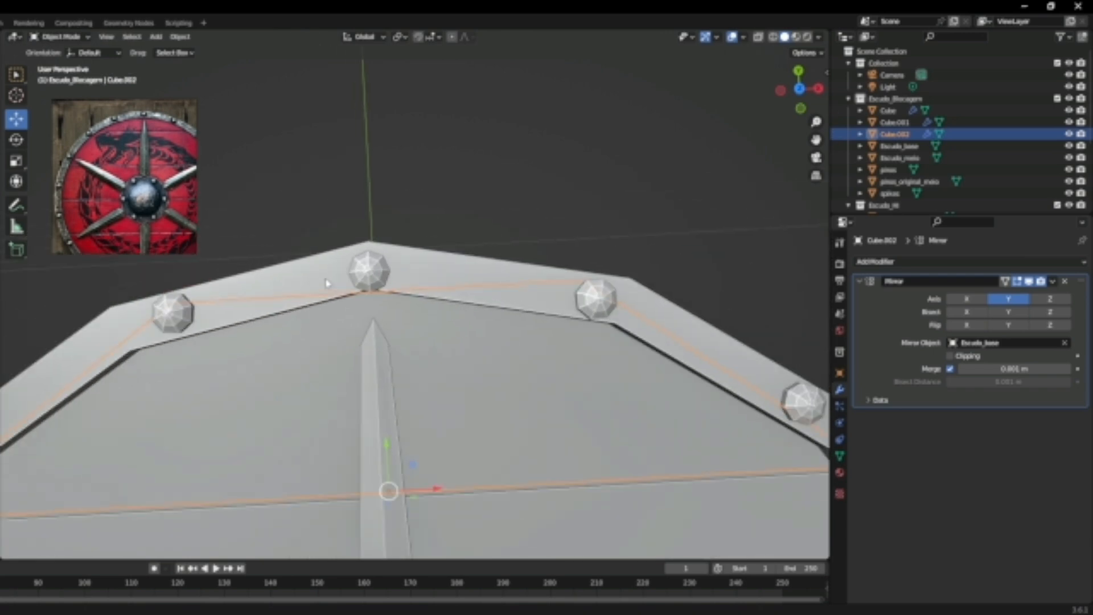
Scale the outer edge of the Cube.002 plank along X to about 0.88 so its corners stay under the rim
{"action": "key", "text": "Tab"}
{"action": "key", "text": "alt+z"}
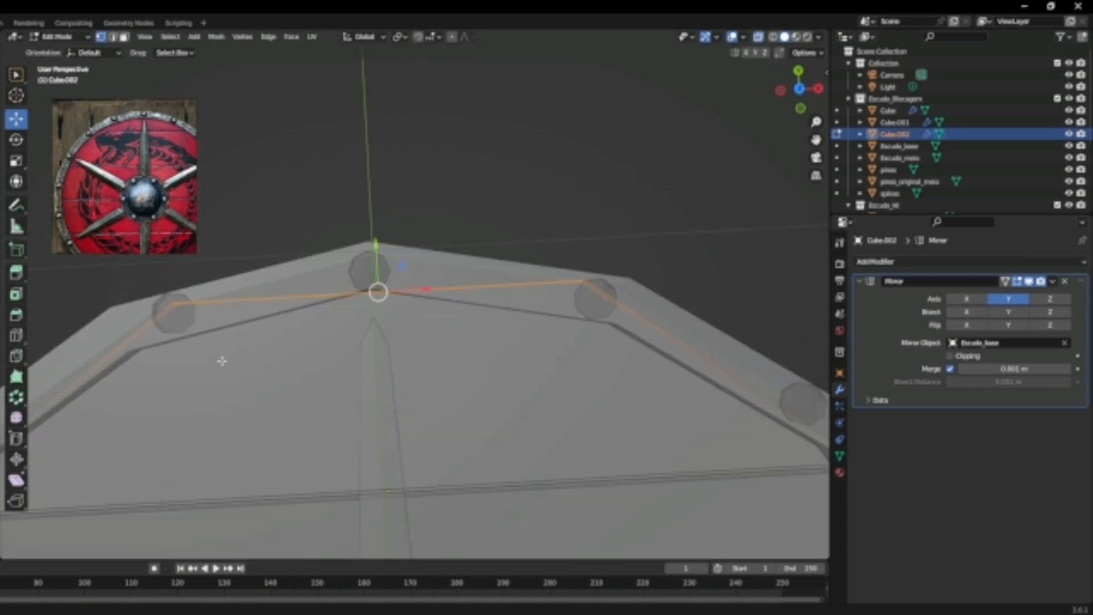
{"action": "left_click_drag", "start_coordinate": [116, 291], "coordinate": [712, 246]}
{"action": "left_click_drag", "start_coordinate": [94, 336], "coordinate": [719, 208]}
{"action": "key", "text": "s"}
{"action": "key", "text": "x"}
{"action": "key", "text": "0"}
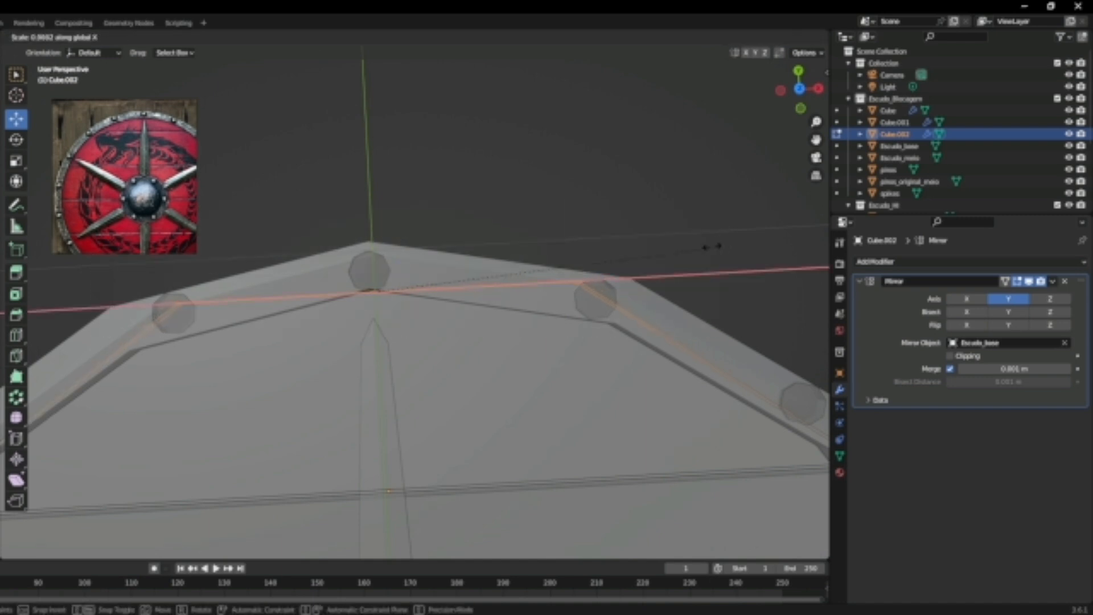
{"action": "key", "text": "Return"}
Shift Cube.002's outer edge about 0.011 m outward along Y, and restore the solid object view
{"action": "left_click_drag", "start_coordinate": [383, 260], "coordinate": [380, 252]}
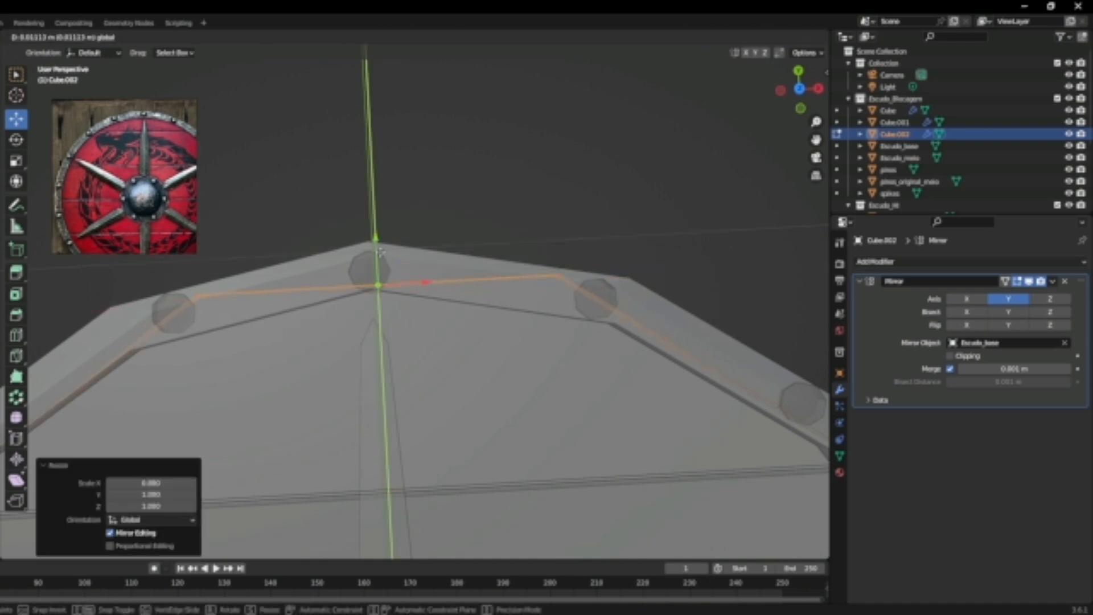
{"action": "left_click", "coordinate": [568, 347]}
{"action": "scroll", "coordinate": [568, 347], "scroll_direction": "down", "scroll_amount": 3}
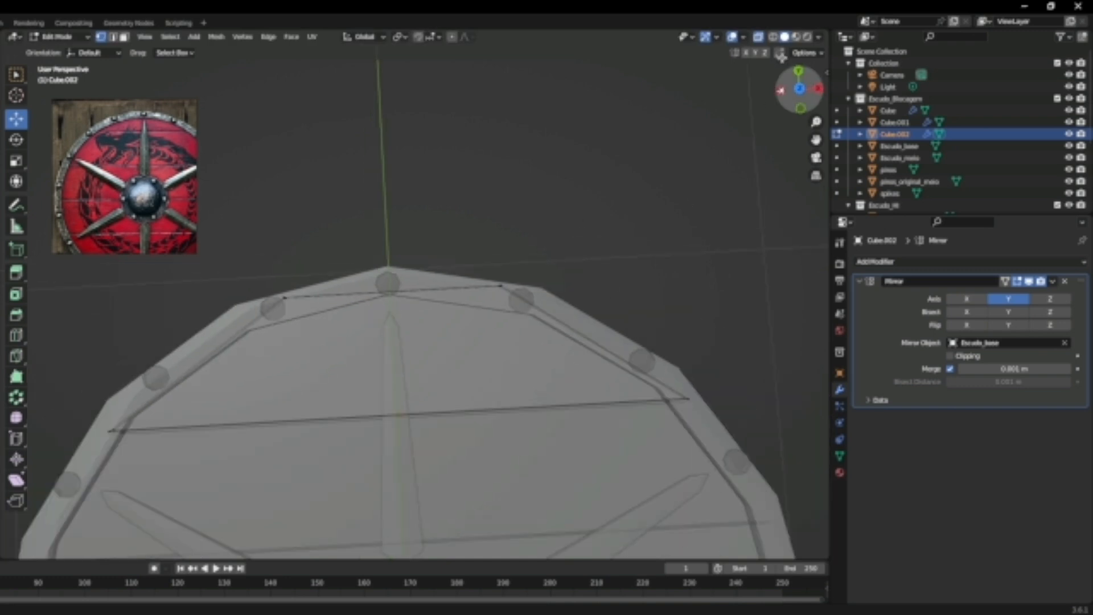
{"action": "left_click", "coordinate": [758, 37]}
{"action": "scroll", "coordinate": [548, 400], "scroll_direction": "down", "scroll_amount": 3}
{"action": "scroll", "coordinate": [641, 283], "scroll_direction": "down", "scroll_amount": 3}
{"action": "key", "text": "Tab"}
{"action": "left_click", "coordinate": [465, 223]}
{"action": "left_click", "coordinate": [551, 350], "text": "shift"}
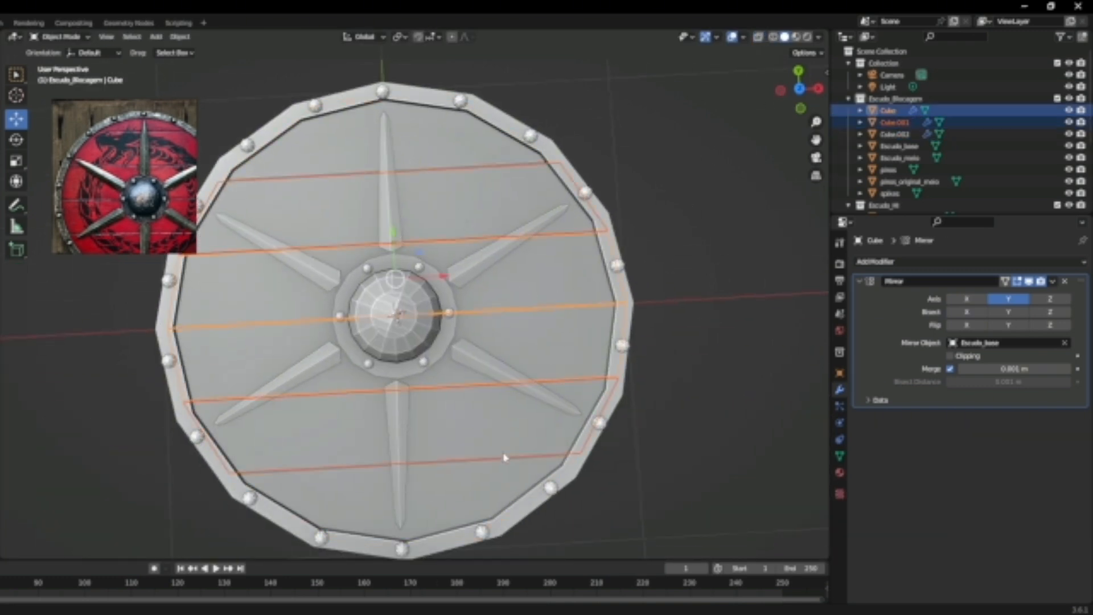
{"action": "left_click", "coordinate": [480, 369], "text": "shift"}
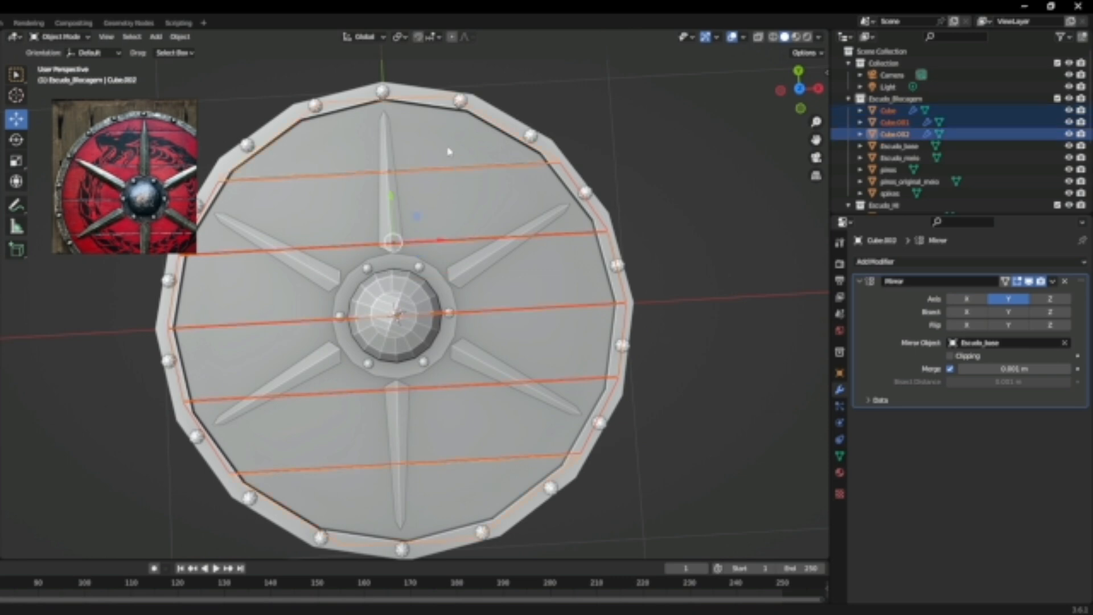
{"action": "key", "text": "Tab"}
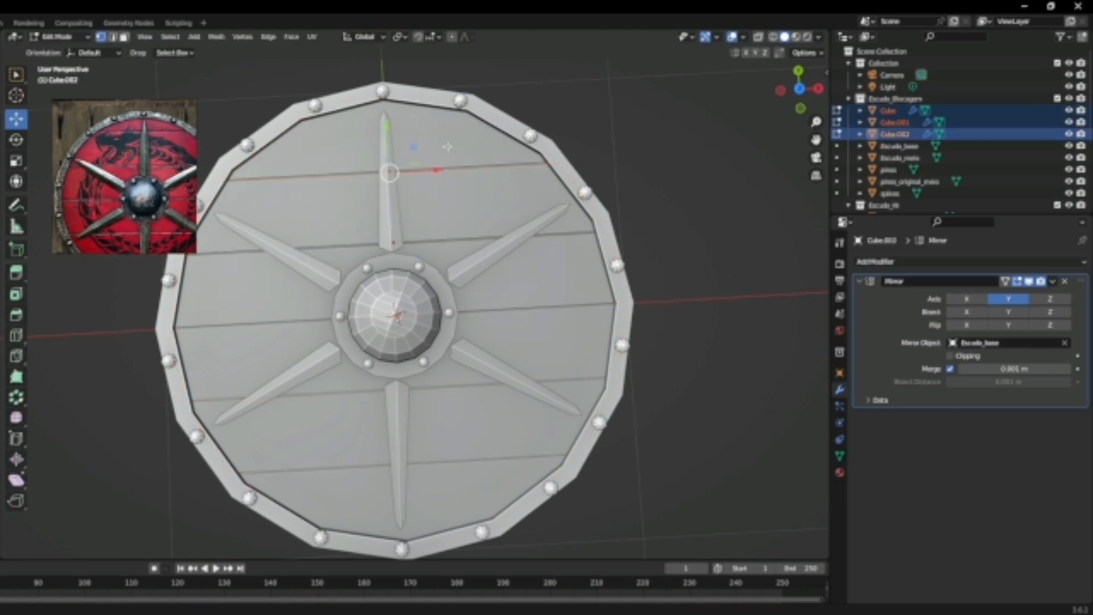
{"action": "key", "text": "a"}
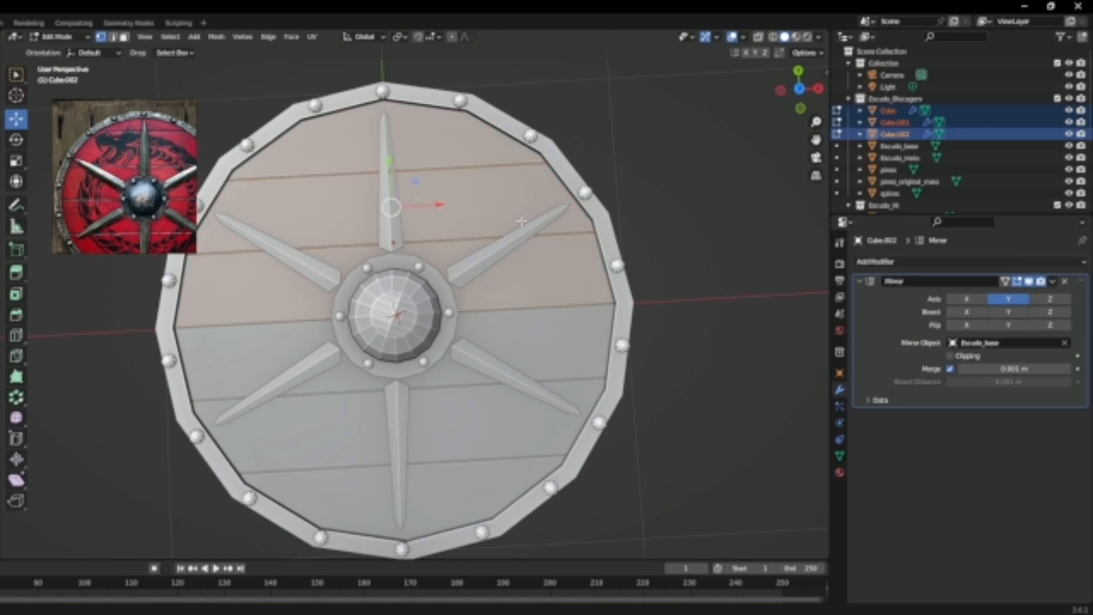
{"action": "key", "text": "Tab"}
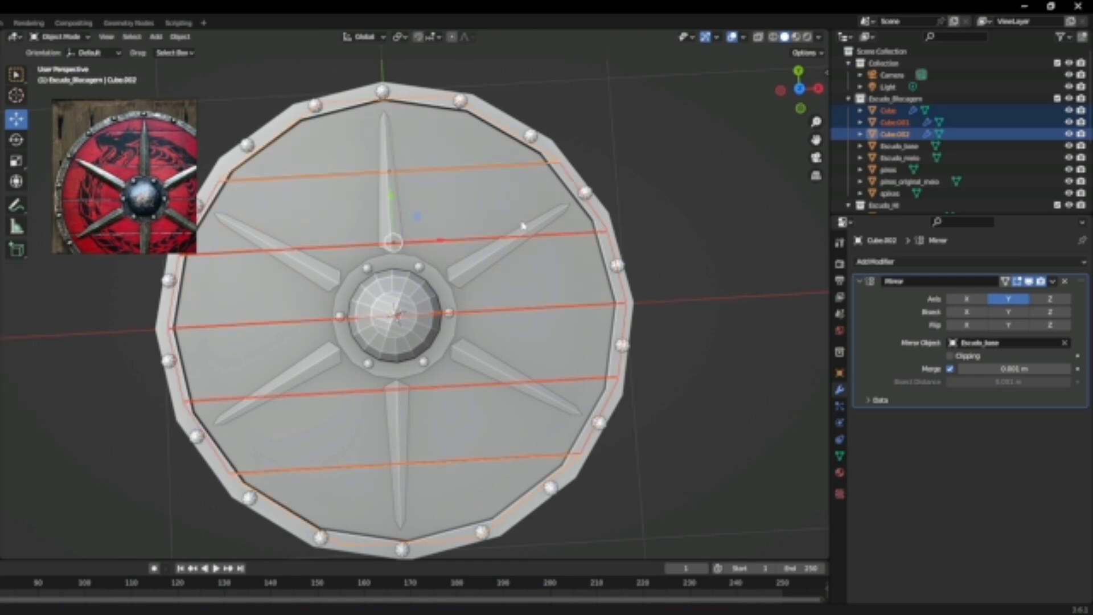
Join the three plank objects into a single mesh with Cube.002 as the active object
{"action": "left_click", "coordinate": [522, 222]}
{"action": "left_click", "coordinate": [556, 292], "text": "shift"}
{"action": "left_click", "coordinate": [438, 151], "text": "shift"}
{"action": "key", "text": "ctrl+j"}
{"action": "key", "text": "Tab"}
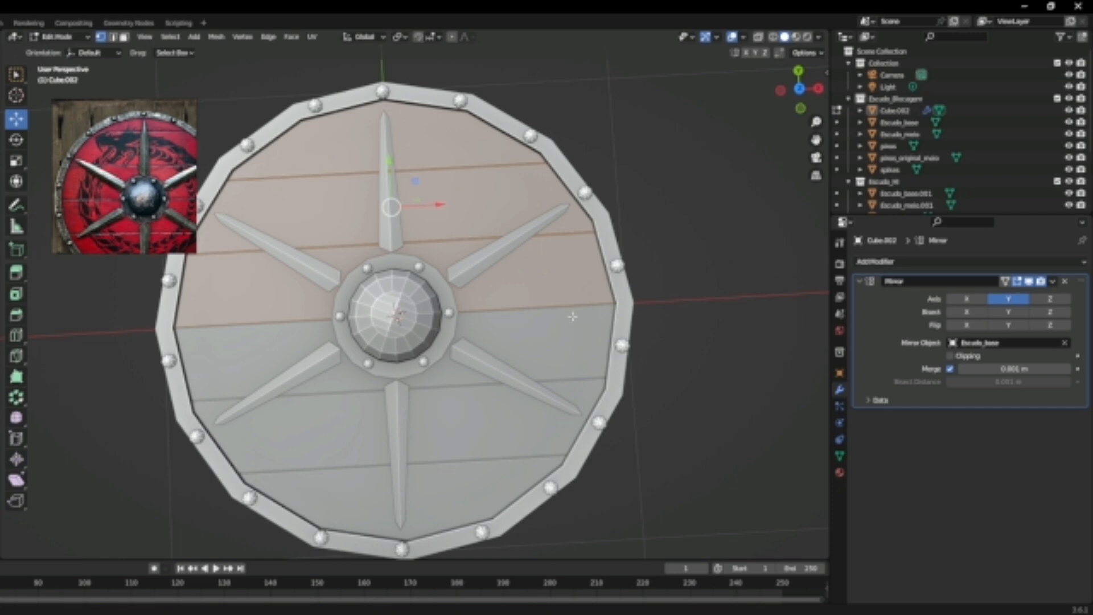
Rename the joined planks object as Escudo_madeira
{"action": "key", "text": "F2"}
{"action": "type", "text": "e"}
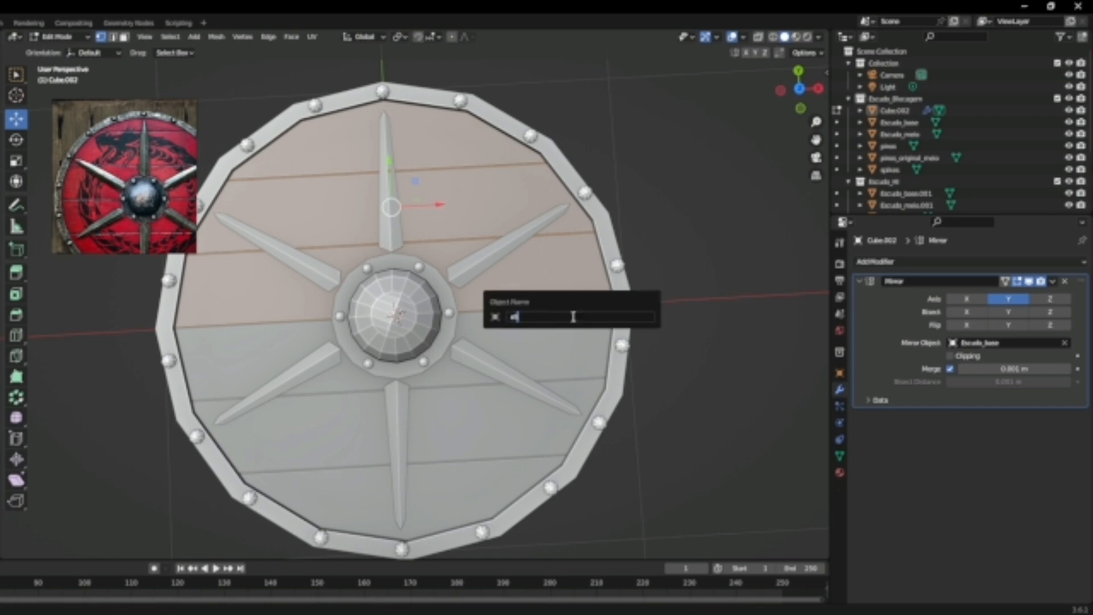
{"action": "type", "text": "SCUD"}
{"action": "key", "text": "BackSpace"}
{"action": "key", "text": "BackSpace"}
{"action": "key", "text": "BackSpace"}
{"action": "key", "text": "BackSpace"}
{"action": "key", "text": "BackSpace"}
{"action": "type", "text": "Escudo_madeira"}
{"action": "key", "text": "Return"}
Assign the Escudo_madeira object to the Escudo_Blocagem collection
{"action": "left_click", "coordinate": [669, 206]}
{"action": "key", "text": "Tab"}
{"action": "key", "text": "Tab"}
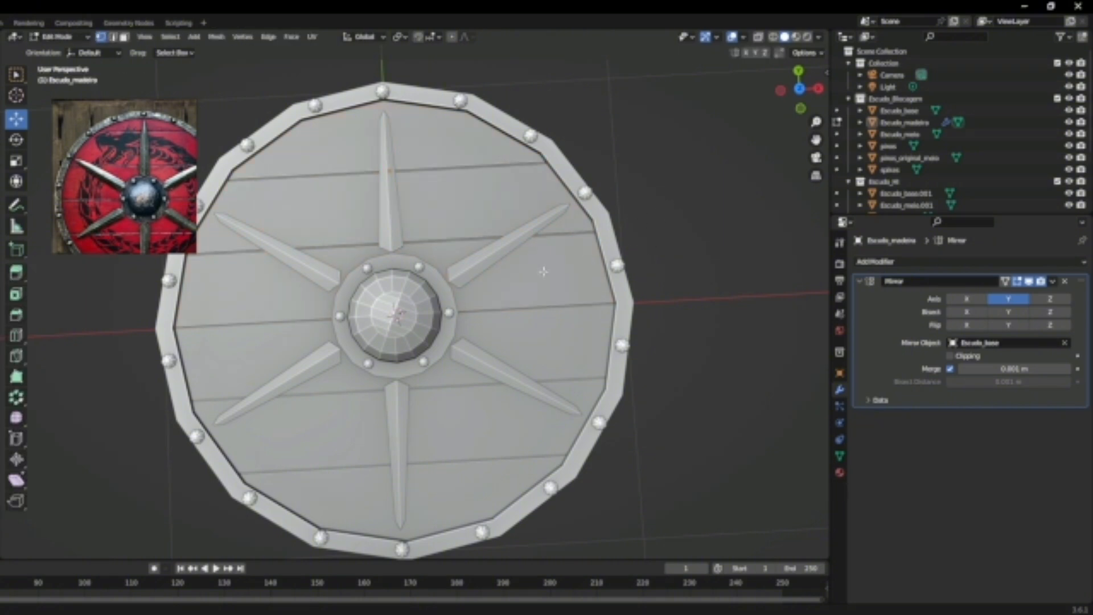
{"action": "key", "text": "Tab"}
{"action": "left_click", "coordinate": [480, 219]}
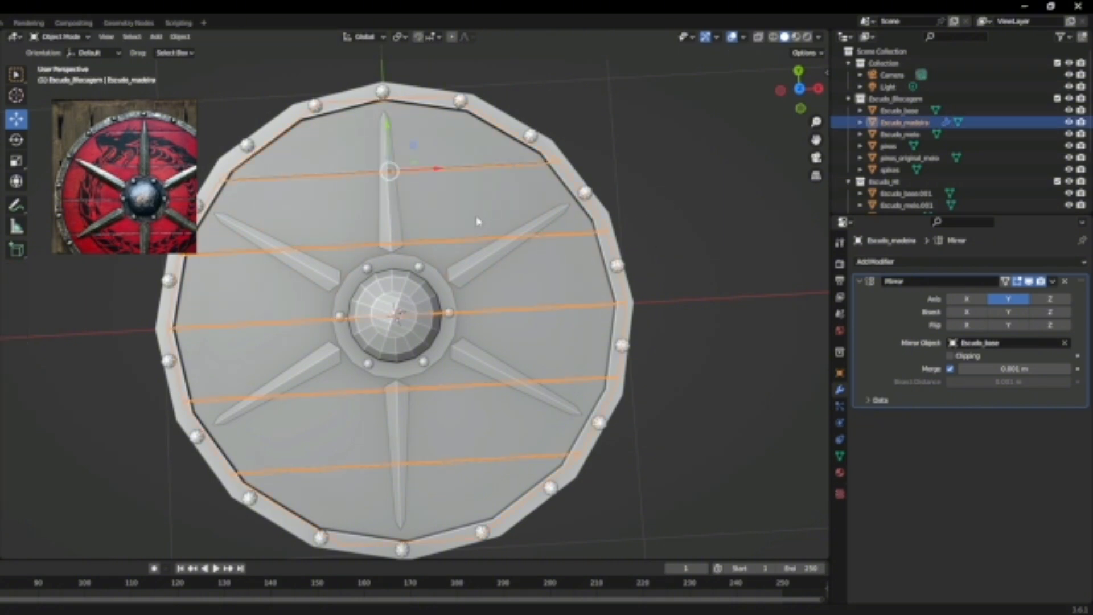
{"action": "key", "text": "m"}
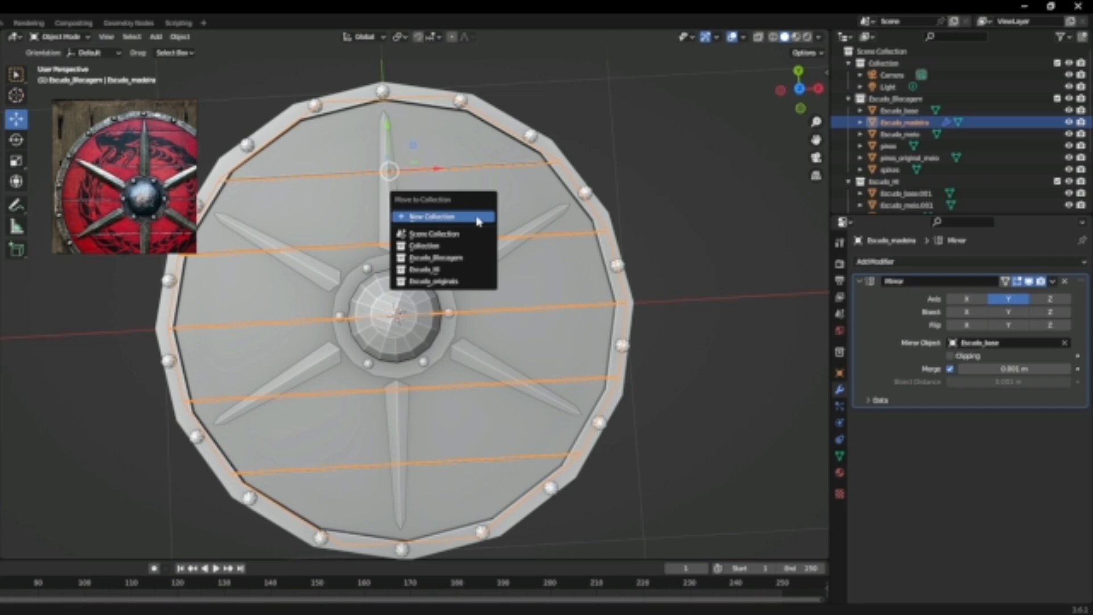
{"action": "left_click", "coordinate": [465, 261]}
{"action": "key", "text": "m"}
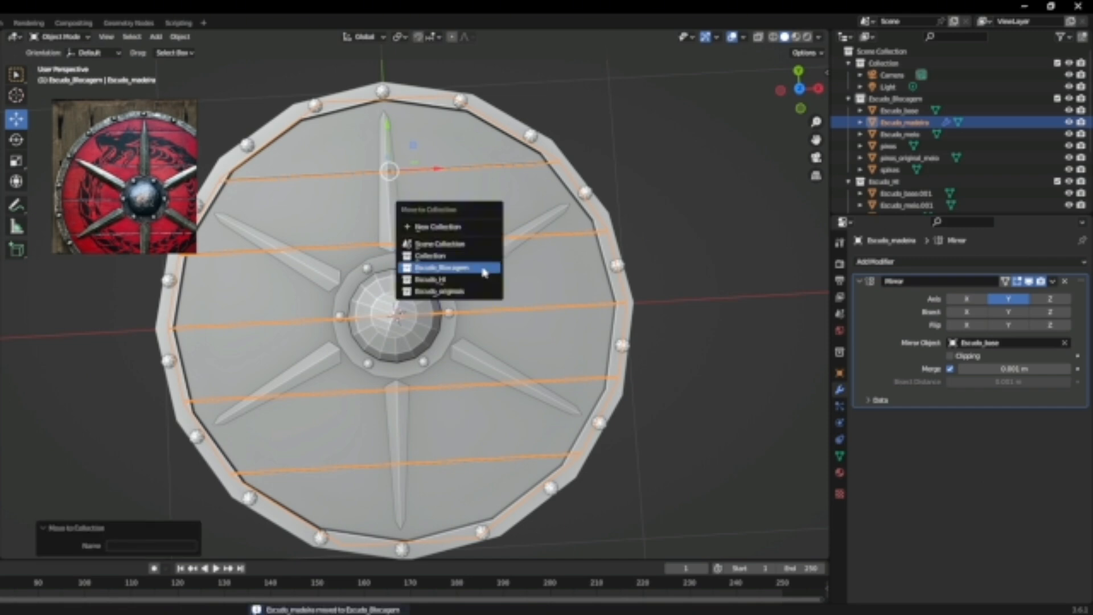
{"action": "left_click", "coordinate": [624, 244]}
Duplicate Escudo_madeira in place and move the copy to the Escudo_Hi collection
{"action": "left_click", "coordinate": [550, 222]}
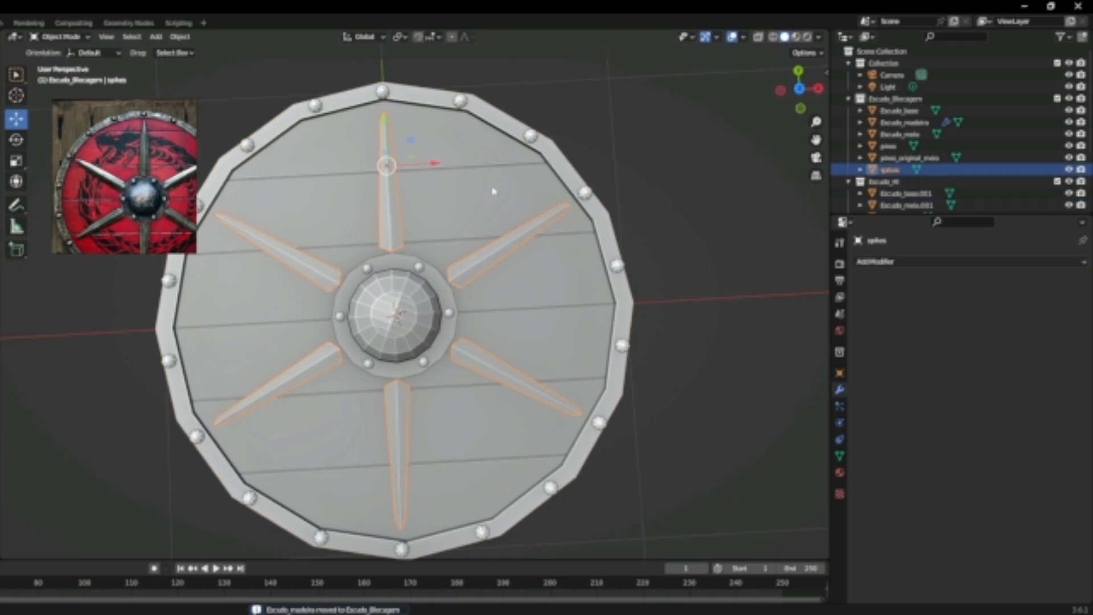
{"action": "left_click", "coordinate": [487, 168]}
{"action": "key", "text": "shift+d"}
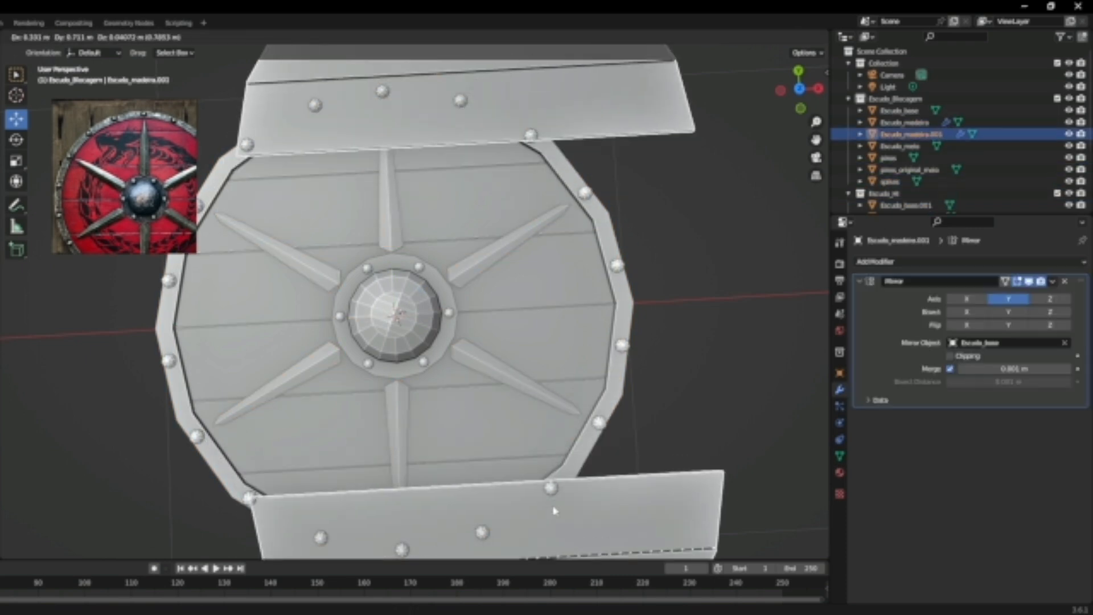
{"action": "right_click", "coordinate": [549, 560]}
{"action": "key", "text": "m"}
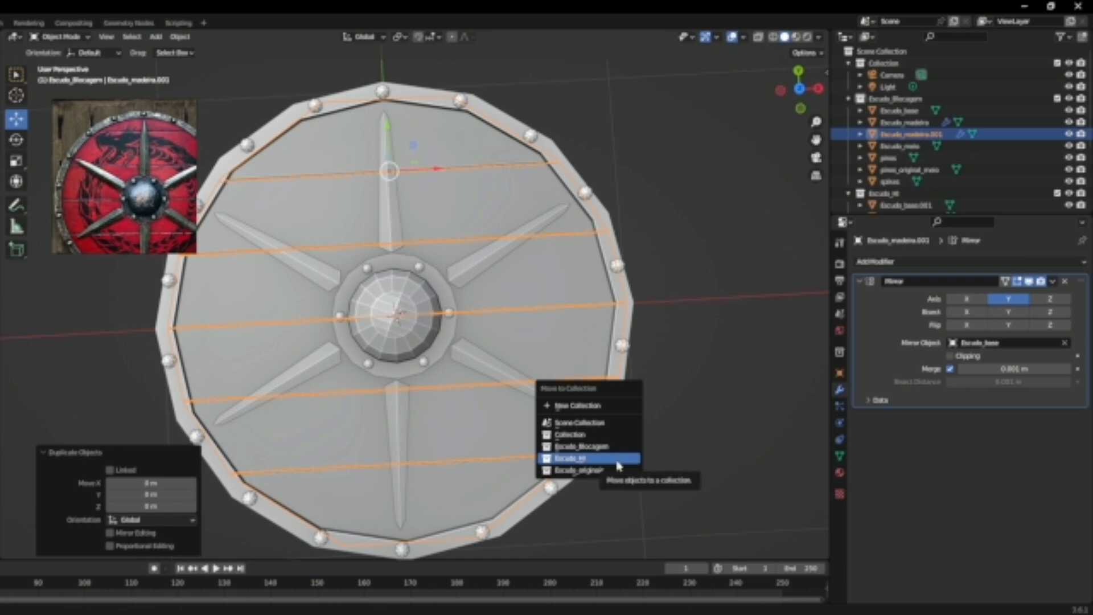
{"action": "left_click", "coordinate": [619, 462]}
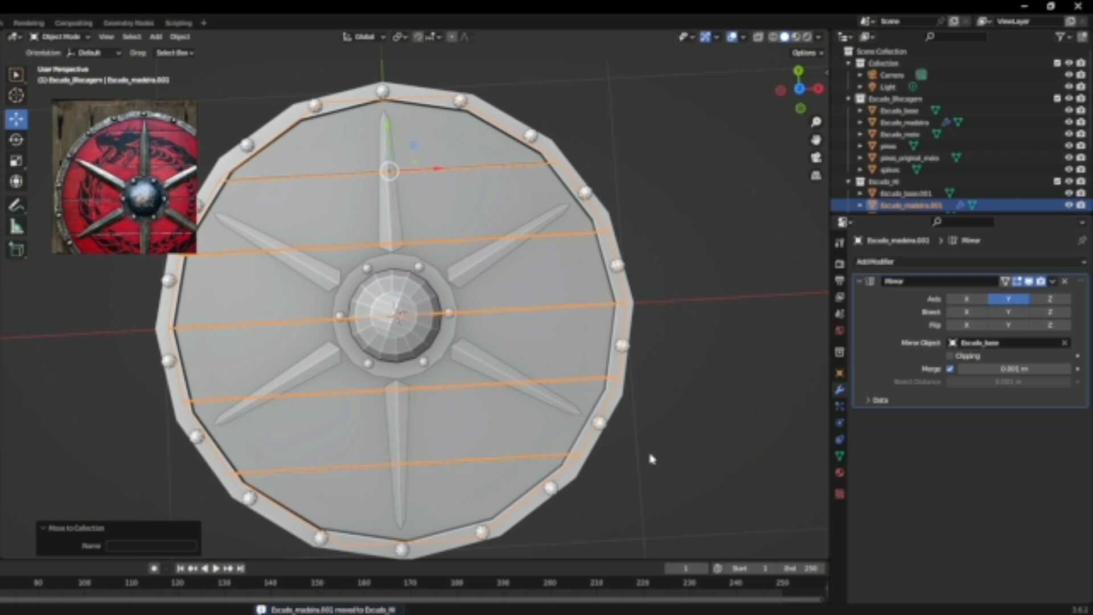
Hide the Escudo_Blocagem collection and deselect the duplicated planks
{"action": "scroll", "coordinate": [627, 494], "scroll_direction": "down", "scroll_amount": 1}
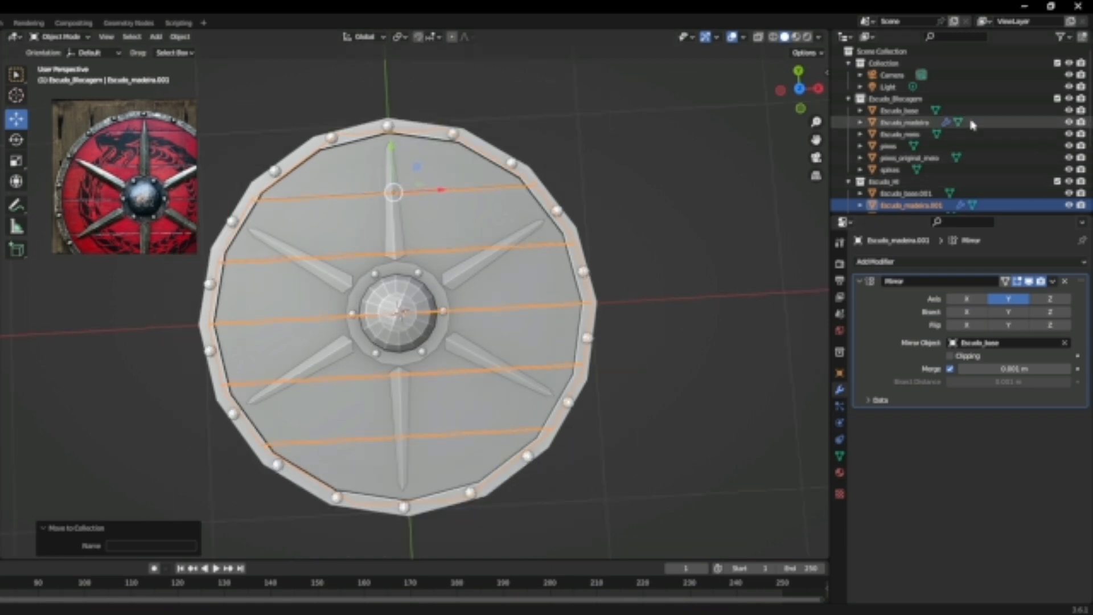
{"action": "left_click", "coordinate": [1068, 99]}
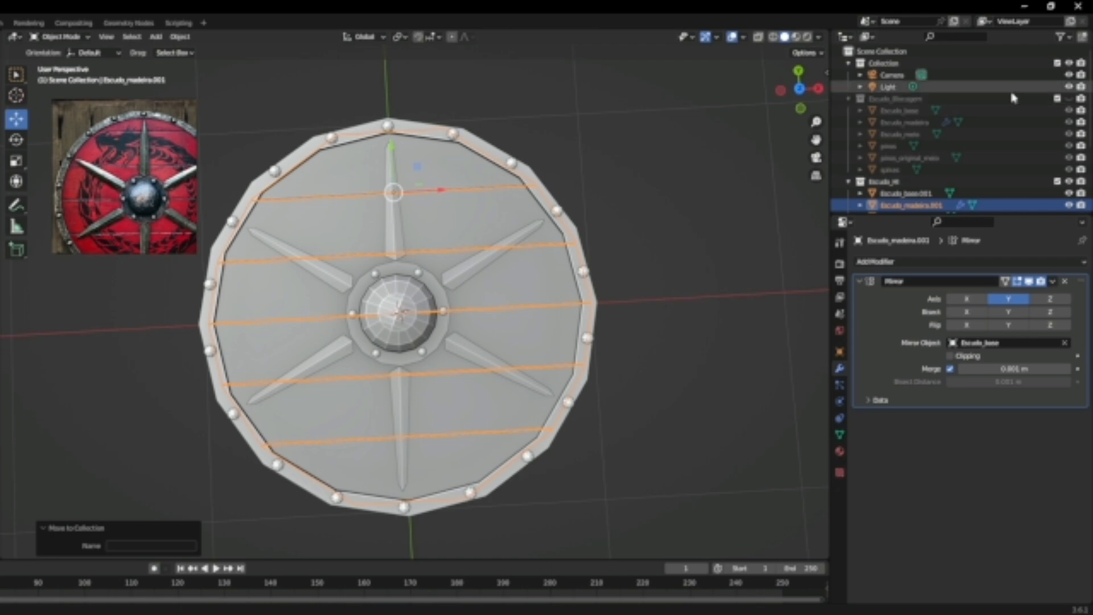
{"action": "scroll", "coordinate": [1019, 111], "scroll_direction": "down", "scroll_amount": 5}
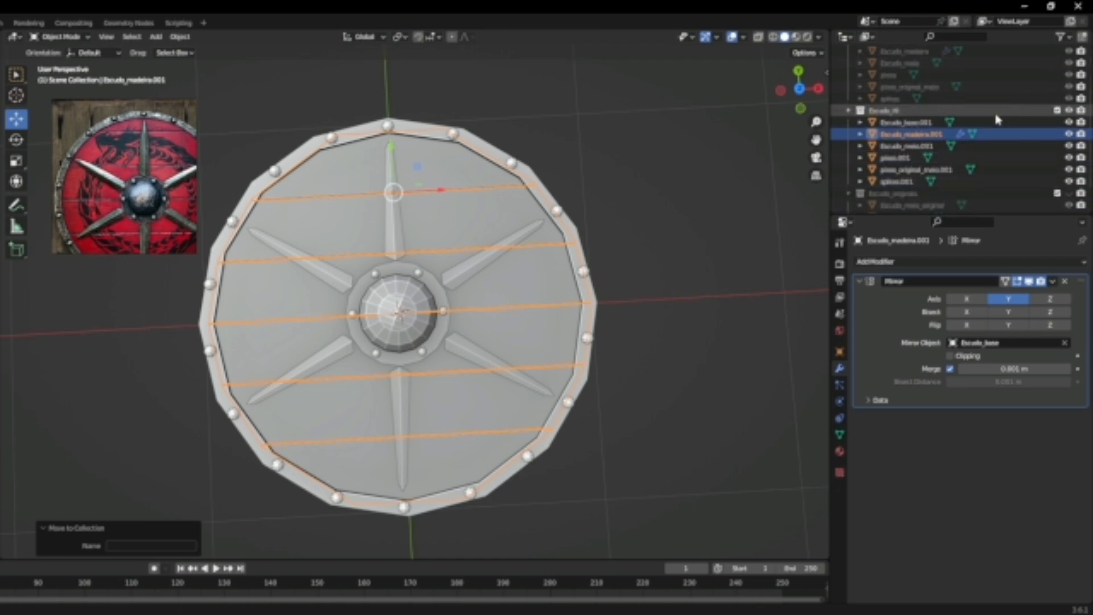
{"action": "scroll", "coordinate": [985, 143], "scroll_direction": "up", "scroll_amount": 1}
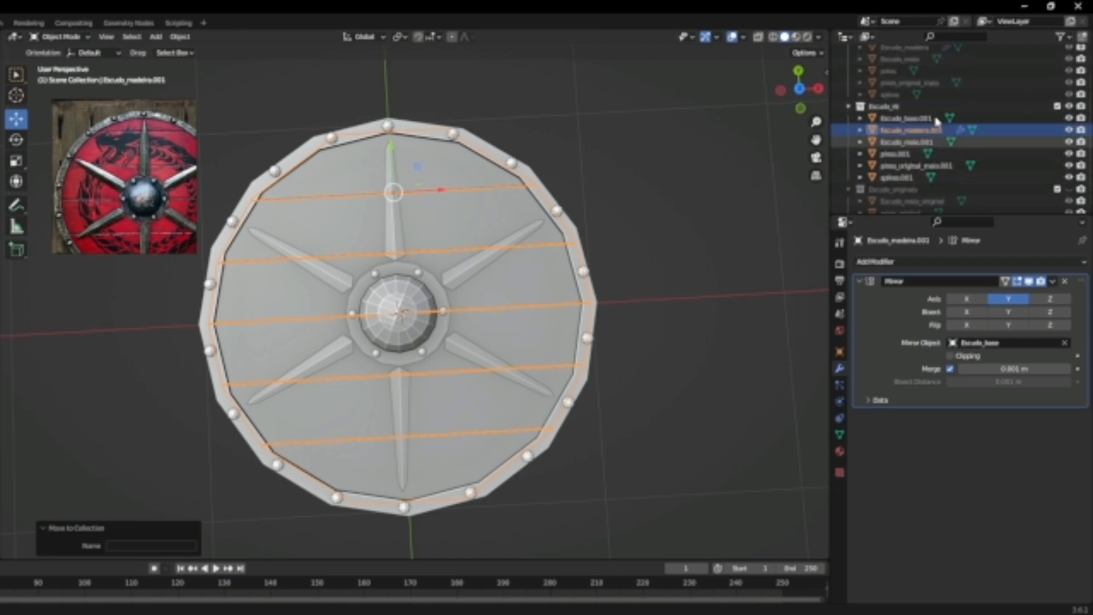
{"action": "scroll", "coordinate": [427, 194], "scroll_direction": "down", "scroll_amount": 2}
{"action": "middle_click_drag", "start_coordinate": [604, 353], "coordinate": [609, 320]}
{"action": "left_click", "coordinate": [609, 320]}
{"action": "scroll", "coordinate": [582, 365], "scroll_direction": "up", "scroll_amount": 3}
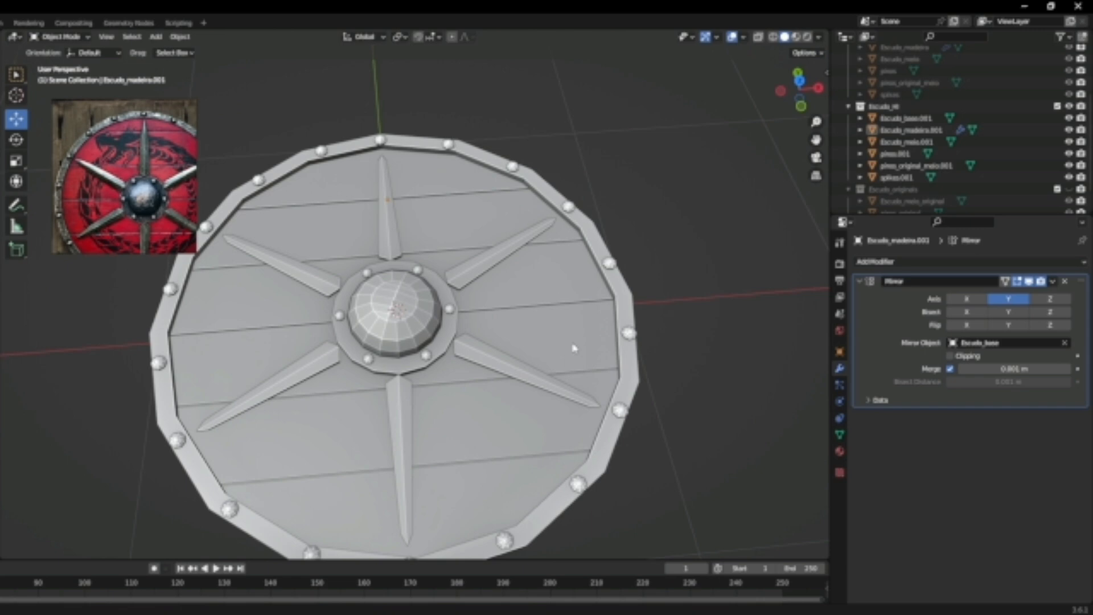
{"action": "middle_click_drag", "start_coordinate": [566, 335], "coordinate": [547, 392]}
{"action": "key", "text": "Tab"}
{"action": "key", "text": "Tab"}
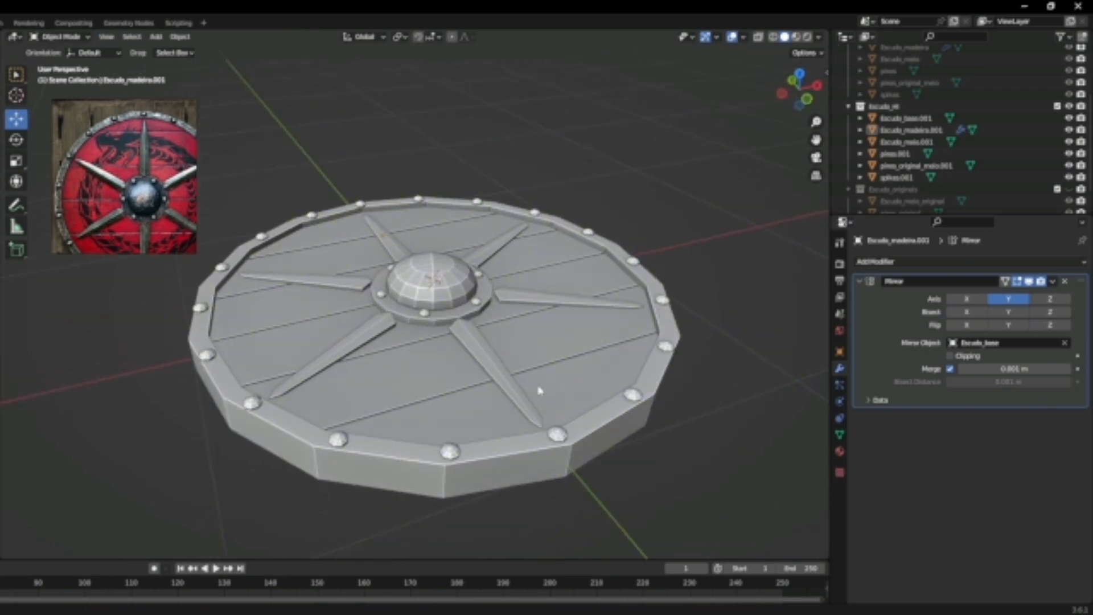
Try a Subdivision Surface modifier on Escudo_base.001, inspect the rim, and undo it
{"action": "left_click", "coordinate": [489, 361]}
{"action": "left_click", "coordinate": [515, 459]}
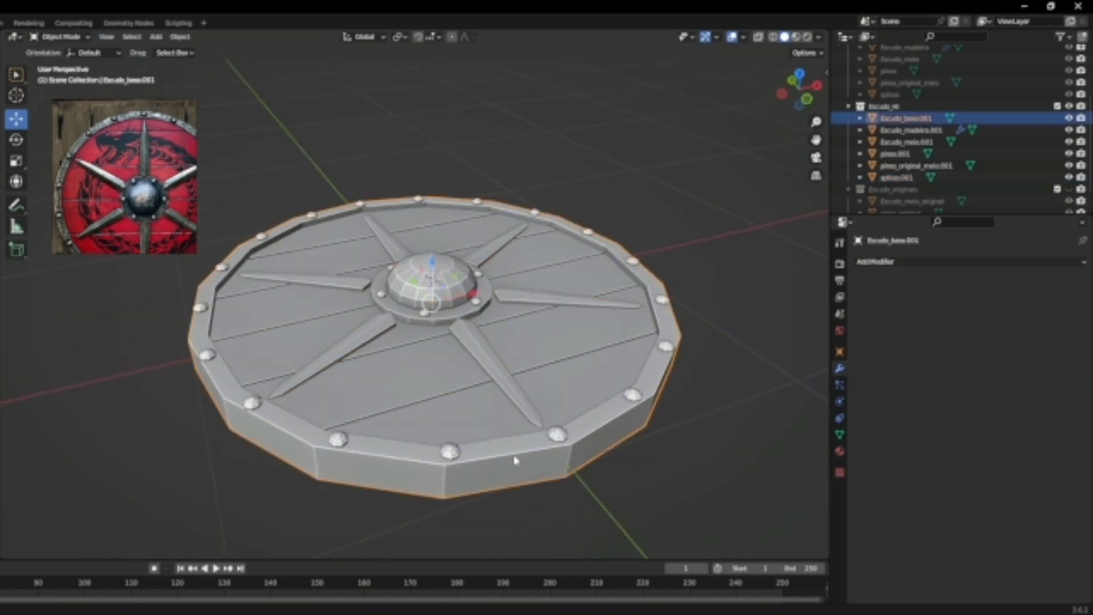
{"action": "scroll", "coordinate": [504, 460], "scroll_direction": "down", "scroll_amount": 1}
{"action": "scroll", "coordinate": [501, 460], "scroll_direction": "up", "scroll_amount": 1}
{"action": "middle_click_drag", "start_coordinate": [570, 450], "coordinate": [561, 468]}
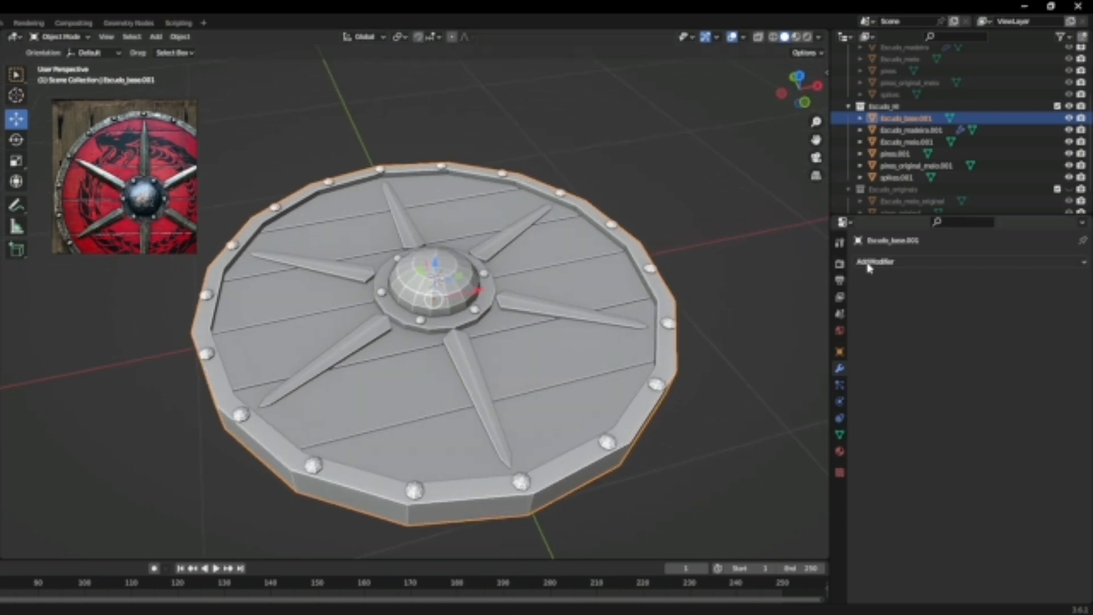
{"action": "left_click", "coordinate": [888, 264]}
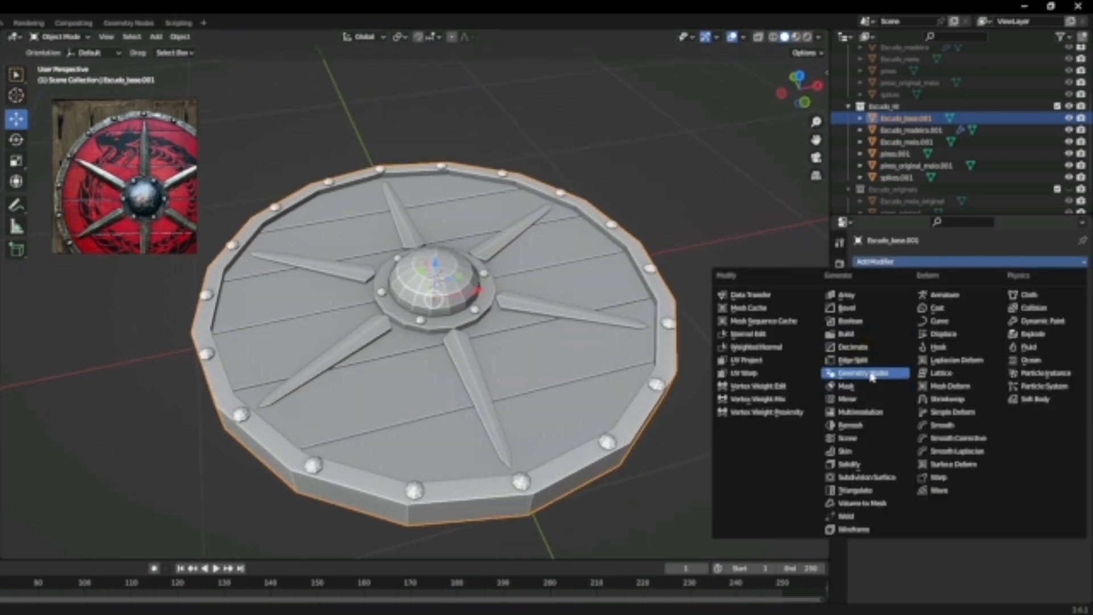
{"action": "left_click", "coordinate": [870, 480]}
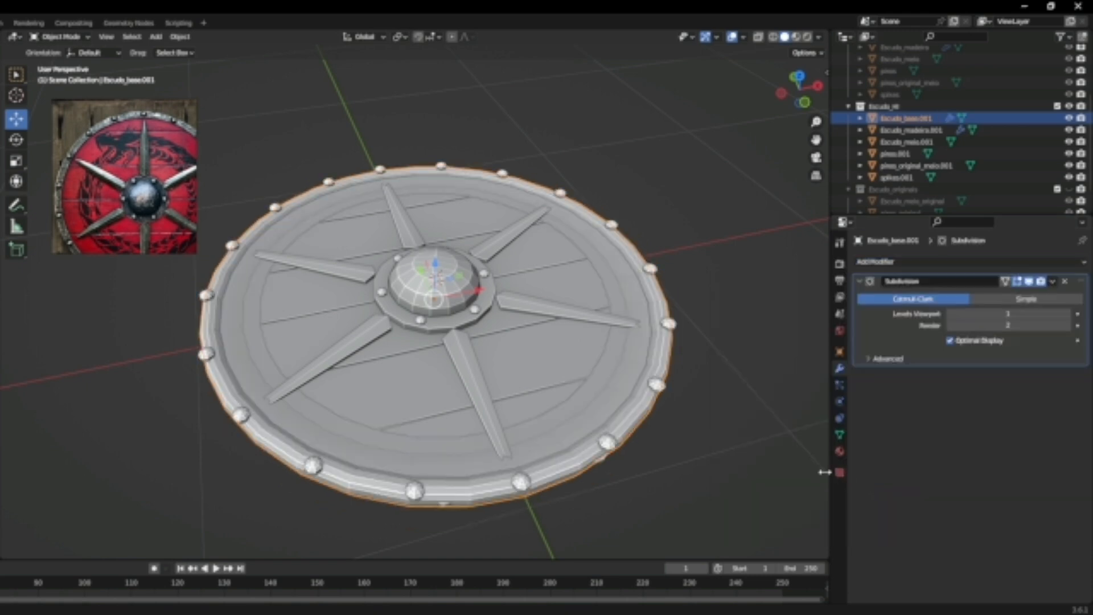
{"action": "middle_click_drag", "start_coordinate": [752, 446], "coordinate": [592, 435]}
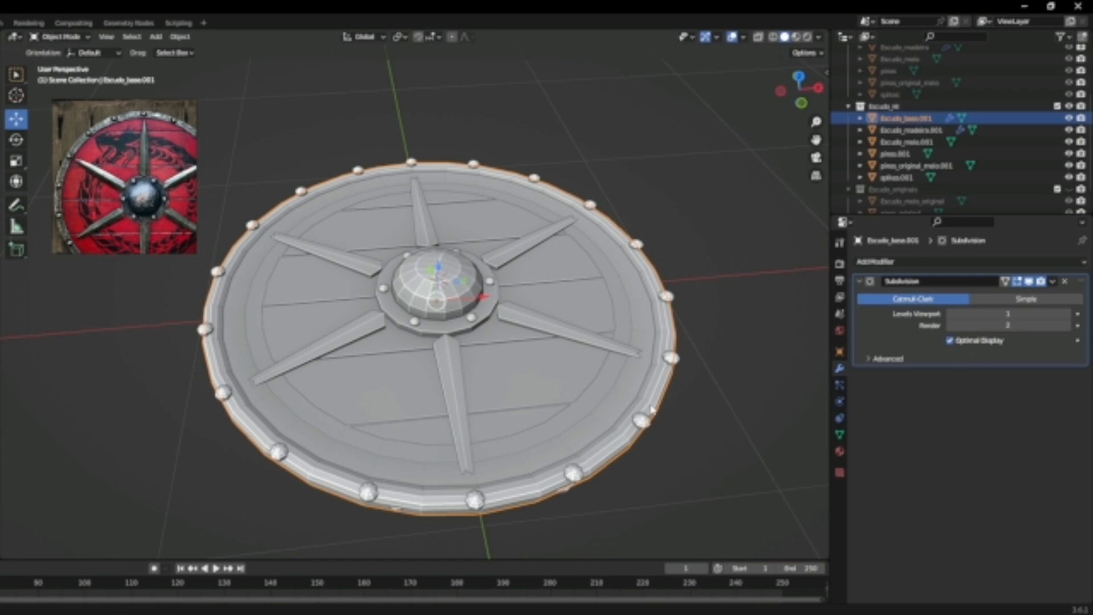
{"action": "key", "text": "ctrl+z"}
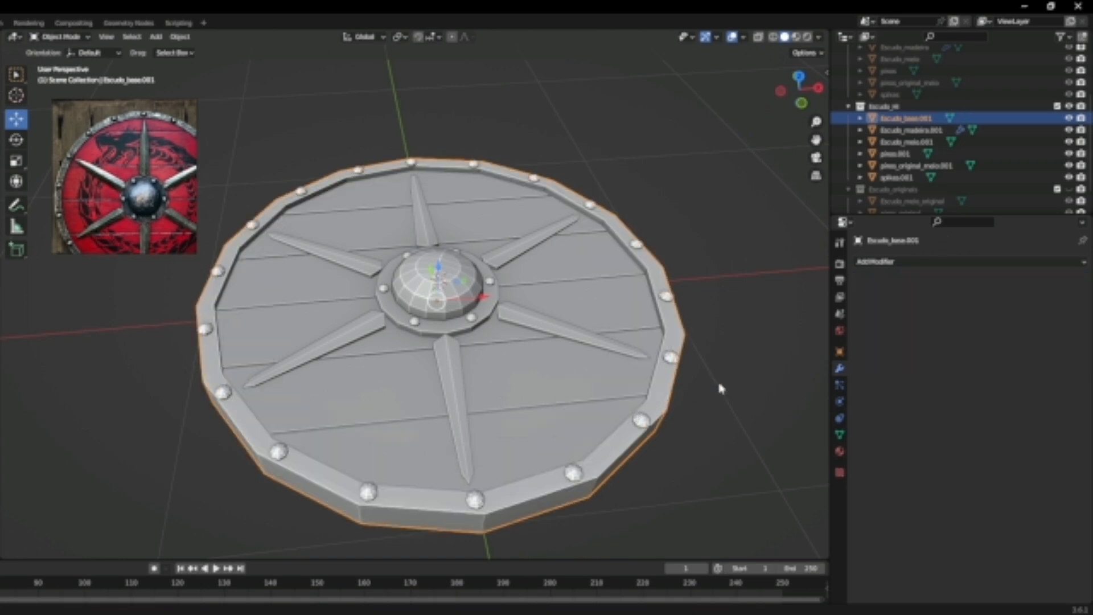
Add a Bevel modifier to Escudo_base.001 with 2 segments and a profile shape of 1.00
{"action": "left_click", "coordinate": [891, 263]}
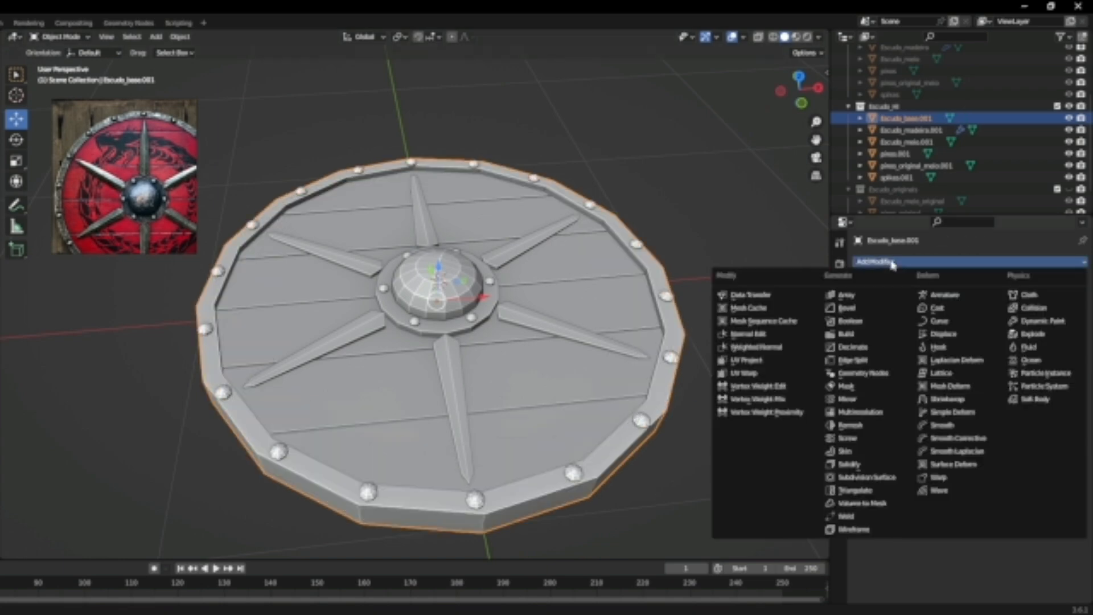
{"action": "left_click", "coordinate": [869, 309]}
{"action": "left_click", "coordinate": [1067, 341]}
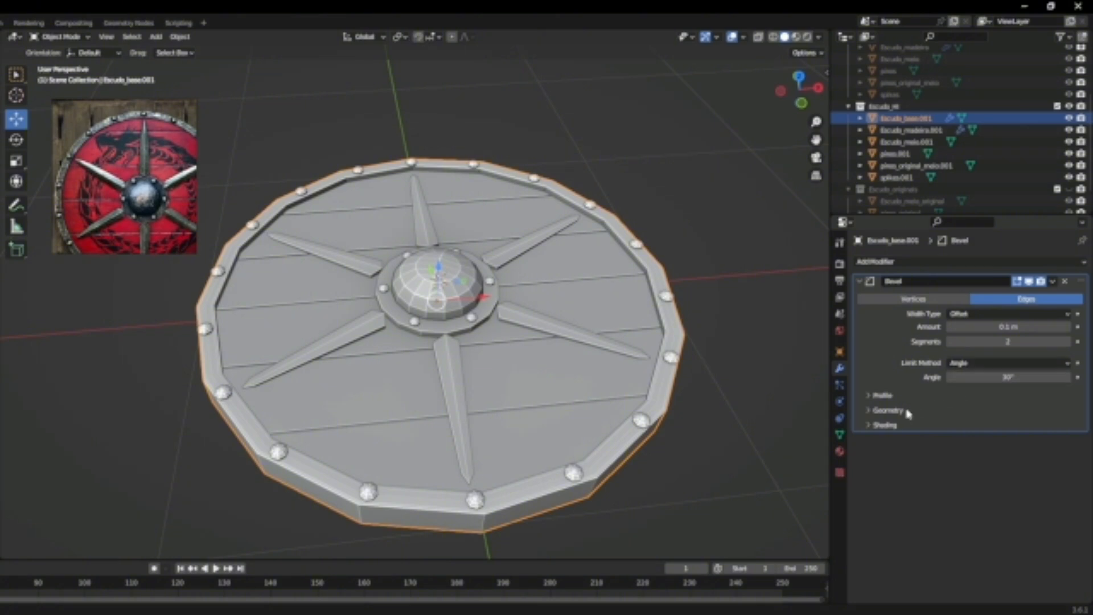
{"action": "left_click", "coordinate": [883, 397]}
{"action": "left_click_drag", "start_coordinate": [986, 431], "coordinate": [1071, 431]}
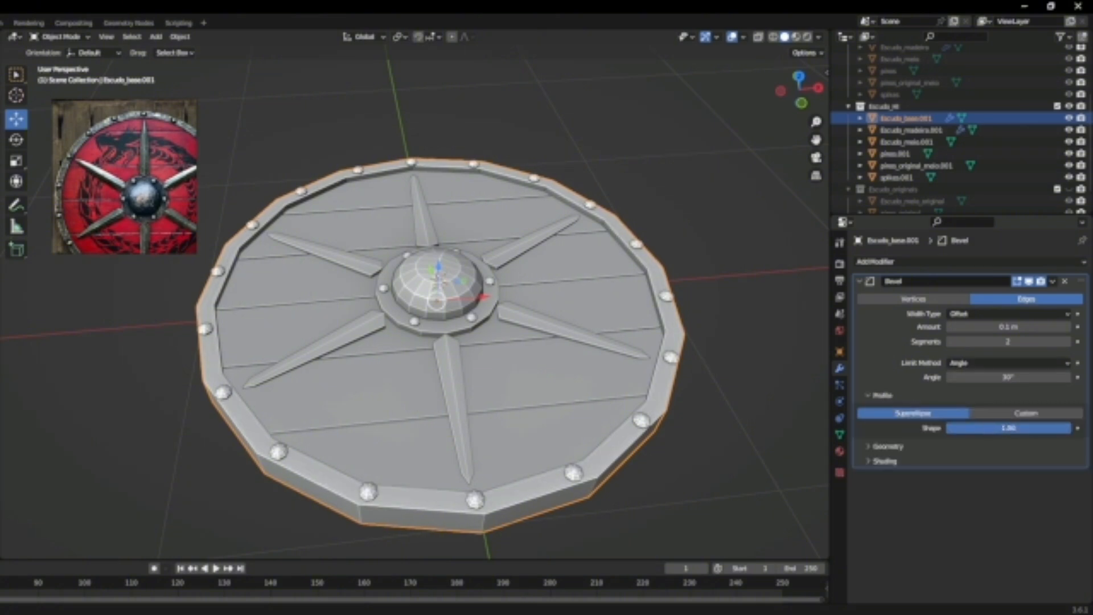
{"action": "left_click", "coordinate": [884, 447]}
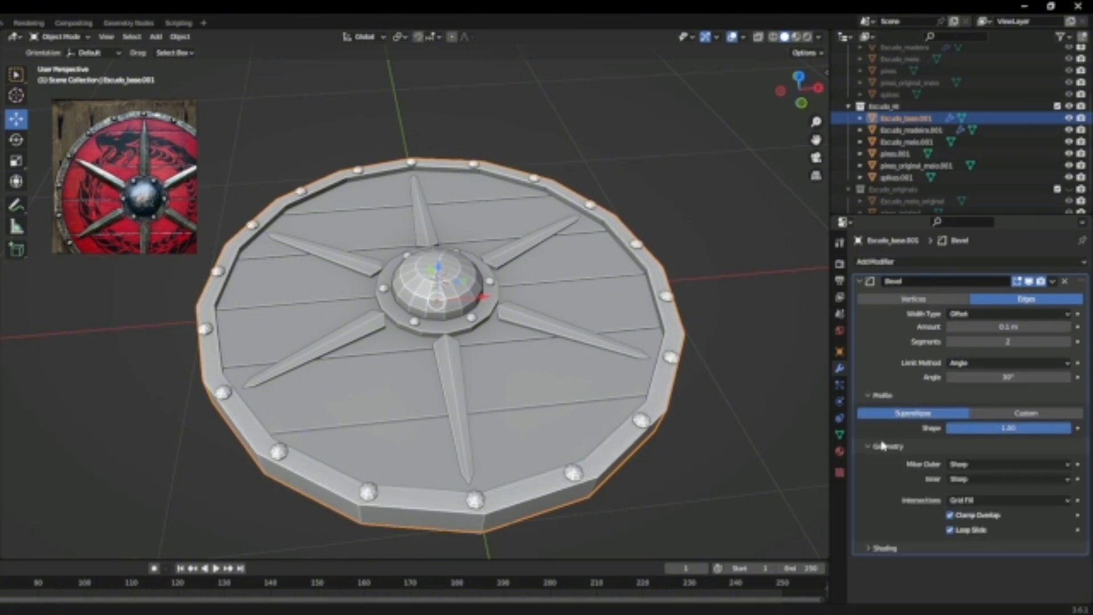
{"action": "left_click", "coordinate": [978, 465]}
{"action": "left_click", "coordinate": [957, 504]}
{"action": "left_click", "coordinate": [882, 447]}
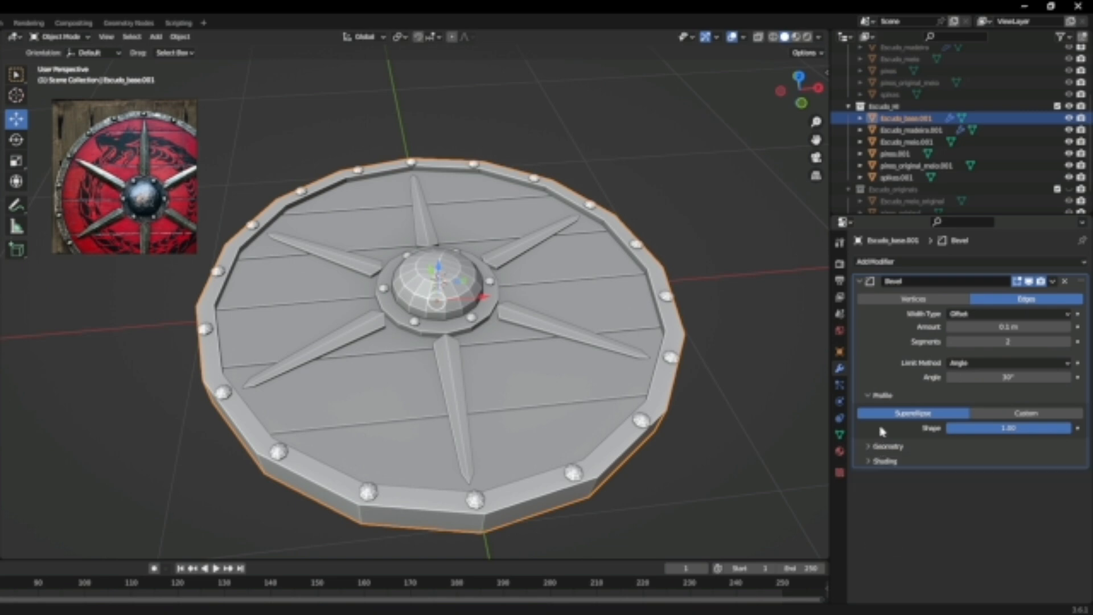
{"action": "left_click", "coordinate": [882, 397]}
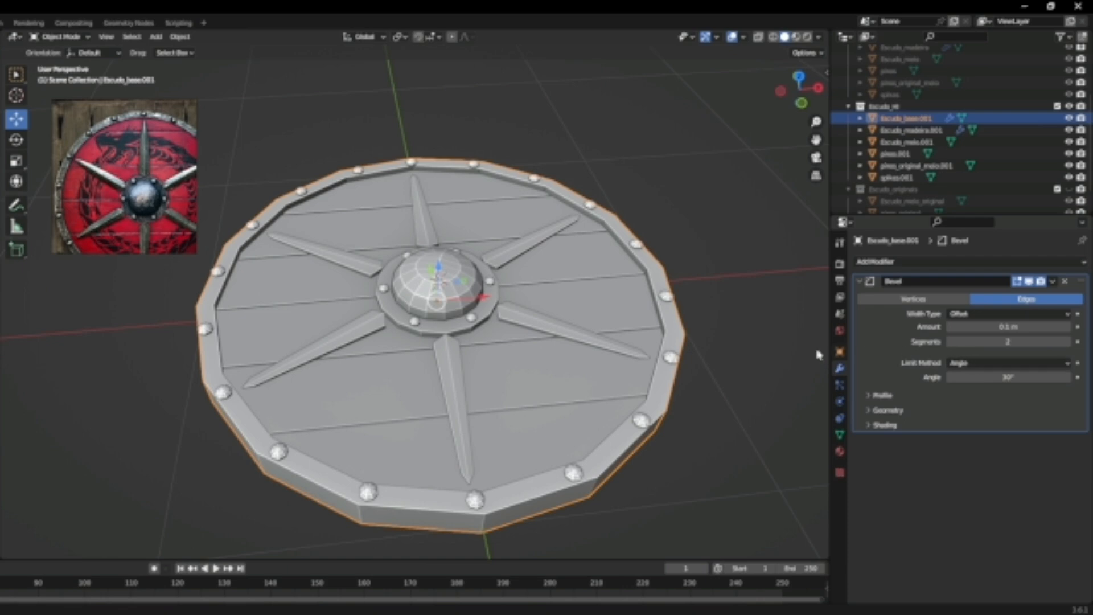
Add a Subdivision Surface modifier below the Bevel on Escudo_base.001 and inspect the smoothed rim
{"action": "mouse_move", "coordinate": [733, 379]}
{"action": "middle_mouse_down"}
{"action": "mouse_move", "coordinate": [736, 400]}
{"action": "mouse_move", "coordinate": [743, 396]}
{"action": "middle_mouse_up"}
{"action": "left_click", "coordinate": [945, 263]}
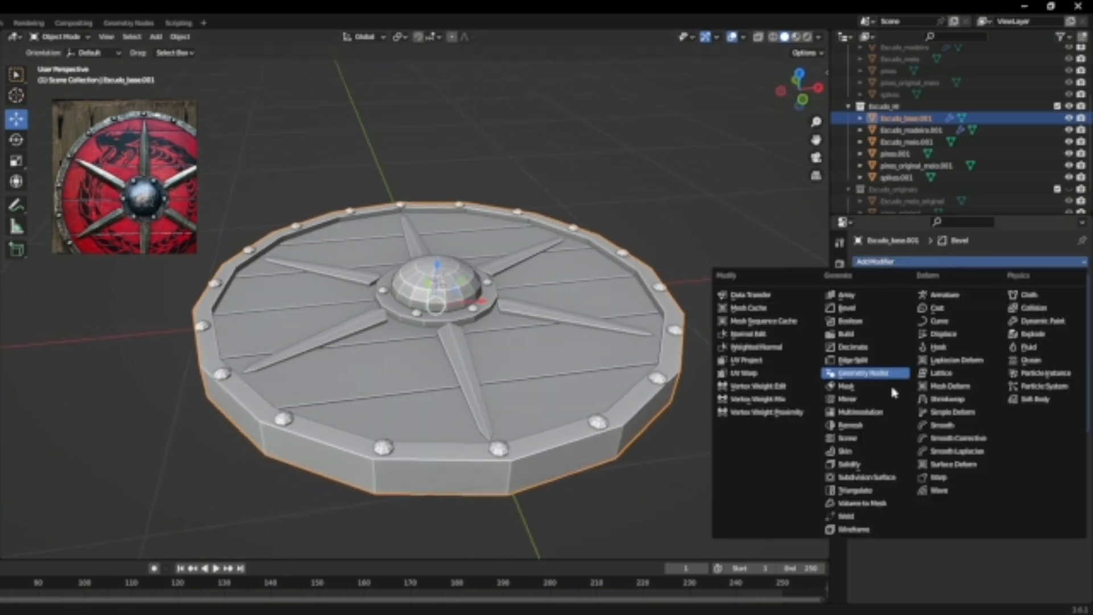
{"action": "left_click", "coordinate": [897, 478]}
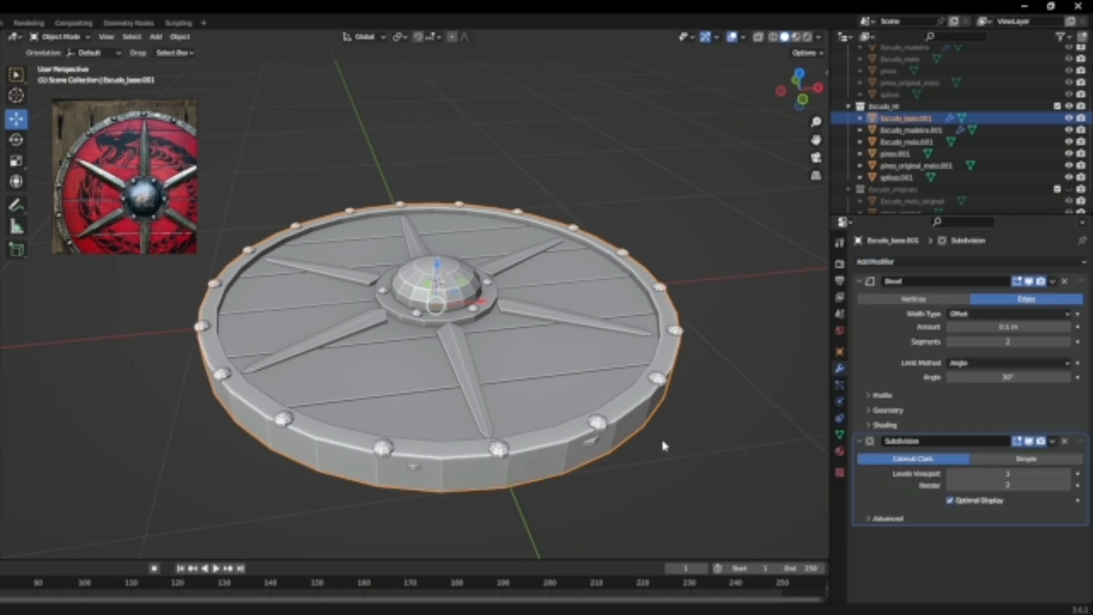
{"action": "mouse_move", "coordinate": [558, 398]}
{"action": "middle_mouse_down"}
{"action": "mouse_move", "coordinate": [529, 446]}
{"action": "mouse_move", "coordinate": [539, 448]}
{"action": "middle_mouse_up"}
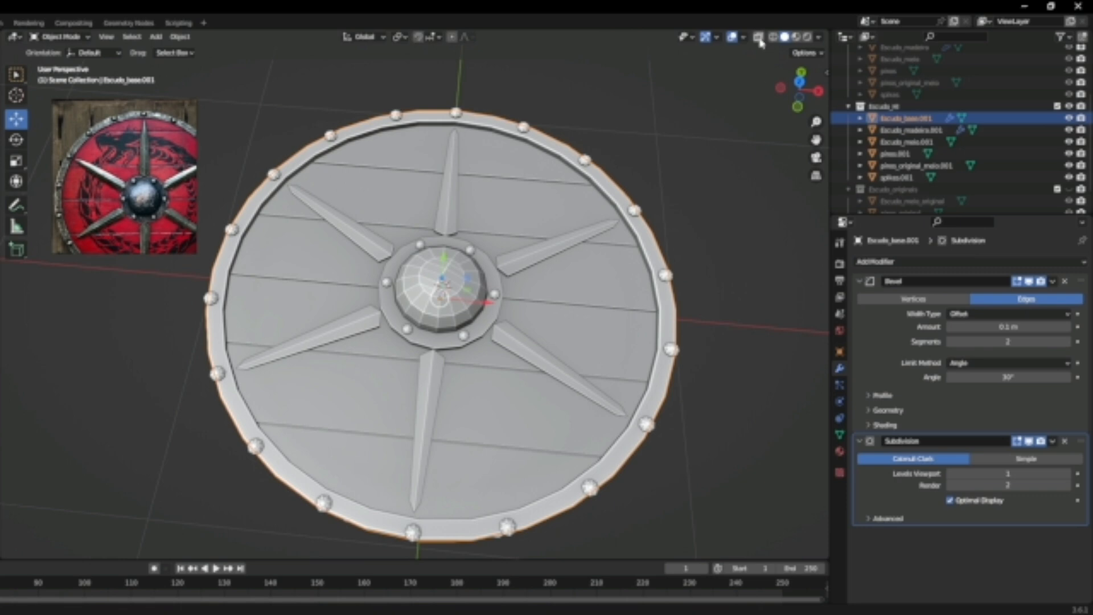
Turn off Cavity in the viewport shading and view the shield from the side
{"action": "left_click", "coordinate": [820, 37]}
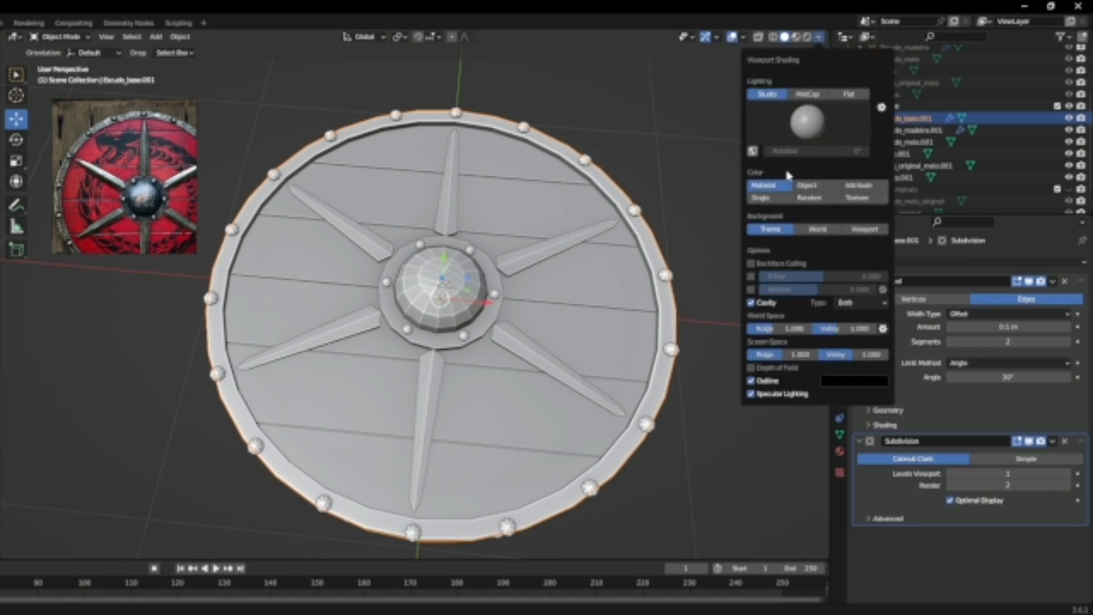
{"action": "left_click", "coordinate": [750, 302]}
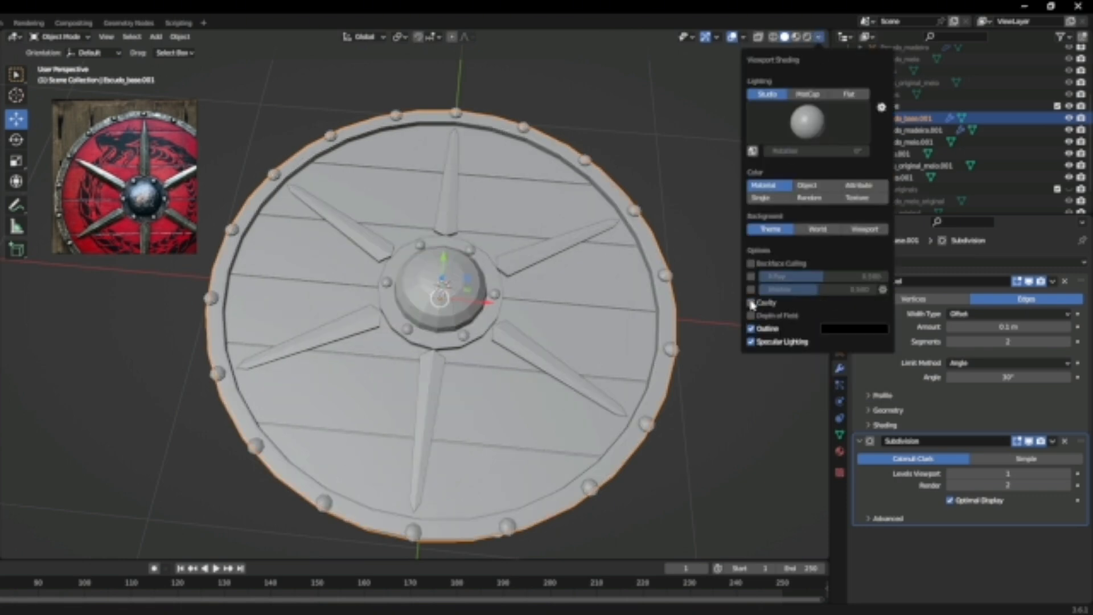
{"action": "left_click", "coordinate": [704, 458]}
{"action": "middle_click_drag", "start_coordinate": [704, 458], "coordinate": [703, 393]}
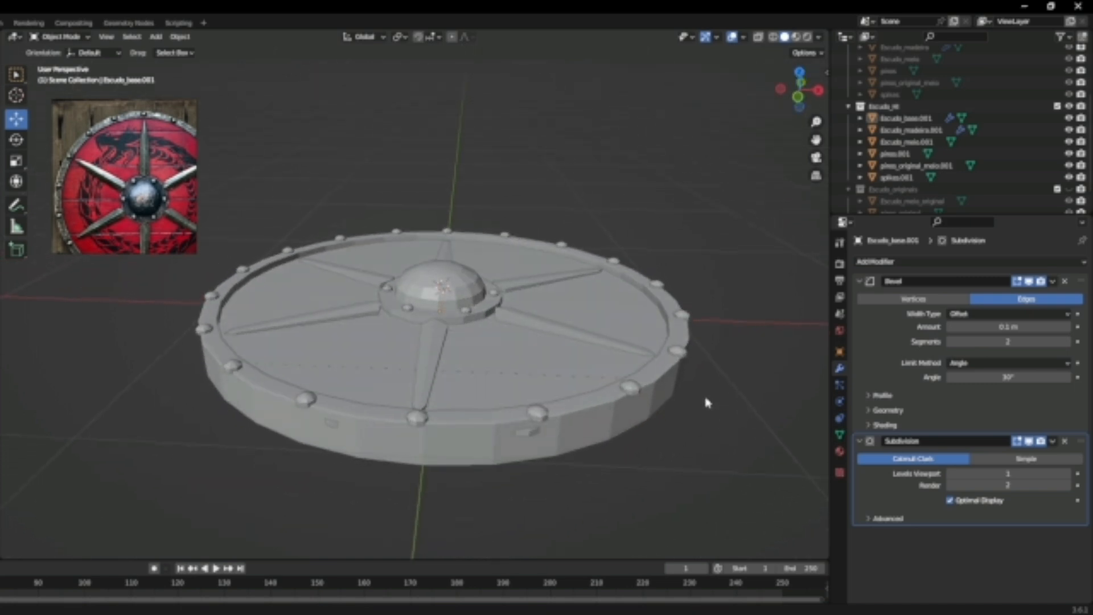
Inspect the underlying mesh of Escudo_base.001 from a low side view
{"action": "left_click", "coordinate": [622, 426]}
{"action": "key", "text": "Tab"}
{"action": "middle_click_drag", "start_coordinate": [620, 421], "coordinate": [605, 406]}
{"action": "scroll", "coordinate": [584, 400], "scroll_direction": "up", "scroll_amount": 2}
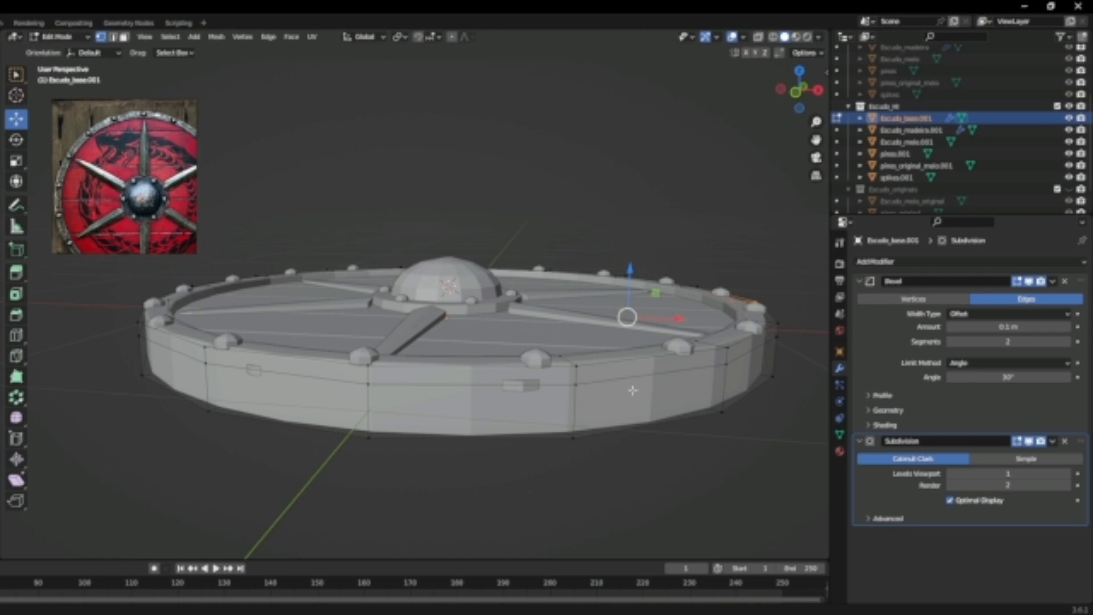
{"action": "key", "text": "Tab"}
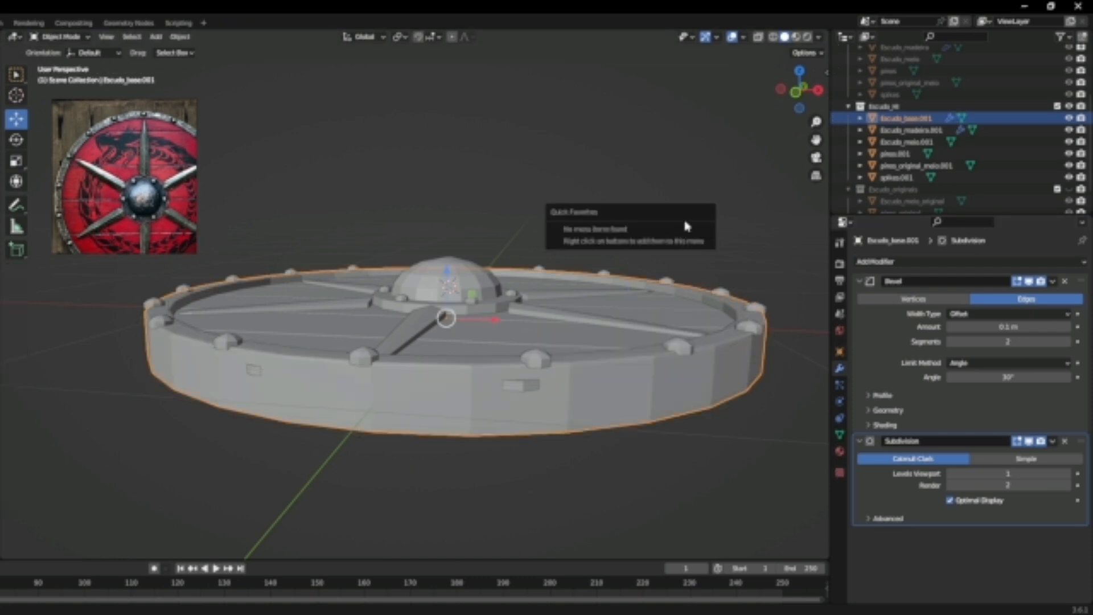
{"action": "left_click", "coordinate": [819, 36]}
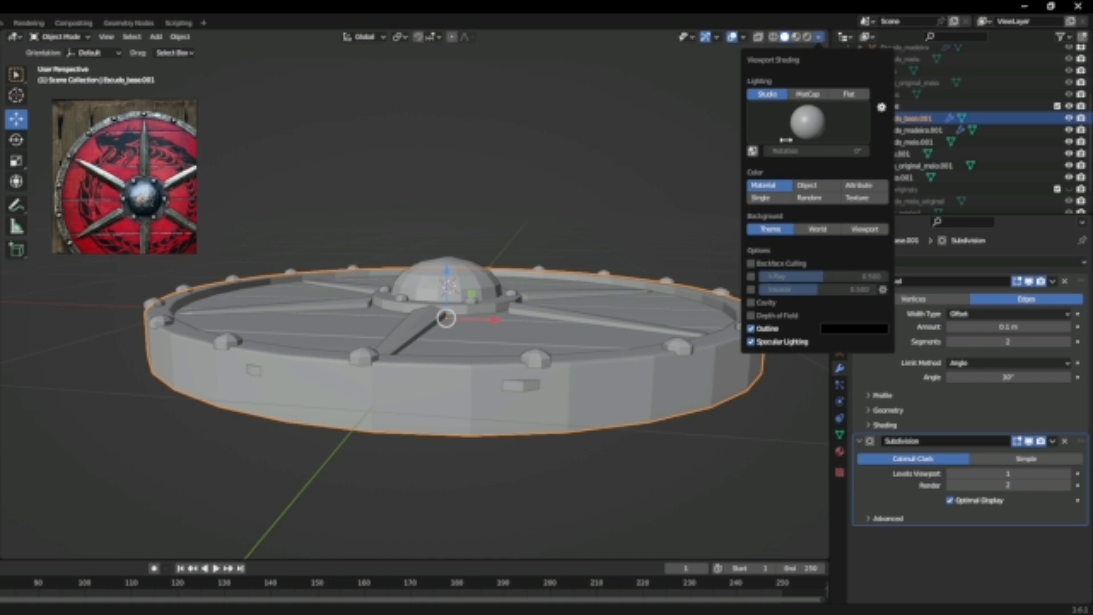
{"action": "left_click", "coordinate": [743, 37]}
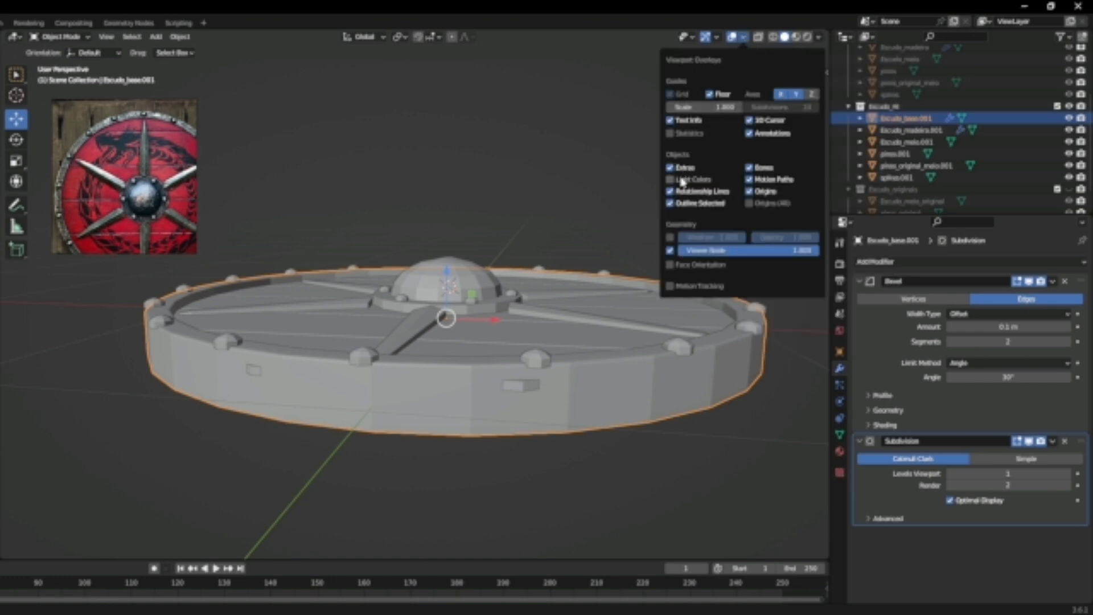
{"action": "left_click", "coordinate": [717, 38]}
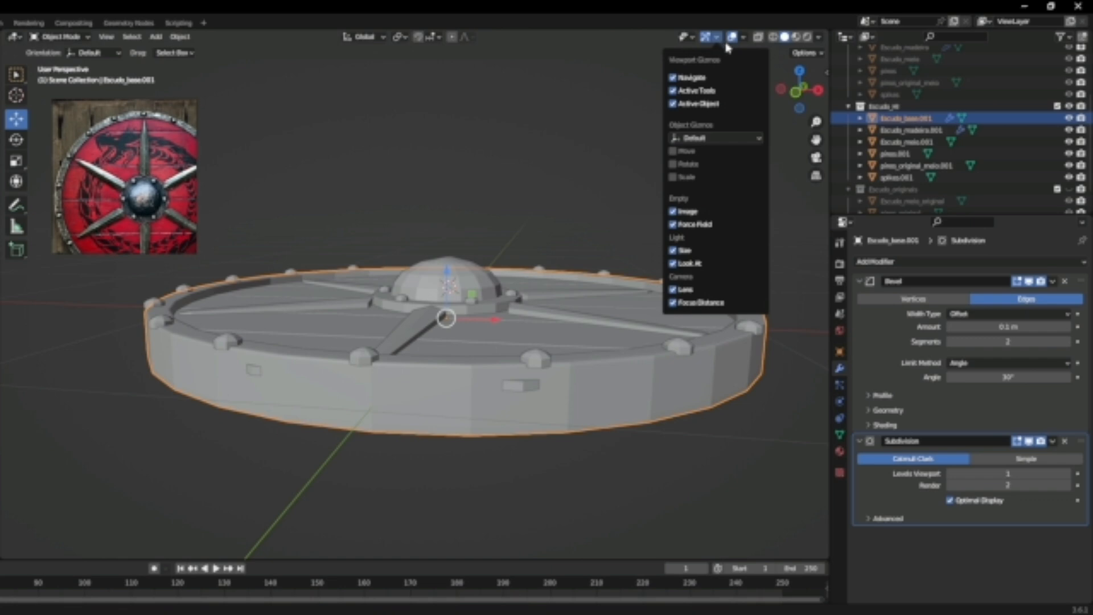
{"action": "left_click", "coordinate": [743, 38]}
{"action": "key", "text": "Tab"}
{"action": "left_click", "coordinate": [744, 40]}
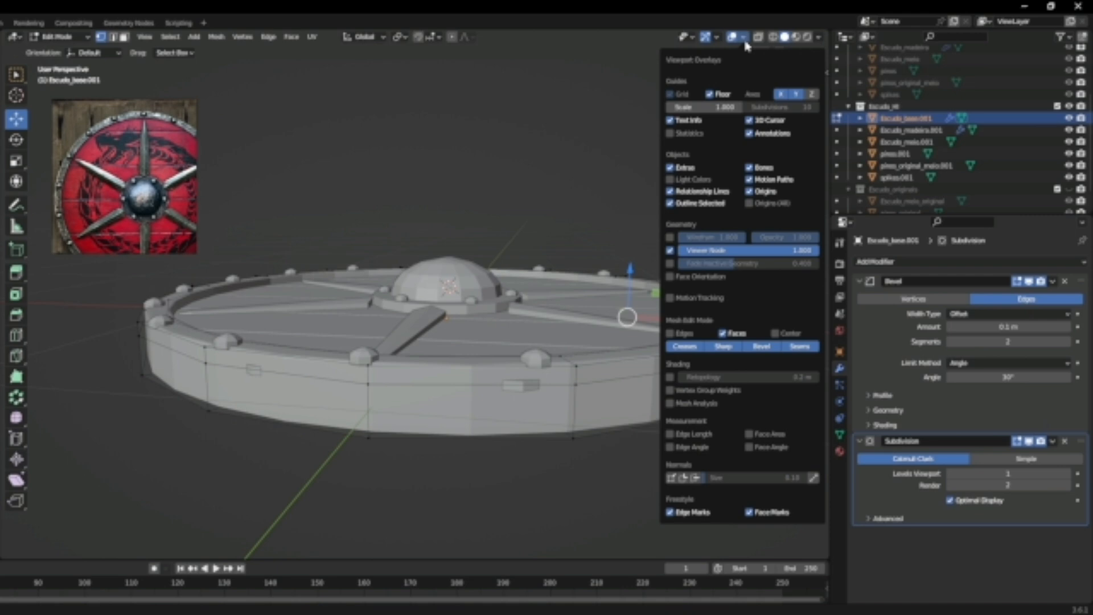
{"action": "left_click", "coordinate": [820, 37]}
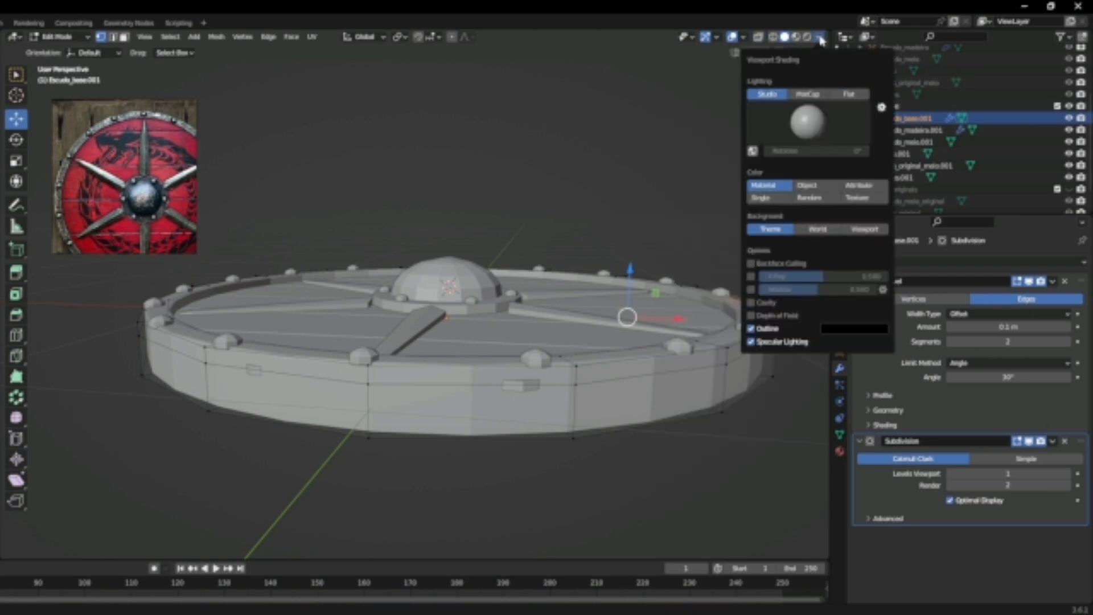
{"action": "left_click", "coordinate": [742, 39]}
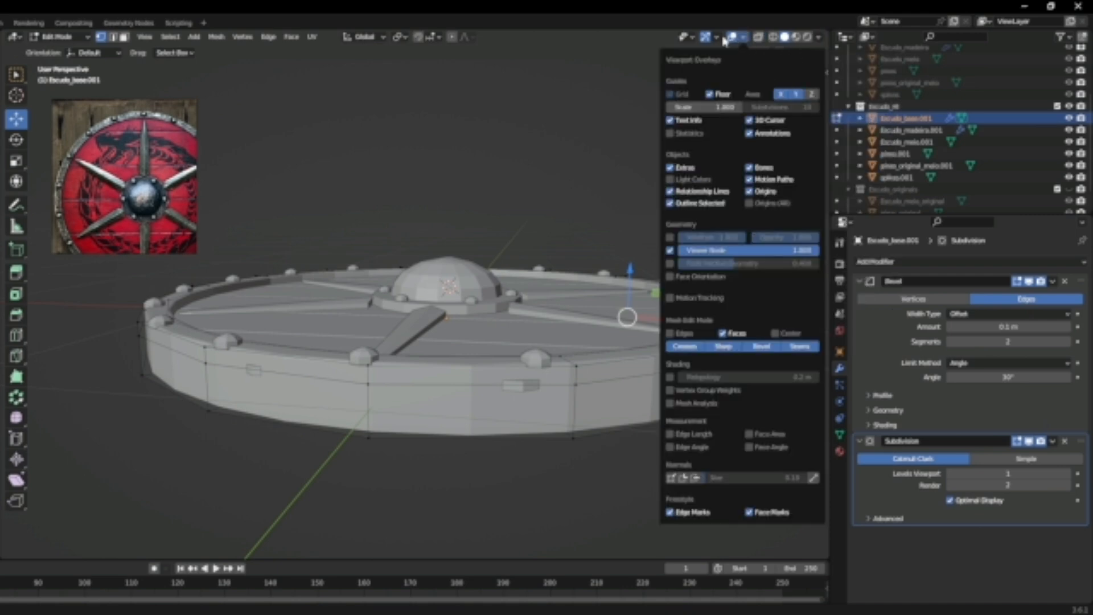
{"action": "left_click", "coordinate": [717, 37]}
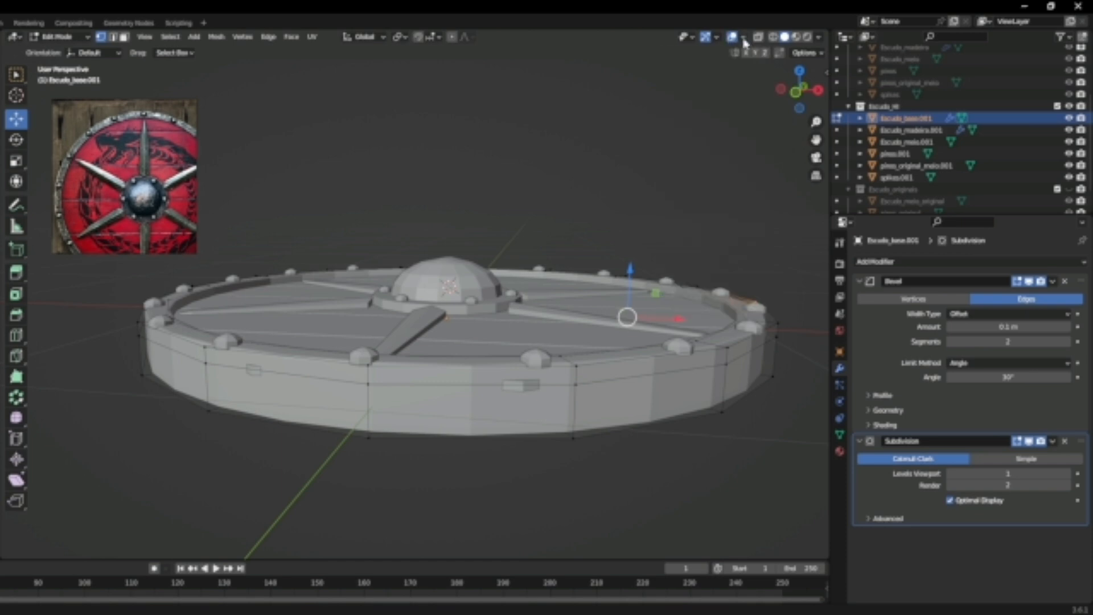
Turn on the Wireframe overlay and check the whole shield from above in Object Mode
{"action": "left_click", "coordinate": [742, 39]}
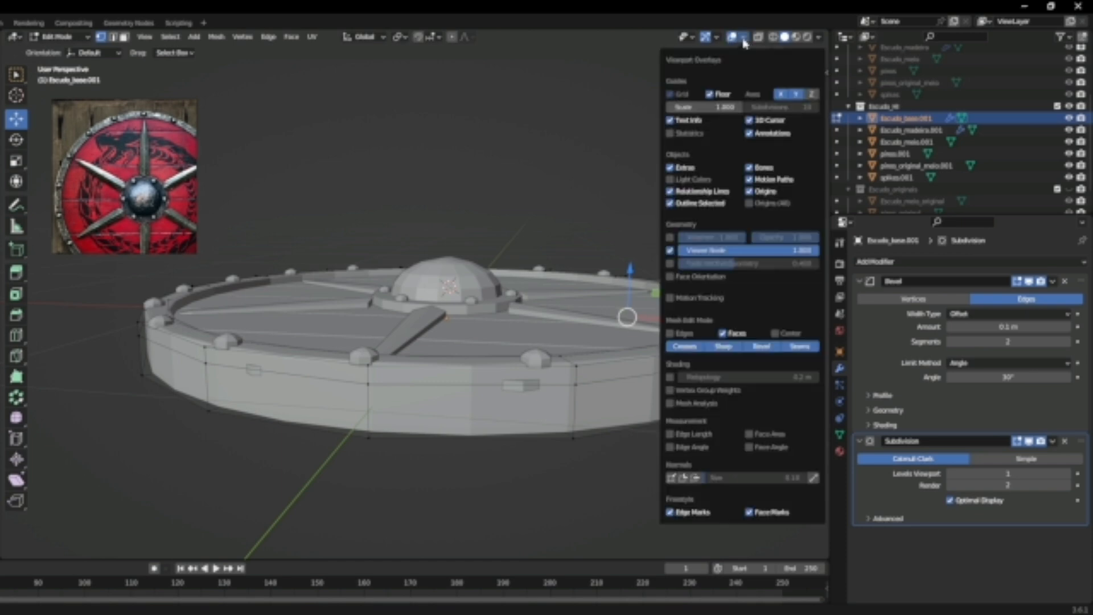
{"action": "left_click", "coordinate": [670, 237]}
{"action": "middle_click_drag", "start_coordinate": [582, 143], "coordinate": [644, 232]}
{"action": "key", "text": "Tab"}
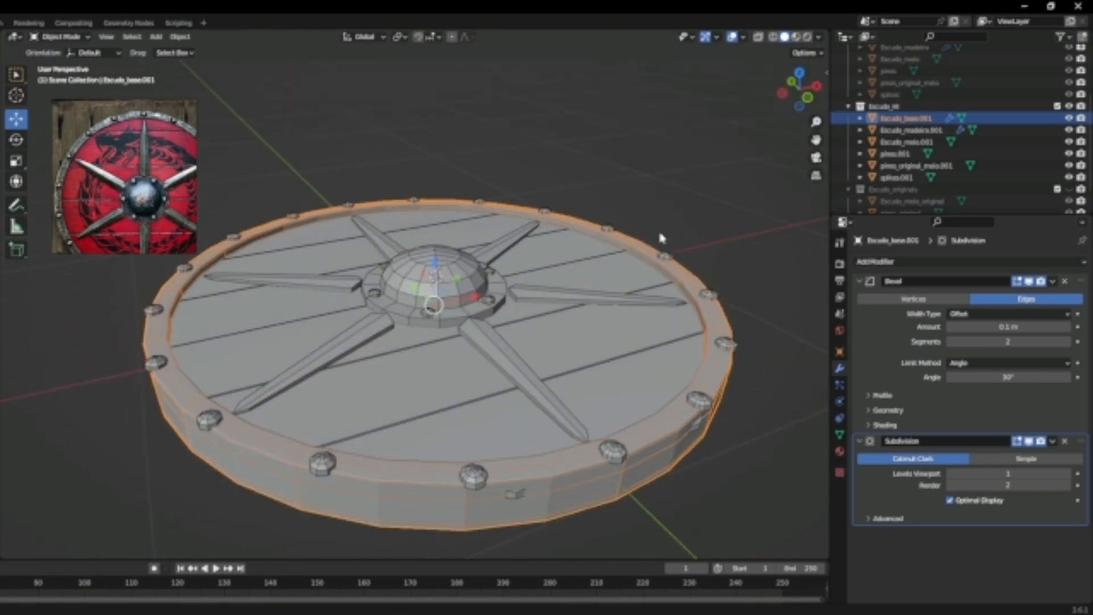
Remove the Bevel and Subdivision modifiers from Escudo_base.001 and enter Edit Mode on its mesh
{"action": "left_click", "coordinate": [1064, 281]}
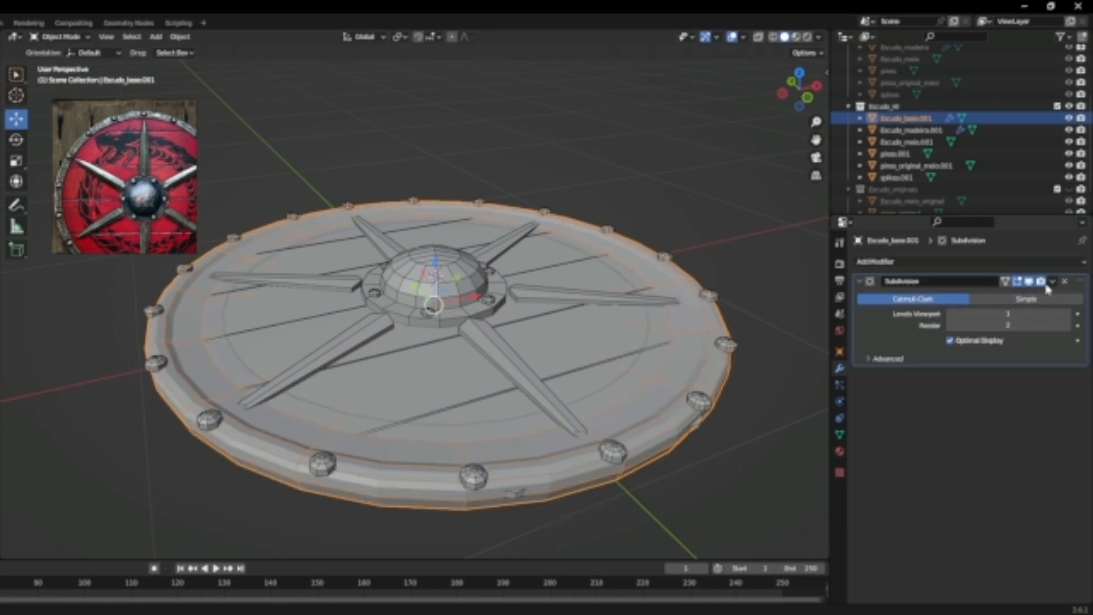
{"action": "left_click", "coordinate": [1064, 281]}
{"action": "key", "text": "Tab"}
Try a loop cut around the top face of the rim close to its outer edge and undo it
{"action": "middle_click_drag", "start_coordinate": [760, 379], "coordinate": [645, 411]}
{"action": "scroll", "coordinate": [644, 393], "scroll_direction": "up", "scroll_amount": 3}
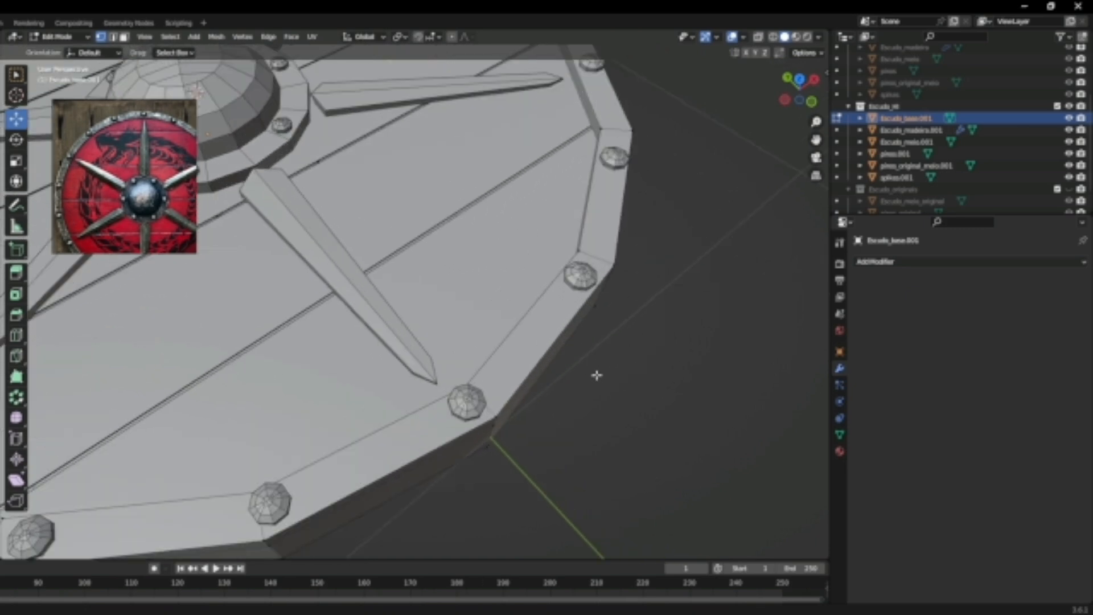
{"action": "middle_click_drag", "start_coordinate": [611, 371], "coordinate": [535, 215], "text": "shift"}
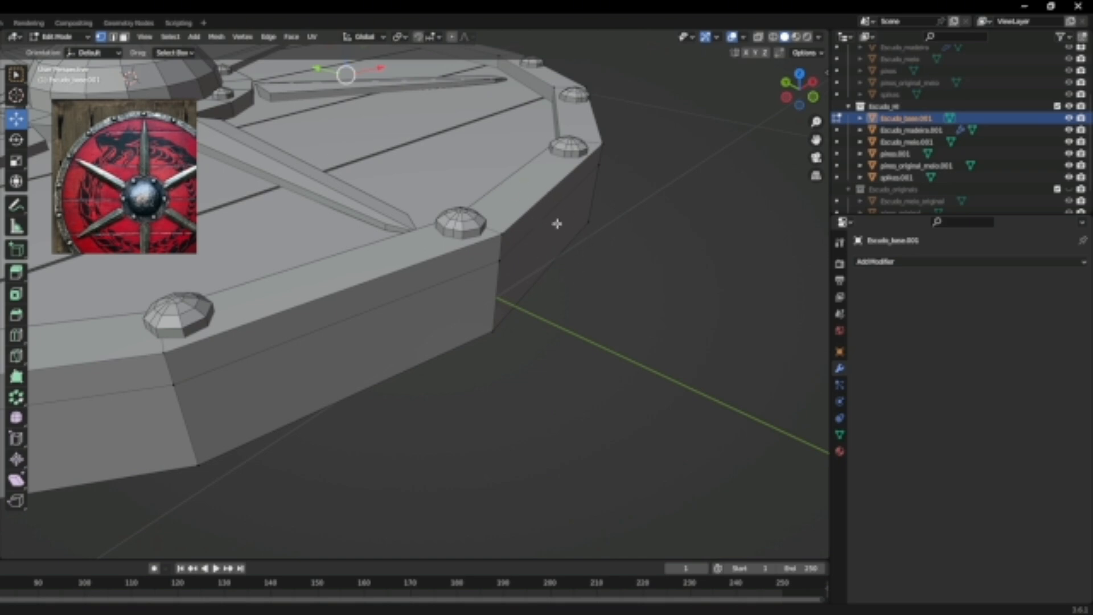
{"action": "middle_click_drag", "start_coordinate": [529, 196], "coordinate": [549, 234], "text": "shift"}
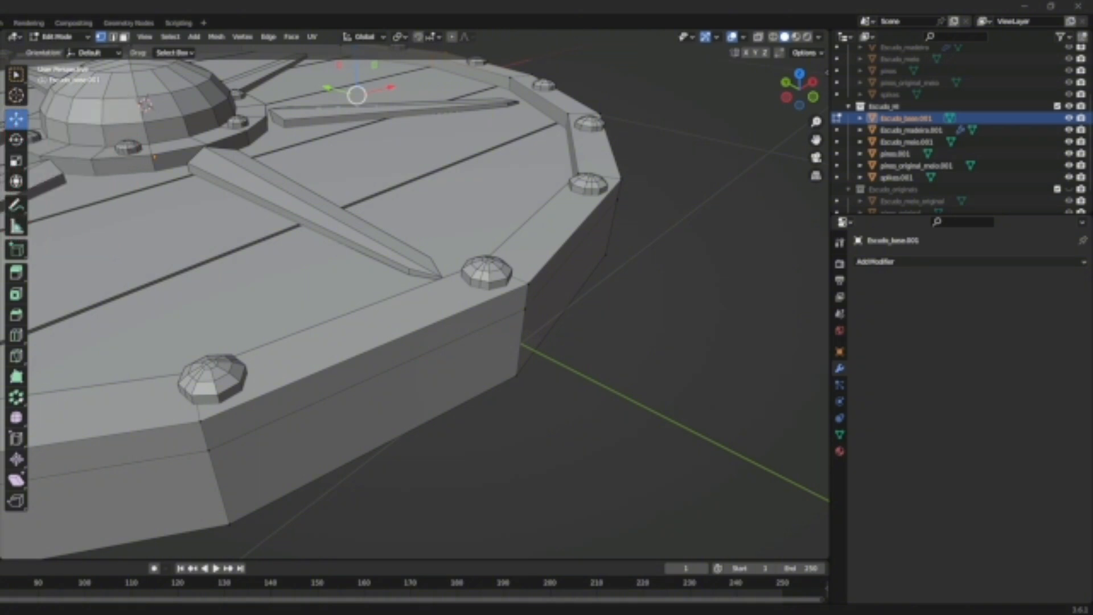
{"action": "middle_click_drag", "start_coordinate": [410, 231], "coordinate": [446, 320]}
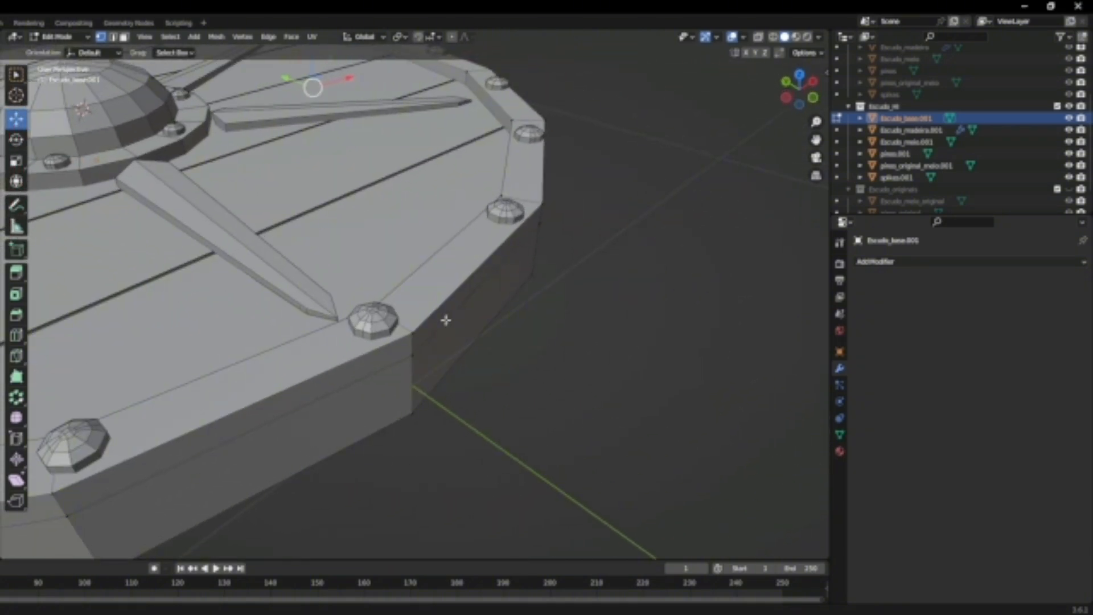
{"action": "key", "text": "ctrl+r"}
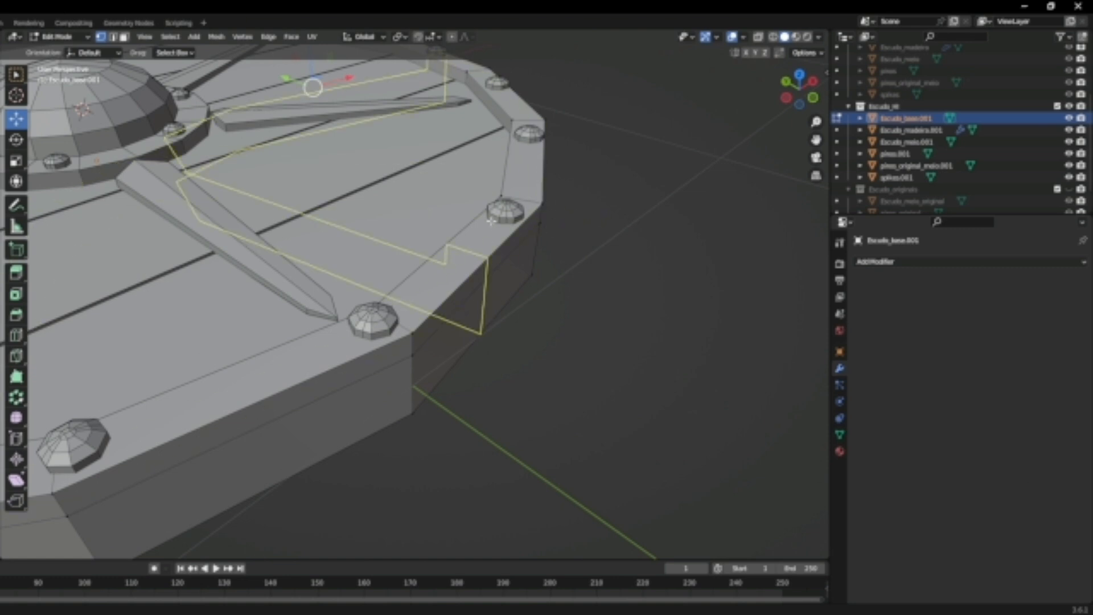
{"action": "left_click", "coordinate": [538, 200]}
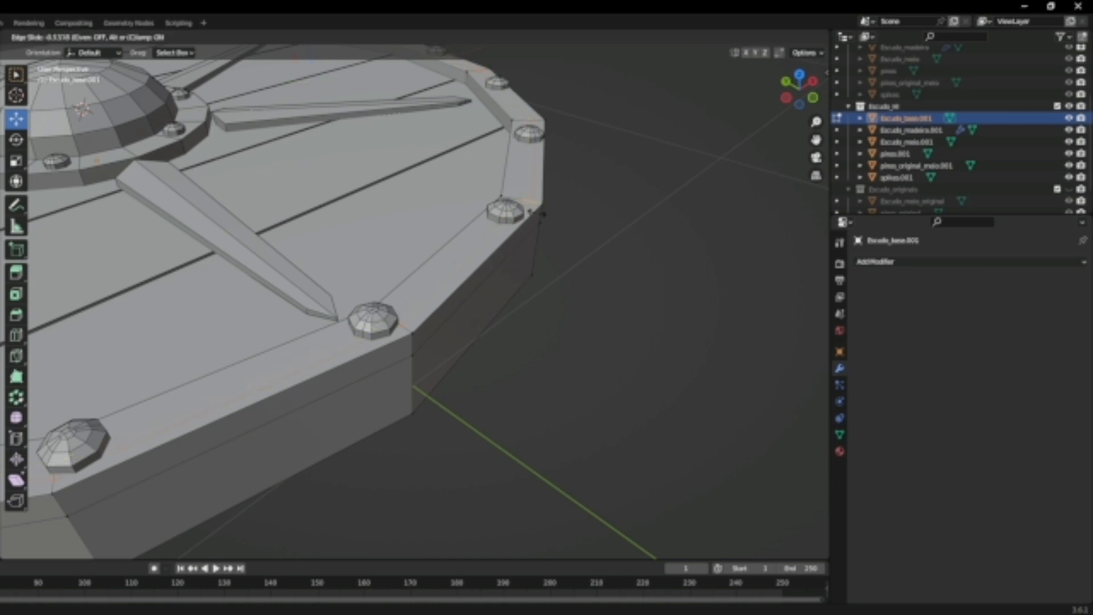
{"action": "left_click", "coordinate": [545, 216]}
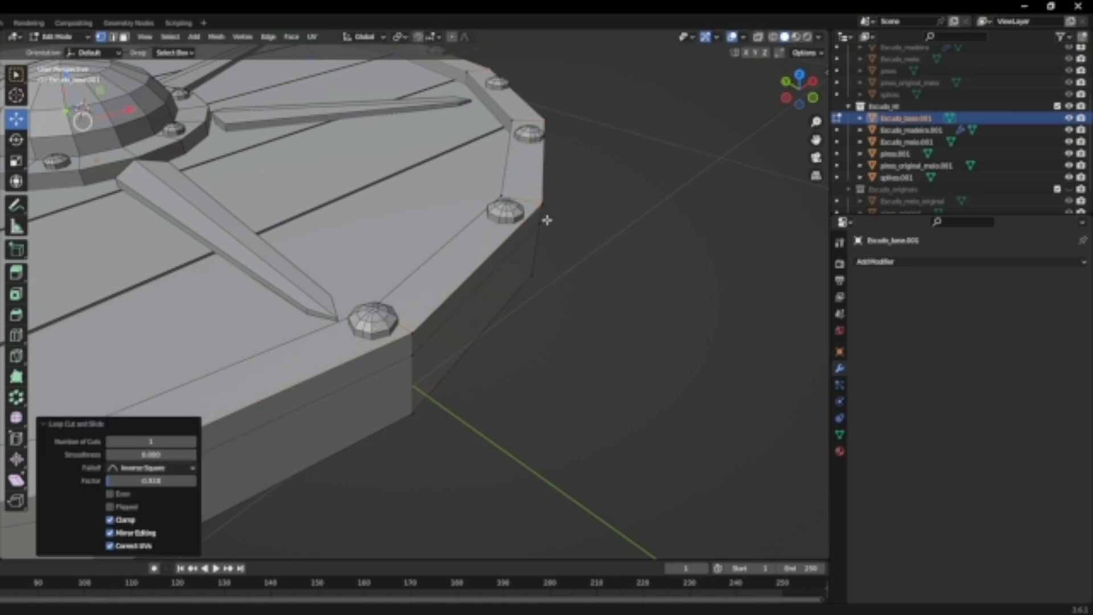
{"action": "key", "text": "ctrl+z"}
Add one loop cut around the rim's top face near the outer edge, with a slide factor of about -0.61
{"action": "key", "text": "ctrl+r"}
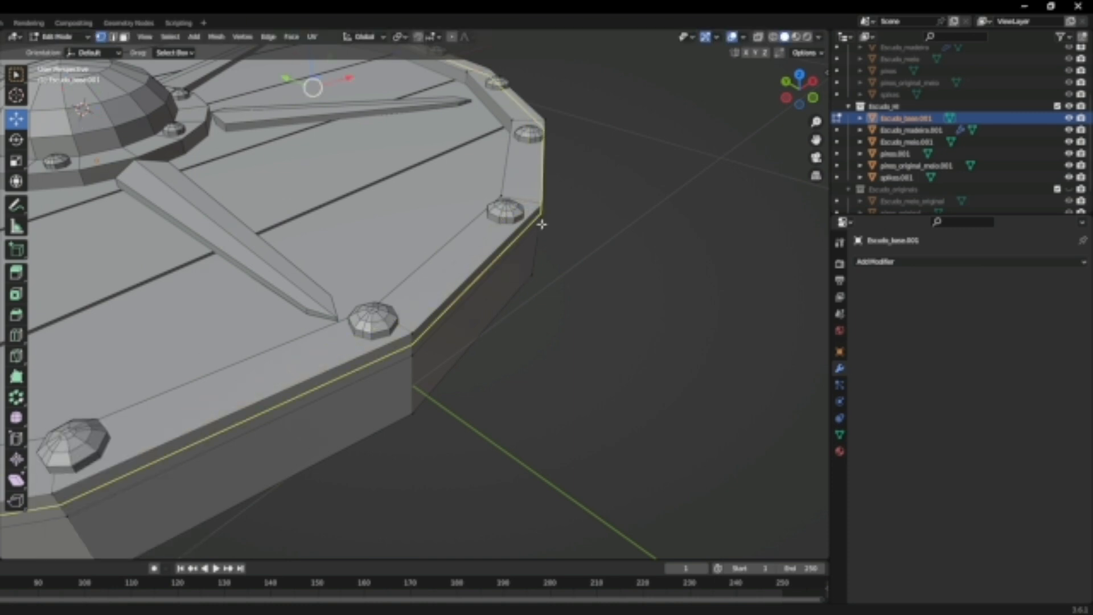
{"action": "left_click", "coordinate": [535, 221]}
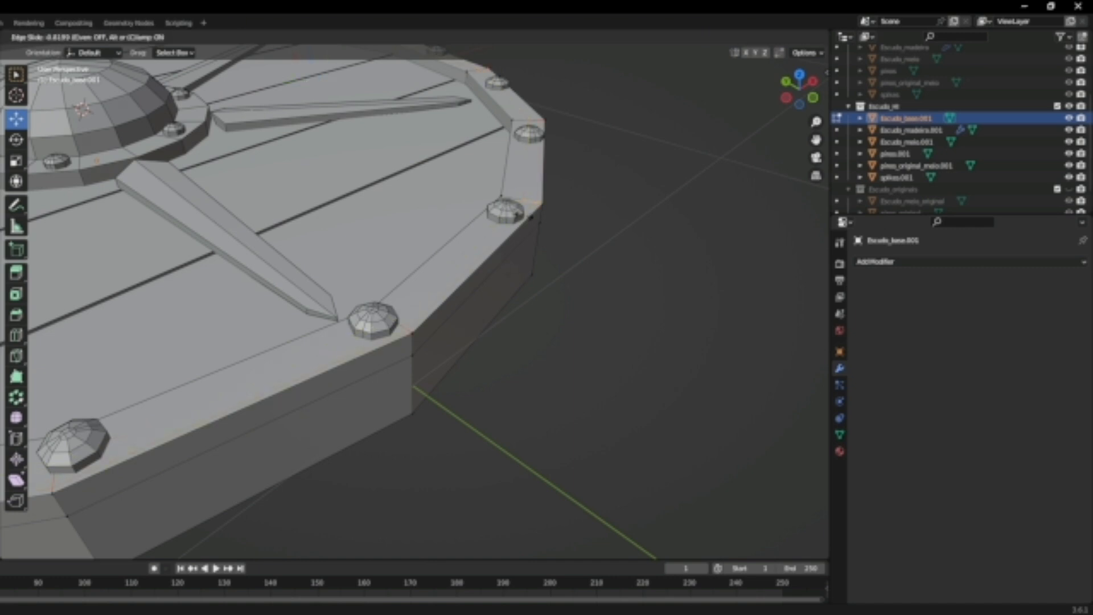
{"action": "left_click", "coordinate": [526, 215]}
Try a loop cut around the rim's outer side wall, undo it and cancel a second cut
{"action": "key", "text": "ctrl+r"}
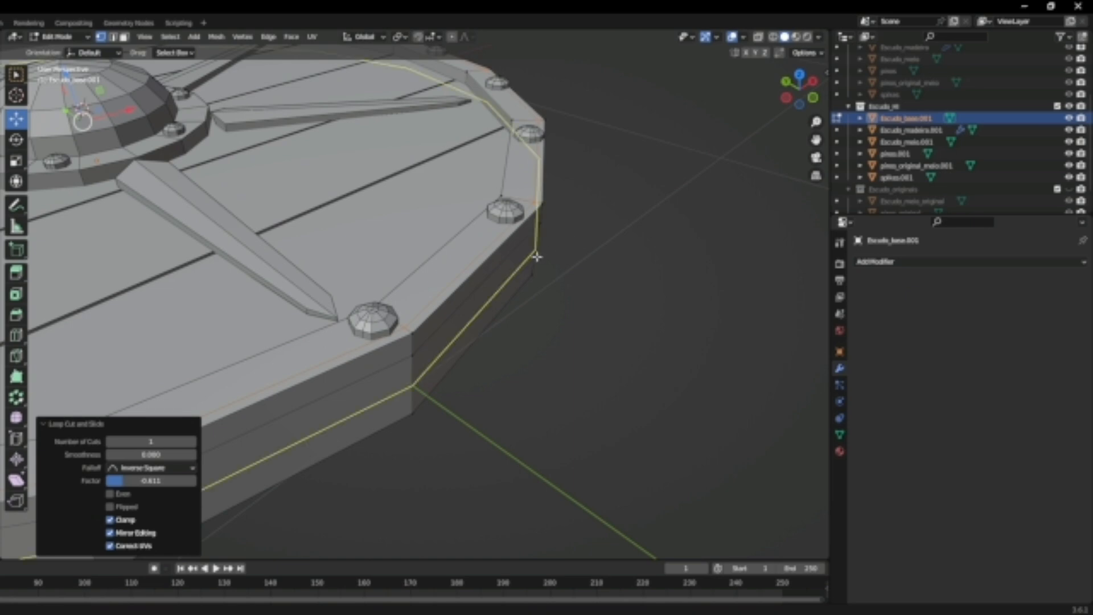
{"action": "left_click", "coordinate": [518, 239]}
{"action": "left_click", "coordinate": [520, 233]}
{"action": "key", "text": "ctrl+z"}
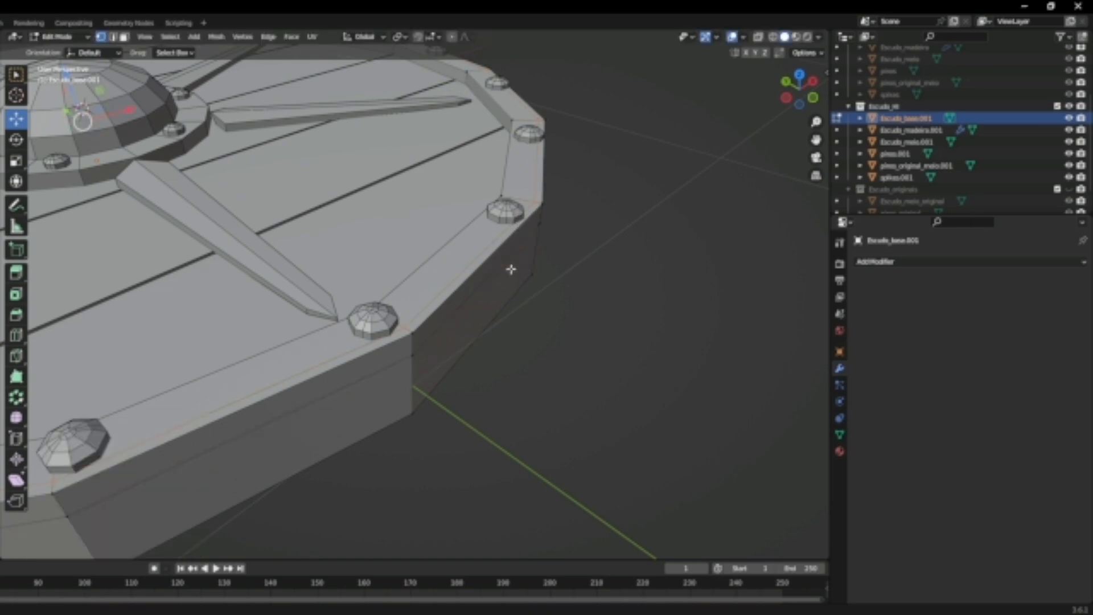
{"action": "key", "text": "ctrl+r"}
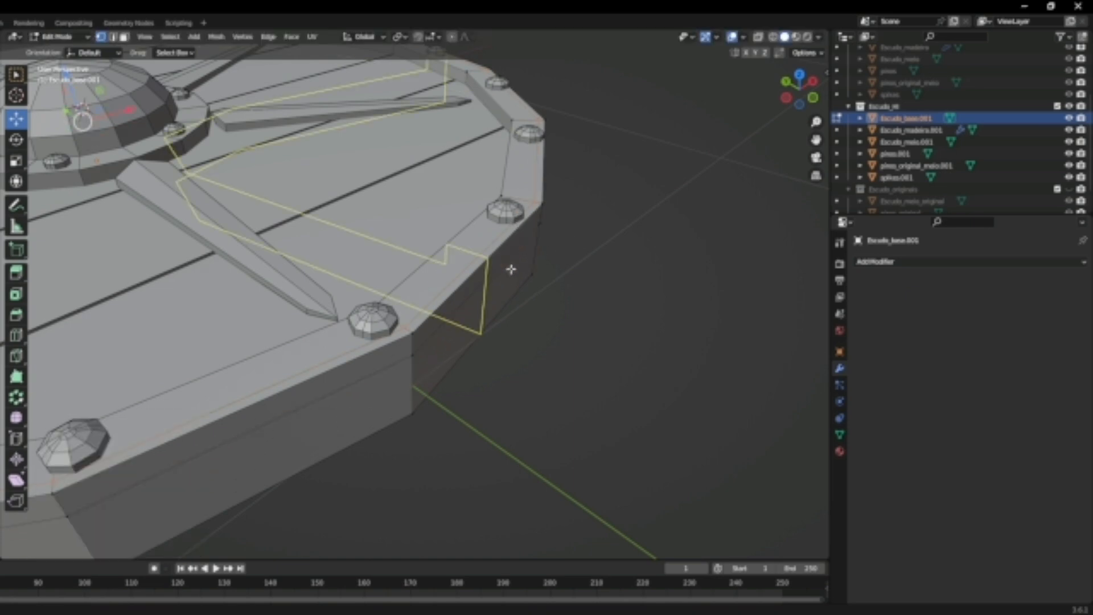
{"action": "left_click", "coordinate": [563, 243]}
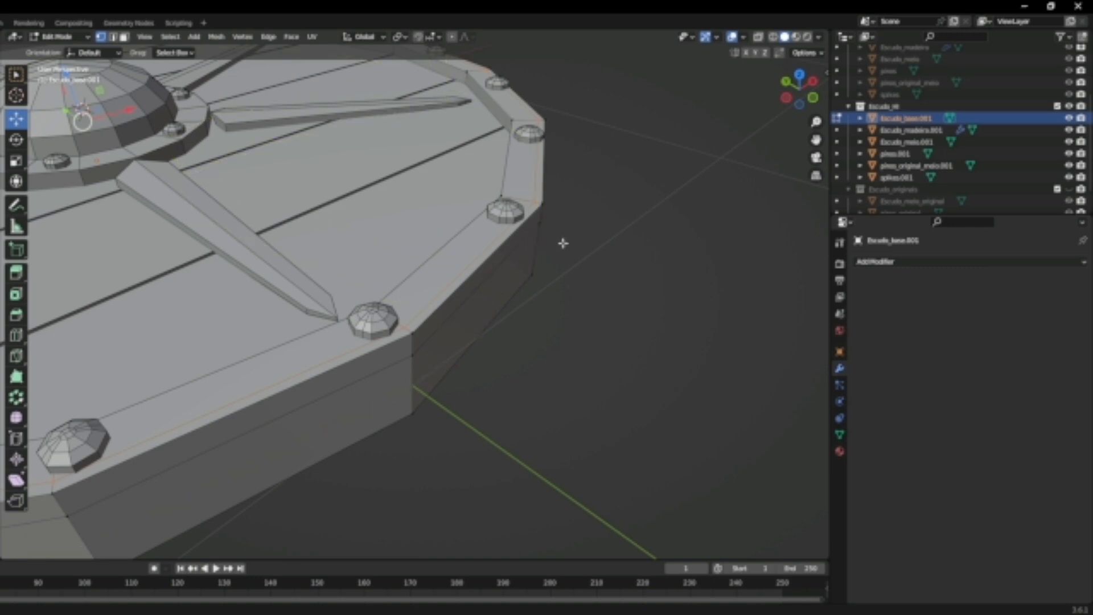
Try raising the edge loop just below the rim's top edge slightly along Z and undo the move
{"action": "left_click", "coordinate": [497, 272], "text": "alt"}
{"action": "left_click_drag", "start_coordinate": [73, 95], "coordinate": [68, 85]}
{"action": "middle_click_drag", "start_coordinate": [546, 251], "coordinate": [330, 222]}
{"action": "left_click_drag", "start_coordinate": [159, 94], "coordinate": [158, 89]}
{"action": "scroll", "coordinate": [375, 234], "scroll_direction": "up", "scroll_amount": 5}
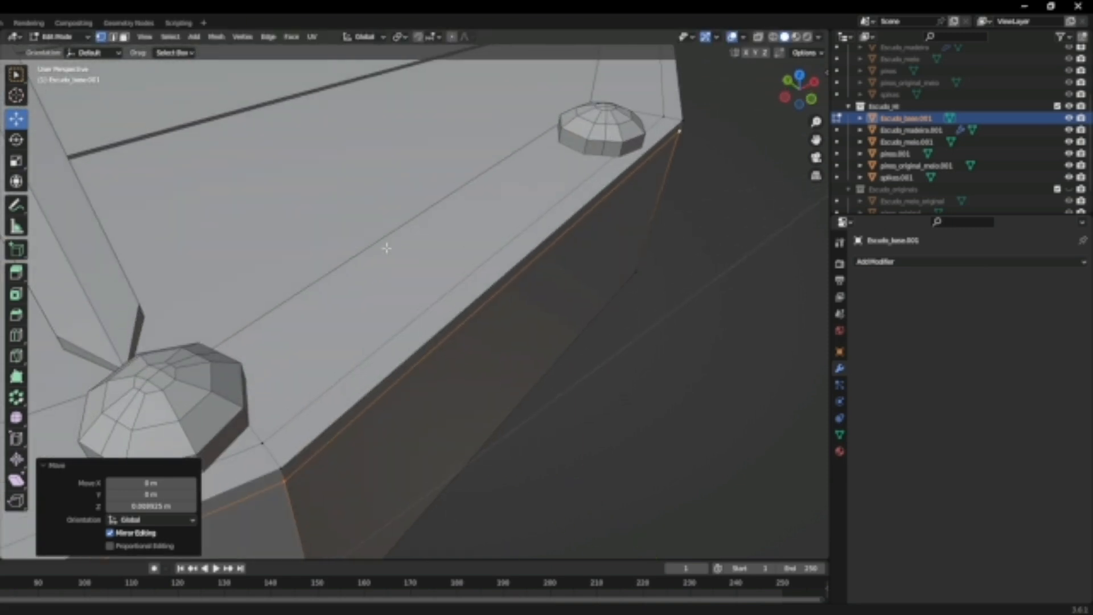
{"action": "key", "text": "ctrl+z"}
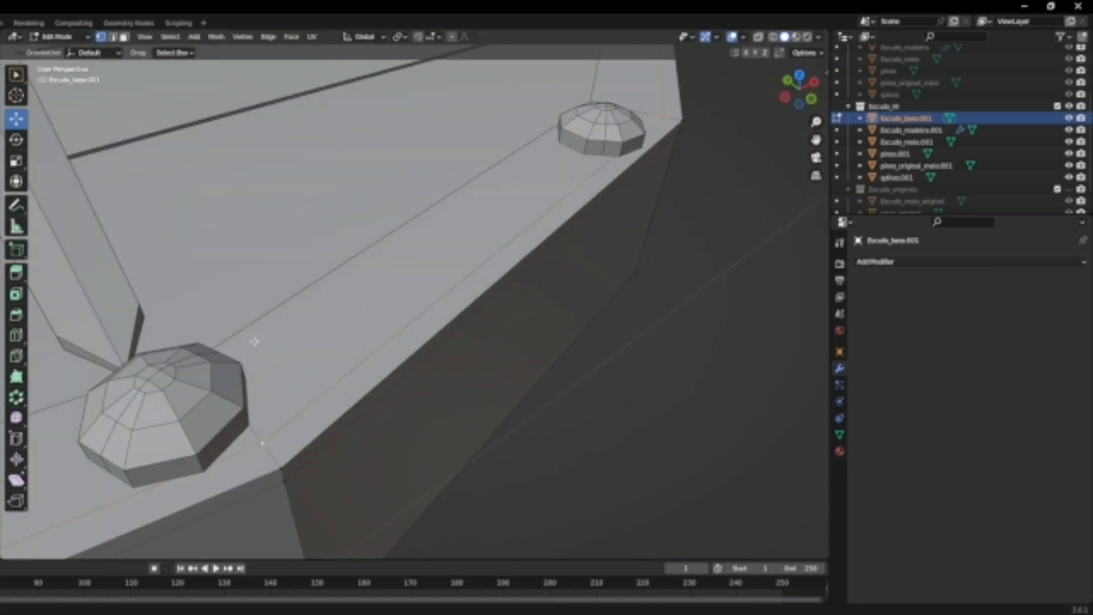
Edge Slide the new loop on the rim's top face toward the outer edge with a factor of -0.632
{"action": "left_click", "coordinate": [268, 37]}
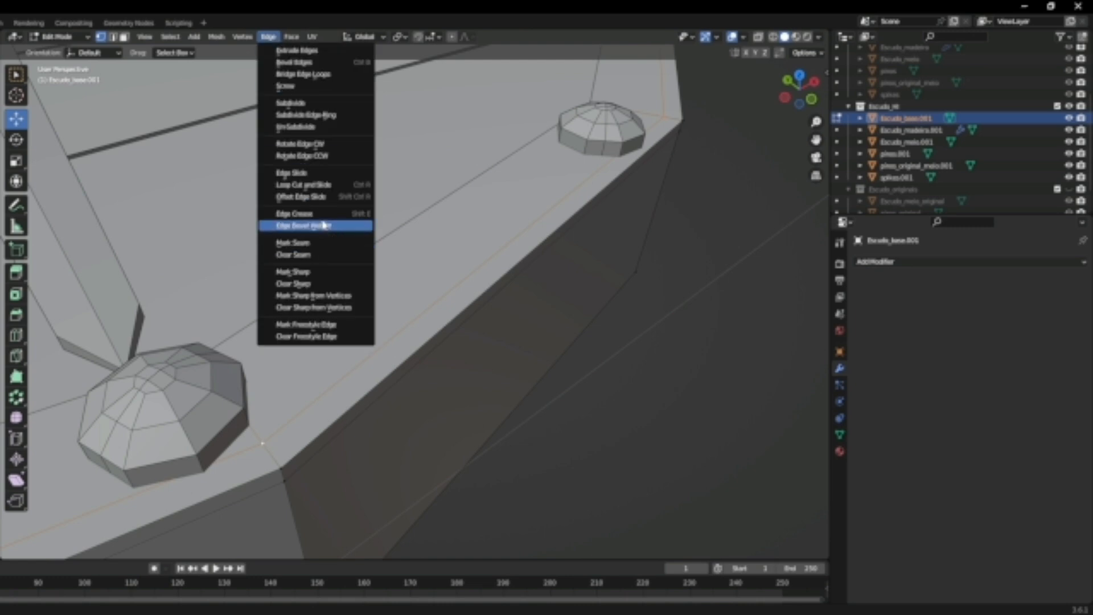
{"action": "left_click", "coordinate": [308, 173]}
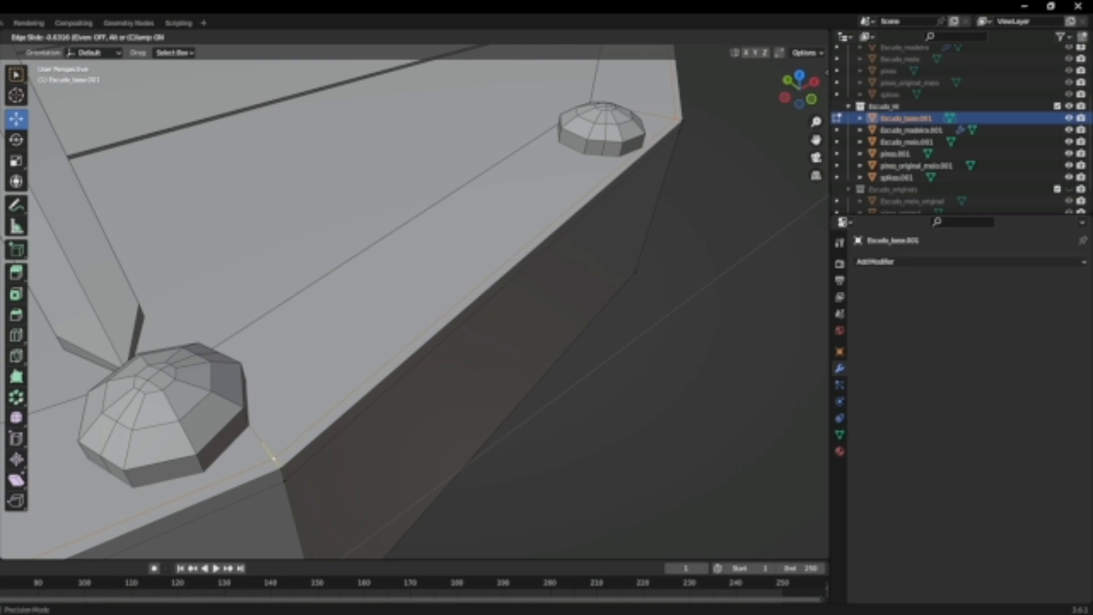
{"action": "left_click", "coordinate": [374, 399]}
Try a Subdivision Surface modifier with 2 viewport levels on Escudo_base.001, inspect the rim edge, and remove the modifier
{"action": "scroll", "coordinate": [465, 415], "scroll_direction": "down", "scroll_amount": 3}
{"action": "middle_click_drag", "start_coordinate": [429, 394], "coordinate": [473, 410]}
{"action": "scroll", "coordinate": [473, 410], "scroll_direction": "up", "scroll_amount": 4}
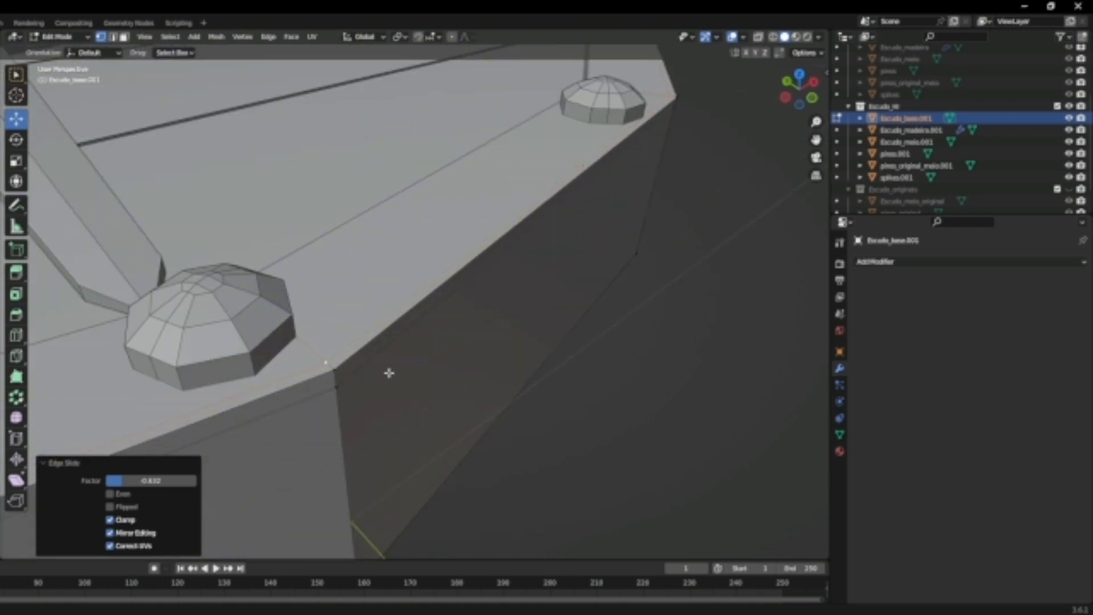
{"action": "scroll", "coordinate": [364, 361], "scroll_direction": "up", "scroll_amount": 4}
{"action": "left_click", "coordinate": [908, 261]}
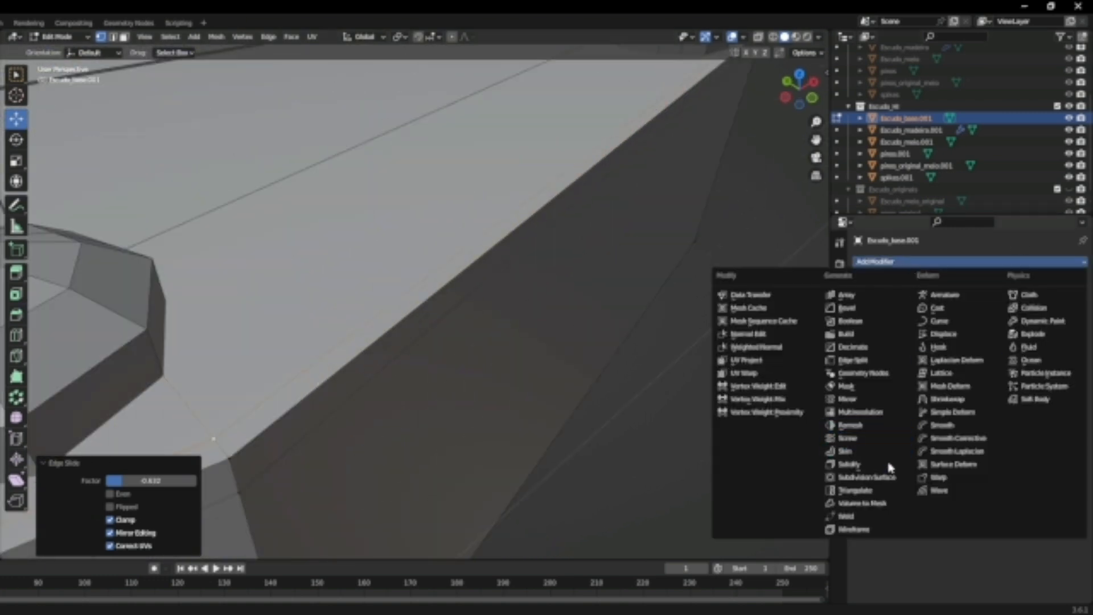
{"action": "left_click", "coordinate": [859, 483]}
{"action": "middle_click_drag", "start_coordinate": [494, 334], "coordinate": [497, 248]}
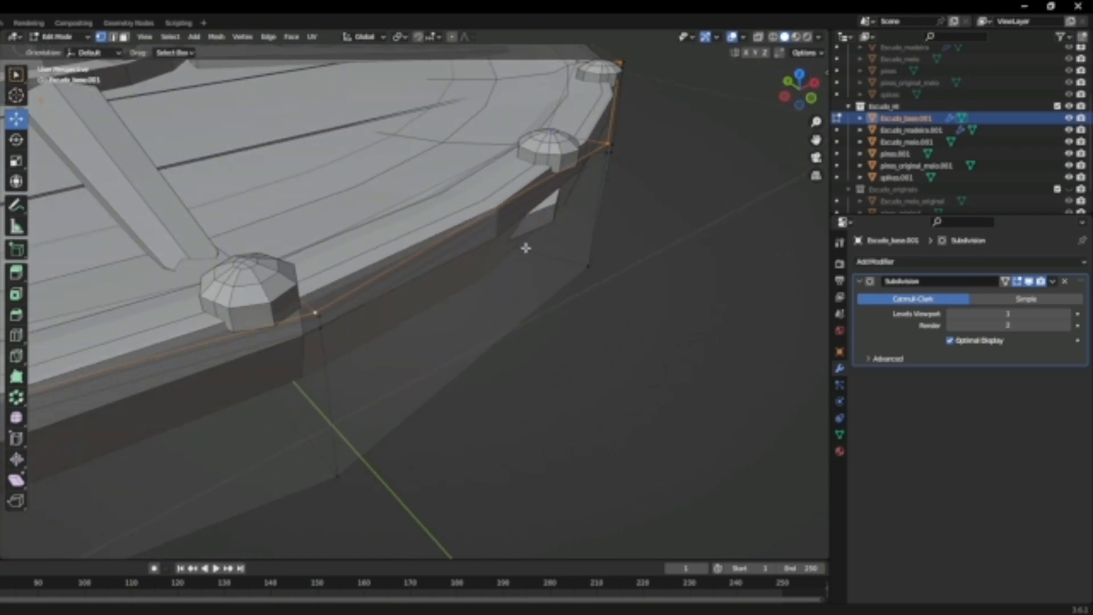
{"action": "left_click", "coordinate": [1069, 314]}
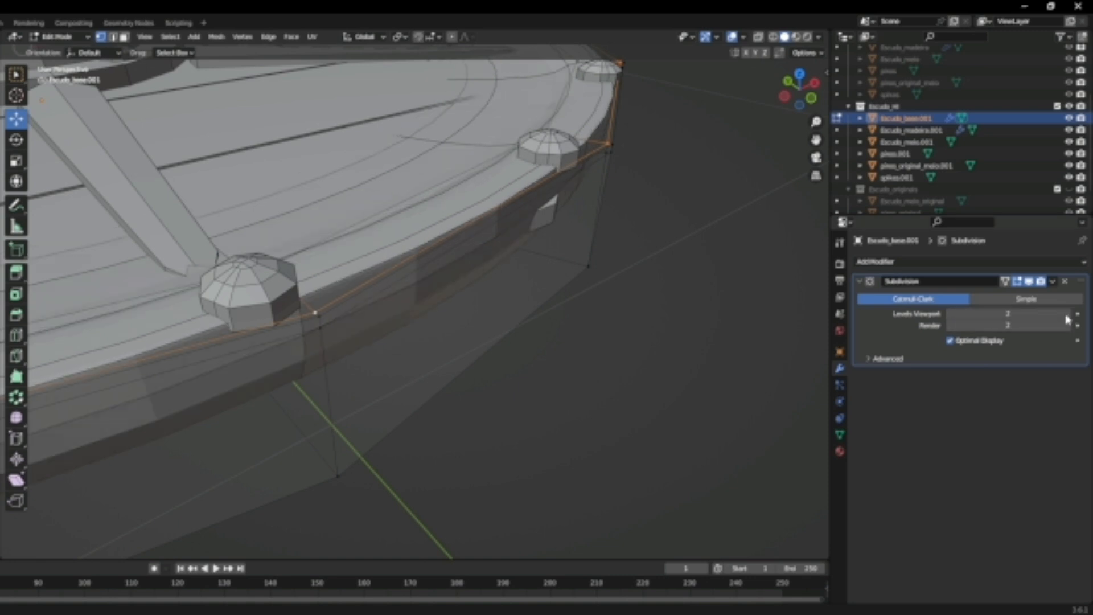
{"action": "left_click", "coordinate": [1064, 282]}
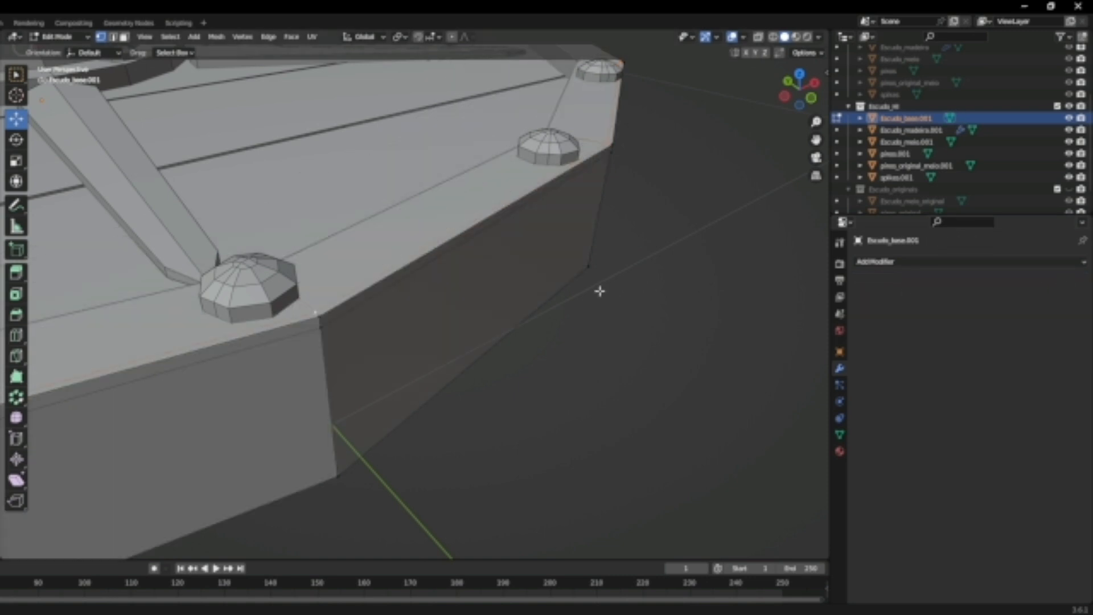
Turn off the wireframe display in the viewport overlays
{"action": "scroll", "coordinate": [604, 296], "scroll_direction": "down", "scroll_amount": 2}
{"action": "key", "text": "Tab"}
{"action": "left_click", "coordinate": [745, 38]}
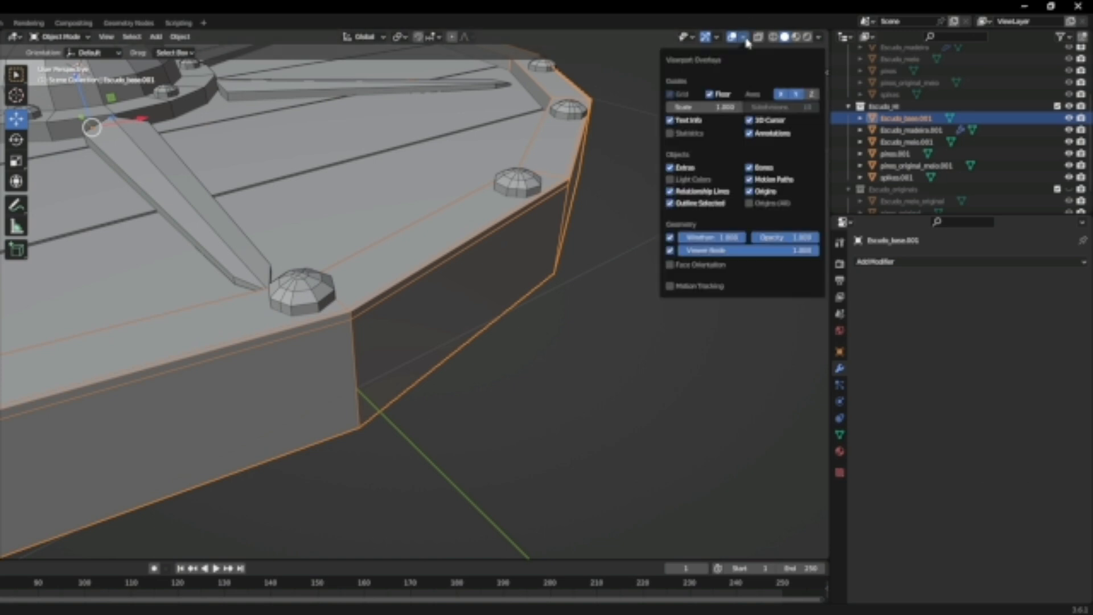
{"action": "key", "text": "Tab"}
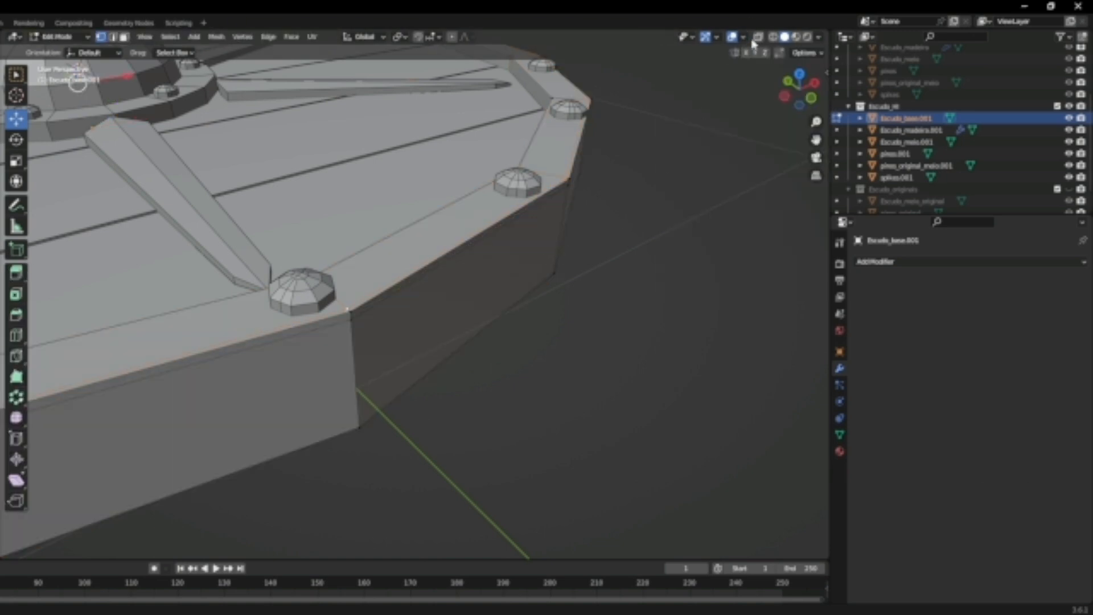
{"action": "left_click", "coordinate": [743, 37]}
{"action": "left_click", "coordinate": [671, 239]}
{"action": "left_click", "coordinate": [586, 286]}
{"action": "left_click", "coordinate": [647, 331]}
{"action": "key", "text": "Tab"}
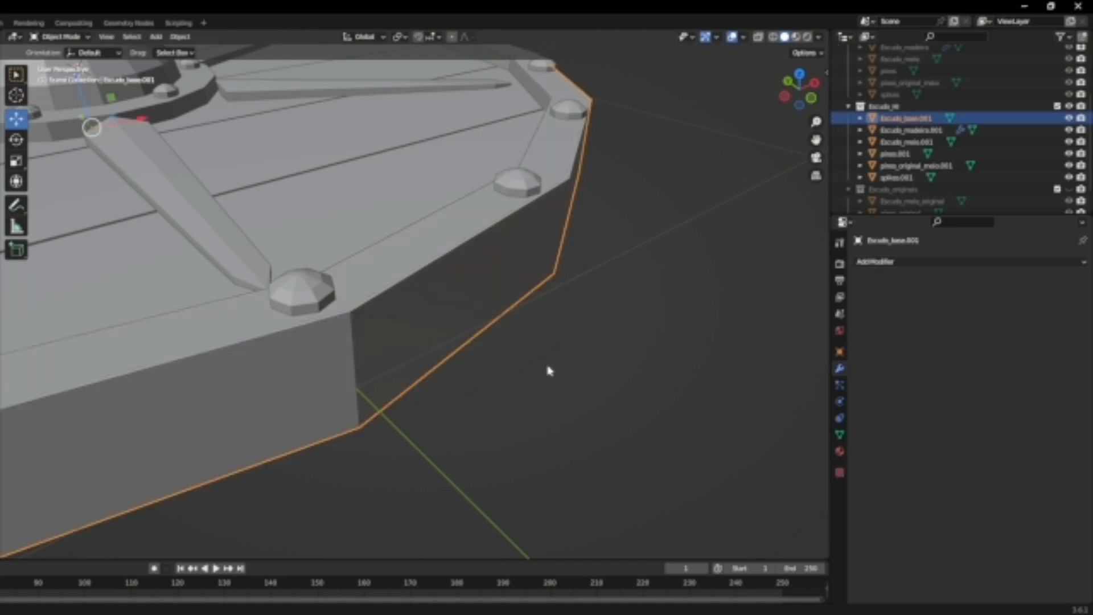
Add a loop cut around the rim's outer side wall and slide it close to the bottom edge, with a factor of about 0.9
{"action": "key", "text": "Tab"}
{"action": "key", "text": "ctrl+r"}
{"action": "left_click", "coordinate": [545, 289]}
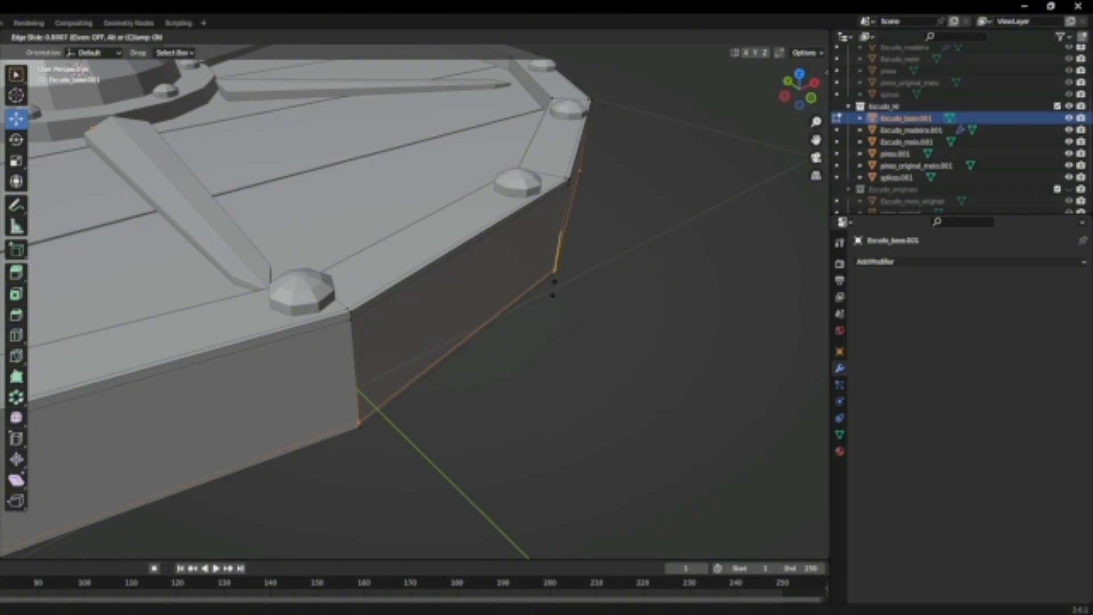
{"action": "left_click", "coordinate": [554, 289]}
Add a loop cut on the shield base's underside and slide it outward until it sits close to the outer edge
{"action": "middle_click_drag", "start_coordinate": [497, 379], "coordinate": [490, 348]}
{"action": "scroll", "coordinate": [445, 325], "scroll_direction": "up", "scroll_amount": 3}
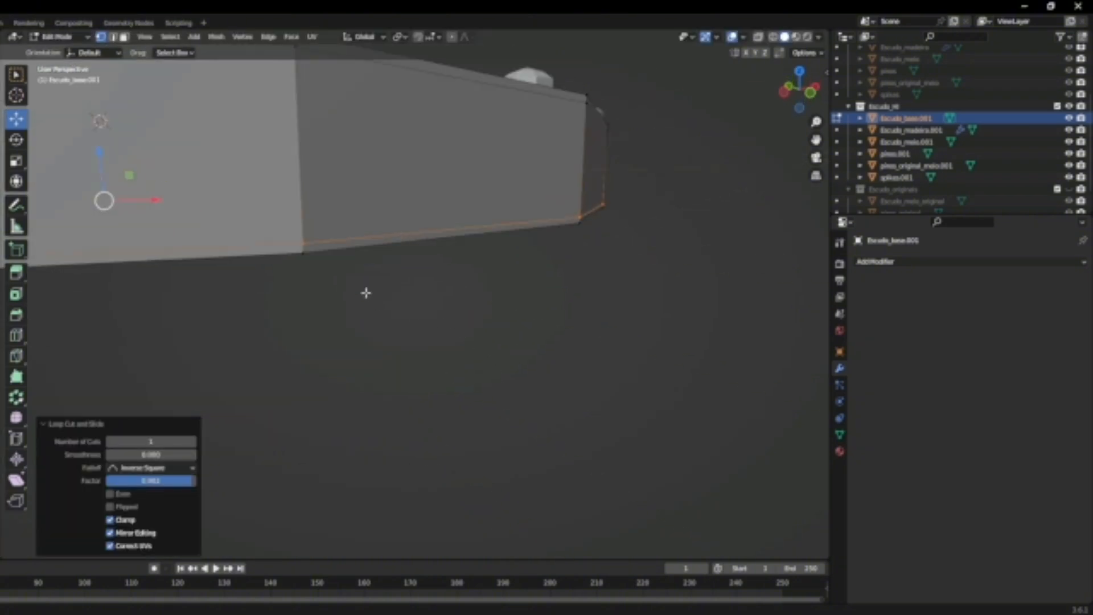
{"action": "middle_click_drag", "start_coordinate": [374, 273], "coordinate": [431, 258]}
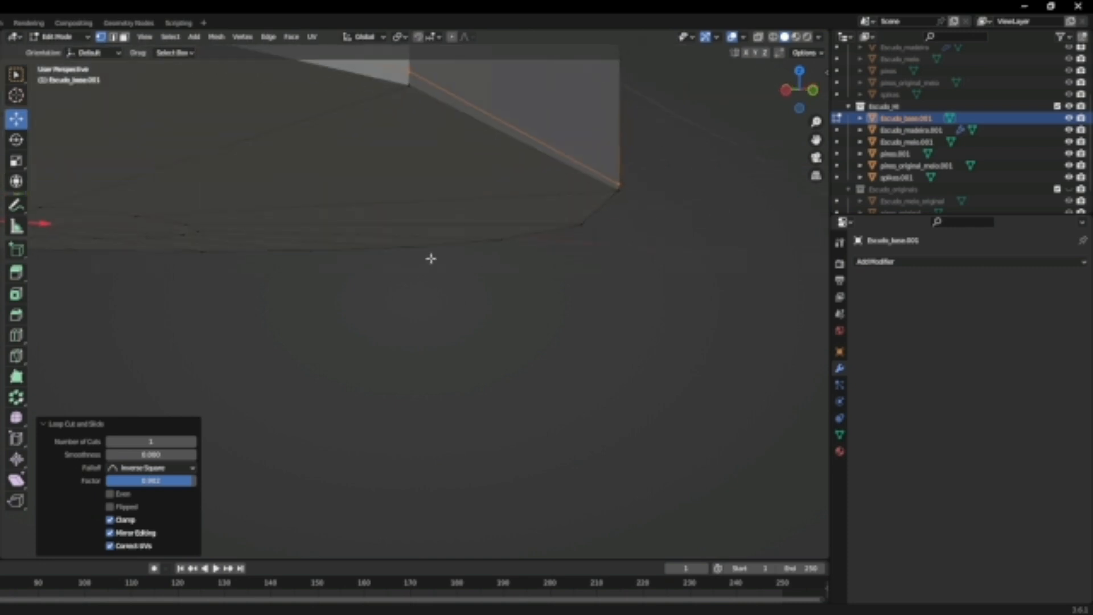
{"action": "key", "text": "ctrl+r"}
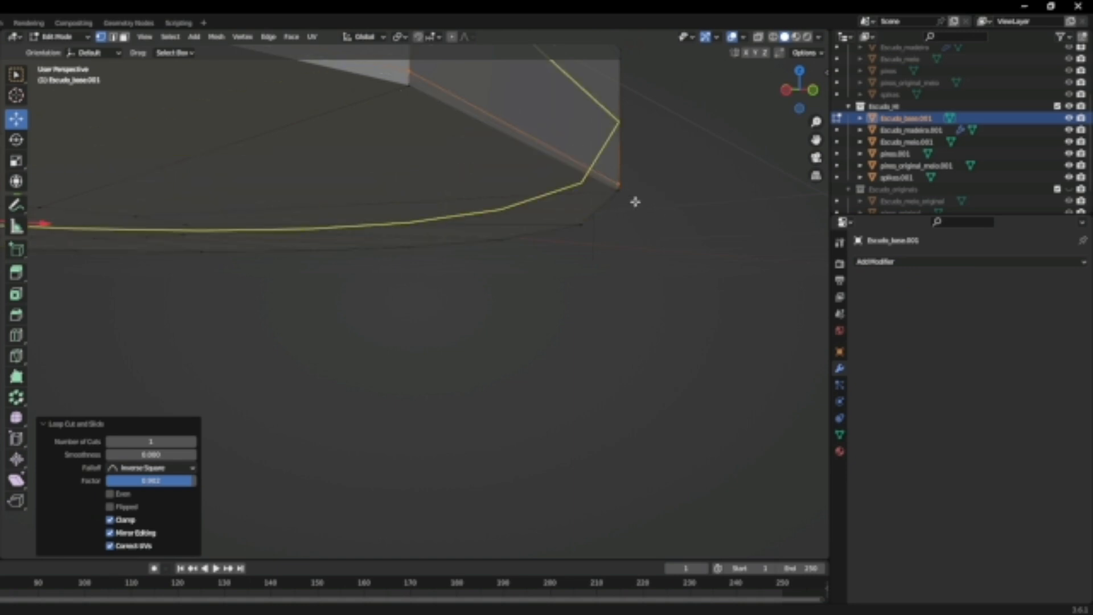
{"action": "middle_click_drag", "start_coordinate": [683, 271], "coordinate": [485, 223]}
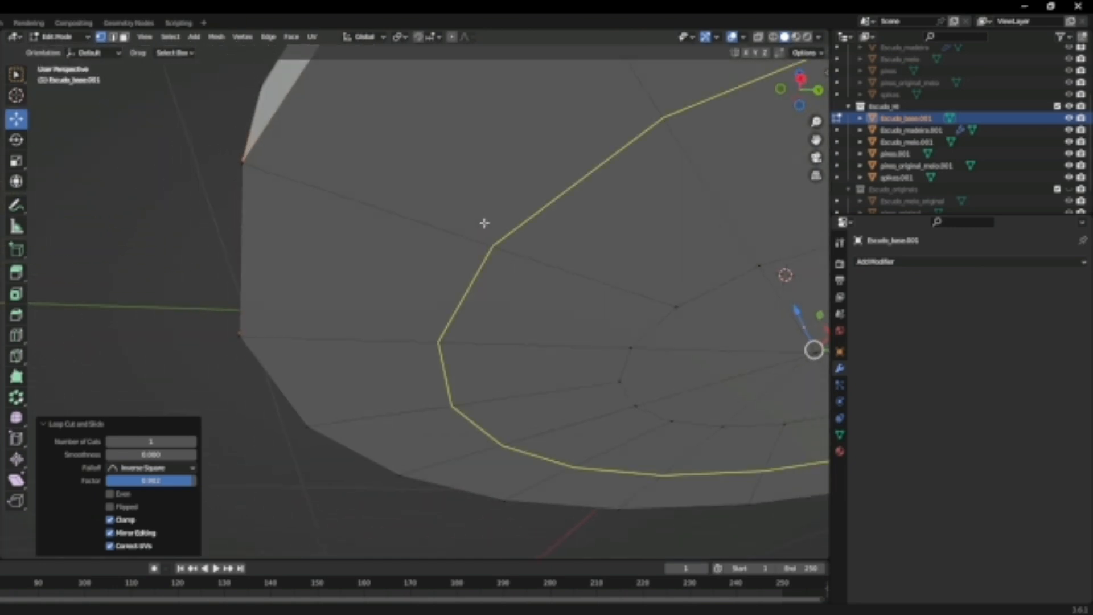
{"action": "left_click", "coordinate": [592, 290]}
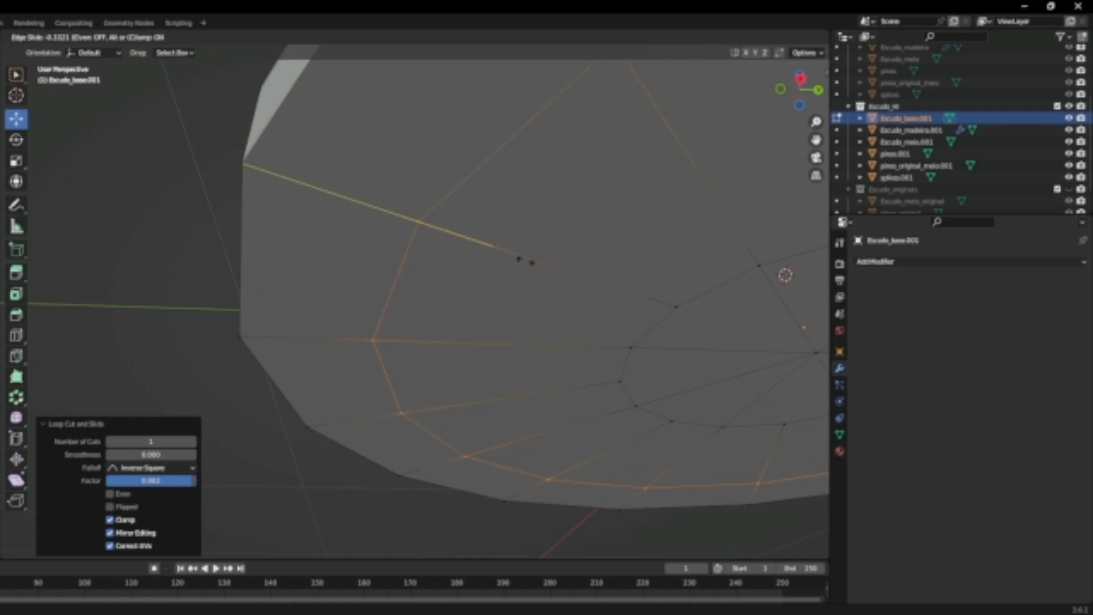
{"action": "left_click", "coordinate": [391, 204]}
Add a loop cut around the rim's inner side wall and slide it toward the top edge, with a factor of about -0.8
{"action": "middle_click_drag", "start_coordinate": [358, 232], "coordinate": [612, 330]}
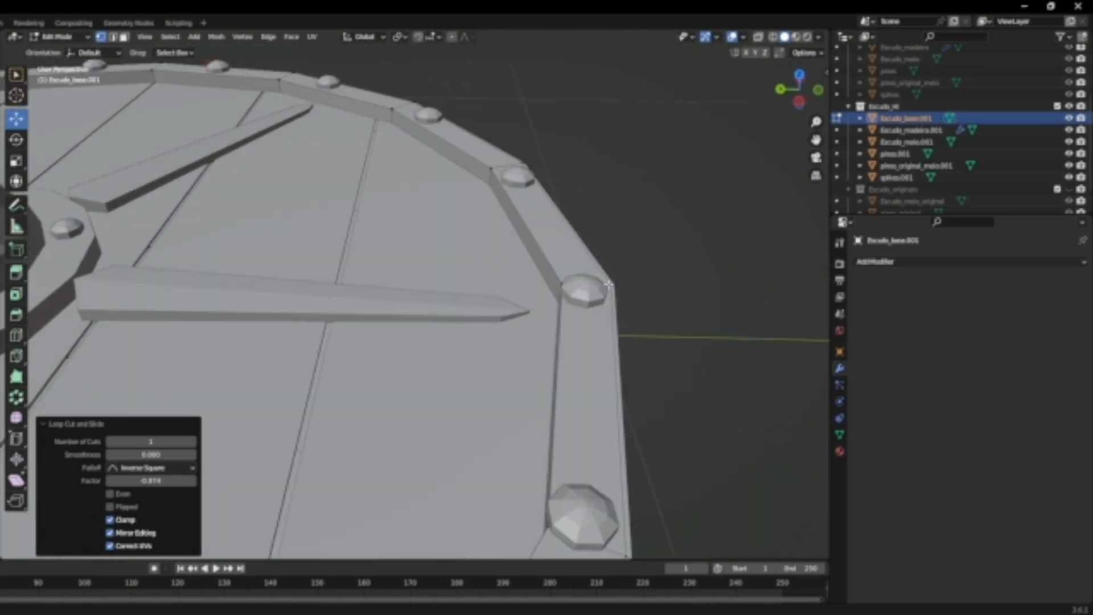
{"action": "middle_click_drag", "start_coordinate": [609, 283], "coordinate": [590, 296], "text": "shift"}
{"action": "key", "text": "ctrl+r"}
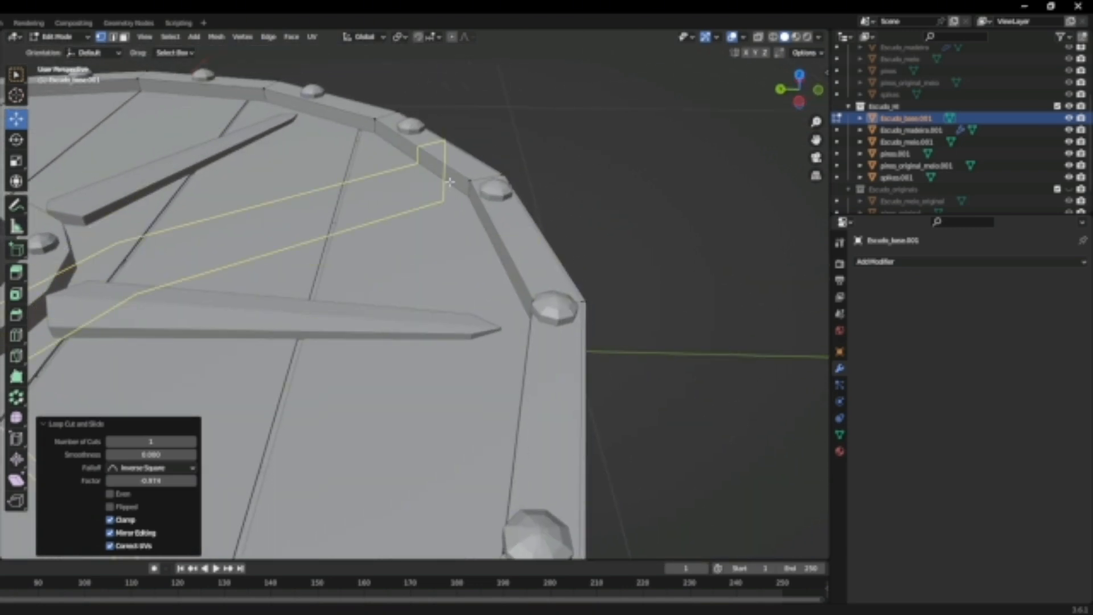
{"action": "left_click", "coordinate": [466, 192]}
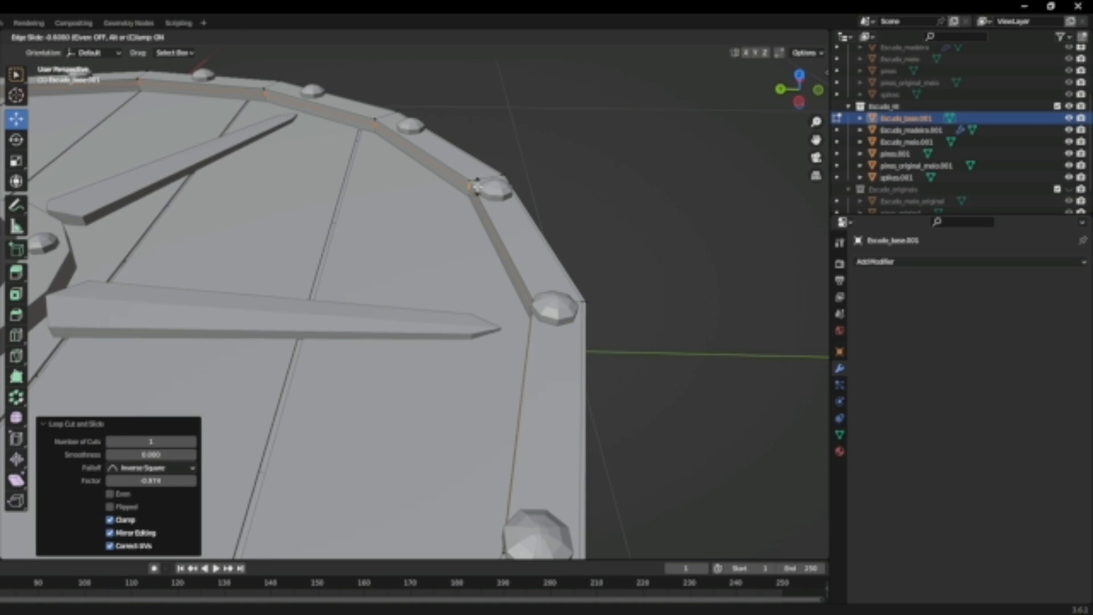
{"action": "left_click", "coordinate": [477, 181]}
Edge Slide the inner wall's new loop closer to the rim's top edge, with a factor of about -0.49
{"action": "scroll", "coordinate": [578, 234], "scroll_direction": "up", "scroll_amount": 5}
{"action": "scroll", "coordinate": [605, 261], "scroll_direction": "up", "scroll_amount": 3}
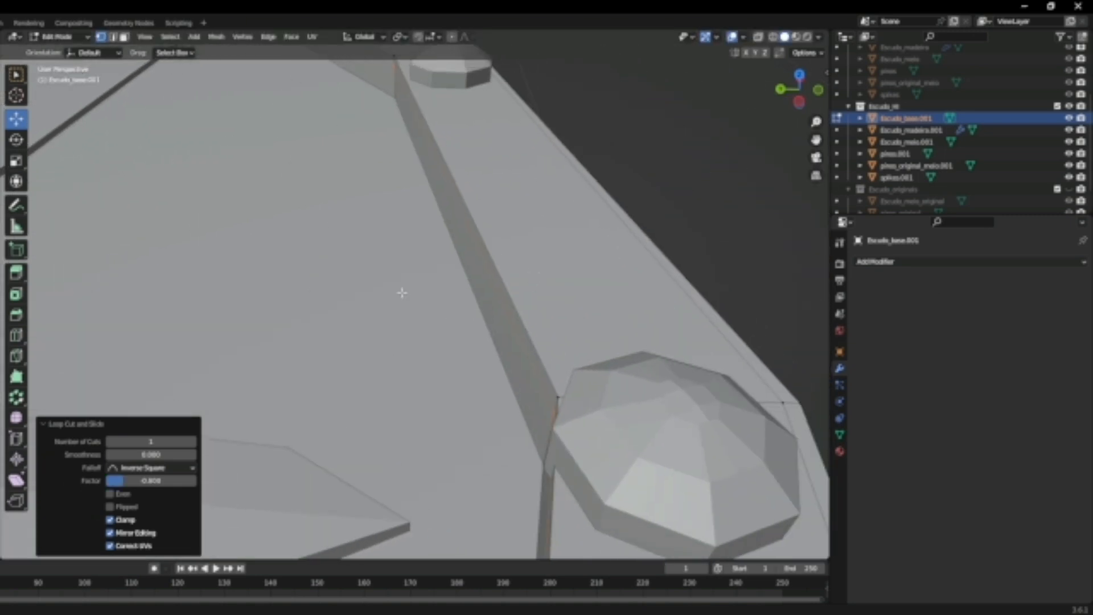
{"action": "left_click", "coordinate": [269, 37]}
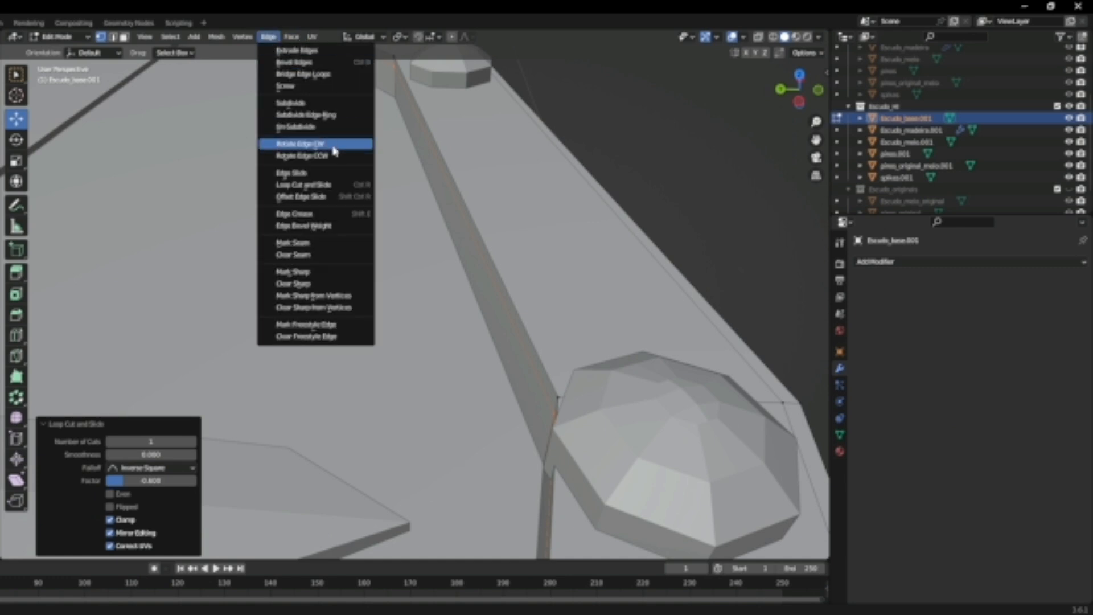
{"action": "left_click", "coordinate": [307, 172]}
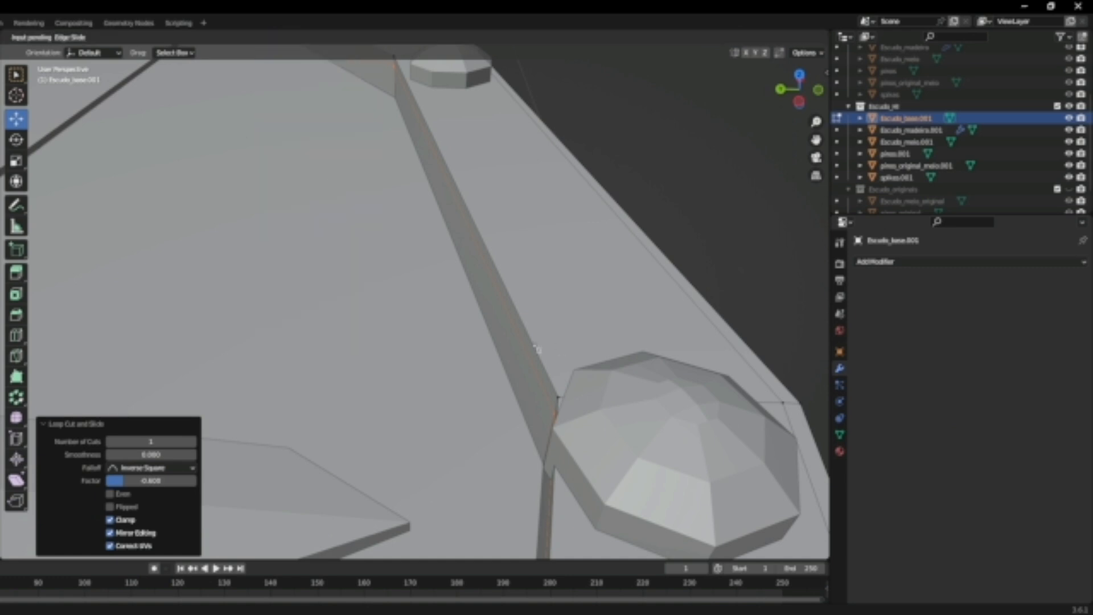
{"action": "left_click", "coordinate": [527, 325]}
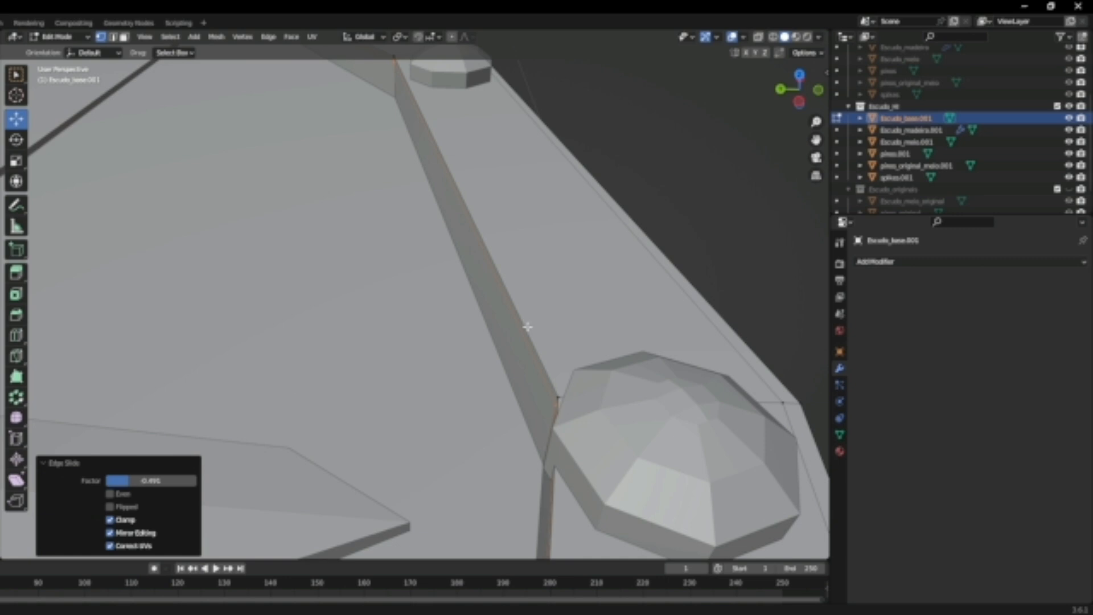
{"action": "left_click", "coordinate": [520, 322]}
Add a loop cut on the rim's top face near its inner edge with a factor of 0.927, and check it in X-ray
{"action": "key", "text": "ctrl+r"}
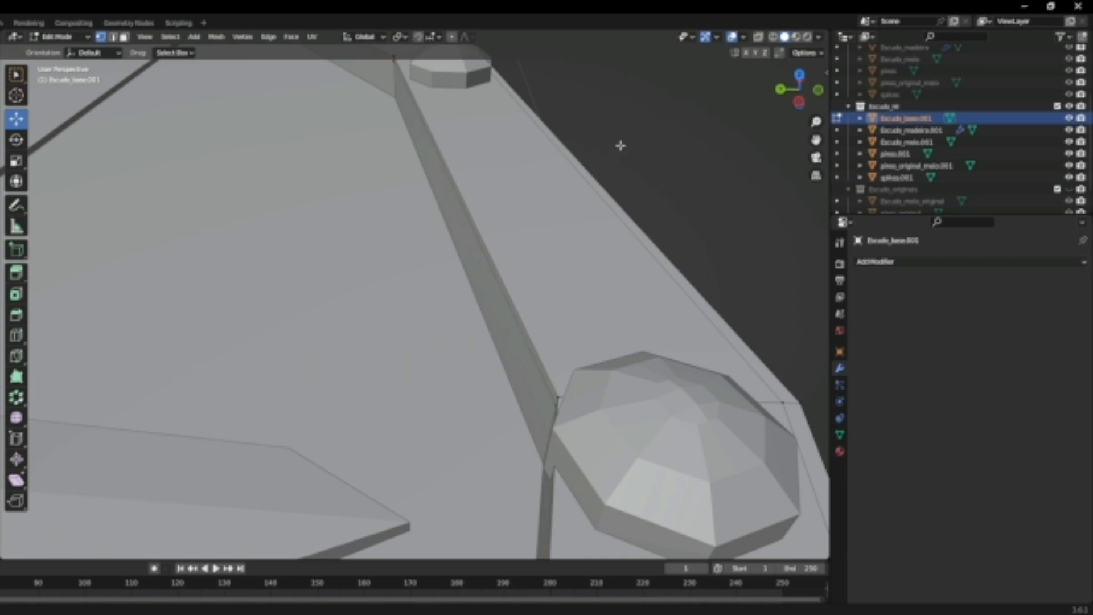
{"action": "left_click", "coordinate": [442, 68]}
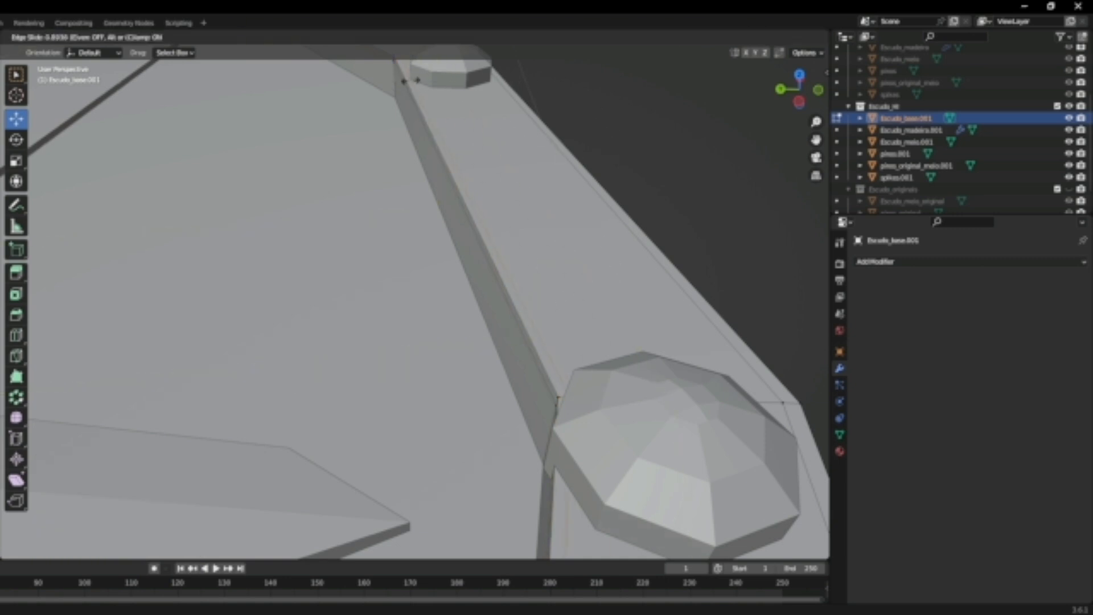
{"action": "left_click", "coordinate": [415, 80]}
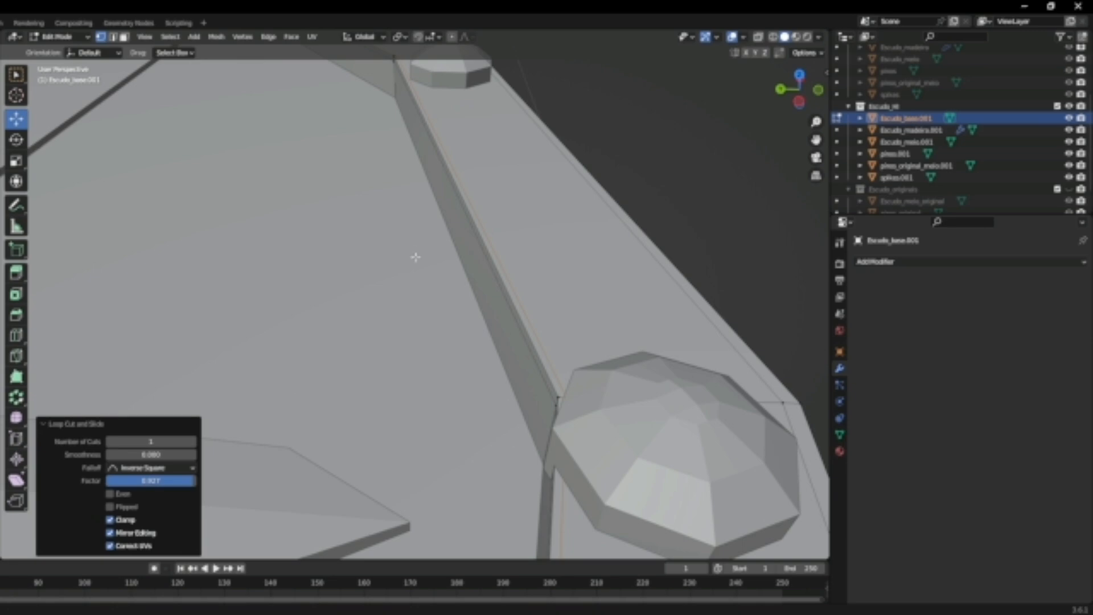
{"action": "left_click", "coordinate": [756, 38]}
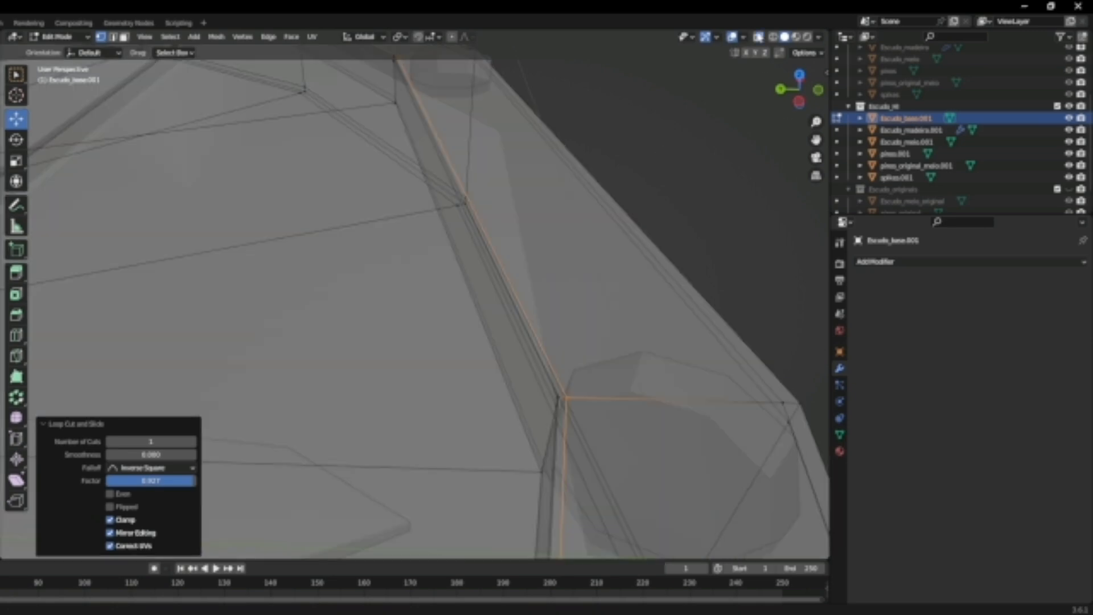
{"action": "key", "text": "alt+z"}
Isolate Escudo_base.001 in local view and add a loop cut near the bottom of the rim's inner wall, with a factor of 0.829
{"action": "key", "text": "KP_Divide"}
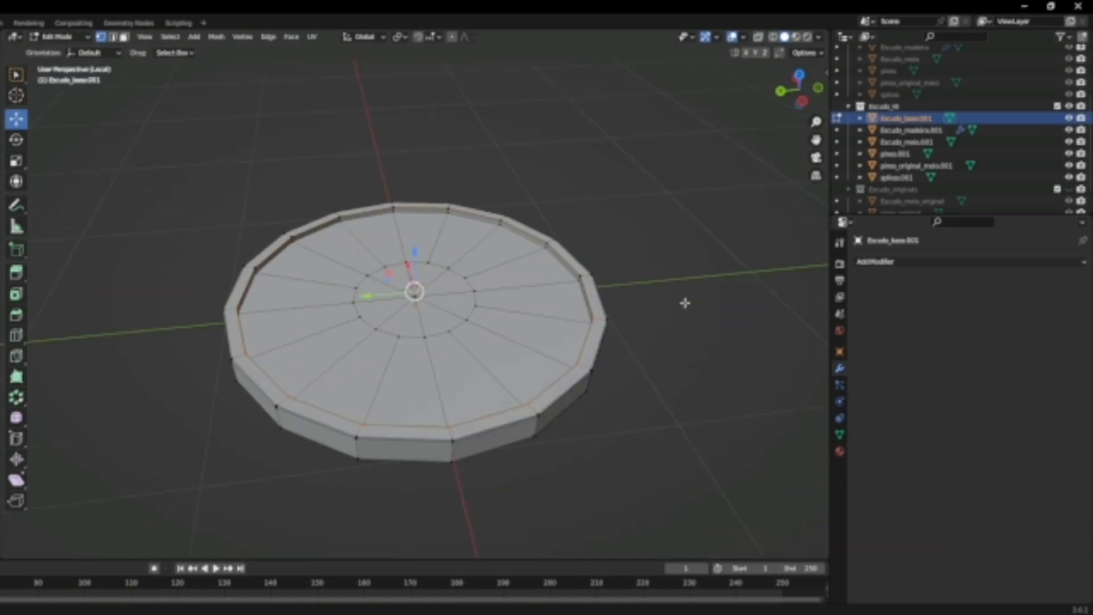
{"action": "scroll", "coordinate": [720, 287], "scroll_direction": "up", "scroll_amount": 4}
{"action": "middle_click_drag", "start_coordinate": [714, 254], "coordinate": [531, 295]}
{"action": "scroll", "coordinate": [530, 294], "scroll_direction": "up", "scroll_amount": 6}
{"action": "key", "text": "ctrl+r"}
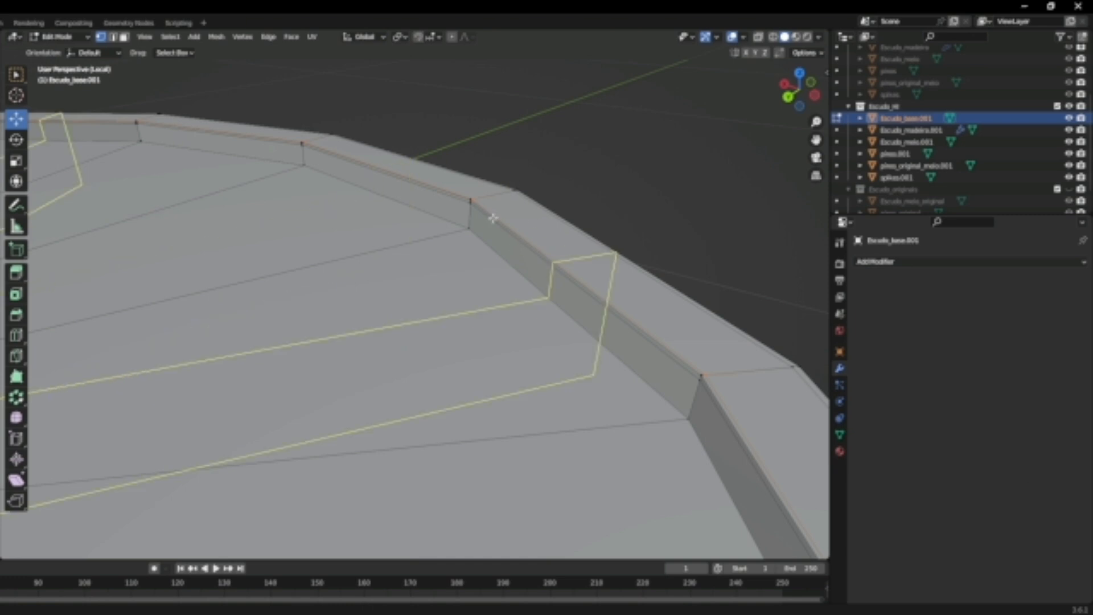
{"action": "left_click", "coordinate": [468, 213]}
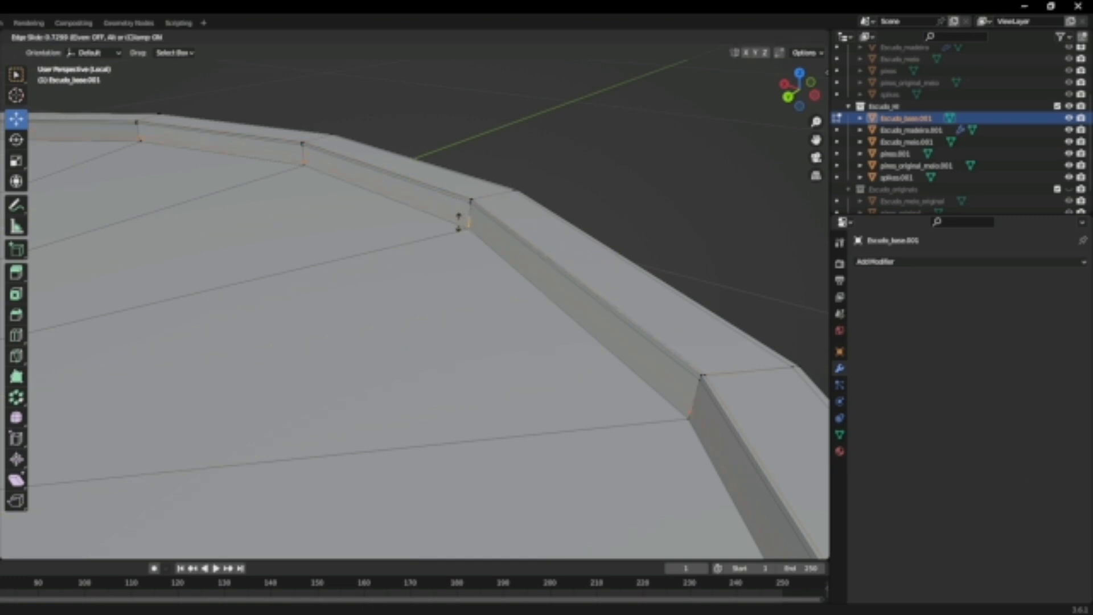
{"action": "left_click", "coordinate": [459, 222]}
Add a loop cut on the recessed top face, slide it outward close to the rim's inner wall, and leave mesh editing
{"action": "key", "text": "ctrl+r"}
{"action": "left_click", "coordinate": [373, 250]}
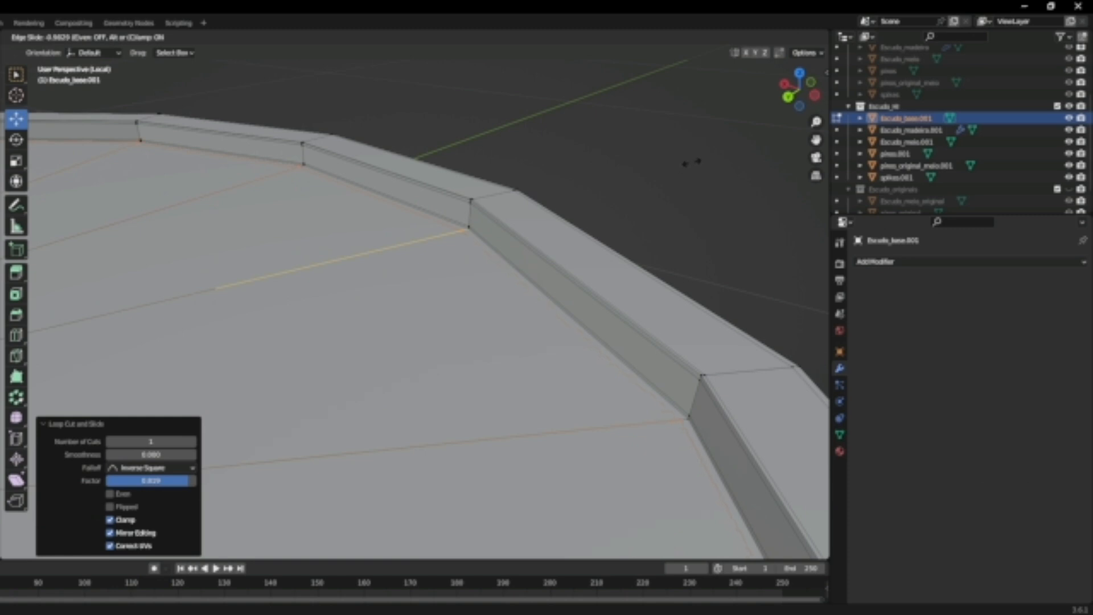
{"action": "left_click", "coordinate": [690, 162]}
{"action": "scroll", "coordinate": [641, 169], "scroll_direction": "down", "scroll_amount": 3}
{"action": "middle_click_drag", "start_coordinate": [641, 169], "coordinate": [701, 234]}
{"action": "key", "text": "Tab"}
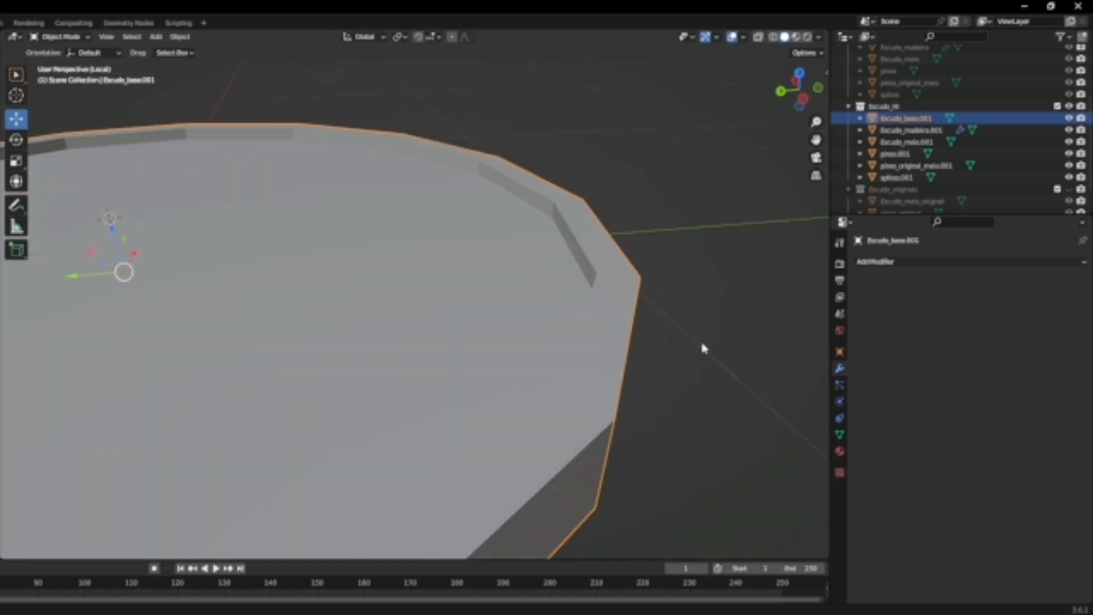
Add a Subdivision Surface modifier to Escudo_base.001 and set its viewport levels to 2
{"action": "scroll", "coordinate": [809, 248], "scroll_direction": "down", "scroll_amount": 1}
{"action": "left_click", "coordinate": [911, 263]}
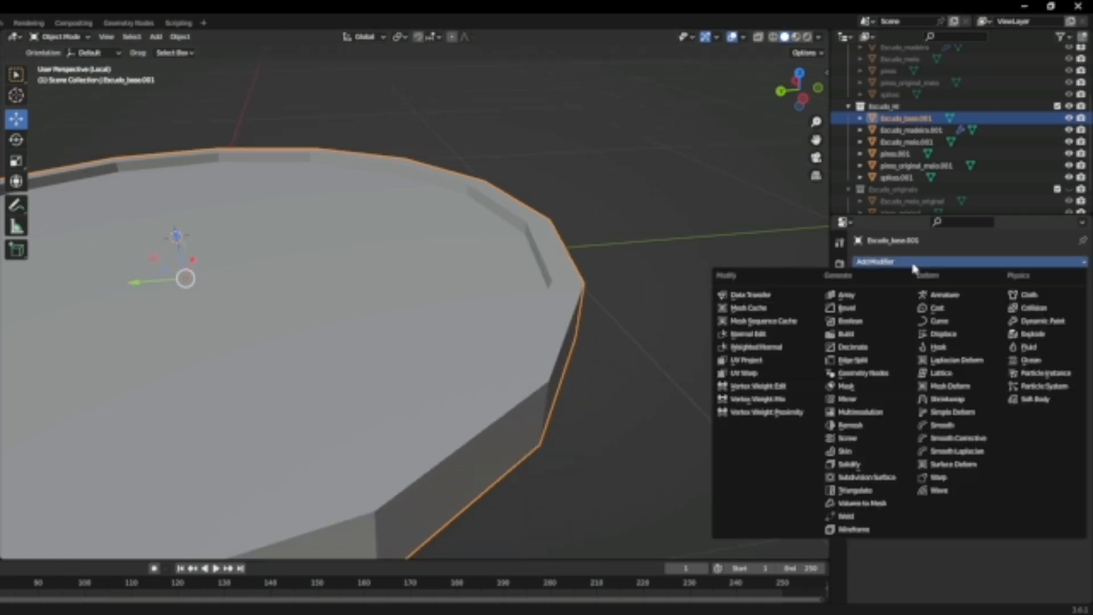
{"action": "left_click", "coordinate": [898, 479]}
{"action": "mouse_move", "coordinate": [592, 353]}
{"action": "middle_mouse_down"}
{"action": "mouse_move", "coordinate": [594, 303]}
{"action": "mouse_move", "coordinate": [597, 359]}
{"action": "middle_mouse_up"}
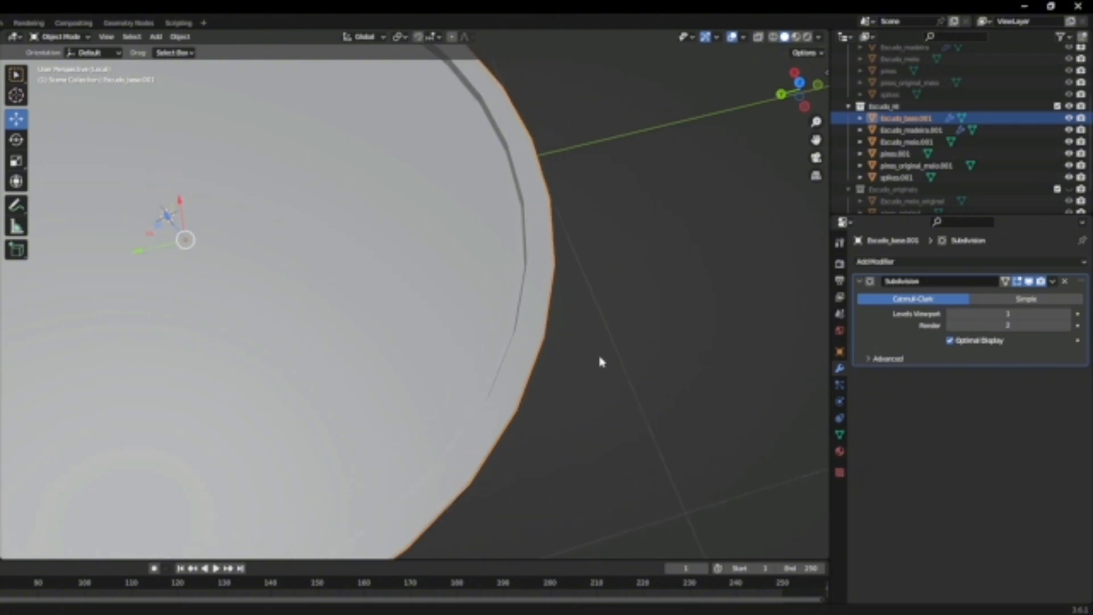
{"action": "key", "text": "ctrl+2"}
Examine the subdivided base from several angles, comparing the smoothed rim with its mesh cage
{"action": "scroll", "coordinate": [784, 341], "scroll_direction": "down", "scroll_amount": 5}
{"action": "middle_click_drag", "start_coordinate": [785, 340], "coordinate": [550, 254]}
{"action": "middle_click_drag", "start_coordinate": [449, 332], "coordinate": [439, 346]}
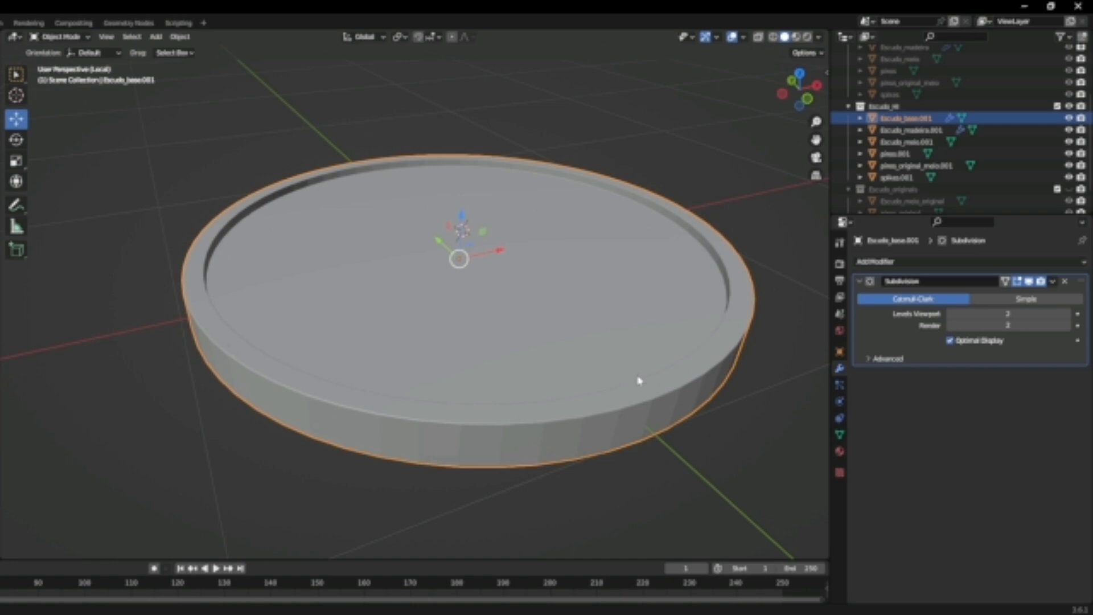
{"action": "middle_click_drag", "start_coordinate": [608, 345], "coordinate": [606, 315]}
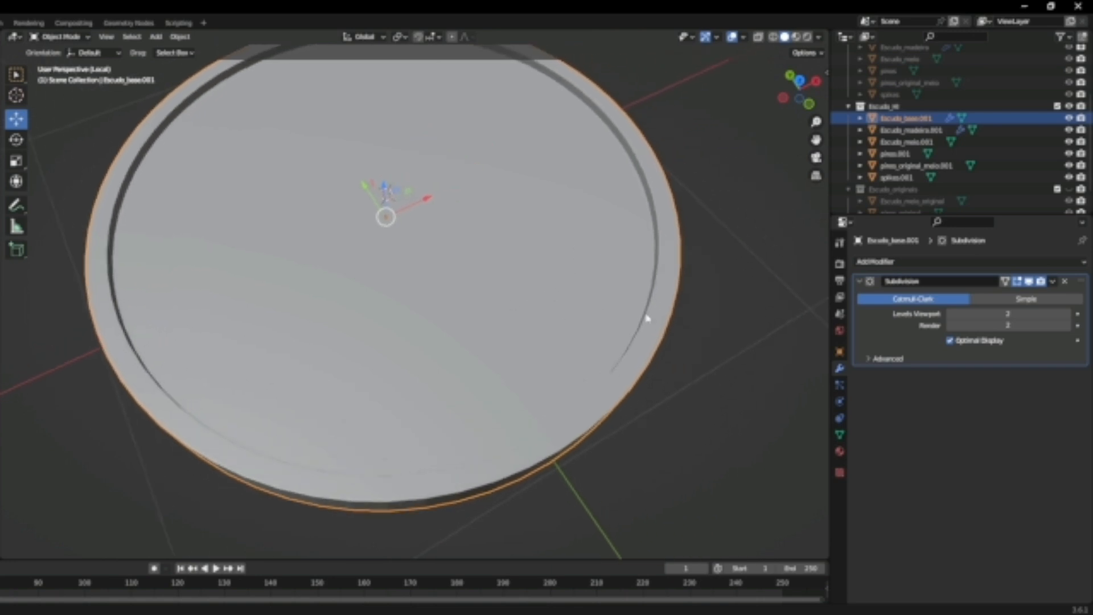
{"action": "middle_click_drag", "start_coordinate": [693, 328], "coordinate": [707, 270]}
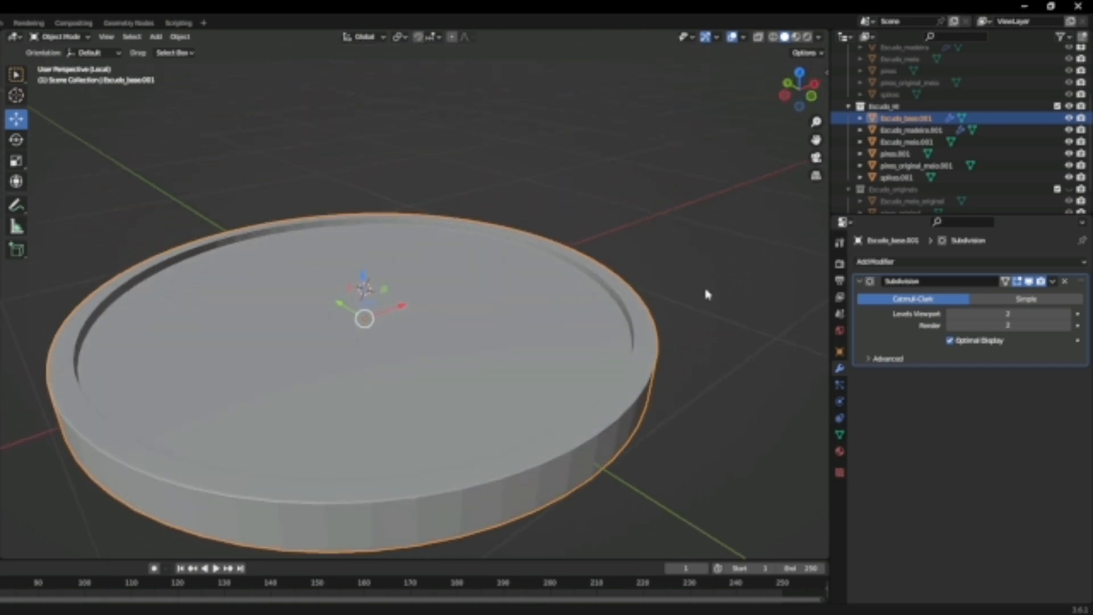
{"action": "middle_click_drag", "start_coordinate": [662, 338], "coordinate": [670, 374]}
{"action": "key", "text": "Tab"}
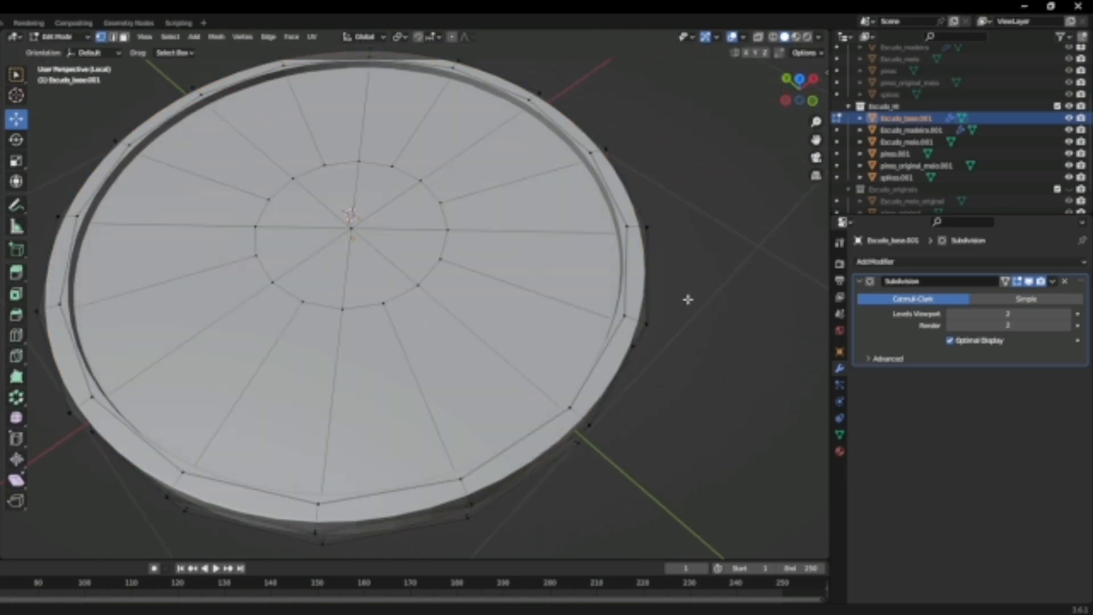
{"action": "key", "text": "Tab"}
{"action": "middle_click_drag", "start_coordinate": [711, 174], "coordinate": [580, 272]}
Leave local view to show the whole shield and select the central ring Escudo_meio.001
{"action": "key", "text": "KP_Divide"}
{"action": "scroll", "coordinate": [686, 214], "scroll_direction": "down", "scroll_amount": 5}
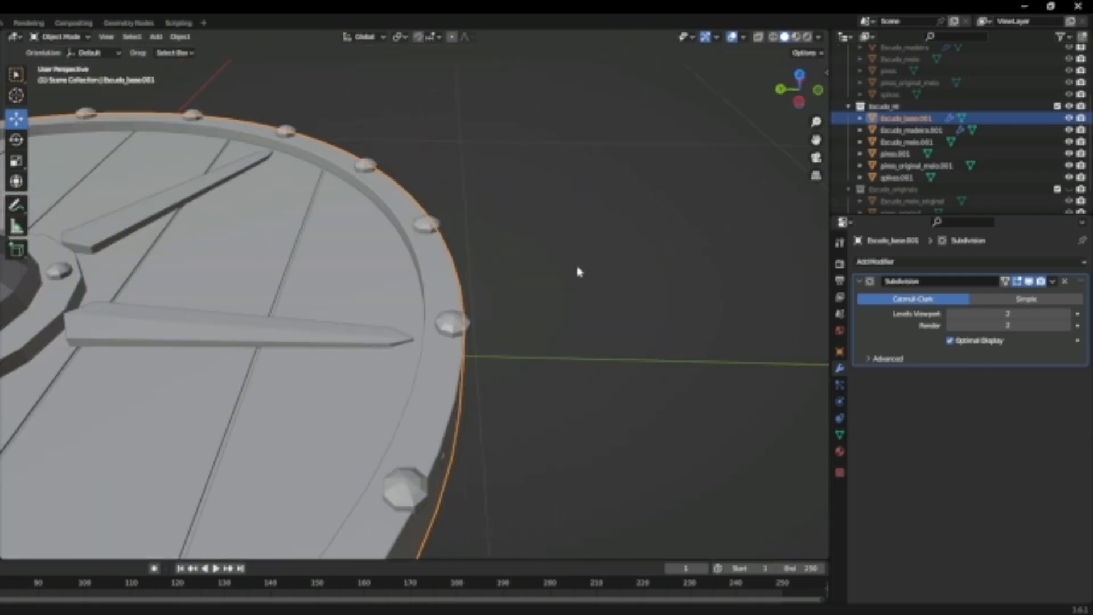
{"action": "left_click", "coordinate": [462, 330]}
{"action": "scroll", "coordinate": [342, 317], "scroll_direction": "down", "scroll_amount": 2}
{"action": "mouse_move", "coordinate": [279, 305]}
{"action": "middle_mouse_down"}
{"action": "mouse_move", "coordinate": [305, 302]}
{"action": "mouse_move", "coordinate": [288, 293]}
{"action": "middle_mouse_up"}
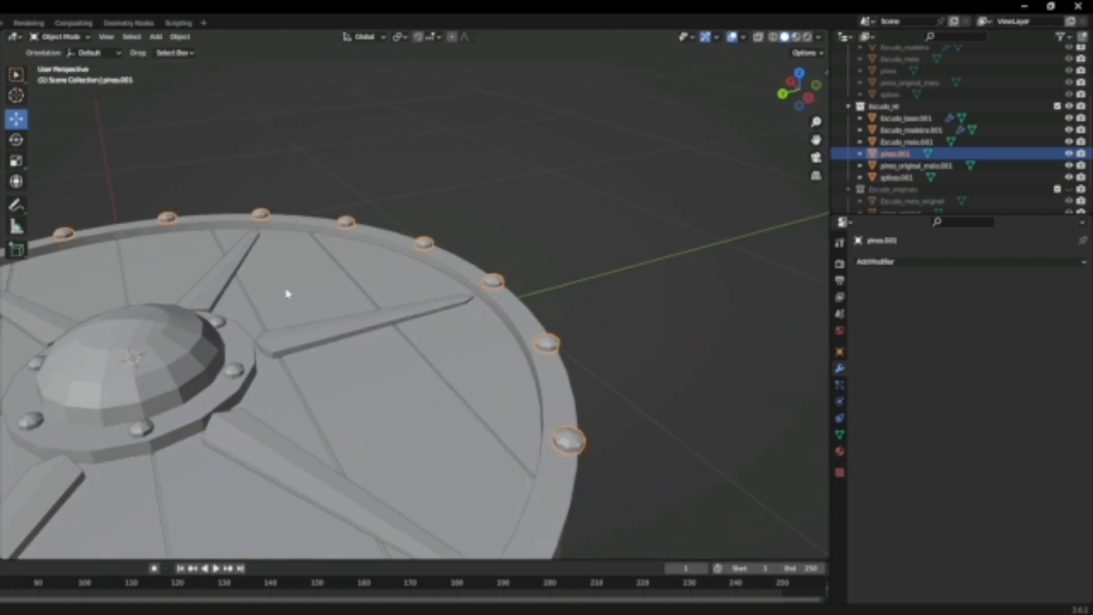
{"action": "scroll", "coordinate": [295, 341], "scroll_direction": "up", "scroll_amount": 2}
{"action": "middle_click_drag", "start_coordinate": [270, 345], "coordinate": [370, 252], "text": "shift"}
{"action": "left_click", "coordinate": [239, 262]}
{"action": "scroll", "coordinate": [287, 274], "scroll_direction": "down", "scroll_amount": 4}
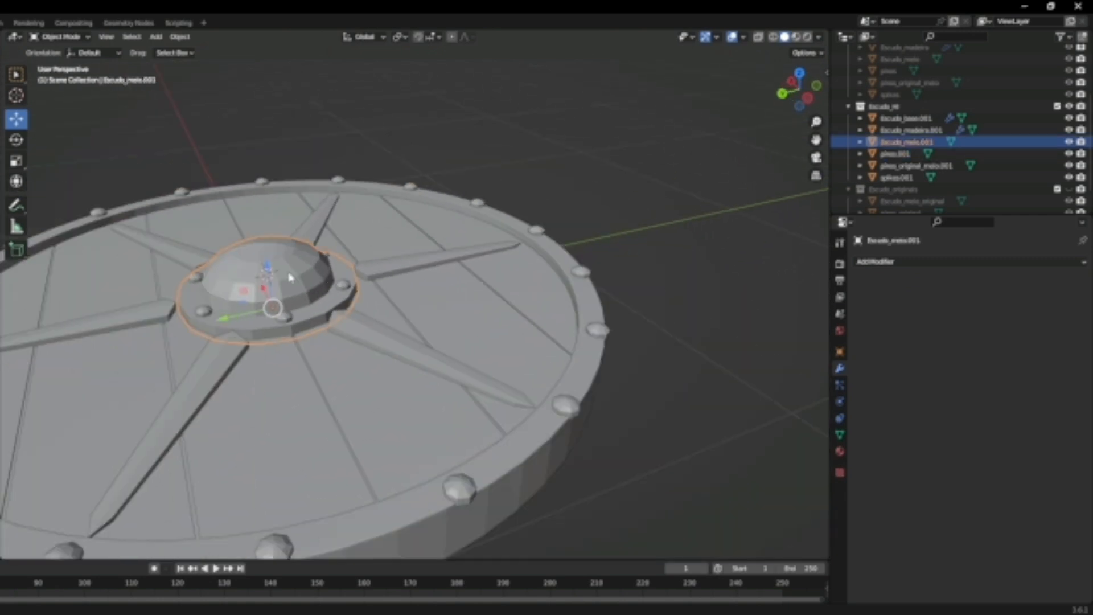
Snap the 3D cursor to the central ring and set the transform pivot point to 3D Cursor
{"action": "middle_click_drag", "start_coordinate": [291, 276], "coordinate": [280, 283]}
{"action": "key", "text": "shift+s"}
{"action": "left_click", "coordinate": [283, 325]}
{"action": "left_click", "coordinate": [398, 37]}
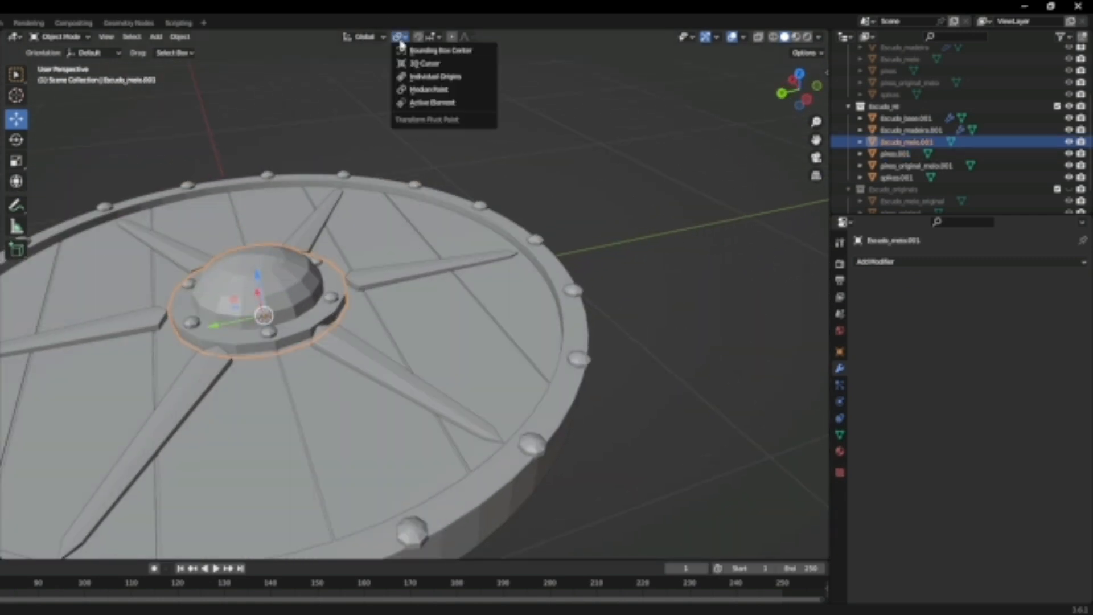
{"action": "left_click", "coordinate": [417, 65]}
Scale the rim rivets slightly inward to about 0.98 around the 3D cursor and deselect them
{"action": "left_click", "coordinate": [576, 292]}
{"action": "key", "text": "s"}
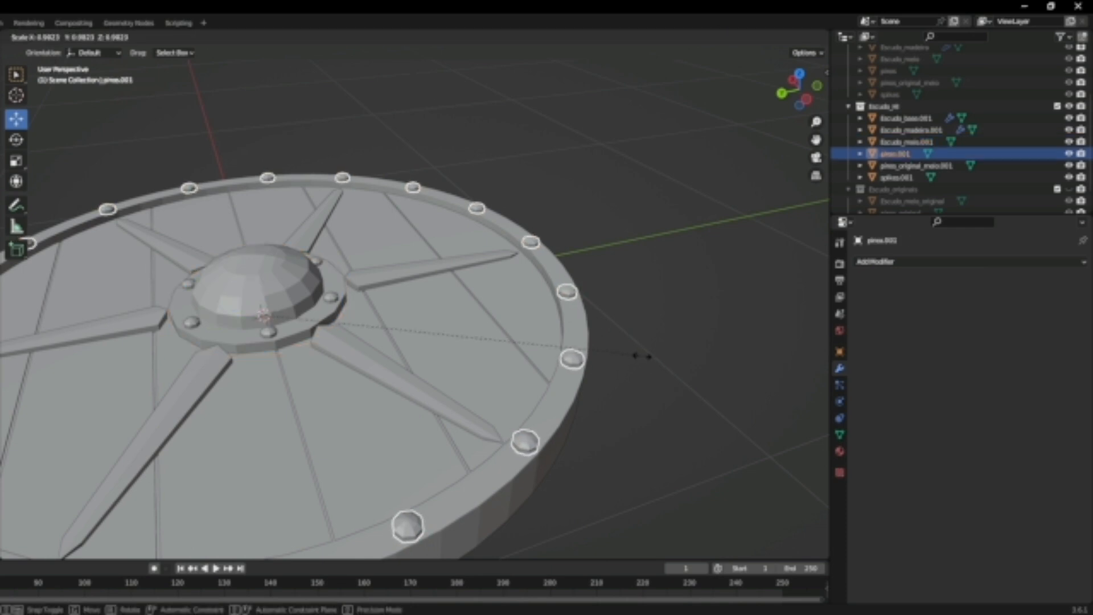
{"action": "left_click", "coordinate": [641, 356]}
{"action": "middle_click_drag", "start_coordinate": [642, 358], "coordinate": [630, 377]}
{"action": "middle_click_drag", "start_coordinate": [333, 350], "coordinate": [586, 398]}
{"action": "left_click", "coordinate": [635, 262]}
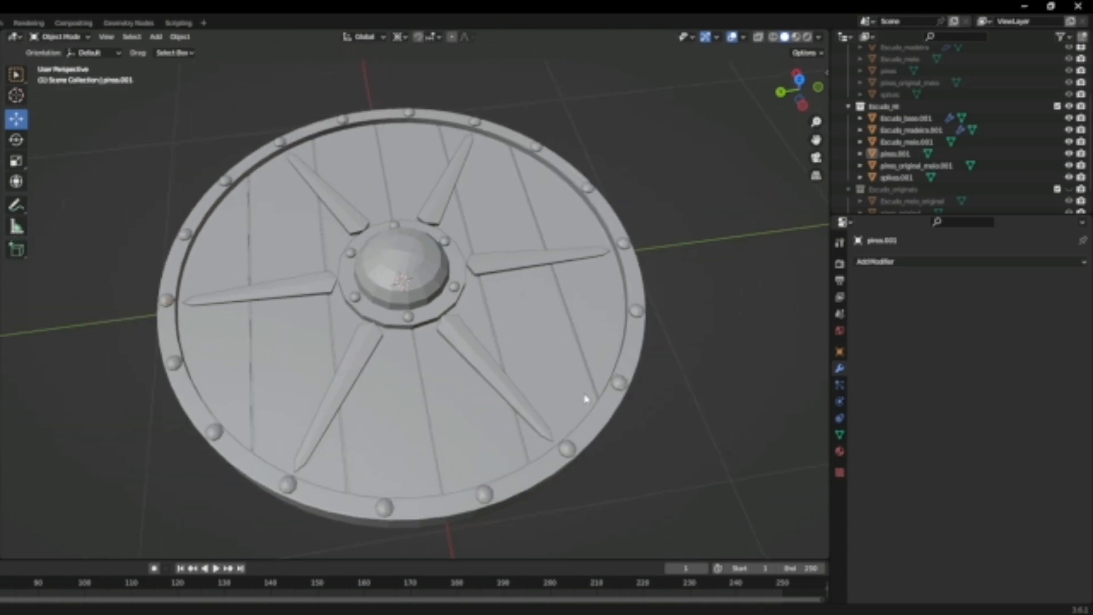
Select the rim rivets object and open its mesh for editing, with the whole ring of rivets in view
{"action": "middle_click_drag", "start_coordinate": [672, 463], "coordinate": [491, 390], "text": "shift"}
{"action": "scroll", "coordinate": [522, 437], "scroll_direction": "up", "scroll_amount": 4}
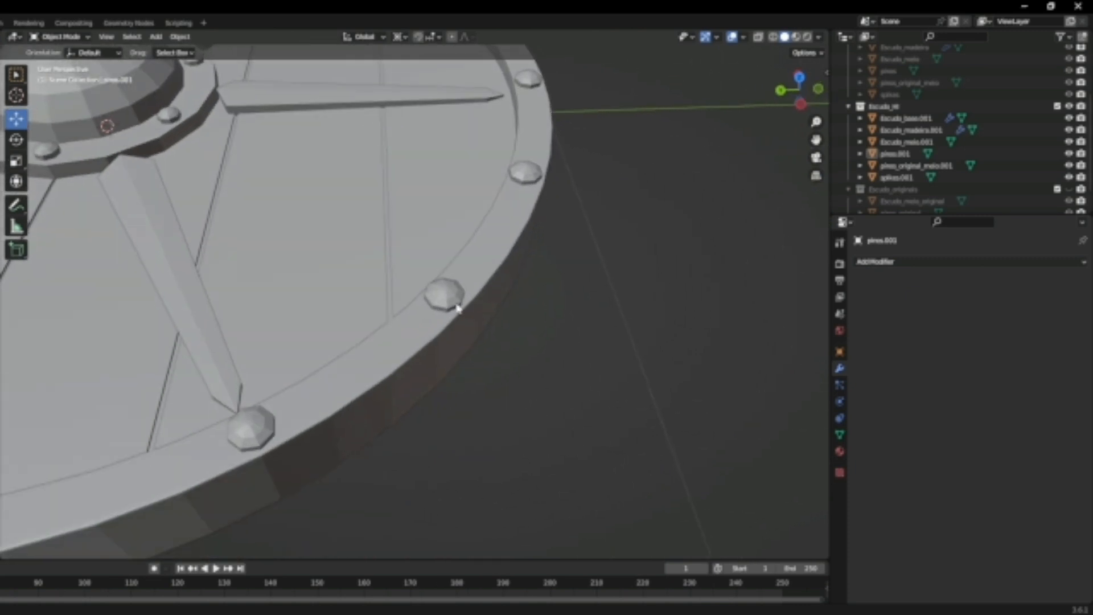
{"action": "left_click", "coordinate": [436, 302]}
{"action": "middle_click_drag", "start_coordinate": [473, 339], "coordinate": [438, 304]}
{"action": "key", "text": "Tab"}
{"action": "scroll", "coordinate": [438, 304], "scroll_direction": "down", "scroll_amount": 3}
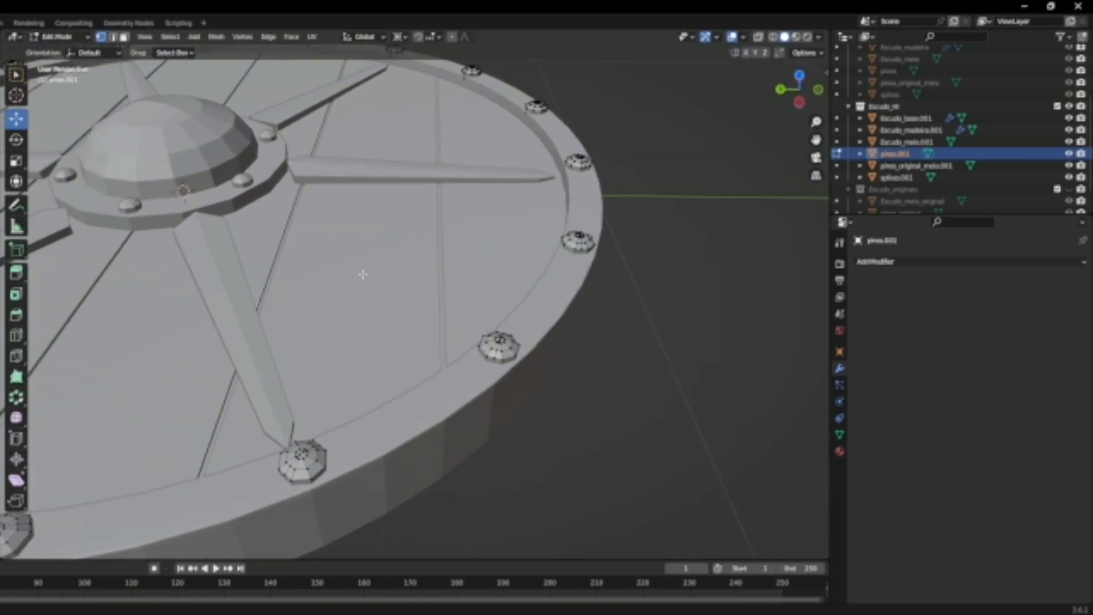
{"action": "middle_click_drag", "start_coordinate": [447, 305], "coordinate": [441, 329]}
{"action": "middle_click_drag", "start_coordinate": [317, 319], "coordinate": [383, 371]}
{"action": "scroll", "coordinate": [432, 369], "scroll_direction": "down", "scroll_amount": 2}
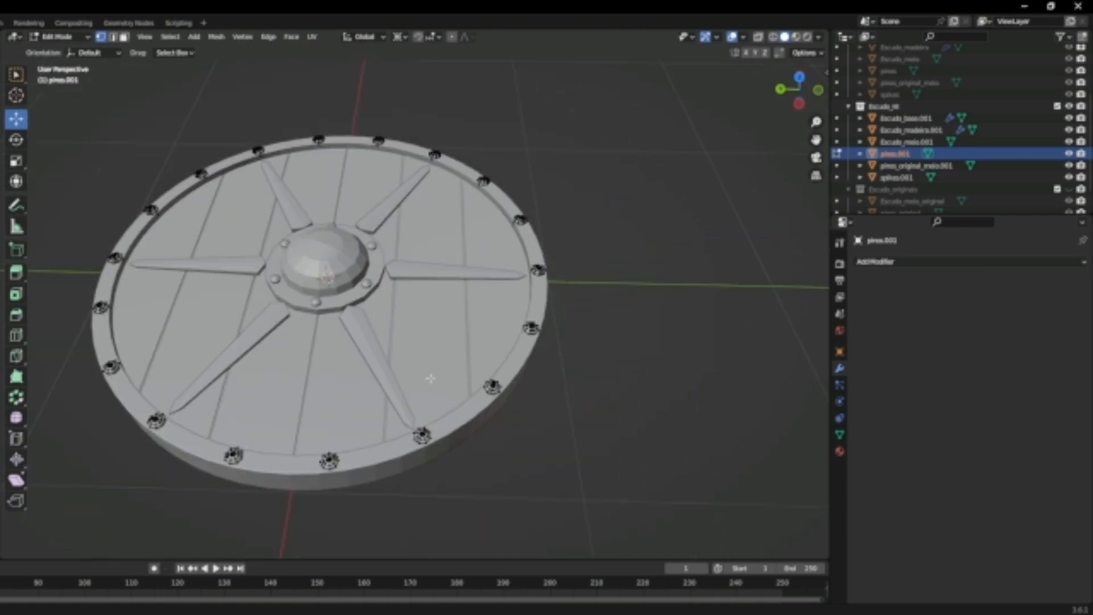
{"action": "scroll", "coordinate": [428, 377], "scroll_direction": "up", "scroll_amount": 1}
{"action": "middle_click_drag", "start_coordinate": [419, 403], "coordinate": [488, 370], "text": "shift"}
{"action": "scroll", "coordinate": [491, 321], "scroll_direction": "up", "scroll_amount": 1}
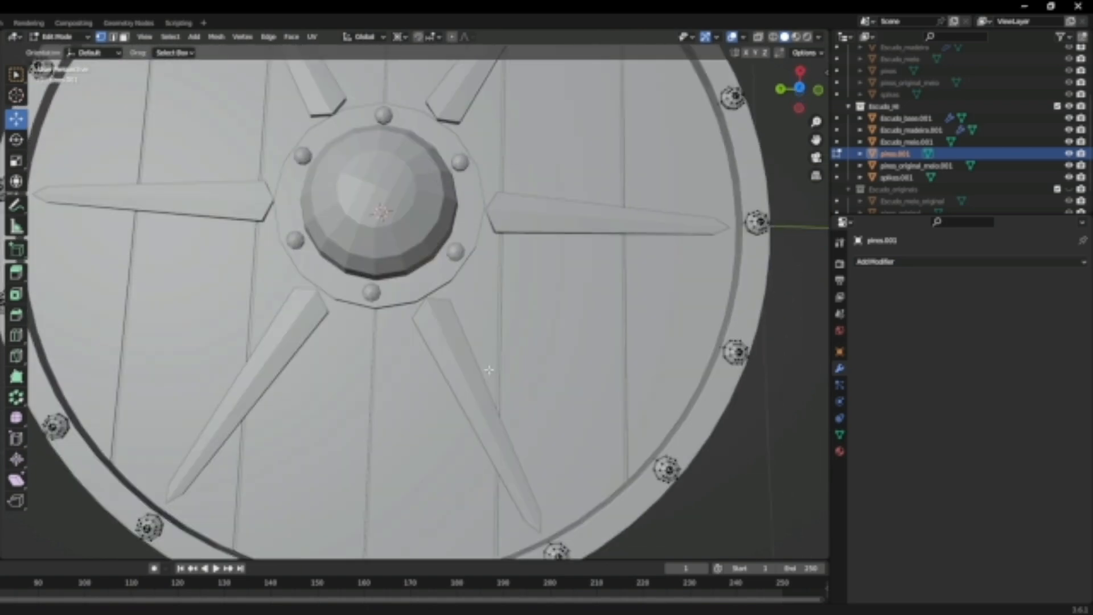
{"action": "scroll", "coordinate": [489, 370], "scroll_direction": "down", "scroll_amount": 3}
With X-ray on, select every rim rivet except one near the red axis line and delete their vertices
{"action": "key", "text": "a"}
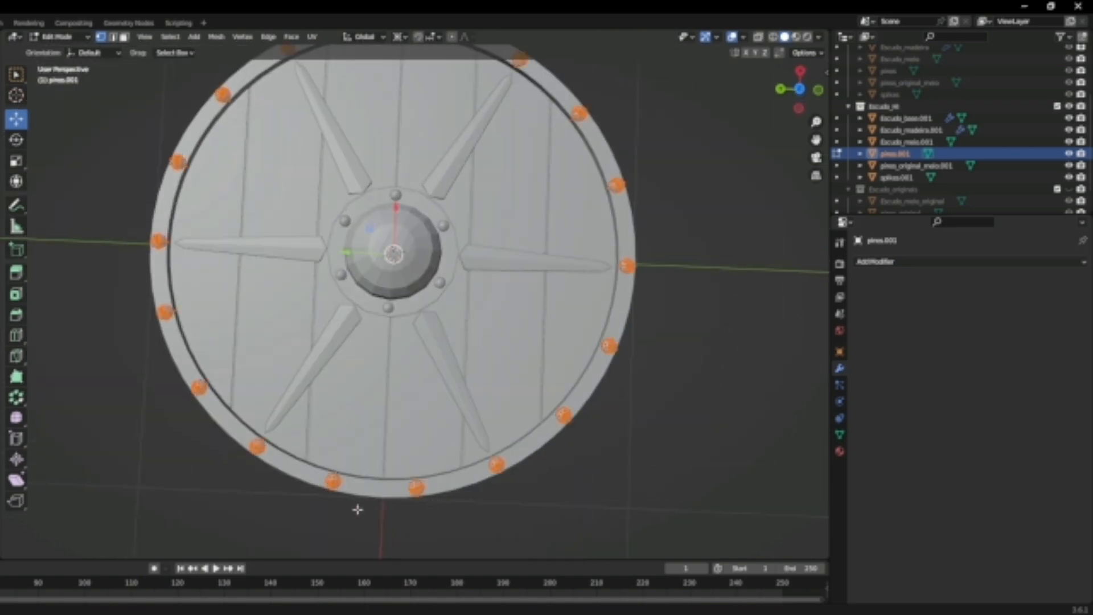
{"action": "middle_click_drag", "start_coordinate": [452, 151], "coordinate": [428, 384], "text": "shift"}
{"action": "scroll", "coordinate": [428, 384], "scroll_direction": "up", "scroll_amount": 4}
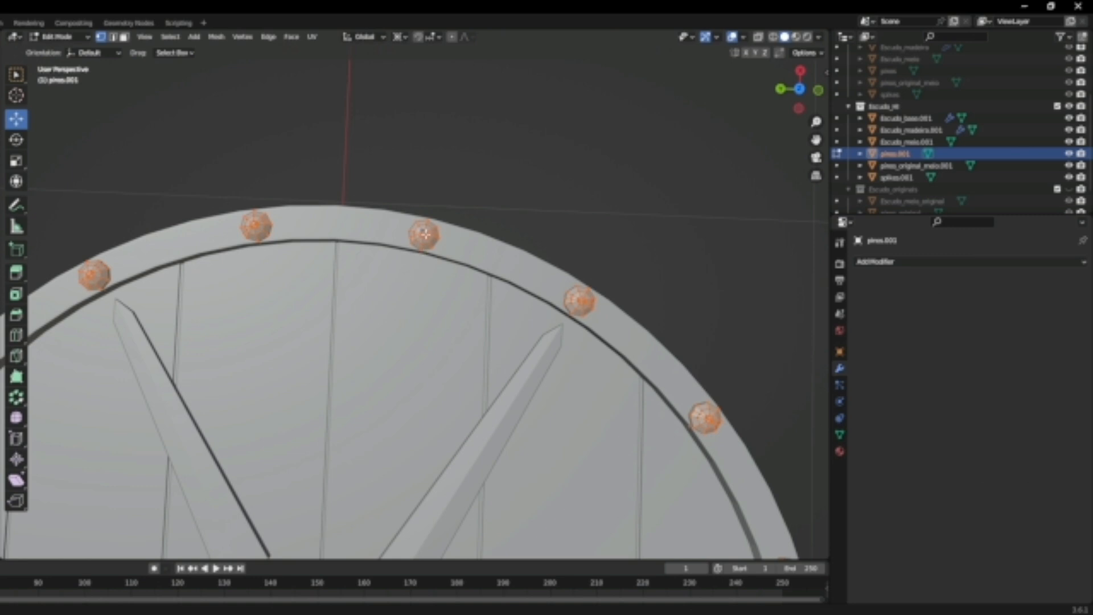
{"action": "key", "text": "l"}
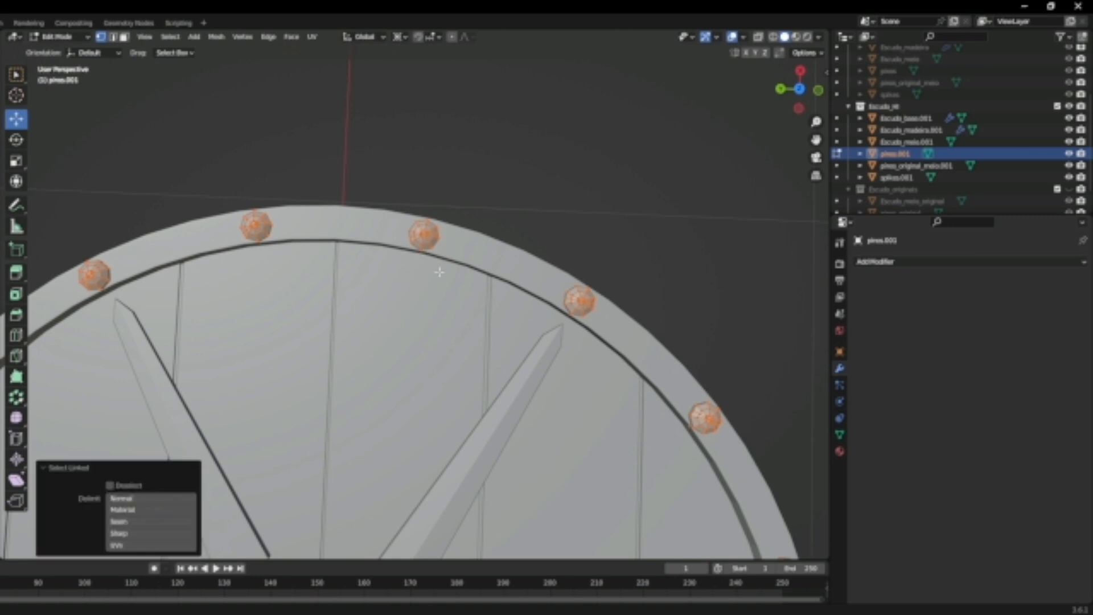
{"action": "scroll", "coordinate": [439, 272], "scroll_direction": "down", "scroll_amount": 5}
{"action": "middle_click_drag", "start_coordinate": [481, 410], "coordinate": [515, 316], "text": "shift"}
{"action": "mouse_move", "coordinate": [16, 74]}
{"action": "left_mouse_down"}
{"action": "mouse_move", "coordinate": [34, 78]}
{"action": "mouse_move", "coordinate": [85, 154]}
{"action": "left_mouse_up"}
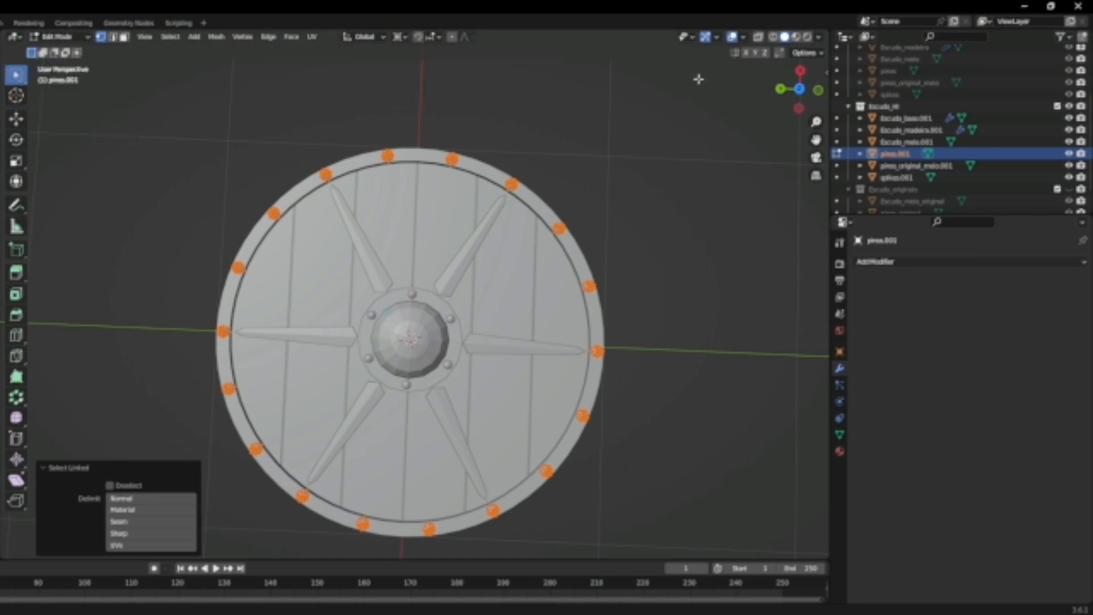
{"action": "left_click", "coordinate": [757, 37]}
{"action": "mouse_move", "coordinate": [485, 181]}
{"action": "left_mouse_down"}
{"action": "mouse_move", "coordinate": [532, 142]}
{"action": "mouse_move", "coordinate": [619, 534]}
{"action": "mouse_move", "coordinate": [288, 556]}
{"action": "mouse_move", "coordinate": [174, 346]}
{"action": "mouse_move", "coordinate": [219, 158]}
{"action": "mouse_move", "coordinate": [390, 98]}
{"action": "mouse_move", "coordinate": [435, 191]}
{"action": "left_mouse_up"}
{"action": "left_click_drag", "start_coordinate": [482, 174], "coordinate": [485, 174]}
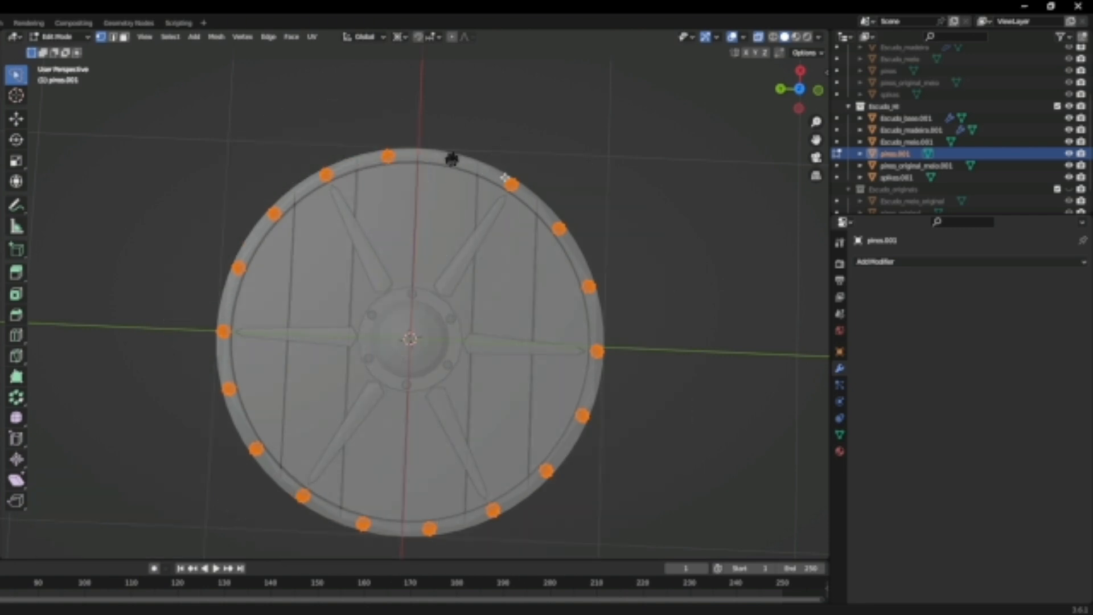
{"action": "key", "text": "x"}
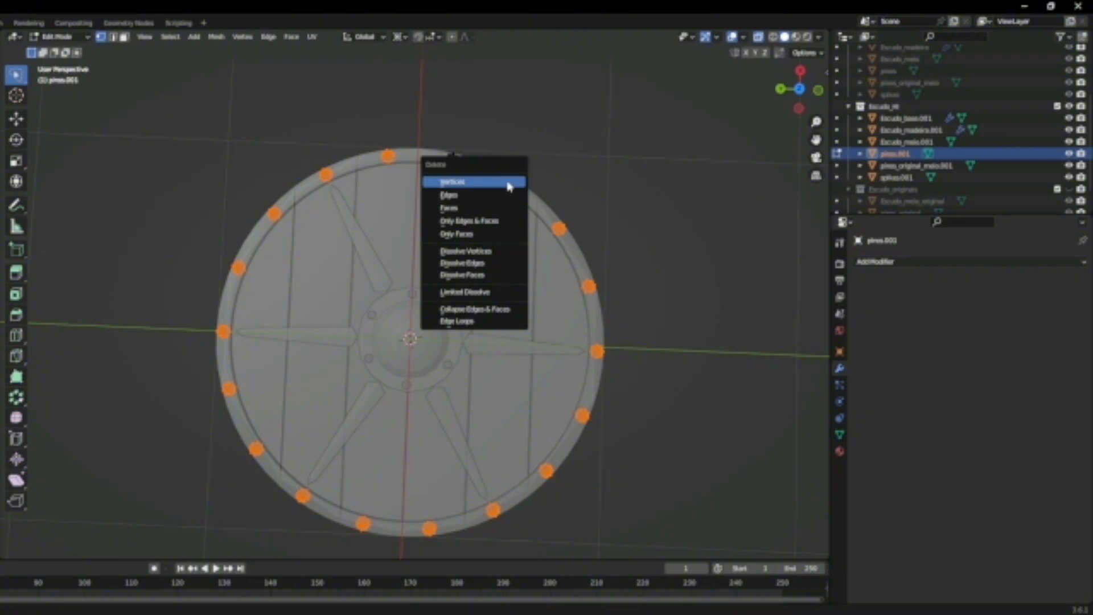
{"action": "left_click", "coordinate": [509, 182]}
{"action": "scroll", "coordinate": [508, 181], "scroll_direction": "up", "scroll_amount": 6}
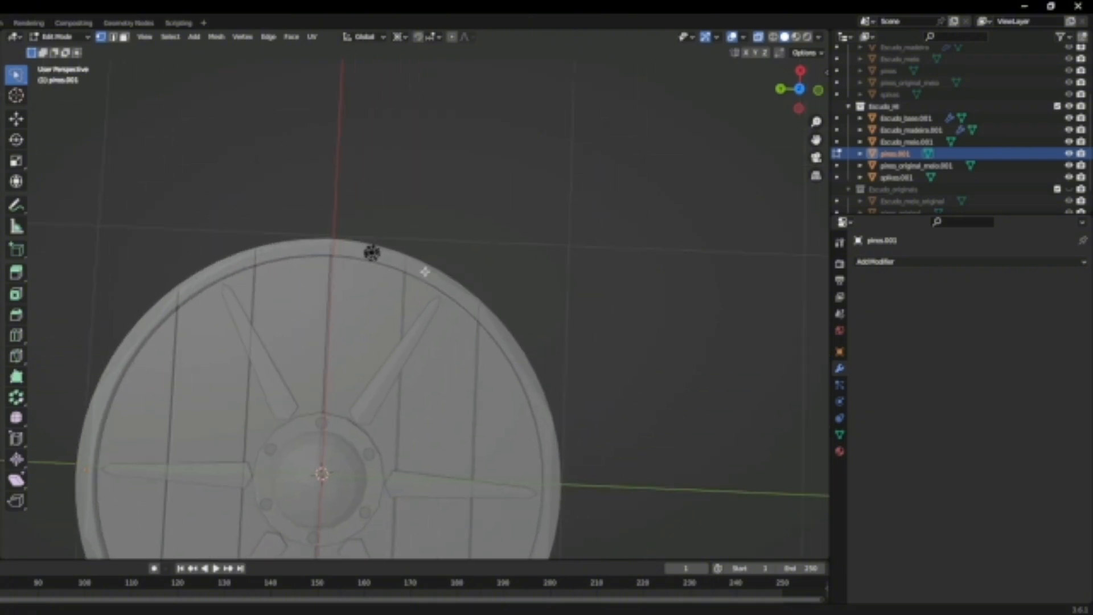
Turn X-ray off, isolate the remaining rivet in local view and open its mesh for editing
{"action": "key", "text": "Tab"}
{"action": "middle_click_drag", "start_coordinate": [454, 249], "coordinate": [481, 227]}
{"action": "left_click", "coordinate": [759, 37]}
{"action": "key", "text": "KP_Divide"}
{"action": "key", "text": "Tab"}
Add a horizontal loop cut around the rivet's side wall and slide it down close to the bottom edge
{"action": "key", "text": "ctrl+r"}
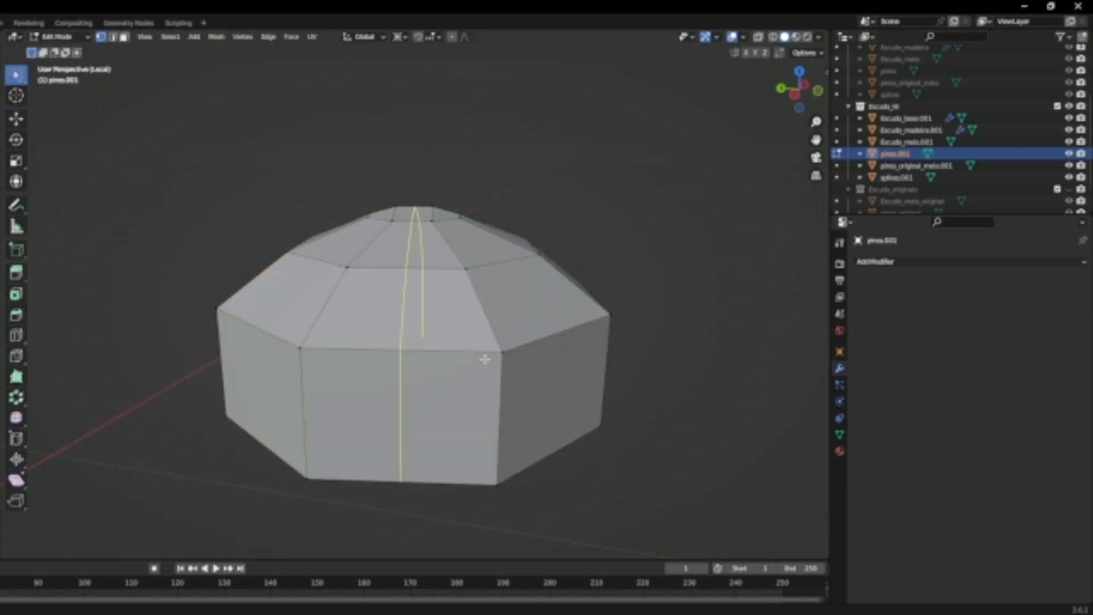
{"action": "right_click", "coordinate": [539, 383]}
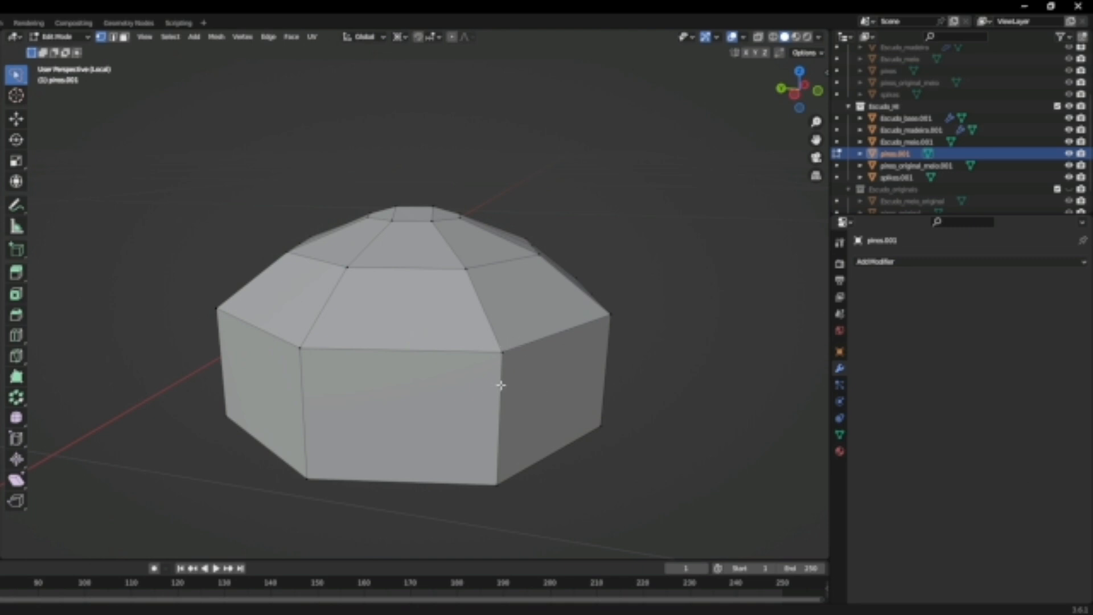
{"action": "key", "text": "ctrl+r"}
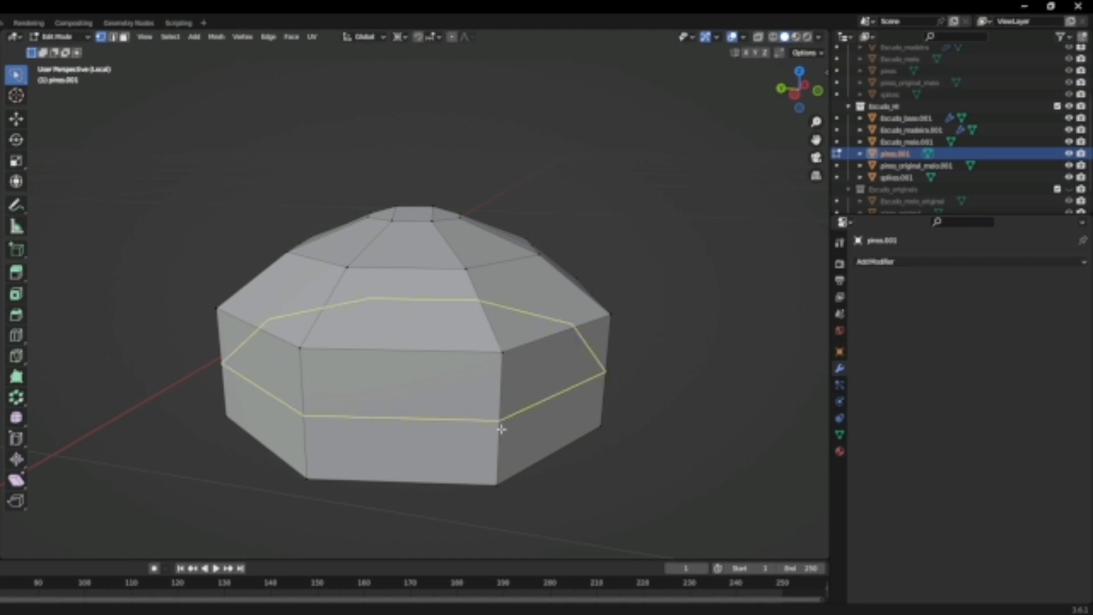
{"action": "left_click", "coordinate": [498, 428]}
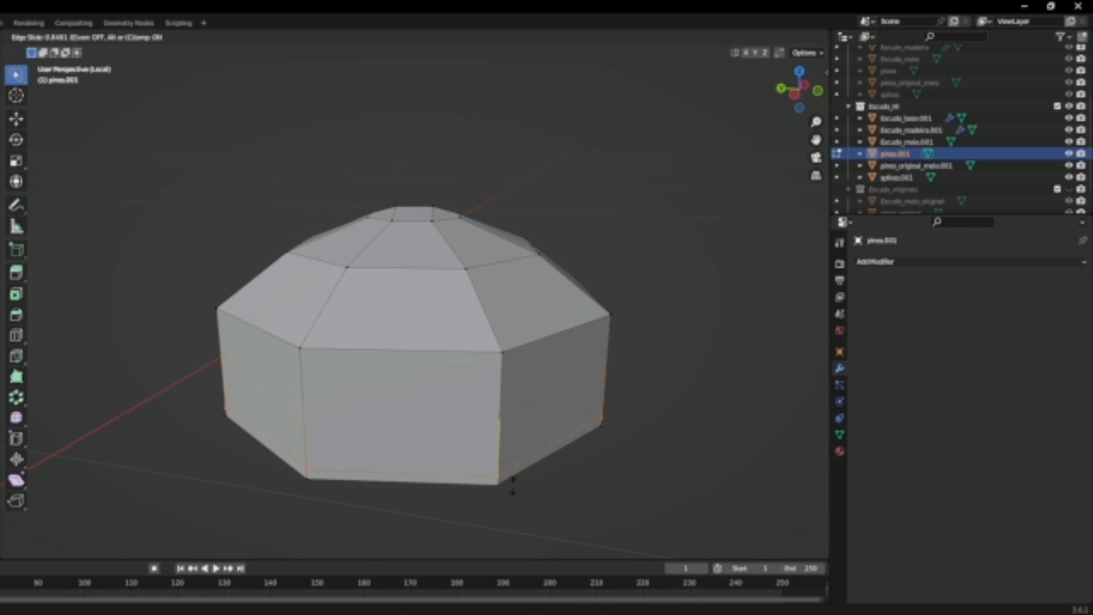
{"action": "left_click", "coordinate": [513, 485]}
Add a Subdivision Surface modifier to the rivet with viewport levels set to 1
{"action": "left_click", "coordinate": [920, 263]}
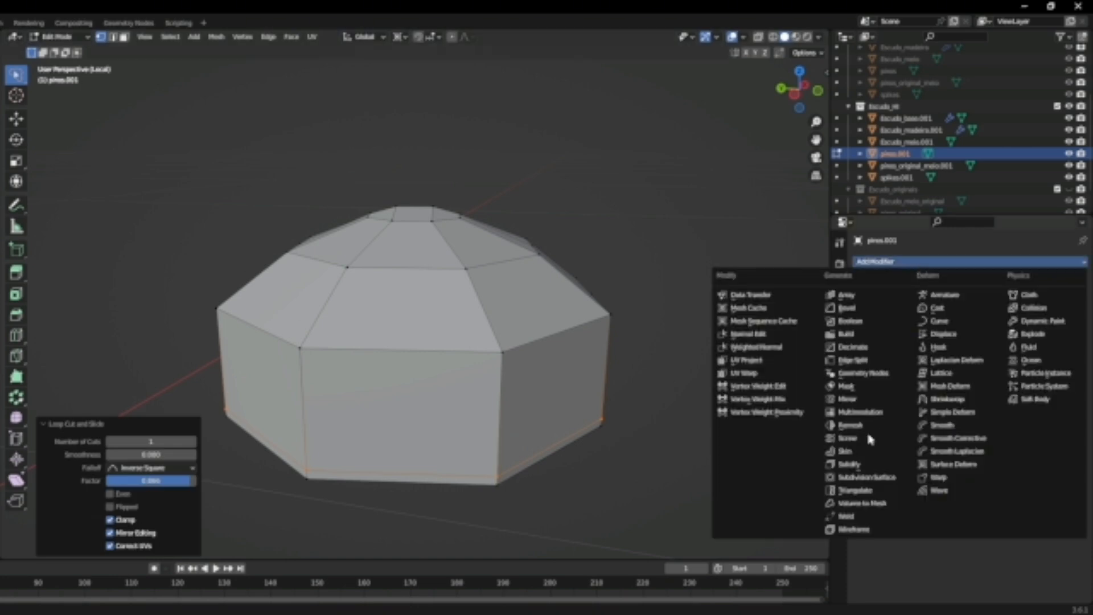
{"action": "left_click", "coordinate": [869, 482]}
{"action": "left_click", "coordinate": [1073, 313]}
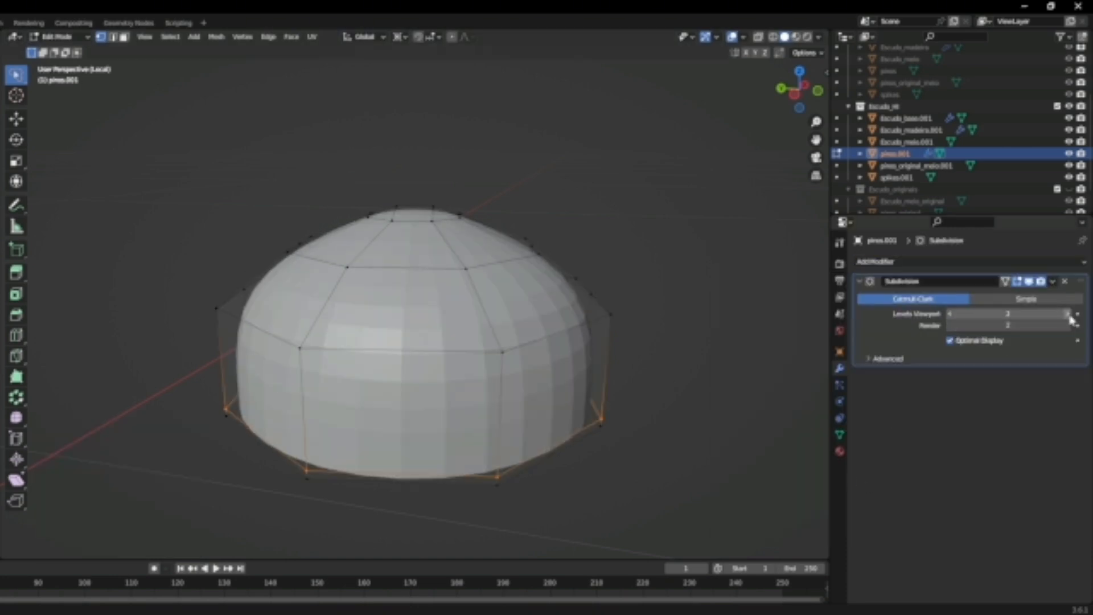
{"action": "left_click", "coordinate": [950, 314]}
Leave mesh editing, shade the rivet smooth and set the Subdivision modifier's render levels to 1
{"action": "key", "text": "Tab"}
{"action": "right_click", "coordinate": [468, 311]}
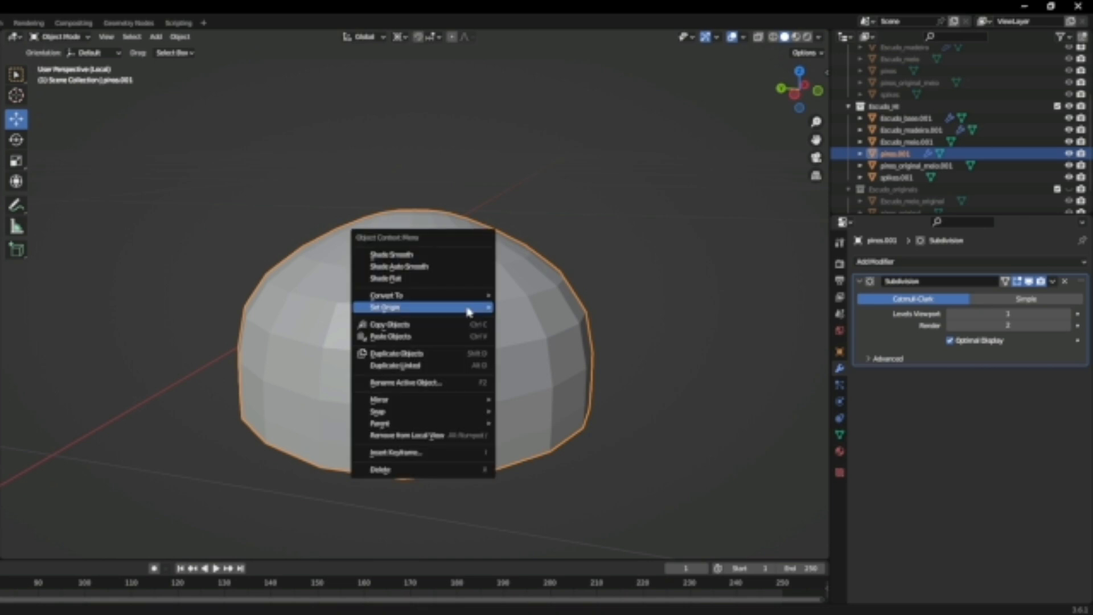
{"action": "left_click", "coordinate": [441, 261]}
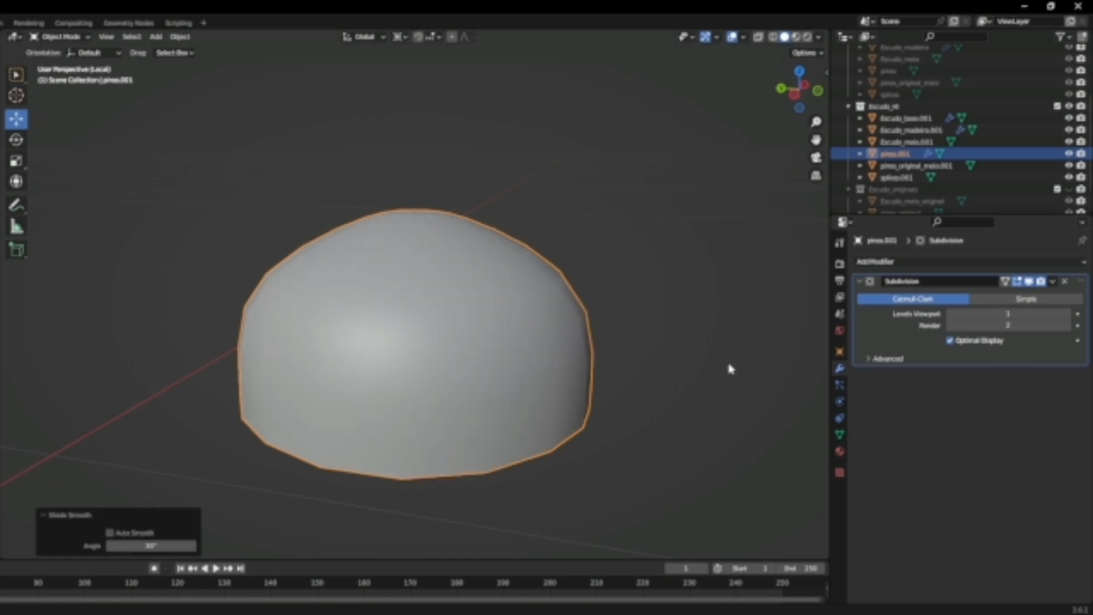
{"action": "left_click", "coordinate": [950, 326]}
{"action": "left_click", "coordinate": [949, 327]}
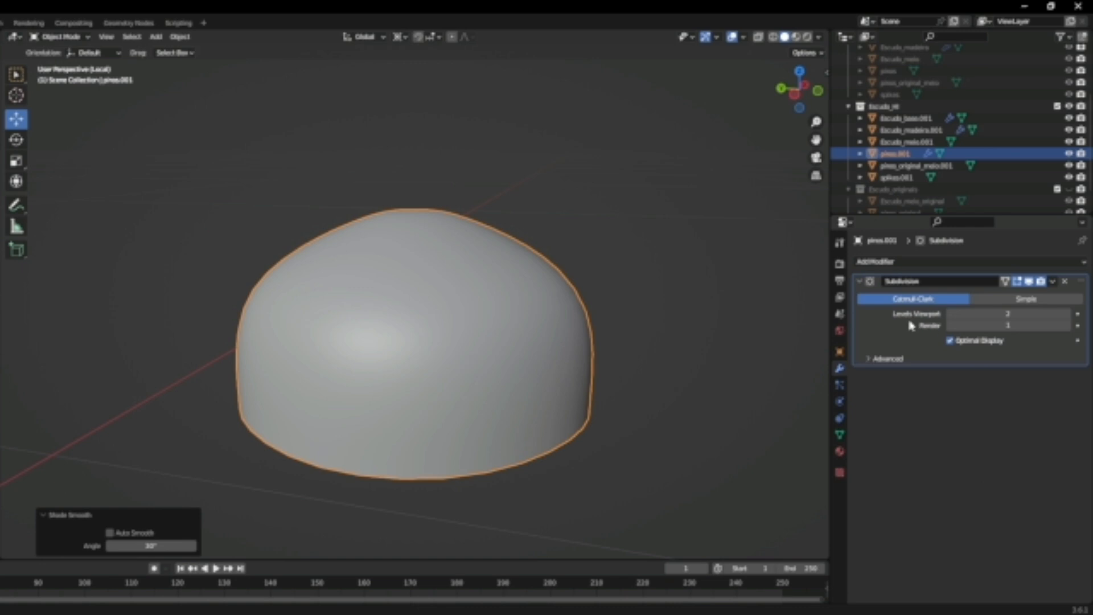
{"action": "middle_click_drag", "start_coordinate": [668, 329], "coordinate": [576, 389]}
Leave local view, open the rivet's mesh for editing and set up the Spin tool with 17 steps
{"action": "key", "text": "KP_Divide"}
{"action": "scroll", "coordinate": [550, 381], "scroll_direction": "up", "scroll_amount": 5}
{"action": "middle_click_drag", "start_coordinate": [567, 495], "coordinate": [551, 317], "text": "shift"}
{"action": "scroll", "coordinate": [539, 371], "scroll_direction": "down", "scroll_amount": 3}
{"action": "scroll", "coordinate": [560, 339], "scroll_direction": "down", "scroll_amount": 2}
{"action": "middle_click_drag", "start_coordinate": [568, 357], "coordinate": [627, 292], "text": "shift"}
{"action": "key", "text": "Tab"}
{"action": "left_click_drag", "start_coordinate": [16, 397], "coordinate": [78, 431]}
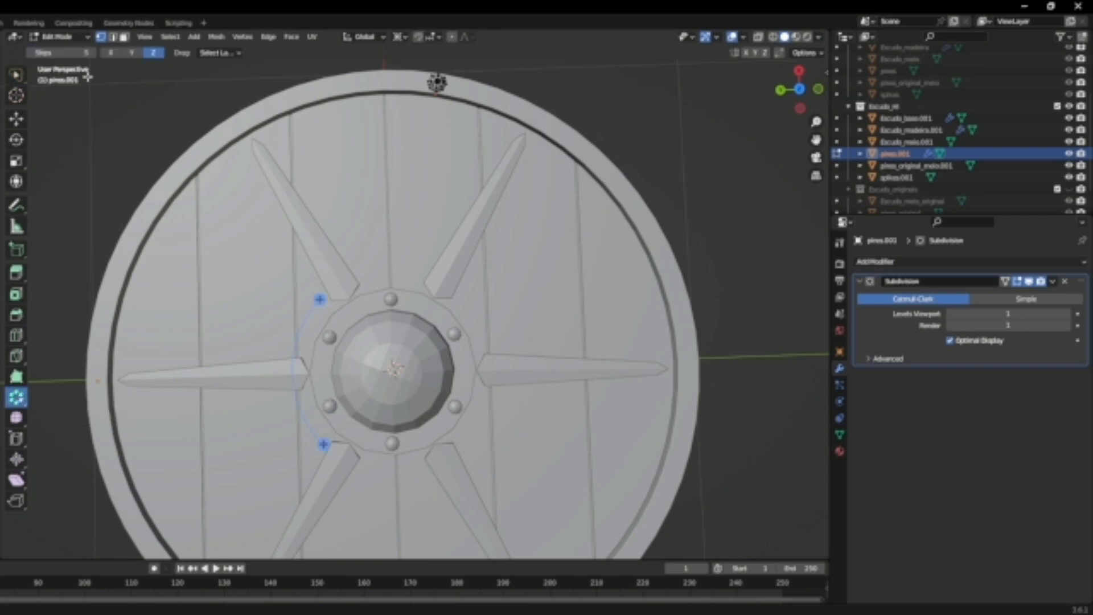
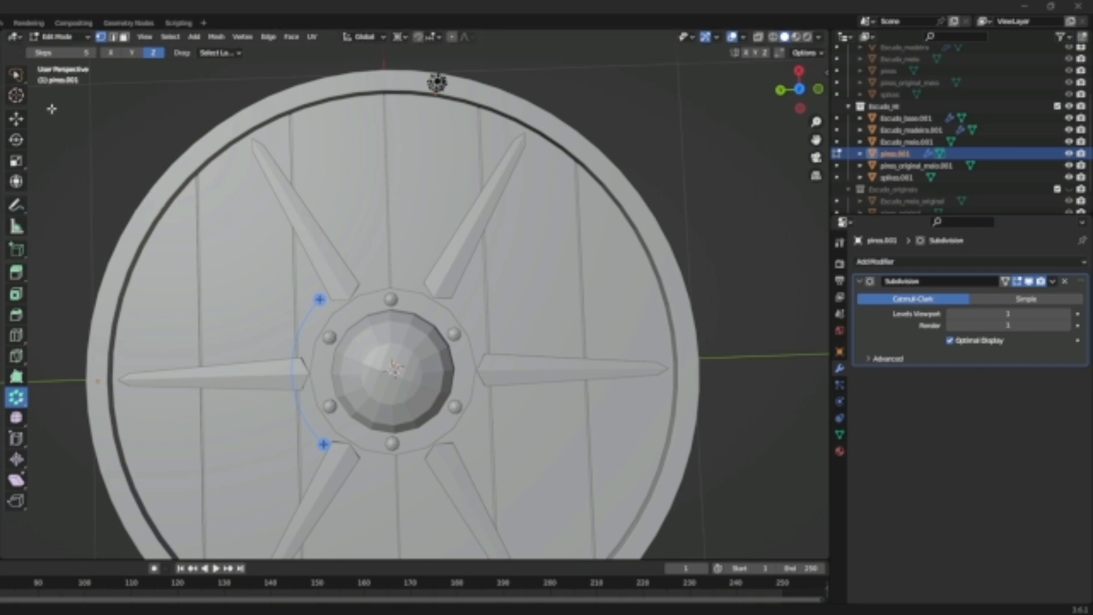
{"action": "left_click", "coordinate": [69, 50]}
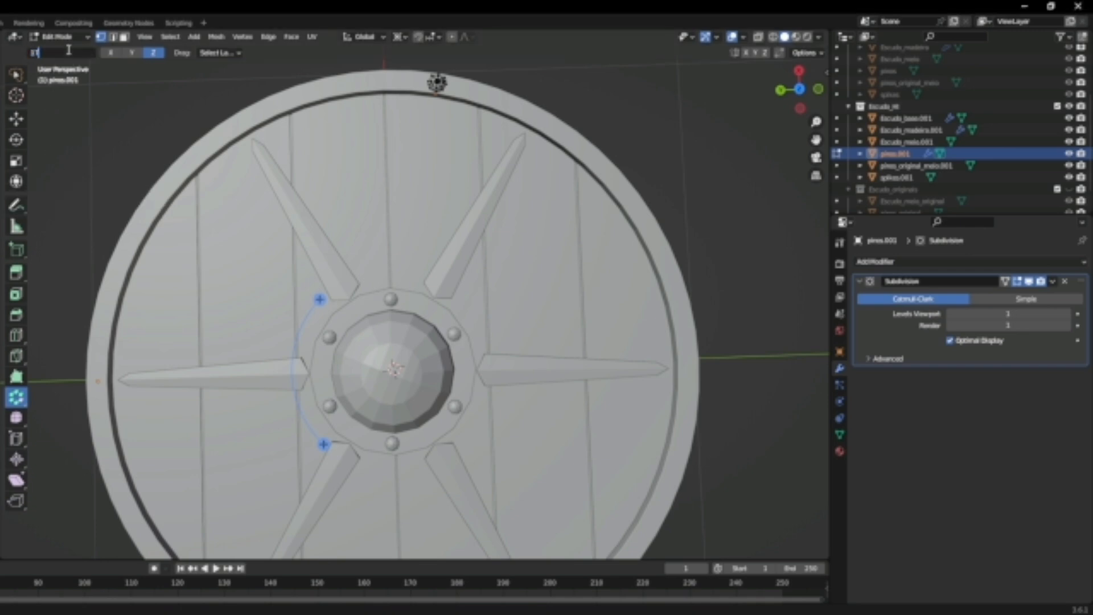
{"action": "key", "text": "Return"}
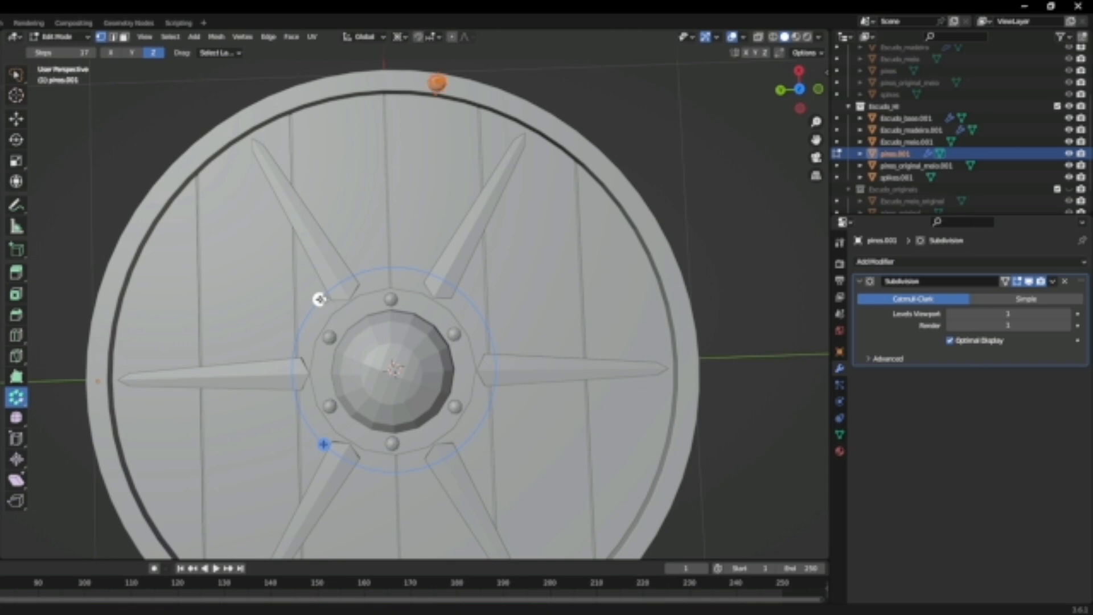
Try to spin the rivet around the shield's center in 17 steps
{"action": "left_click_drag", "start_coordinate": [319, 299], "coordinate": [338, 393]}
{"action": "left_click", "coordinate": [148, 440]}
{"action": "scroll", "coordinate": [379, 273], "scroll_direction": "down", "scroll_amount": 2}
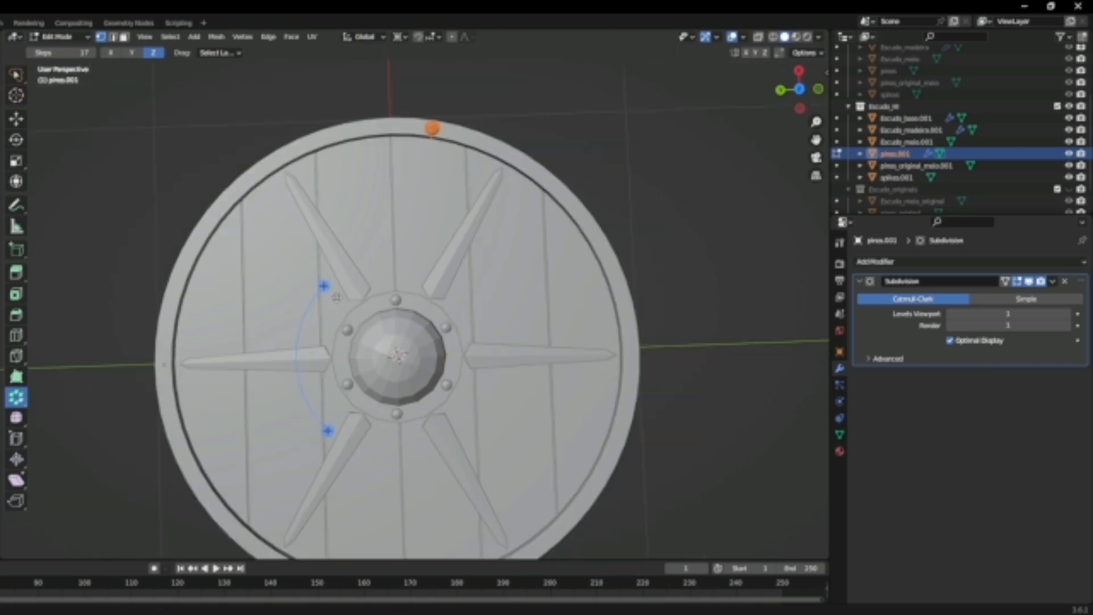
{"action": "left_click_drag", "start_coordinate": [20, 402], "coordinate": [43, 424]}
{"action": "left_click_drag", "start_coordinate": [323, 286], "coordinate": [371, 298]}
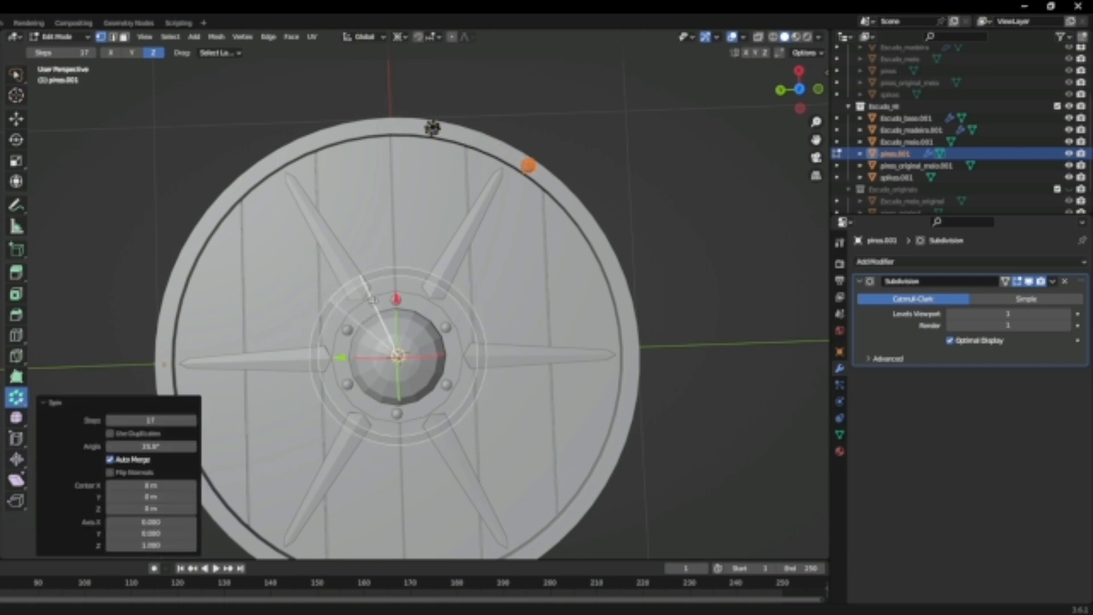
{"action": "left_click_drag", "start_coordinate": [432, 128], "coordinate": [432, 127], "text": "ctrl"}
{"action": "left_click", "coordinate": [432, 127]}
{"action": "key", "text": "Tab"}
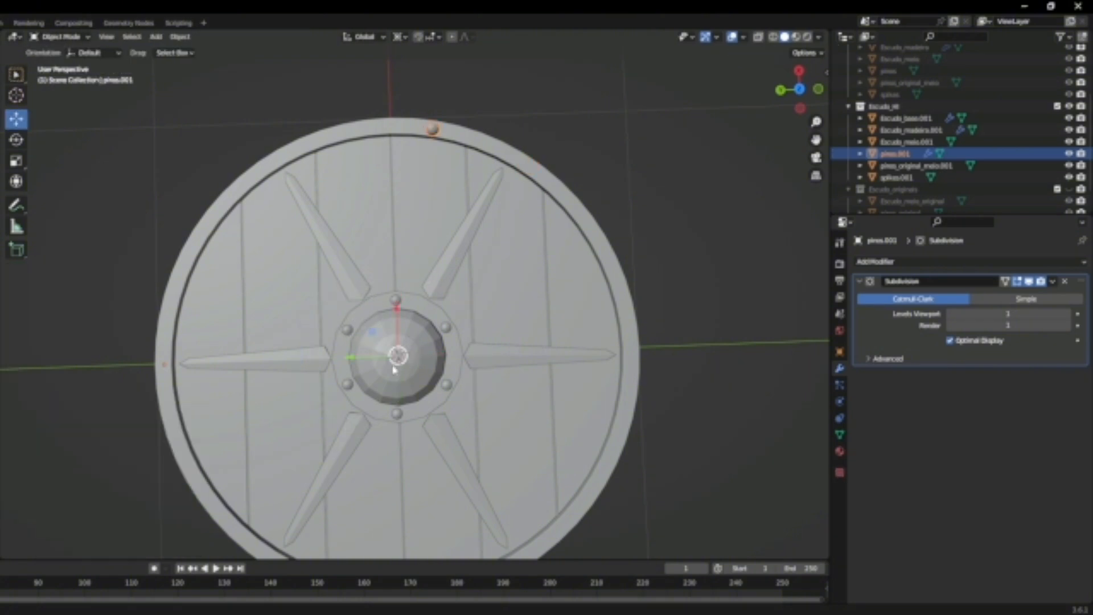
Snap the 3D cursor to the central ring again and reopen the rivet's mesh for editing
{"action": "left_click", "coordinate": [414, 375]}
{"action": "key", "text": "shift+s"}
{"action": "left_click", "coordinate": [415, 398]}
{"action": "key", "text": "Tab"}
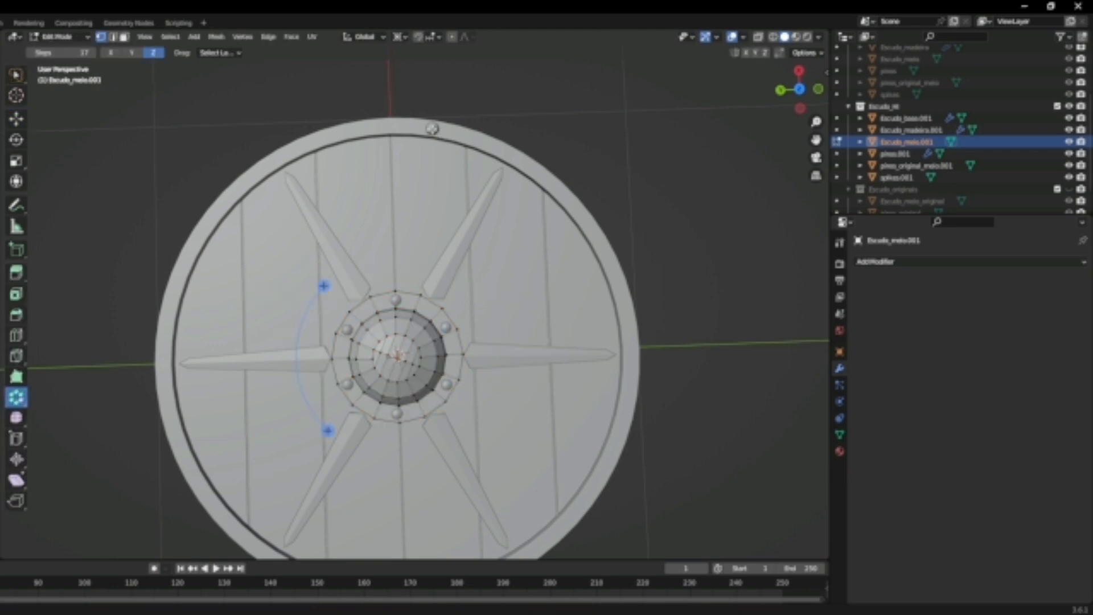
{"action": "key", "text": "Tab"}
{"action": "left_click", "coordinate": [432, 129]}
{"action": "key", "text": "Tab"}
Try spinning the rivet around the re-centered cursor while toggling Use Duplicates, and undo the spin
{"action": "left_click_drag", "start_coordinate": [324, 286], "coordinate": [380, 457]}
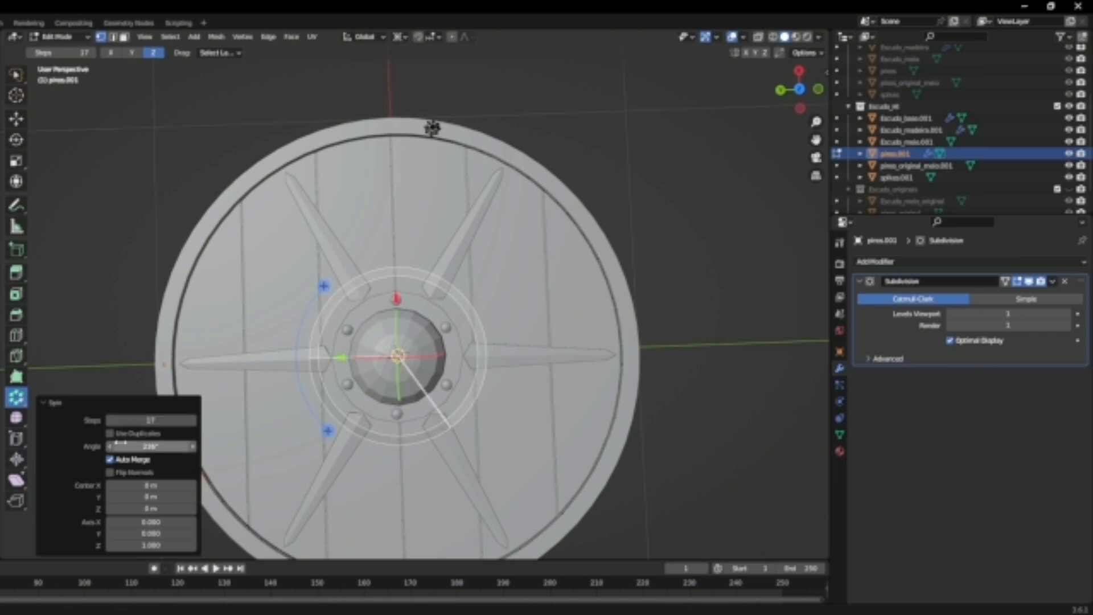
{"action": "left_click", "coordinate": [111, 434]}
{"action": "left_click_drag", "start_coordinate": [324, 286], "coordinate": [271, 320]}
{"action": "key", "text": "ctrl+z"}
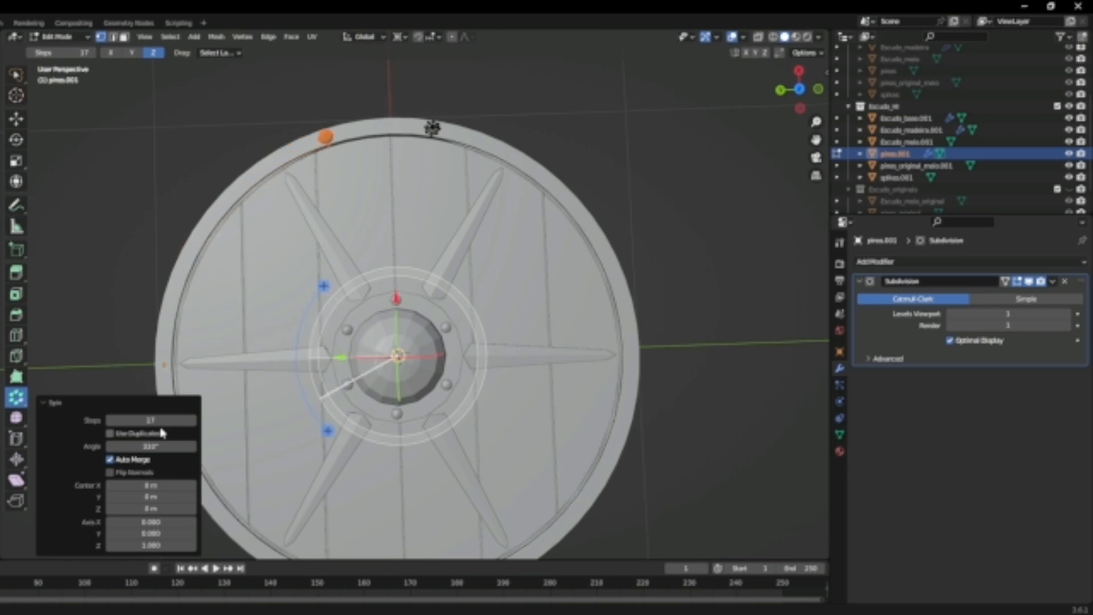
Enable Use Duplicates for the rivet's spin, adjust the angle until the copies are evenly spaced around the rim, and leave mesh editing
{"action": "left_click", "coordinate": [110, 433]}
{"action": "left_click_drag", "start_coordinate": [323, 286], "coordinate": [353, 264]}
{"action": "left_click_drag", "start_coordinate": [317, 389], "coordinate": [314, 384]}
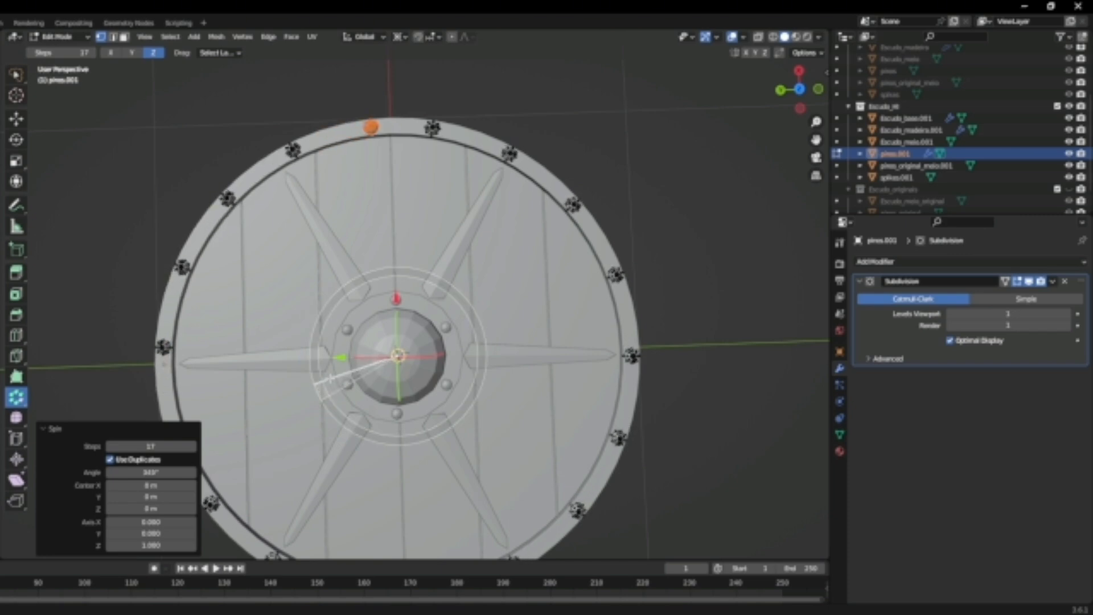
{"action": "left_click_drag", "start_coordinate": [314, 383], "coordinate": [329, 388]}
{"action": "left_click", "coordinate": [690, 329]}
{"action": "key", "text": "Tab"}
{"action": "middle_click_drag", "start_coordinate": [690, 330], "coordinate": [676, 273]}
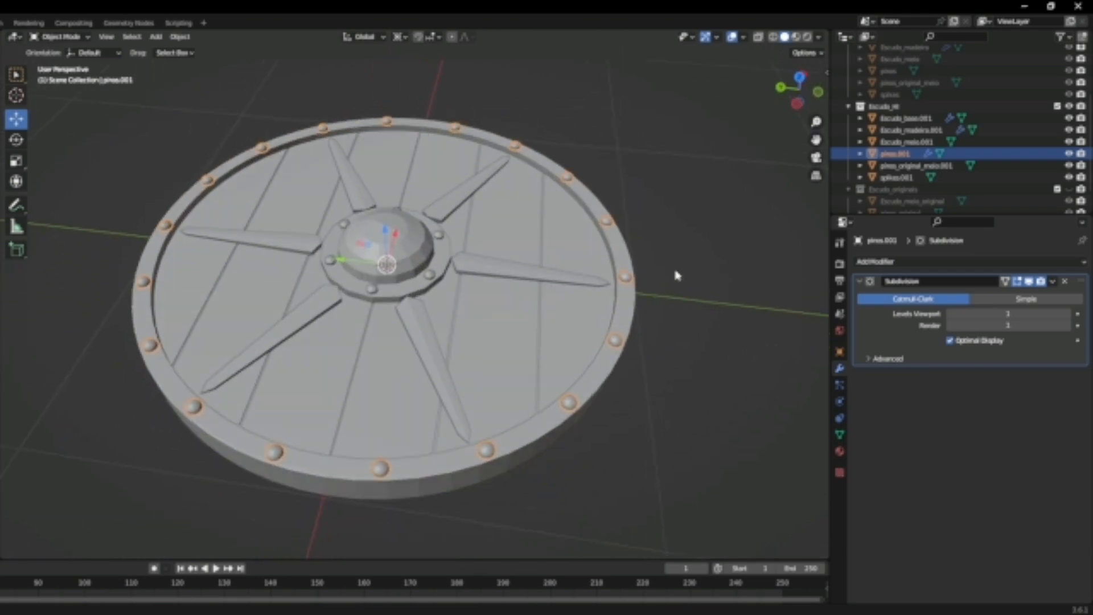
Delete all but one of the small rivets around the central dome, selecting them through the mesh from above in X-ray view
{"action": "scroll", "coordinate": [510, 273], "scroll_direction": "up", "scroll_amount": 3}
{"action": "middle_click_drag", "start_coordinate": [510, 273], "coordinate": [511, 325]}
{"action": "left_click", "coordinate": [476, 322]}
{"action": "key", "text": "Tab"}
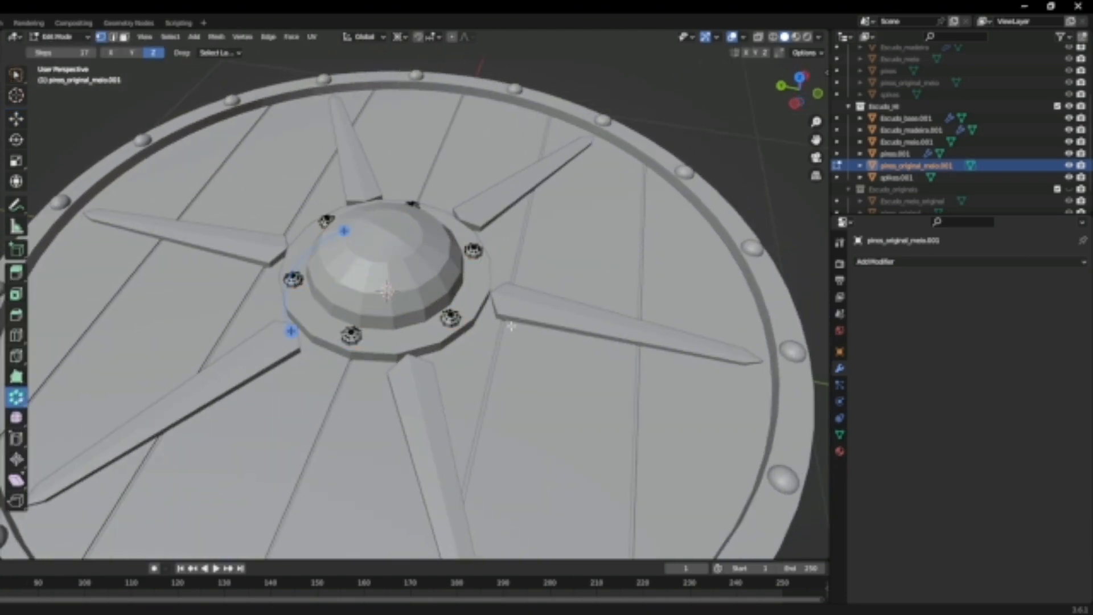
{"action": "scroll", "coordinate": [511, 325], "scroll_direction": "up", "scroll_amount": 4}
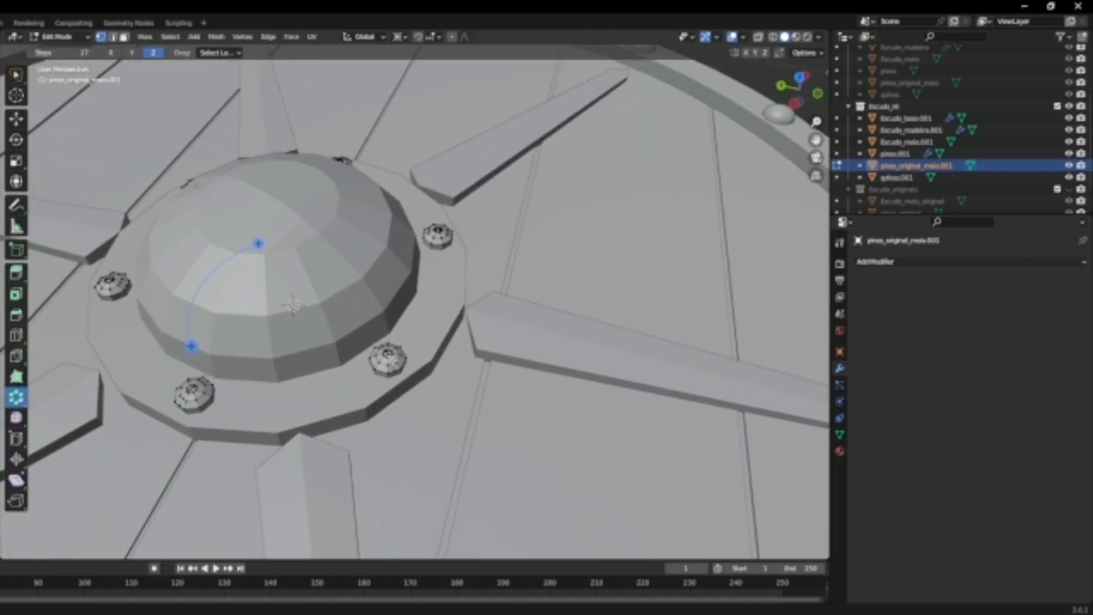
{"action": "scroll", "coordinate": [389, 372], "scroll_direction": "down", "scroll_amount": 4}
{"action": "middle_click_drag", "start_coordinate": [388, 372], "coordinate": [769, 43]}
{"action": "left_click", "coordinate": [800, 94]}
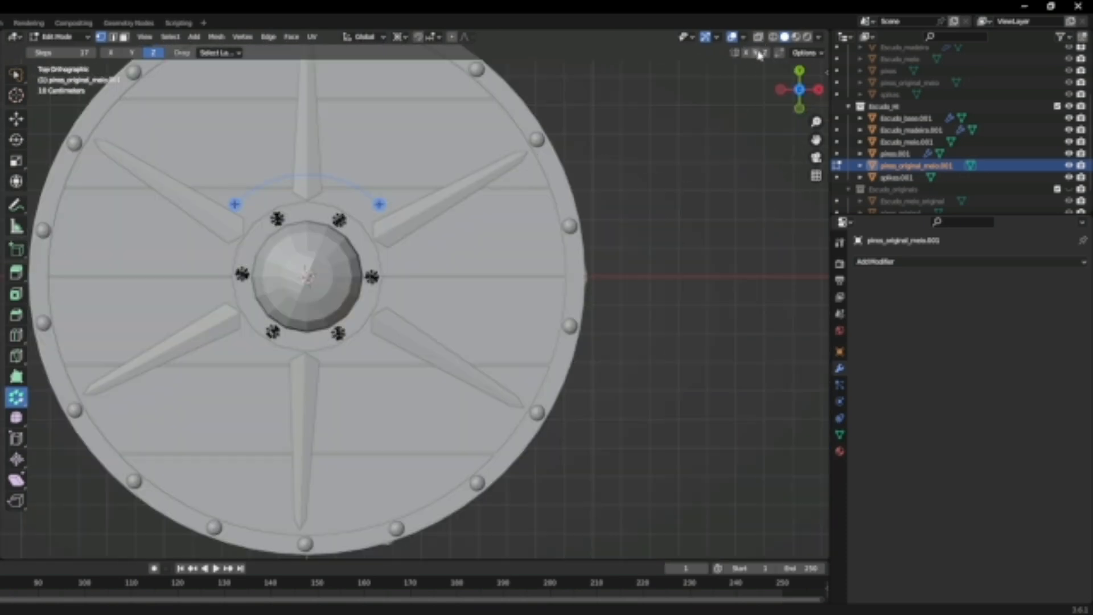
{"action": "left_click", "coordinate": [757, 37]}
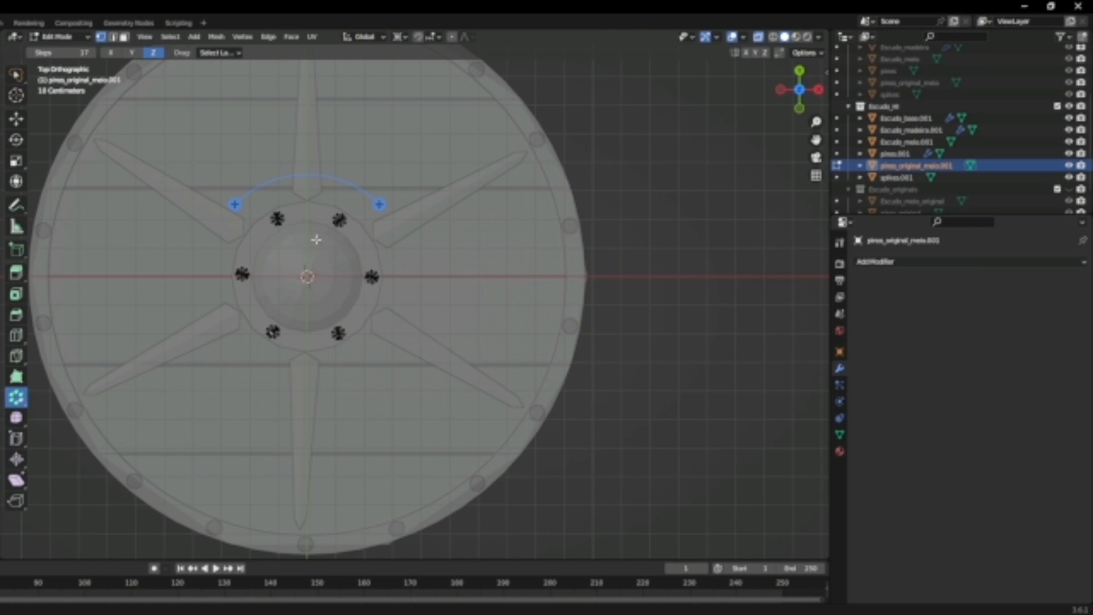
{"action": "mouse_move", "coordinate": [312, 236]}
{"action": "left_mouse_down"}
{"action": "mouse_move", "coordinate": [429, 296]}
{"action": "mouse_move", "coordinate": [297, 391]}
{"action": "mouse_move", "coordinate": [182, 245]}
{"action": "mouse_move", "coordinate": [294, 197]}
{"action": "mouse_move", "coordinate": [312, 239]}
{"action": "mouse_move", "coordinate": [300, 407]}
{"action": "mouse_move", "coordinate": [285, 160]}
{"action": "mouse_move", "coordinate": [329, 243]}
{"action": "left_mouse_up"}
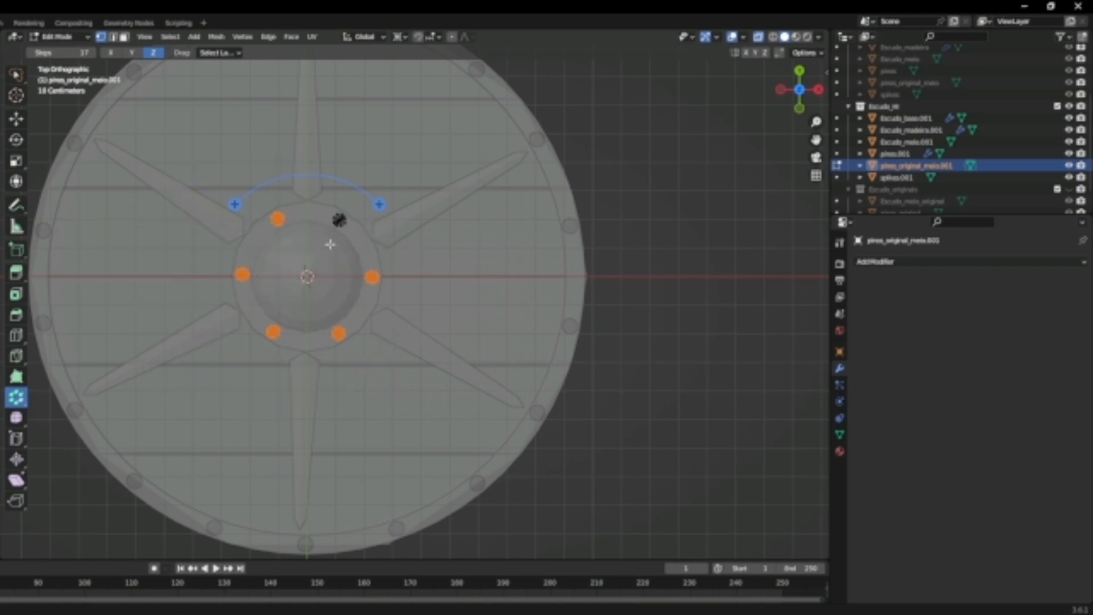
{"action": "key", "text": "x"}
{"action": "left_click", "coordinate": [352, 260]}
{"action": "scroll", "coordinate": [410, 251], "scroll_direction": "up", "scroll_amount": 2}
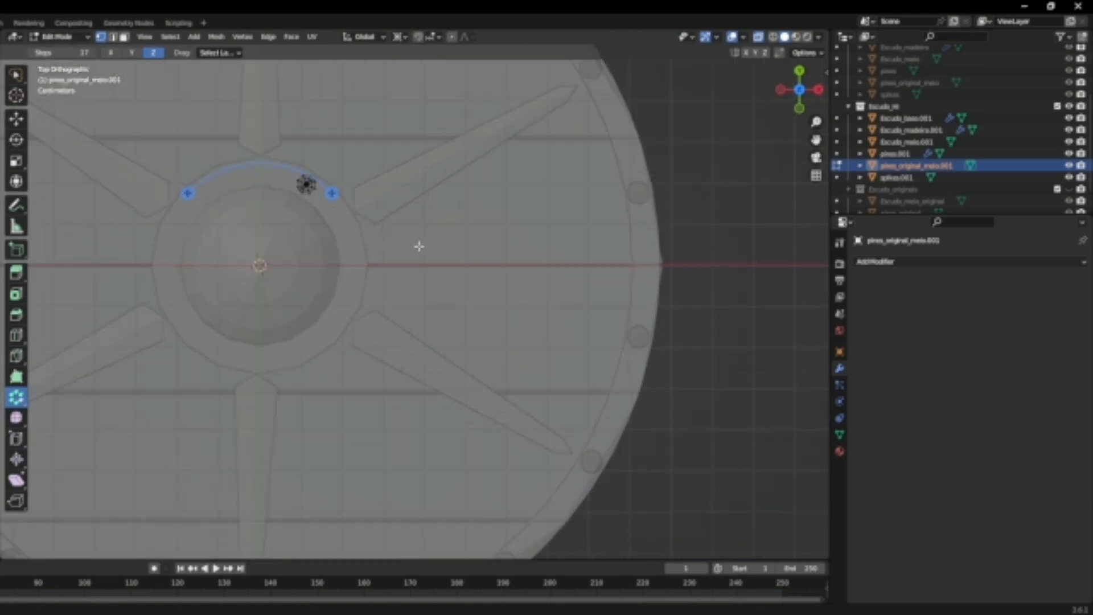
Isolate the remaining central rivet and add one support loop around its side wall, close to the bottom edge
{"action": "key", "text": "Tab"}
{"action": "key", "text": "KP_Divide"}
{"action": "middle_click_drag", "start_coordinate": [626, 239], "coordinate": [607, 267]}
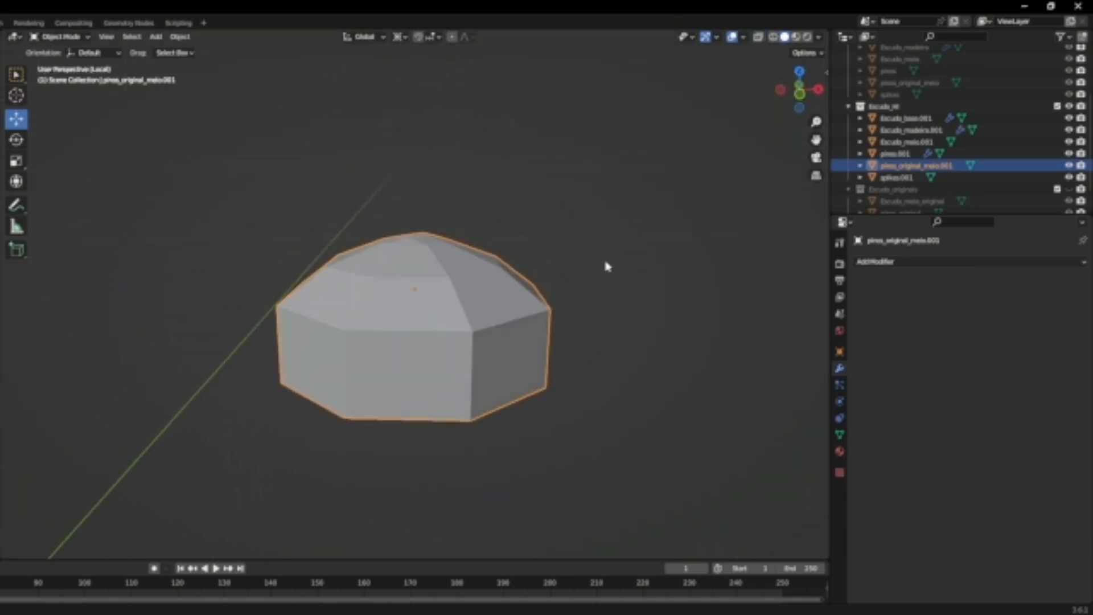
{"action": "key", "text": "Tab"}
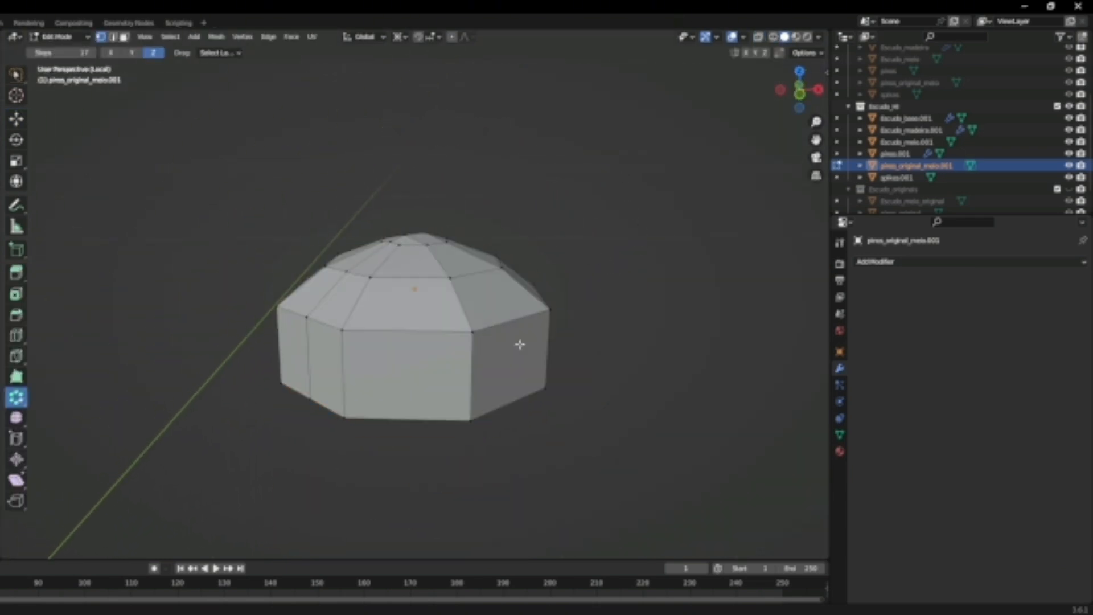
{"action": "key", "text": "ctrl+r"}
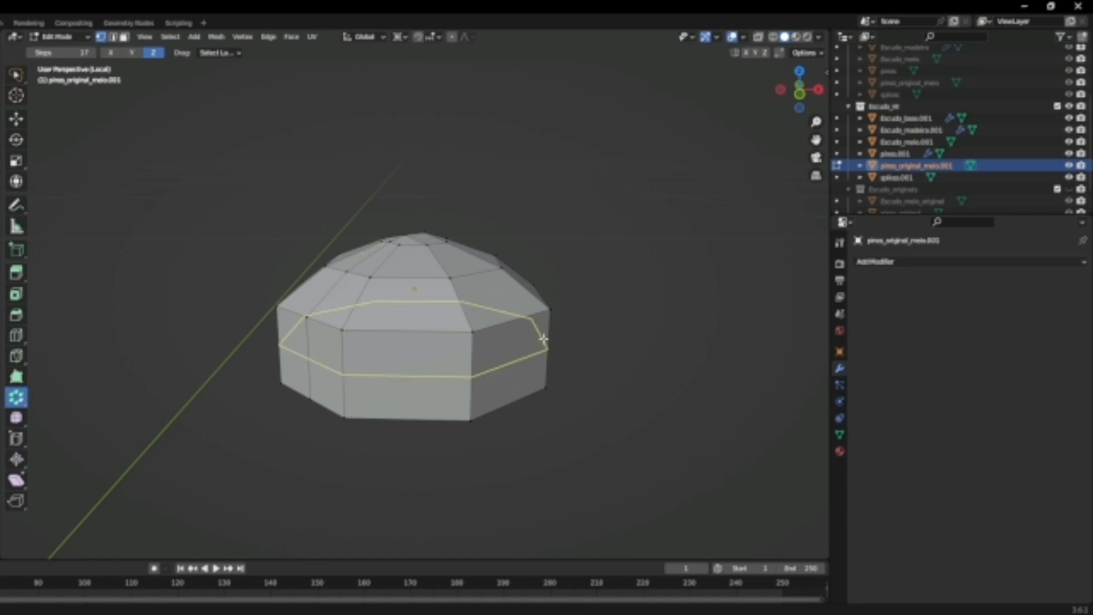
{"action": "left_click", "coordinate": [544, 341]}
{"action": "left_click", "coordinate": [548, 376]}
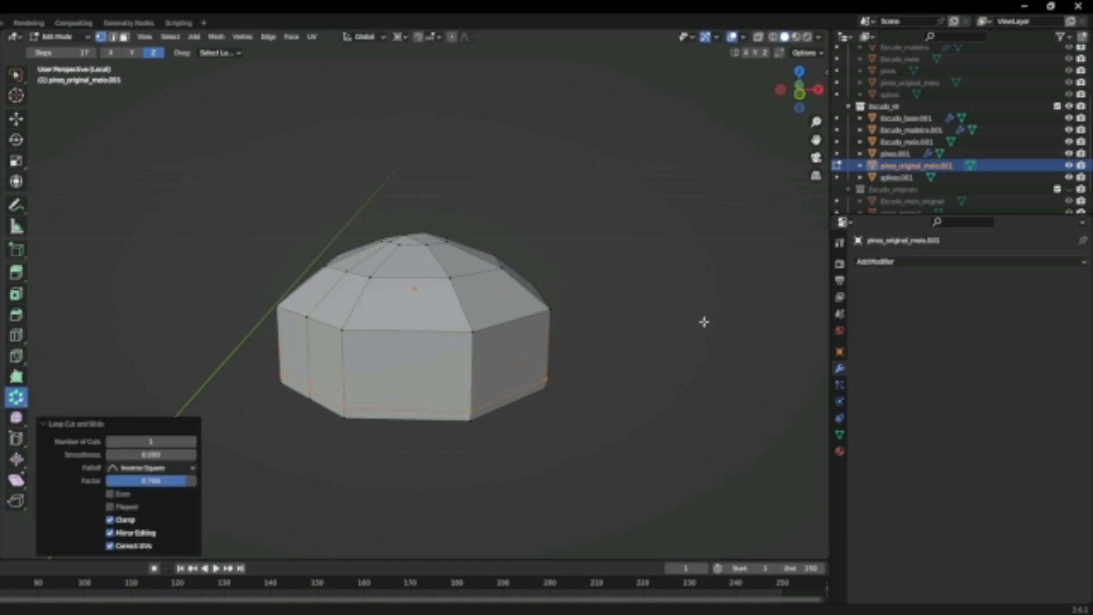
Add a Subdivision Surface modifier to the rivet and shade it smooth
{"action": "left_click", "coordinate": [975, 261]}
{"action": "left_click", "coordinate": [889, 480]}
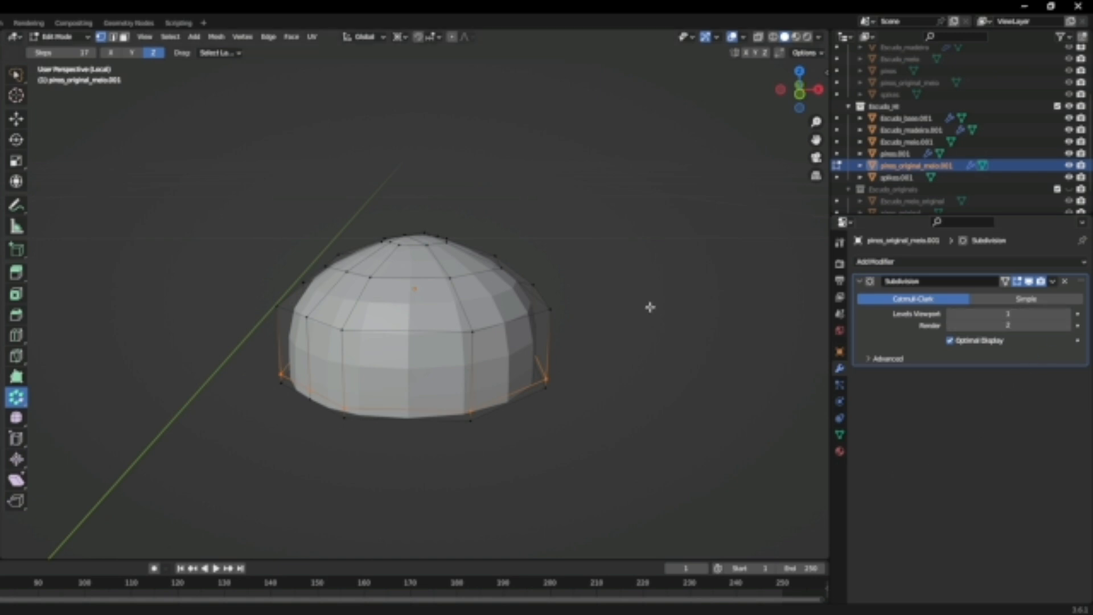
{"action": "key", "text": "Tab"}
{"action": "right_click", "coordinate": [483, 288]}
{"action": "left_click", "coordinate": [483, 289]}
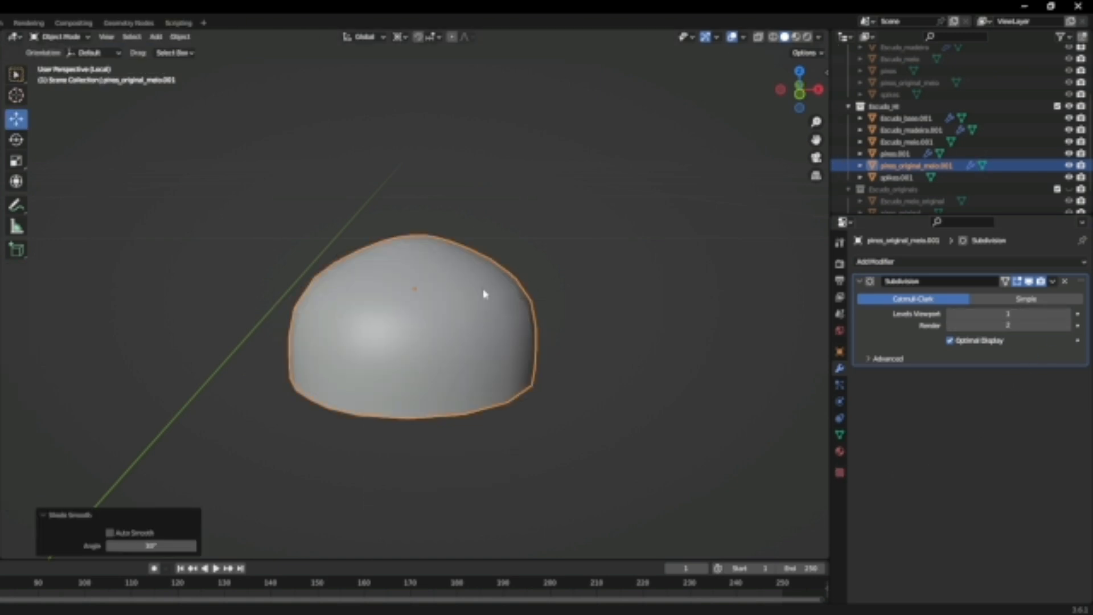
{"action": "right_click", "coordinate": [455, 303]}
{"action": "left_click", "coordinate": [592, 325]}
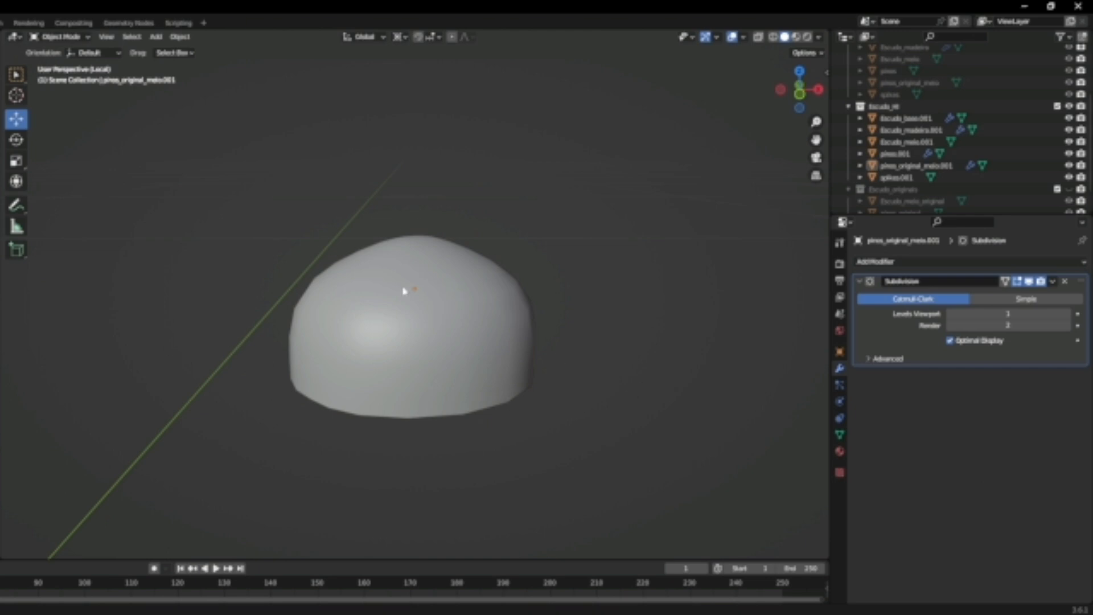
Return to the full shield, reopen the central rivet's mesh and set the Spin tool to 5 steps
{"action": "key", "text": "KP_Divide"}
{"action": "key", "text": "Tab"}
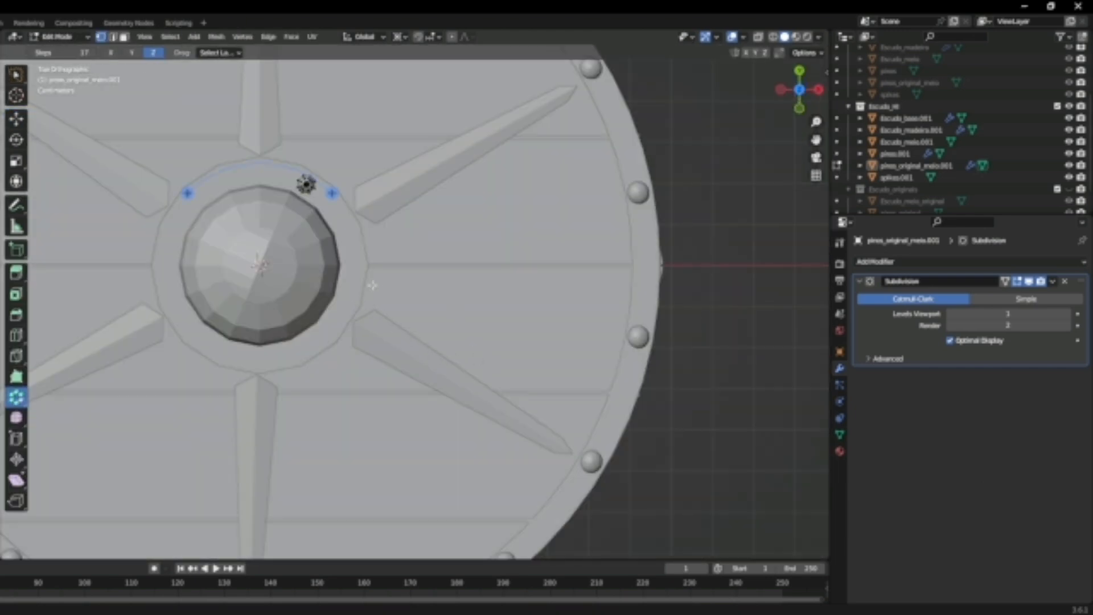
{"action": "middle_click_drag", "start_coordinate": [369, 285], "coordinate": [441, 292], "text": "shift"}
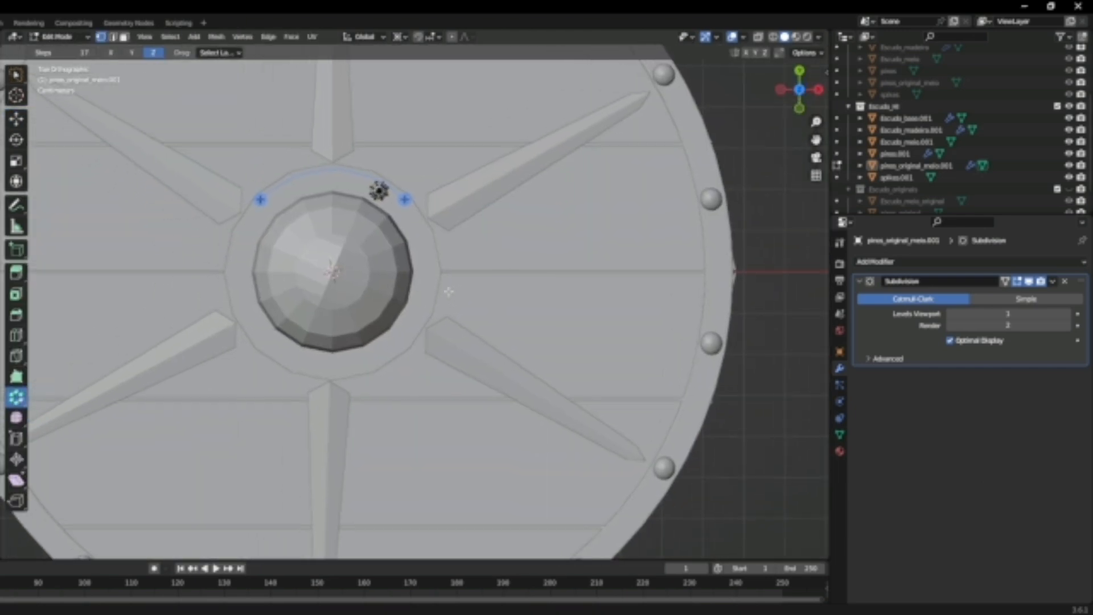
{"action": "left_click", "coordinate": [64, 52]}
{"action": "type", "text": "5"}
{"action": "key", "text": "Return"}
Try spinning the central rivet around the dome in 5 steps, and undo the spin
{"action": "left_click_drag", "start_coordinate": [405, 200], "coordinate": [308, 148]}
{"action": "left_click", "coordinate": [110, 433]}
{"action": "left_click", "coordinate": [724, 439]}
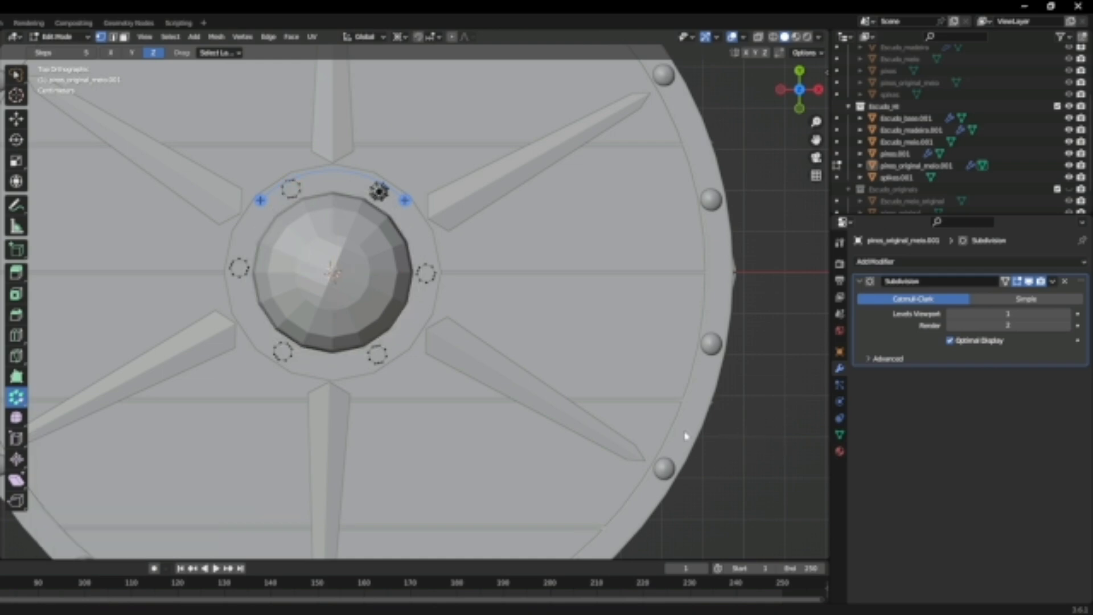
{"action": "key", "text": "Tab"}
{"action": "key", "text": "Tab"}
{"action": "key", "text": "ctrl+z"}
{"action": "key", "text": "ctrl+z"}
{"action": "key", "text": "ctrl+z"}
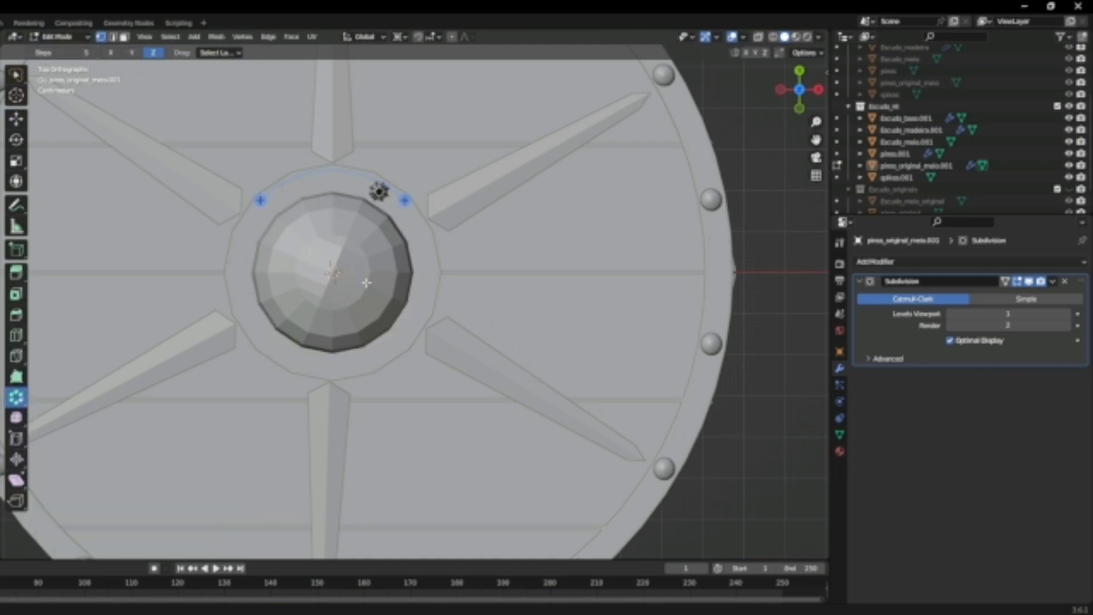
Spin the rivet around the central dome in 5 steps with Use Duplicates enabled, and leave mesh editing
{"action": "left_click_drag", "start_coordinate": [405, 200], "coordinate": [292, 187]}
{"action": "left_click", "coordinate": [132, 434]}
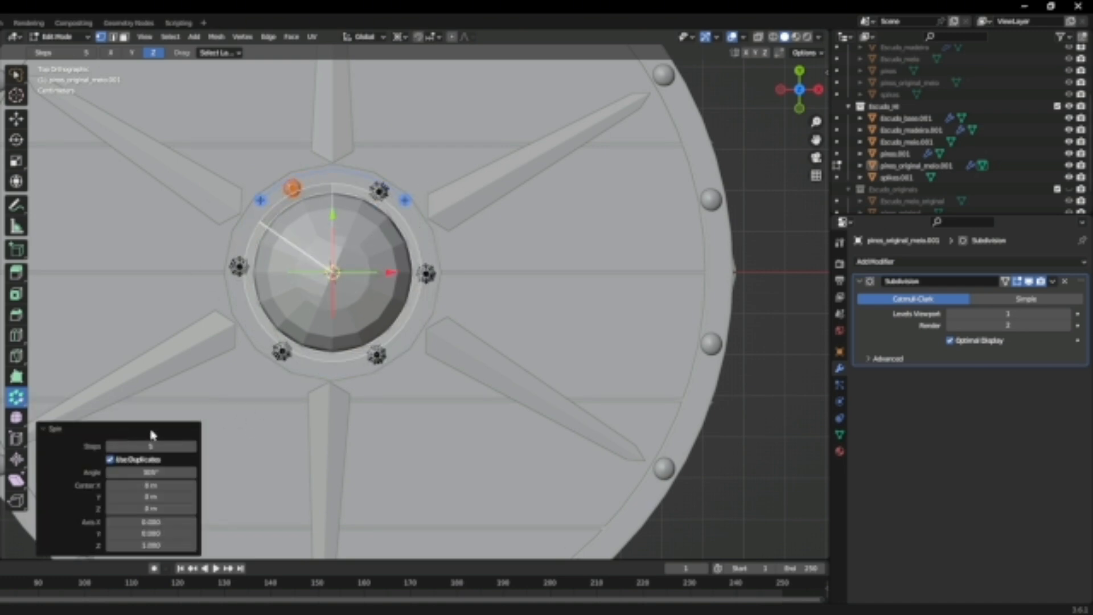
{"action": "left_click", "coordinate": [766, 433]}
{"action": "key", "text": "Tab"}
Delete every spike of spikes.001 except the upper-right one, selecting through the mesh from above in X-ray view
{"action": "middle_click_drag", "start_coordinate": [596, 377], "coordinate": [496, 307]}
{"action": "scroll", "coordinate": [557, 332], "scroll_direction": "down", "scroll_amount": 4}
{"action": "left_click", "coordinate": [484, 291]}
{"action": "middle_click_drag", "start_coordinate": [600, 380], "coordinate": [518, 403]}
{"action": "scroll", "coordinate": [518, 404], "scroll_direction": "up", "scroll_amount": 1}
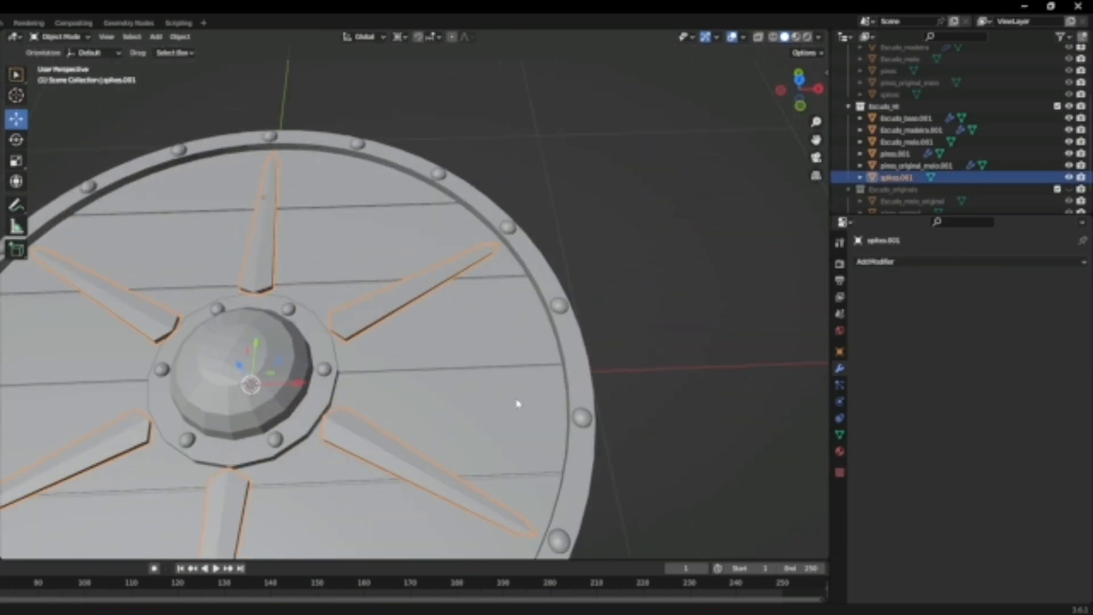
{"action": "key", "text": "Tab"}
{"action": "middle_click_drag", "start_coordinate": [443, 368], "coordinate": [474, 345]}
{"action": "scroll", "coordinate": [427, 356], "scroll_direction": "down", "scroll_amount": 4}
{"action": "left_click", "coordinate": [800, 81]}
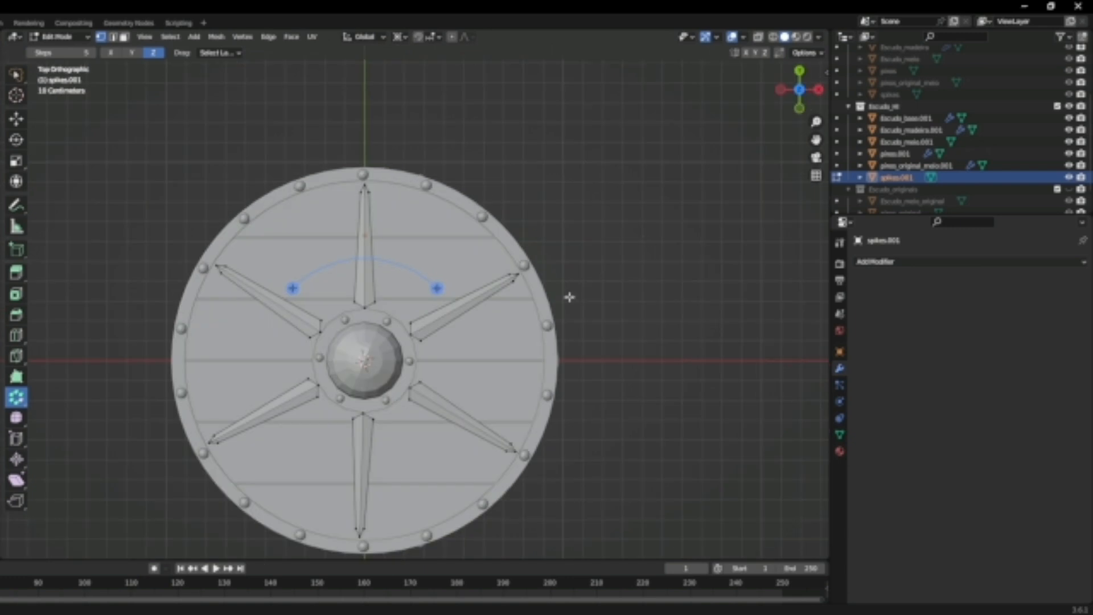
{"action": "left_click", "coordinate": [758, 38]}
{"action": "mouse_move", "coordinate": [398, 341]}
{"action": "left_mouse_down"}
{"action": "mouse_move", "coordinate": [526, 390]}
{"action": "mouse_move", "coordinate": [302, 554]}
{"action": "mouse_move", "coordinate": [170, 197]}
{"action": "mouse_move", "coordinate": [436, 252]}
{"action": "mouse_move", "coordinate": [398, 344]}
{"action": "left_mouse_up"}
{"action": "key", "text": "x"}
{"action": "left_click", "coordinate": [401, 371]}
{"action": "key", "text": "Tab"}
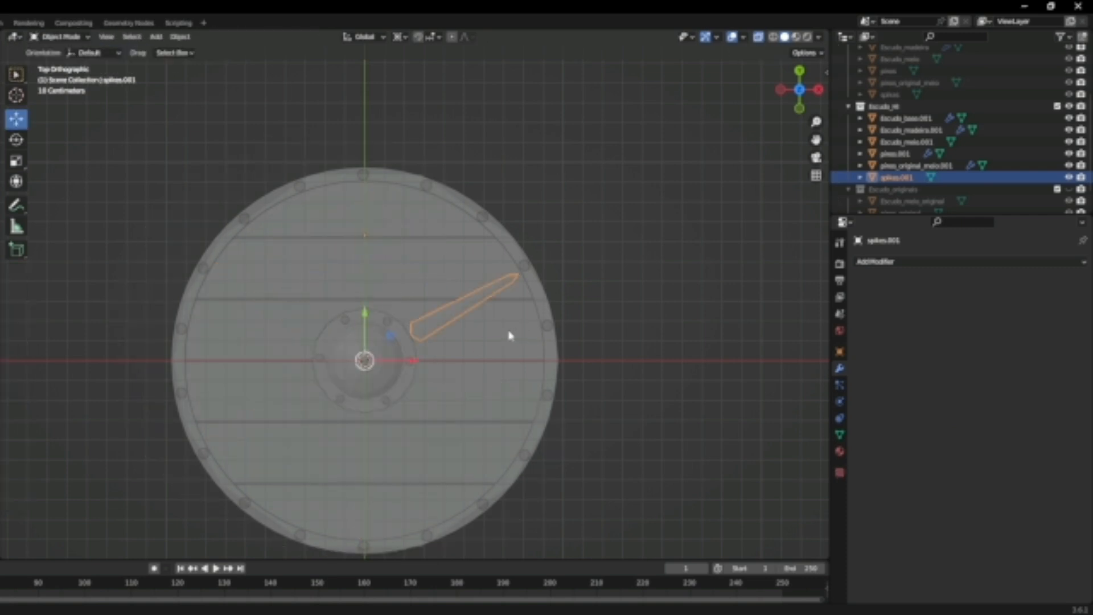
Isolate the remaining spike and open its mesh for editing
{"action": "key", "text": "KP_Divide"}
{"action": "middle_click_drag", "start_coordinate": [605, 159], "coordinate": [444, 388]}
{"action": "key", "text": "Tab"}
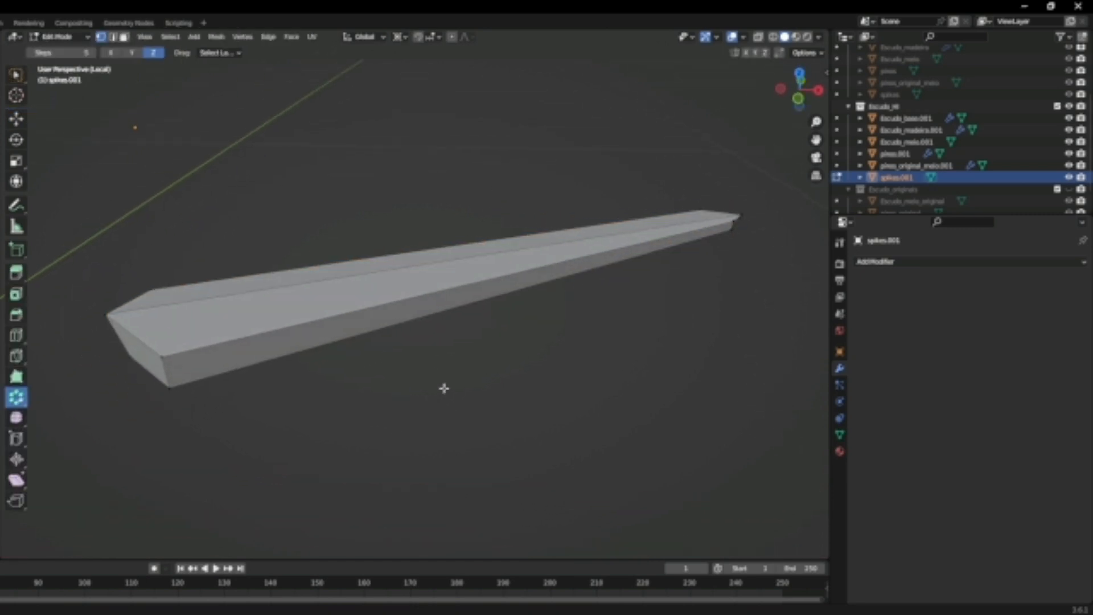
Try adding support loops along the length of the spike close to its edges, and discard them
{"action": "key", "text": "ctrl+r"}
{"action": "left_click_drag", "start_coordinate": [145, 374], "coordinate": [162, 396]}
{"action": "middle_click_drag", "start_coordinate": [198, 429], "coordinate": [258, 388]}
{"action": "key", "text": "ctrl+r"}
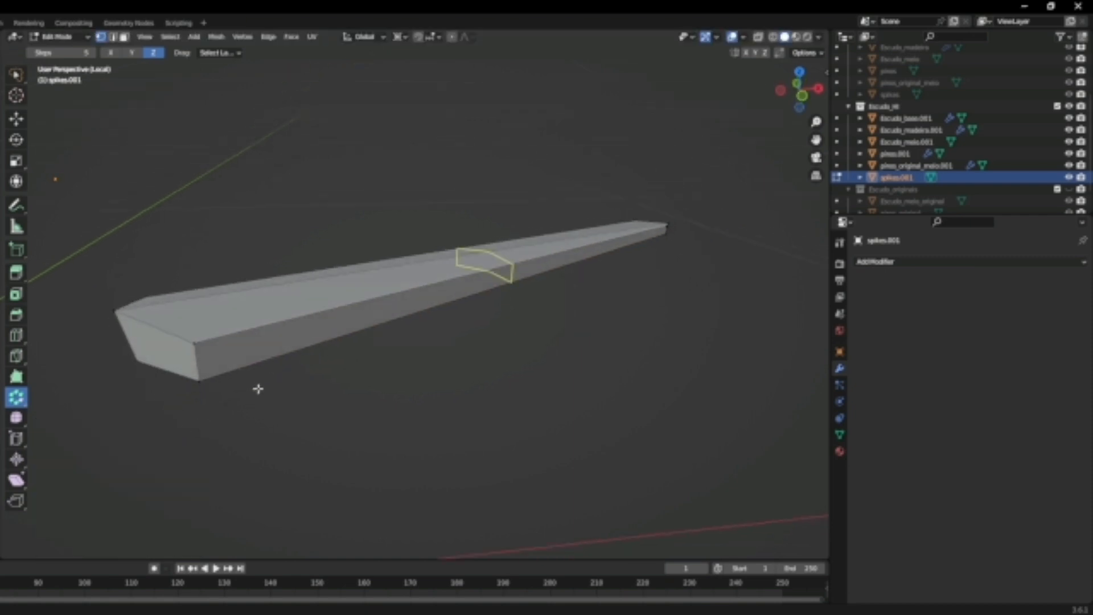
{"action": "left_click", "coordinate": [197, 343]}
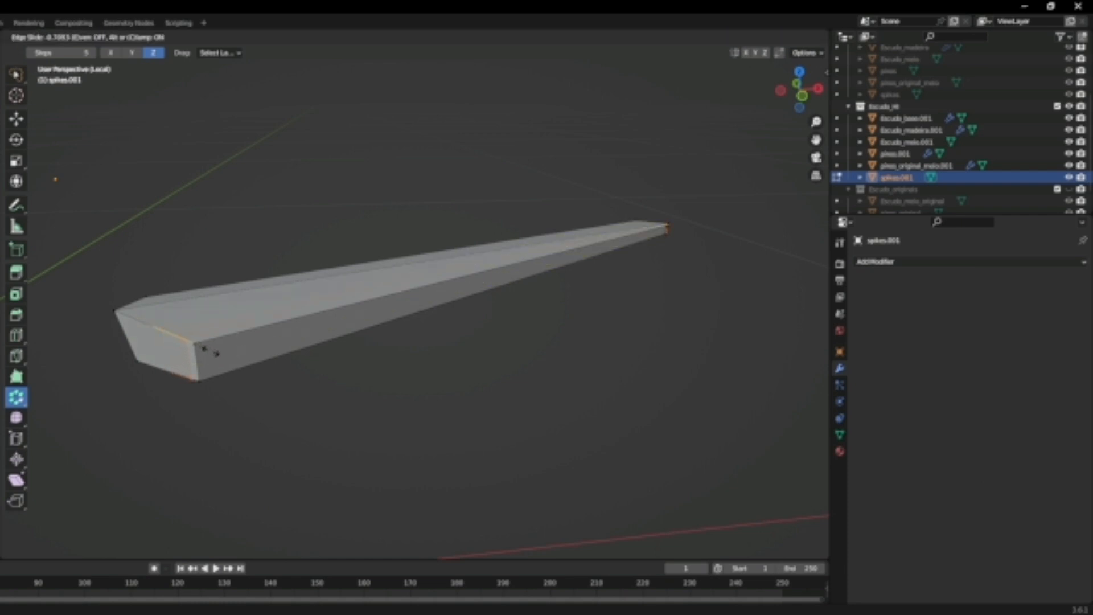
{"action": "left_click", "coordinate": [213, 352]}
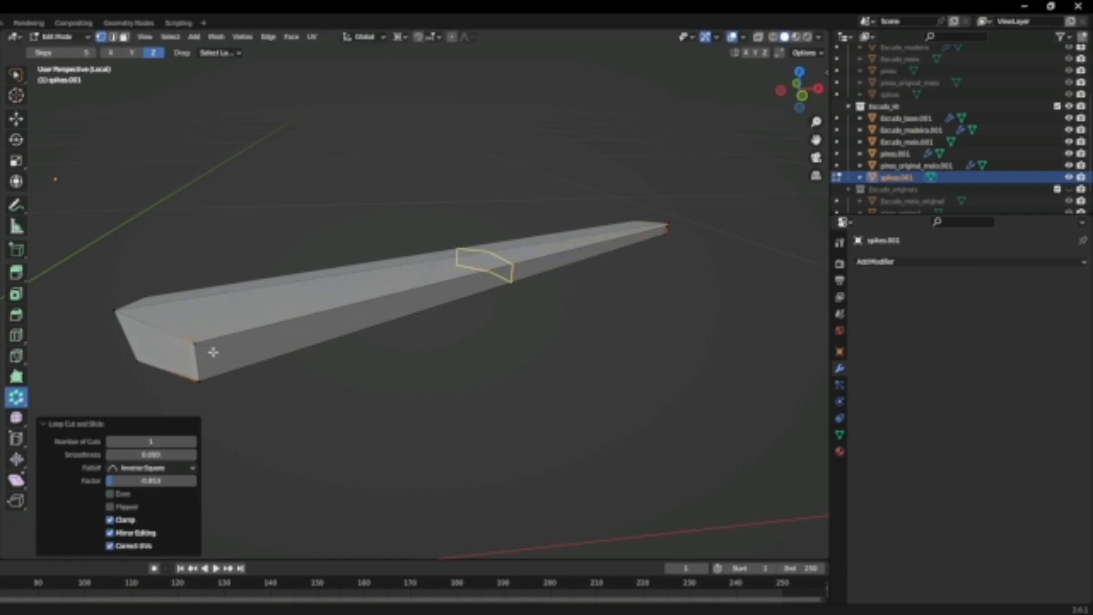
{"action": "left_click_drag", "start_coordinate": [178, 381], "coordinate": [244, 383]}
{"action": "middle_click_drag", "start_coordinate": [244, 383], "coordinate": [322, 396]}
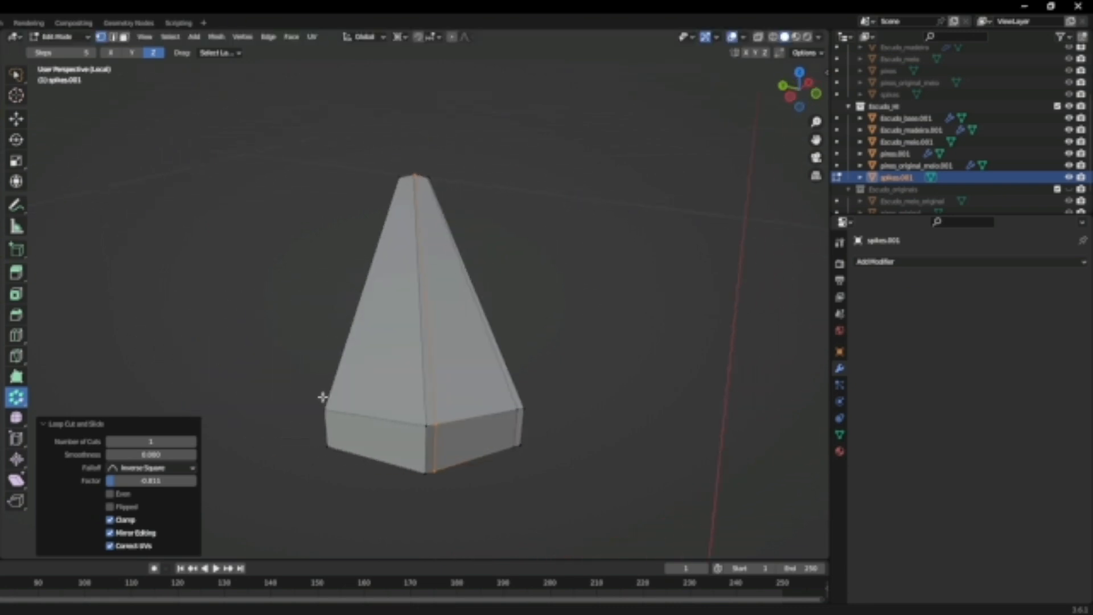
{"action": "key", "text": "alt+a"}
Try a Bevel modifier with 2 segments on the spike
{"action": "left_click", "coordinate": [967, 261]}
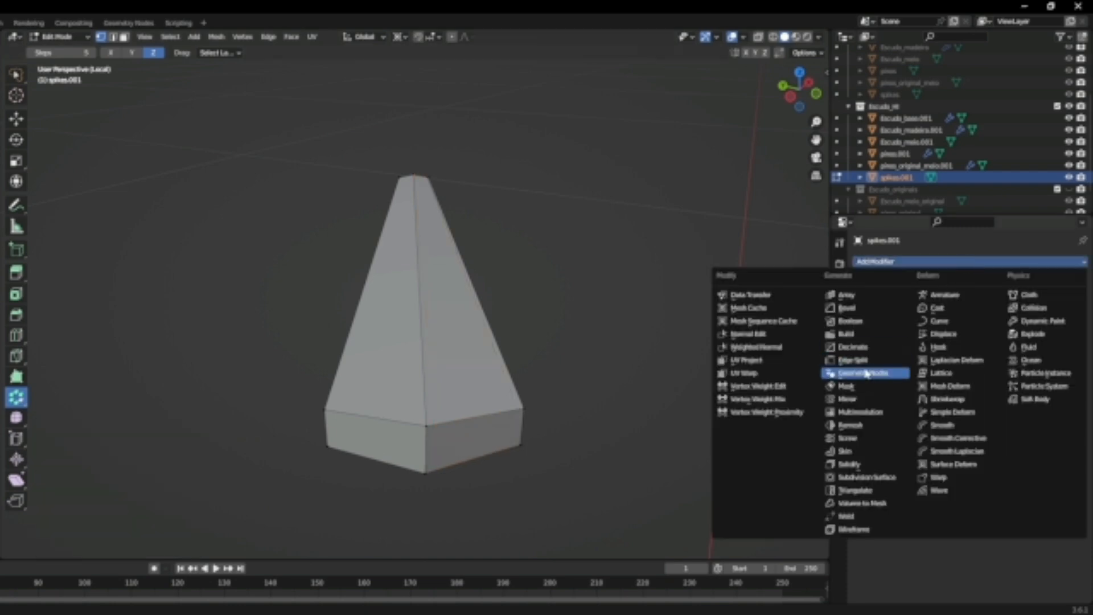
{"action": "left_click", "coordinate": [847, 308]}
{"action": "middle_click_drag", "start_coordinate": [515, 380], "coordinate": [492, 374]}
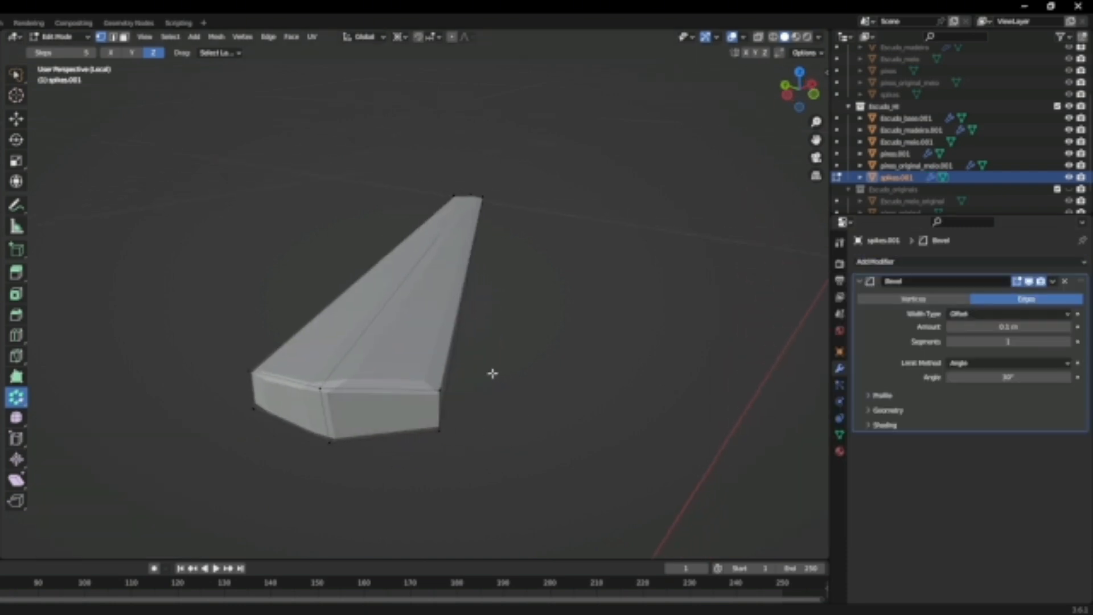
{"action": "left_click", "coordinate": [1067, 343]}
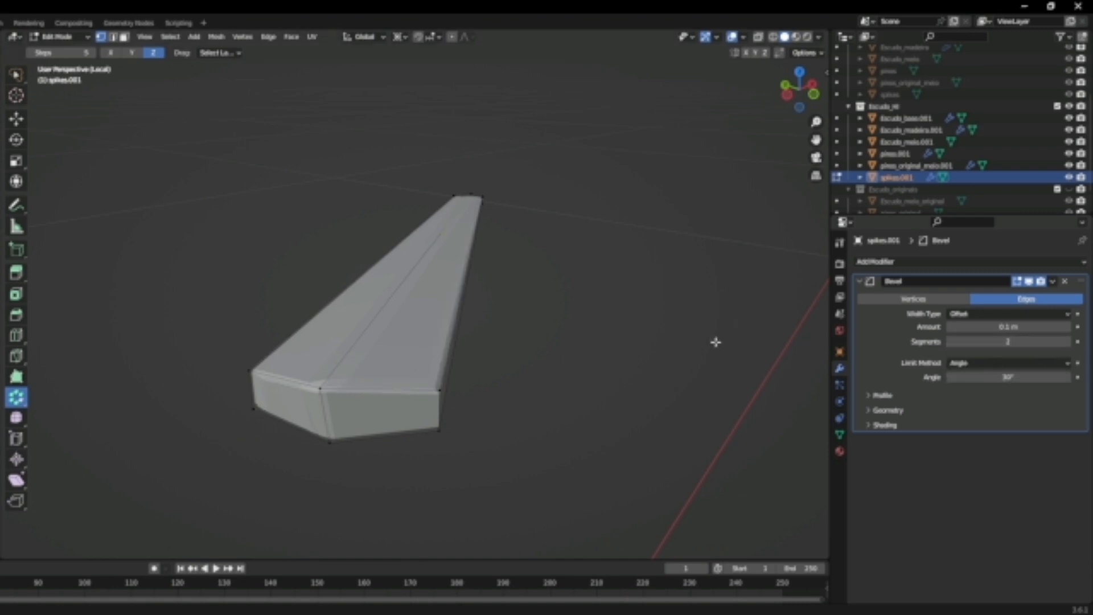
Turn on the wireframe overlay and inspect the beveled edges at the spike's wide end
{"action": "left_click", "coordinate": [743, 37]}
{"action": "left_click", "coordinate": [671, 238]}
{"action": "middle_click_drag", "start_coordinate": [575, 283], "coordinate": [547, 327]}
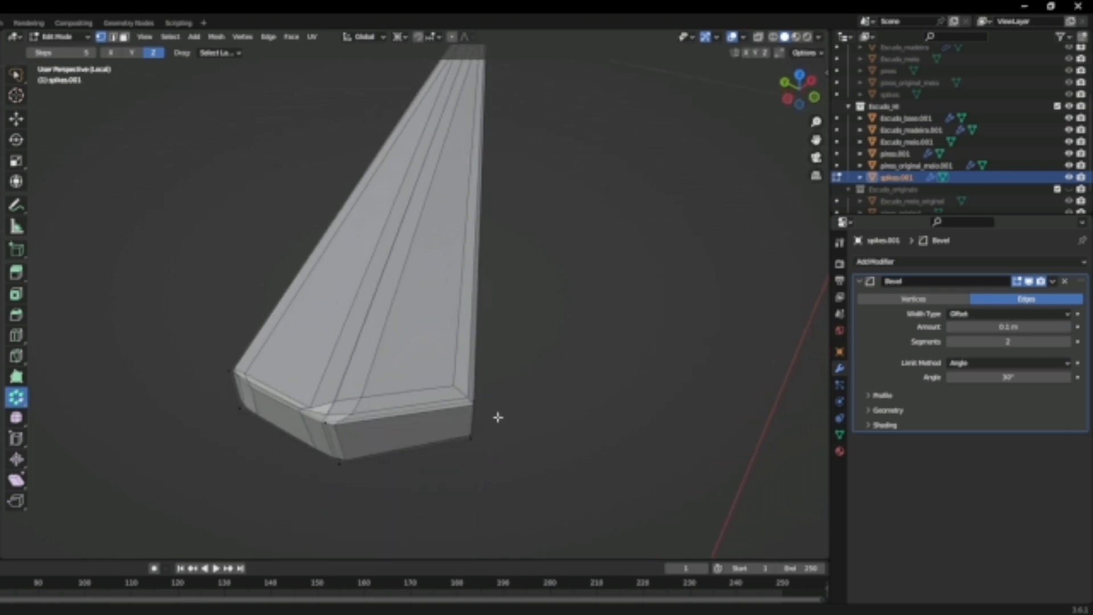
{"action": "scroll", "coordinate": [483, 444], "scroll_direction": "up", "scroll_amount": 2}
{"action": "middle_click_drag", "start_coordinate": [496, 476], "coordinate": [488, 505]}
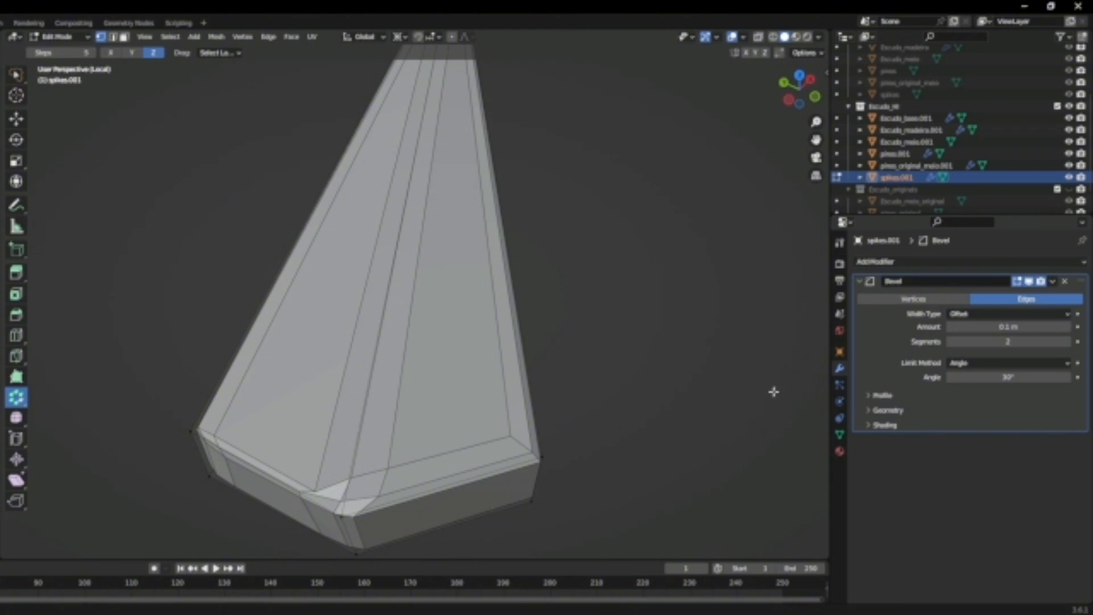
Reduce the spike's Bevel amount to 0.01 m, remove the modifier and leave mesh editing
{"action": "left_click_drag", "start_coordinate": [1007, 327], "coordinate": [982, 326]}
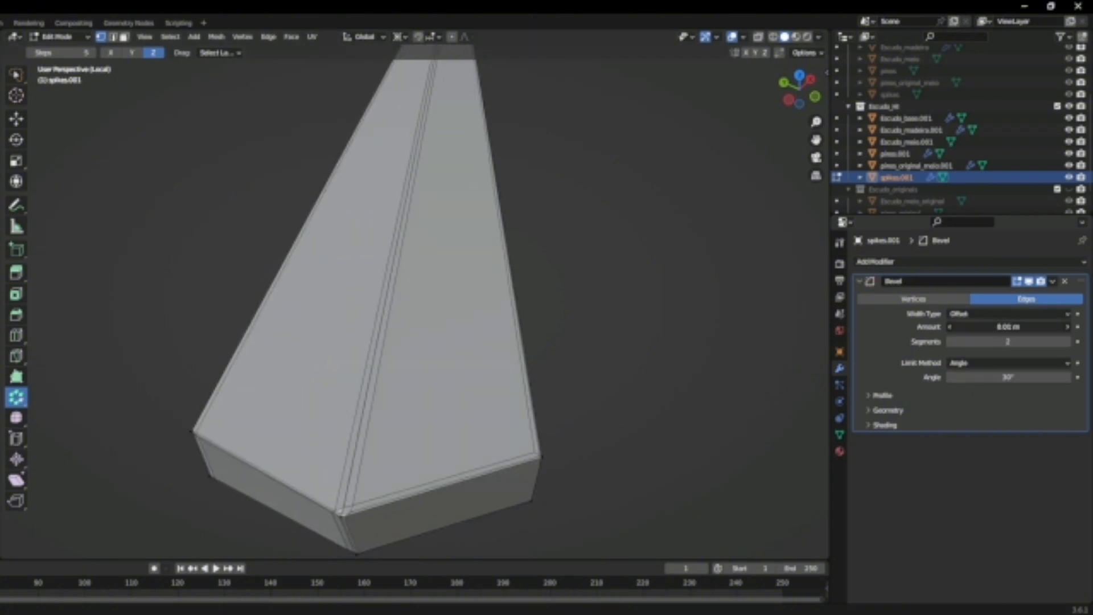
{"action": "left_click", "coordinate": [1064, 281]}
{"action": "key", "text": "Tab"}
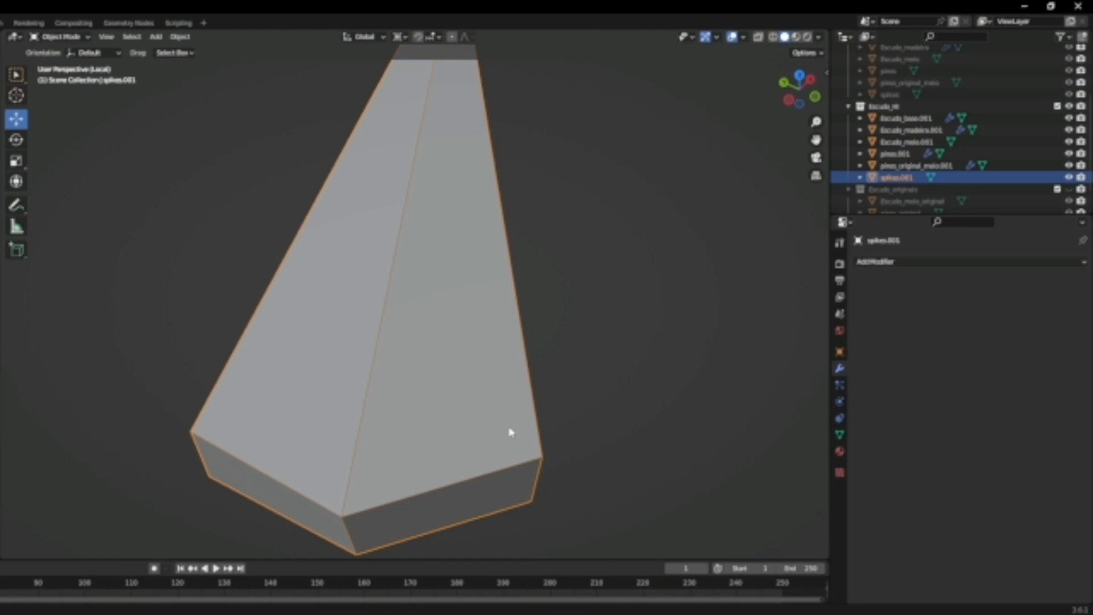
Merge all of the spike's vertices by distance
{"action": "key", "text": "Tab"}
{"action": "key", "text": "a"}
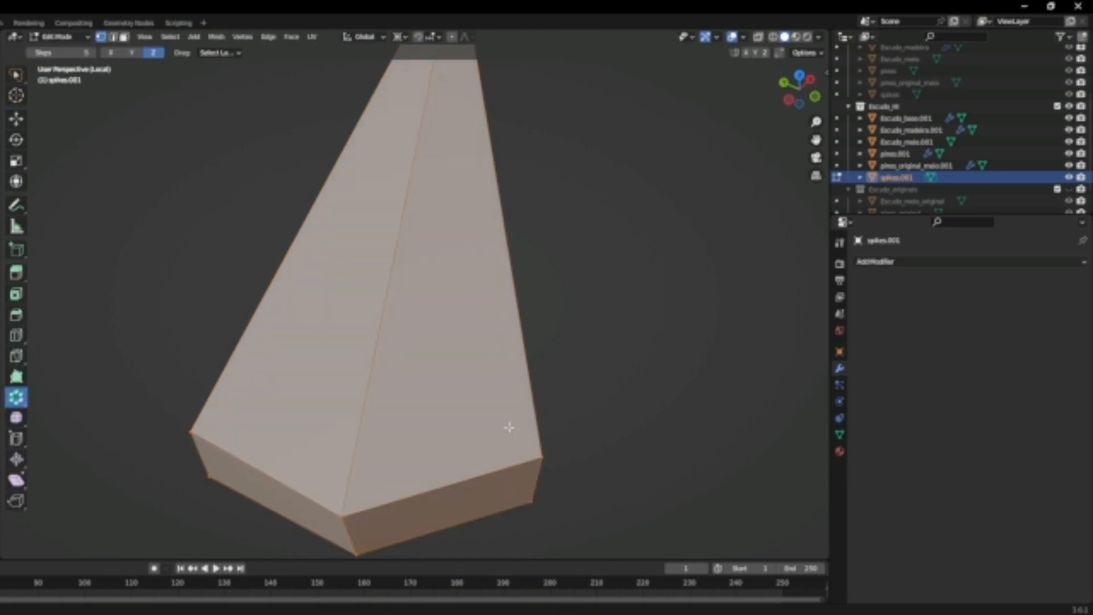
{"action": "key", "text": "m"}
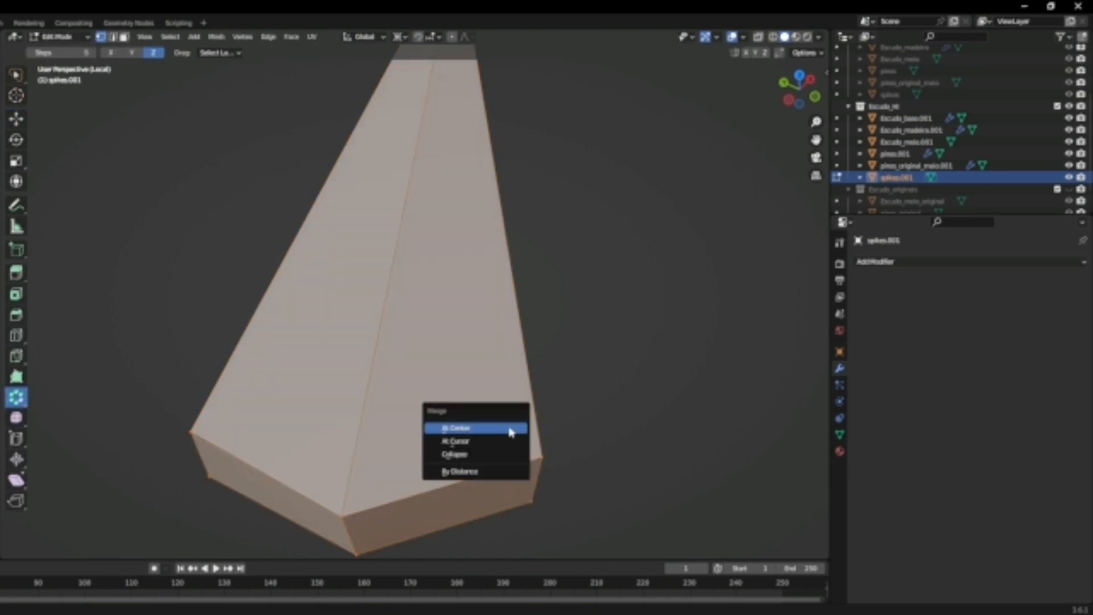
{"action": "left_click", "coordinate": [491, 469]}
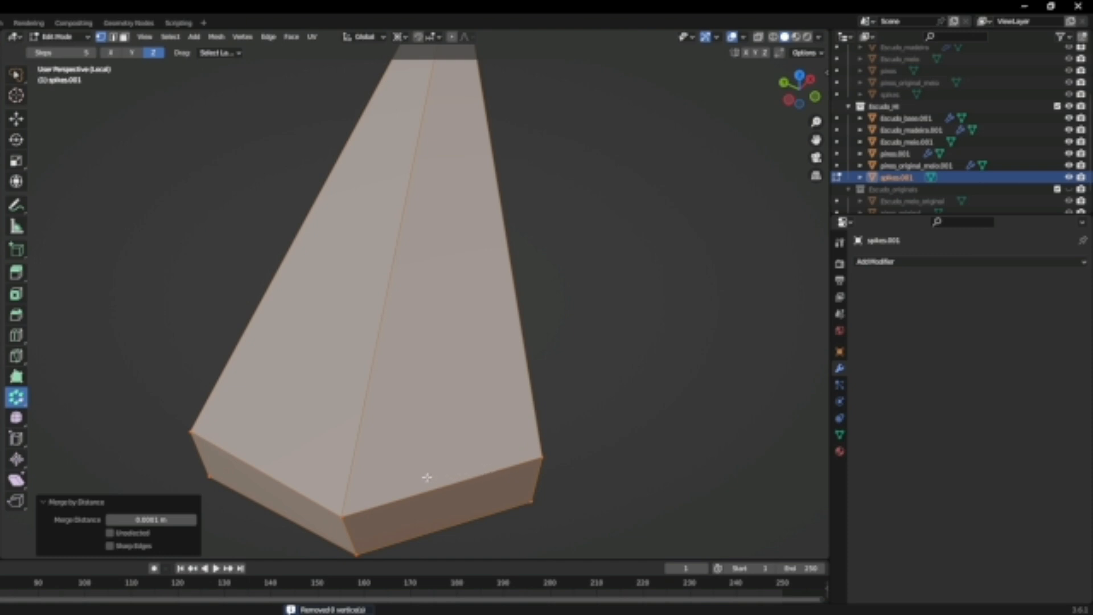
Select the front corner vertex at the spike's wide end and activate the Move tool with box selection
{"action": "left_click", "coordinate": [344, 516]}
{"action": "middle_click_drag", "start_coordinate": [344, 516], "coordinate": [50, 177]}
{"action": "left_click", "coordinate": [17, 118]}
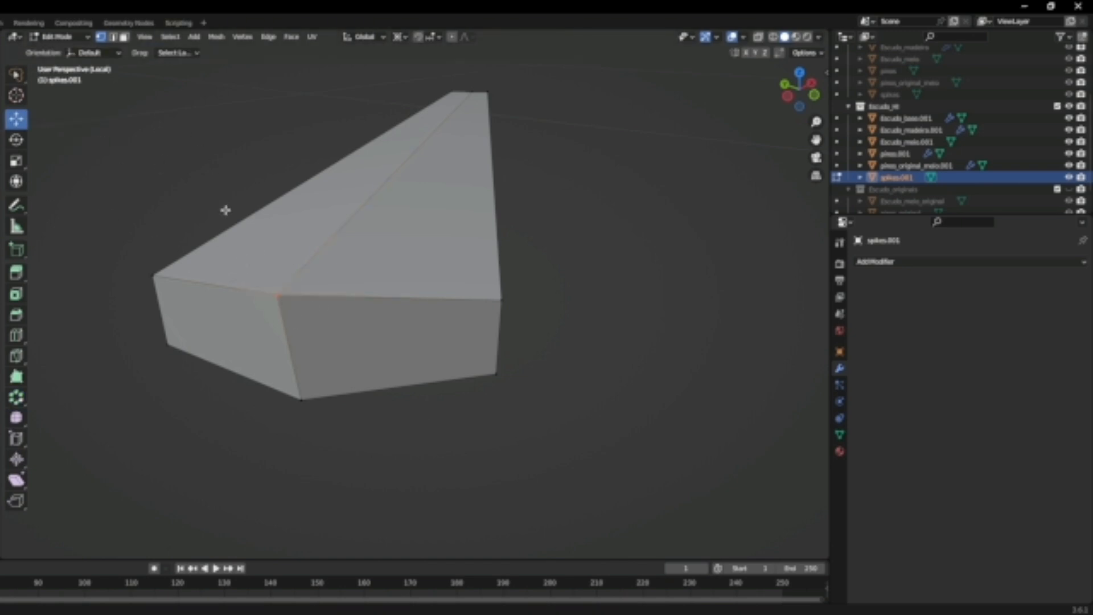
{"action": "left_click_drag", "start_coordinate": [16, 74], "coordinate": [82, 107]}
{"action": "left_click", "coordinate": [16, 119]}
{"action": "scroll", "coordinate": [275, 273], "scroll_direction": "down", "scroll_amount": 3}
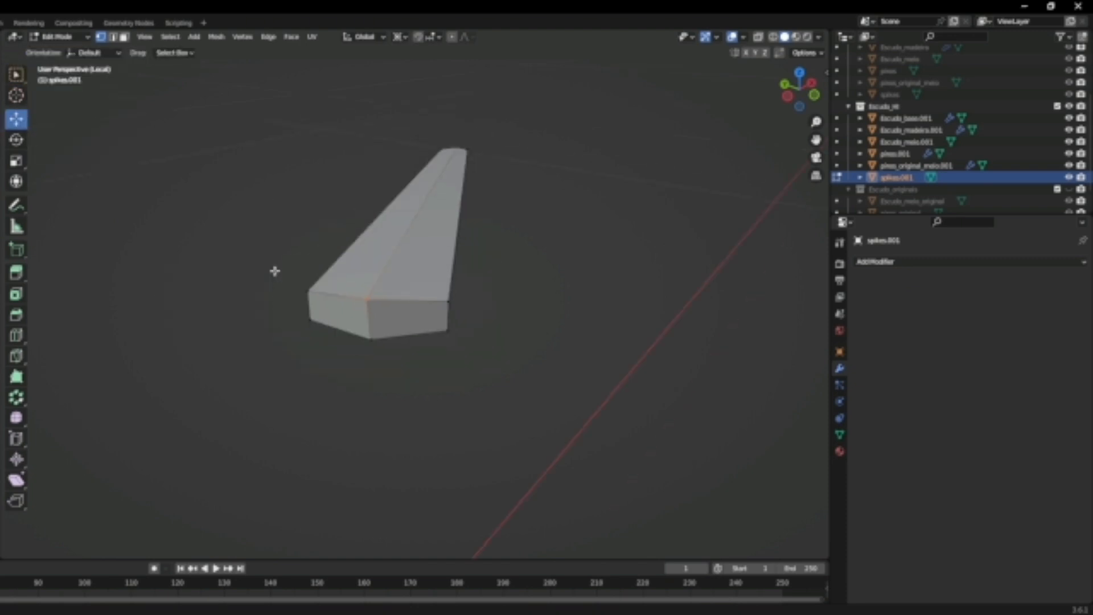
Leave mesh editing and set the spike's origin to its geometry
{"action": "right_click", "coordinate": [344, 309]}
{"action": "key", "text": "Tab"}
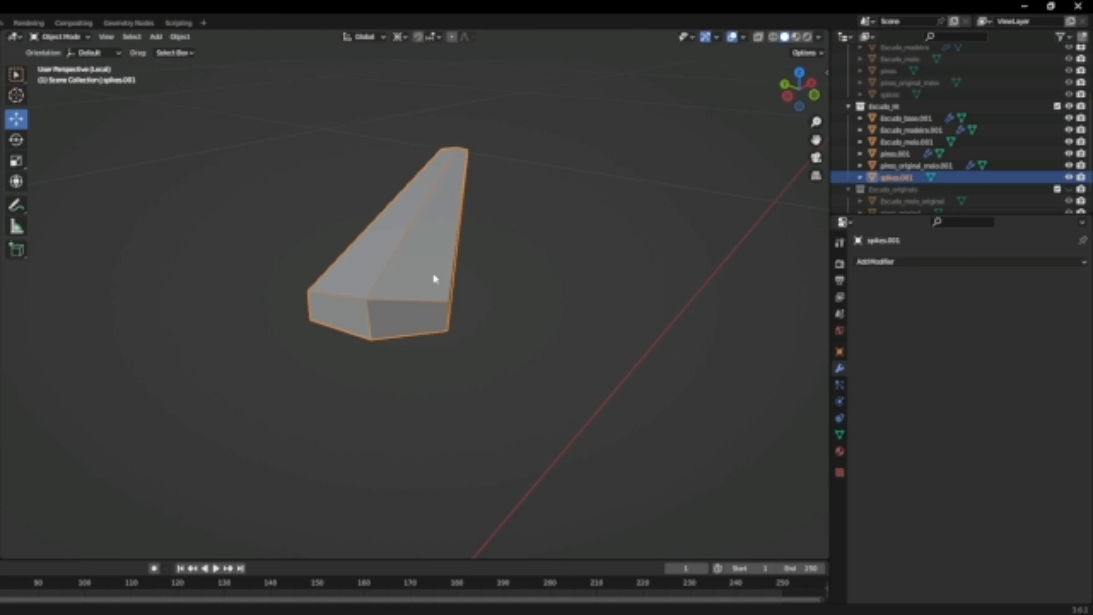
{"action": "right_click", "coordinate": [435, 276]}
{"action": "mouse_move", "coordinate": [409, 329]}
{"action": "left_click", "coordinate": [515, 340]}
{"action": "scroll", "coordinate": [415, 341], "scroll_direction": "up", "scroll_amount": 3}
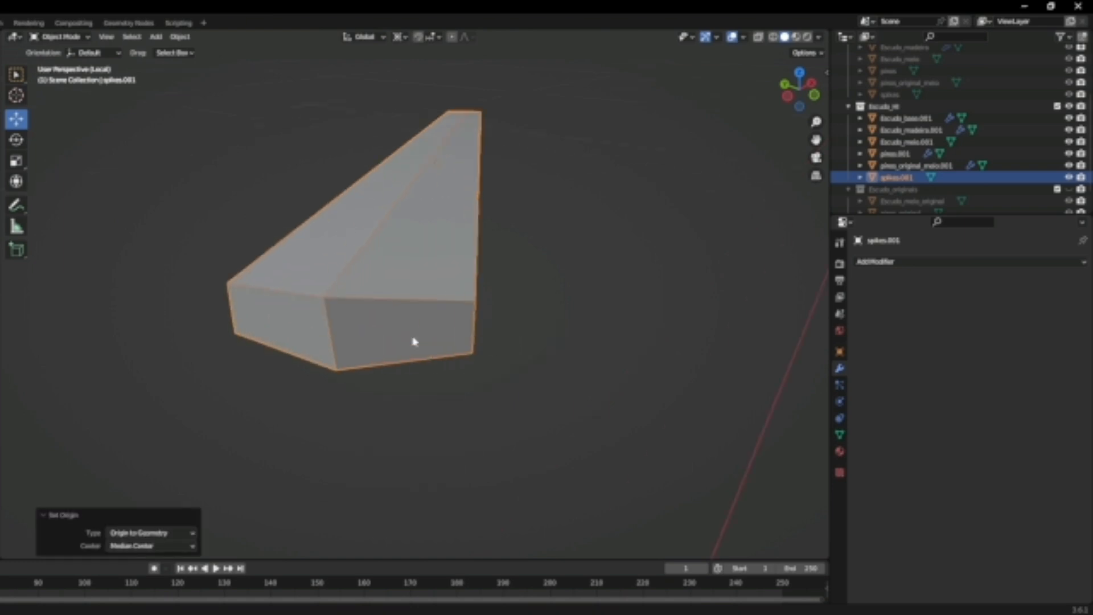
Set the transform pivot to Individual Origins and try moving the spike's front corner vertex along the Y axis
{"action": "key", "text": "Tab"}
{"action": "left_click", "coordinate": [319, 297]}
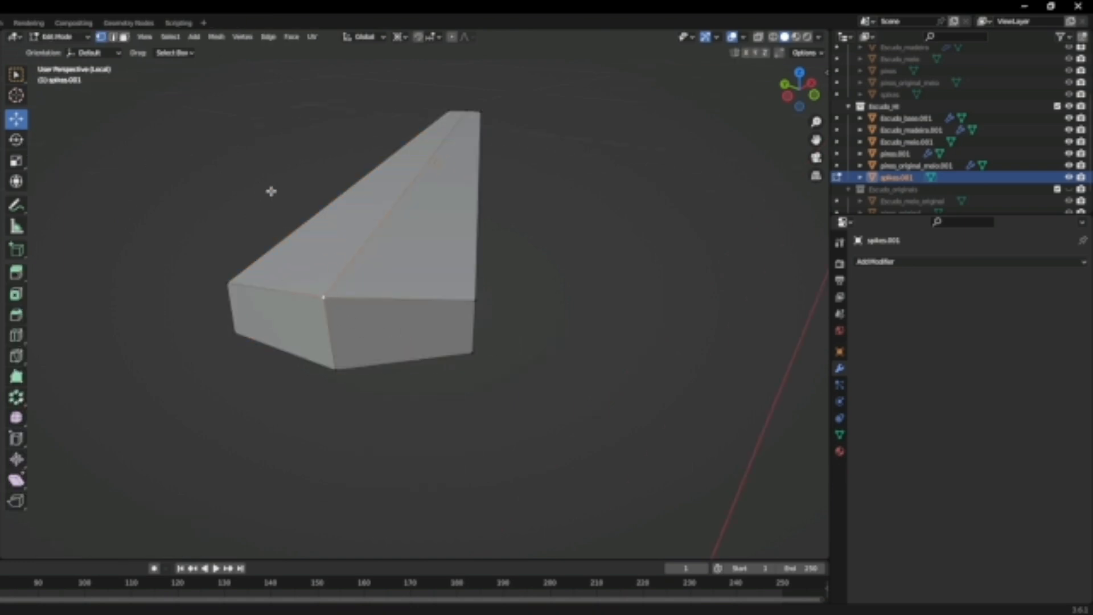
{"action": "left_click", "coordinate": [400, 37]}
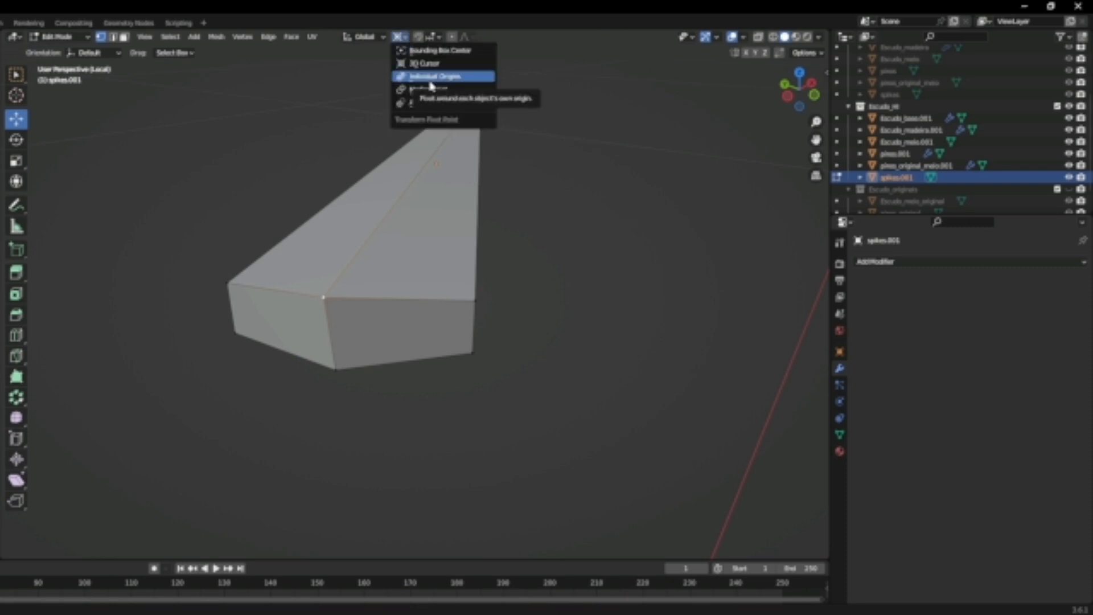
{"action": "left_click", "coordinate": [431, 85]}
{"action": "left_click_drag", "start_coordinate": [300, 292], "coordinate": [263, 285]}
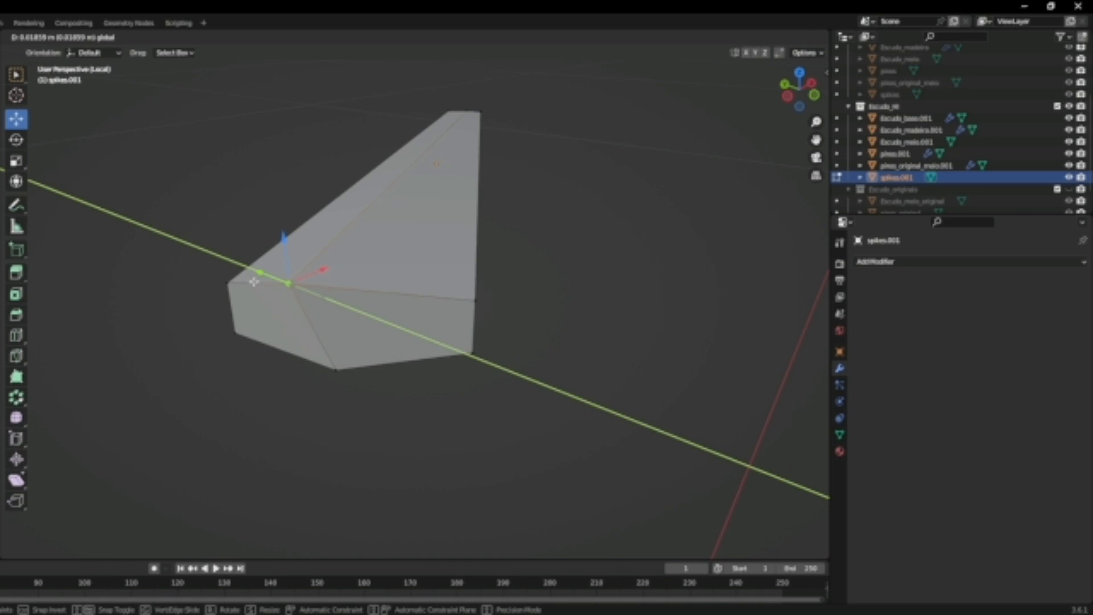
{"action": "right_click", "coordinate": [262, 285]}
Select the spike's entire mesh and add a Bevel modifier to it
{"action": "key", "text": "Tab"}
{"action": "key", "text": "Tab"}
{"action": "key", "text": "a"}
{"action": "left_click", "coordinate": [969, 265]}
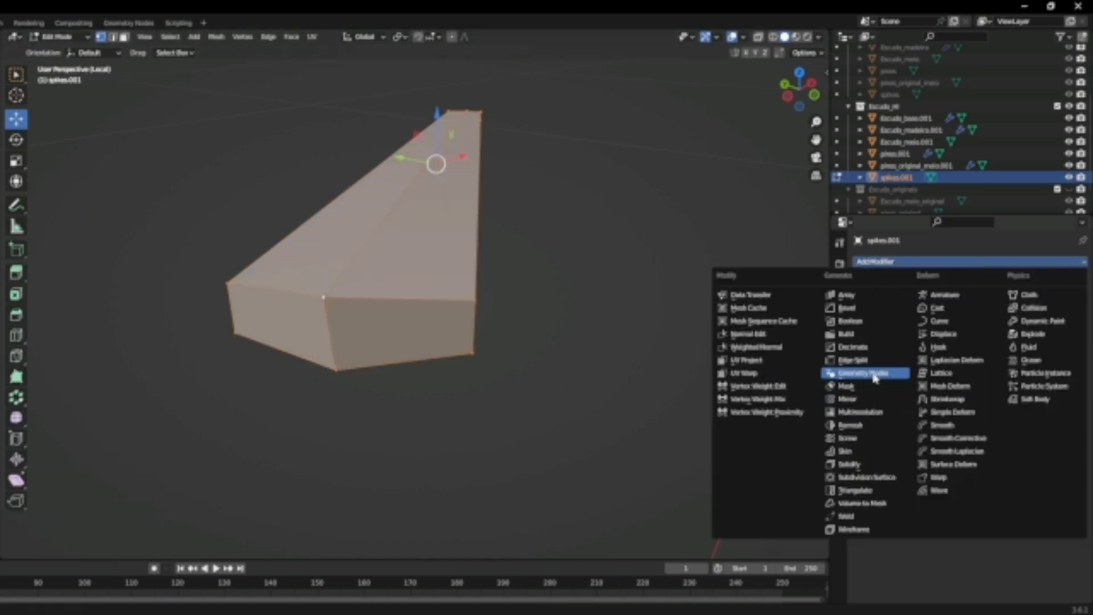
{"action": "left_click", "coordinate": [880, 308]}
{"action": "mouse_move", "coordinate": [522, 318]}
{"action": "middle_mouse_down"}
{"action": "mouse_move", "coordinate": [531, 344]}
{"action": "mouse_move", "coordinate": [536, 322]}
{"action": "middle_mouse_up"}
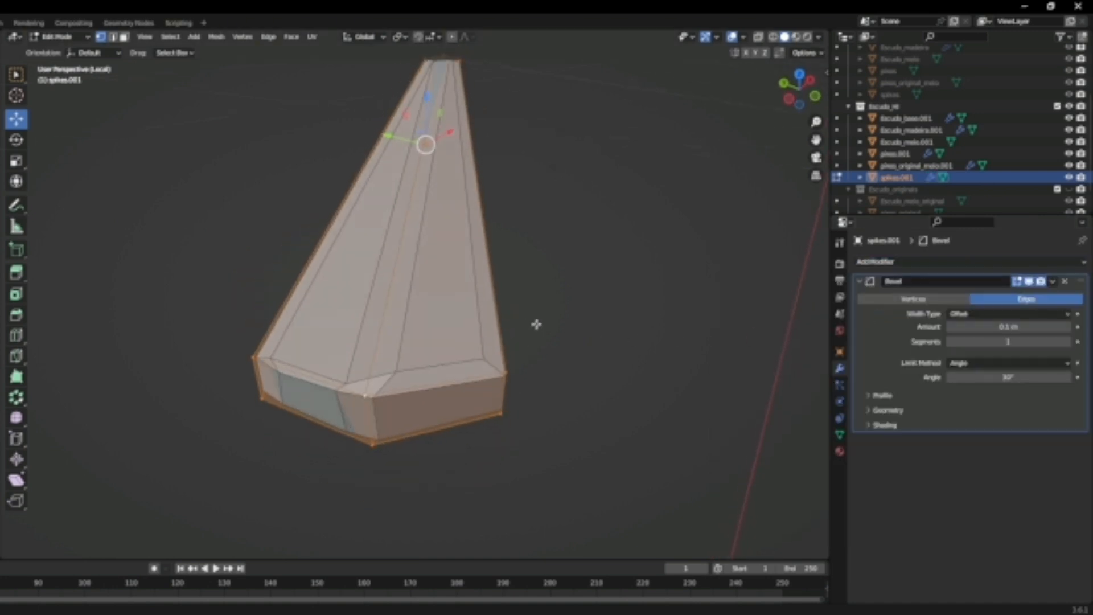
Set the Bevel modifier's profile shape to 1.00 and its segments to 2
{"action": "left_click", "coordinate": [900, 396]}
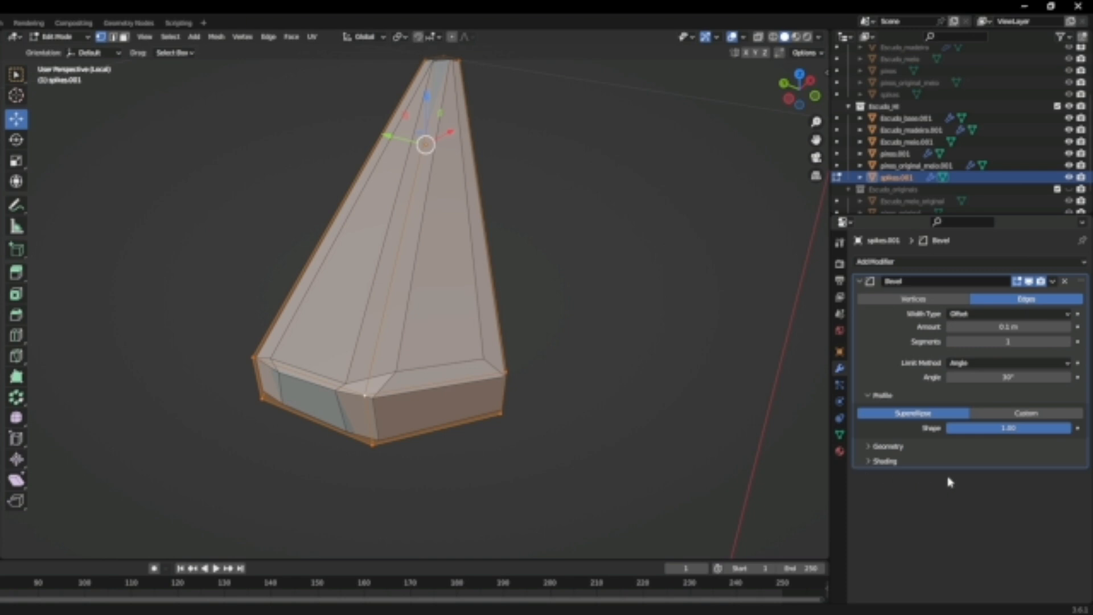
{"action": "left_click", "coordinate": [894, 446]}
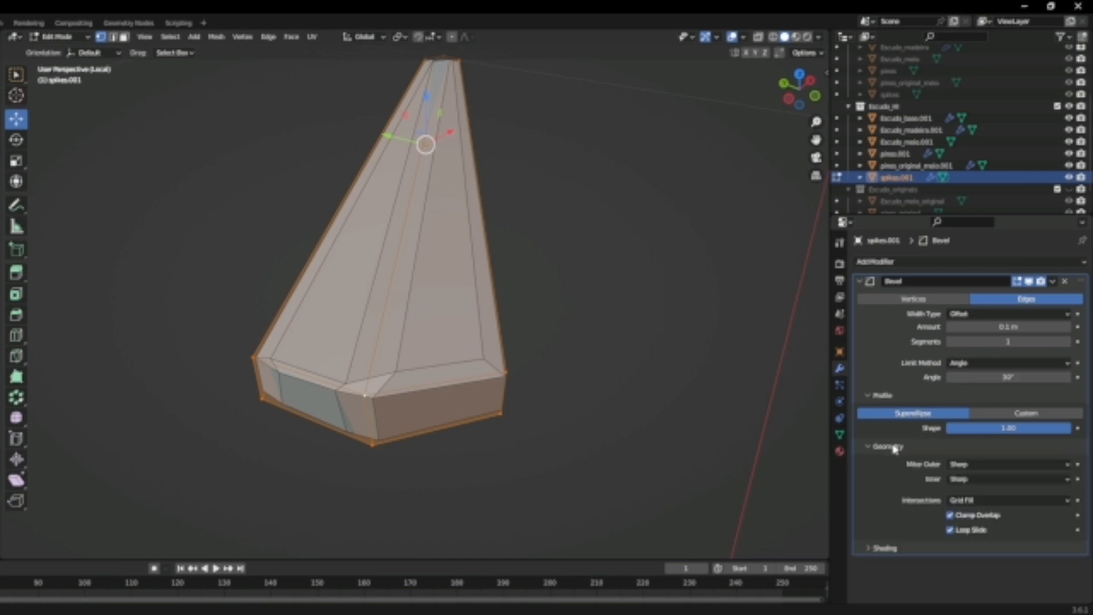
{"action": "left_click", "coordinate": [972, 463]}
{"action": "left_click", "coordinate": [967, 506]}
{"action": "left_click", "coordinate": [874, 448]}
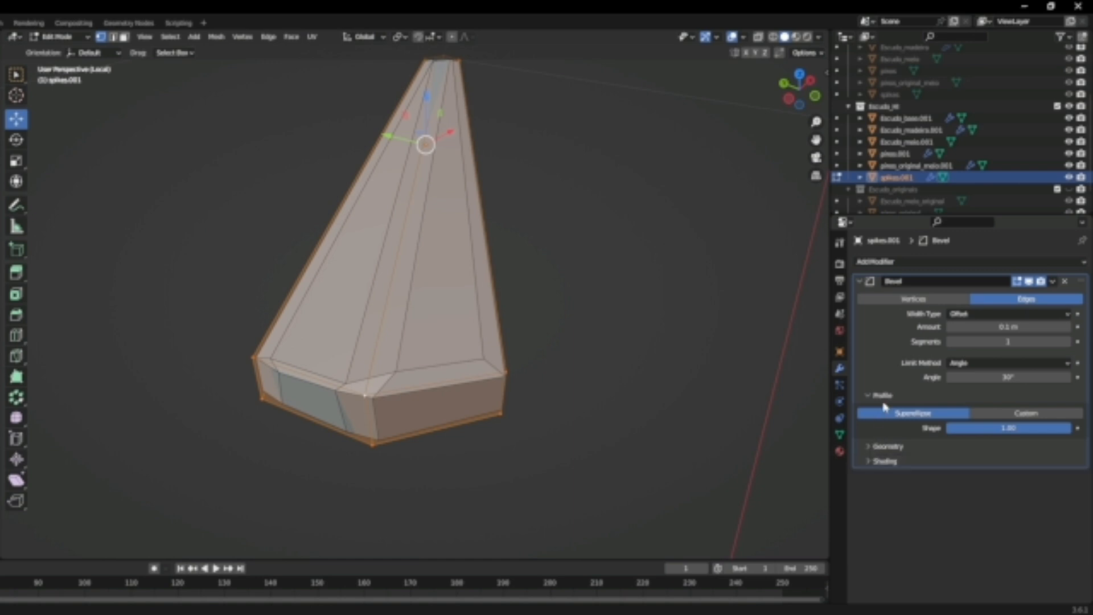
{"action": "left_click", "coordinate": [1066, 344]}
{"action": "scroll", "coordinate": [632, 373], "scroll_direction": "up", "scroll_amount": 3}
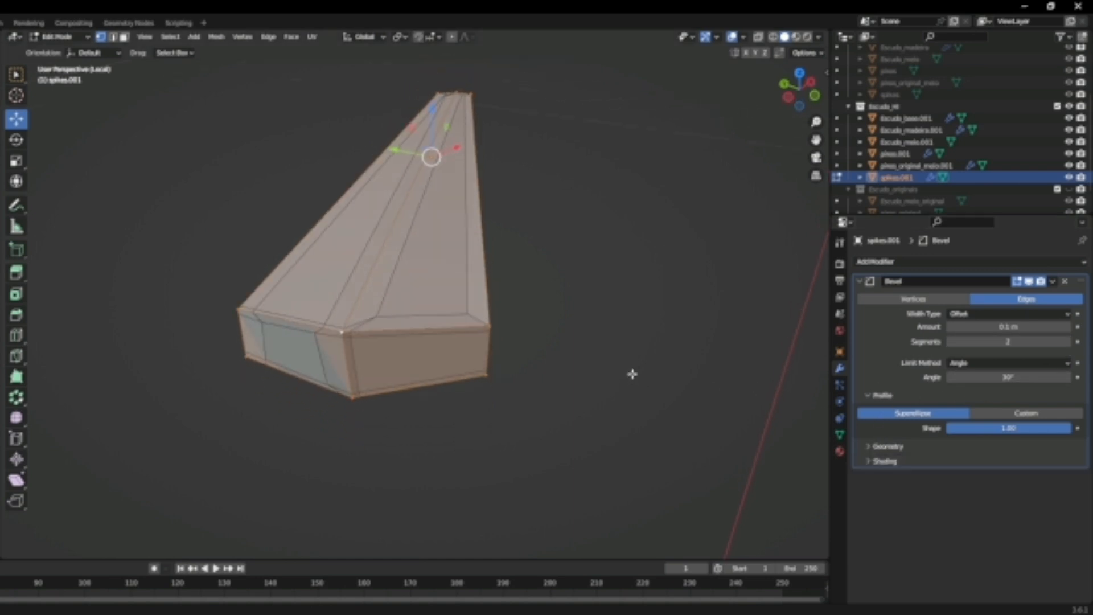
{"action": "scroll", "coordinate": [564, 361], "scroll_direction": "up", "scroll_amount": 1}
{"action": "middle_click_drag", "start_coordinate": [558, 361], "coordinate": [571, 367]}
{"action": "scroll", "coordinate": [571, 398], "scroll_direction": "down", "scroll_amount": 2}
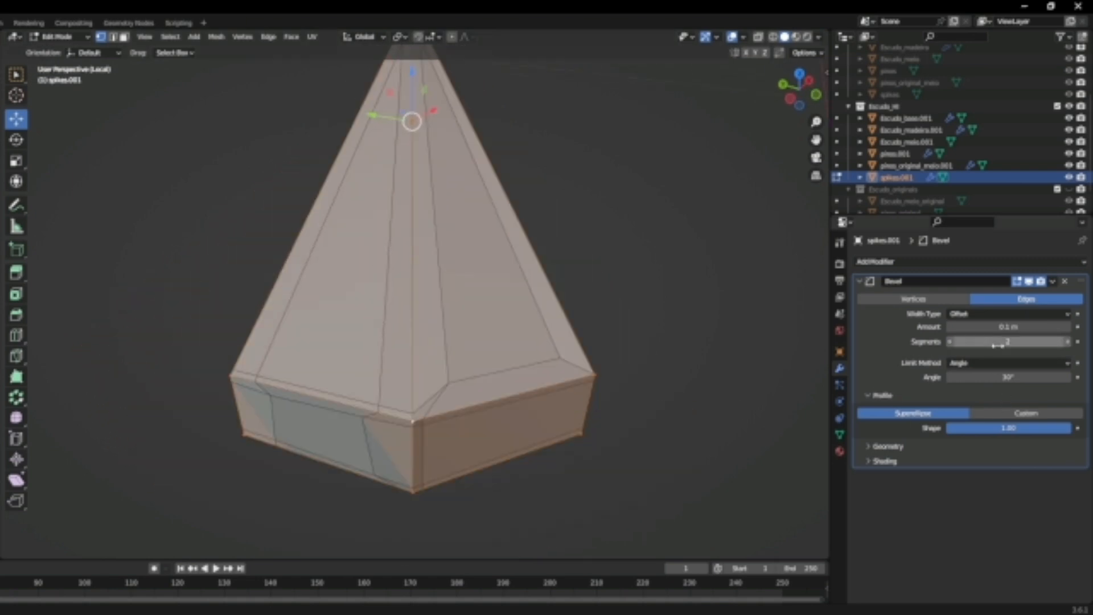
Reduce the spike's Bevel amount to 0.05 m, check the edge spacing, and lower it to 0.03 m
{"action": "left_click_drag", "start_coordinate": [990, 328], "coordinate": [980, 329]}
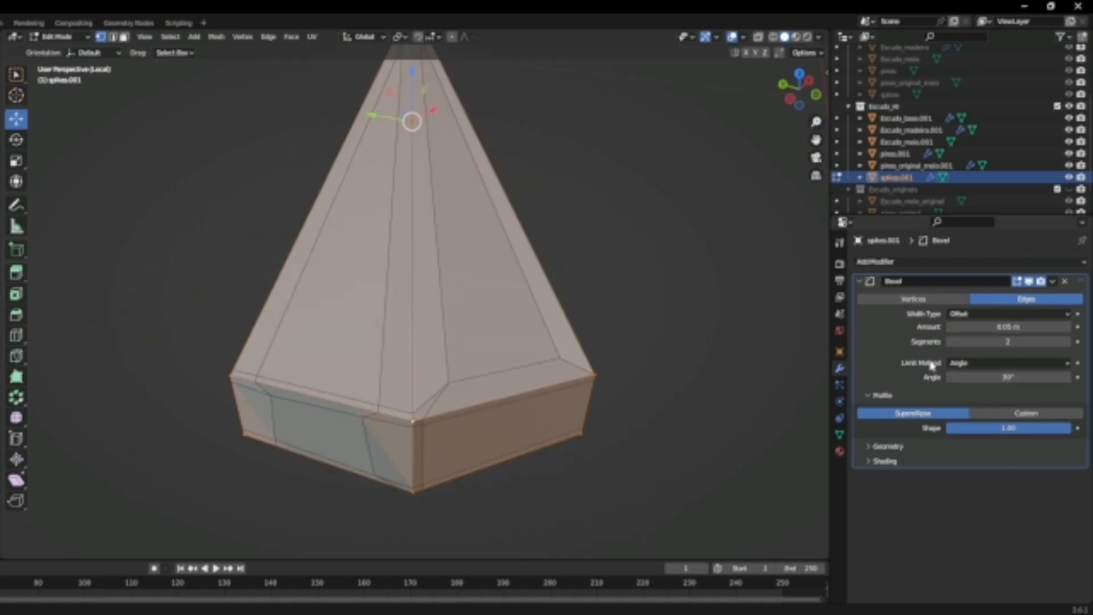
{"action": "key", "text": "Tab"}
{"action": "left_click", "coordinate": [747, 40]}
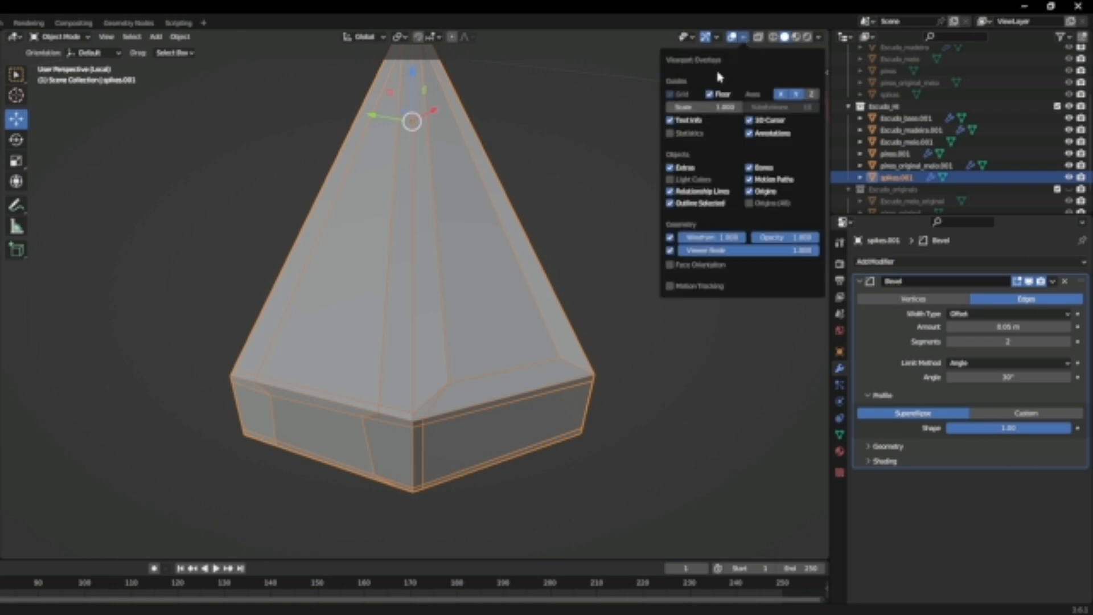
{"action": "key", "text": "Tab"}
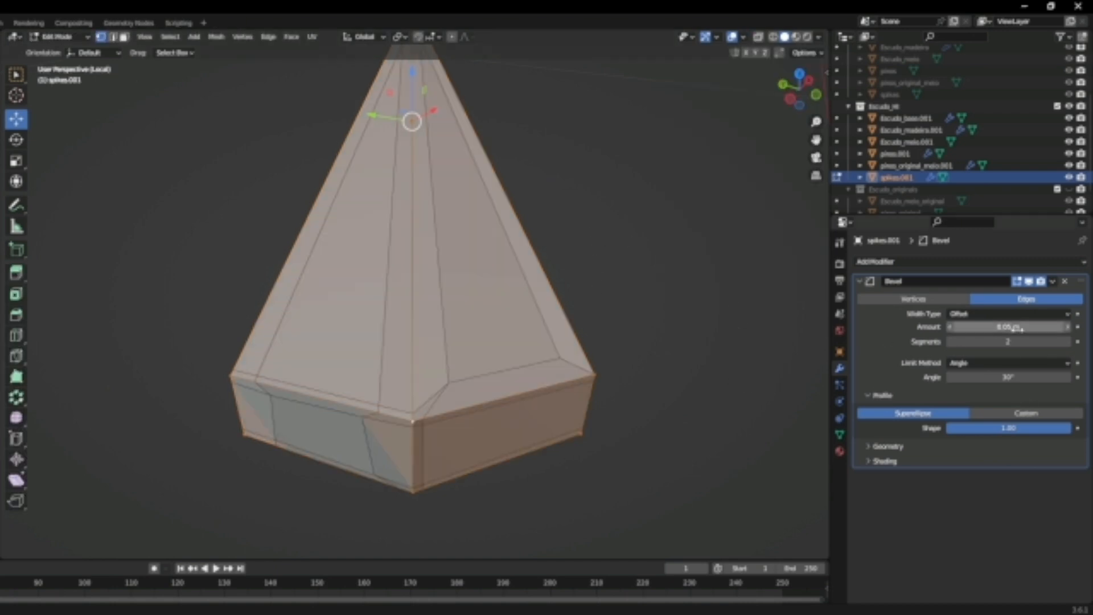
{"action": "mouse_move", "coordinate": [1016, 328]}
{"action": "left_mouse_down"}
{"action": "mouse_move", "coordinate": [990, 328]}
{"action": "mouse_move", "coordinate": [1002, 328]}
{"action": "left_mouse_up"}
Apply all object transforms to the spike and check the evened-out bevel in both modes
{"action": "key", "text": "Tab"}
{"action": "key", "text": "ctrl+a"}
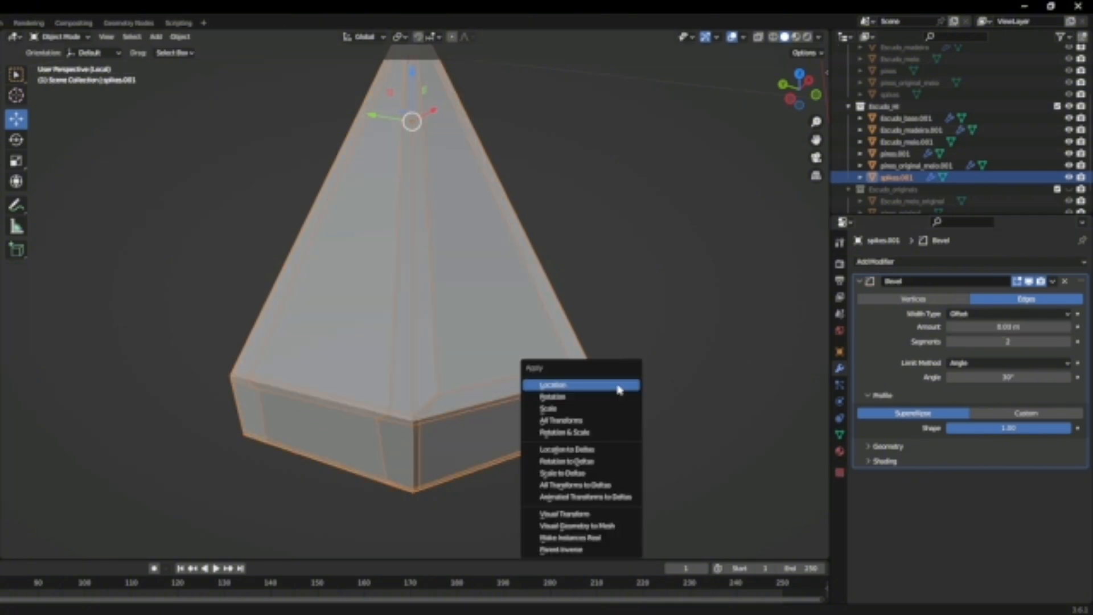
{"action": "left_click", "coordinate": [588, 421]}
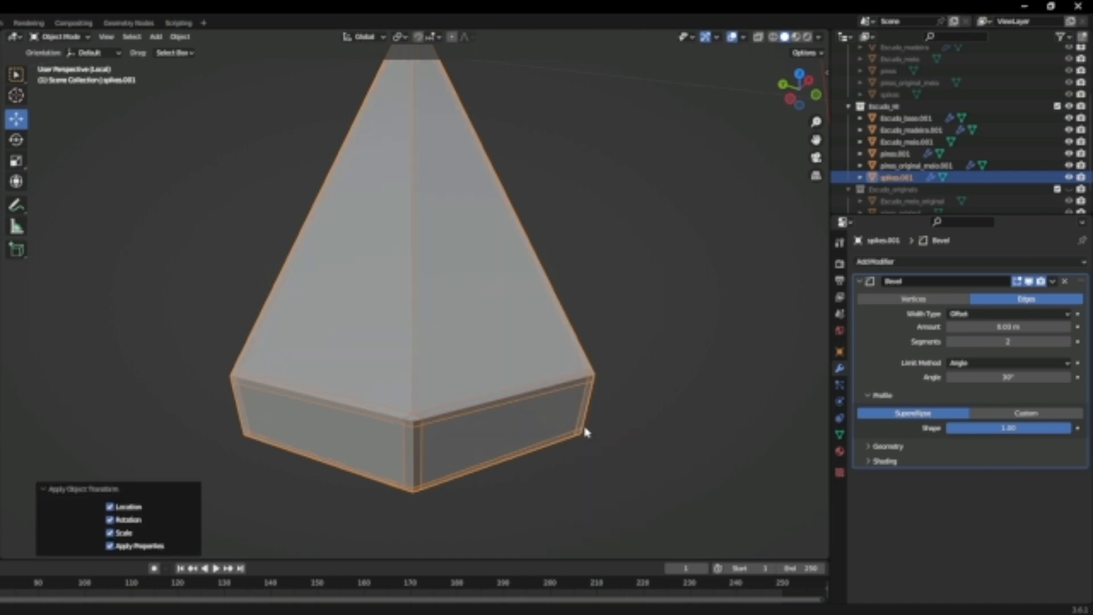
{"action": "key", "text": "Tab"}
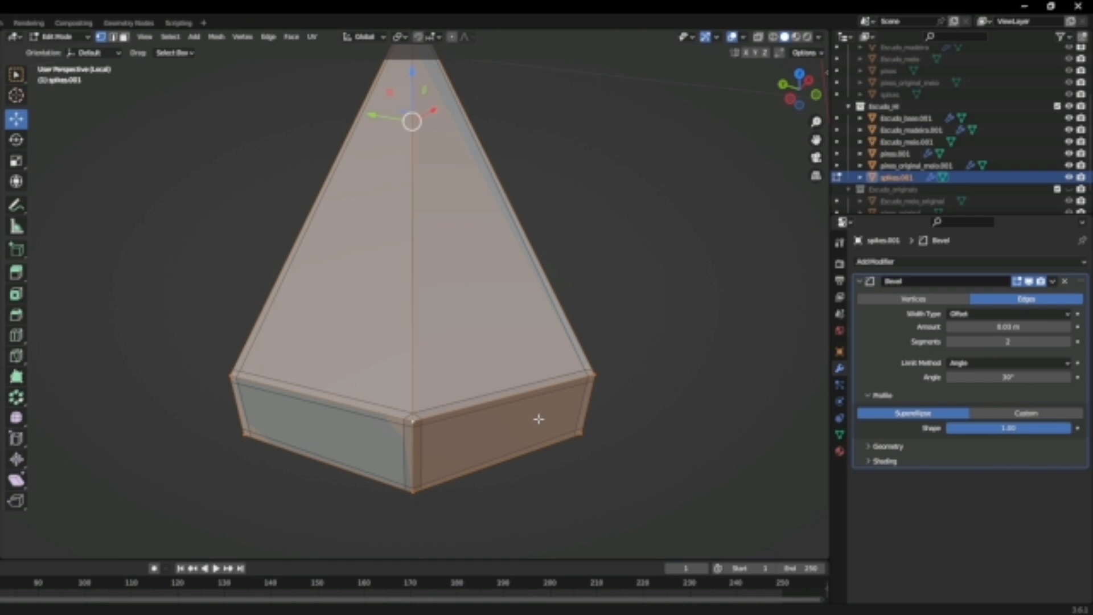
{"action": "key", "text": "Tab"}
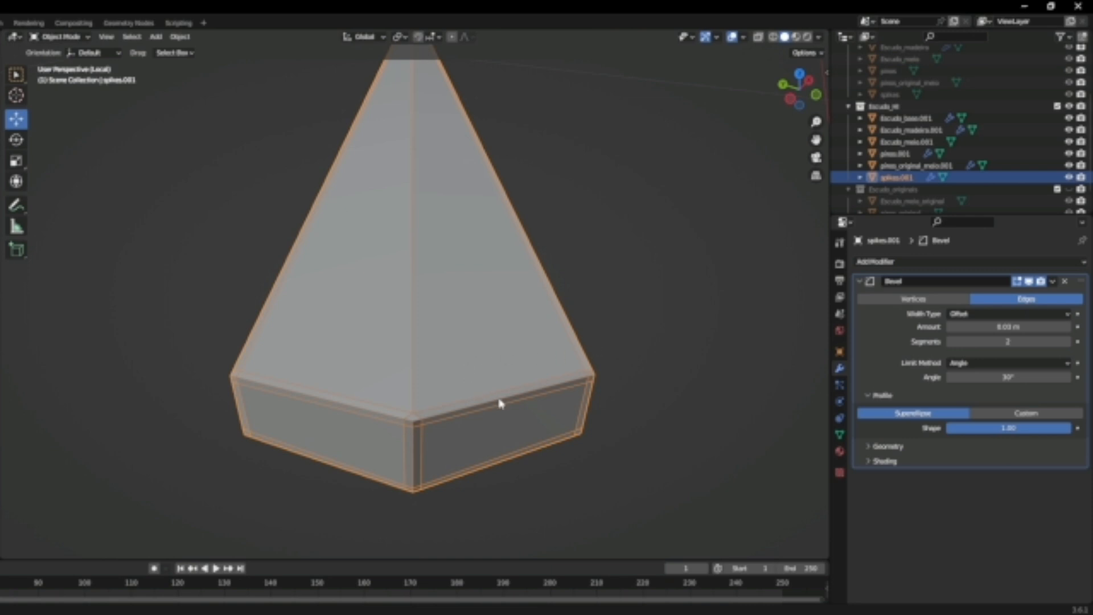
Inspect the beveled corner at the spike's wide end and set the Bevel amount to 0.01 m
{"action": "key", "text": "Tab"}
{"action": "scroll", "coordinate": [471, 408], "scroll_direction": "up", "scroll_amount": 5}
{"action": "scroll", "coordinate": [564, 465], "scroll_direction": "down", "scroll_amount": 5}
{"action": "scroll", "coordinate": [551, 449], "scroll_direction": "up", "scroll_amount": 2}
{"action": "scroll", "coordinate": [533, 404], "scroll_direction": "up", "scroll_amount": 3}
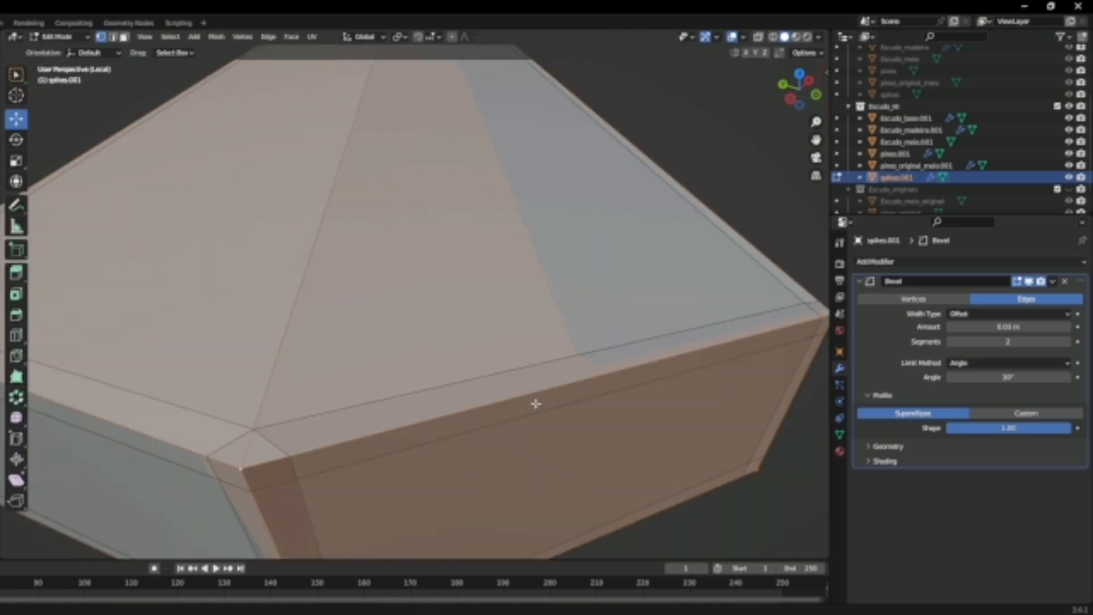
{"action": "mouse_move", "coordinate": [1034, 328]}
{"action": "left_mouse_down"}
{"action": "mouse_move", "coordinate": [1024, 327]}
{"action": "mouse_move", "coordinate": [1038, 327]}
{"action": "left_mouse_up"}
{"action": "left_click", "coordinate": [1019, 329]}
{"action": "type", "text": "0"}
{"action": "key", "text": "Return"}
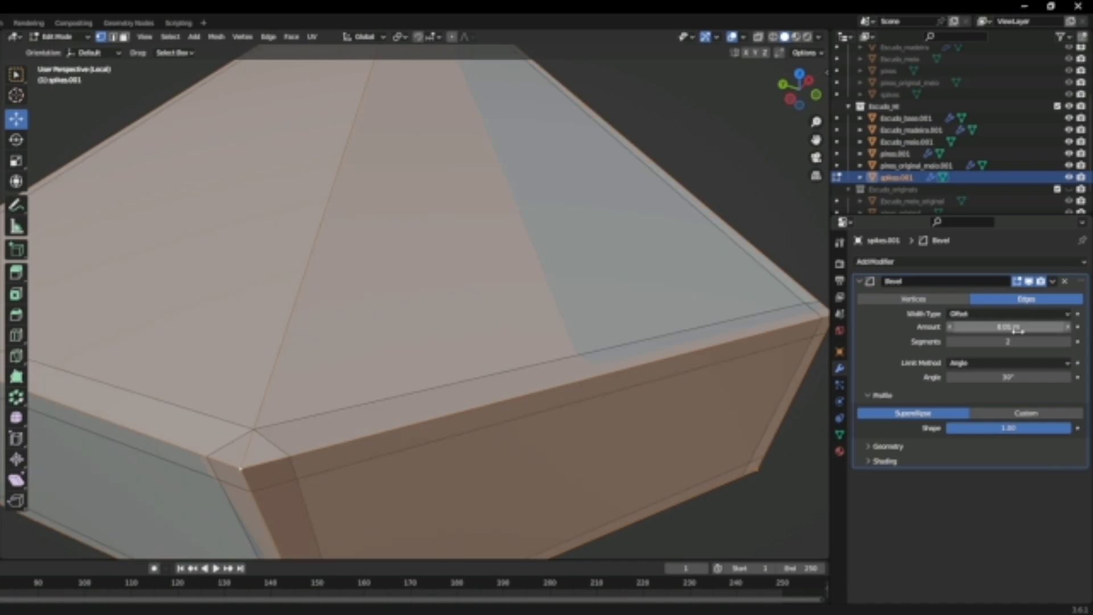
Add a Subdivision Surface modifier to the spike after the Bevel and leave mesh editing
{"action": "scroll", "coordinate": [546, 401], "scroll_direction": "down", "scroll_amount": 5}
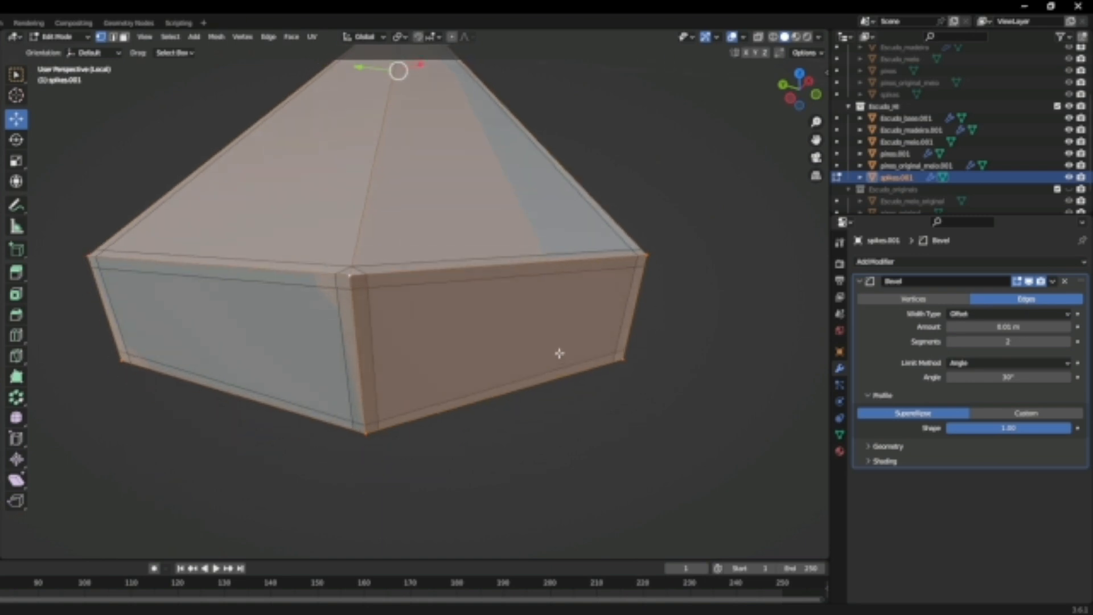
{"action": "scroll", "coordinate": [559, 353], "scroll_direction": "down", "scroll_amount": 2}
{"action": "middle_click_drag", "start_coordinate": [677, 331], "coordinate": [652, 360]}
{"action": "left_click", "coordinate": [990, 262]}
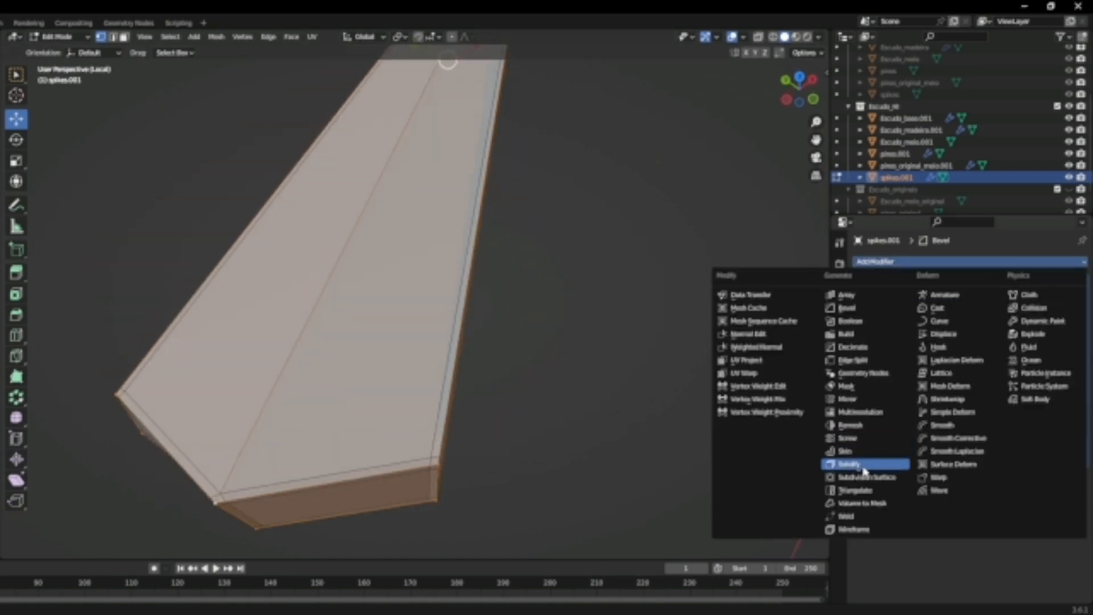
{"action": "left_click", "coordinate": [862, 477]}
{"action": "key", "text": "Tab"}
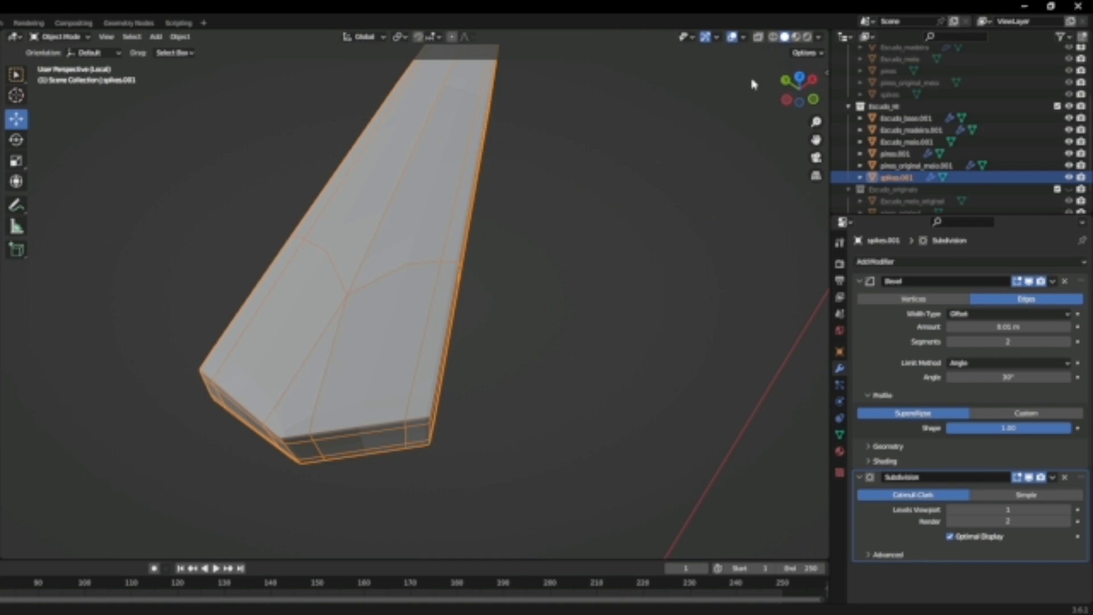
Turn off the wireframe overlay and inspect the shading of the subdivided spike
{"action": "left_click", "coordinate": [743, 37]}
{"action": "left_click", "coordinate": [670, 236]}
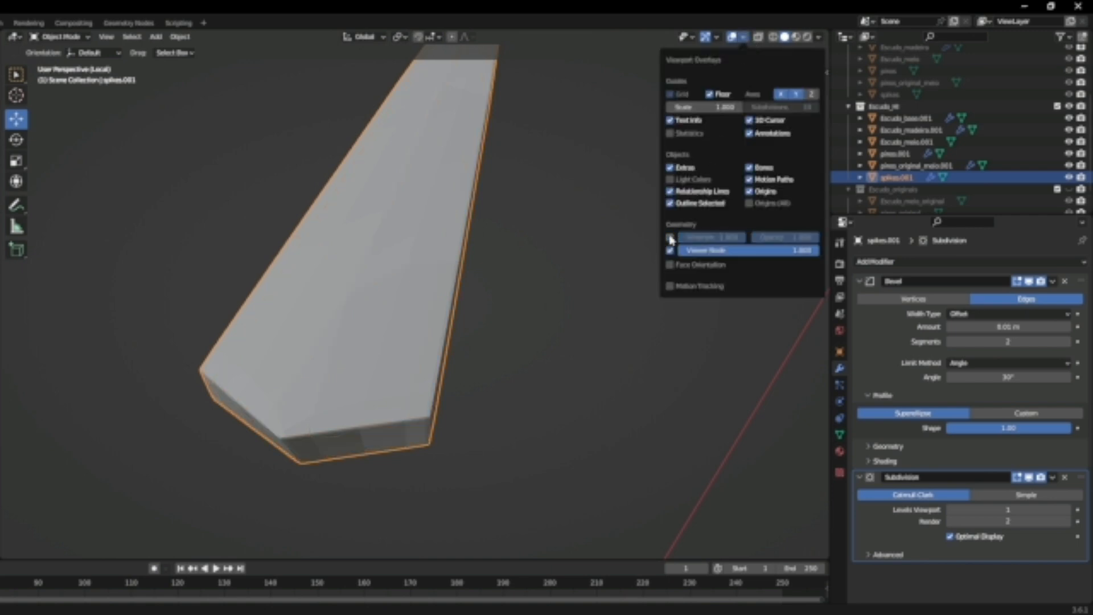
{"action": "left_click", "coordinate": [587, 294]}
{"action": "right_click", "coordinate": [346, 365]}
{"action": "left_click", "coordinate": [452, 213]}
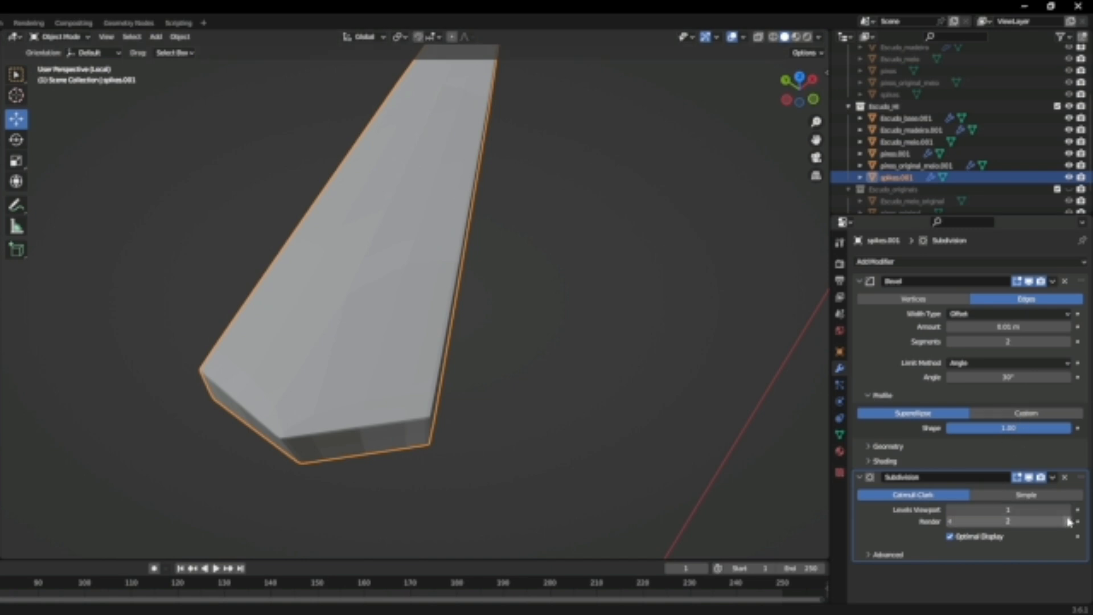
{"action": "left_click_drag", "start_coordinate": [1055, 477], "coordinate": [1035, 544]}
{"action": "middle_click_drag", "start_coordinate": [487, 396], "coordinate": [472, 382]}
{"action": "middle_click_drag", "start_coordinate": [468, 340], "coordinate": [514, 356]}
Select one long sloped face of the spike in face mode and shade it smooth
{"action": "key", "text": "Tab"}
{"action": "key", "text": "alt+a"}
{"action": "left_click", "coordinate": [124, 36]}
{"action": "left_click", "coordinate": [424, 296]}
{"action": "middle_click_drag", "start_coordinate": [500, 350], "coordinate": [464, 298]}
{"action": "right_click", "coordinate": [459, 290]}
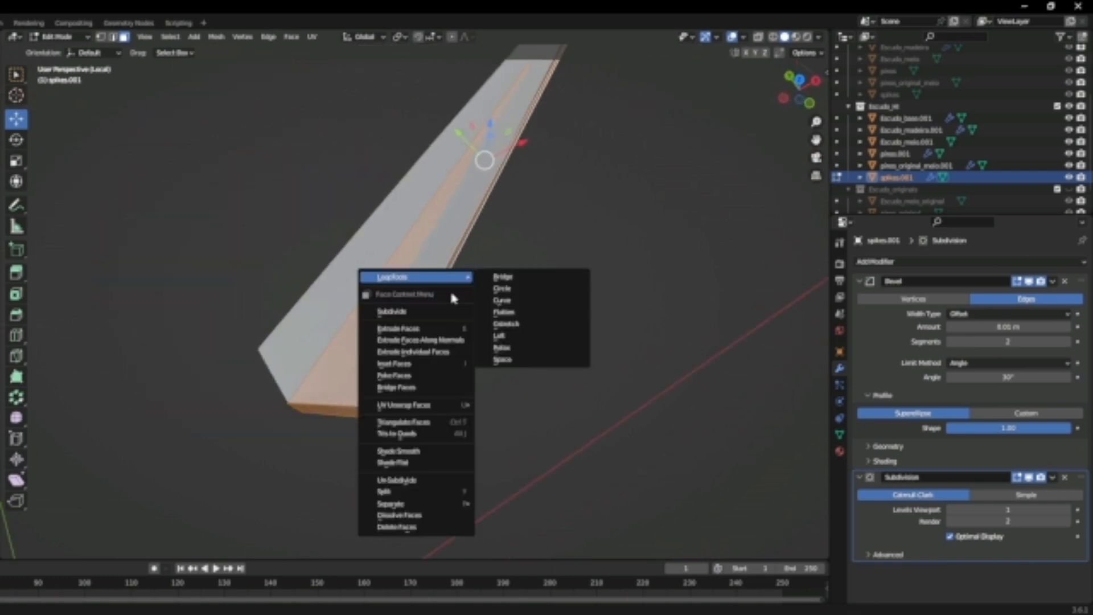
{"action": "right_click", "coordinate": [427, 252]}
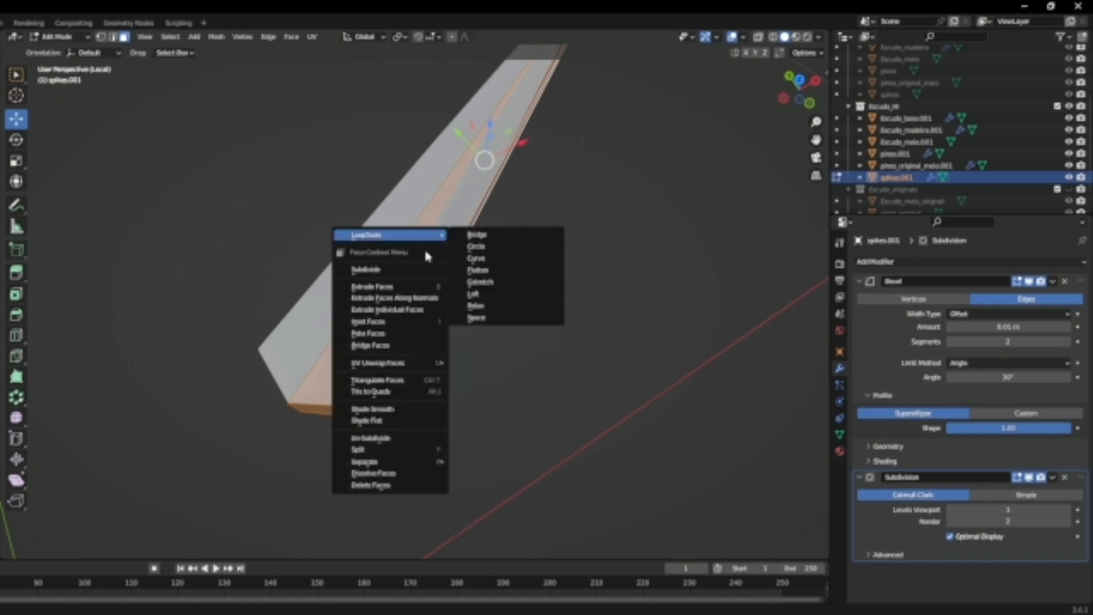
{"action": "left_click", "coordinate": [415, 407]}
Invert the face selection on the spike
{"action": "middle_click_drag", "start_coordinate": [340, 363], "coordinate": [420, 341]}
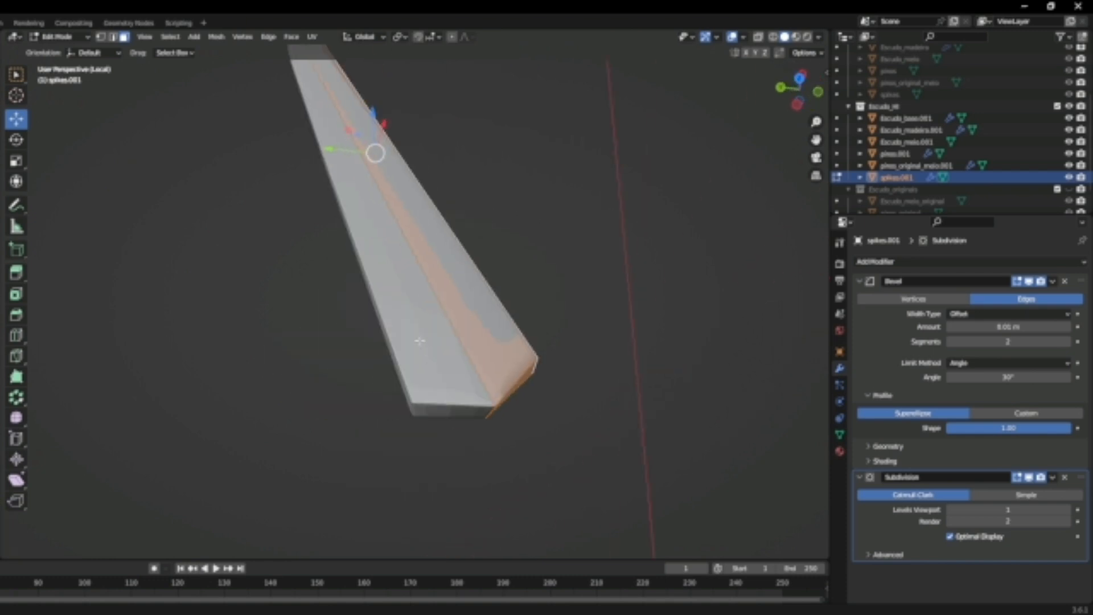
{"action": "left_click", "coordinate": [171, 38]}
{"action": "left_click", "coordinate": [184, 74]}
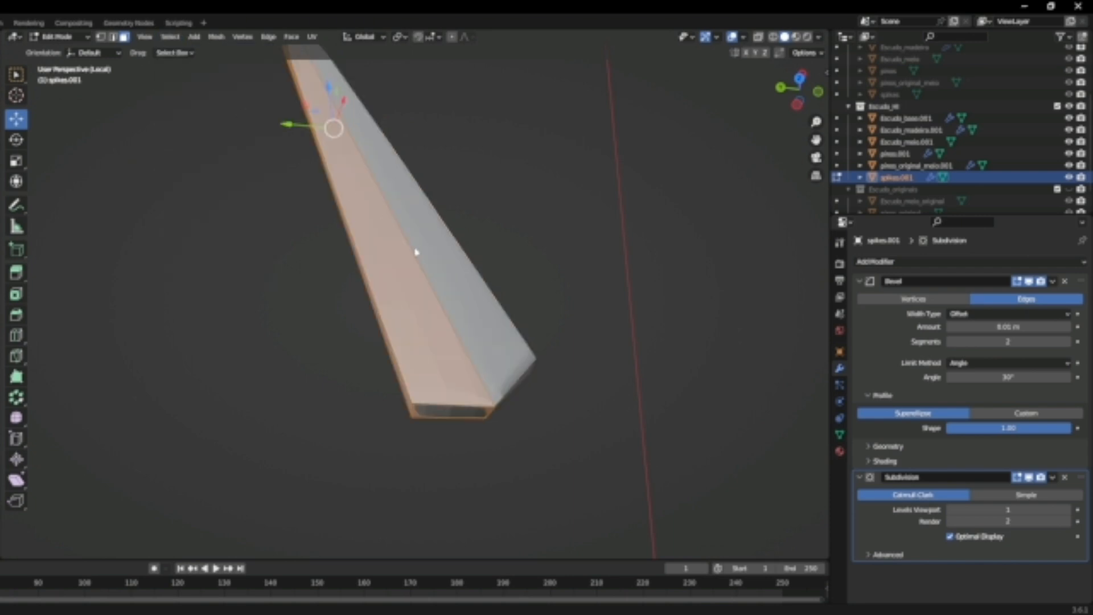
Shade the selected faces of the spike flat, leave mesh editing and deselect the spike
{"action": "right_click", "coordinate": [380, 267]}
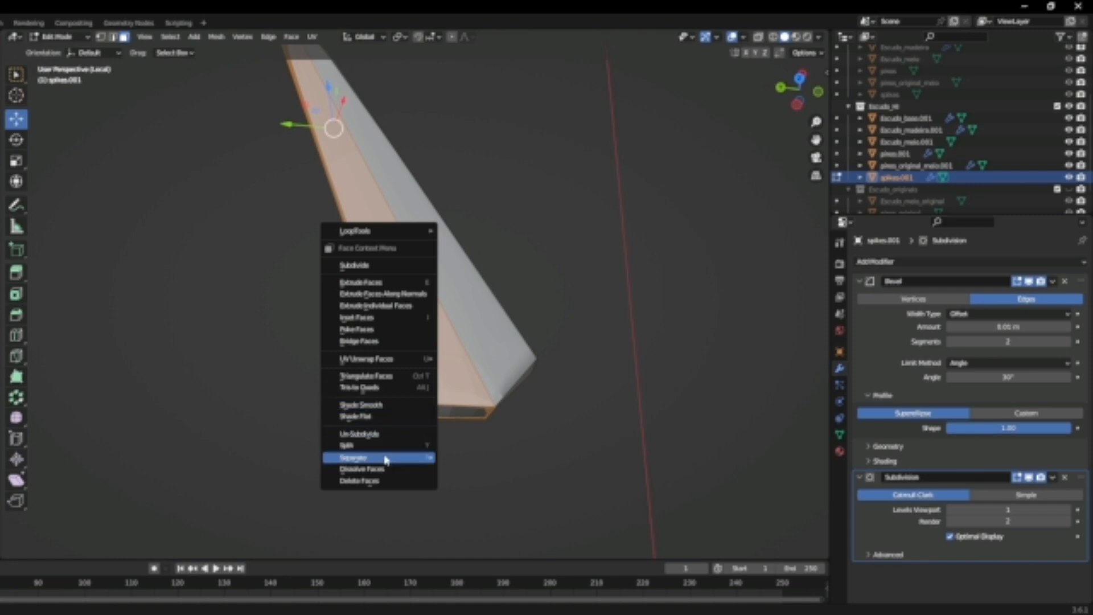
{"action": "left_click", "coordinate": [386, 417]}
{"action": "key", "text": "Tab"}
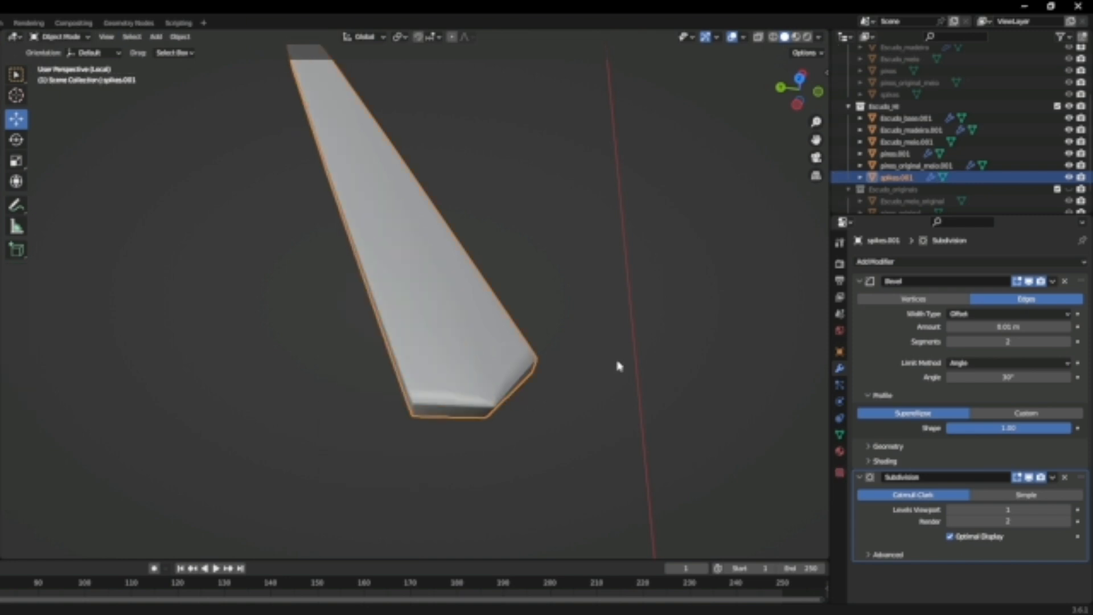
{"action": "left_click", "coordinate": [602, 349]}
{"action": "middle_click_drag", "start_coordinate": [602, 349], "coordinate": [626, 375]}
Switch the viewport lighting to a dark glossy MatCap and inspect the reflections along the spike
{"action": "left_click", "coordinate": [821, 38]}
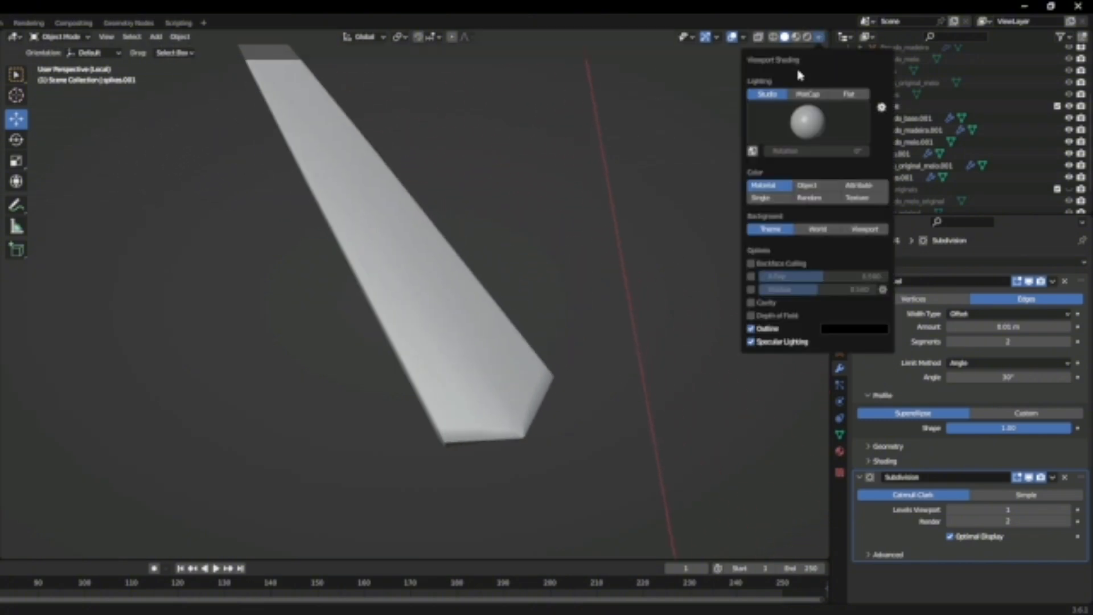
{"action": "left_click", "coordinate": [808, 94]}
{"action": "left_click", "coordinate": [808, 121]}
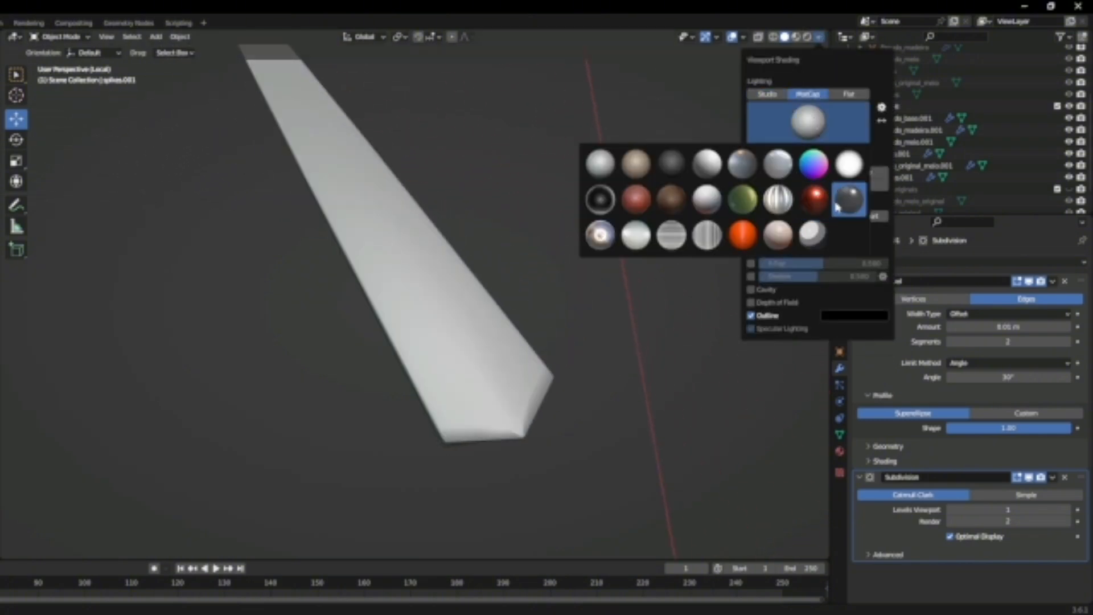
{"action": "left_click", "coordinate": [849, 200]}
{"action": "mouse_move", "coordinate": [569, 251]}
{"action": "middle_mouse_down"}
{"action": "mouse_move", "coordinate": [407, 247]}
{"action": "mouse_move", "coordinate": [378, 281]}
{"action": "mouse_move", "coordinate": [398, 227]}
{"action": "mouse_move", "coordinate": [476, 205]}
{"action": "mouse_move", "coordinate": [496, 235]}
{"action": "mouse_move", "coordinate": [537, 248]}
{"action": "mouse_move", "coordinate": [544, 288]}
{"action": "mouse_move", "coordinate": [480, 259]}
{"action": "mouse_move", "coordinate": [428, 267]}
{"action": "middle_mouse_up"}
Select the whole spike, shade it smooth and check the result from several angles
{"action": "left_click", "coordinate": [429, 267]}
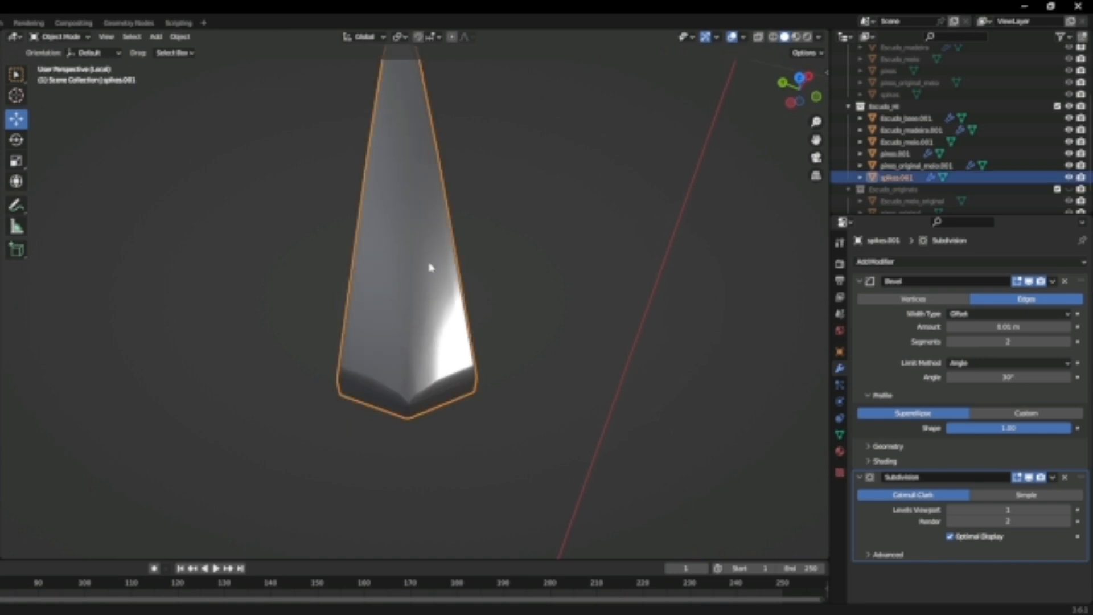
{"action": "right_click", "coordinate": [428, 267]}
{"action": "left_click", "coordinate": [421, 220]}
{"action": "mouse_move", "coordinate": [534, 277]}
{"action": "middle_mouse_down"}
{"action": "mouse_move", "coordinate": [504, 305]}
{"action": "mouse_move", "coordinate": [501, 271]}
{"action": "mouse_move", "coordinate": [521, 245]}
{"action": "mouse_move", "coordinate": [453, 298]}
{"action": "mouse_move", "coordinate": [537, 260]}
{"action": "middle_mouse_up"}
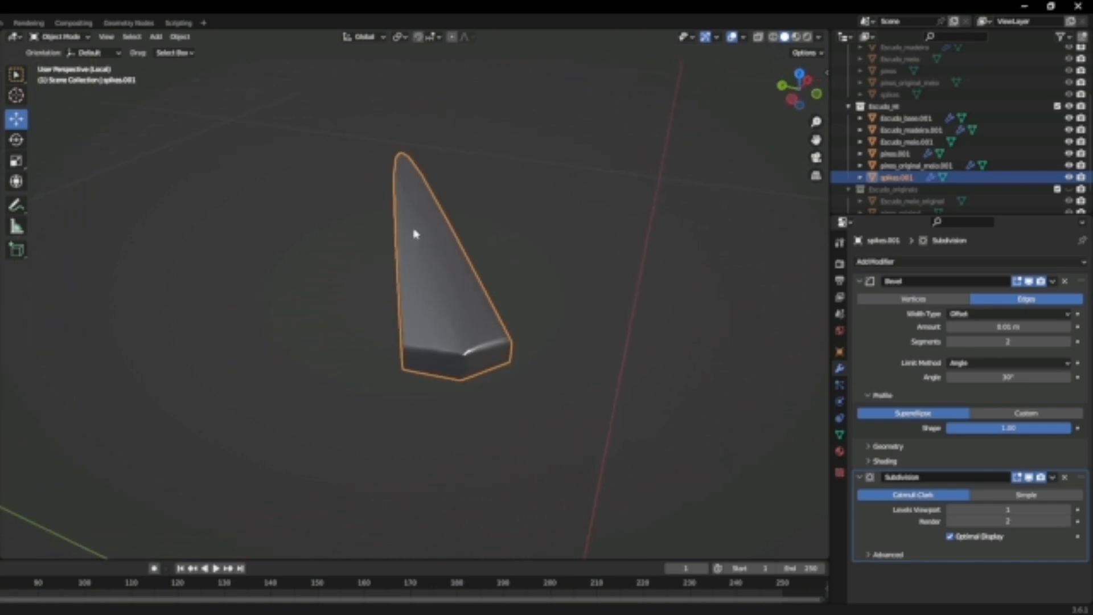
{"action": "middle_click_drag", "start_coordinate": [431, 202], "coordinate": [467, 272]}
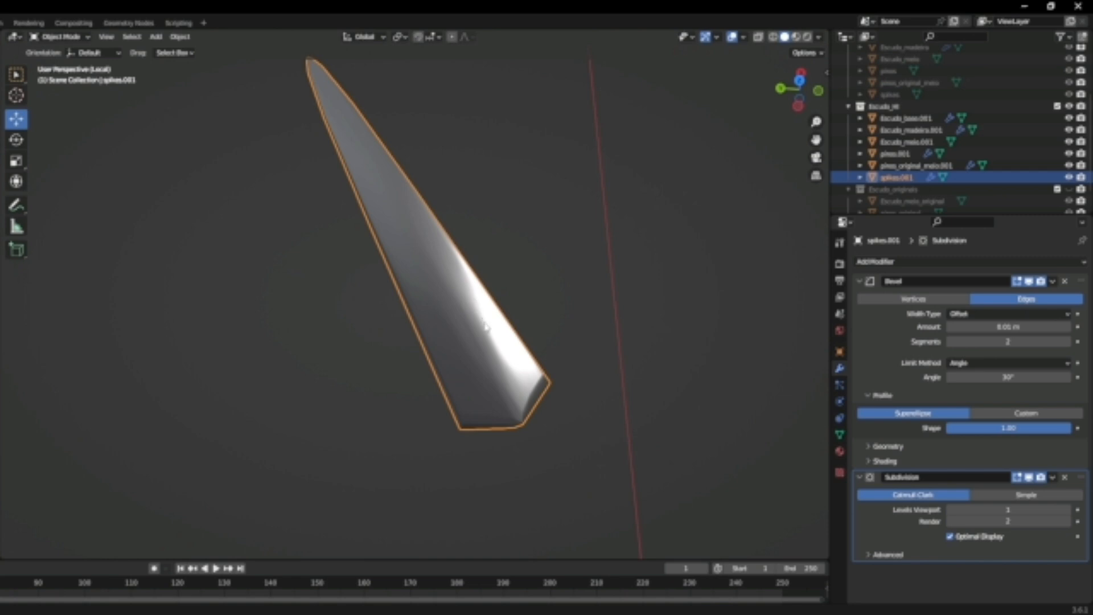
Select the spike's long central ridge edge in edge mode, raise it slightly along Z and leave mesh editing
{"action": "key", "text": "Tab"}
{"action": "middle_click_drag", "start_coordinate": [483, 322], "coordinate": [412, 228]}
{"action": "left_click", "coordinate": [112, 37]}
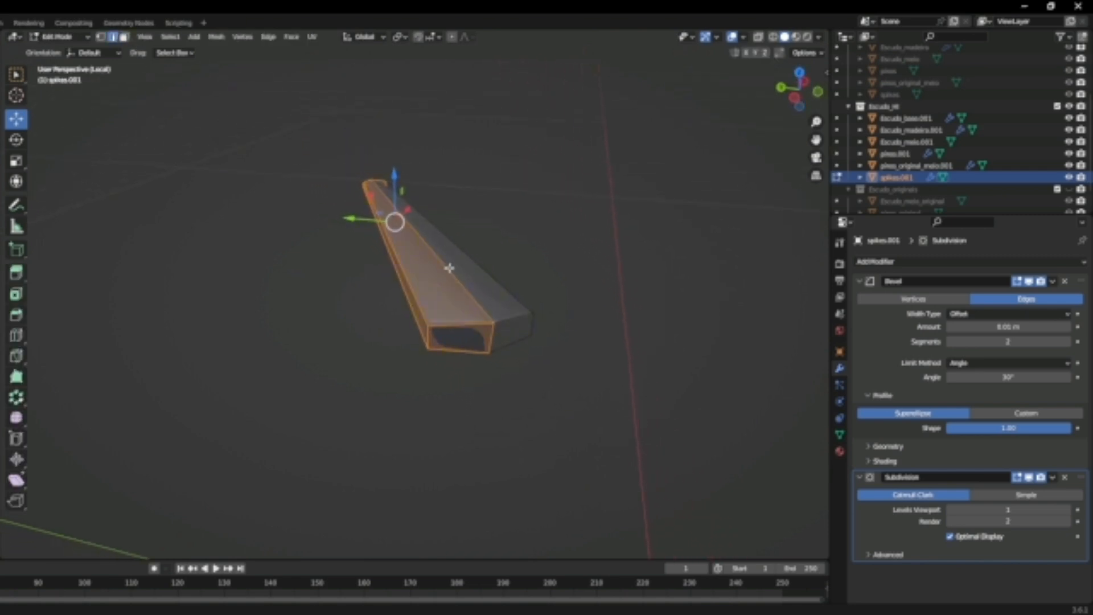
{"action": "left_click", "coordinate": [449, 268]}
{"action": "left_click_drag", "start_coordinate": [411, 186], "coordinate": [412, 177]}
{"action": "key", "text": "Tab"}
Reapply smooth shading to the reshaped spike and inspect its ridge and base
{"action": "middle_click_drag", "start_coordinate": [566, 230], "coordinate": [459, 290]}
{"action": "right_click", "coordinate": [459, 290]}
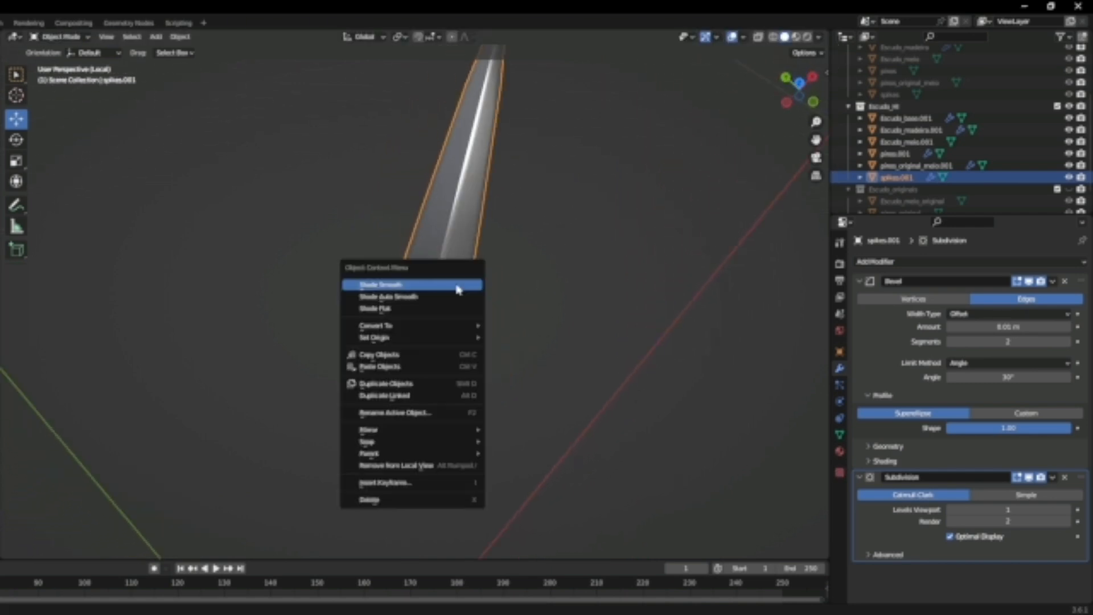
{"action": "left_click", "coordinate": [429, 285]}
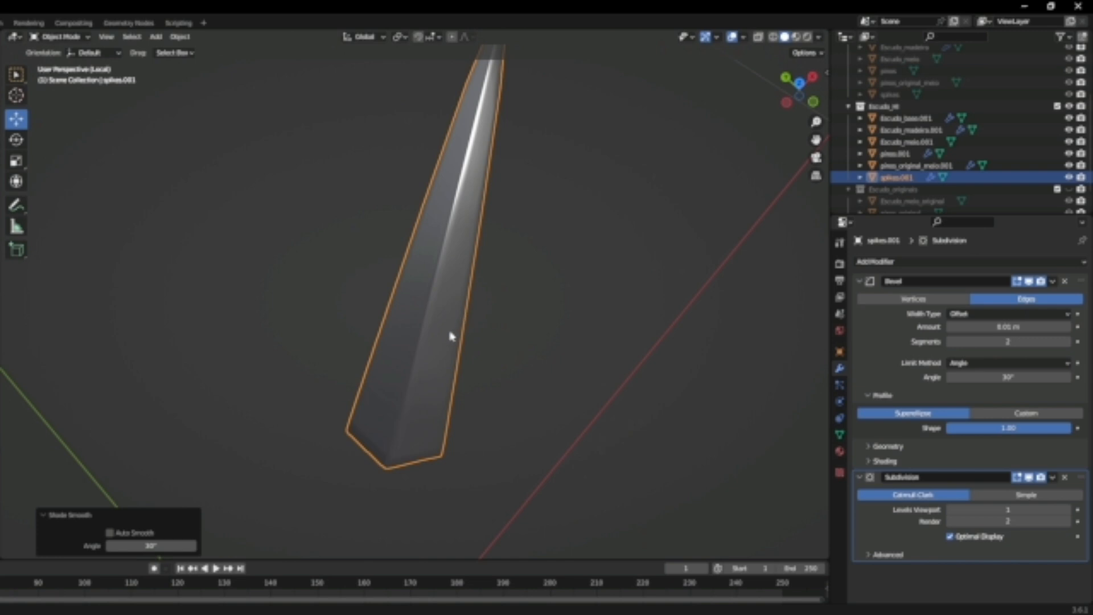
{"action": "scroll", "coordinate": [450, 336], "scroll_direction": "up", "scroll_amount": 5}
{"action": "middle_click_drag", "start_coordinate": [390, 341], "coordinate": [385, 292]}
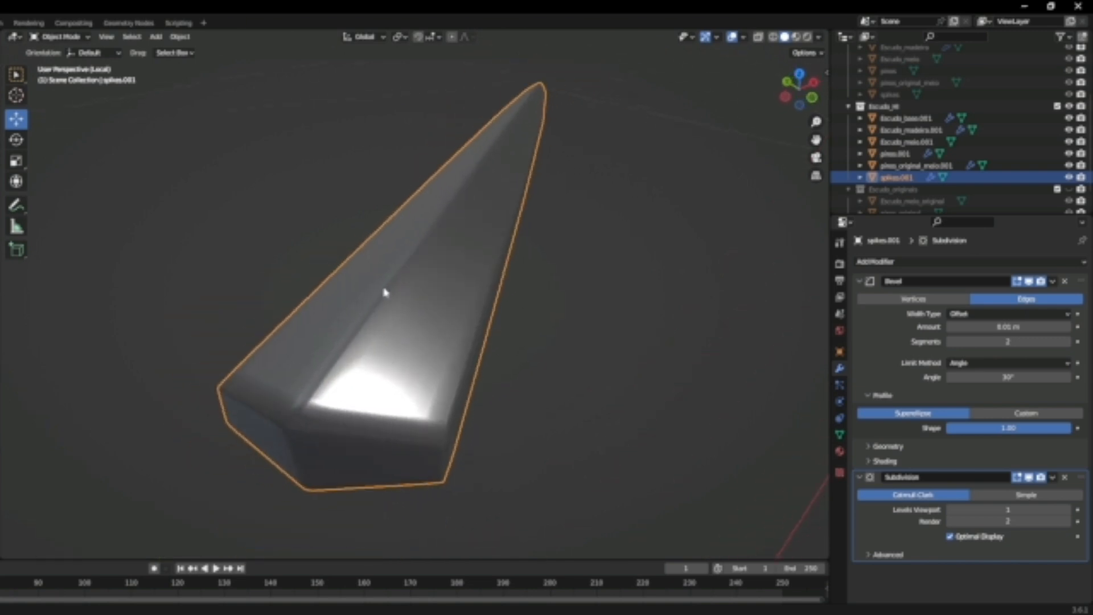
Raise the spike's central ridge edge a little further and return to Object Mode
{"action": "key", "text": "Tab"}
{"action": "left_click_drag", "start_coordinate": [480, 123], "coordinate": [483, 110]}
{"action": "key", "text": "Tab"}
{"action": "mouse_move", "coordinate": [603, 262]}
{"action": "middle_mouse_down"}
{"action": "mouse_move", "coordinate": [573, 354]}
{"action": "mouse_move", "coordinate": [614, 288]}
{"action": "mouse_move", "coordinate": [595, 267]}
{"action": "middle_mouse_up"}
Restore Studio viewport lighting, deselect the spike and leave local view to show the full shield
{"action": "left_click", "coordinate": [819, 36]}
{"action": "left_click", "coordinate": [767, 94]}
{"action": "left_click", "coordinate": [630, 266]}
{"action": "key", "text": "KP_Divide"}
{"action": "scroll", "coordinate": [497, 359], "scroll_direction": "up", "scroll_amount": 3}
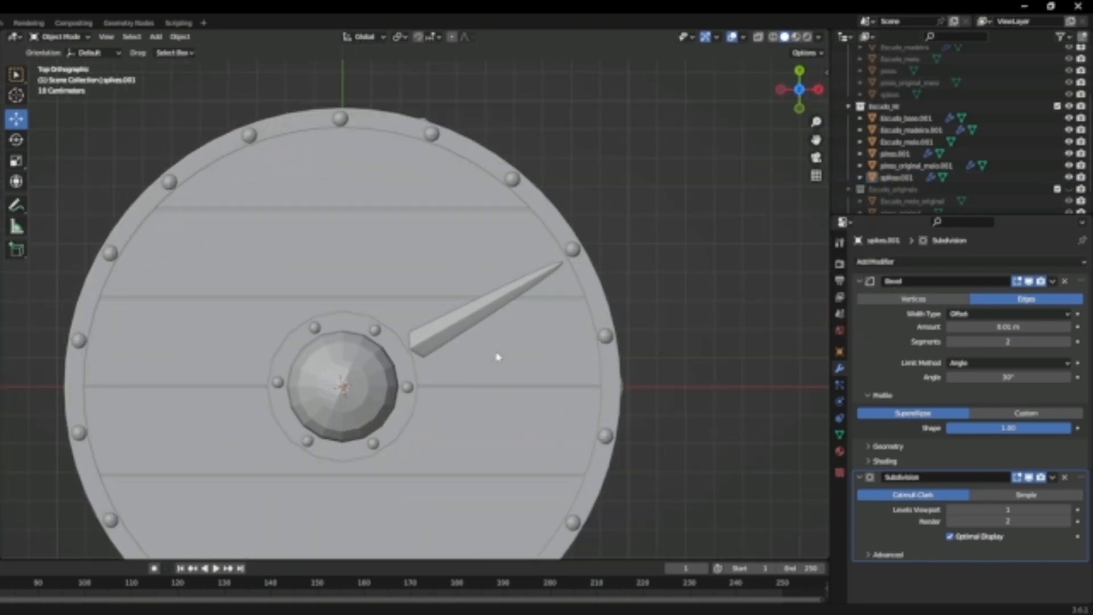
{"action": "scroll", "coordinate": [481, 344], "scroll_direction": "down", "scroll_amount": 3}
From the top view, Spin the whole spike mesh around Z in 5 steps through about 299° using duplicates
{"action": "key", "text": "Tab"}
{"action": "key", "text": "a"}
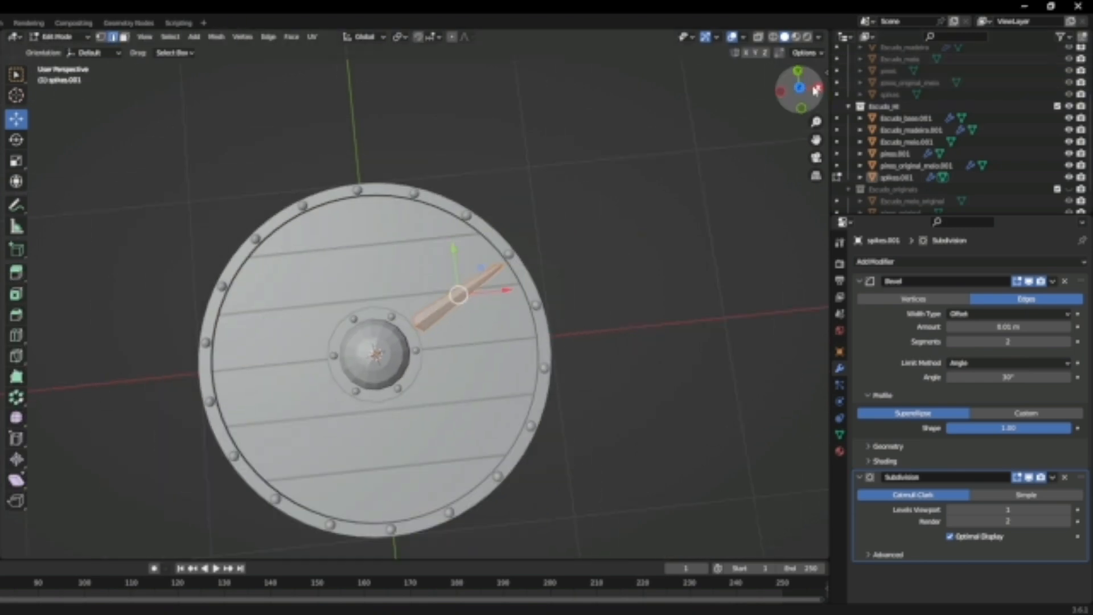
{"action": "left_click", "coordinate": [799, 90]}
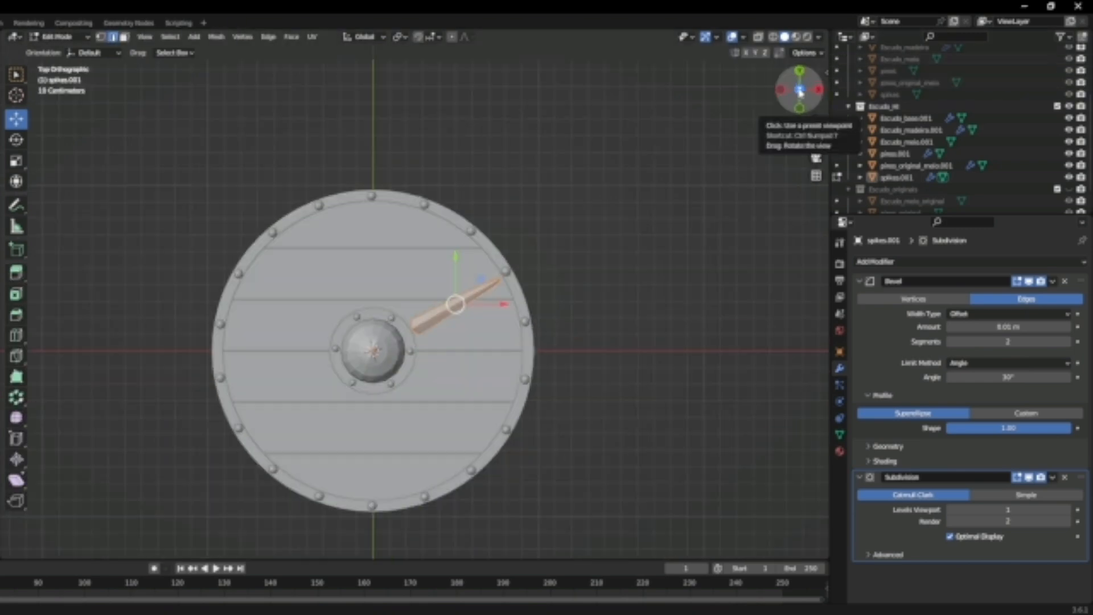
{"action": "left_click", "coordinate": [16, 397]}
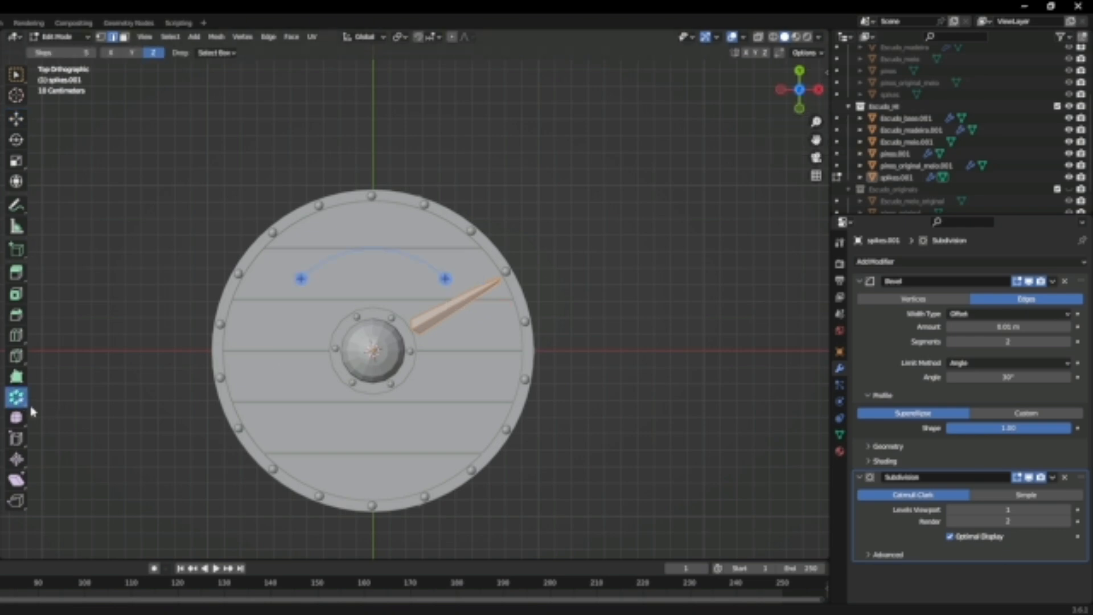
{"action": "left_click_drag", "start_coordinate": [444, 279], "coordinate": [352, 267]}
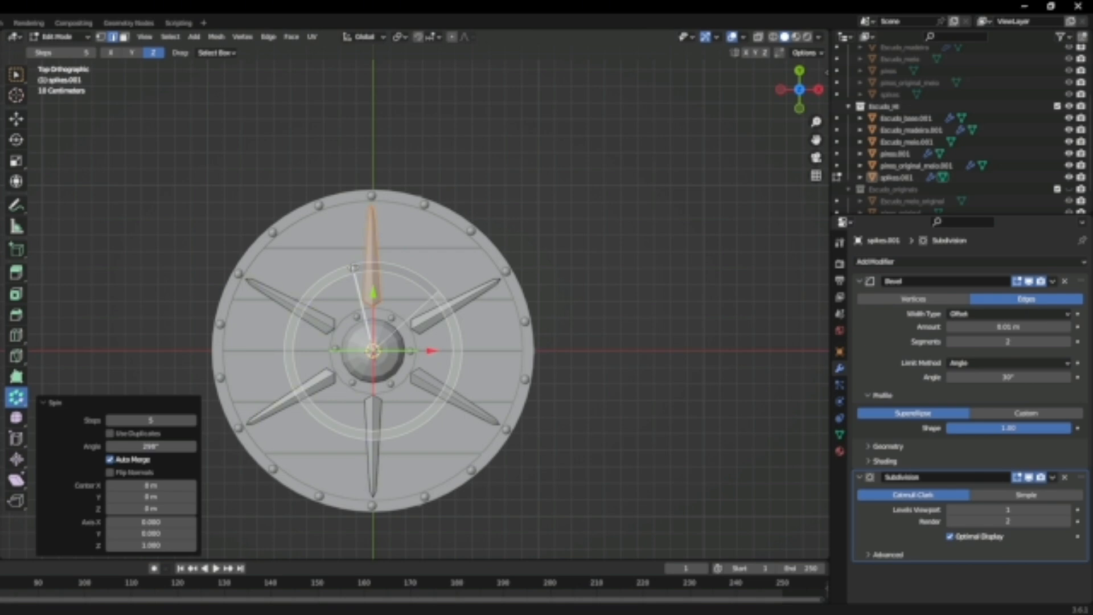
{"action": "left_click_drag", "start_coordinate": [354, 267], "coordinate": [354, 267]}
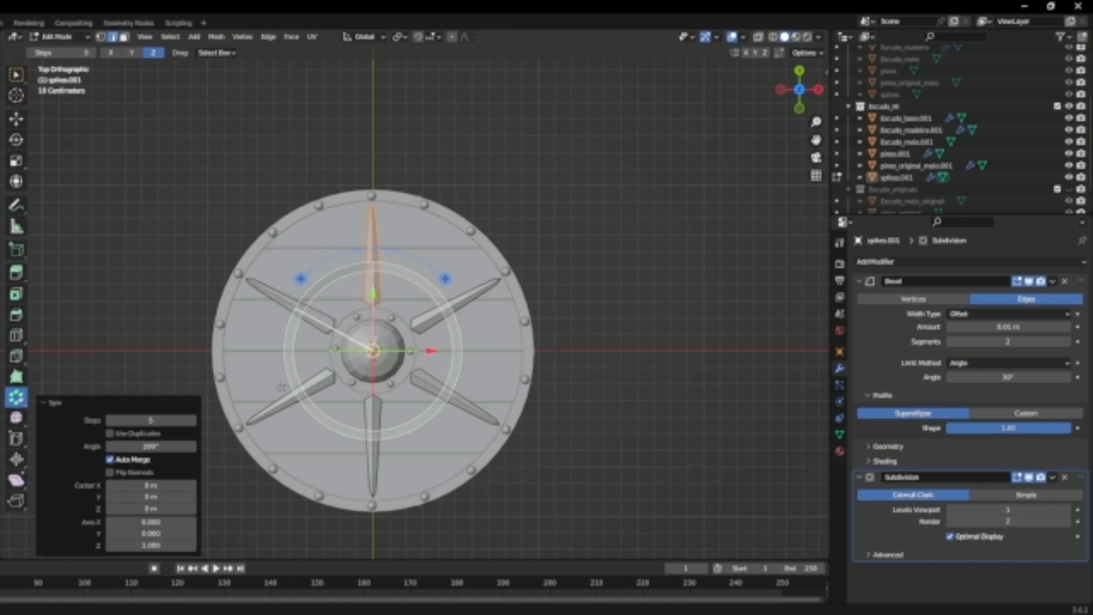
{"action": "left_click", "coordinate": [131, 433]}
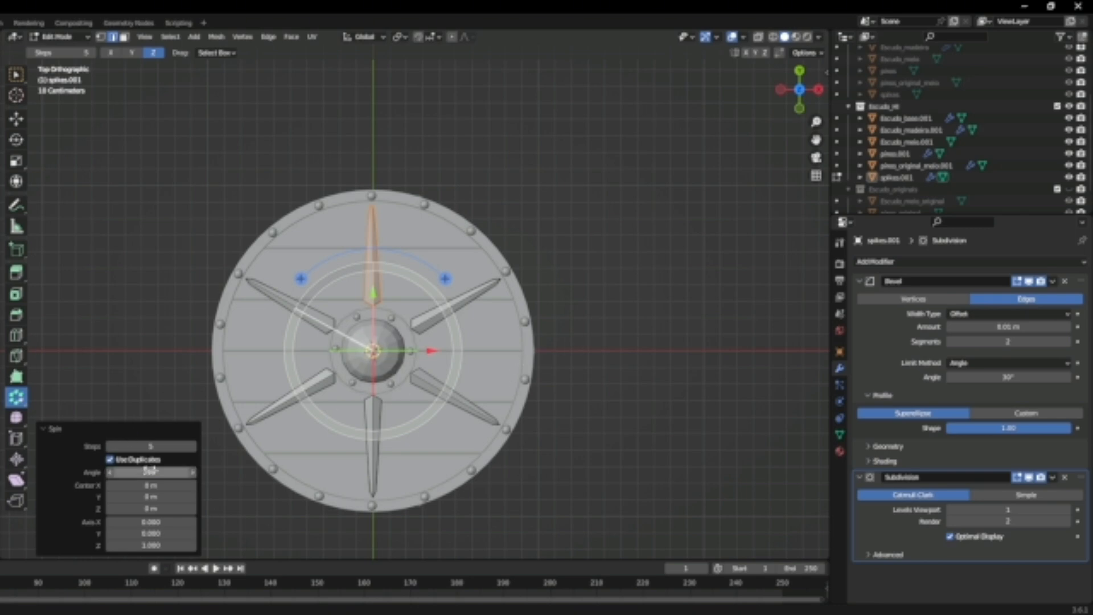
{"action": "key", "text": "Tab"}
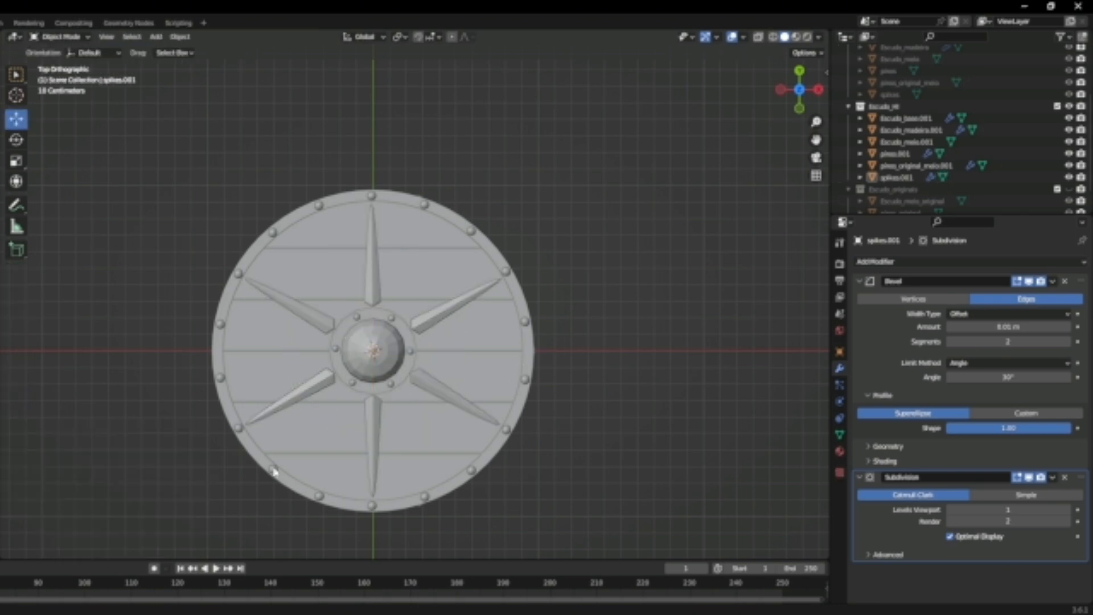
Select the central boss Escudo_meio.001 and isolate it in local view
{"action": "scroll", "coordinate": [501, 409], "scroll_direction": "up", "scroll_amount": 3}
{"action": "middle_click_drag", "start_coordinate": [429, 405], "coordinate": [584, 357]}
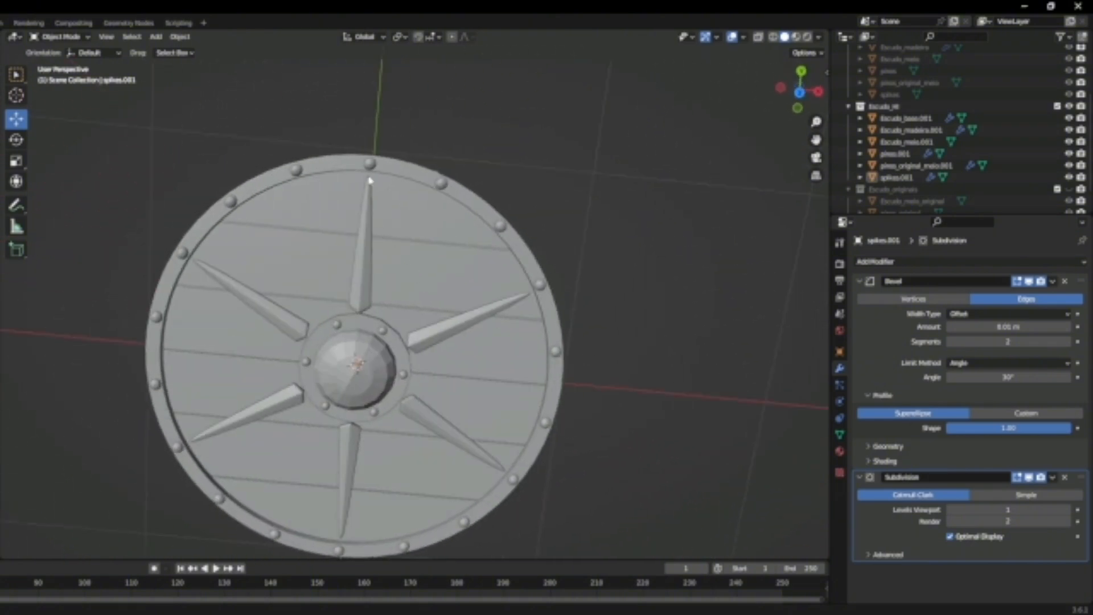
{"action": "middle_click_drag", "start_coordinate": [457, 336], "coordinate": [493, 339]}
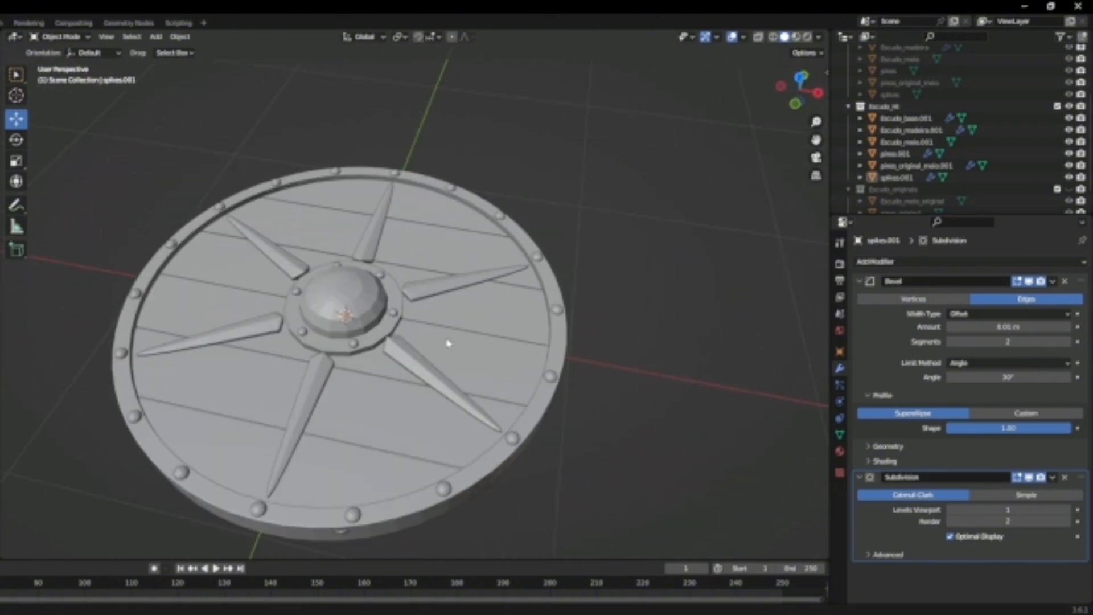
{"action": "left_click", "coordinate": [370, 297]}
{"action": "scroll", "coordinate": [397, 333], "scroll_direction": "up", "scroll_amount": 2}
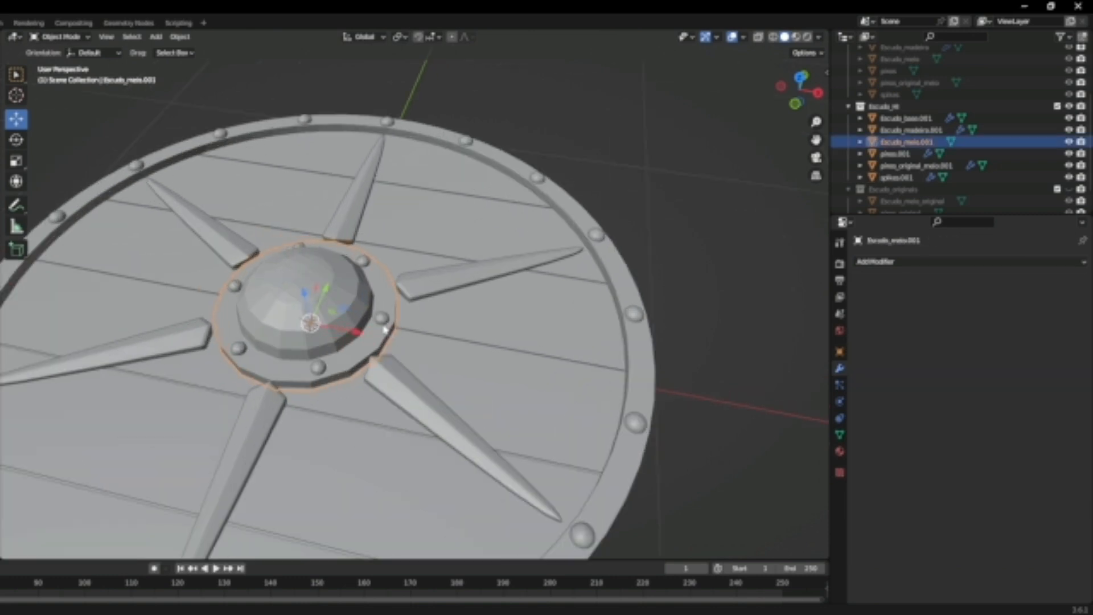
{"action": "key", "text": "KP_Divide"}
{"action": "scroll", "coordinate": [384, 329], "scroll_direction": "up", "scroll_amount": 3}
{"action": "middle_click_drag", "start_coordinate": [500, 308], "coordinate": [508, 262]}
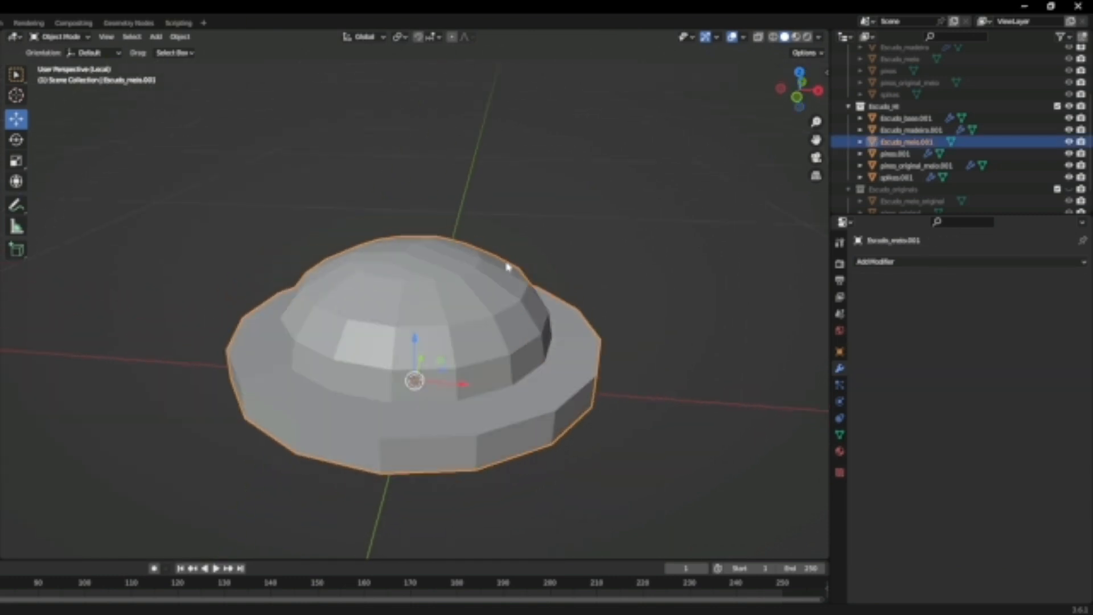
Add support loops on both sides of the boss flange's upper outer edge, with slide factors of about -0.764 and -0.816
{"action": "key", "text": "Tab"}
{"action": "middle_click_drag", "start_coordinate": [500, 347], "coordinate": [522, 392]}
{"action": "key", "text": "ctrl+r"}
{"action": "left_click", "coordinate": [555, 418]}
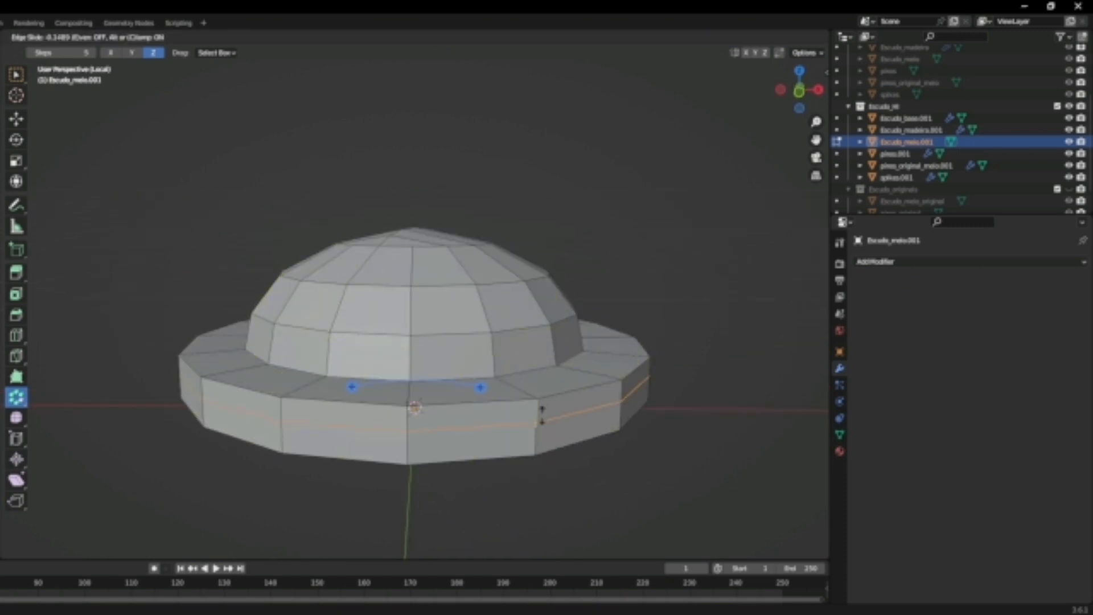
{"action": "left_click", "coordinate": [540, 399]}
{"action": "key", "text": "ctrl+r"}
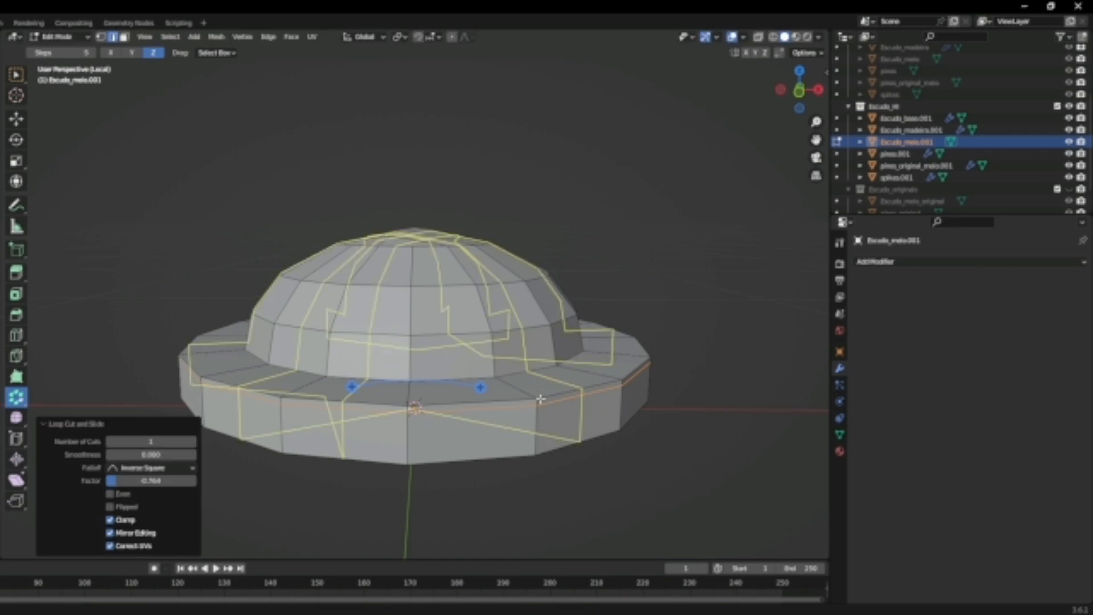
{"action": "left_click", "coordinate": [613, 374]}
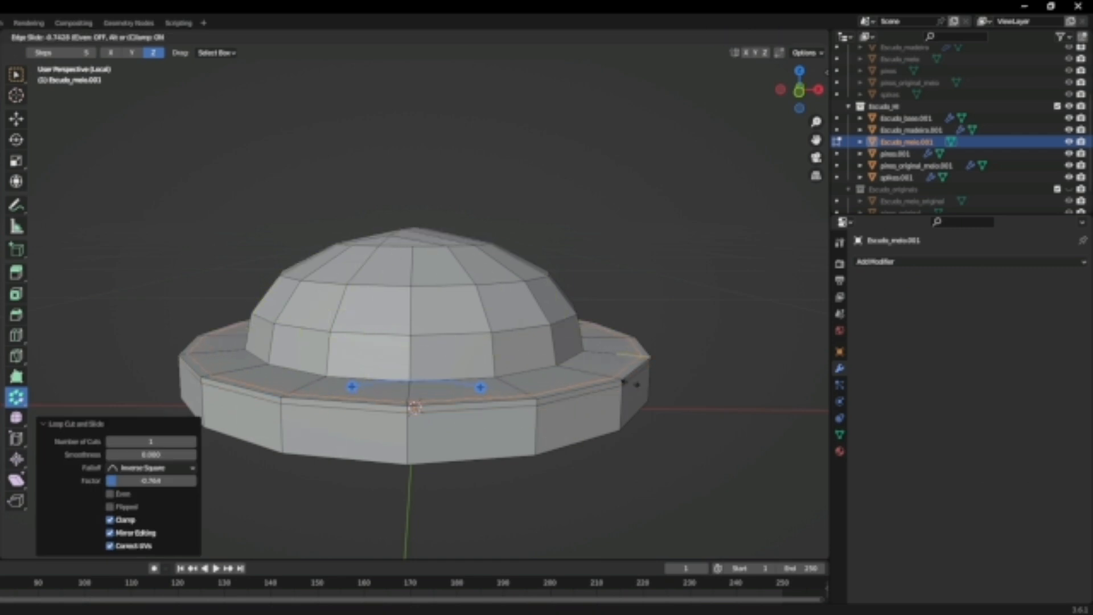
{"action": "left_click", "coordinate": [626, 427]}
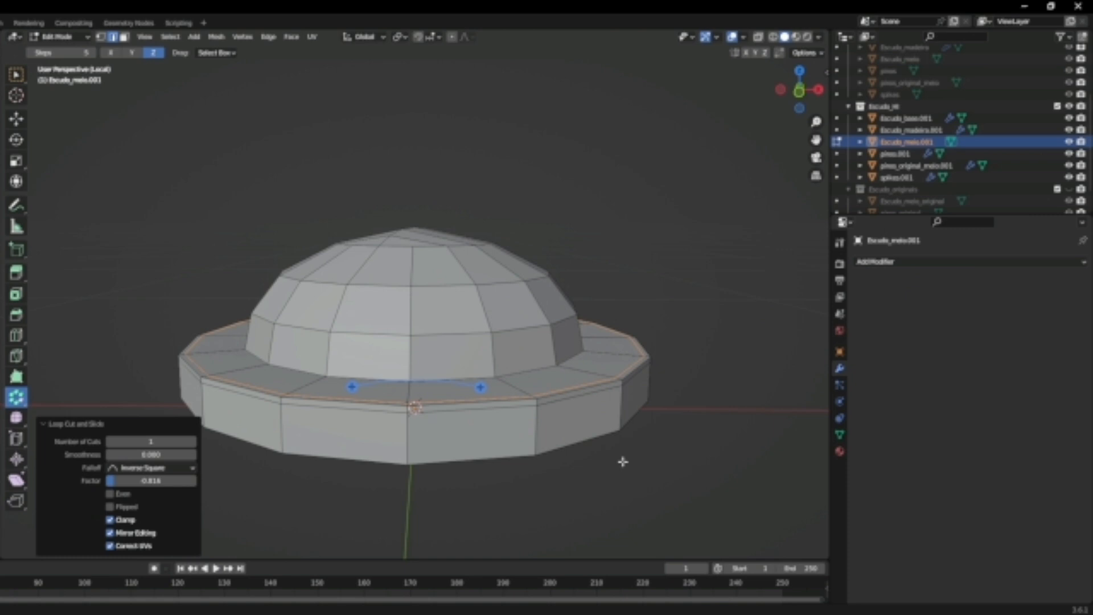
Select all the wedge-shaped faces on the underside of the boss in face mode and delete them
{"action": "middle_click_drag", "start_coordinate": [707, 500], "coordinate": [564, 373]}
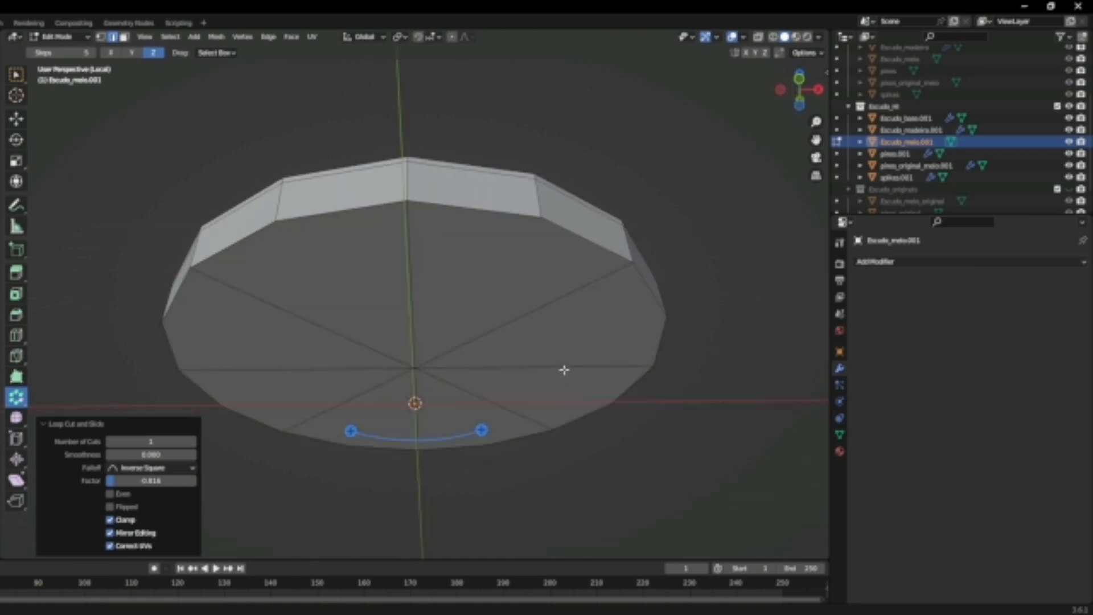
{"action": "key", "text": "Tab"}
{"action": "key", "text": "Tab"}
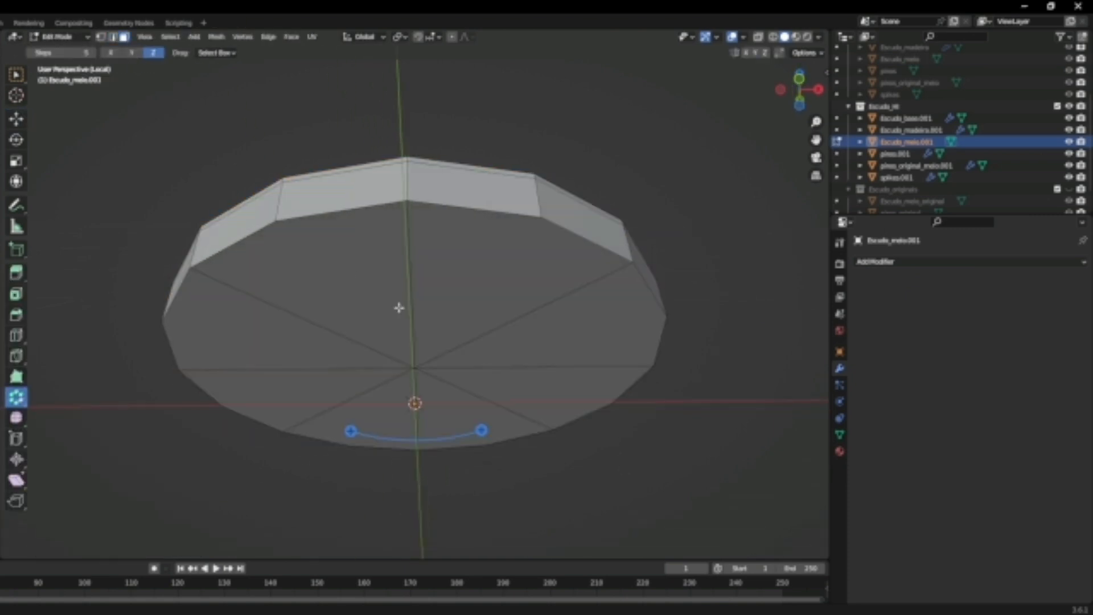
{"action": "left_click", "coordinate": [398, 307]}
{"action": "left_click", "coordinate": [313, 342], "text": "shift"}
{"action": "left_click", "coordinate": [293, 385], "text": "shift"}
{"action": "left_click", "coordinate": [366, 407], "text": "shift"}
{"action": "left_click", "coordinate": [455, 401], "text": "shift"}
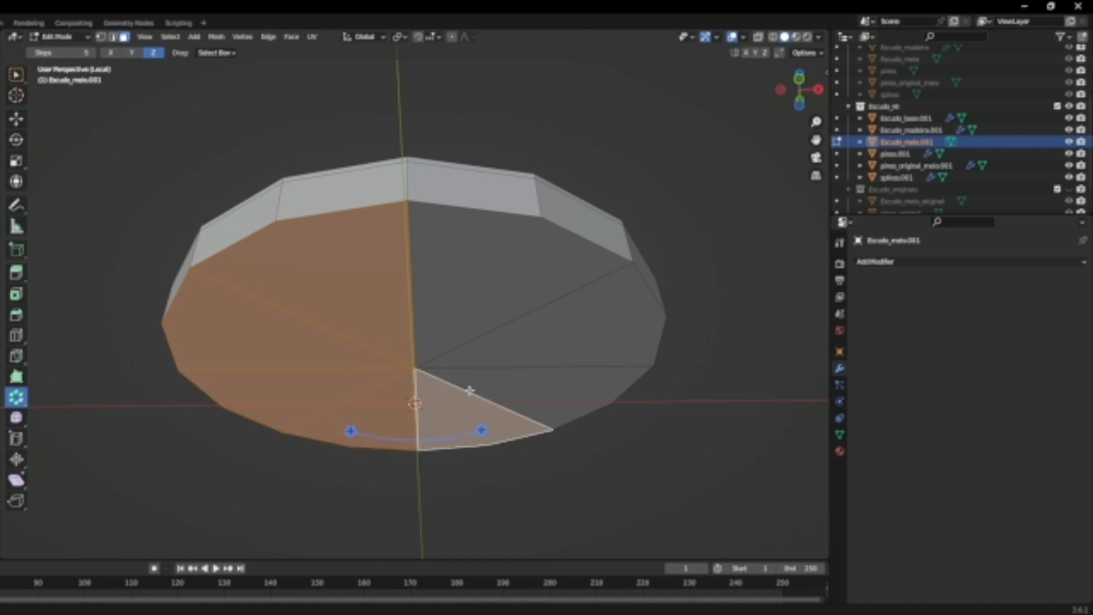
{"action": "left_click", "coordinate": [512, 393], "text": "shift"}
{"action": "left_click", "coordinate": [534, 339], "text": "shift"}
{"action": "left_click", "coordinate": [447, 265], "text": "shift"}
{"action": "key", "text": "x"}
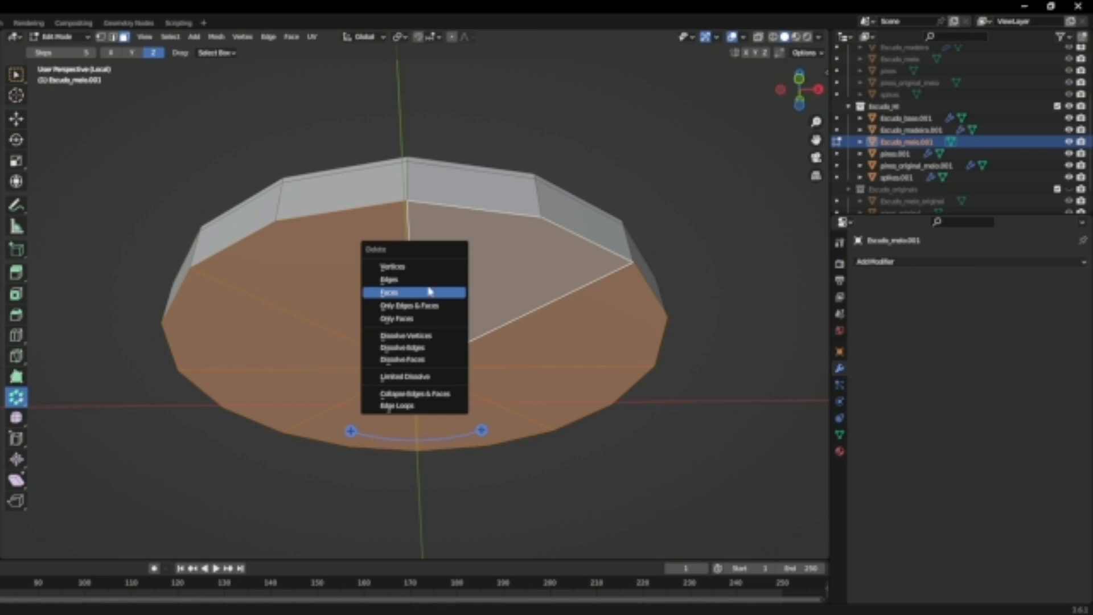
{"action": "left_click", "coordinate": [437, 292]}
Add a support loop near the lower edge of the boss flange's side wall, with a slide factor of about 0.762
{"action": "middle_click_drag", "start_coordinate": [628, 440], "coordinate": [484, 484]}
{"action": "key", "text": "Tab"}
{"action": "key", "text": "Tab"}
{"action": "key", "text": "ctrl+r"}
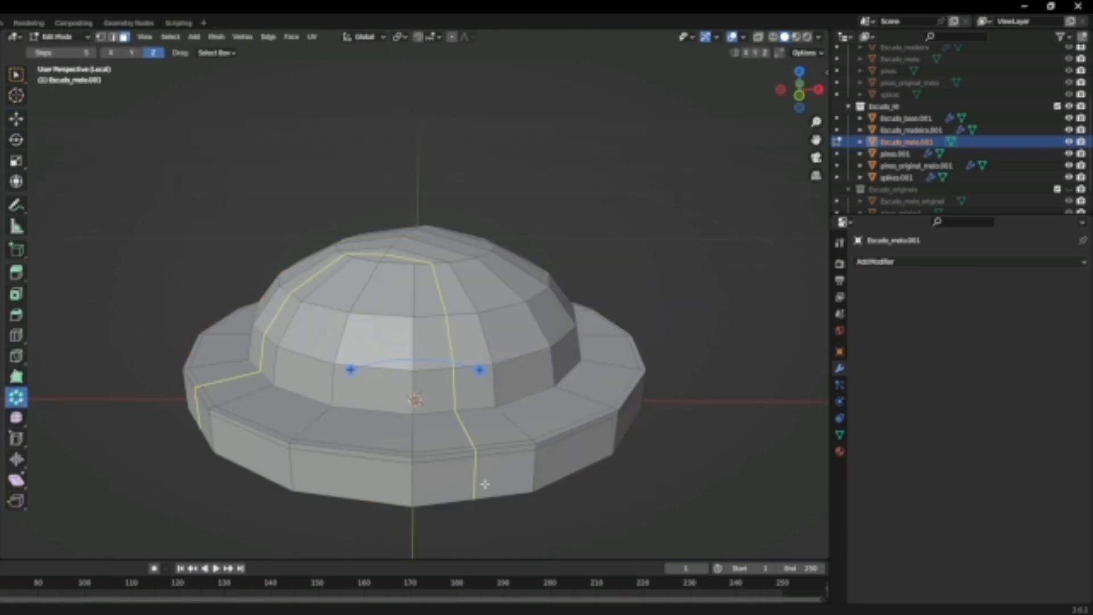
{"action": "left_click", "coordinate": [535, 481]}
{"action": "left_click", "coordinate": [544, 491]}
Add a support loop on the flange's top surface close to the dome's base, with a slide factor of about 0.735
{"action": "key", "text": "ctrl+r"}
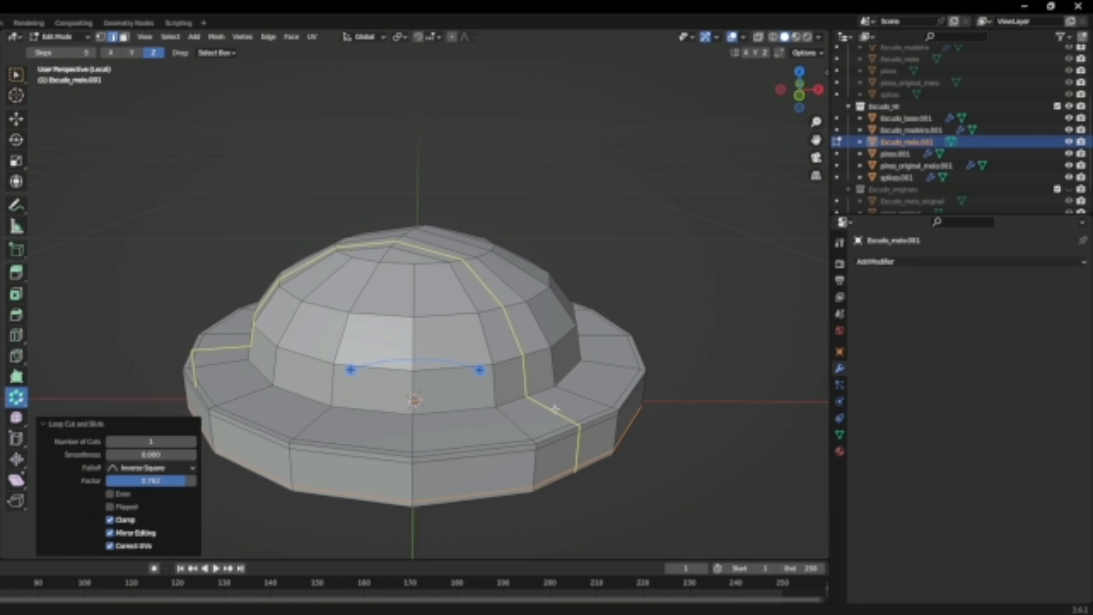
{"action": "left_click", "coordinate": [515, 411]}
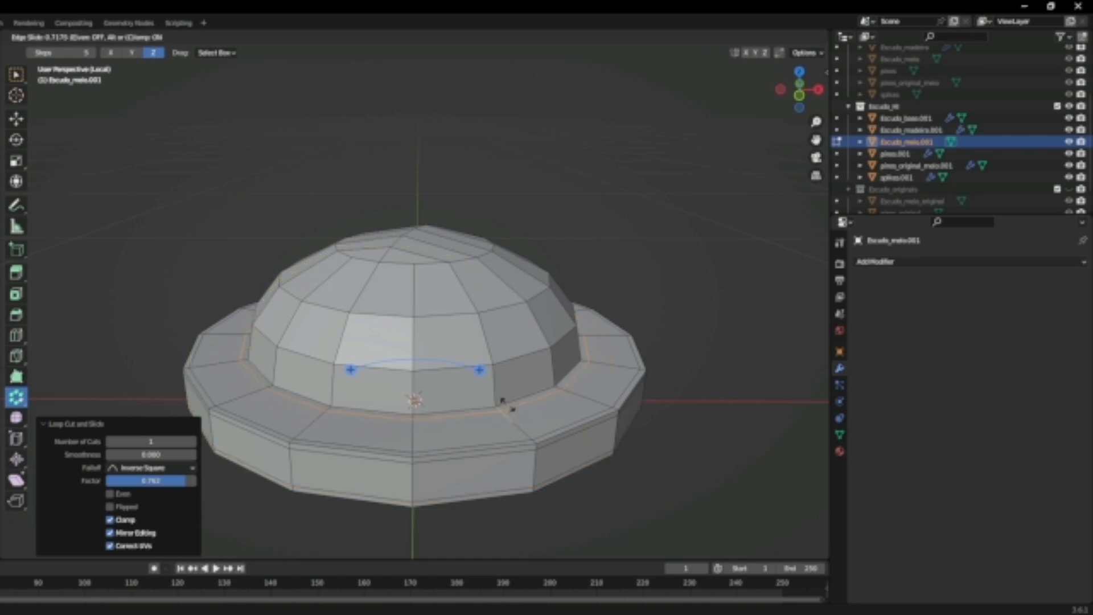
{"action": "left_click", "coordinate": [508, 405]}
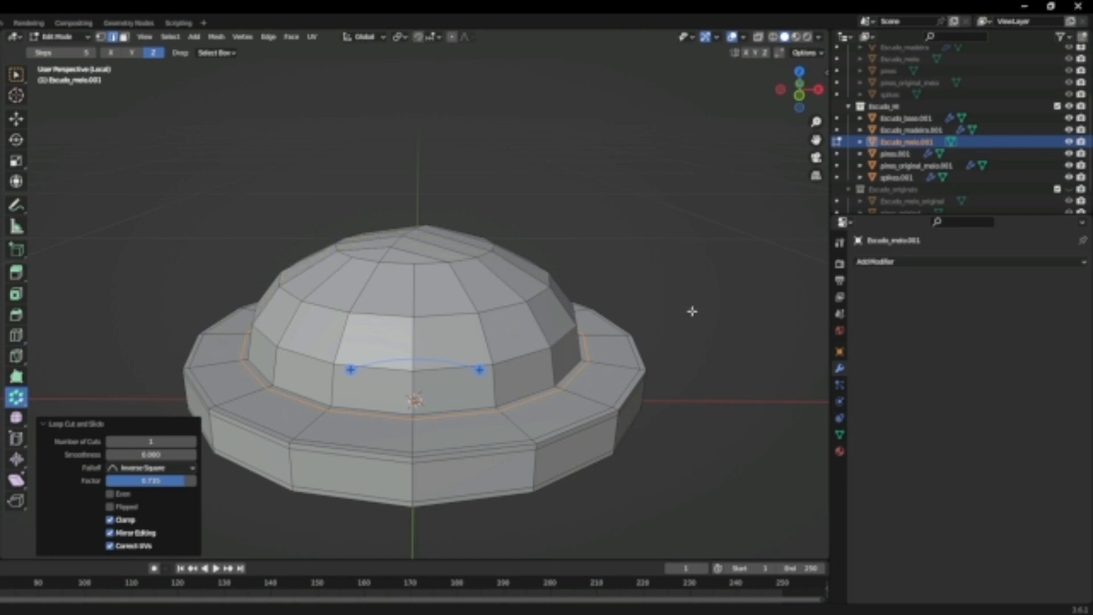
Add a Subdivision Surface modifier to the boss Escudo_meio.001 and shade it smooth
{"action": "left_click", "coordinate": [985, 263]}
{"action": "left_click", "coordinate": [863, 486]}
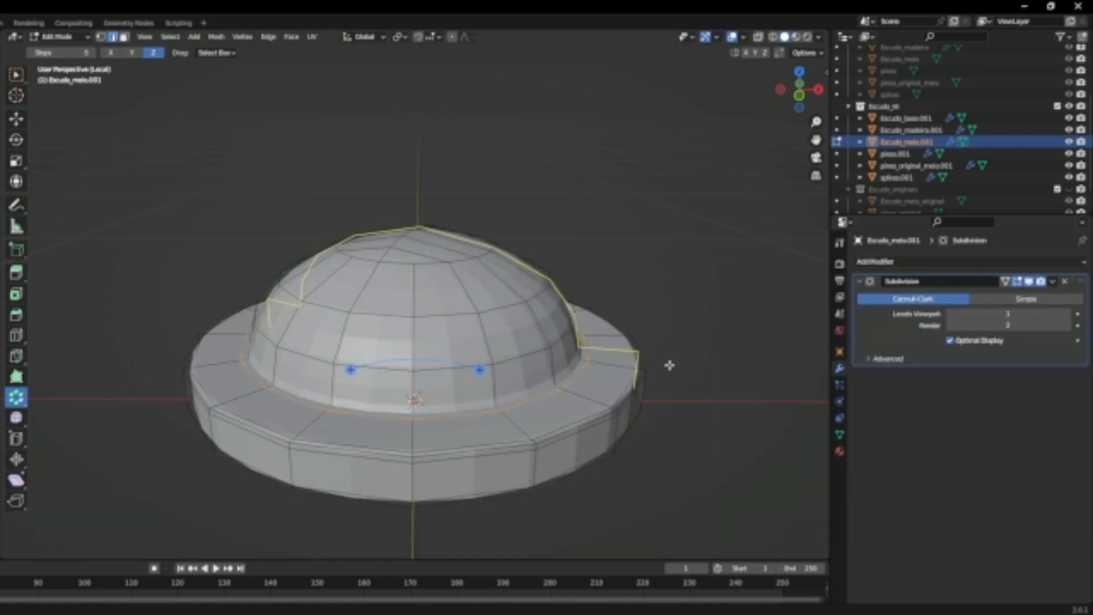
{"action": "left_click_drag", "start_coordinate": [578, 342], "coordinate": [591, 354]}
{"action": "key", "text": "Tab"}
{"action": "right_click", "coordinate": [558, 364]}
{"action": "left_click", "coordinate": [558, 362]}
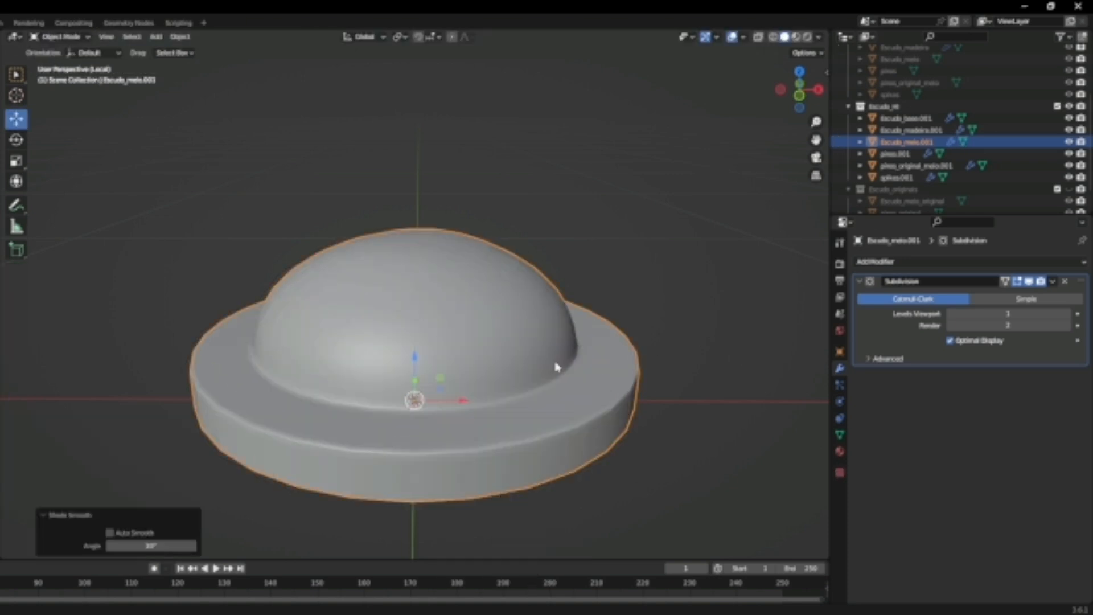
{"action": "left_click", "coordinate": [692, 421]}
Try a viewport subdivision level one step higher on the boss, compare its smoothness from above, and step it back
{"action": "middle_click_drag", "start_coordinate": [627, 371], "coordinate": [624, 456]}
{"action": "scroll", "coordinate": [576, 422], "scroll_direction": "down", "scroll_amount": 2}
{"action": "middle_click_drag", "start_coordinate": [561, 407], "coordinate": [742, 324]}
{"action": "left_click", "coordinate": [1065, 313]}
{"action": "mouse_move", "coordinate": [620, 387]}
{"action": "middle_mouse_down"}
{"action": "mouse_move", "coordinate": [605, 332]}
{"action": "mouse_move", "coordinate": [617, 378]}
{"action": "mouse_move", "coordinate": [644, 394]}
{"action": "middle_mouse_up"}
{"action": "scroll", "coordinate": [609, 339], "scroll_direction": "up", "scroll_amount": 2}
{"action": "left_click", "coordinate": [948, 314]}
{"action": "scroll", "coordinate": [643, 395], "scroll_direction": "down", "scroll_amount": 1}
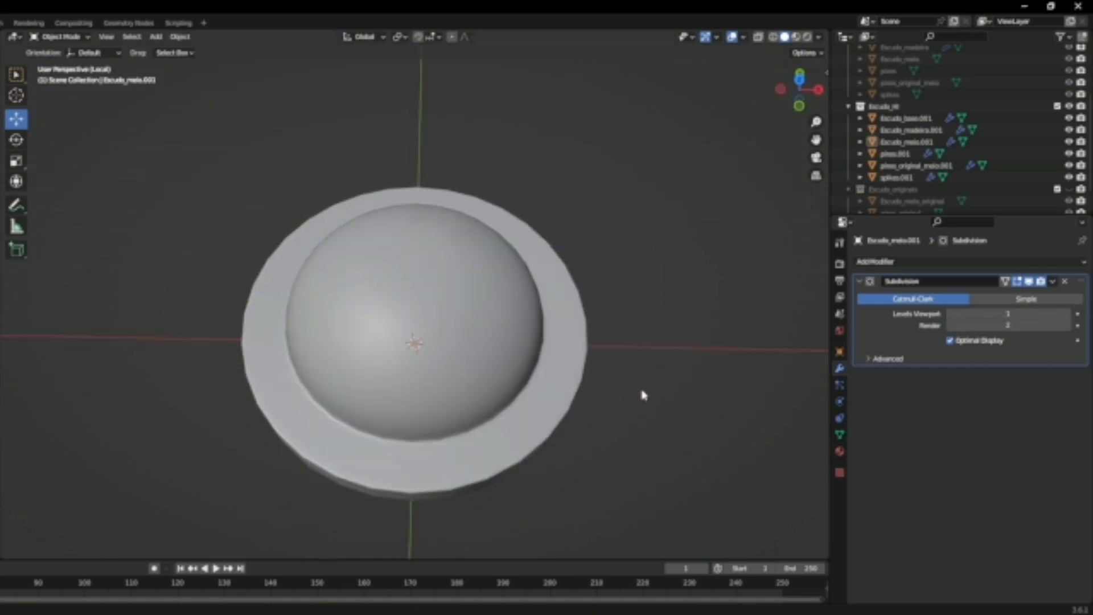
Leave the boss's local view, isolate the wooden planks Escudo_madeira.001 and open them in Edit Mode
{"action": "key", "text": "KP_Divide"}
{"action": "middle_click_drag", "start_coordinate": [411, 353], "coordinate": [528, 420], "text": "shift"}
{"action": "left_click", "coordinate": [549, 409]}
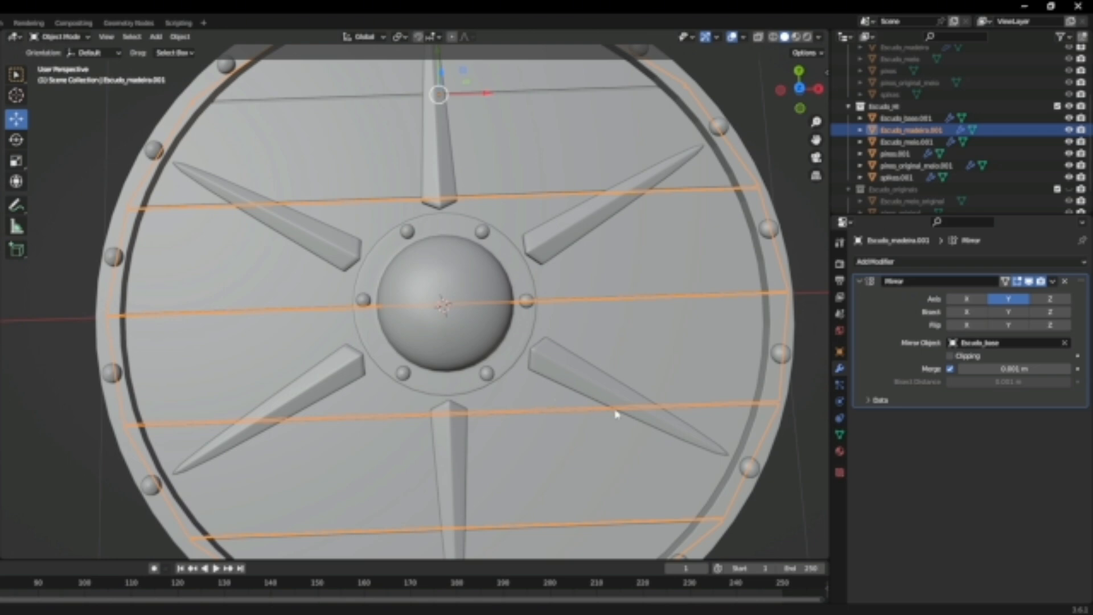
{"action": "key", "text": "KP_Divide"}
{"action": "middle_click_drag", "start_coordinate": [573, 397], "coordinate": [608, 311]}
{"action": "scroll", "coordinate": [612, 330], "scroll_direction": "up", "scroll_amount": 4}
{"action": "key", "text": "Tab"}
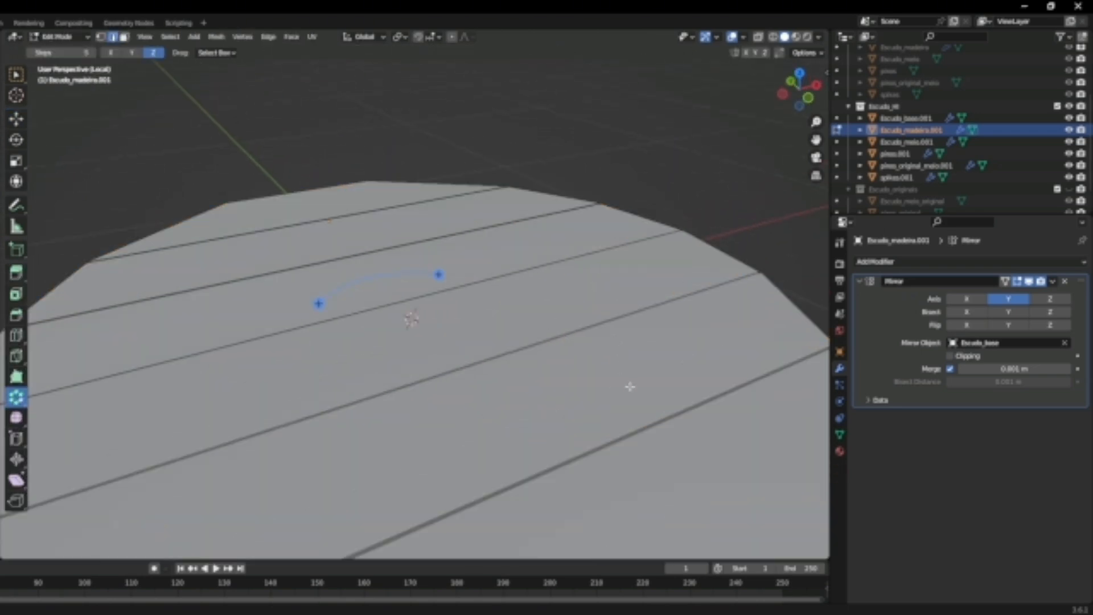
Examine the isolated planks' outer edges and the gaps between them from several angles
{"action": "scroll", "coordinate": [629, 386], "scroll_direction": "down", "scroll_amount": 5}
{"action": "middle_click_drag", "start_coordinate": [629, 395], "coordinate": [694, 315]}
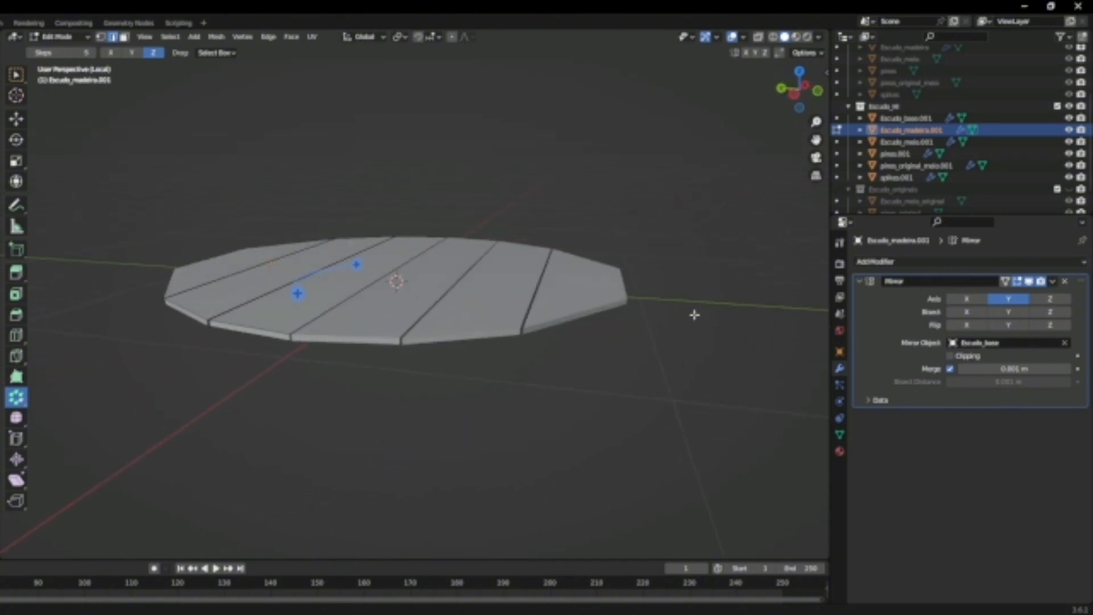
{"action": "scroll", "coordinate": [603, 346], "scroll_direction": "up", "scroll_amount": 5}
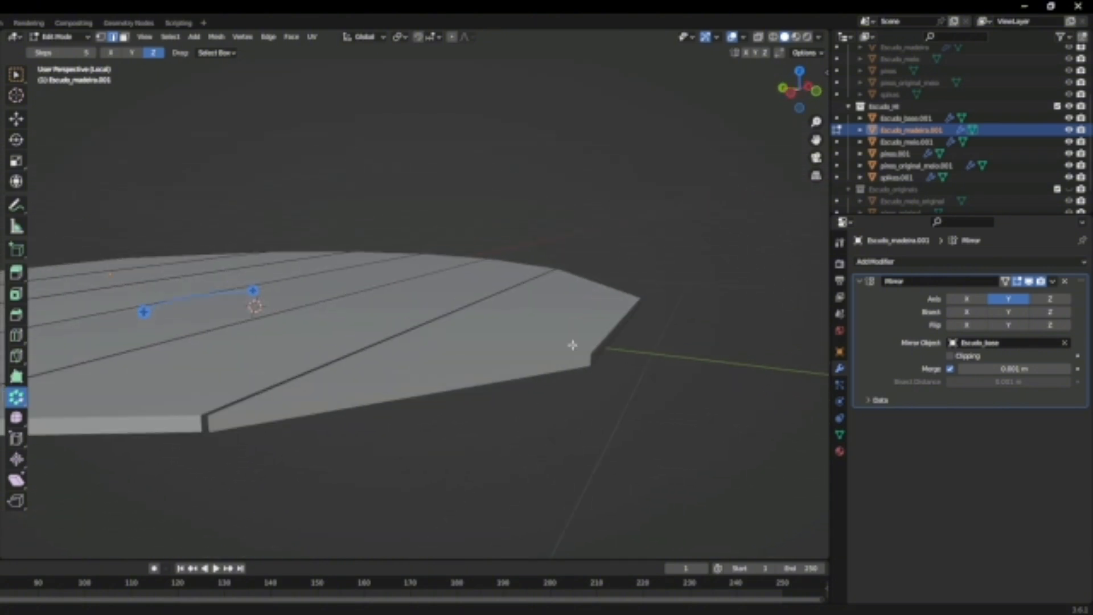
{"action": "scroll", "coordinate": [542, 379], "scroll_direction": "down", "scroll_amount": 3}
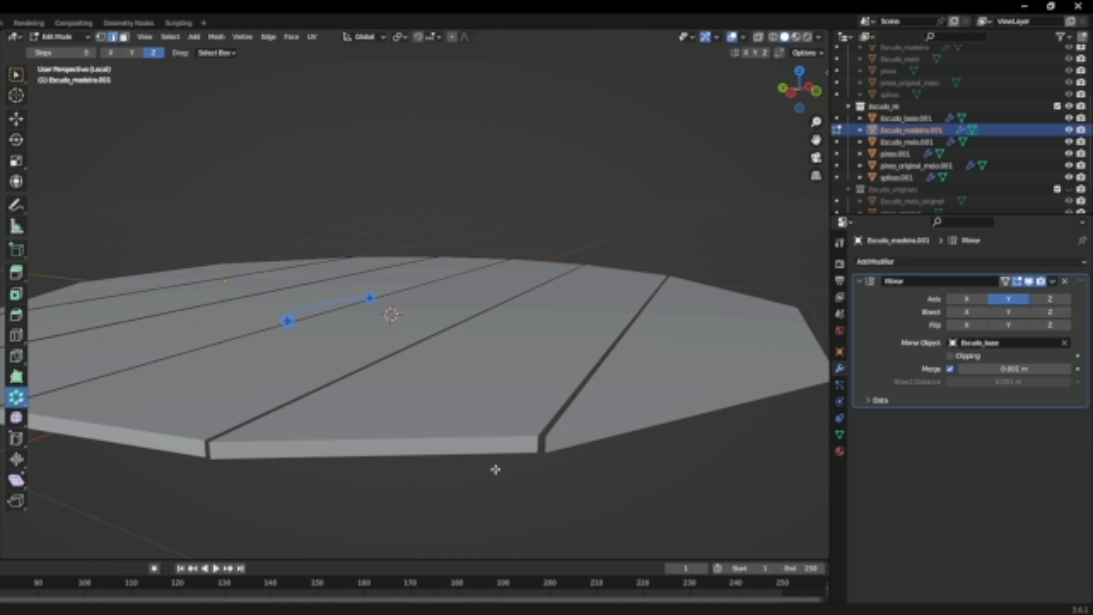
{"action": "scroll", "coordinate": [291, 356], "scroll_direction": "down", "scroll_amount": 2}
{"action": "middle_click_drag", "start_coordinate": [297, 363], "coordinate": [529, 403], "text": "shift"}
{"action": "key", "text": "Tab"}
{"action": "key", "text": "Tab"}
{"action": "scroll", "coordinate": [512, 410], "scroll_direction": "up", "scroll_amount": 2}
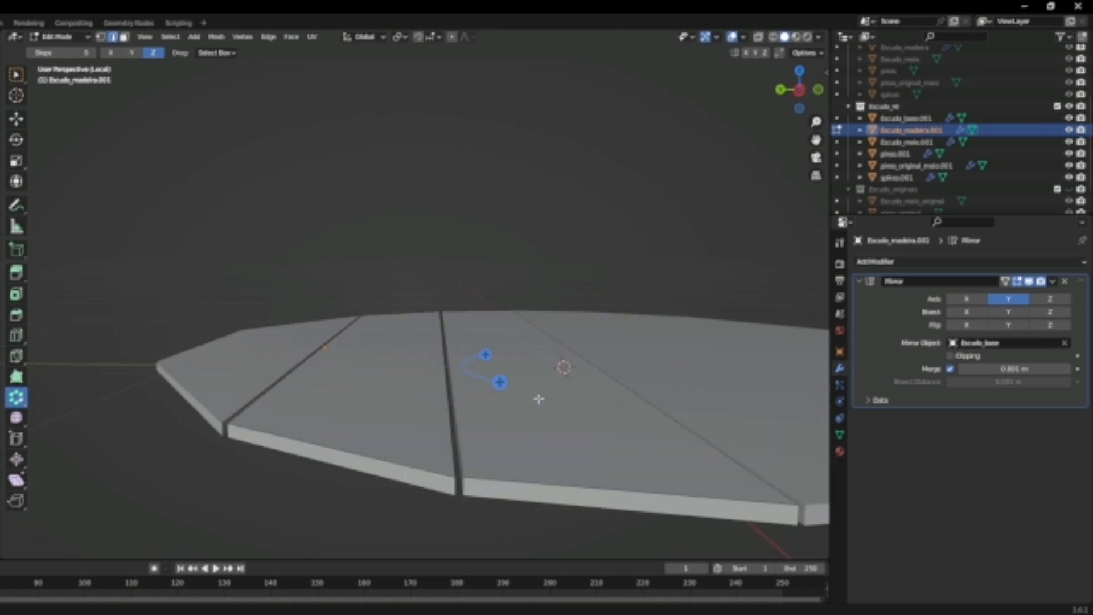
Add a Bevel modifier to the planks and apply their Mirror modifier in Object Mode
{"action": "left_click", "coordinate": [944, 262]}
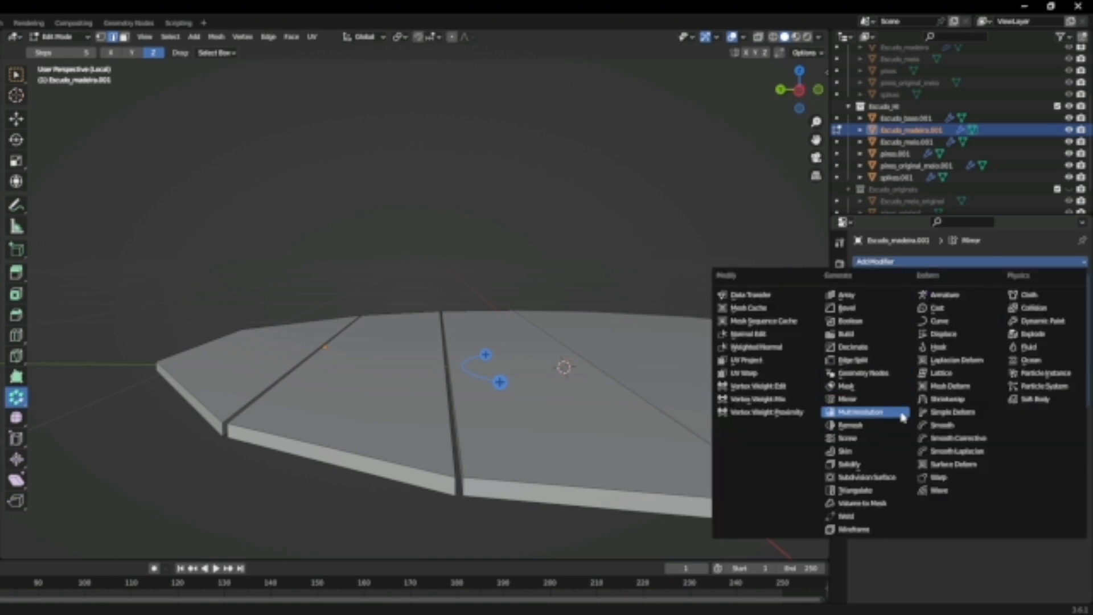
{"action": "left_click", "coordinate": [871, 307]}
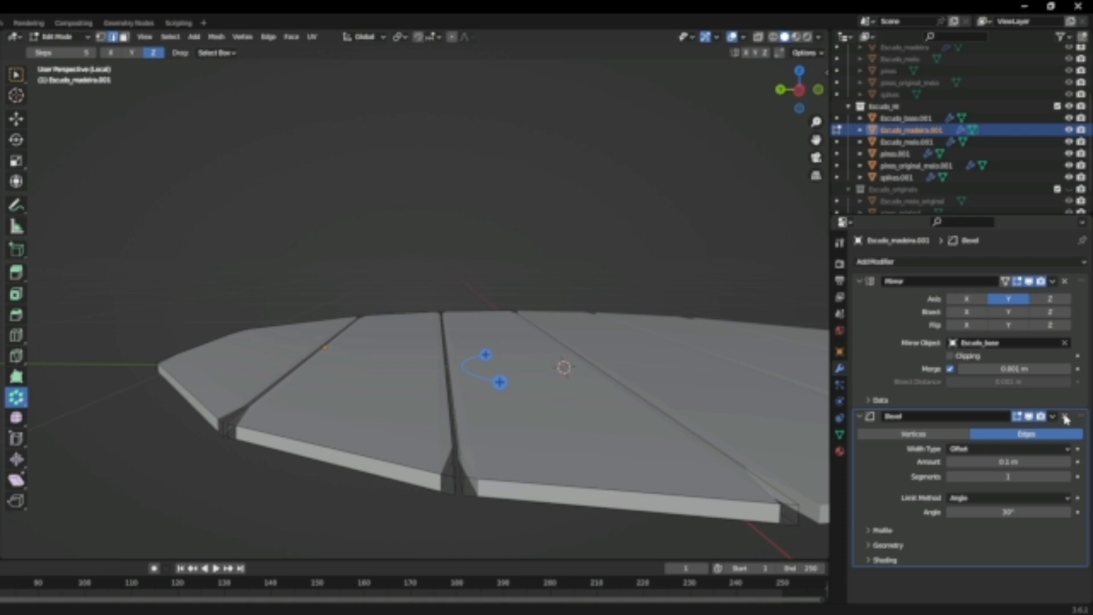
{"action": "left_click", "coordinate": [1053, 281]}
{"action": "key", "text": "Tab"}
{"action": "left_click", "coordinate": [1052, 281]}
{"action": "left_click", "coordinate": [1051, 294]}
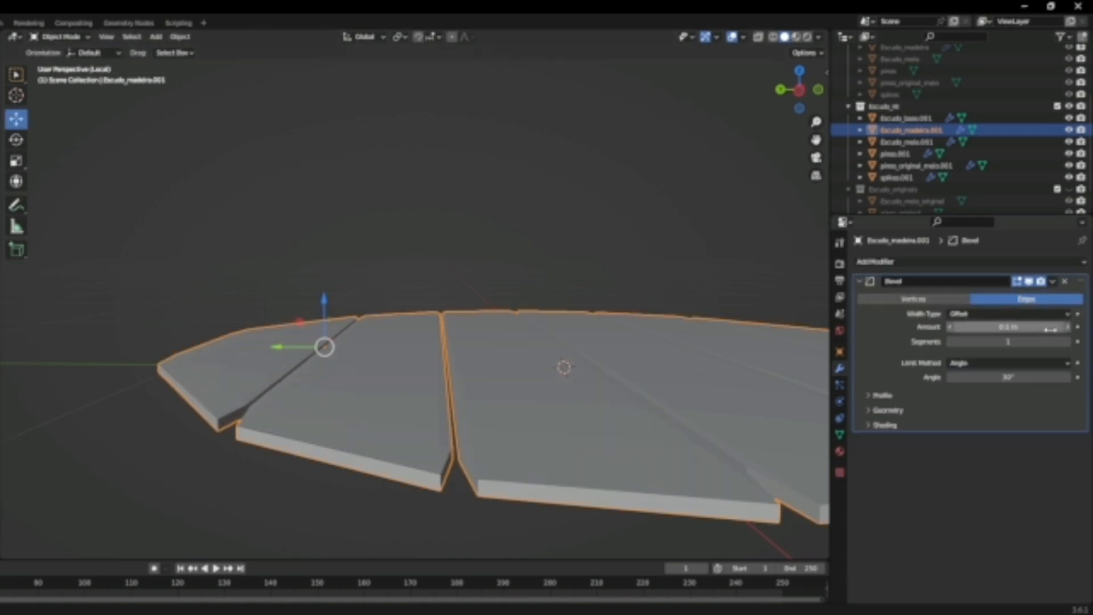
Set the planks' bevel to 2 segments and try out its profile shape and geometry options
{"action": "left_click", "coordinate": [1067, 342]}
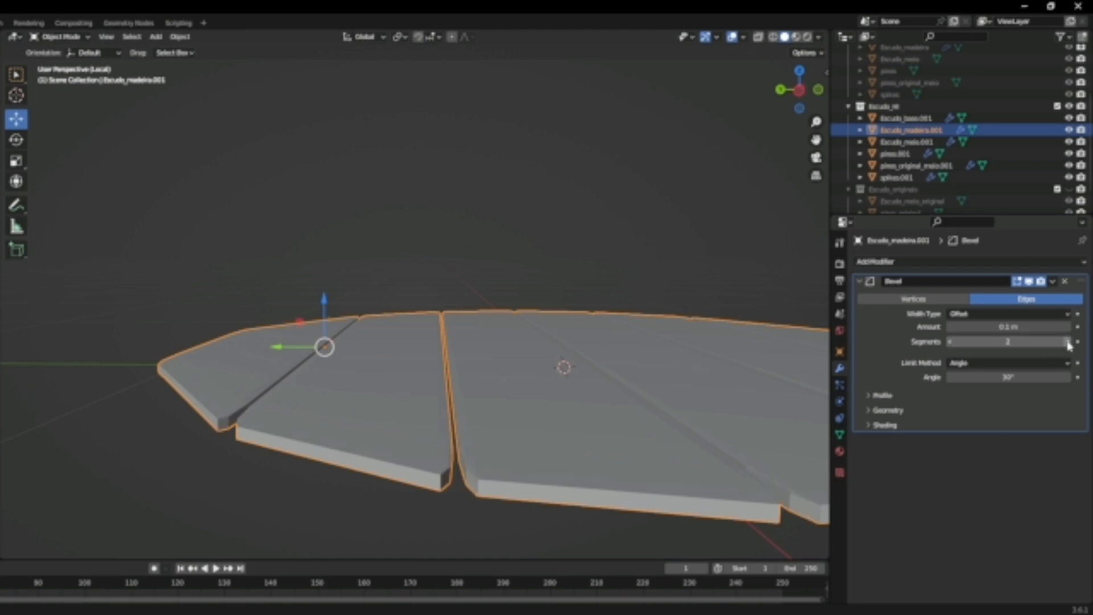
{"action": "left_click", "coordinate": [882, 395]}
{"action": "left_click_drag", "start_coordinate": [1007, 428], "coordinate": [1064, 427]}
{"action": "left_click", "coordinate": [897, 446]}
{"action": "left_click", "coordinate": [979, 462]}
{"action": "left_click", "coordinate": [898, 446]}
{"action": "left_click", "coordinate": [890, 397]}
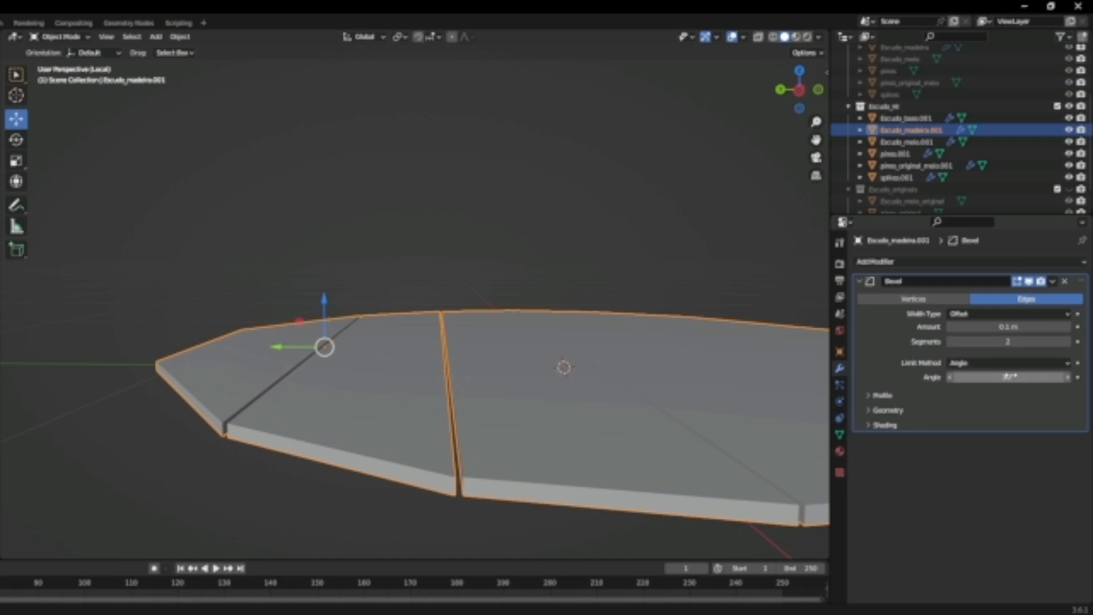
Add a Subdivision Surface modifier after the planks' bevel, shade them smooth and check the rounded edges from above
{"action": "left_click", "coordinate": [920, 264]}
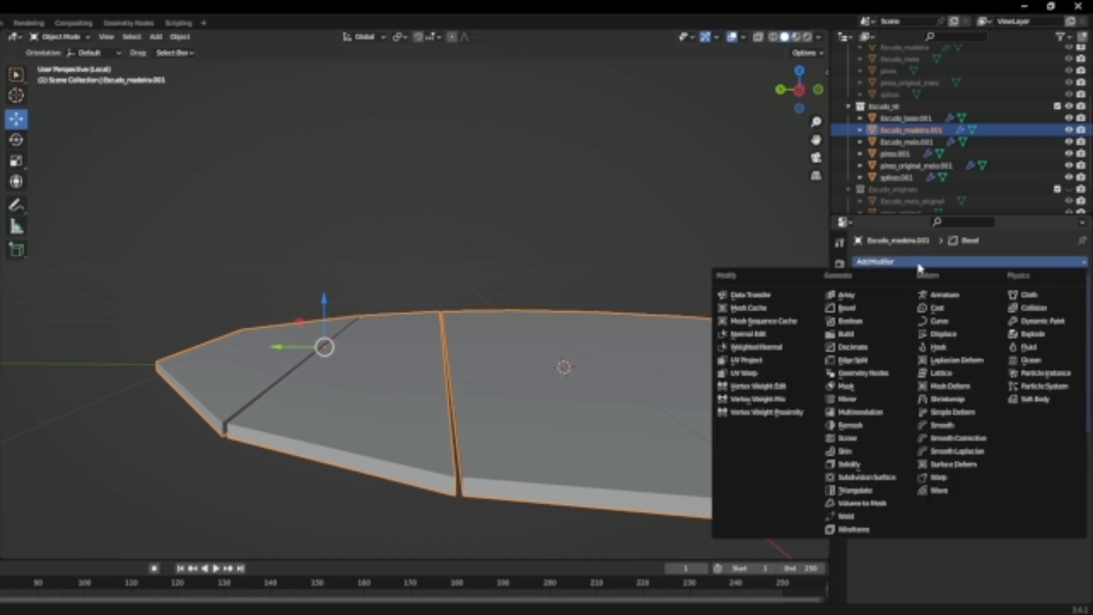
{"action": "left_click", "coordinate": [892, 479]}
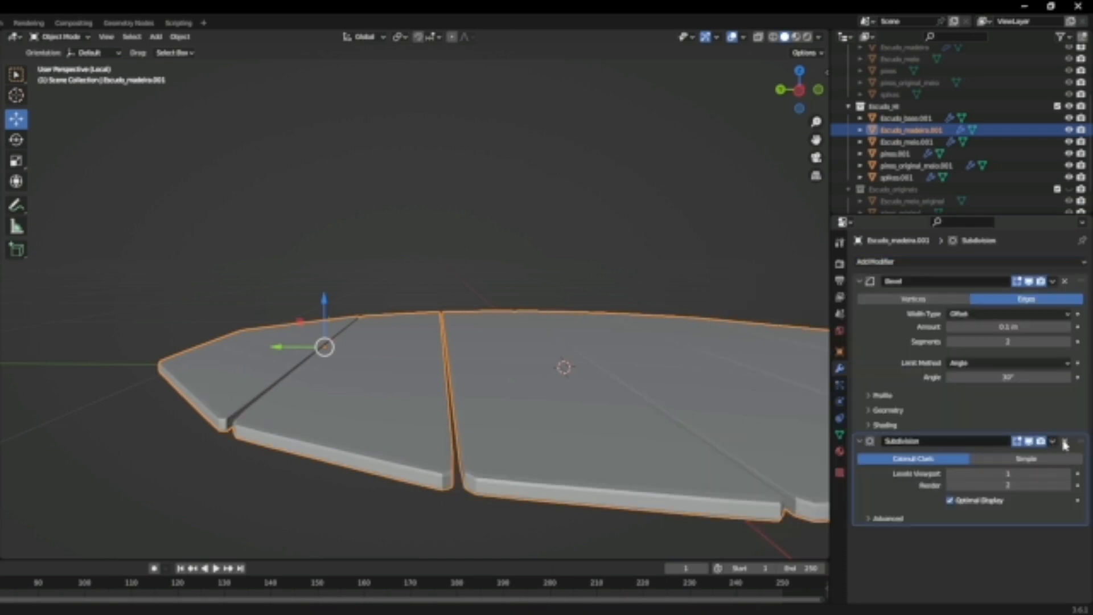
{"action": "right_click", "coordinate": [431, 391]}
{"action": "left_click", "coordinate": [421, 383]}
{"action": "middle_click_drag", "start_coordinate": [510, 415], "coordinate": [518, 409]}
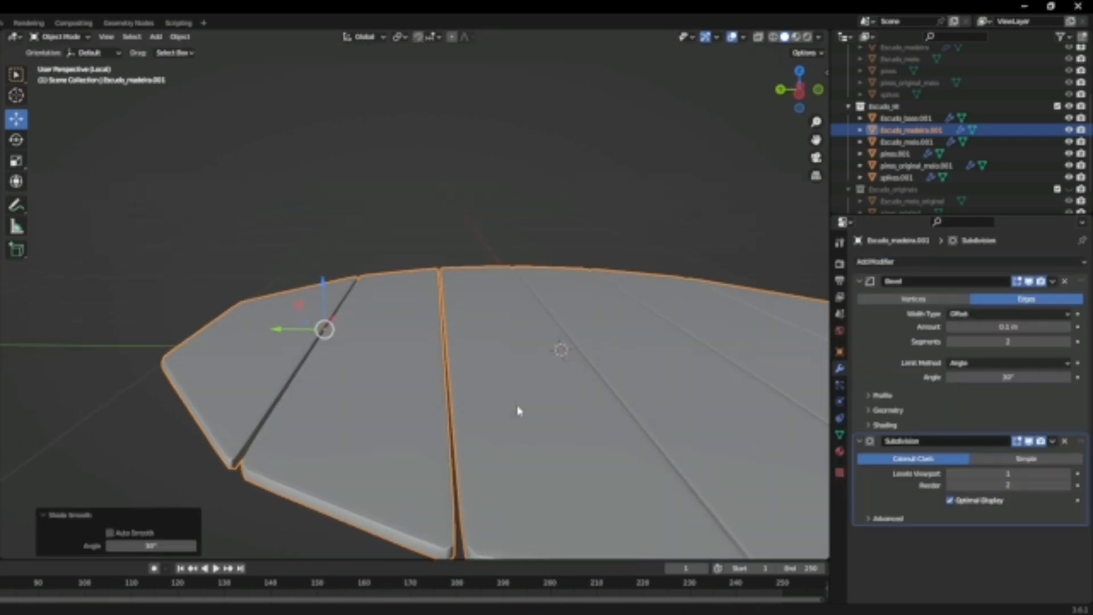
{"action": "scroll", "coordinate": [527, 424], "scroll_direction": "down", "scroll_amount": 2}
{"action": "left_click_drag", "start_coordinate": [1069, 481], "coordinate": [882, 485]}
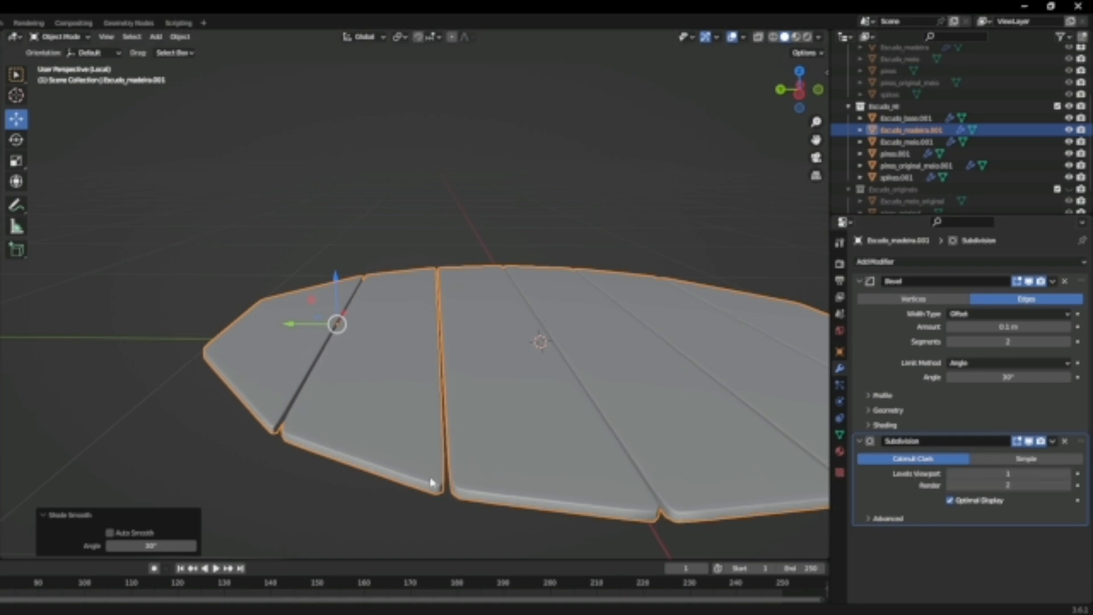
{"action": "middle_click_drag", "start_coordinate": [470, 397], "coordinate": [865, 395]}
{"action": "middle_click_drag", "start_coordinate": [647, 400], "coordinate": [549, 434]}
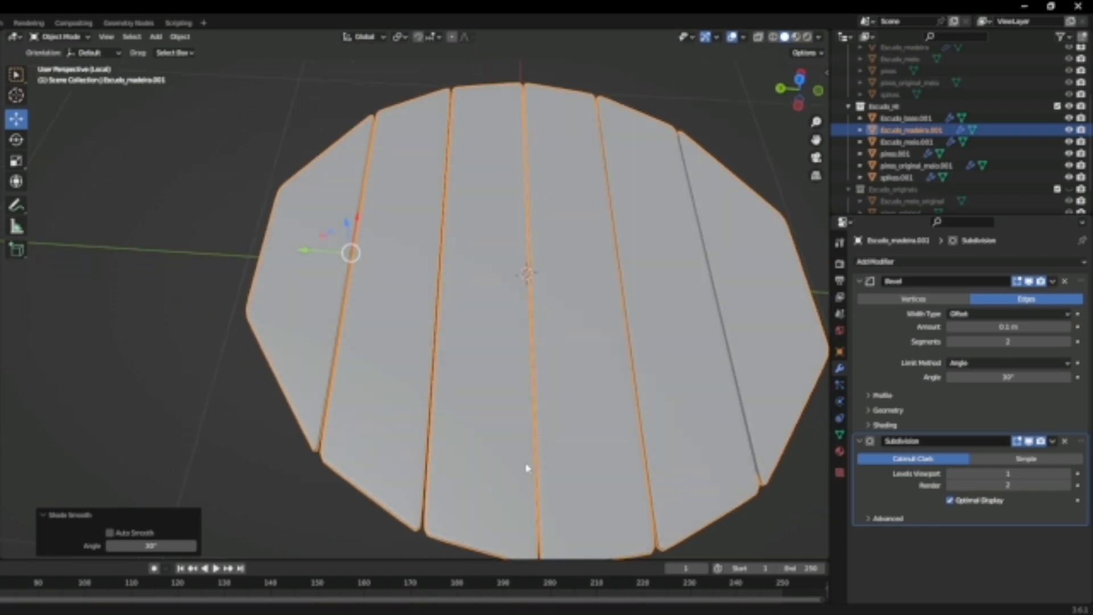
Put the planks in Edit Mode and leave local view to check them within the whole shield
{"action": "key", "text": "Tab"}
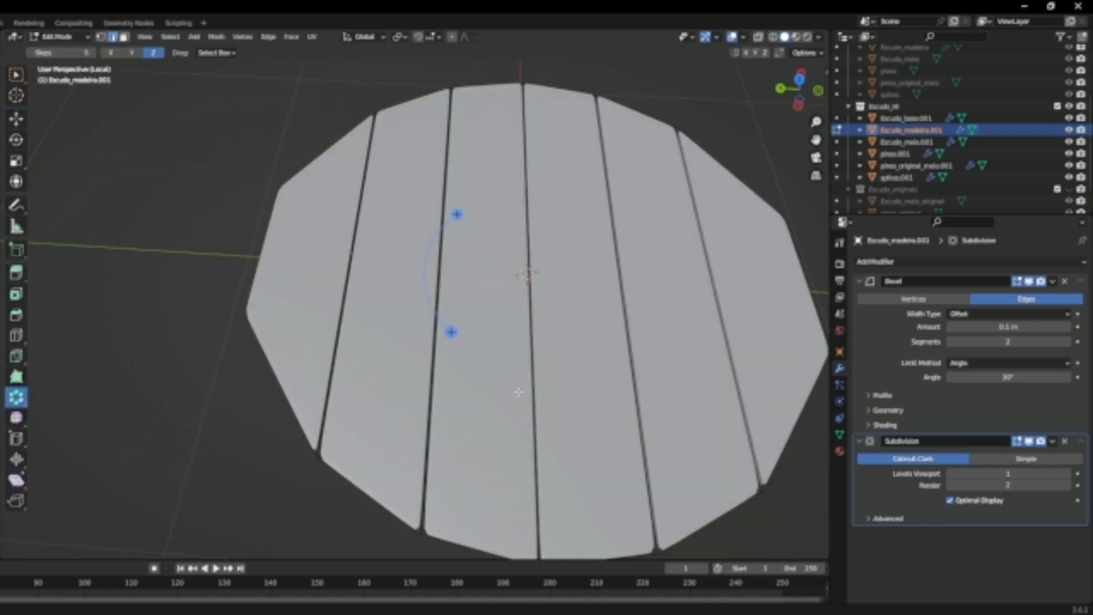
{"action": "key", "text": "KP_Divide"}
{"action": "scroll", "coordinate": [570, 394], "scroll_direction": "down", "scroll_amount": 2}
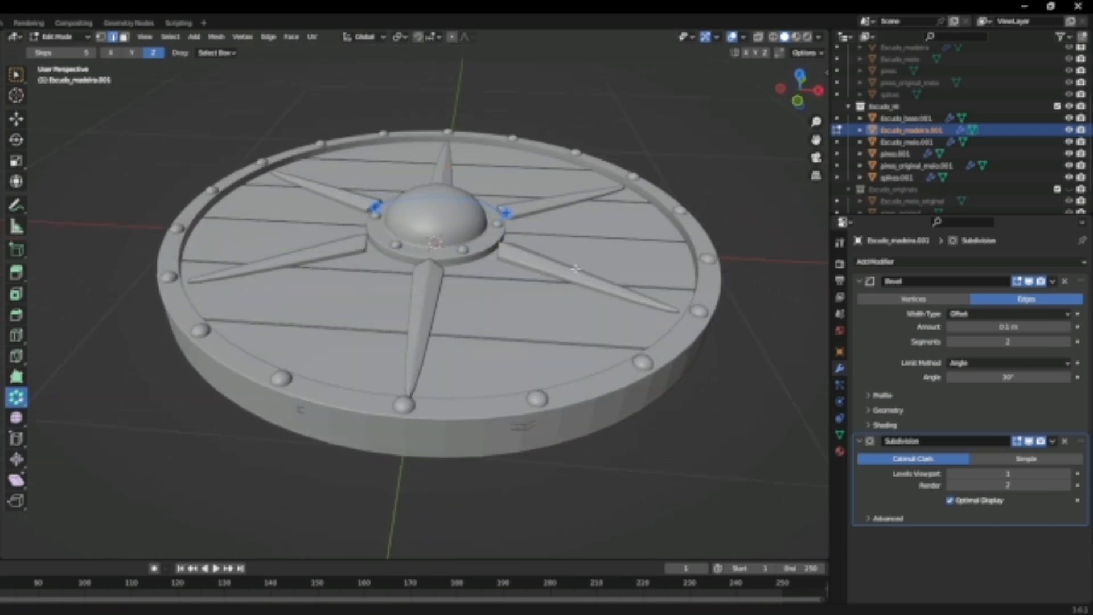
{"action": "scroll", "coordinate": [581, 333], "scroll_direction": "down", "scroll_amount": 2}
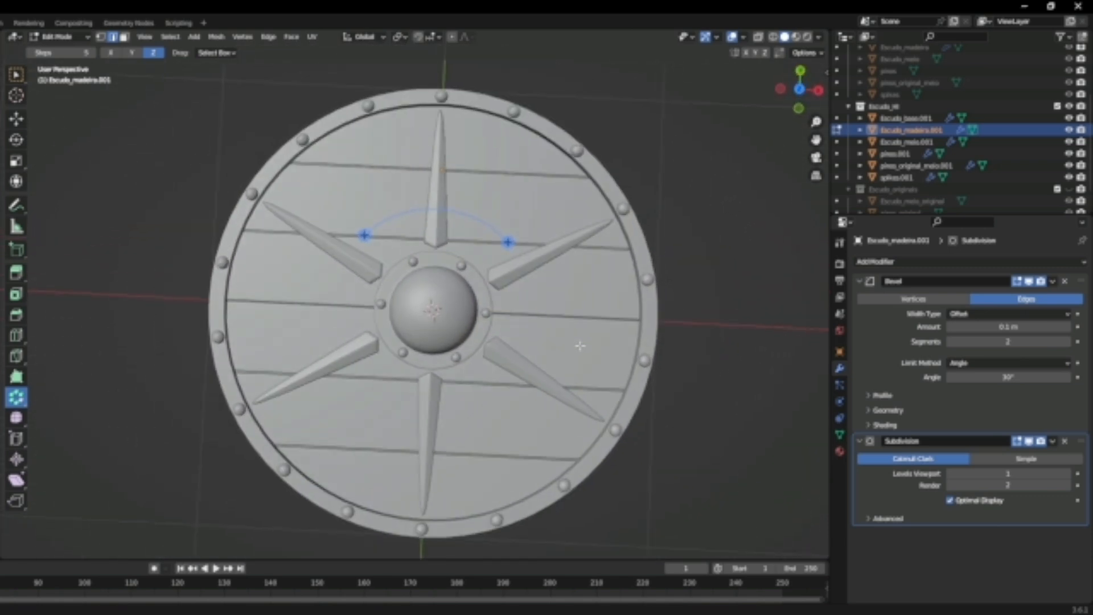